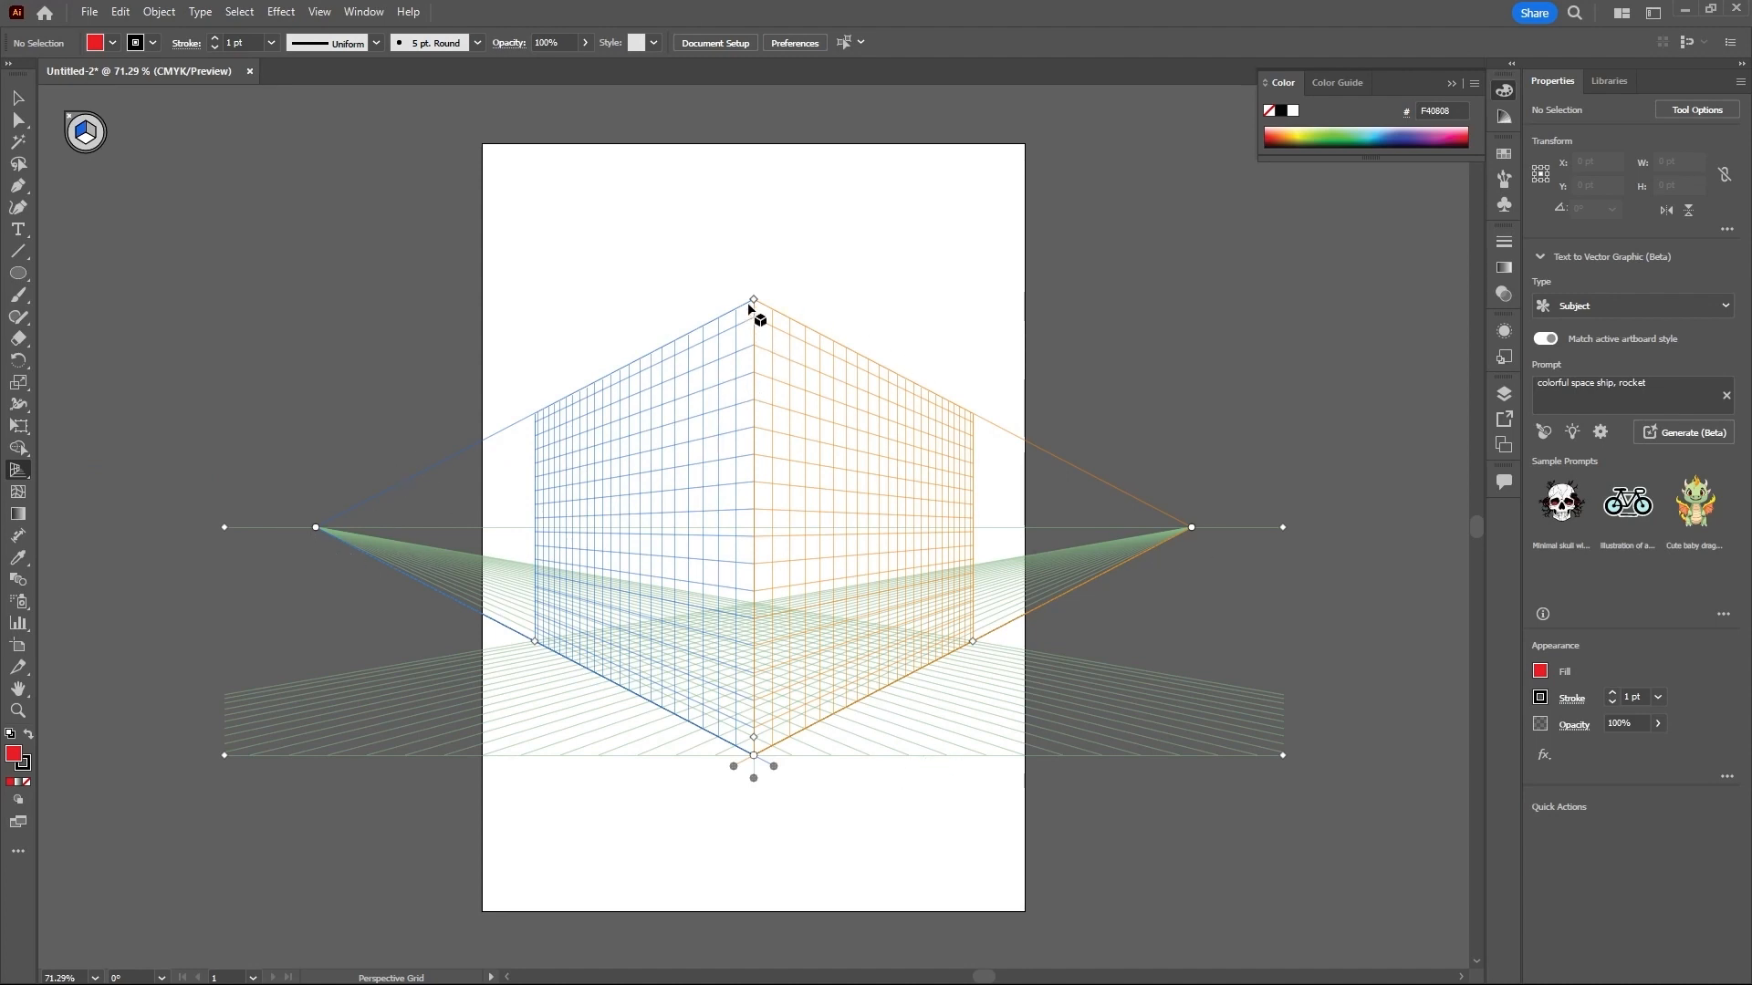
# - Switch the perspective grid to the one-point [1P-Normal View] preset
pyautogui.moveTo(755, 301)
pyautogui.mouseDown()
pyautogui.moveTo(755, 484)
pyautogui.moveTo(755, 300)
pyautogui.mouseUp()
pyautogui.click(321, 12)
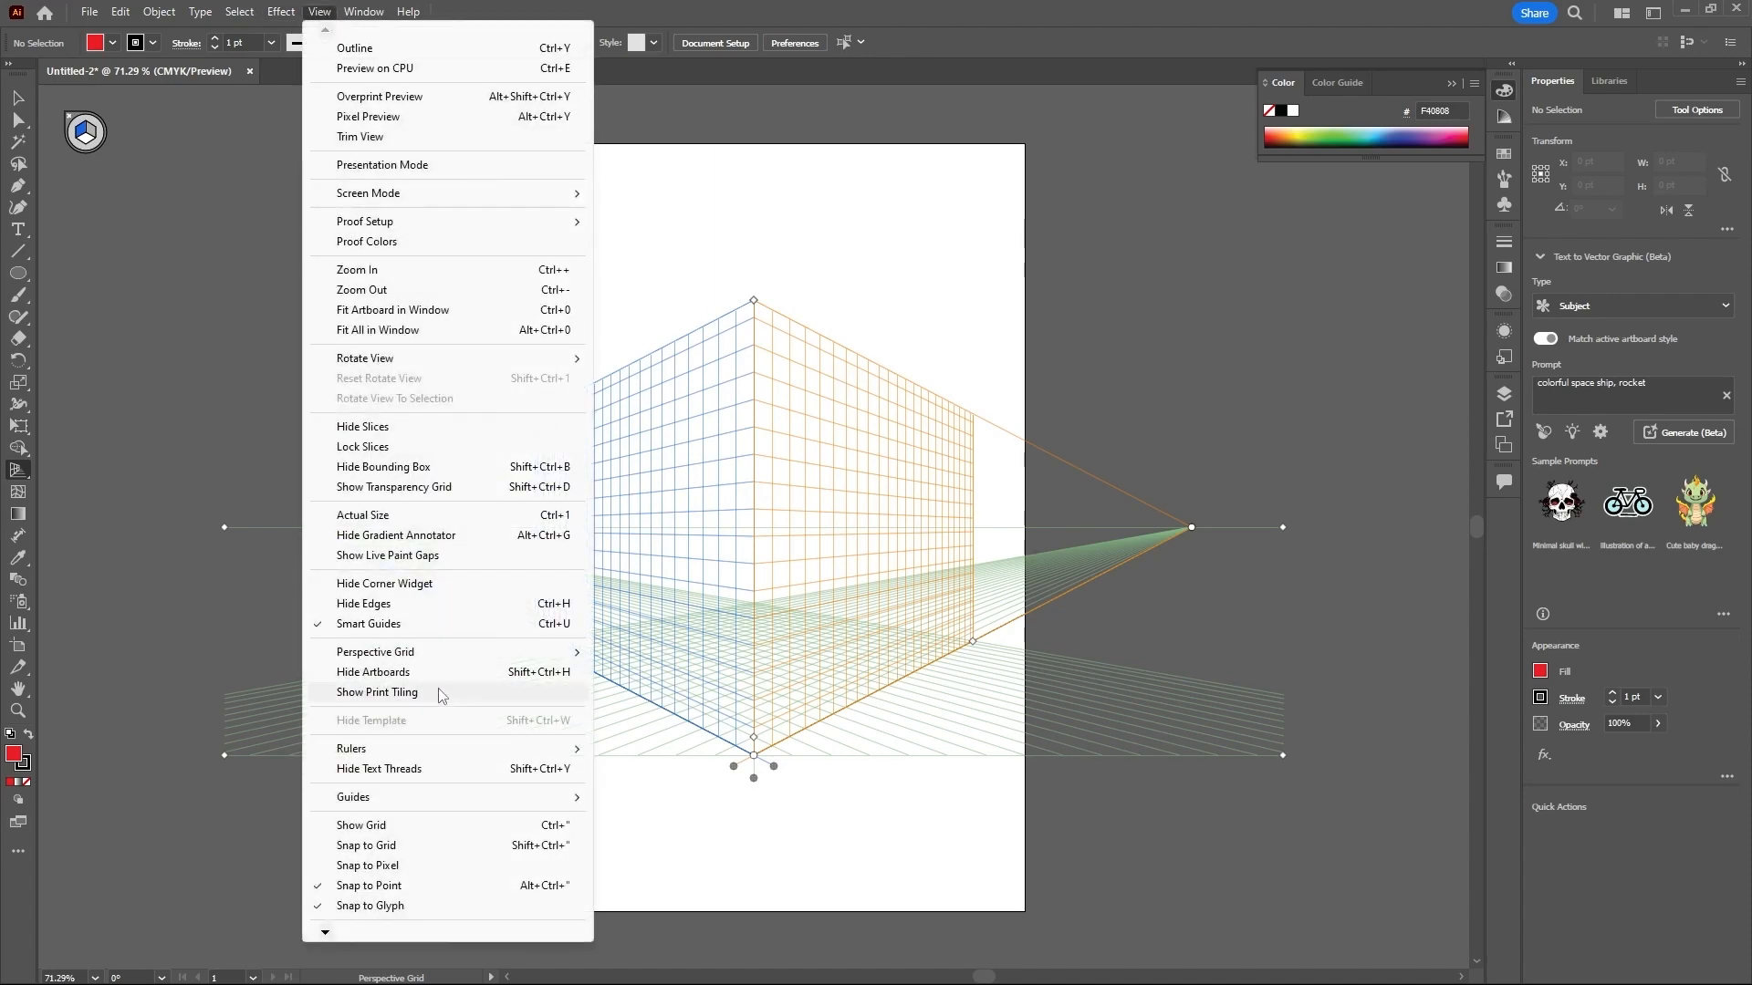
pyautogui.moveTo(523, 655)
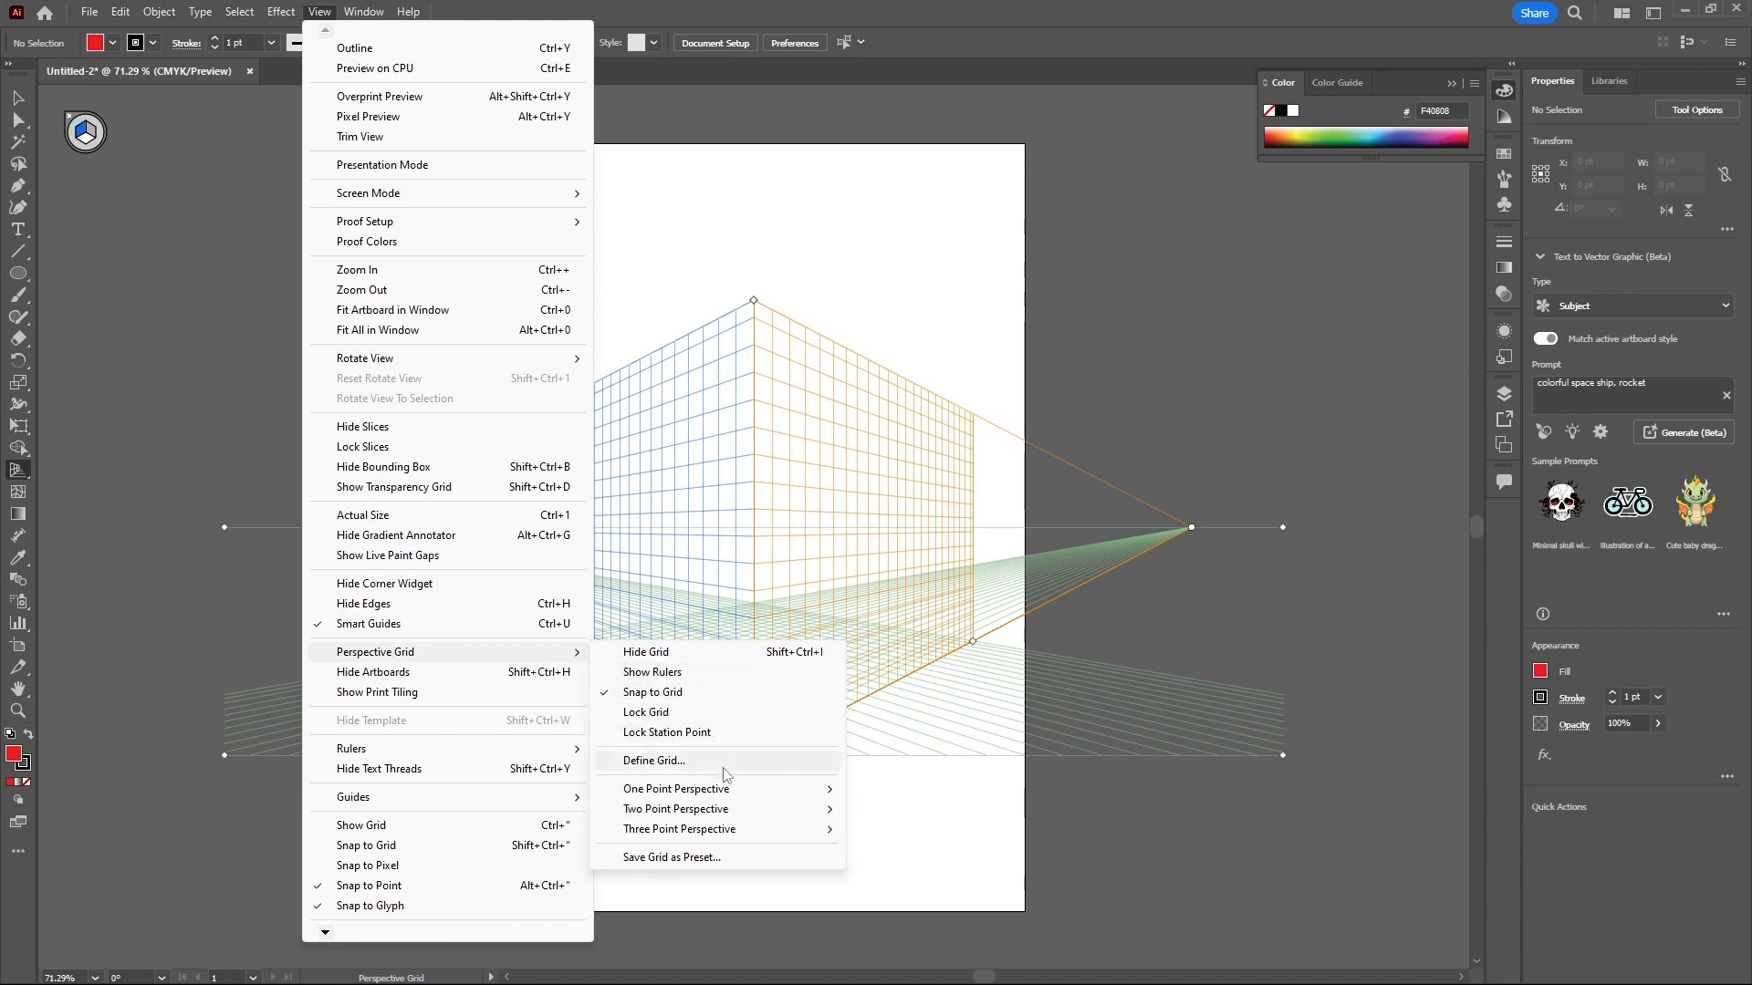
pyautogui.moveTo(721, 790)
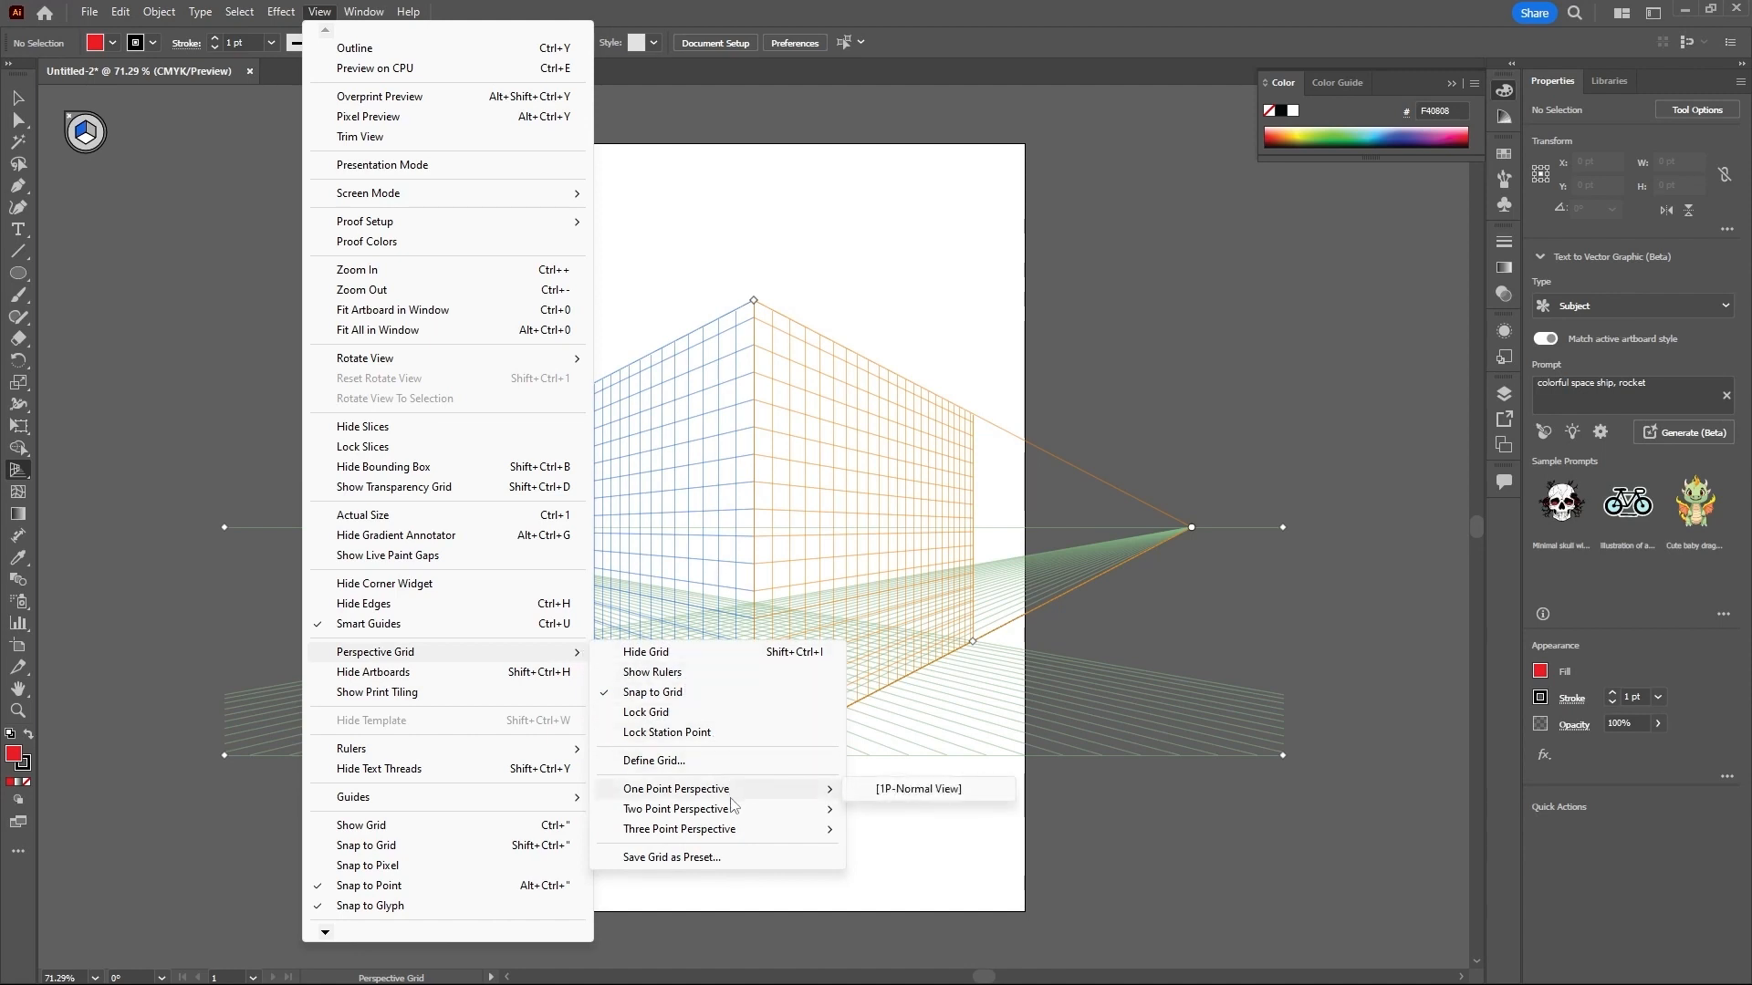
pyautogui.moveTo(832, 818)
pyautogui.click(899, 789)
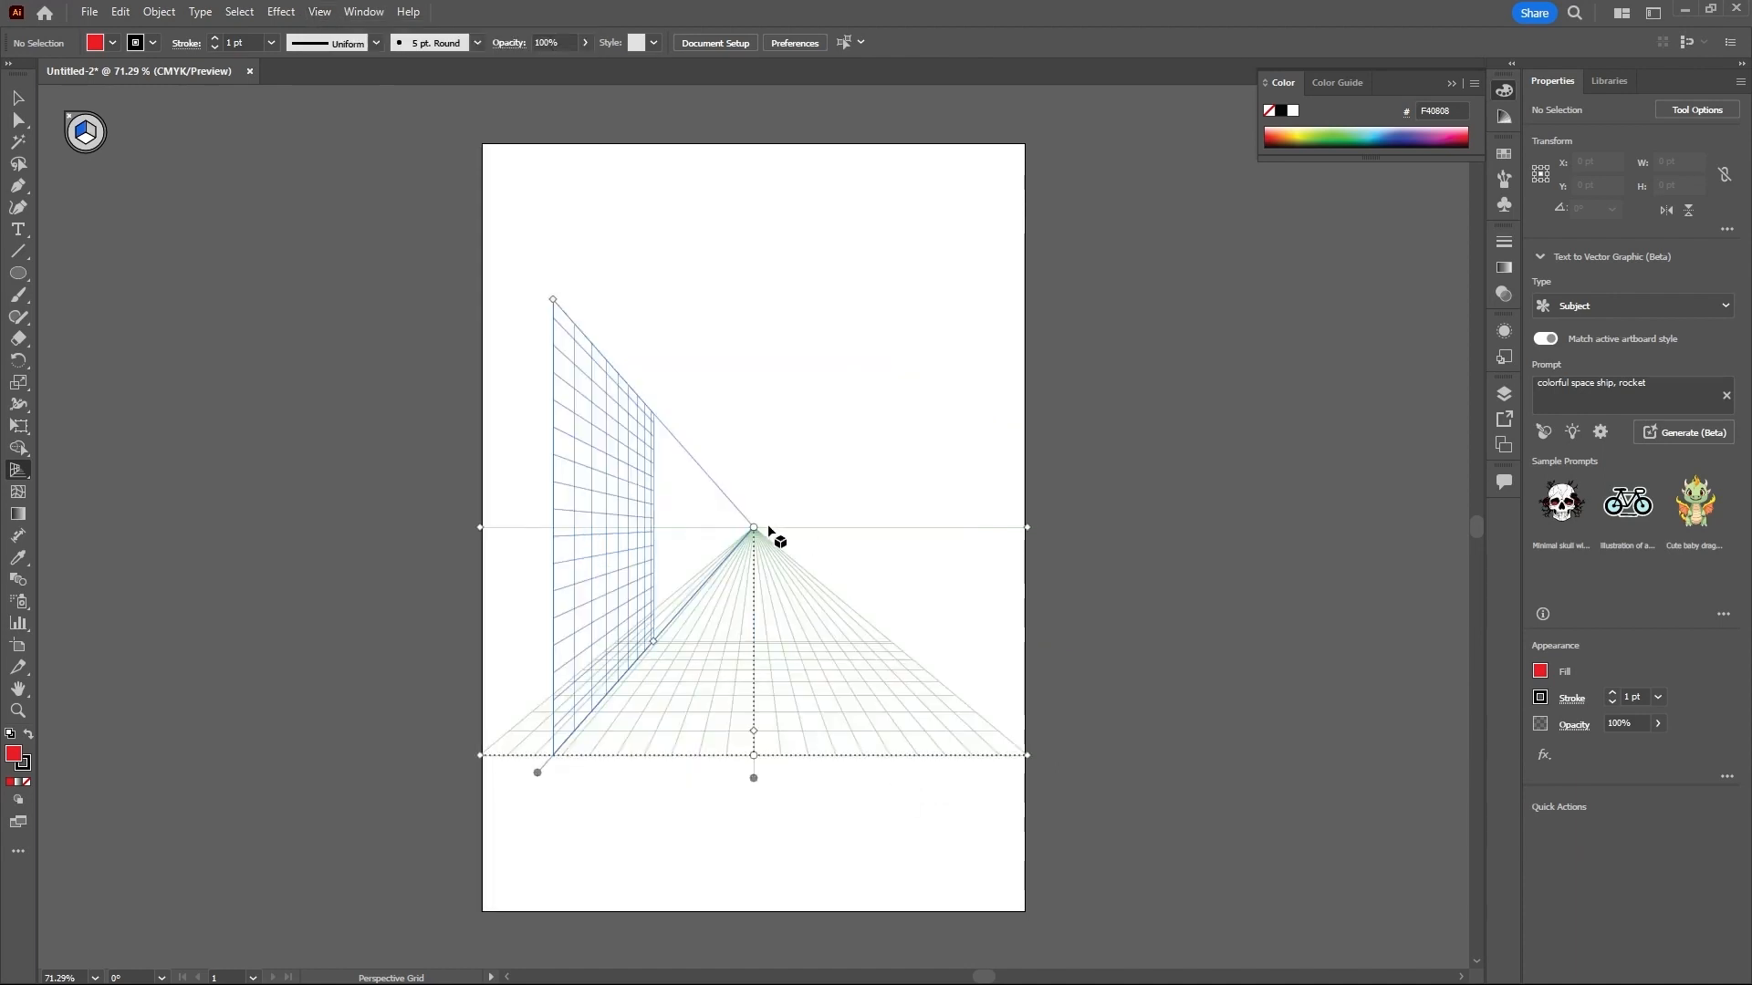
# - Try shifting the one-point grid's vanishing point to the right along the horizon, and undo both moves
pyautogui.moveTo(754, 528); pyautogui.dragTo(860, 527)
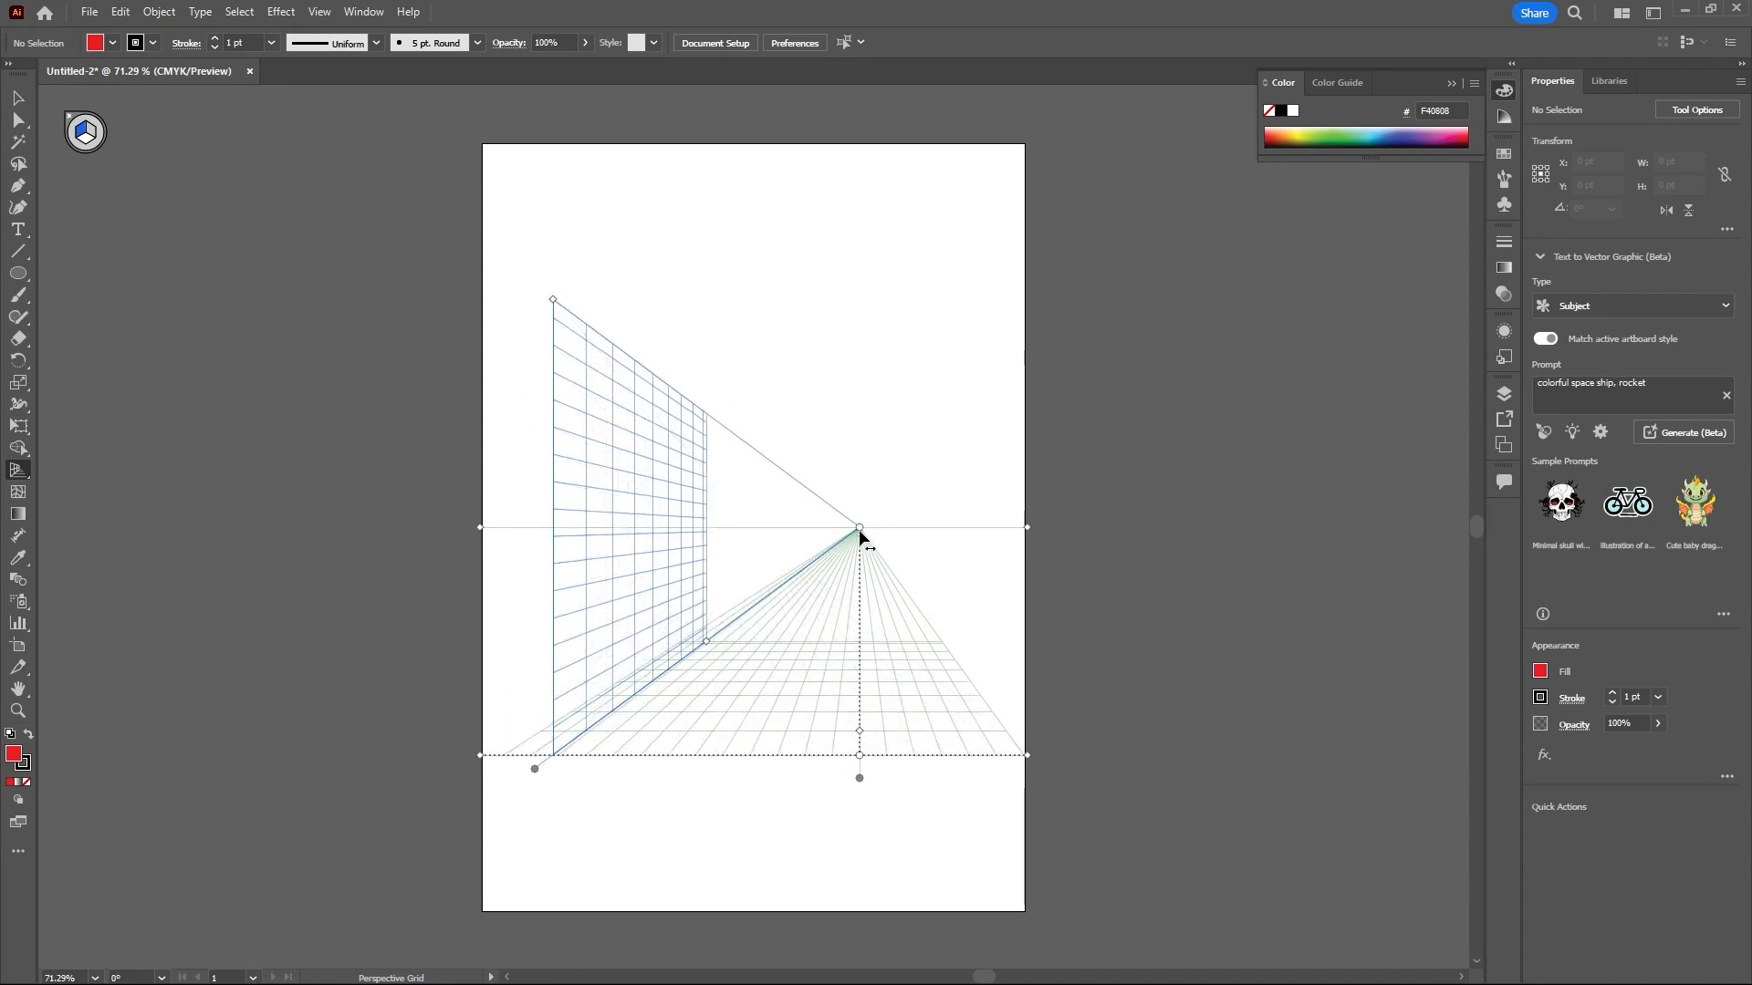
pyautogui.moveTo(860, 527); pyautogui.dragTo(908, 527)
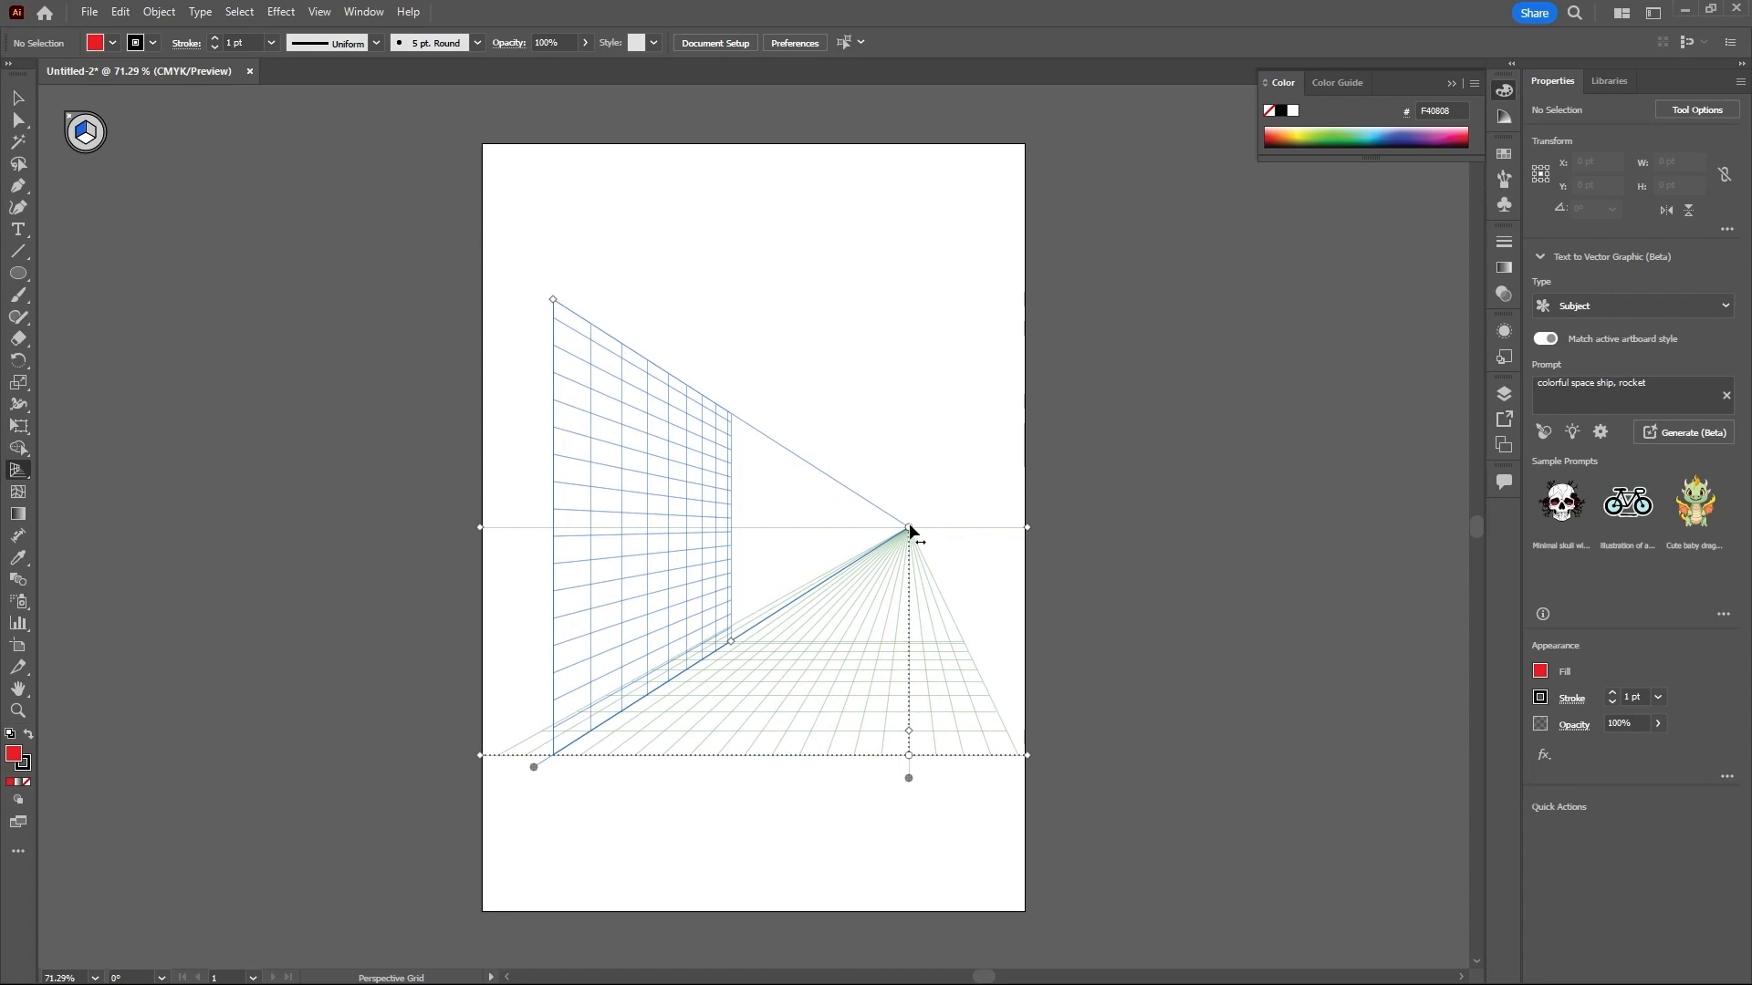
pyautogui.hotkey('shift', 'v')
pyautogui.hotkey('ctrl', 'z')
pyautogui.hotkey('ctrl', 'z')
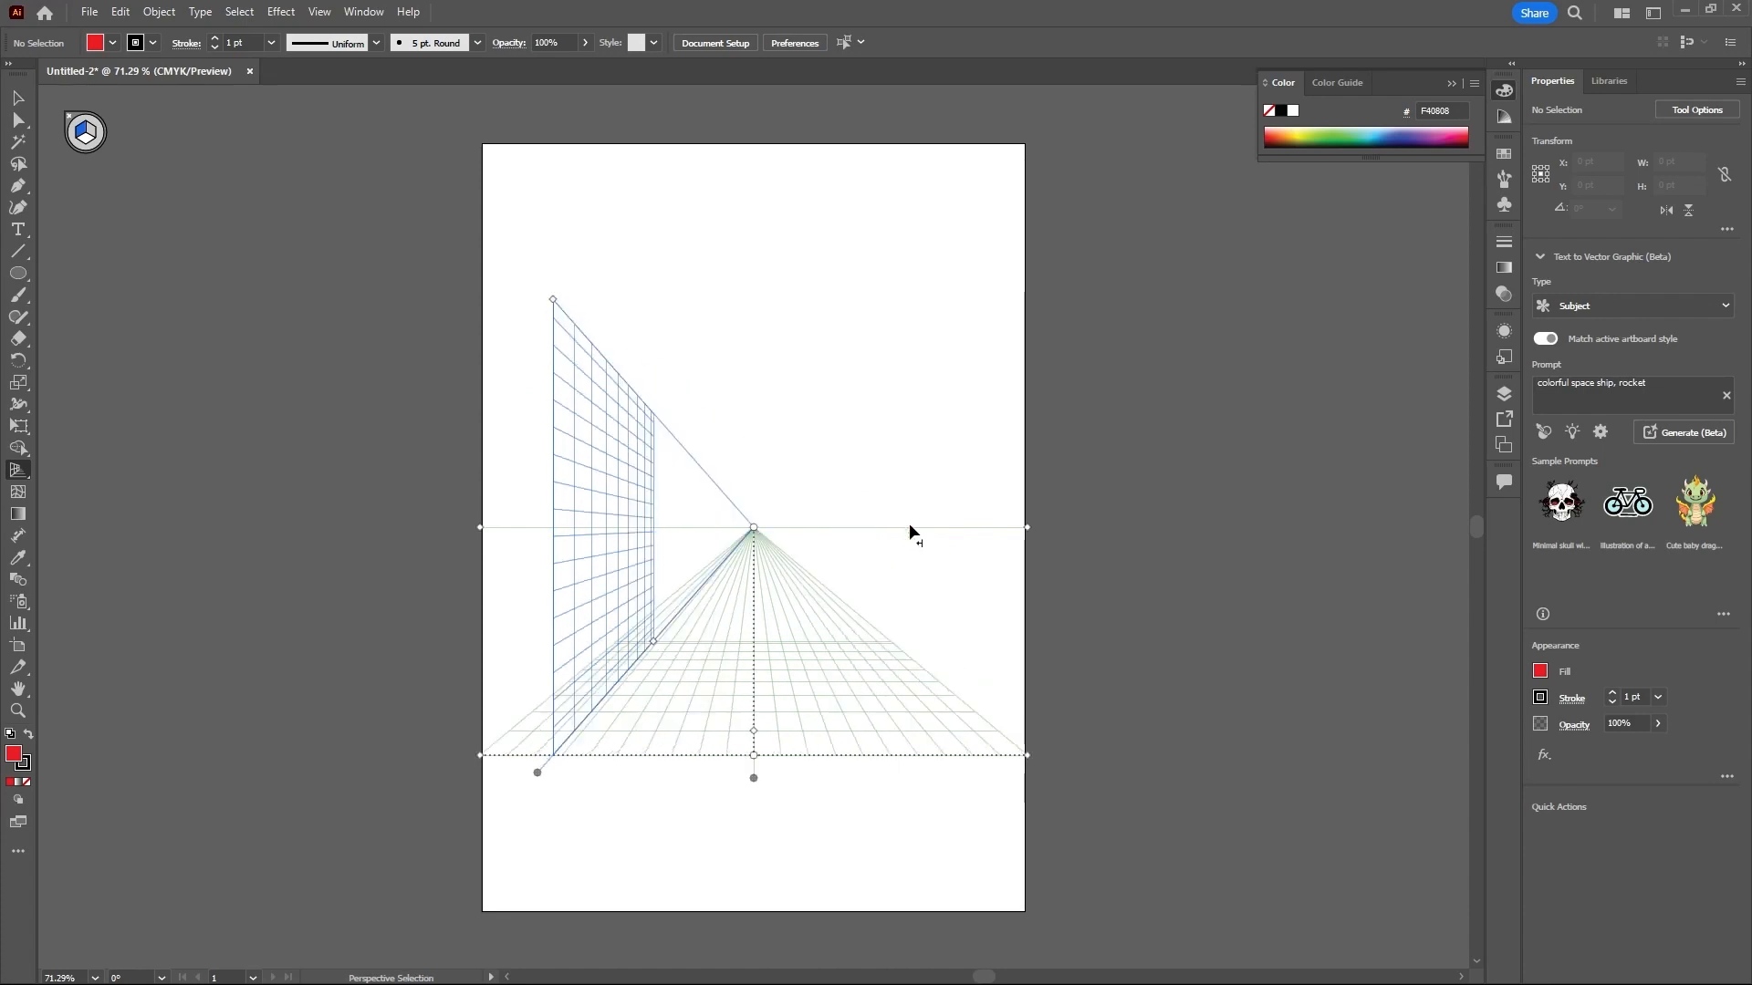
# - Switch to the three-point perspective grid preset and move its two horizon vanishing points slightly outward
pyautogui.click(319, 12)
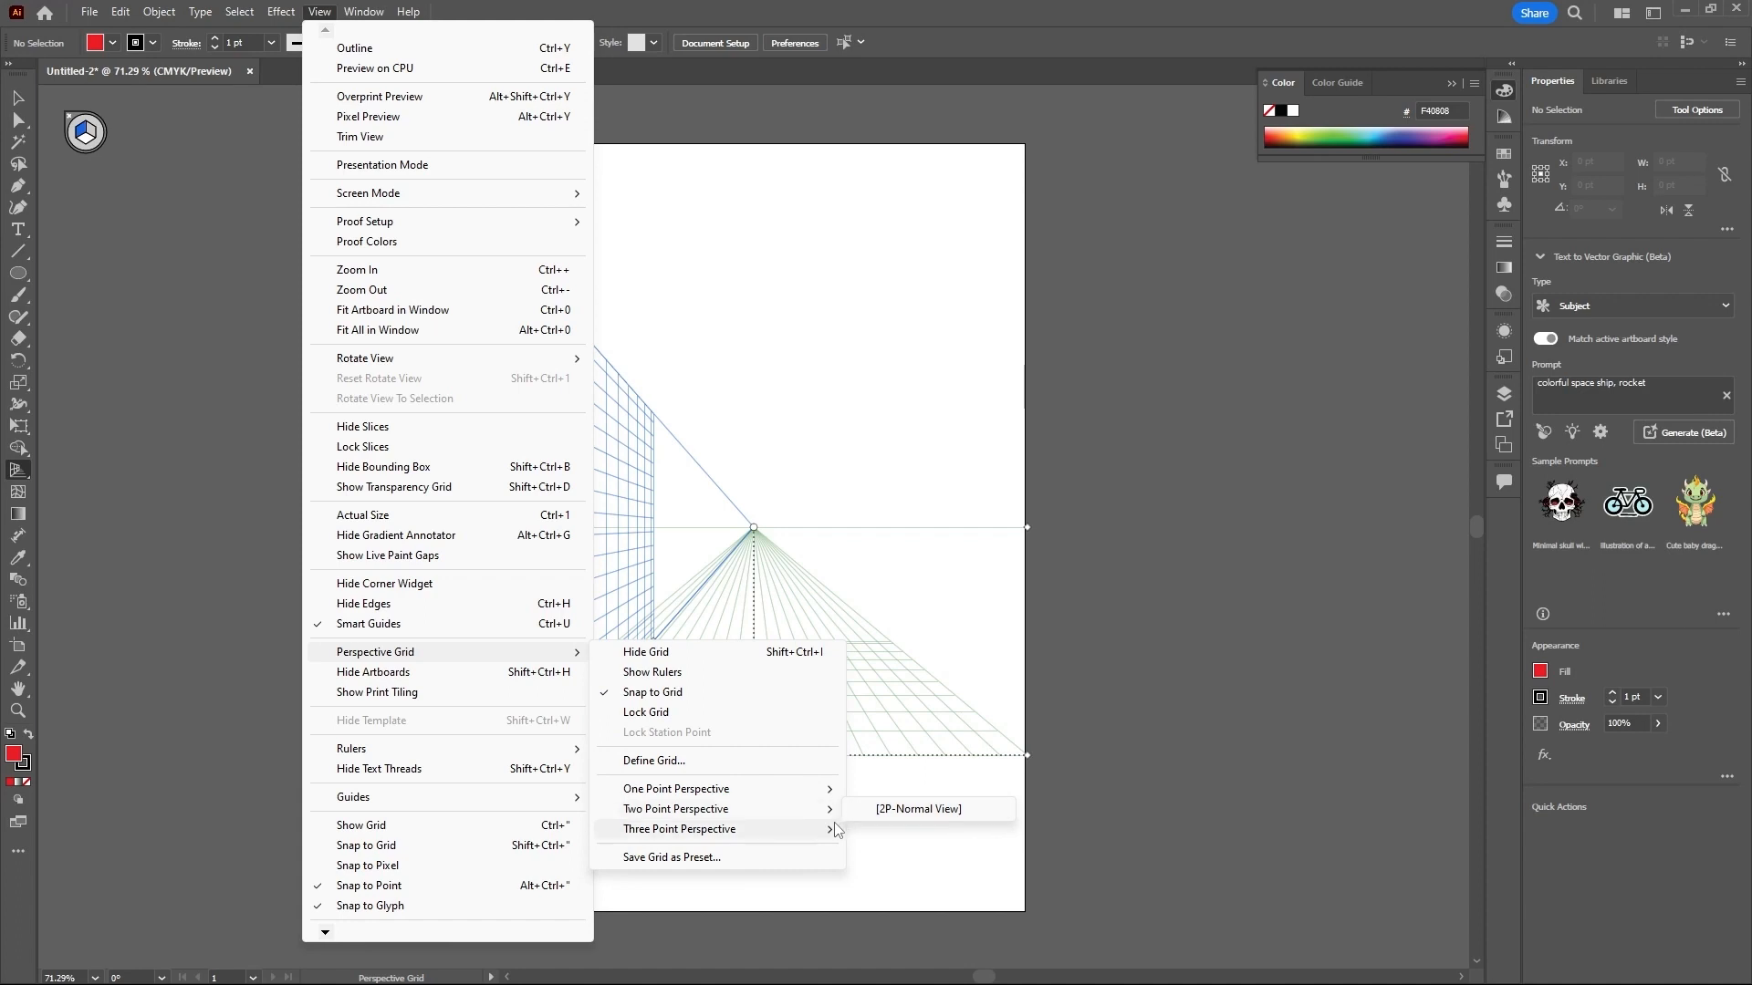
pyautogui.click(873, 832)
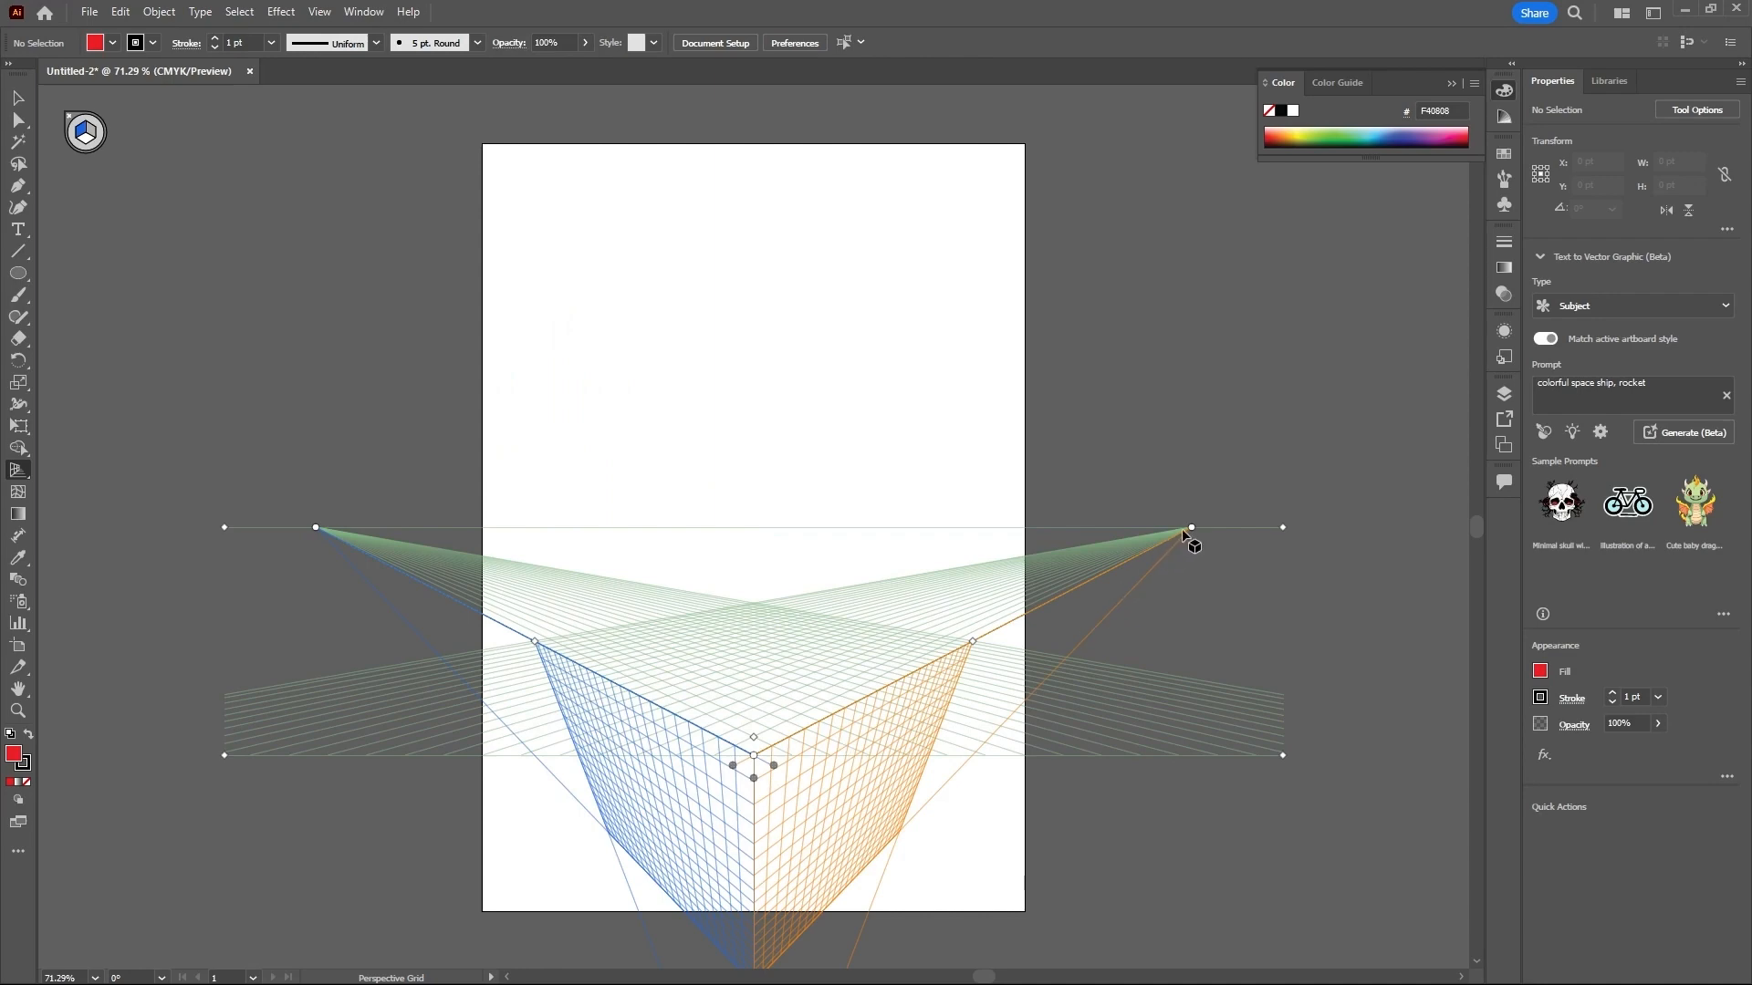
pyautogui.moveTo(1191, 528); pyautogui.dragTo(1226, 527)
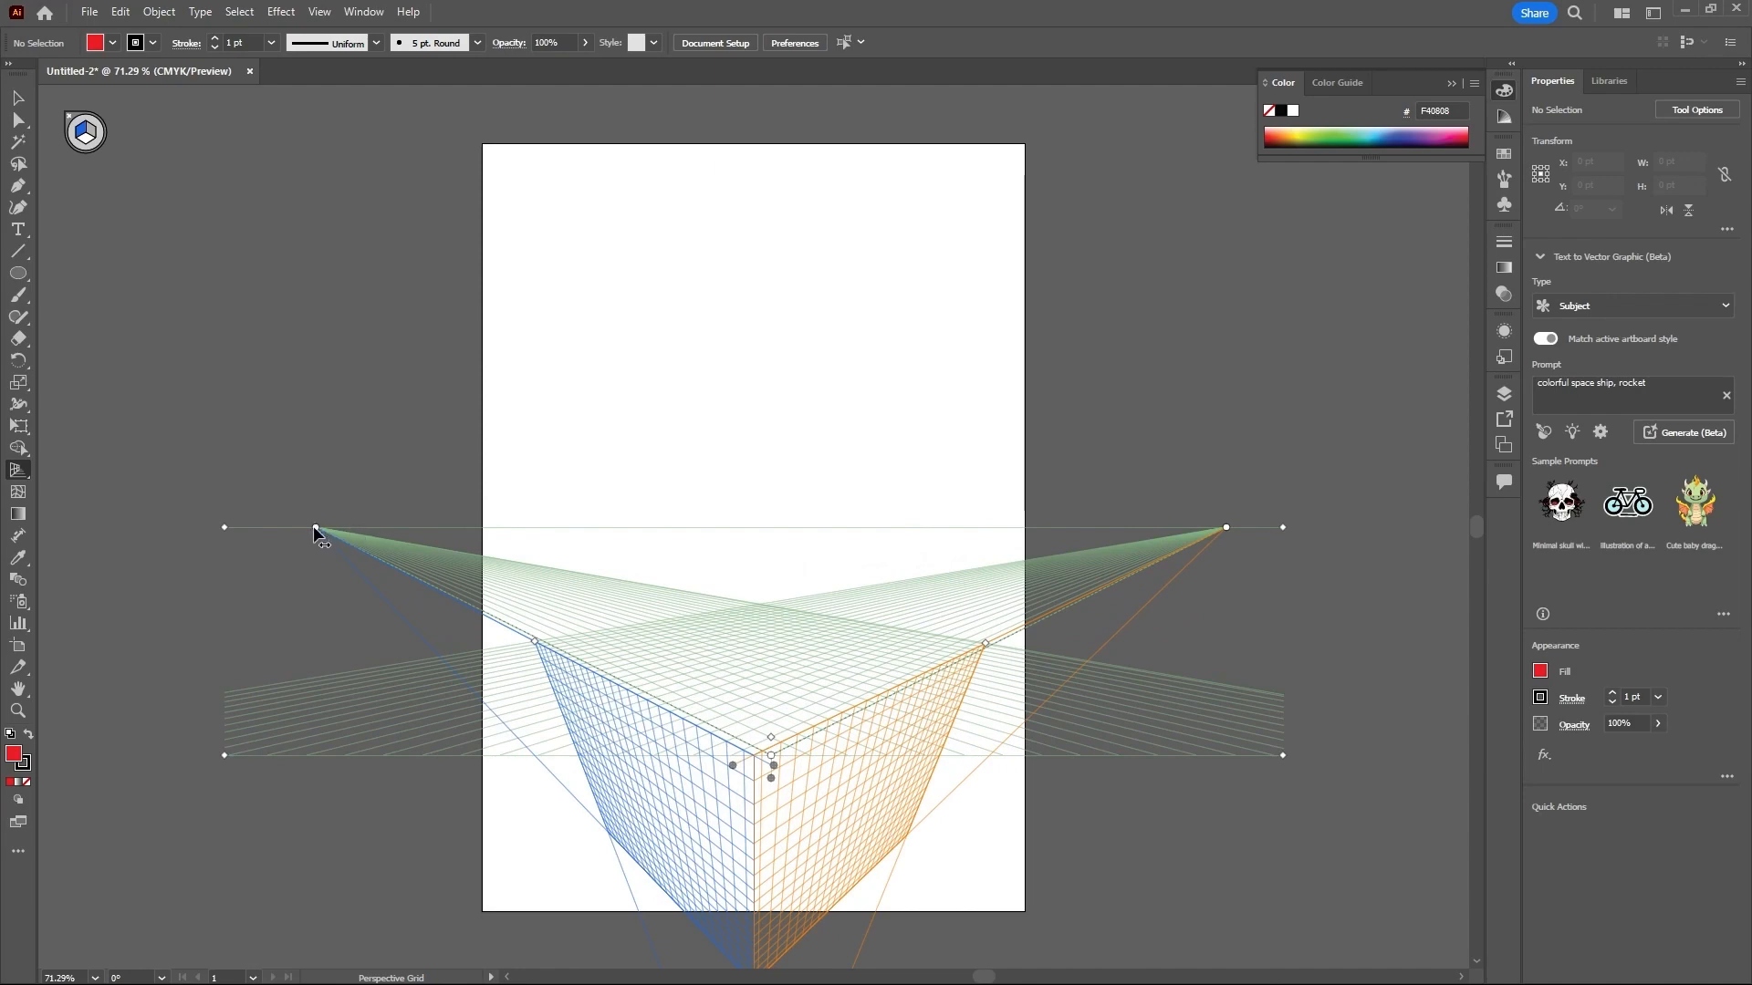
pyautogui.moveTo(314, 527); pyautogui.dragTo(289, 524)
# - Extend the three-point grid's vertical extent downward and move its lower vanishing point up slightly
pyautogui.scroll(-2, 920, 388)
pyautogui.scroll(-6, 919, 388)
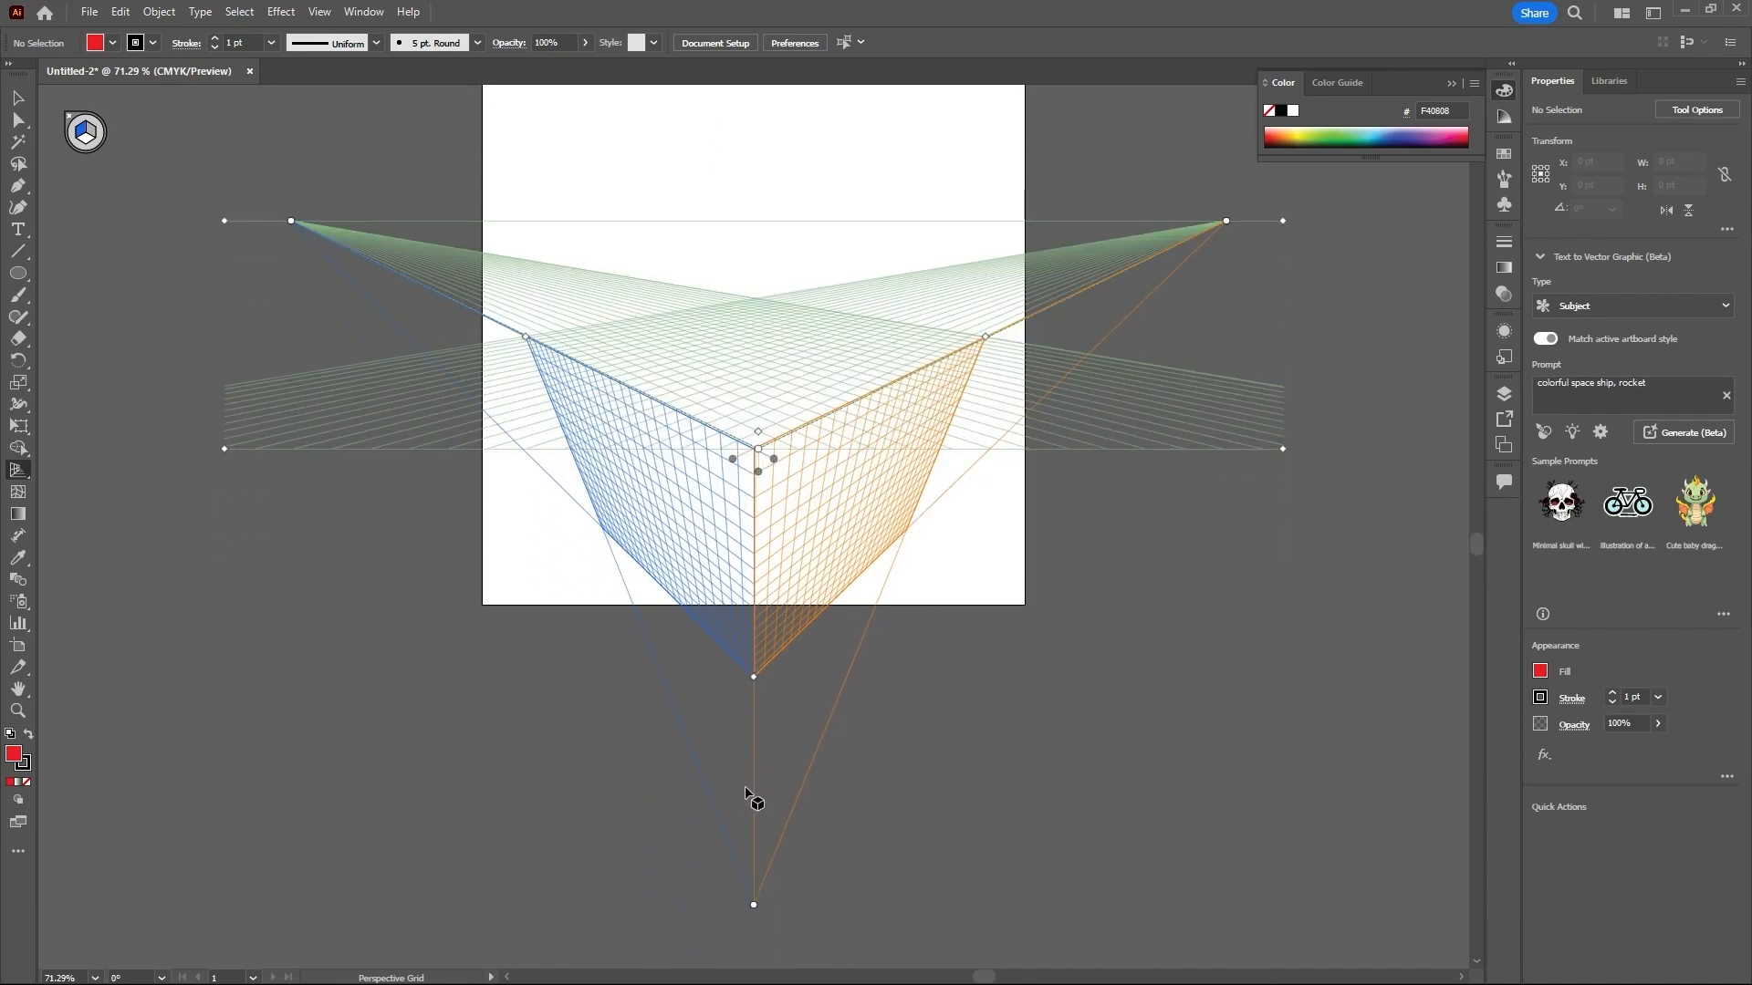
pyautogui.moveTo(753, 676); pyautogui.dragTo(753, 713)
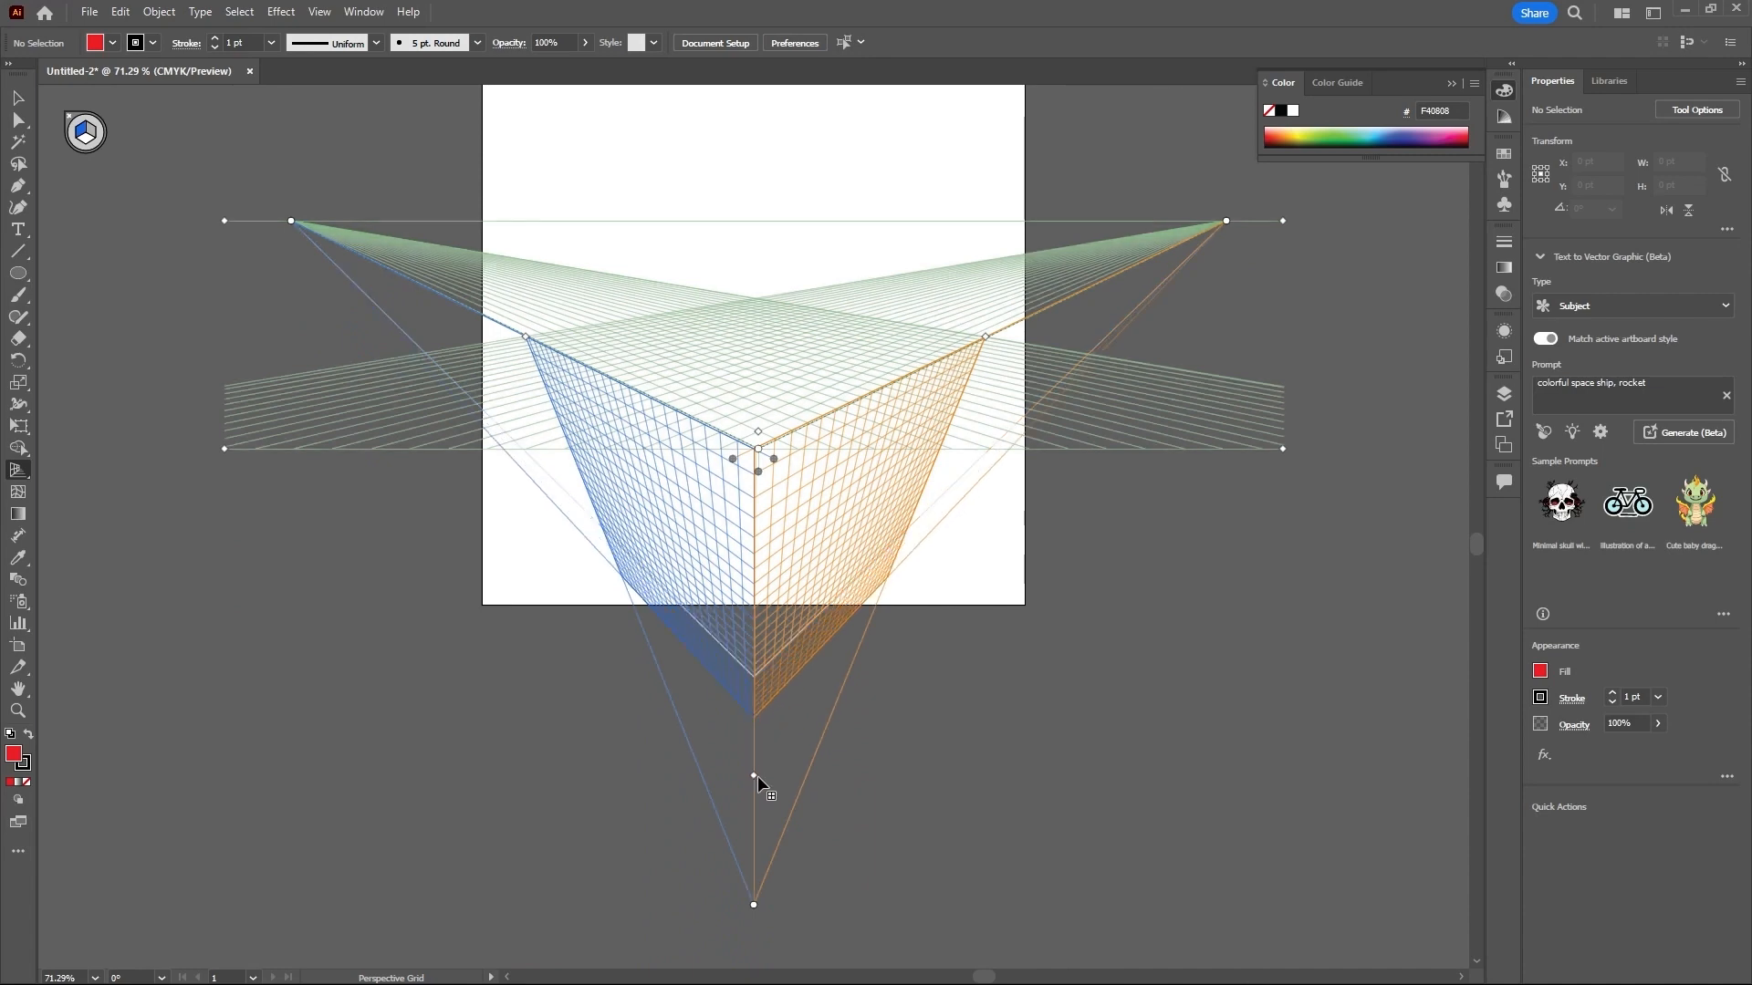
pyautogui.moveTo(752, 905); pyautogui.dragTo(754, 816)
pyautogui.scroll(1, 766, 730)
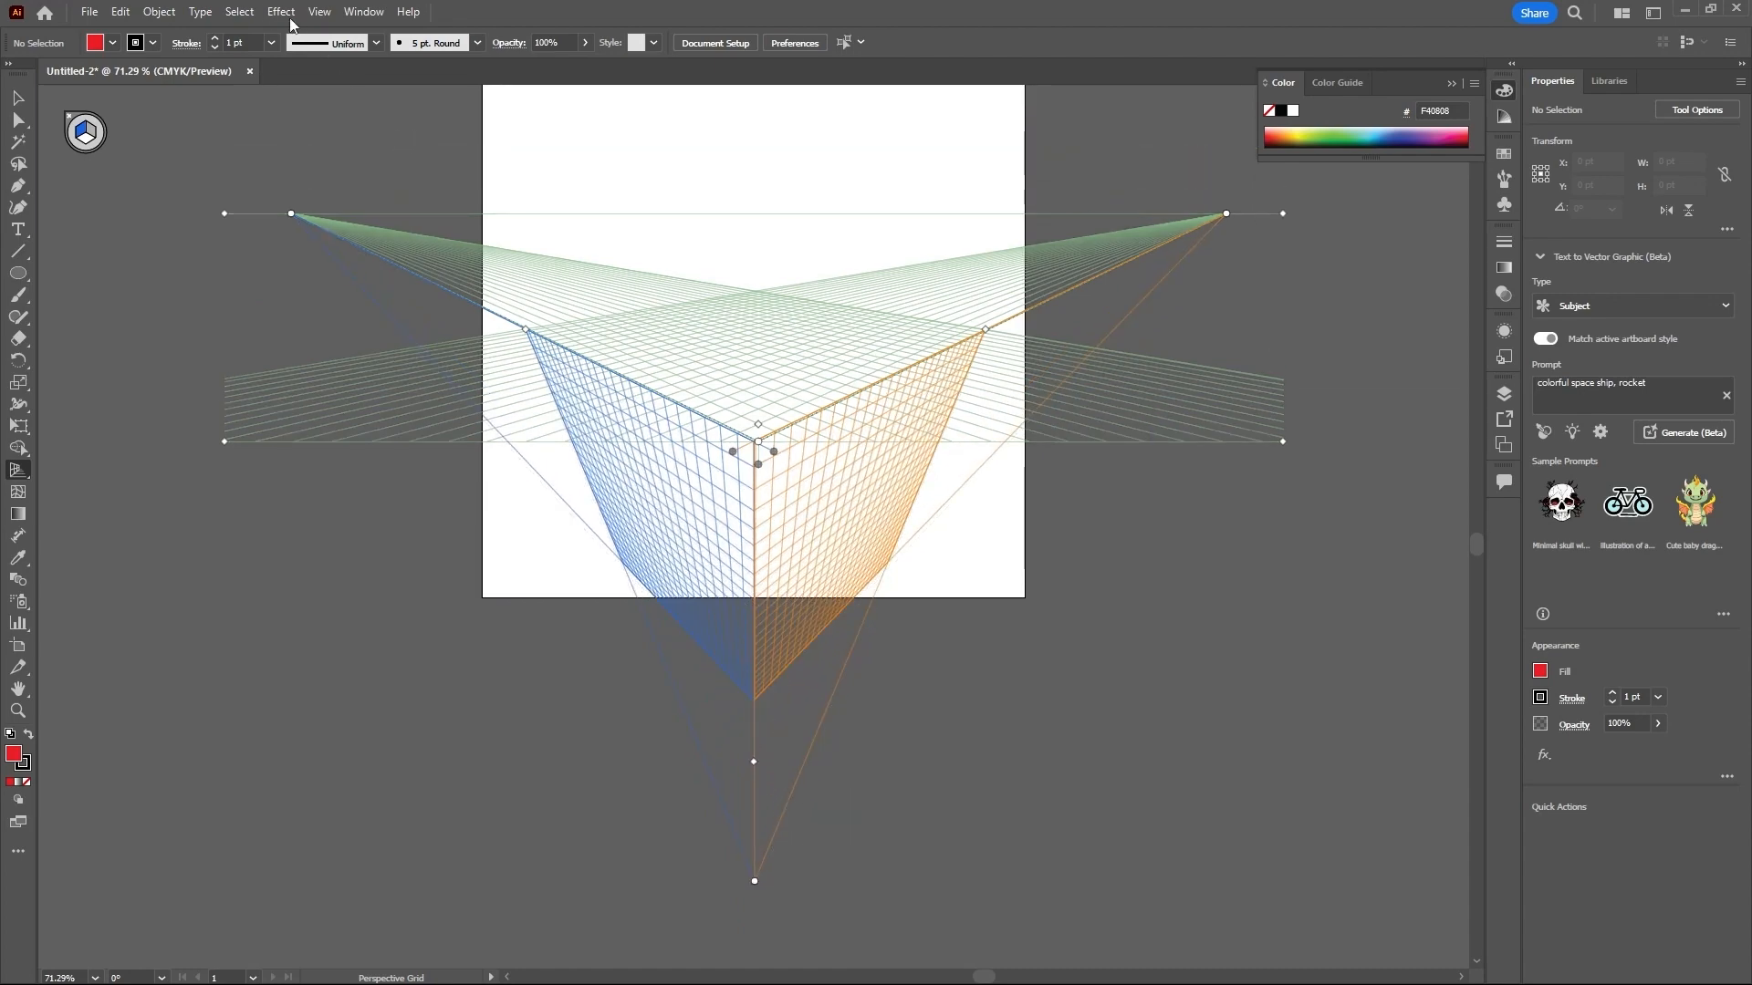
# - Switch the perspective grid to the two-point [2P-Normal View] preset
pyautogui.click(318, 12)
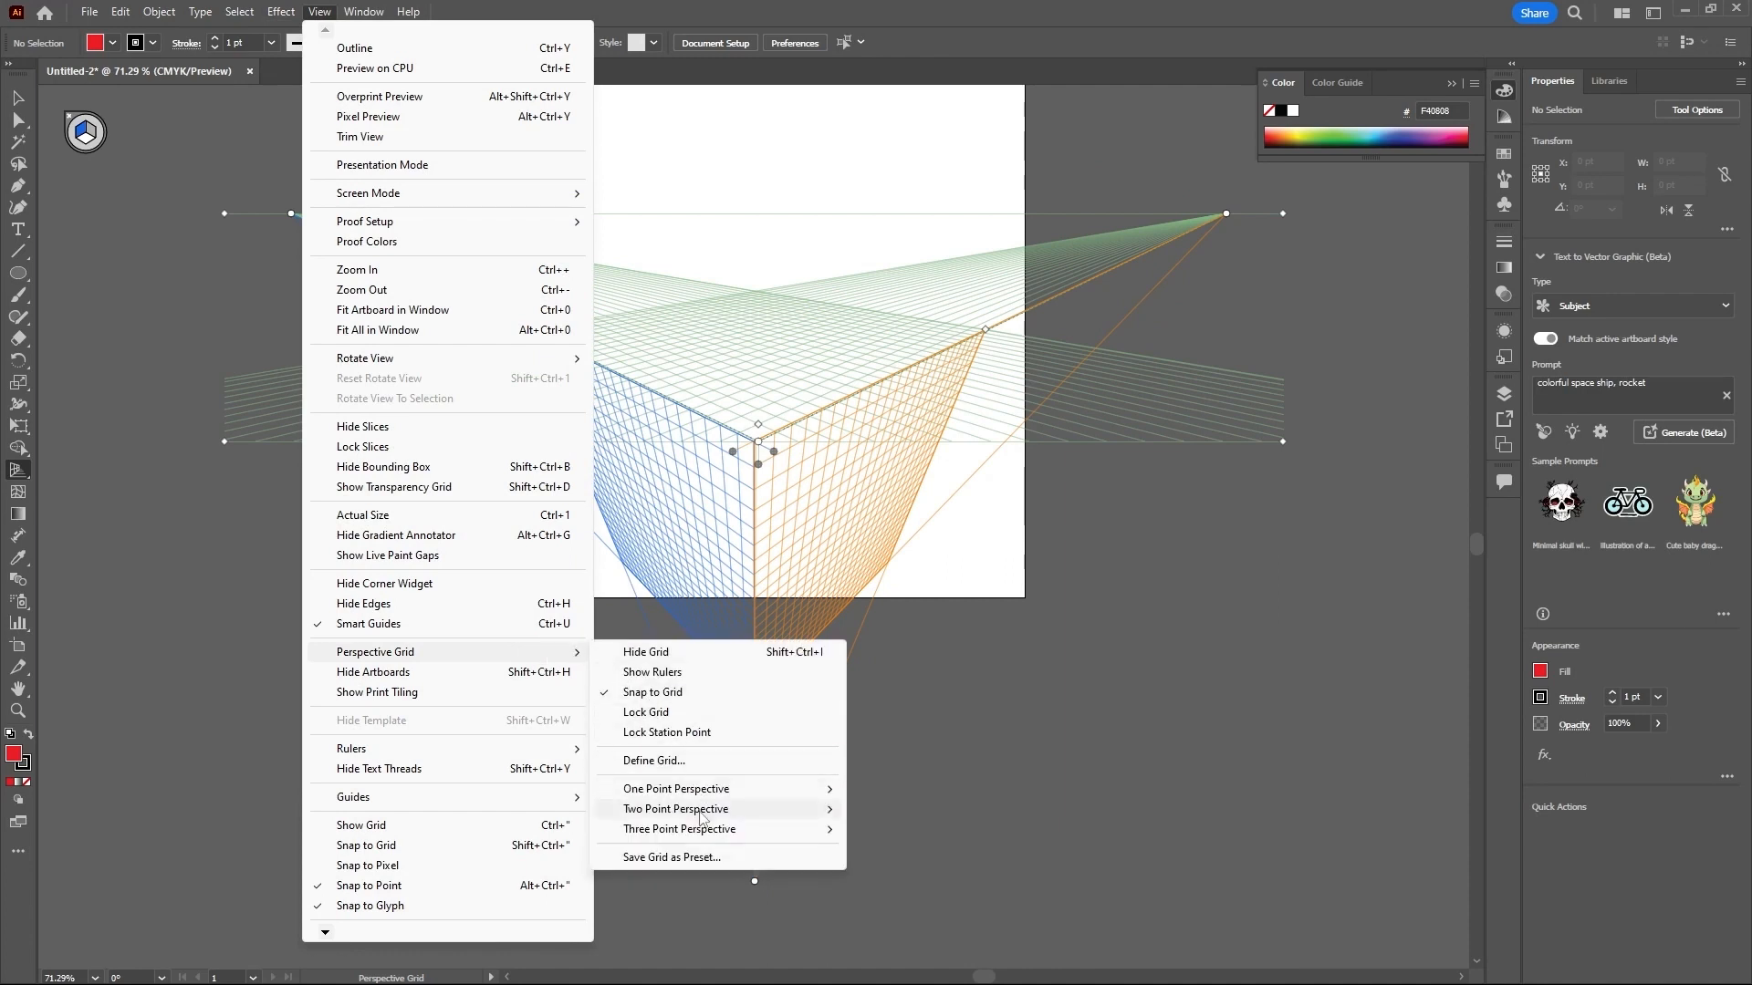
pyautogui.moveTo(703, 816)
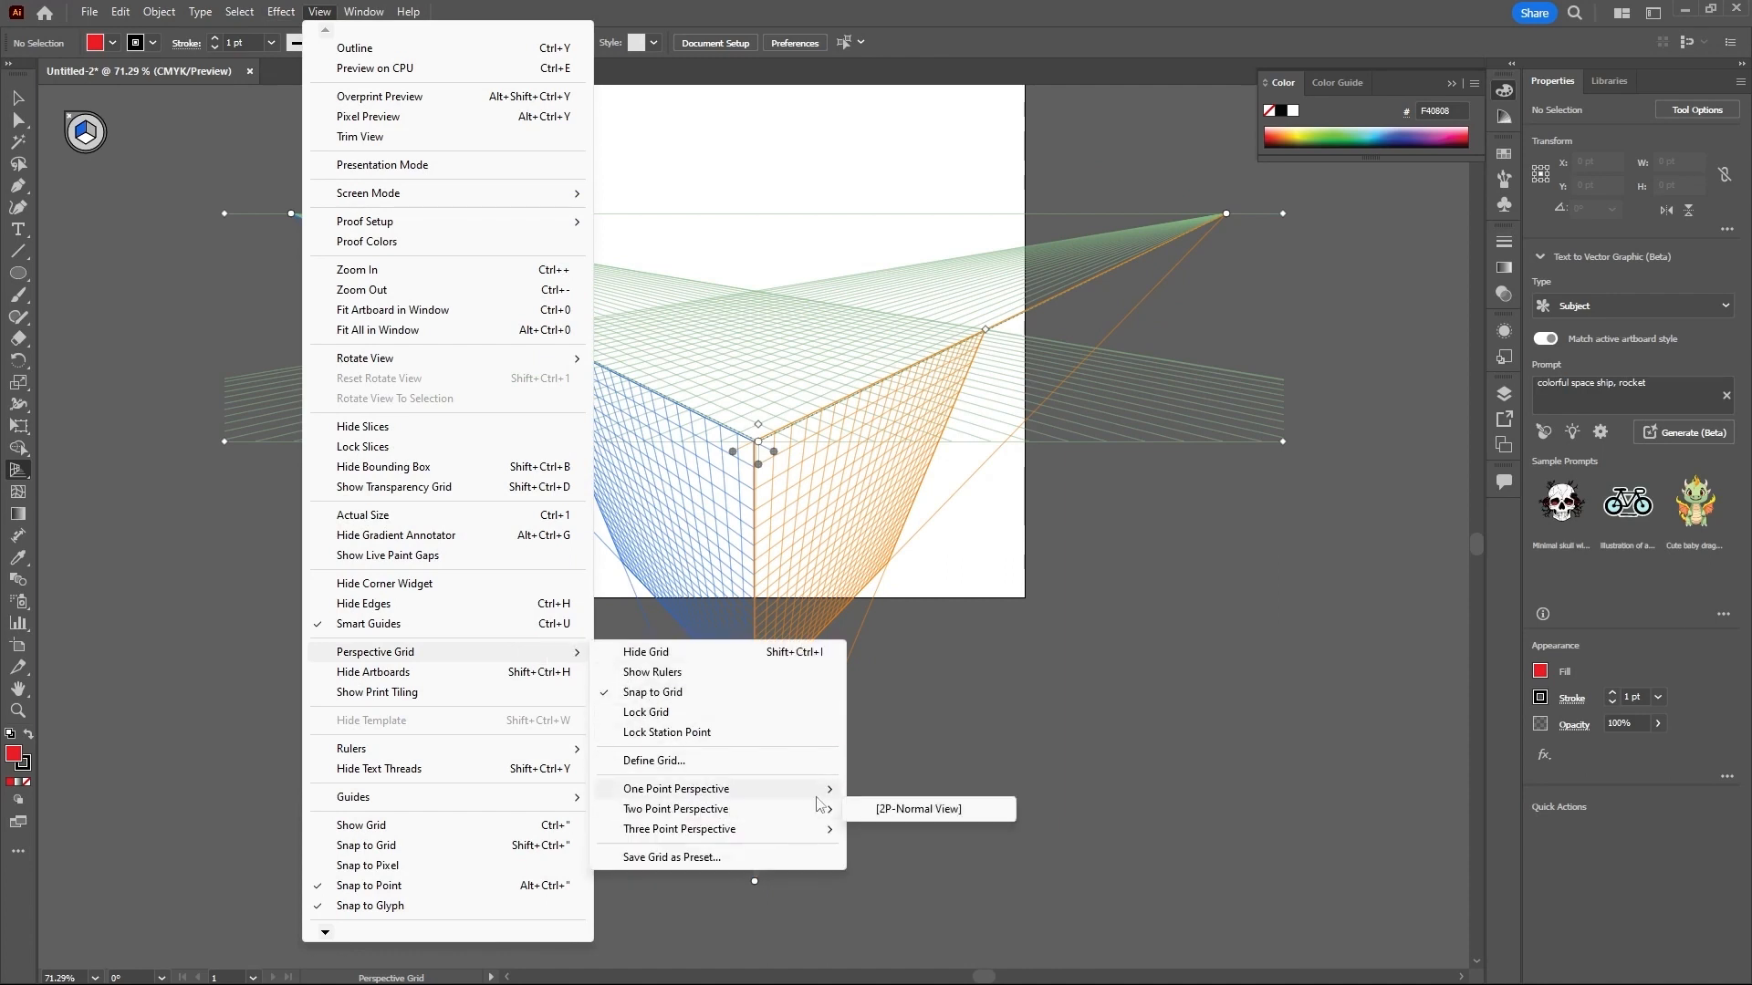
pyautogui.click(881, 810)
pyautogui.scroll(2, 771, 716)
pyautogui.scroll(2, 764, 712)
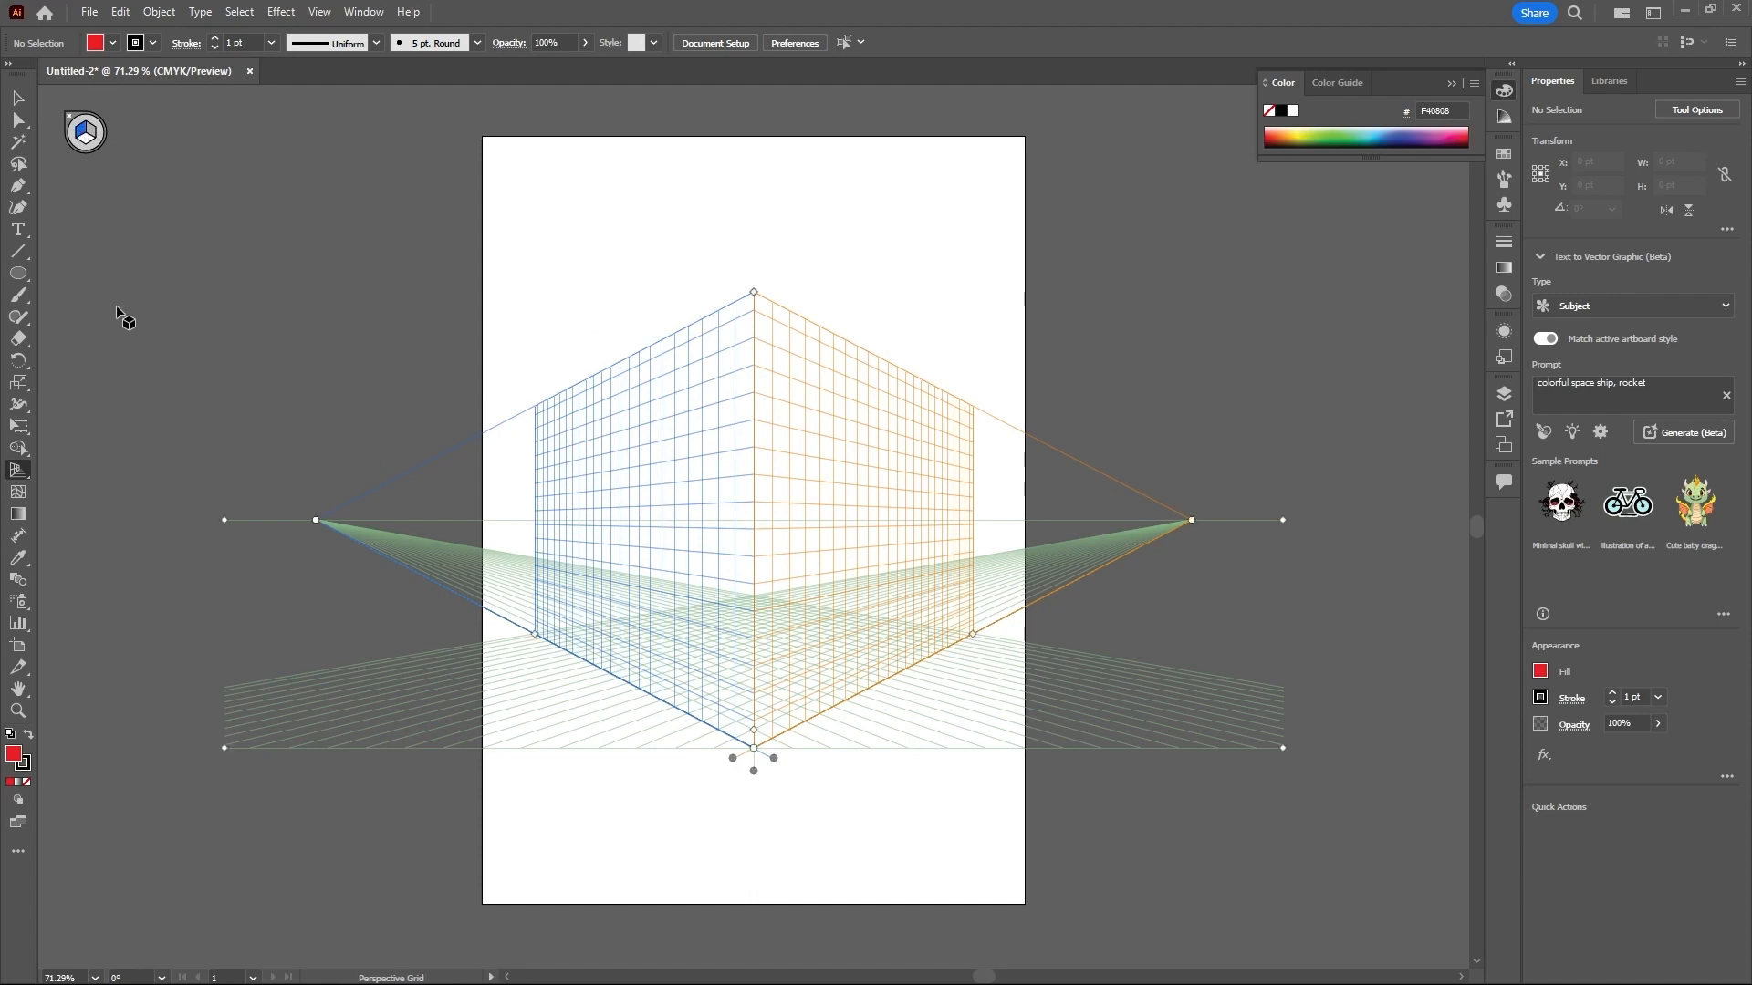
# - With the Rectangle tool, draw a red wall about 449 × 652 pt on the left grid plane, ending at its ground line
pyautogui.click(20, 275)
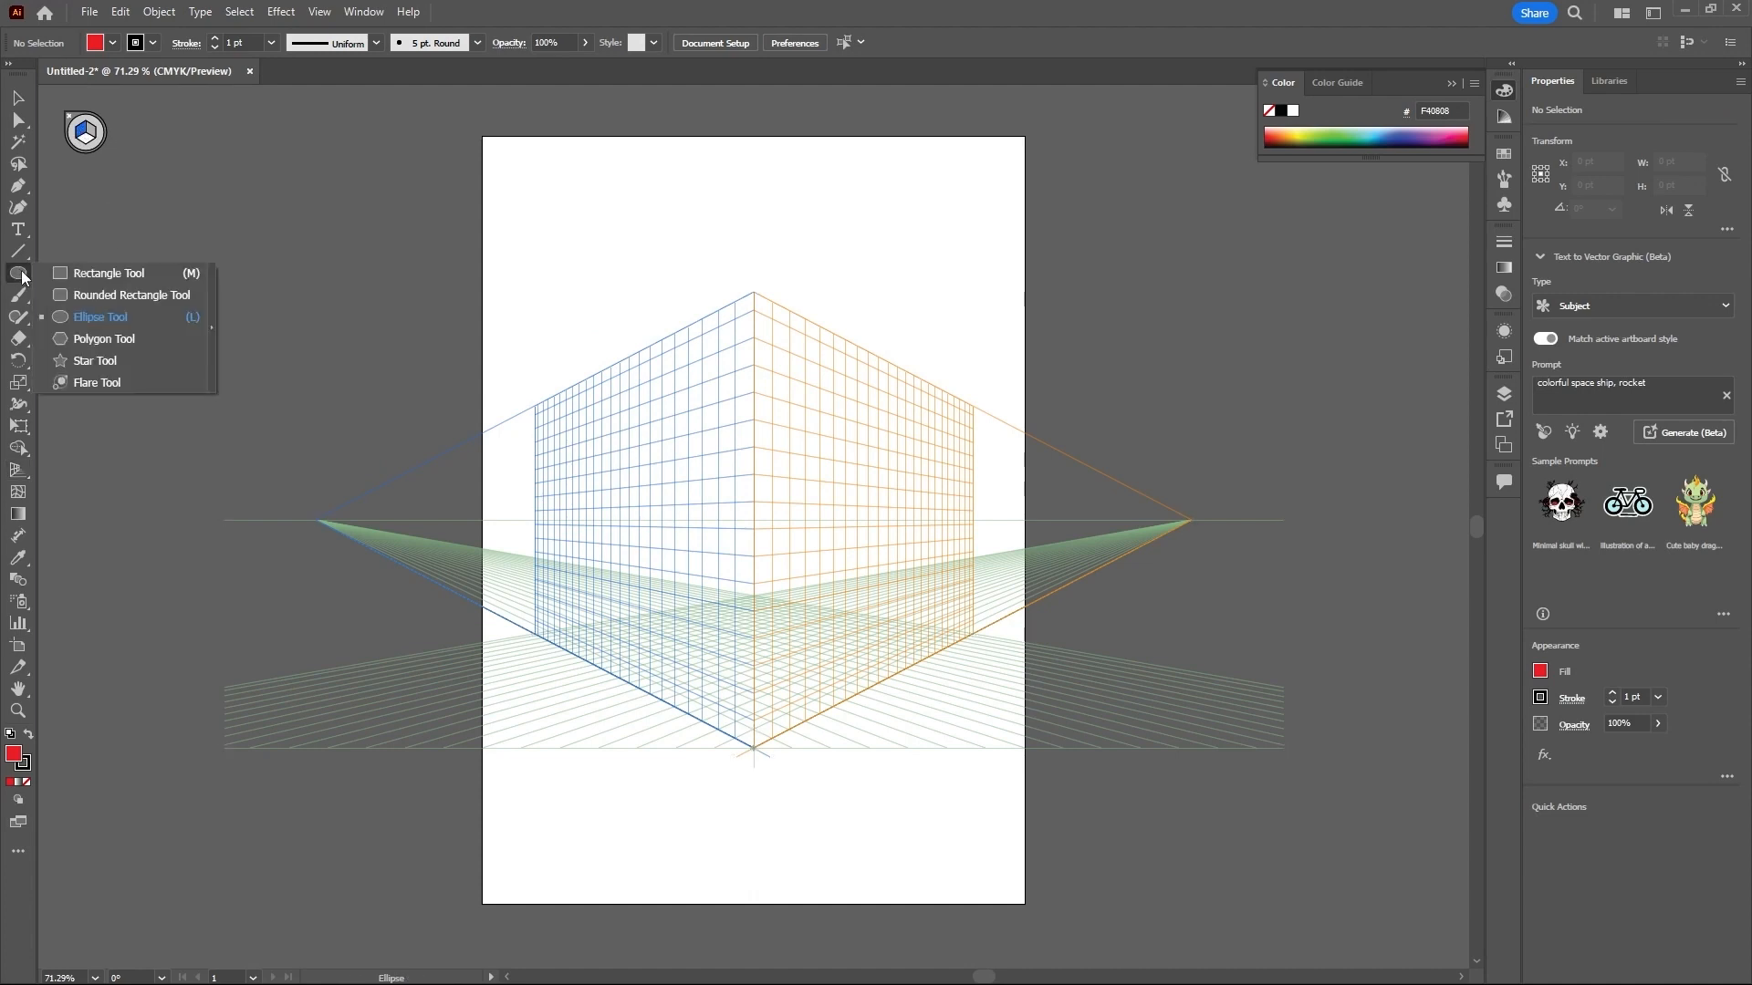
pyautogui.click(91, 272)
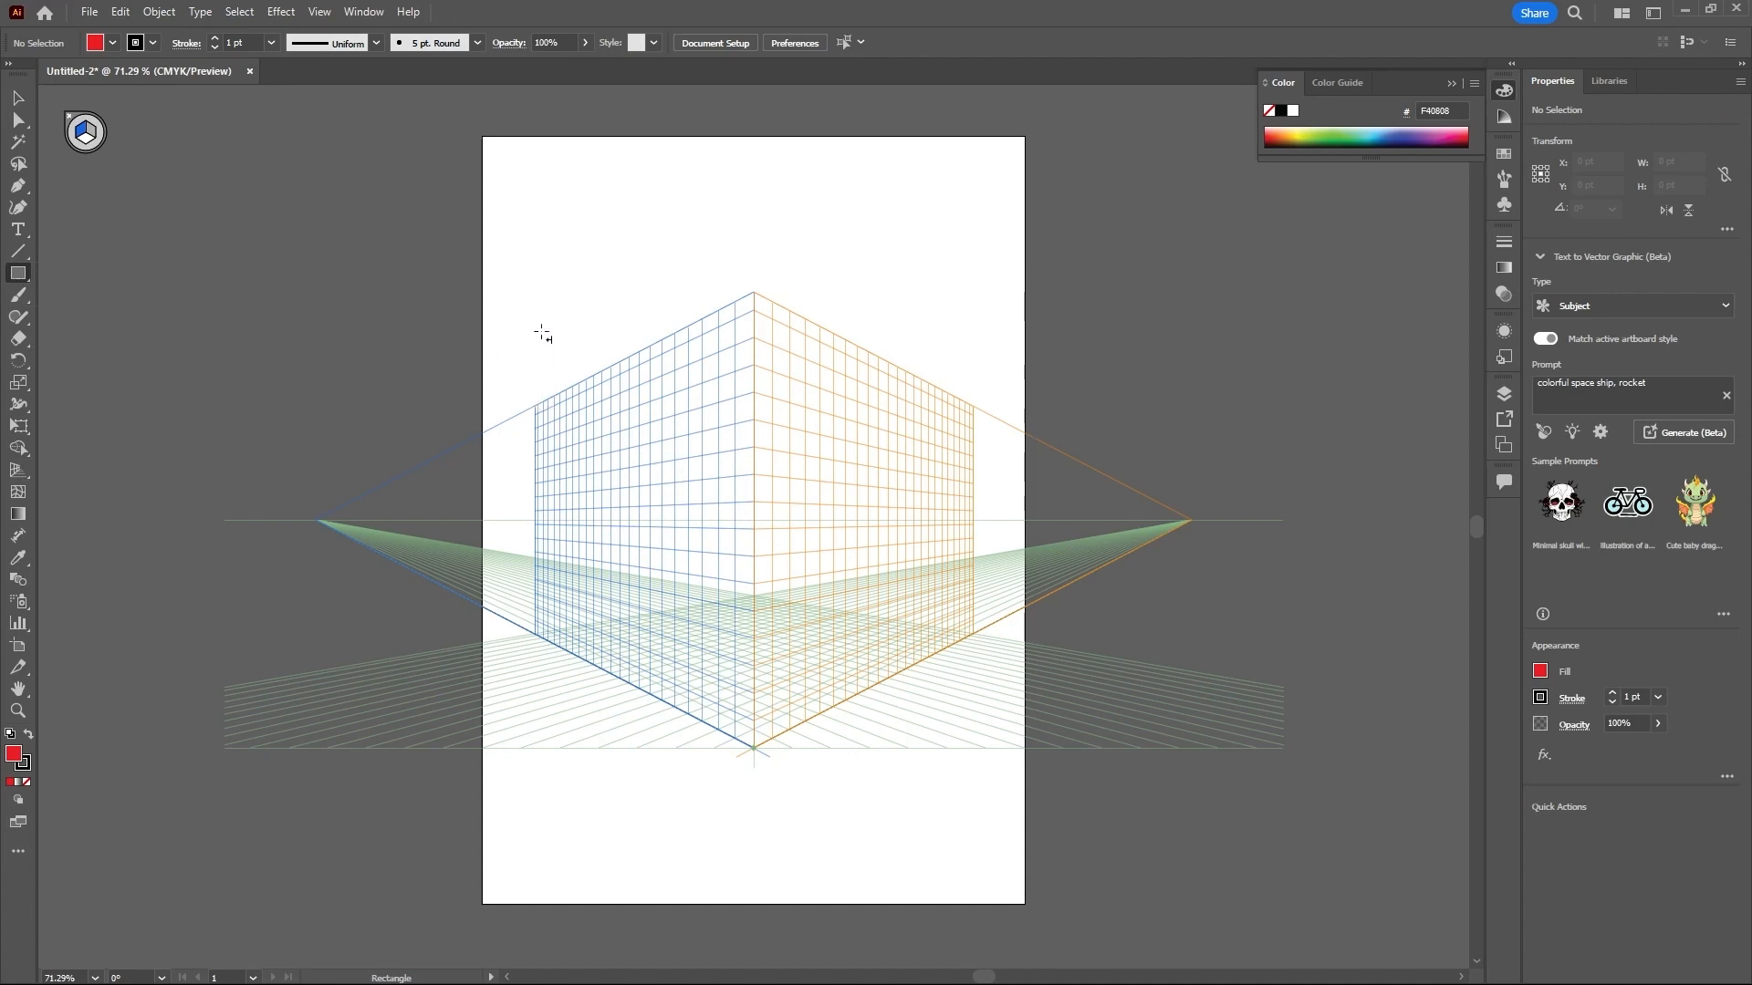
pyautogui.moveTo(542, 334); pyautogui.dragTo(659, 698)
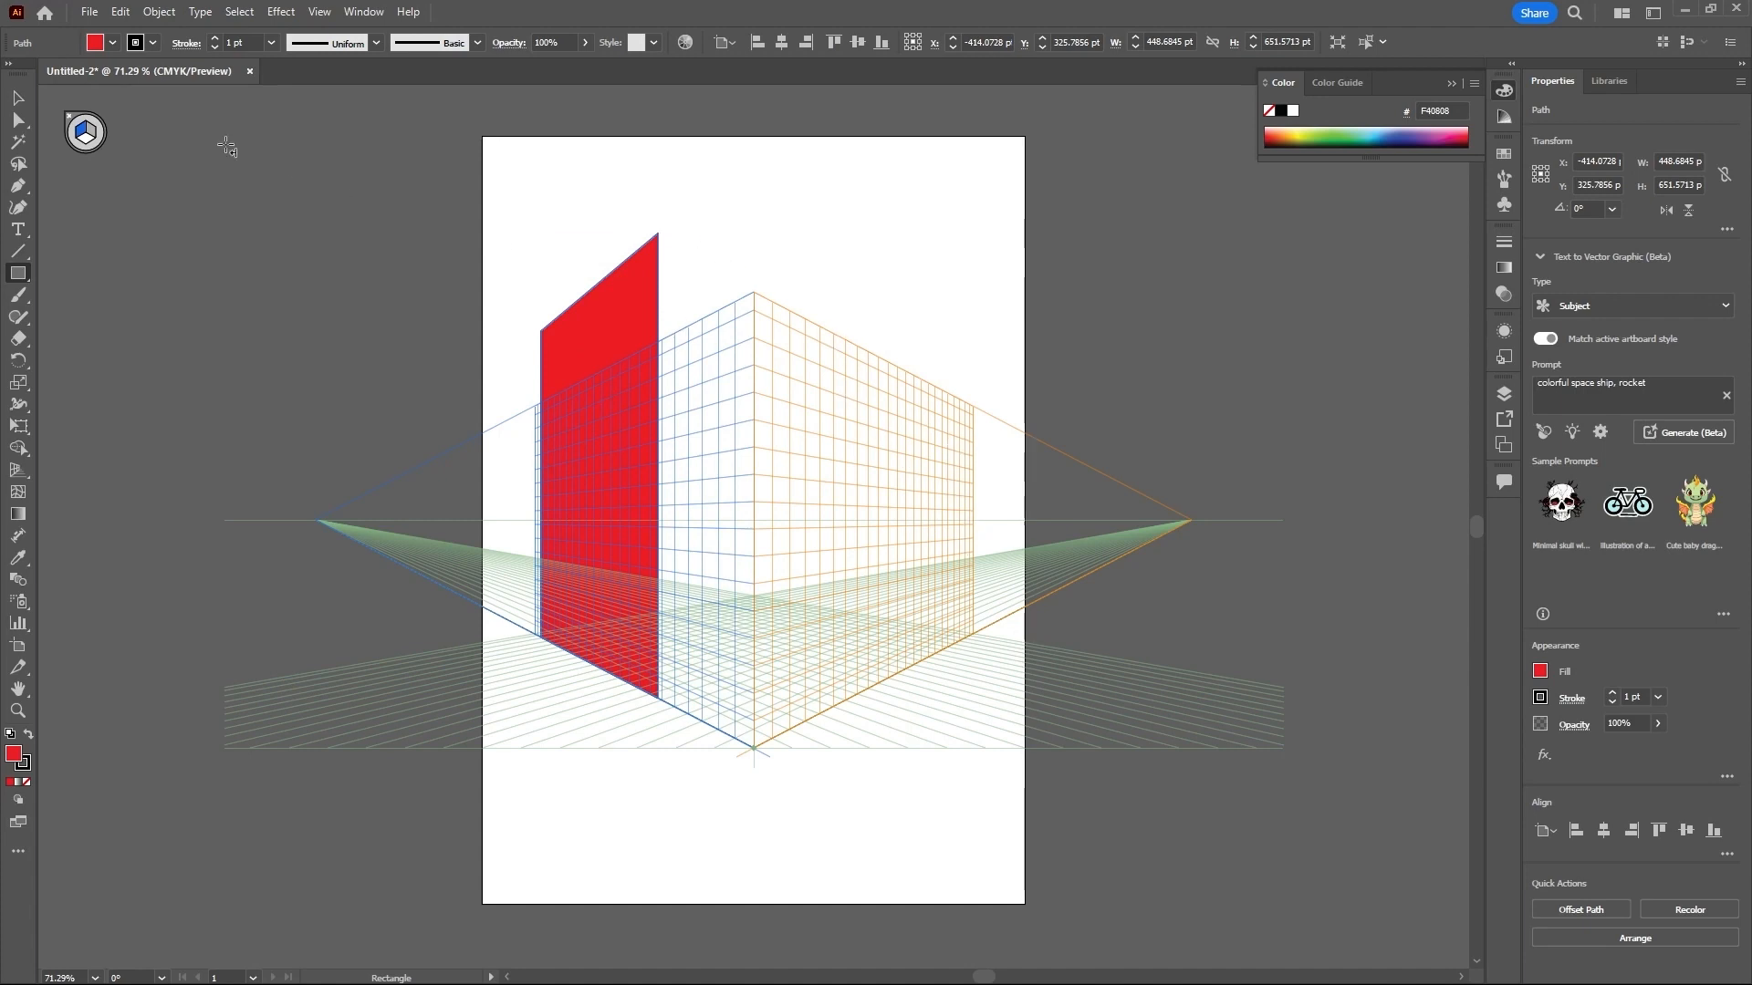
# - On the right grid plane, draw the red building's adjoining wall about 161 × 418 pt, filled with darker red AF1212
pyautogui.hotkey('shift', 'v')
pyautogui.click(93, 133)
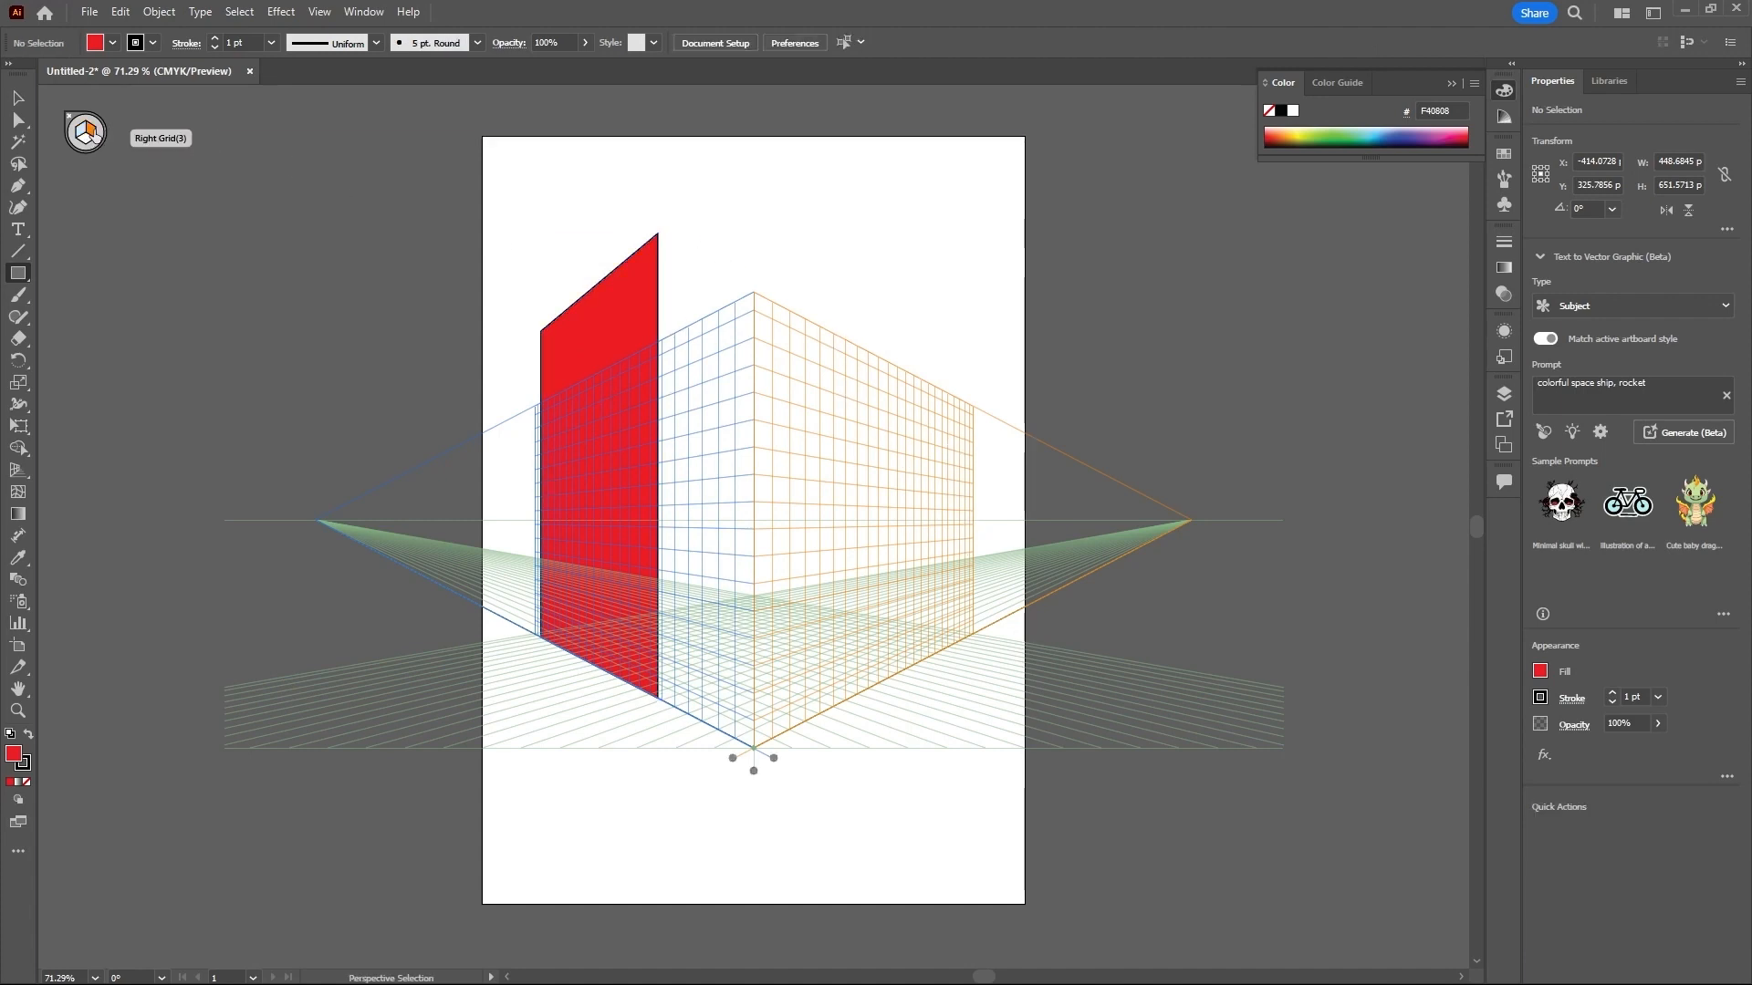
pyautogui.doubleClick(19, 755)
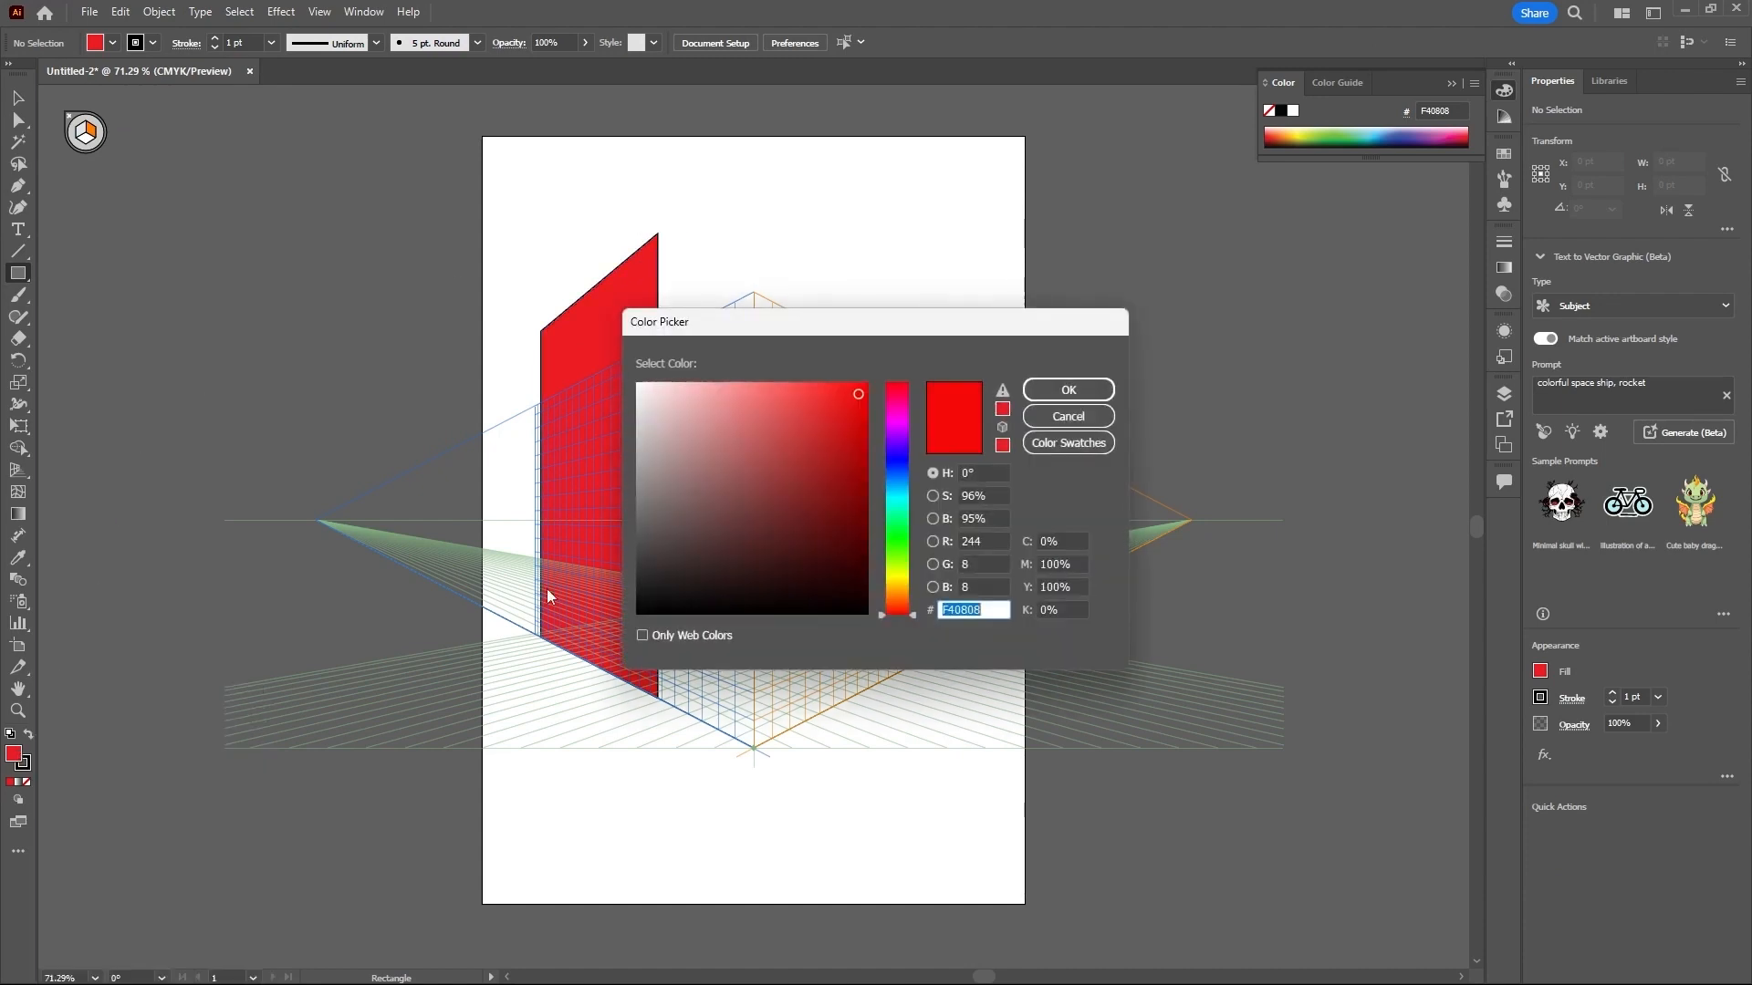
pyautogui.moveTo(858, 406); pyautogui.dragTo(845, 455)
pyautogui.click(1067, 393)
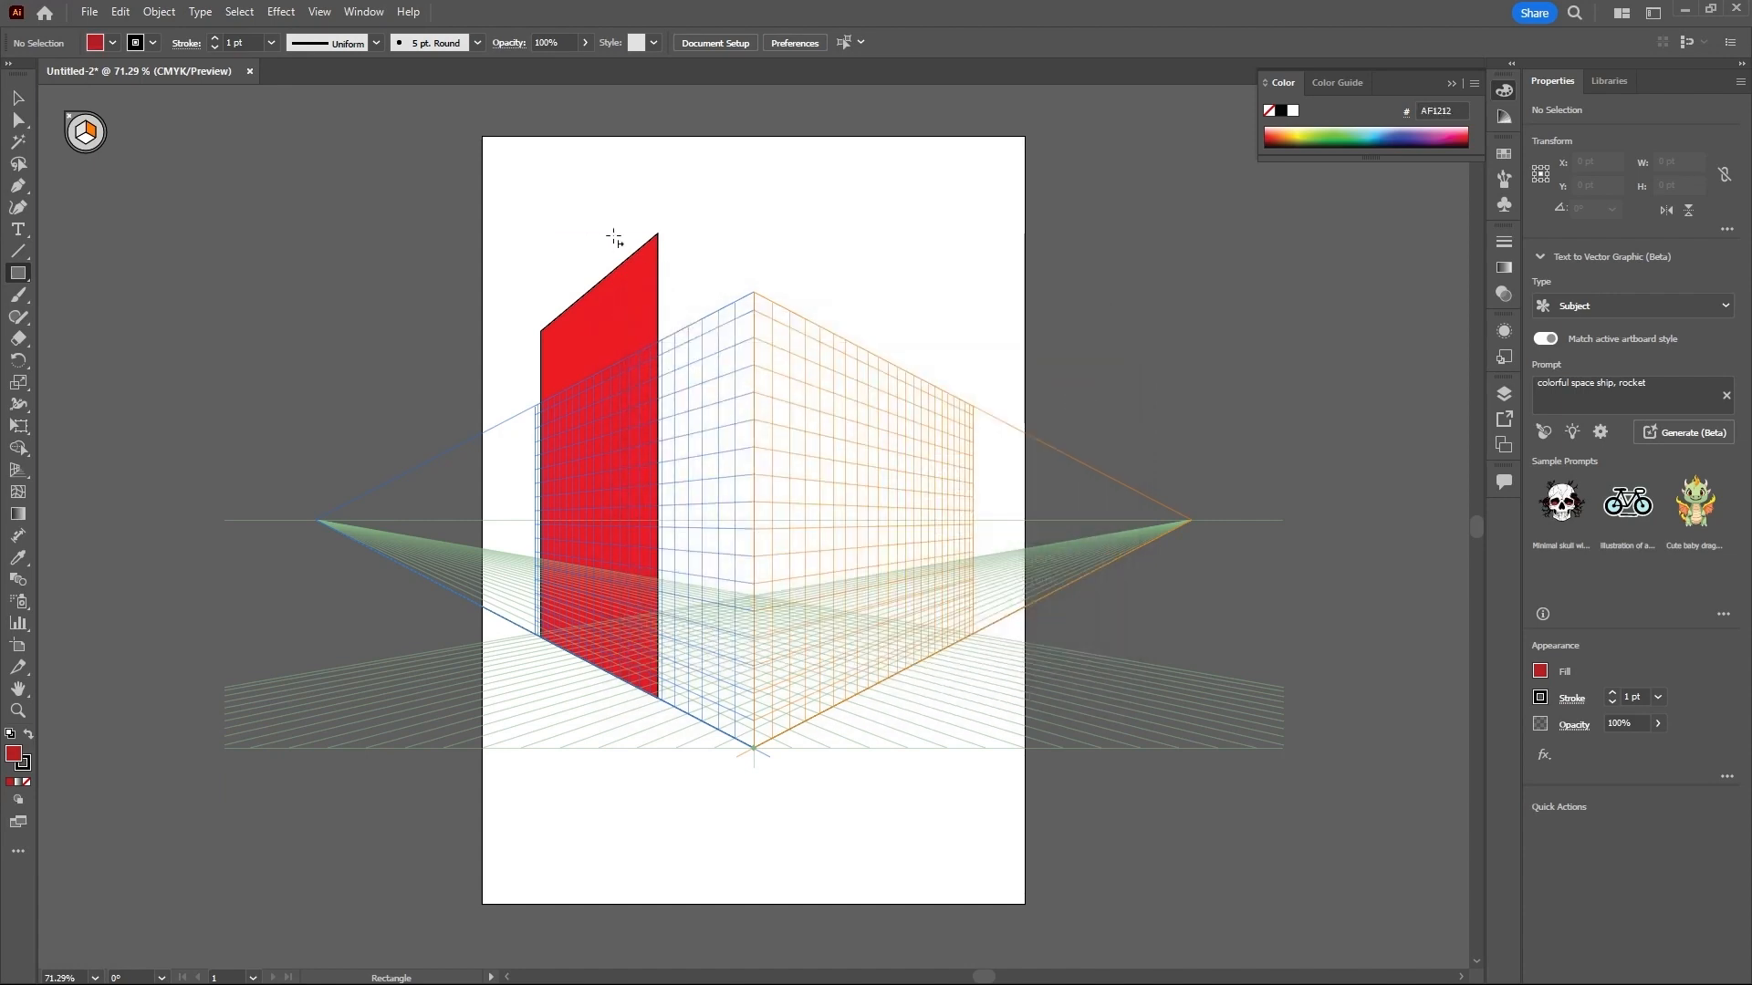
pyautogui.moveTo(658, 233); pyautogui.dragTo(780, 659)
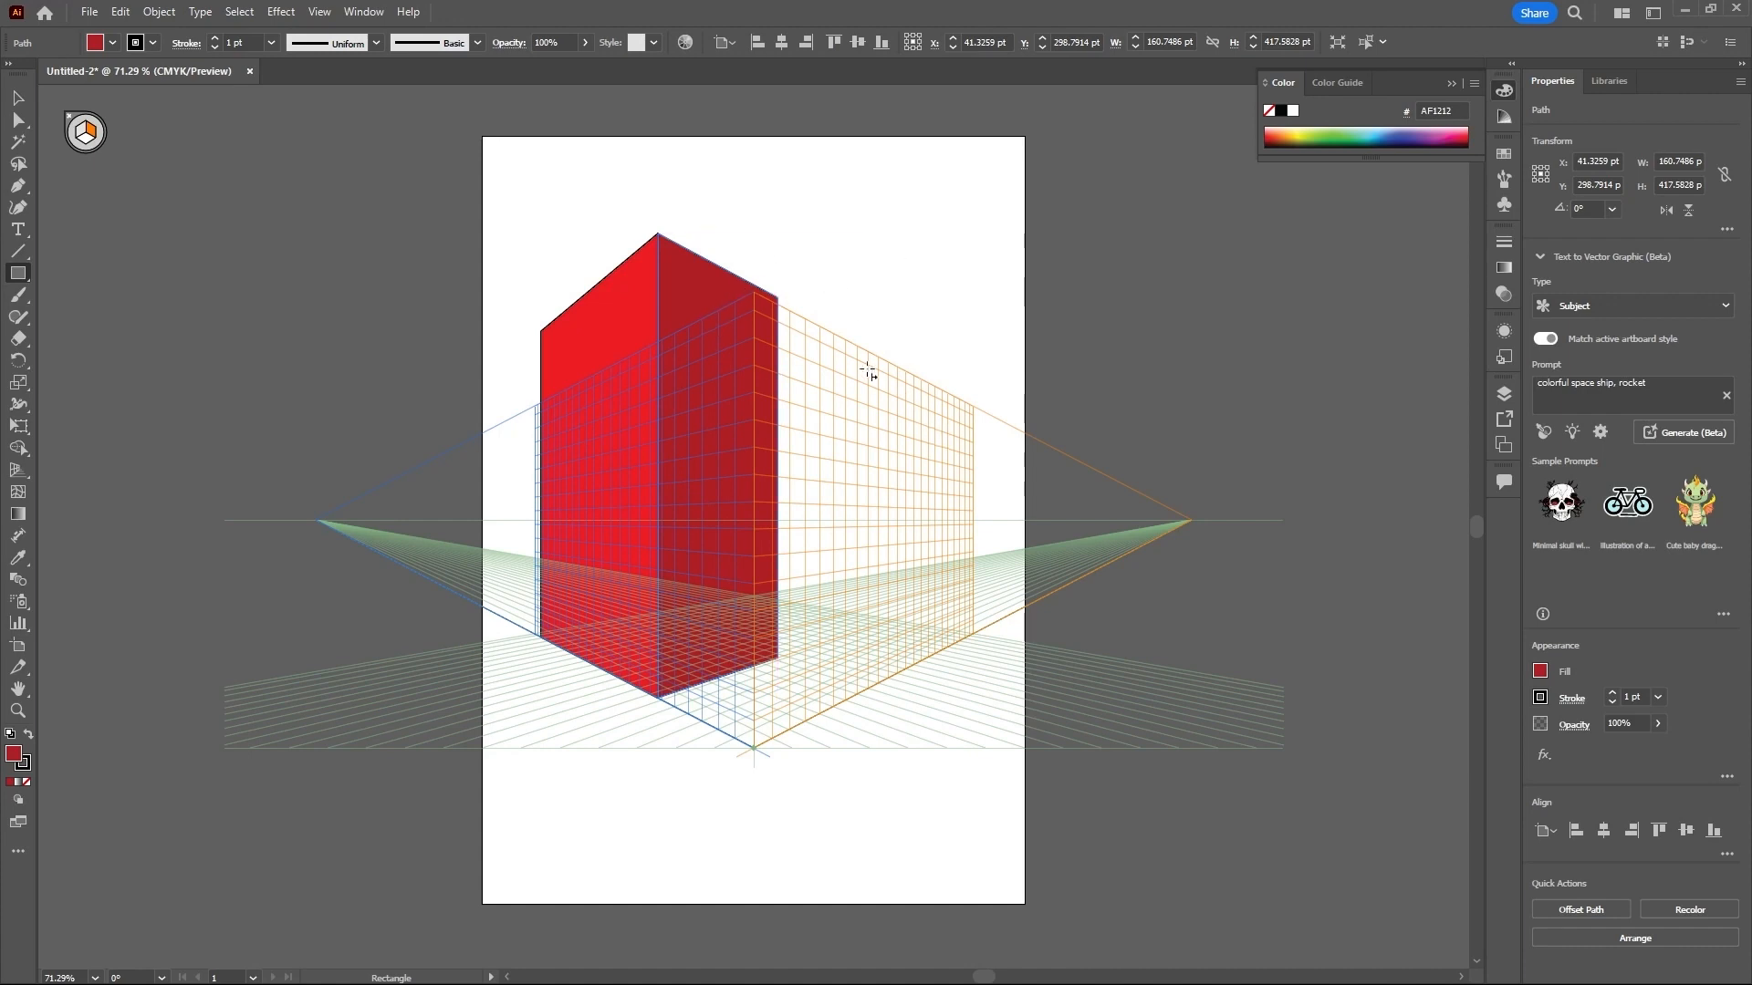
# - On the left grid plane, draw a taller blue wall about 197 × 584 pt in front of the red building, filled with 1D94D6
pyautogui.click(83, 134)
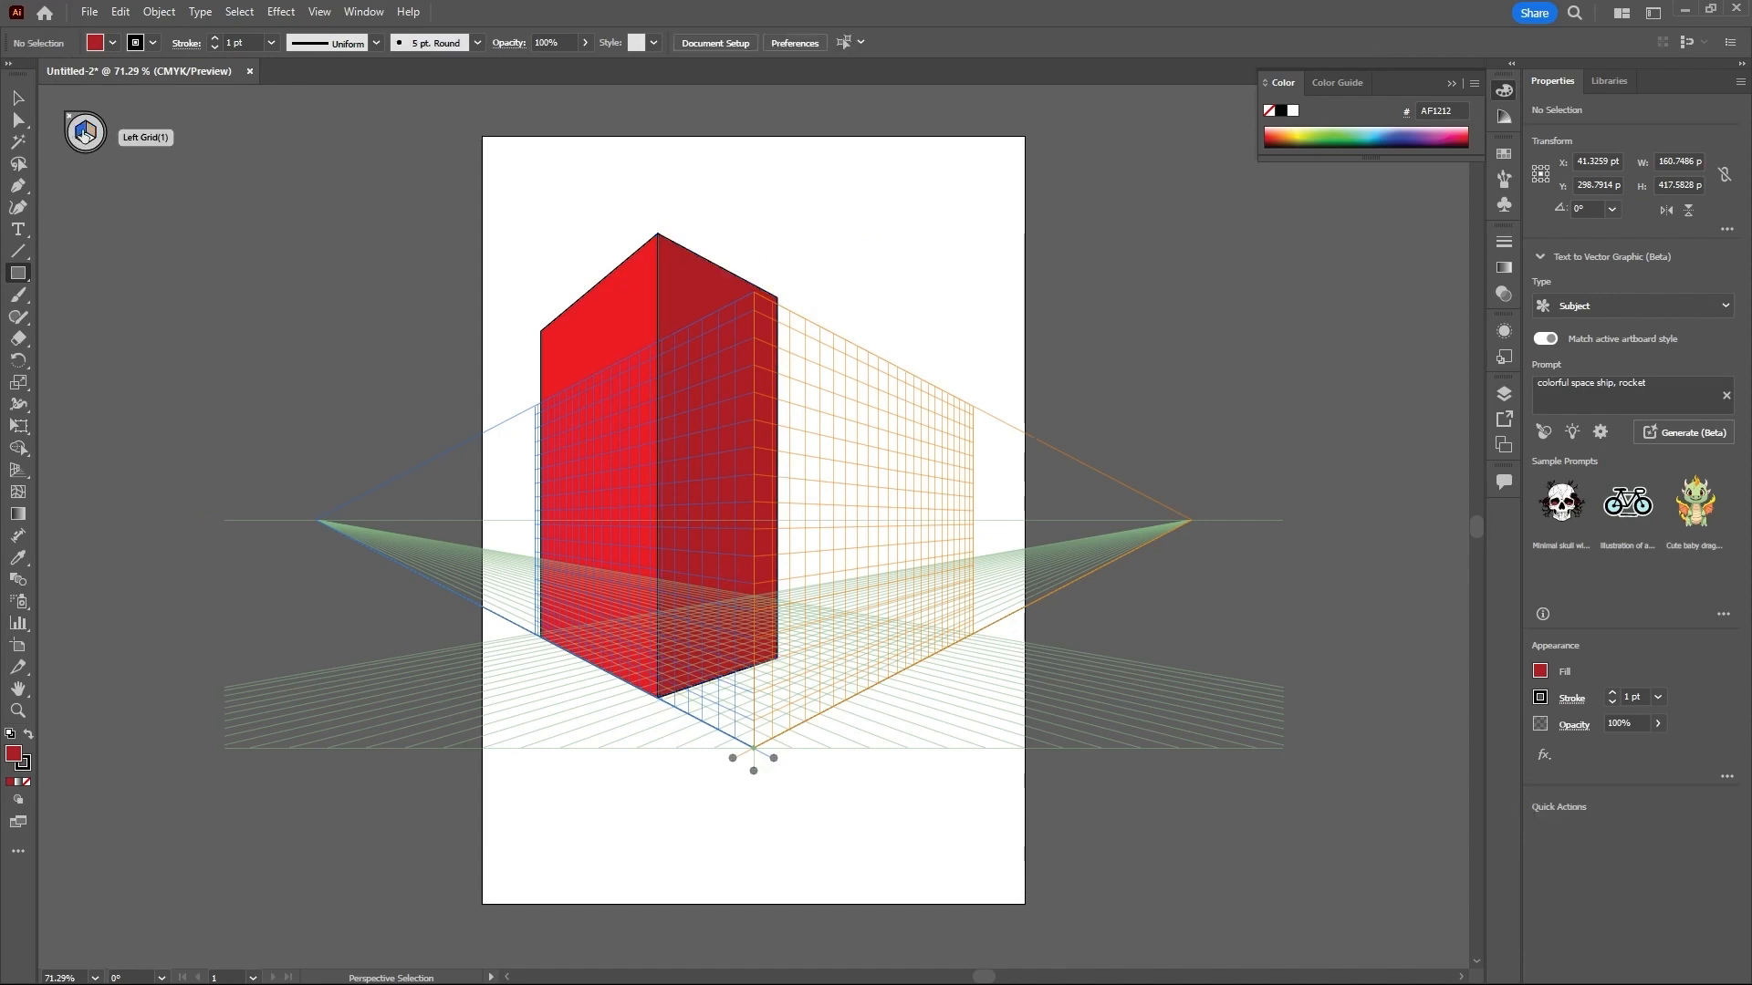
pyautogui.doubleClick(16, 757)
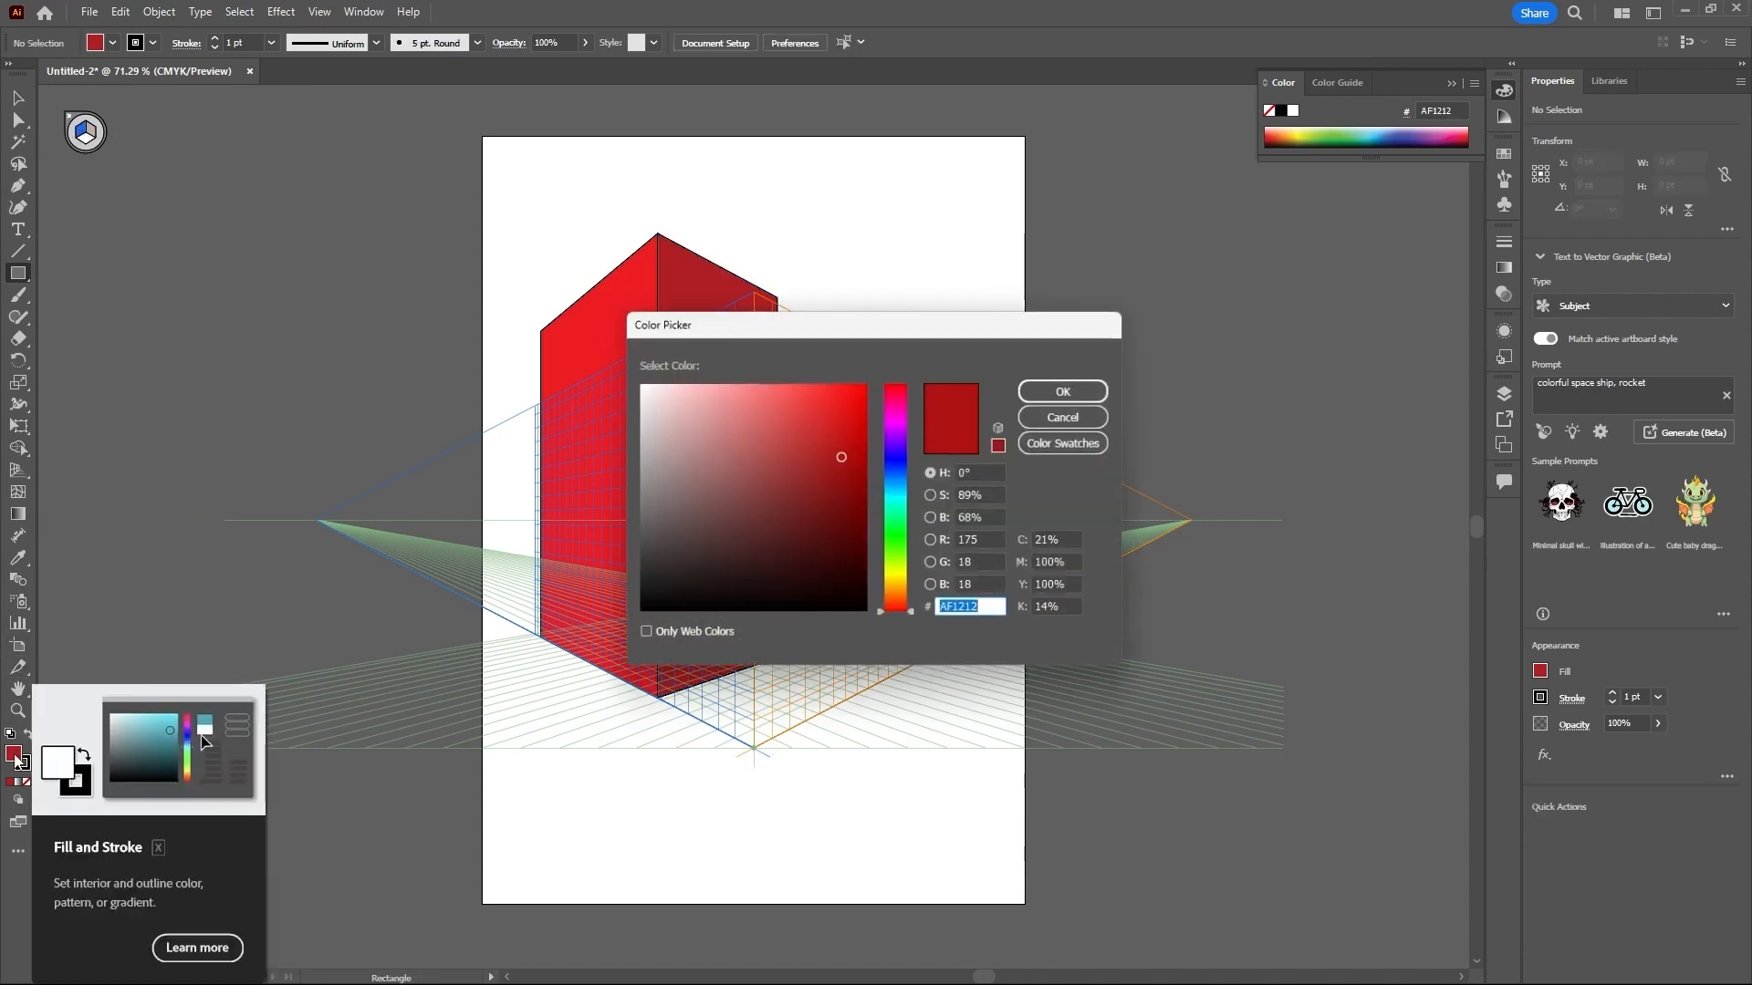
pyautogui.click(900, 489)
pyautogui.moveTo(838, 451); pyautogui.dragTo(835, 420)
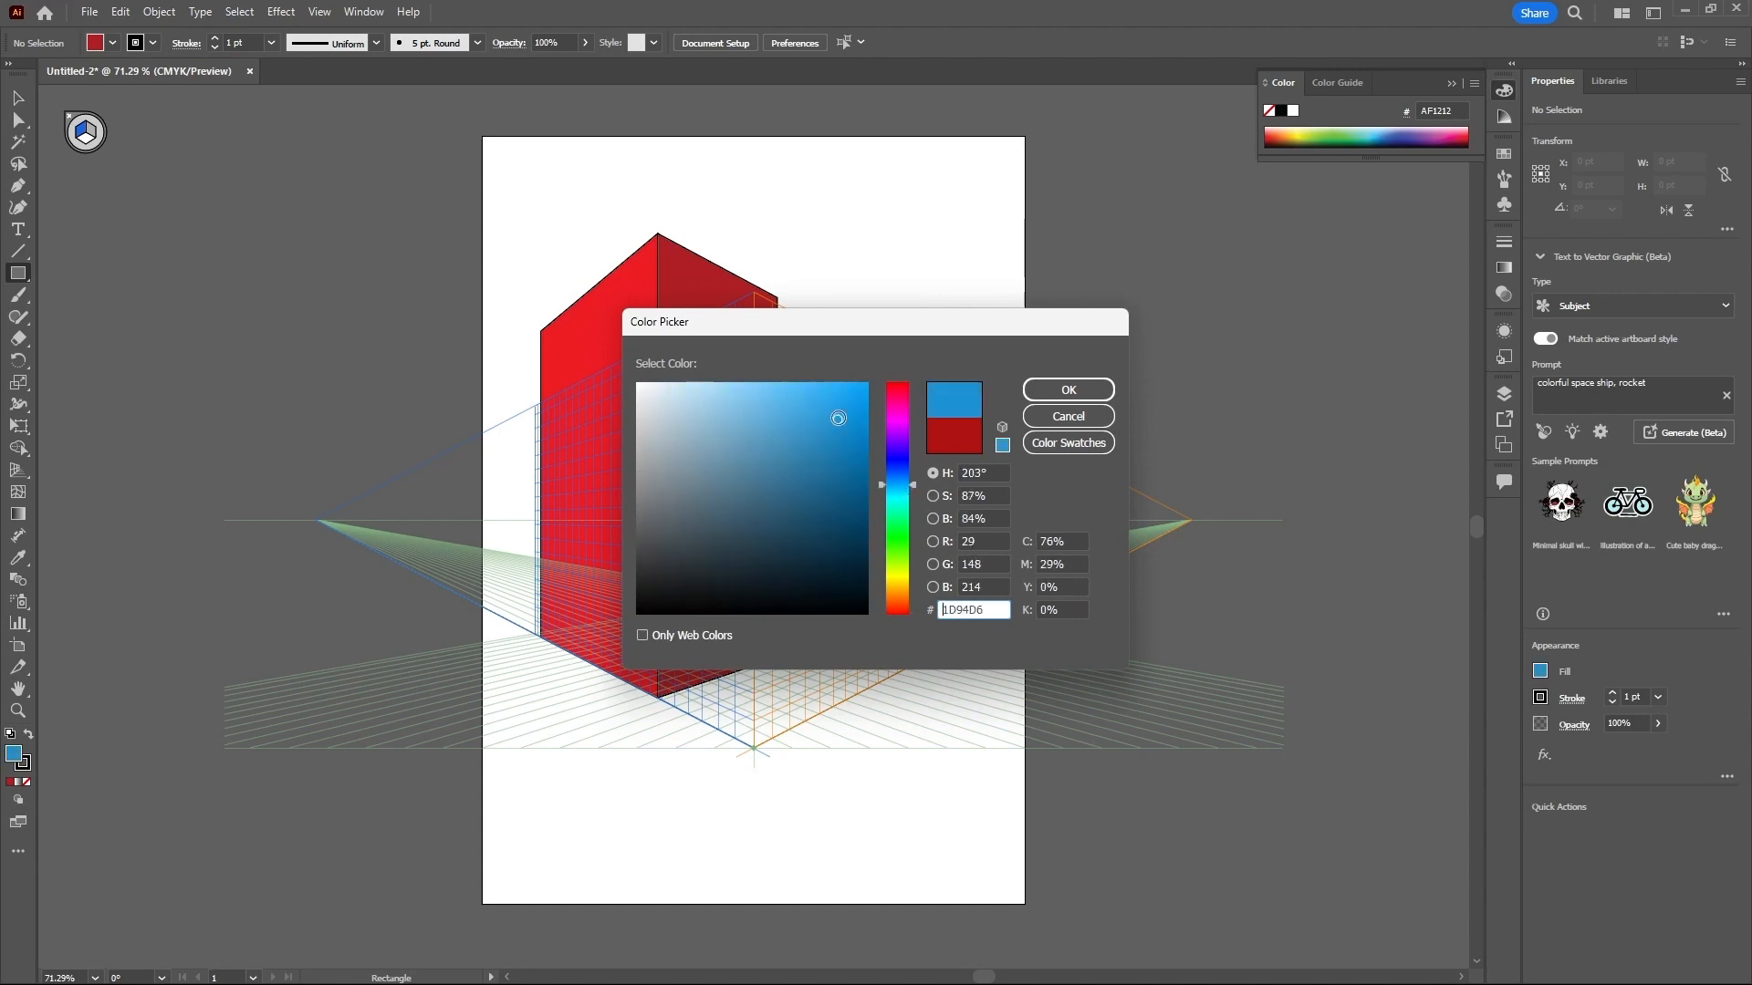
pyautogui.click(1062, 391)
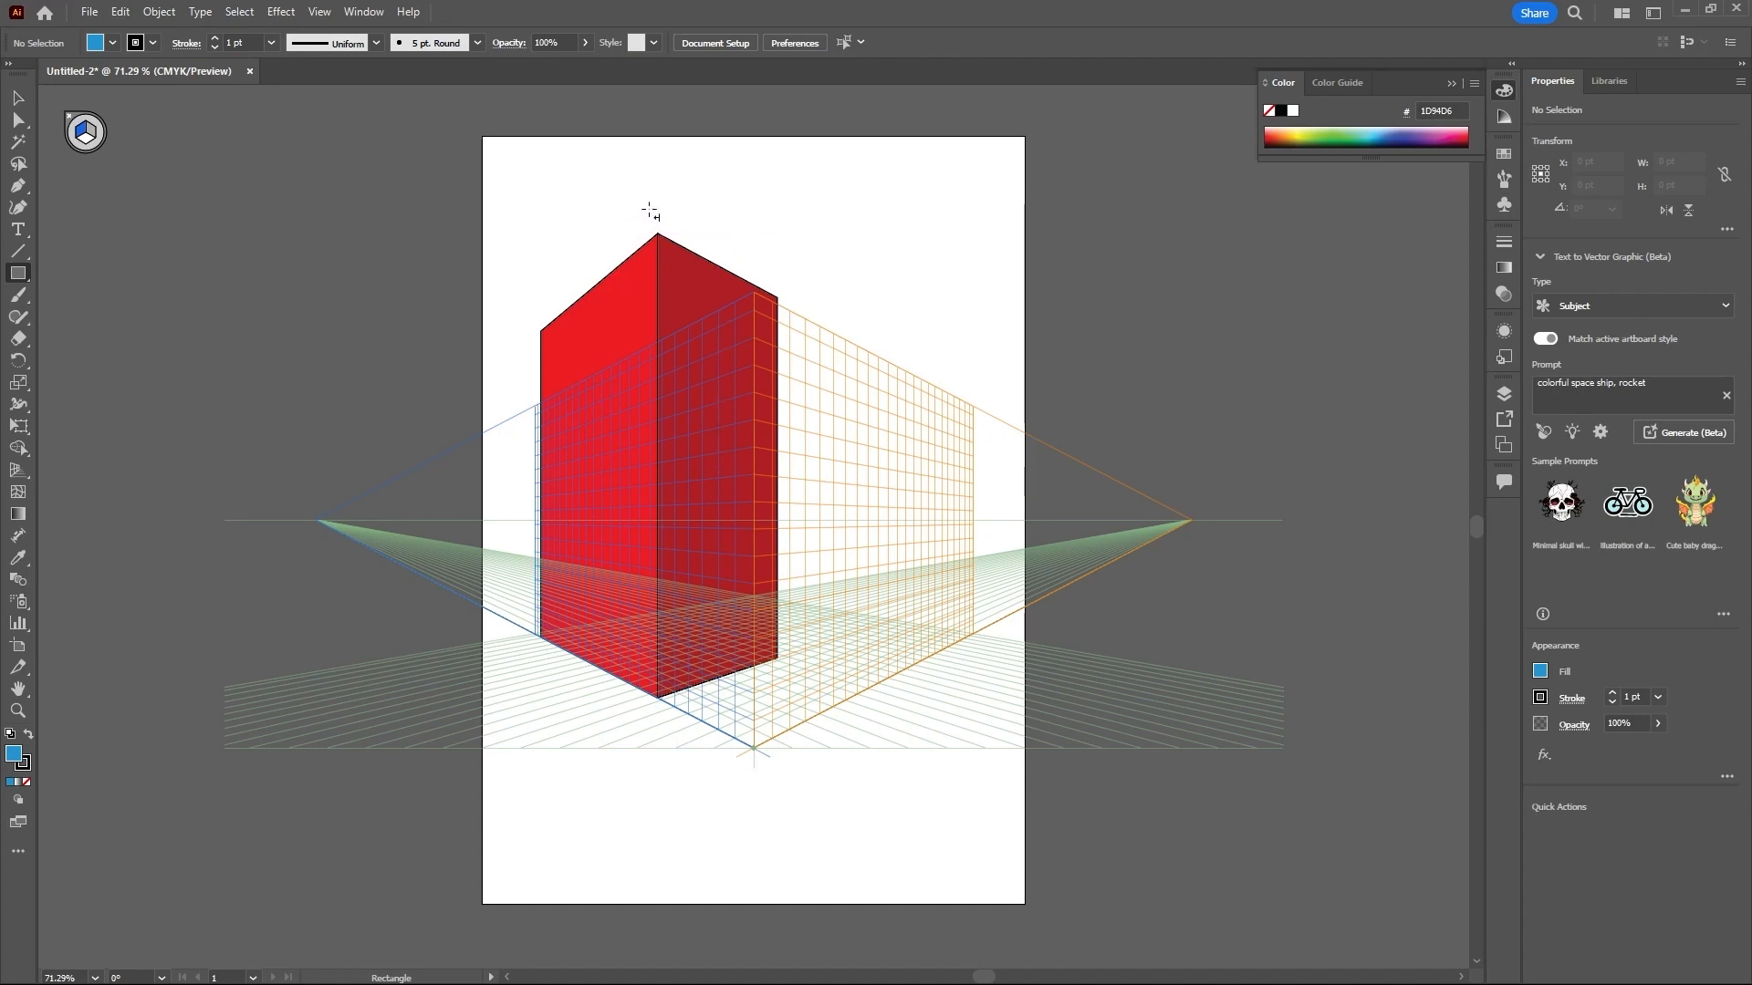
pyautogui.moveTo(685, 224); pyautogui.dragTo(806, 727)
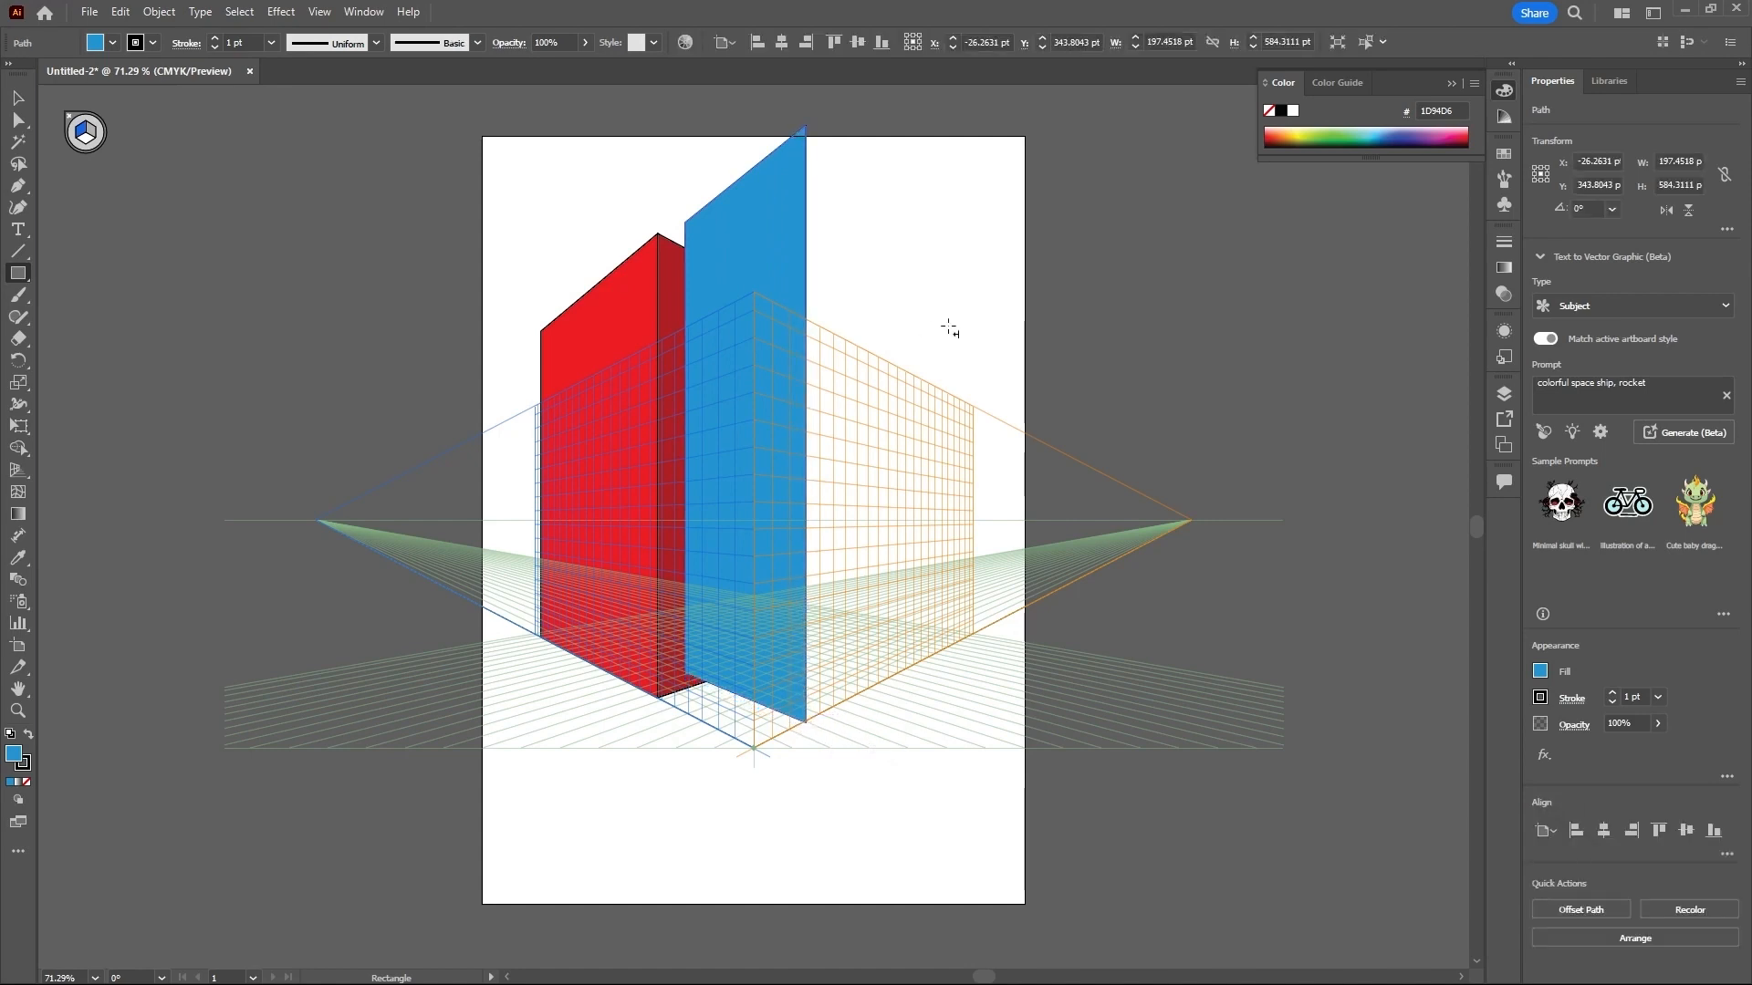
# - On the right grid plane, draw the blue building's adjoining wall about 209 × 737 pt, filled with darker blue 1678A3
pyautogui.click(88, 133)
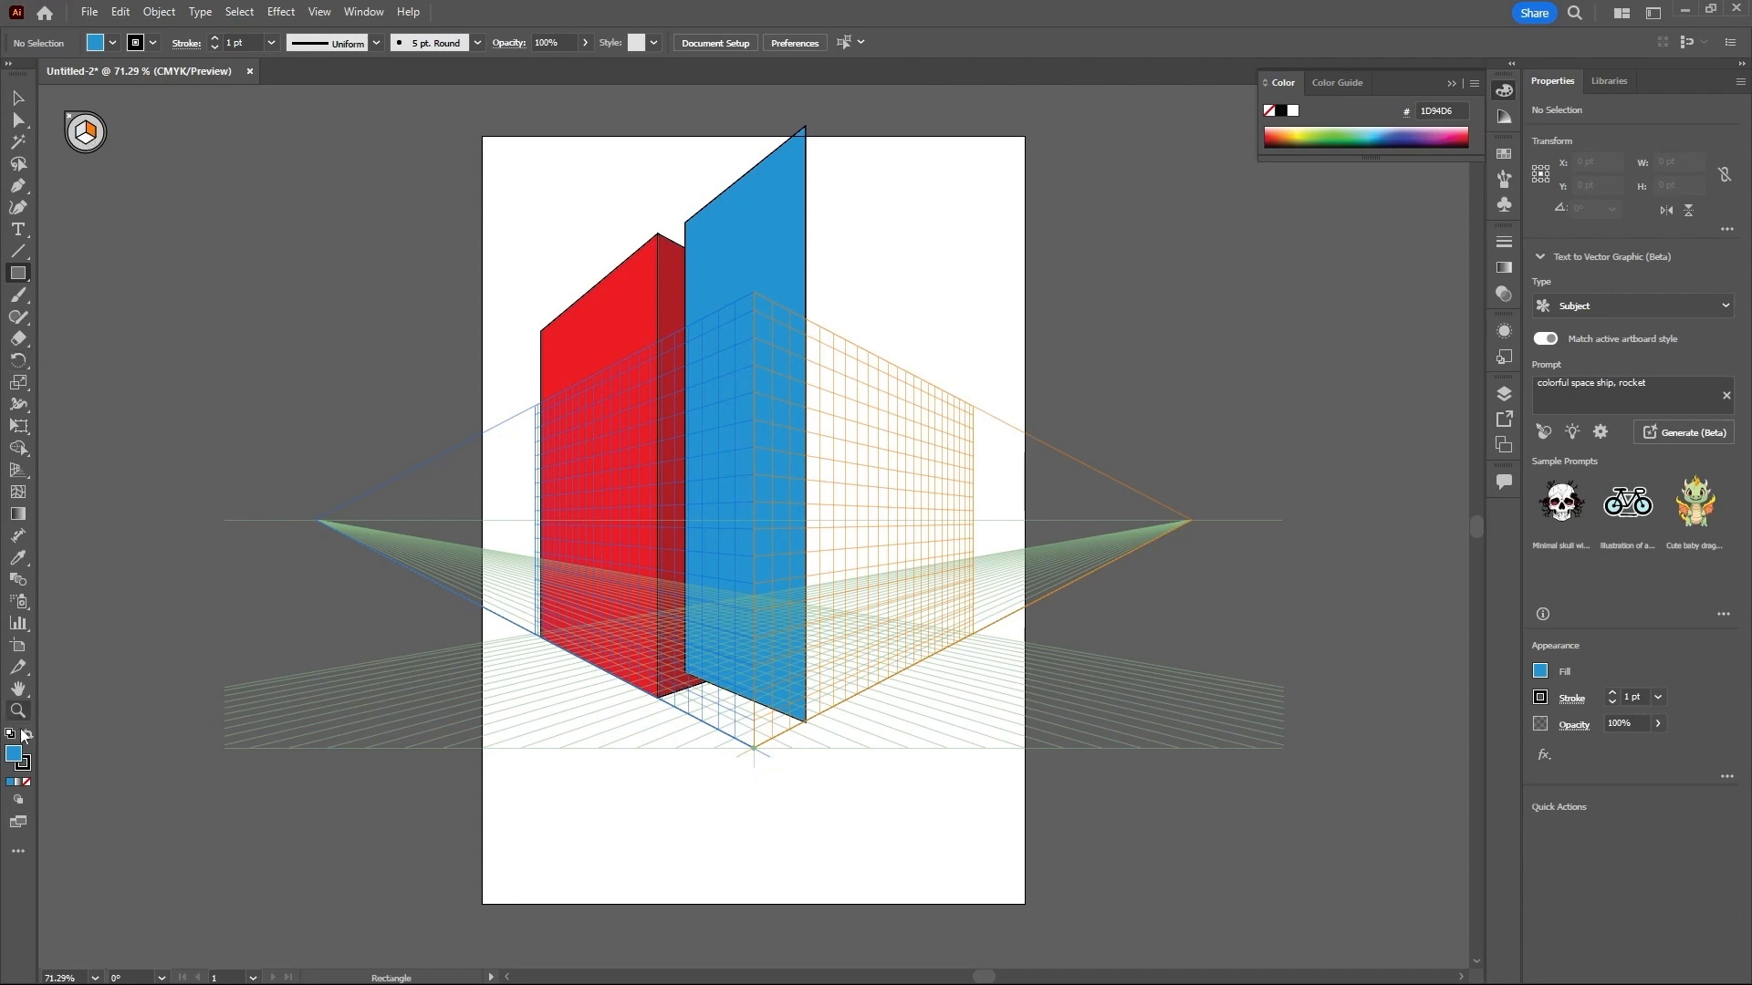
pyautogui.doubleClick(21, 760)
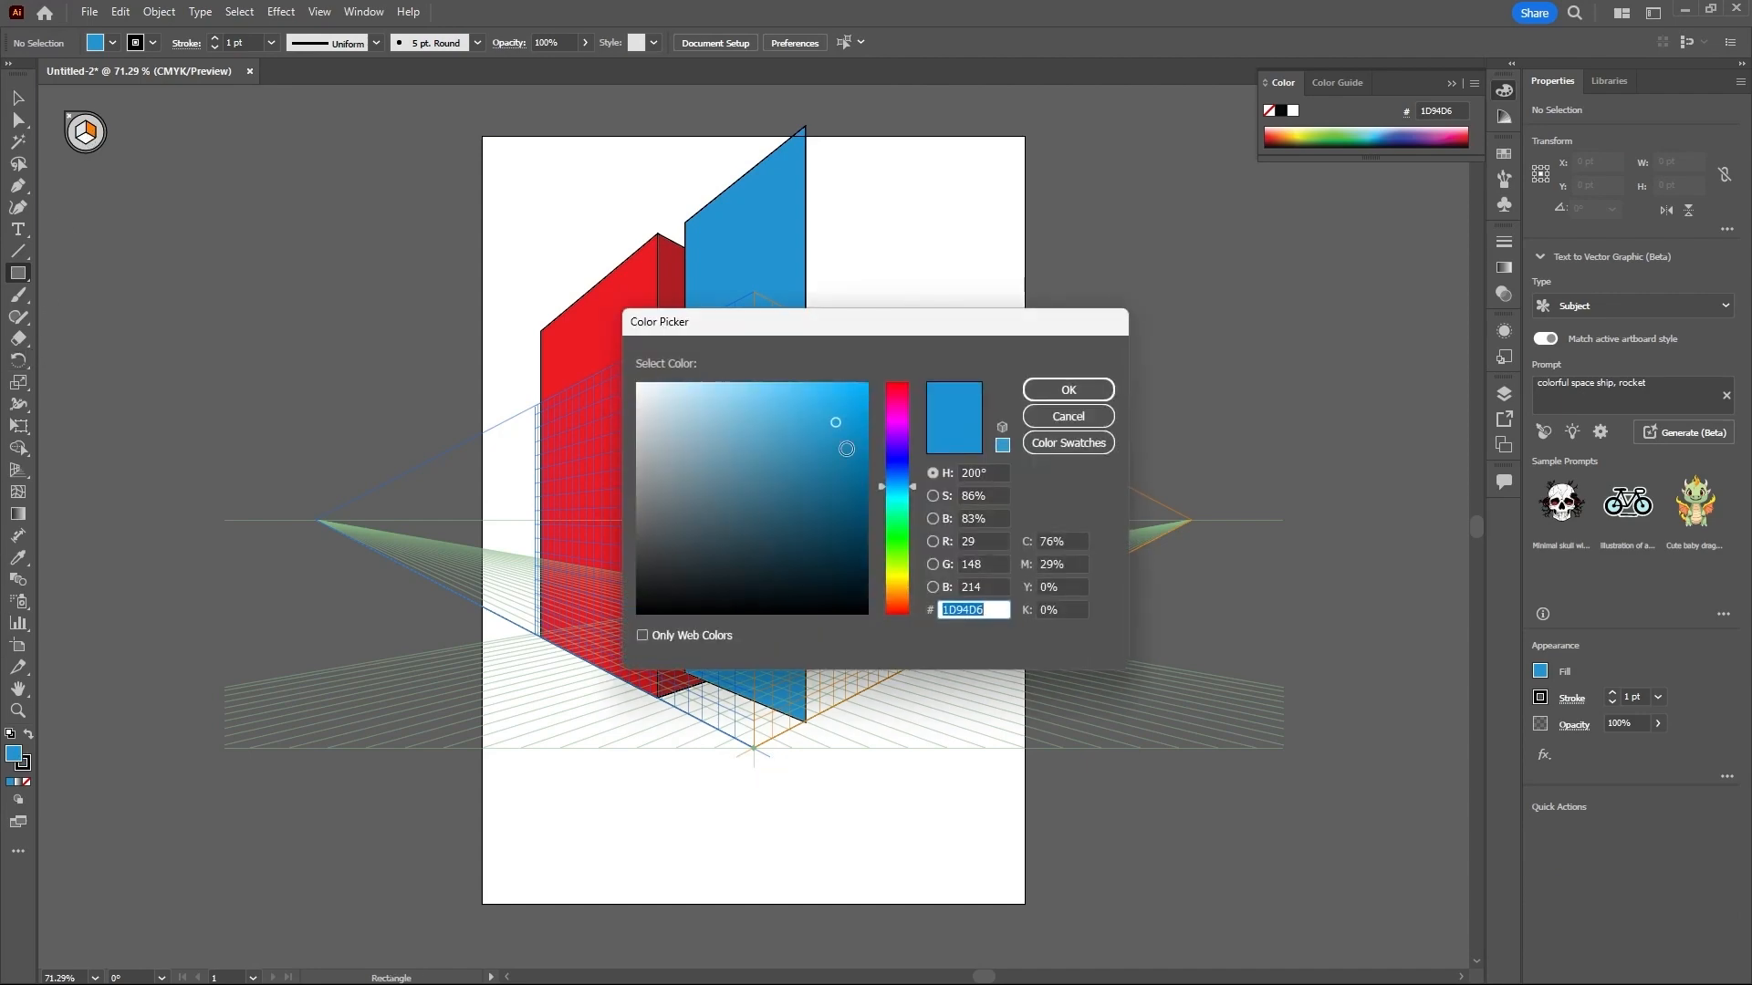
pyautogui.click(844, 454)
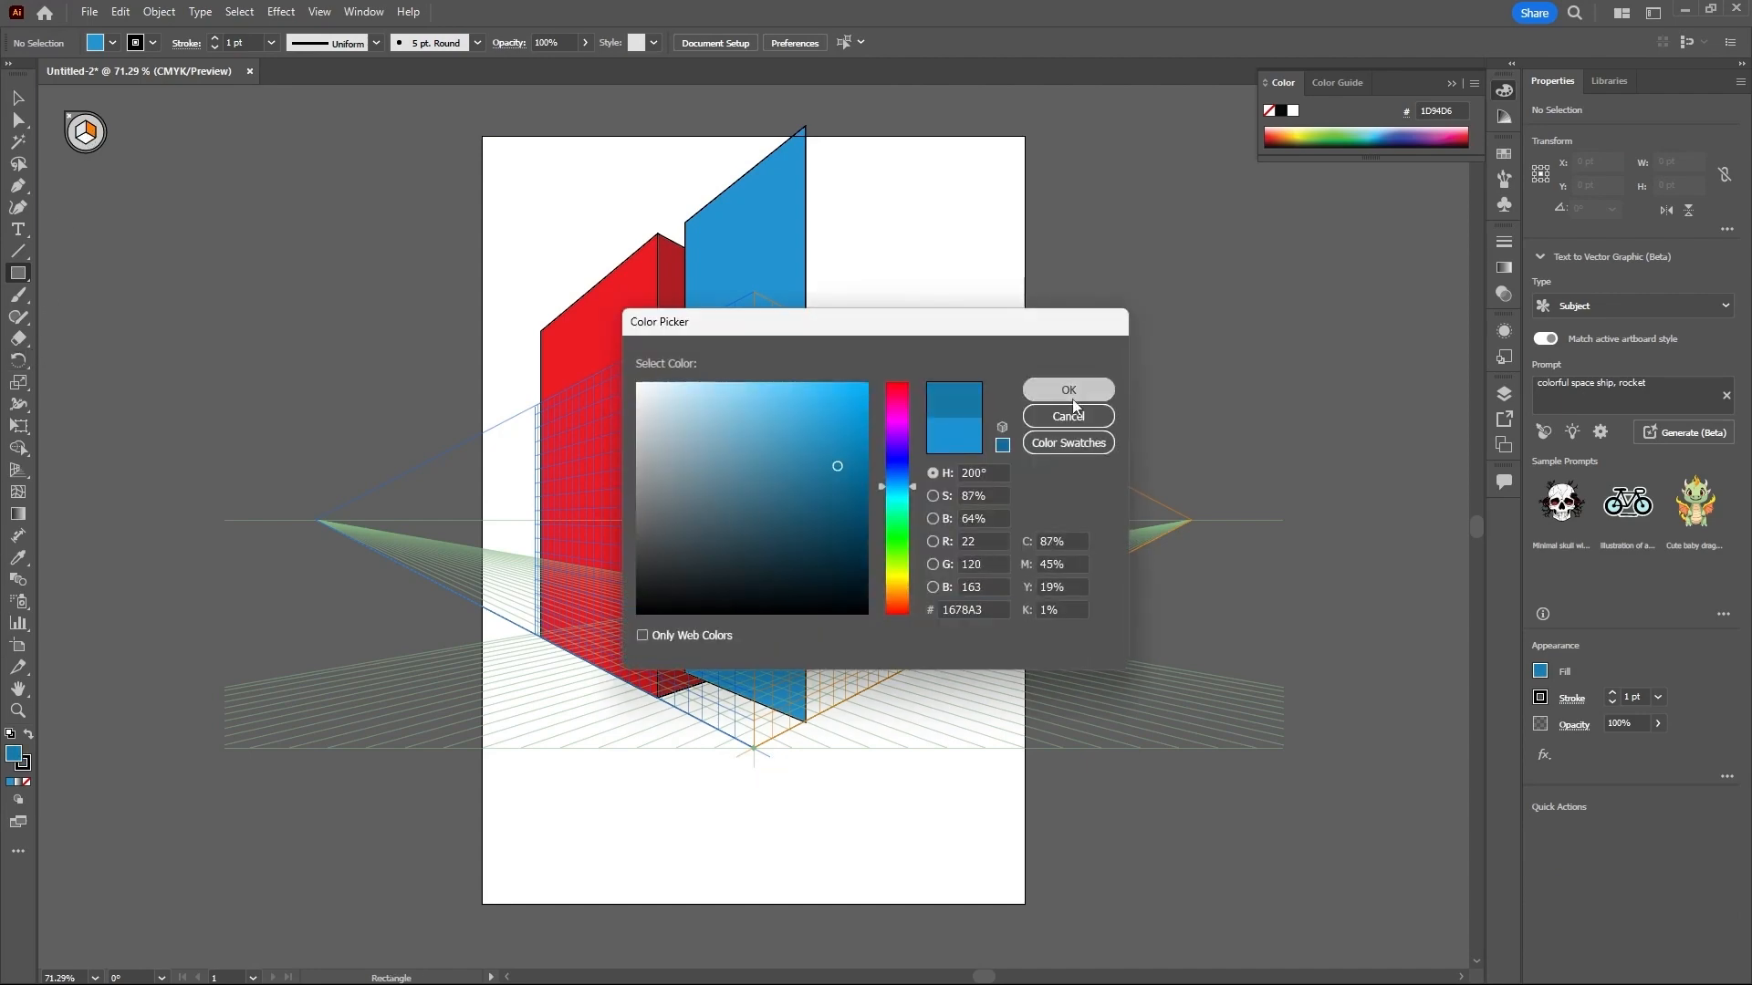
pyautogui.click(1069, 389)
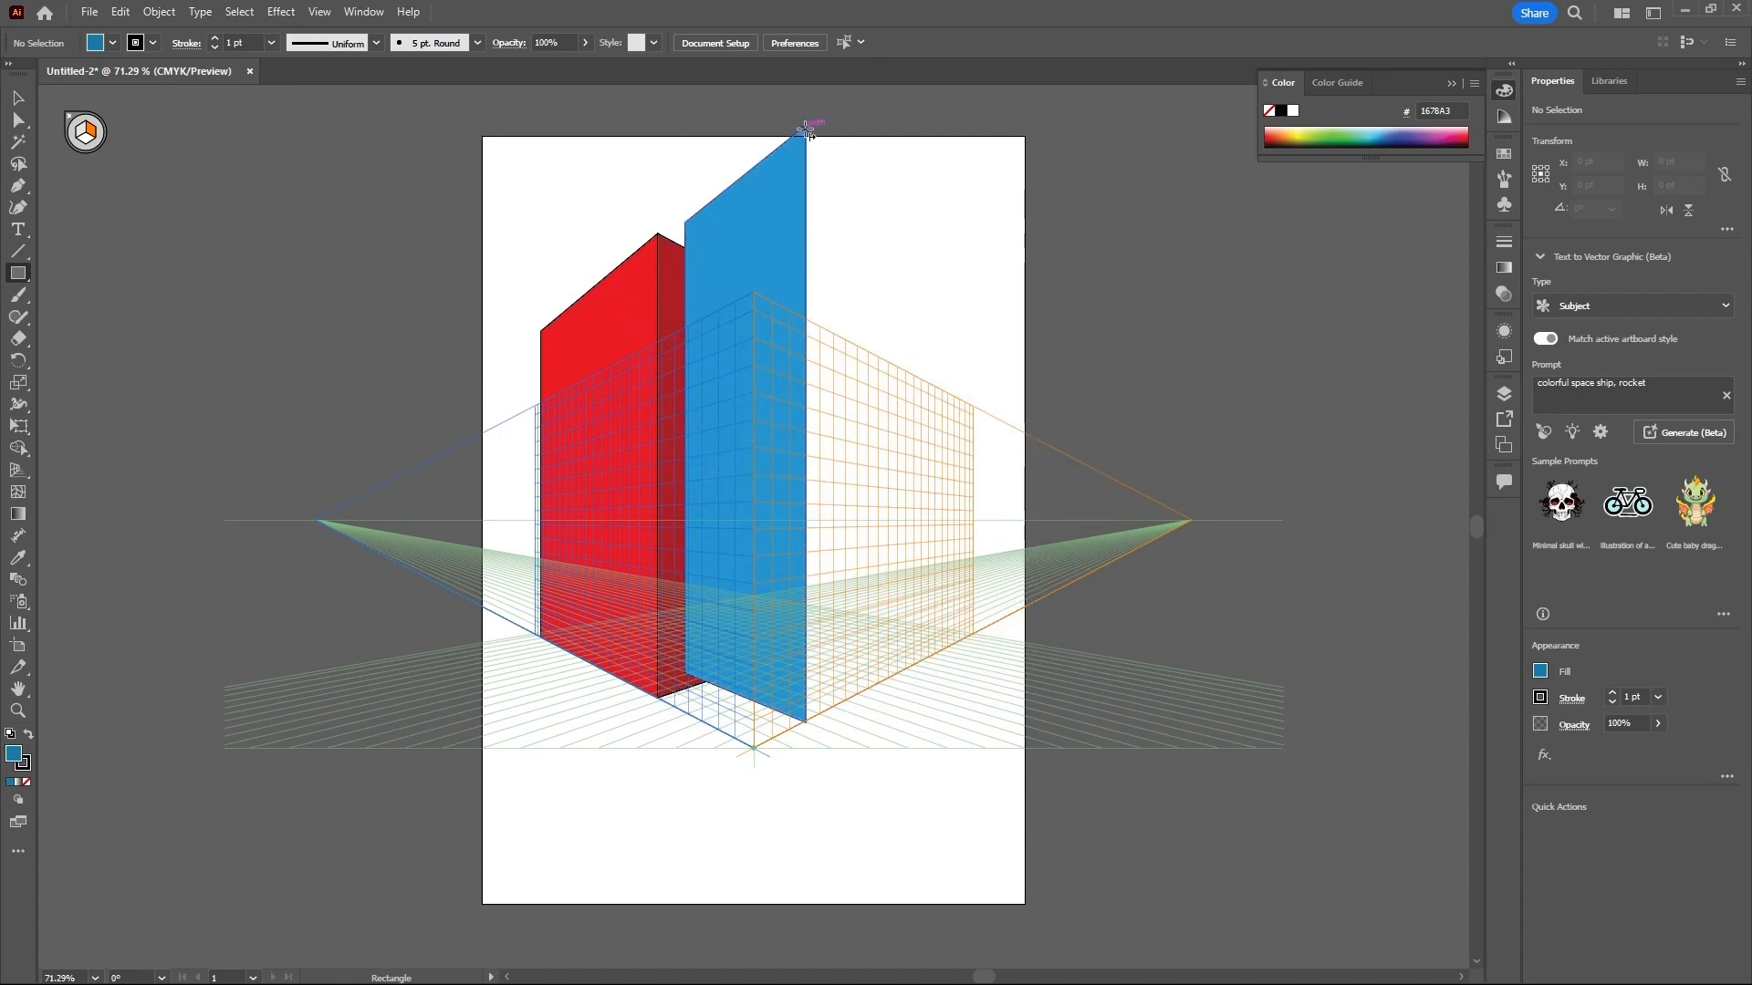
pyautogui.moveTo(807, 133); pyautogui.dragTo(890, 682)
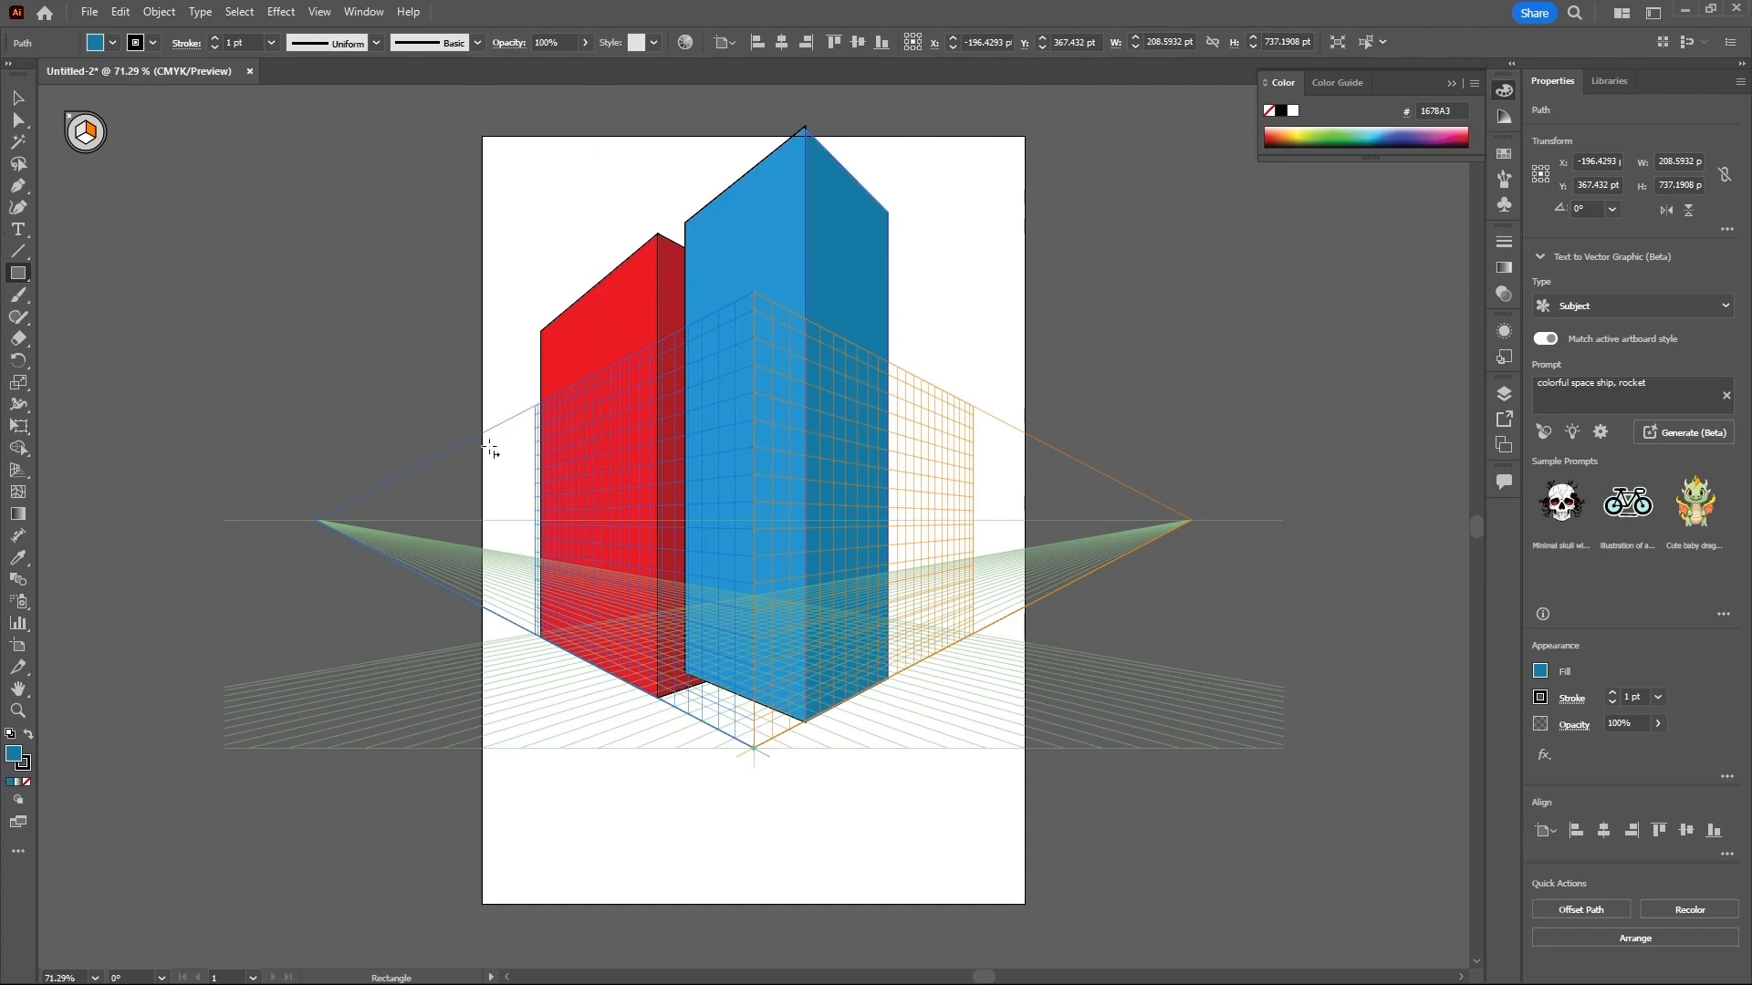
# - On the horizontal grid plane, draw a grey 8E8E8E ground rectangle about 895 × 497 pt, extending from the blue building's front bottom corner
pyautogui.scroll(-1, 376, 162)
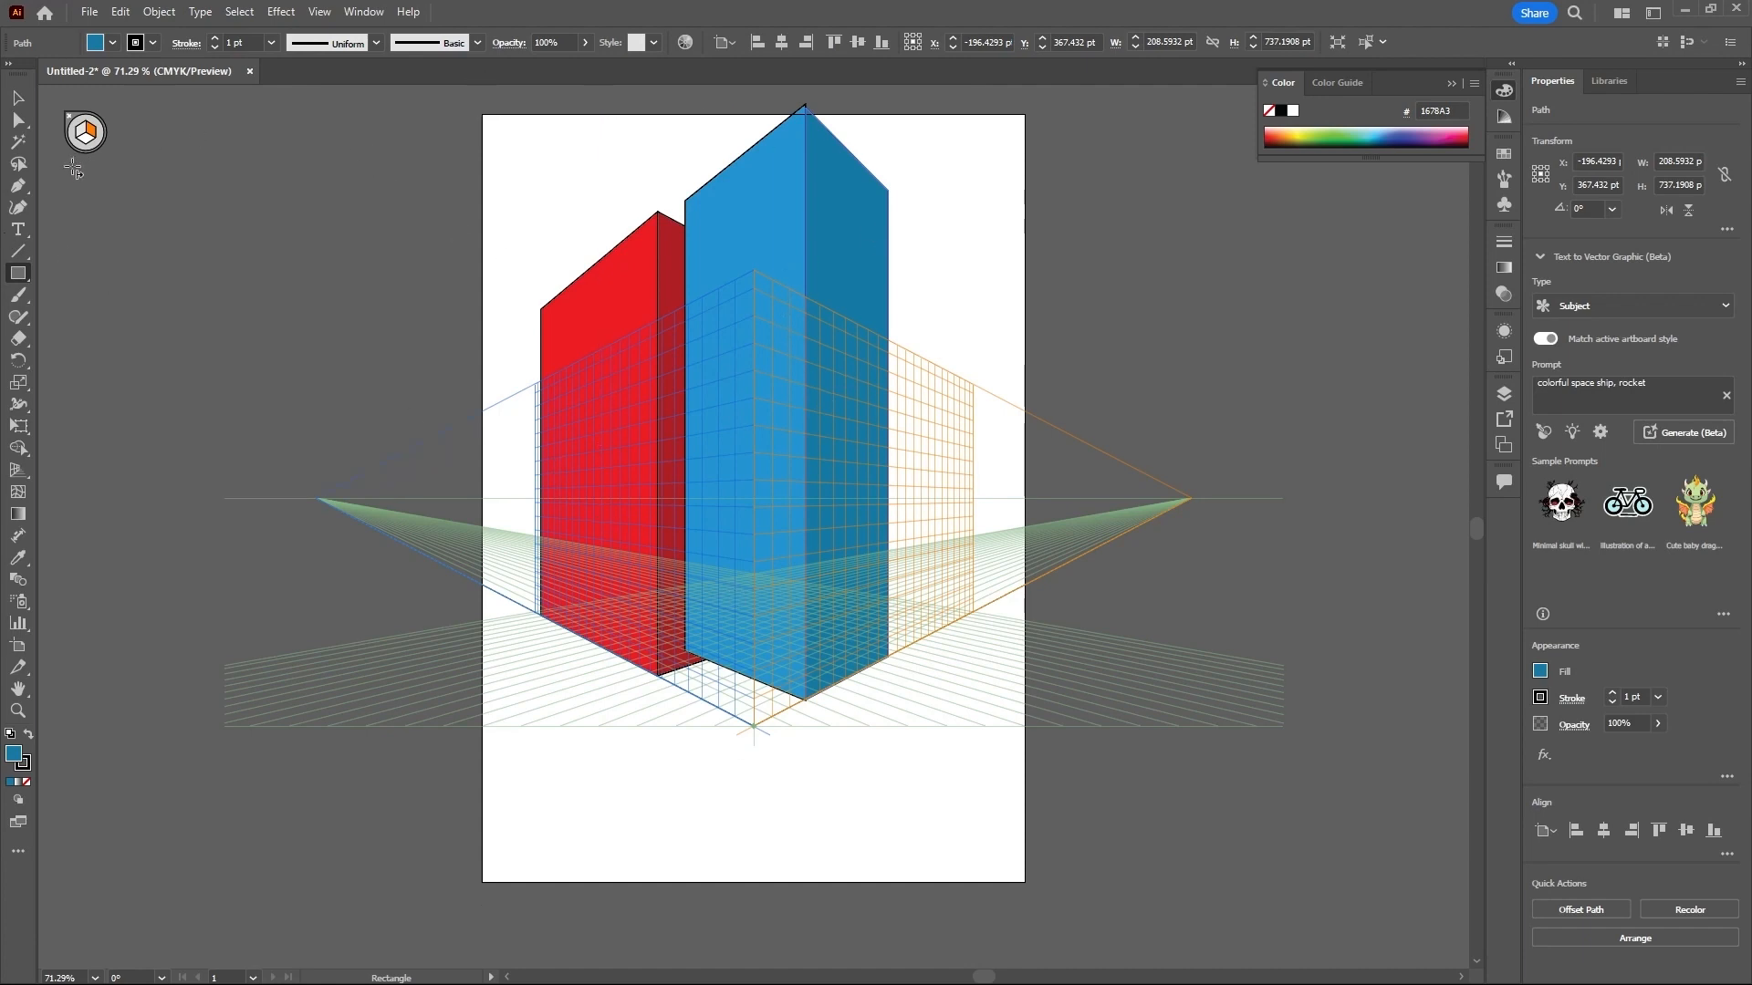
pyautogui.hotkey('shift', 'v')
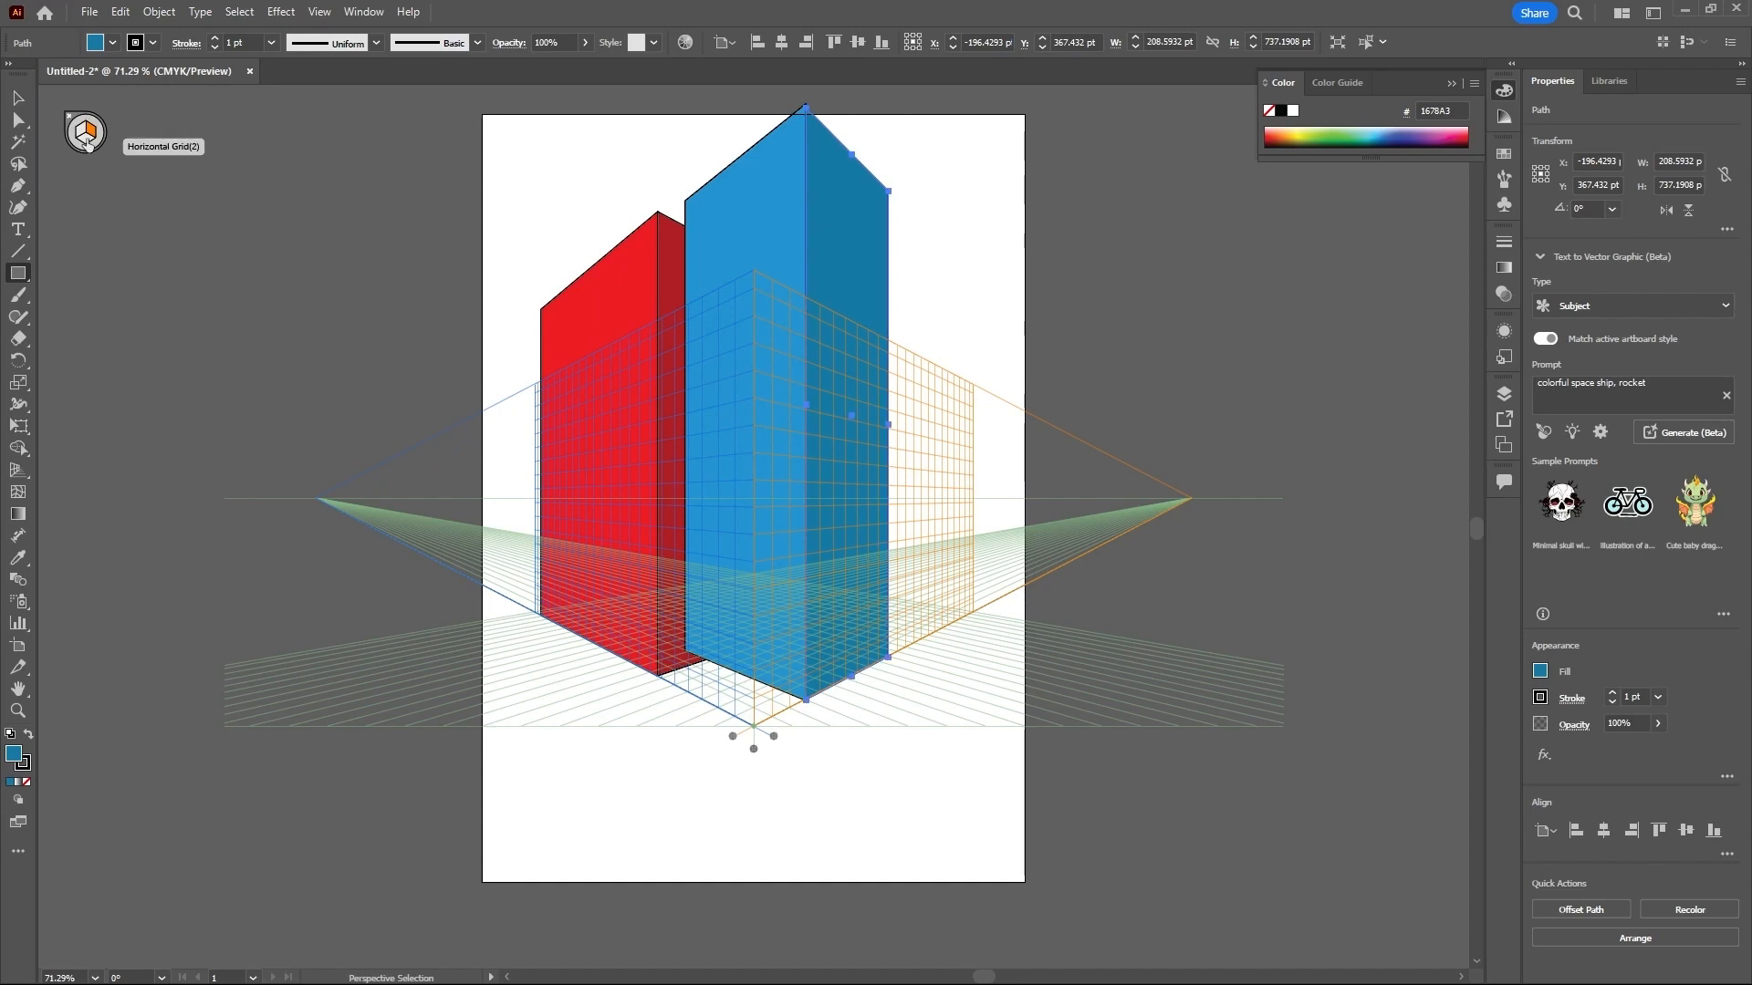
pyautogui.click(86, 141)
pyautogui.press('m')
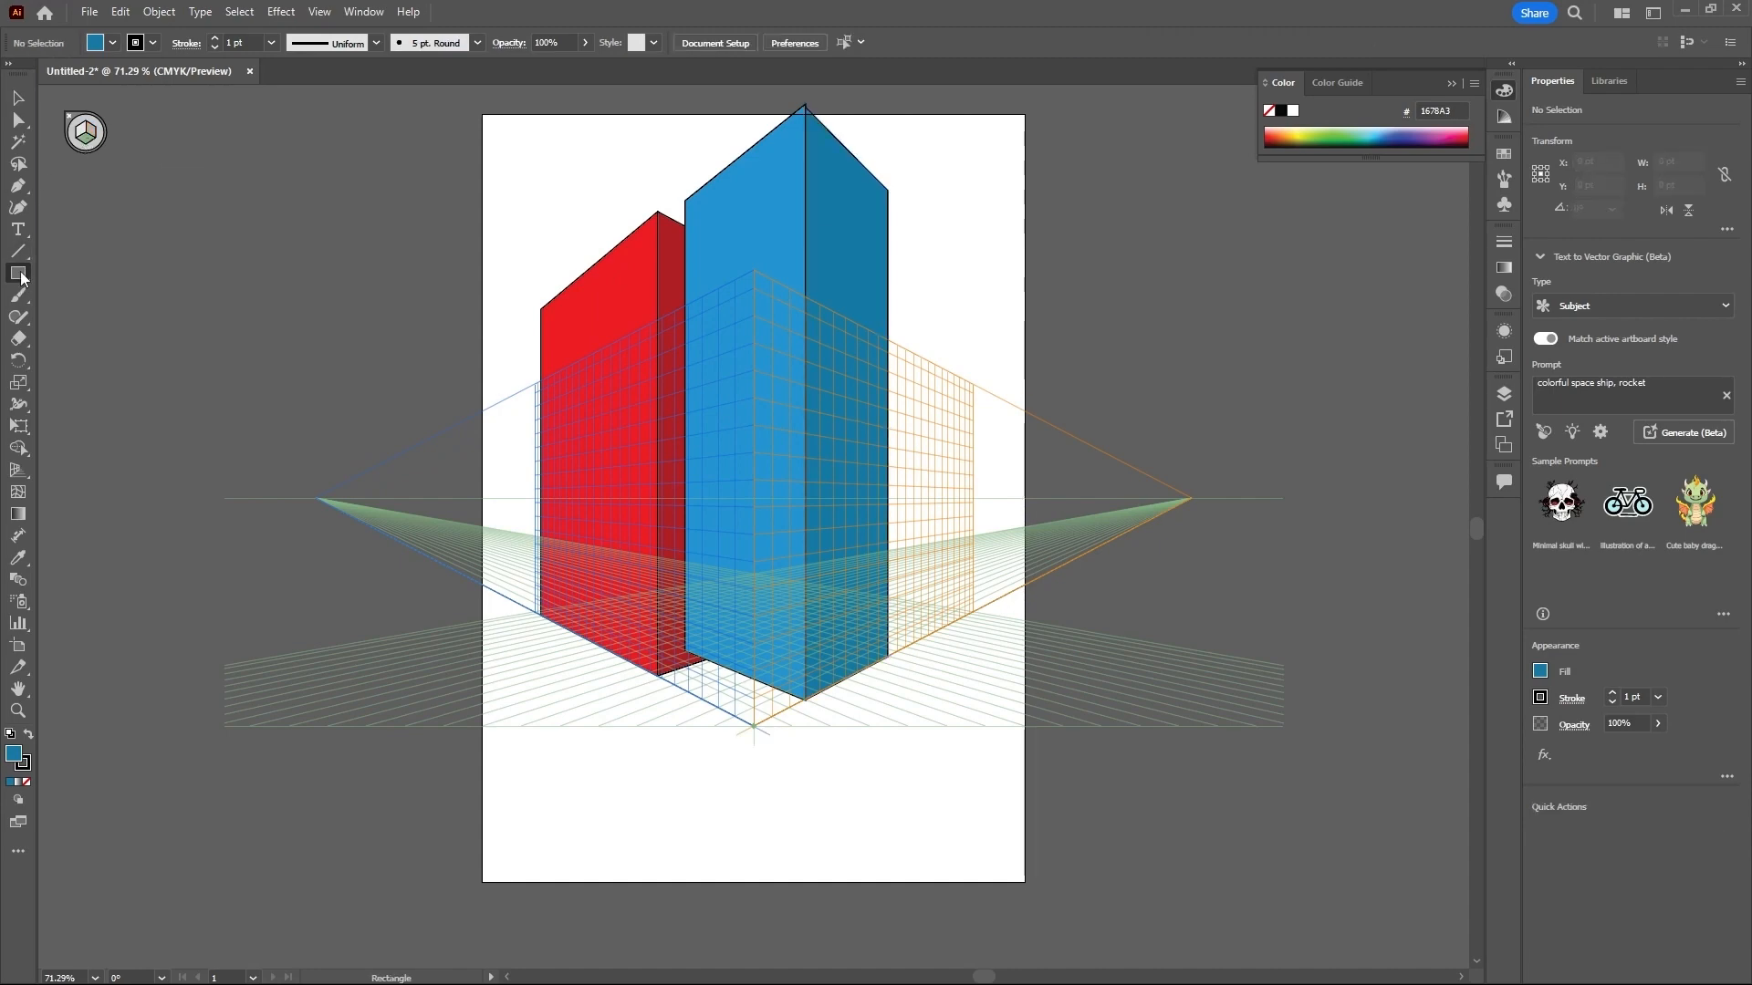
pyautogui.doubleClick(15, 754)
pyautogui.moveTo(636, 547); pyautogui.dragTo(631, 485)
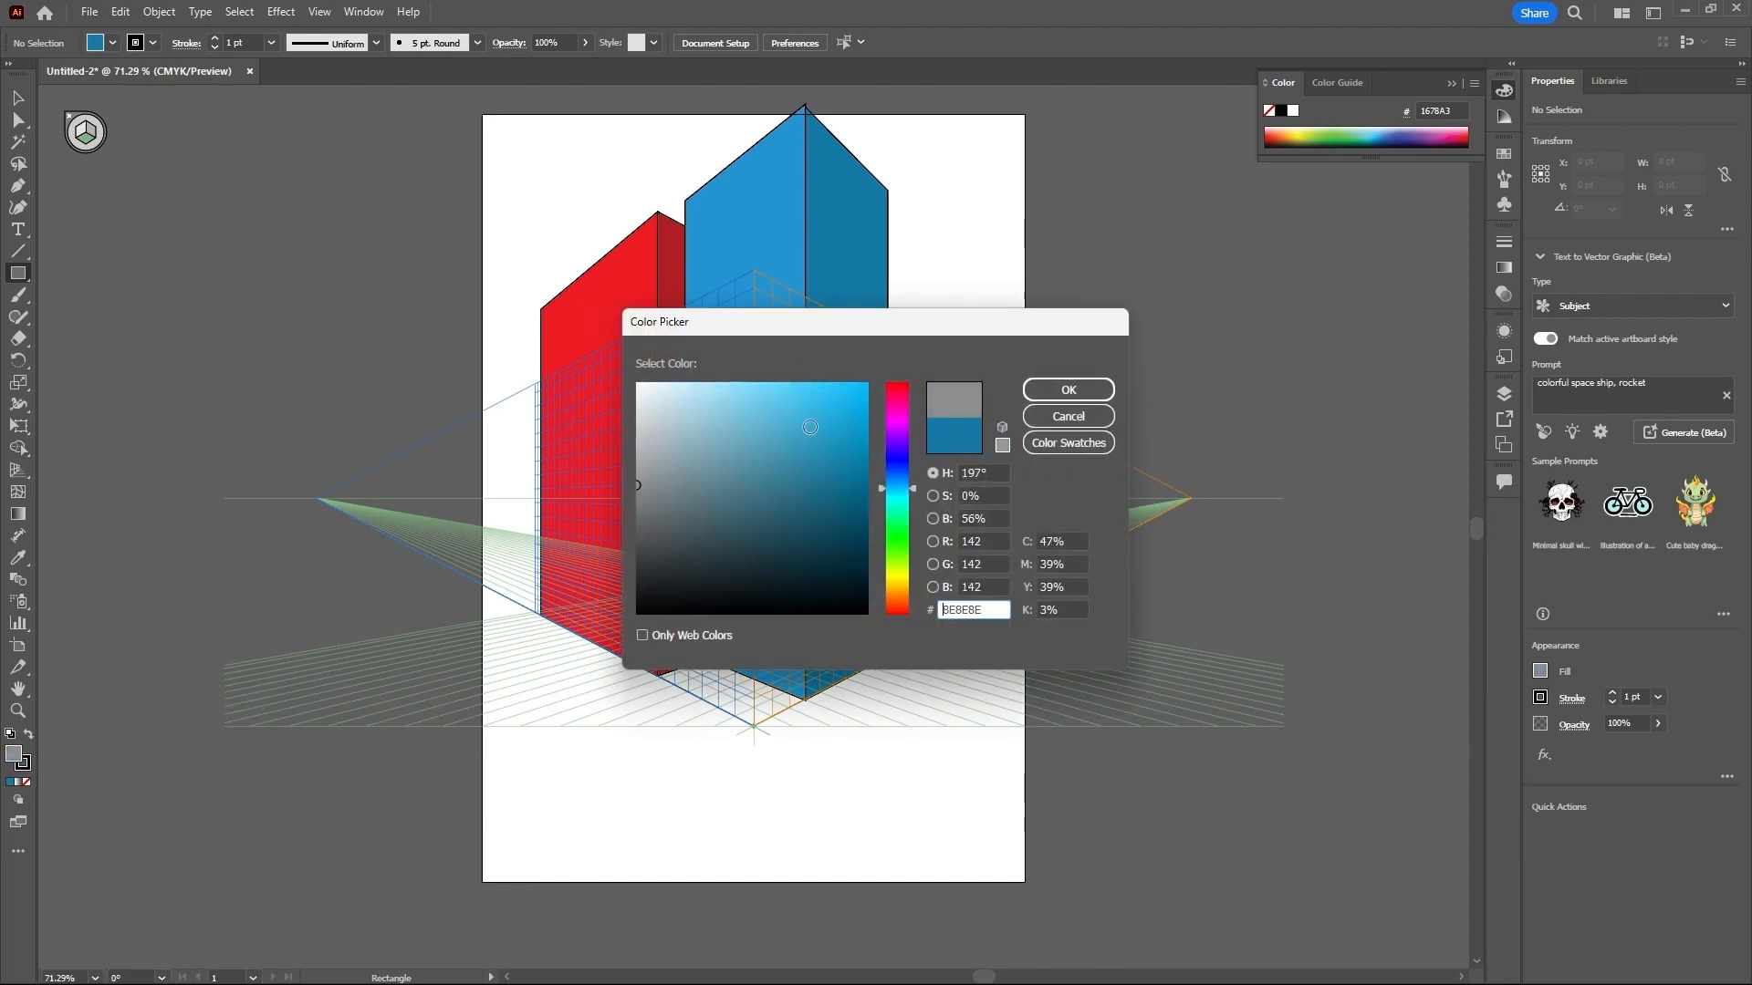
pyautogui.click(1068, 389)
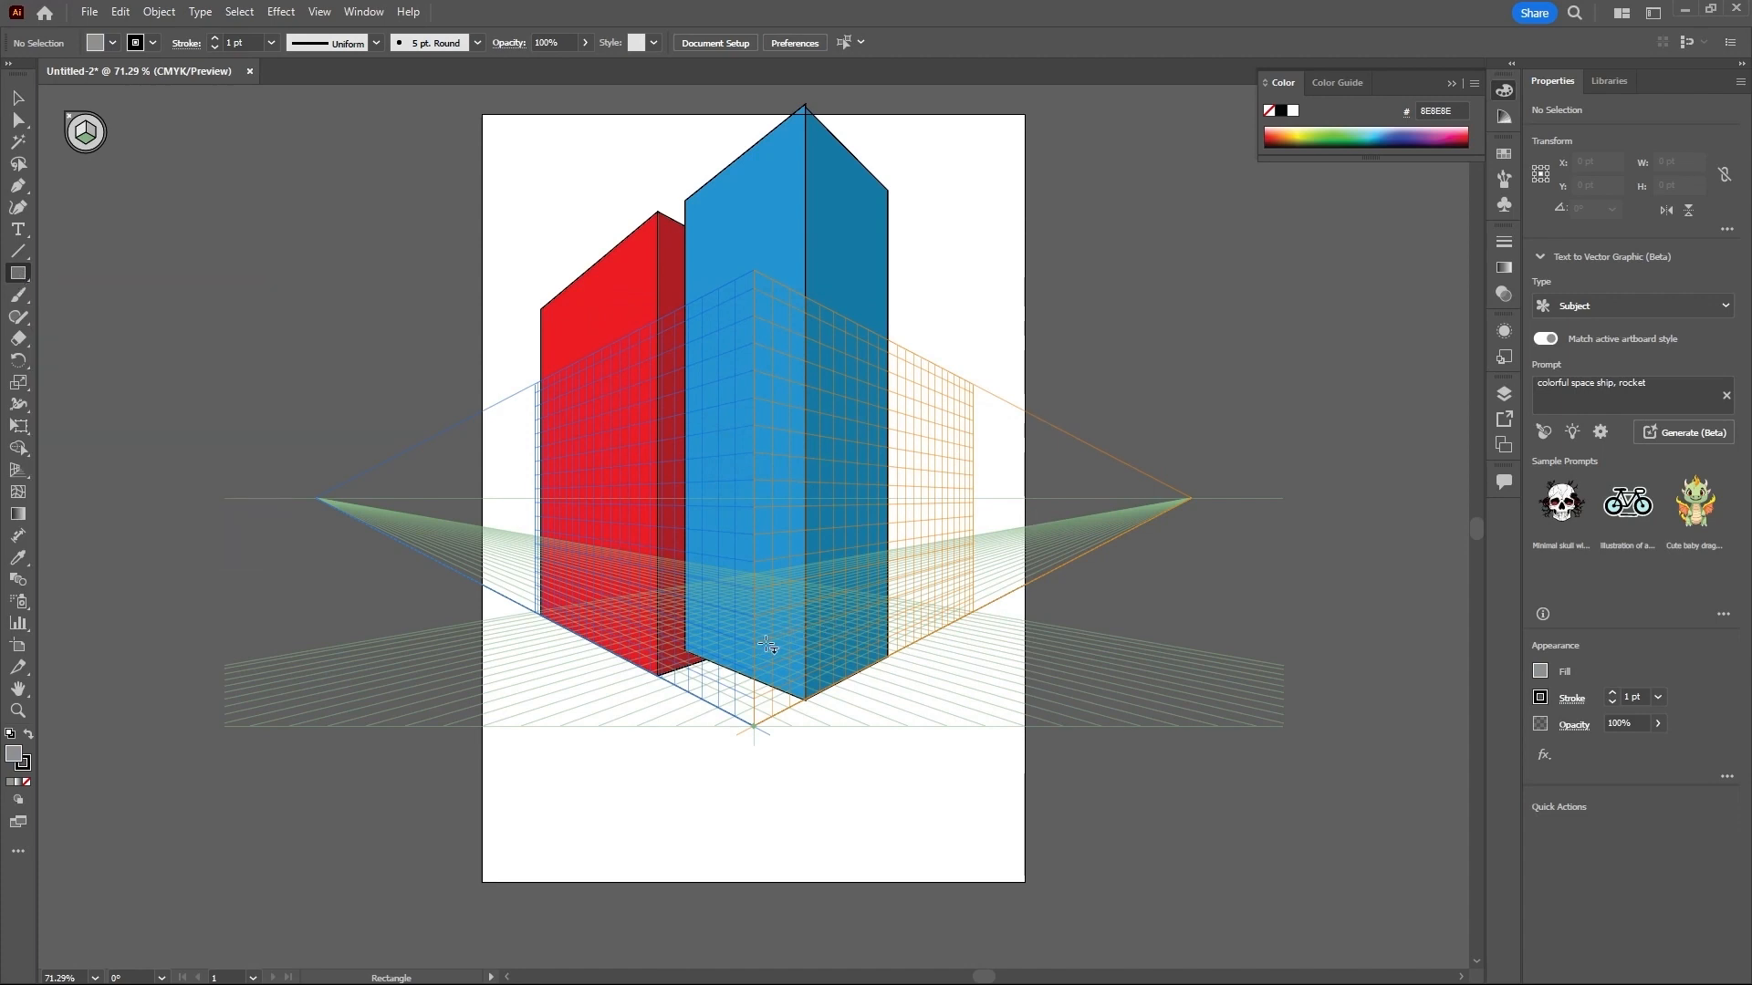
pyautogui.scroll(-3, 788, 655)
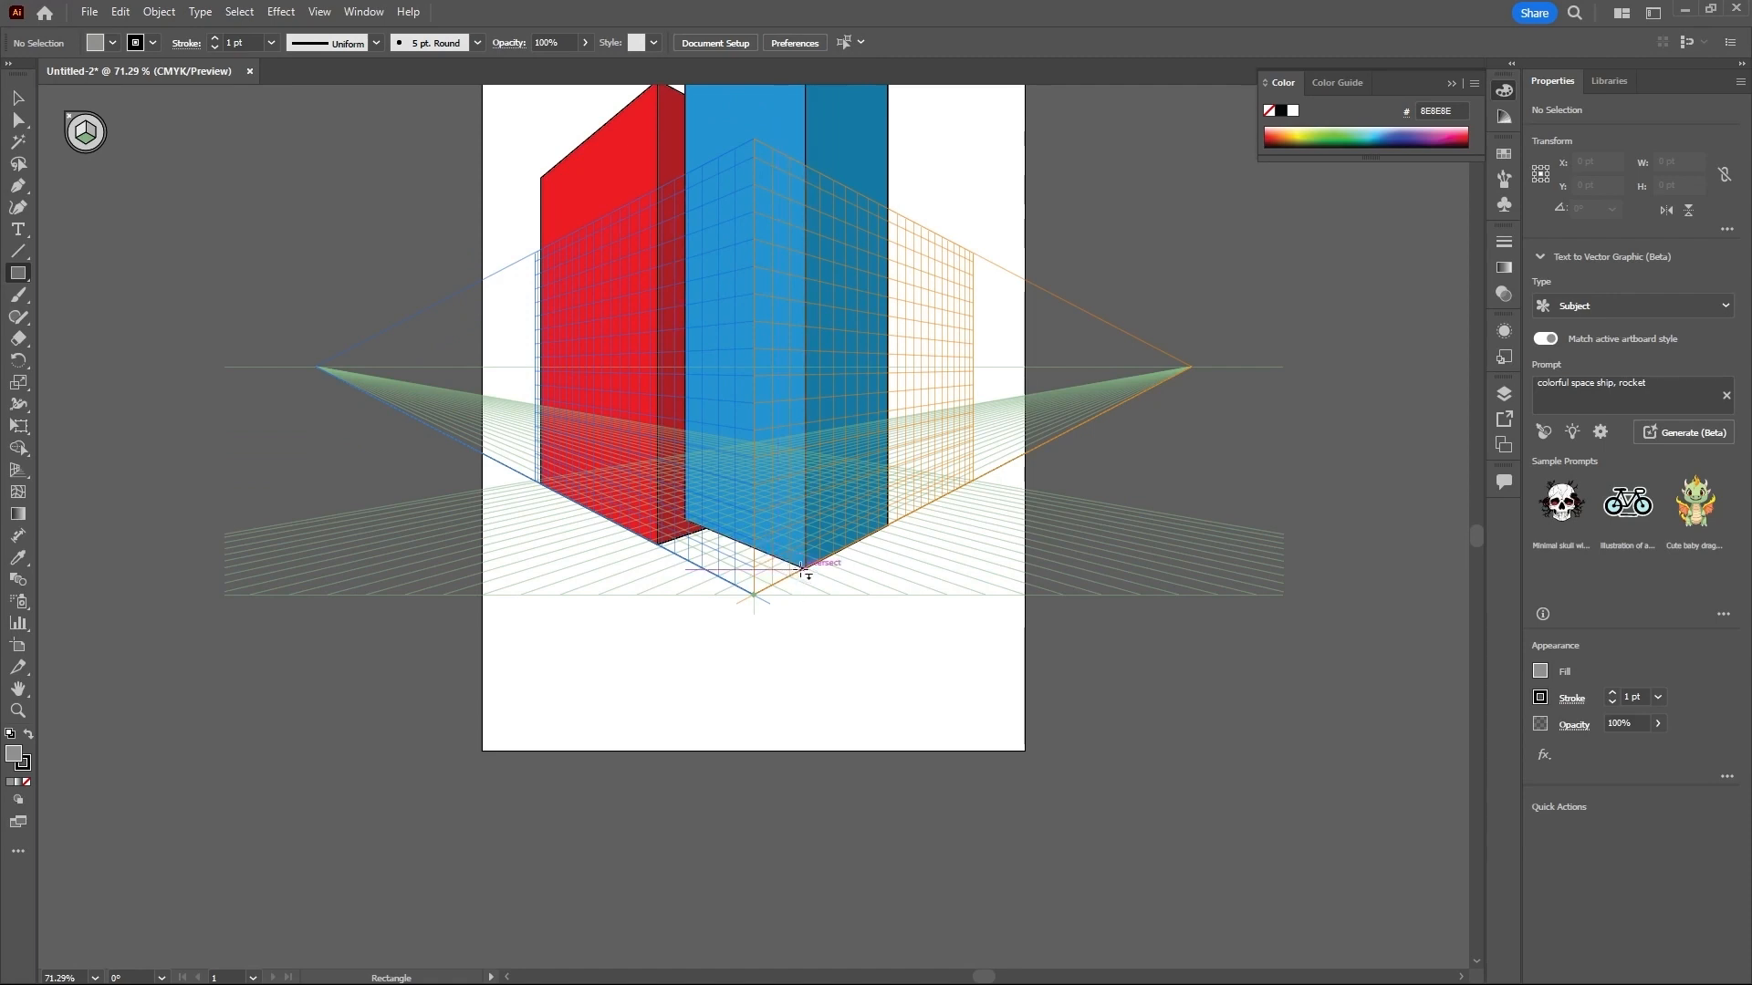
pyautogui.moveTo(803, 571); pyautogui.dragTo(264, 501)
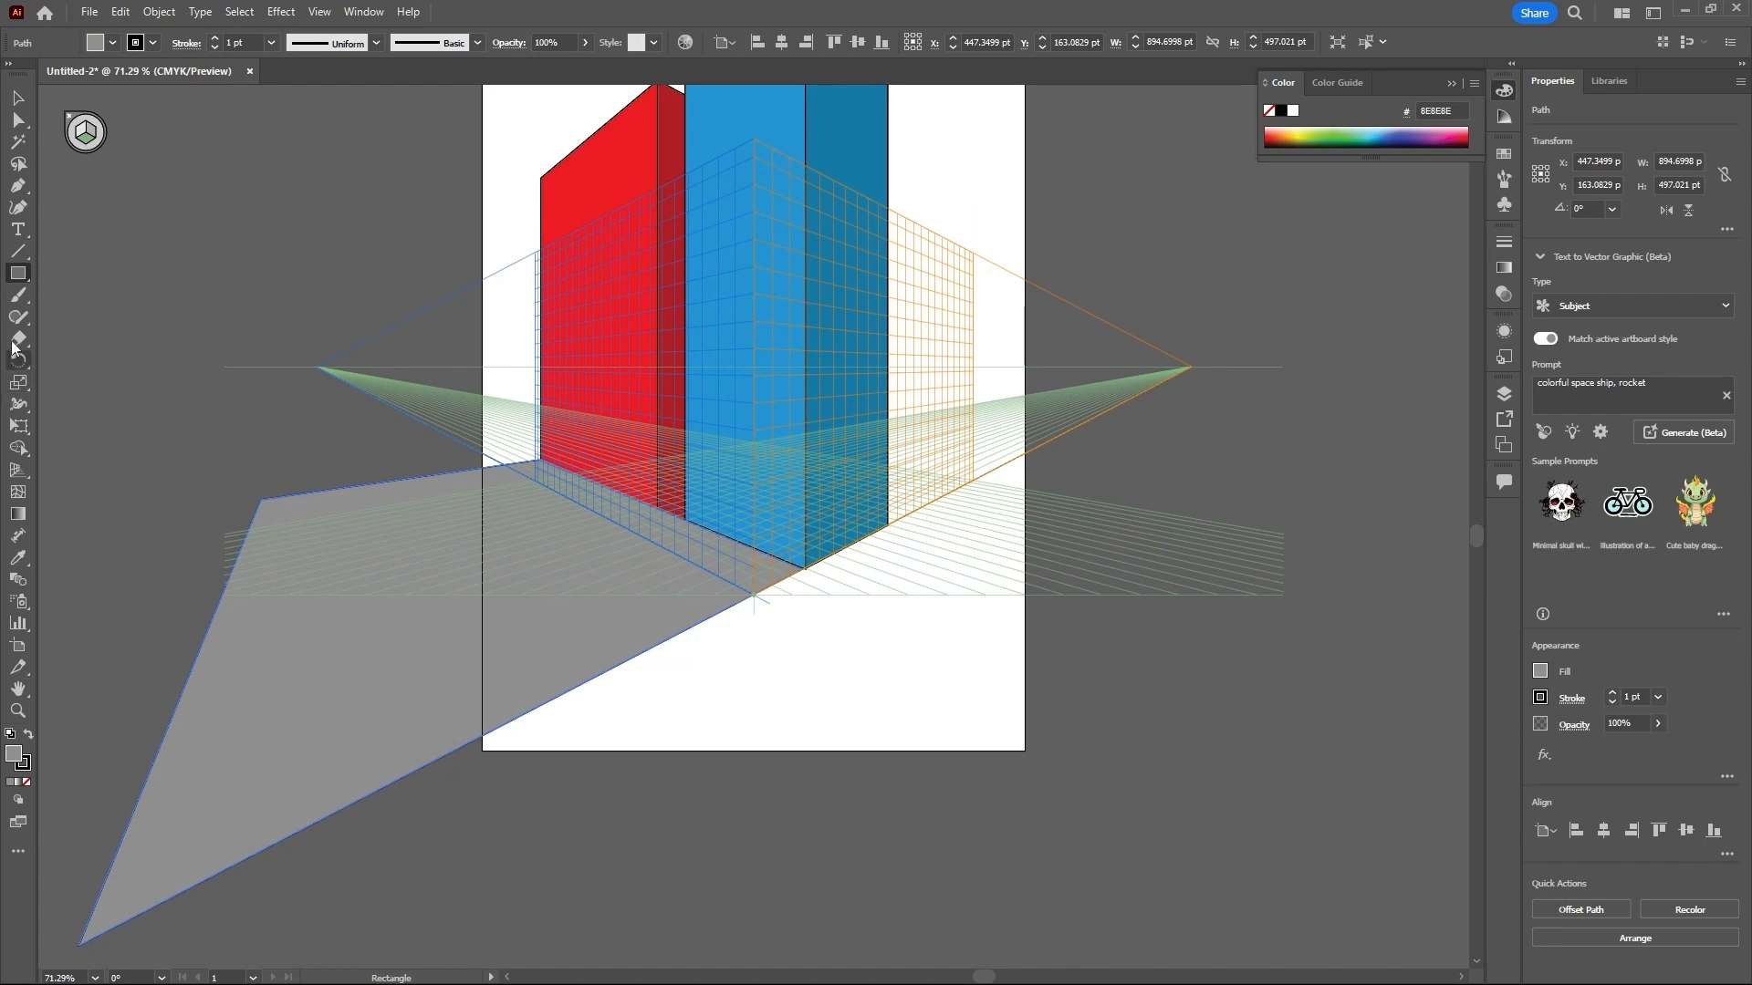
# - Change the ground rectangle's fill to slightly darker grey 888889 and deselect it
pyautogui.doubleClick(13, 754)
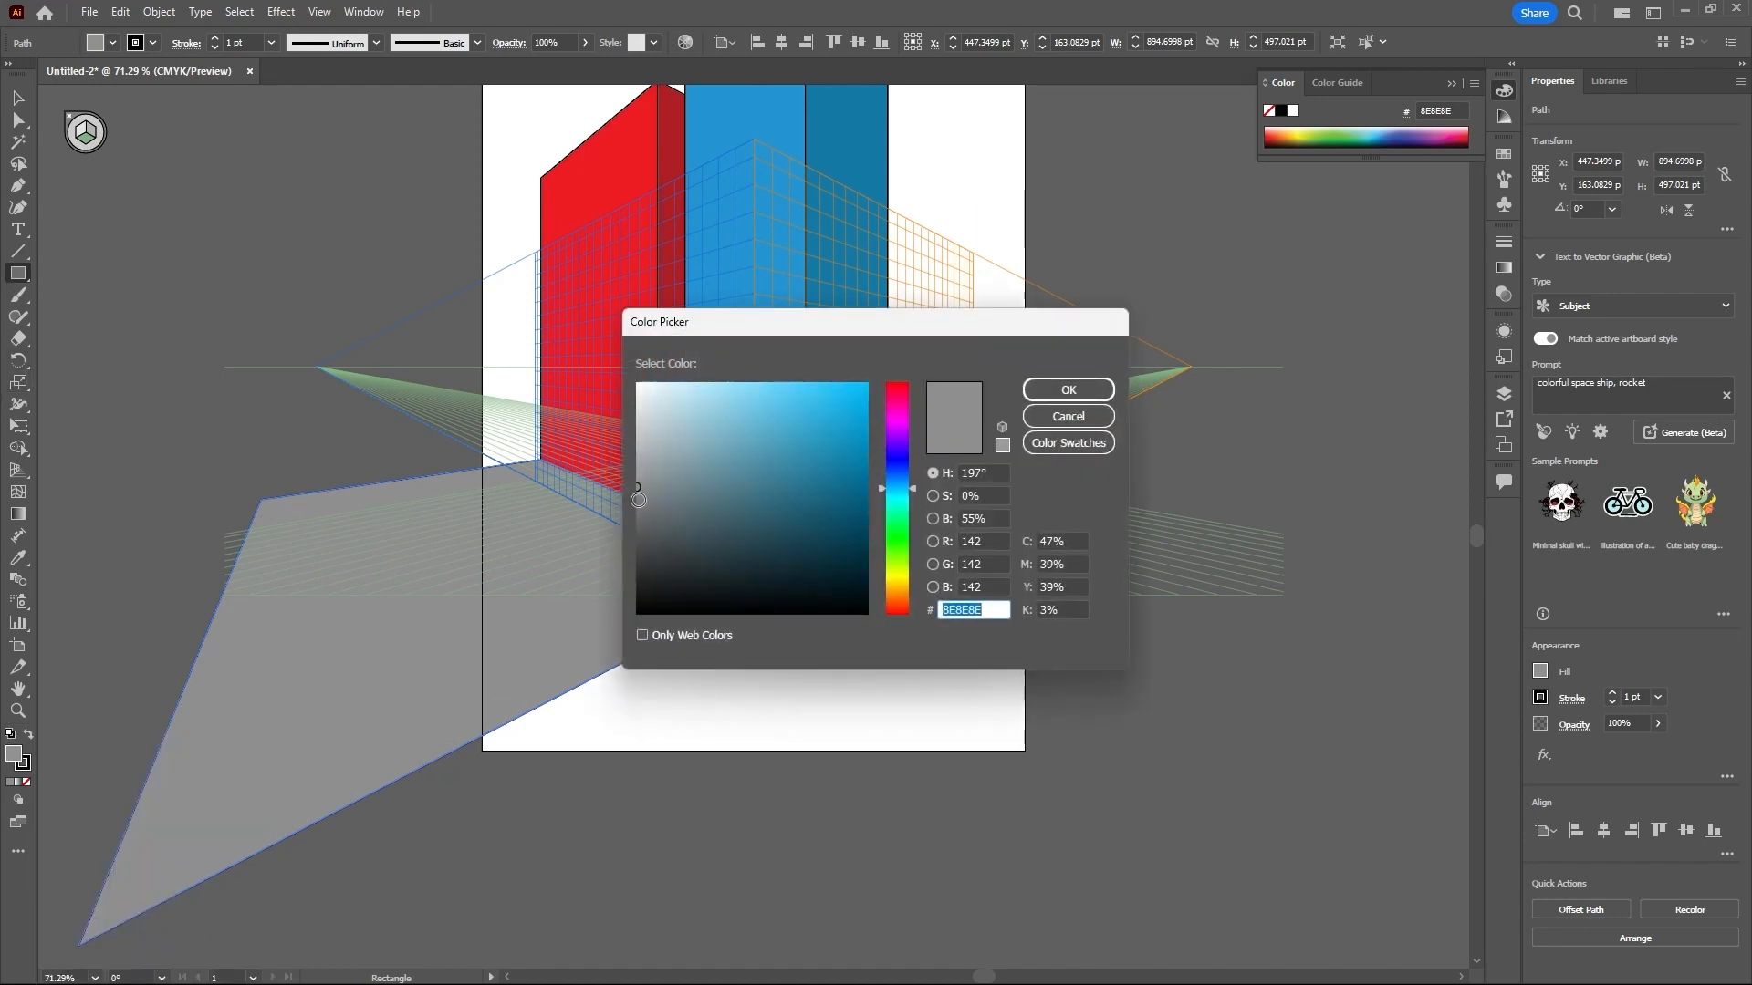
pyautogui.moveTo(638, 500)
pyautogui.mouseDown()
pyautogui.moveTo(639, 522)
pyautogui.moveTo(640, 490)
pyautogui.mouseUp()
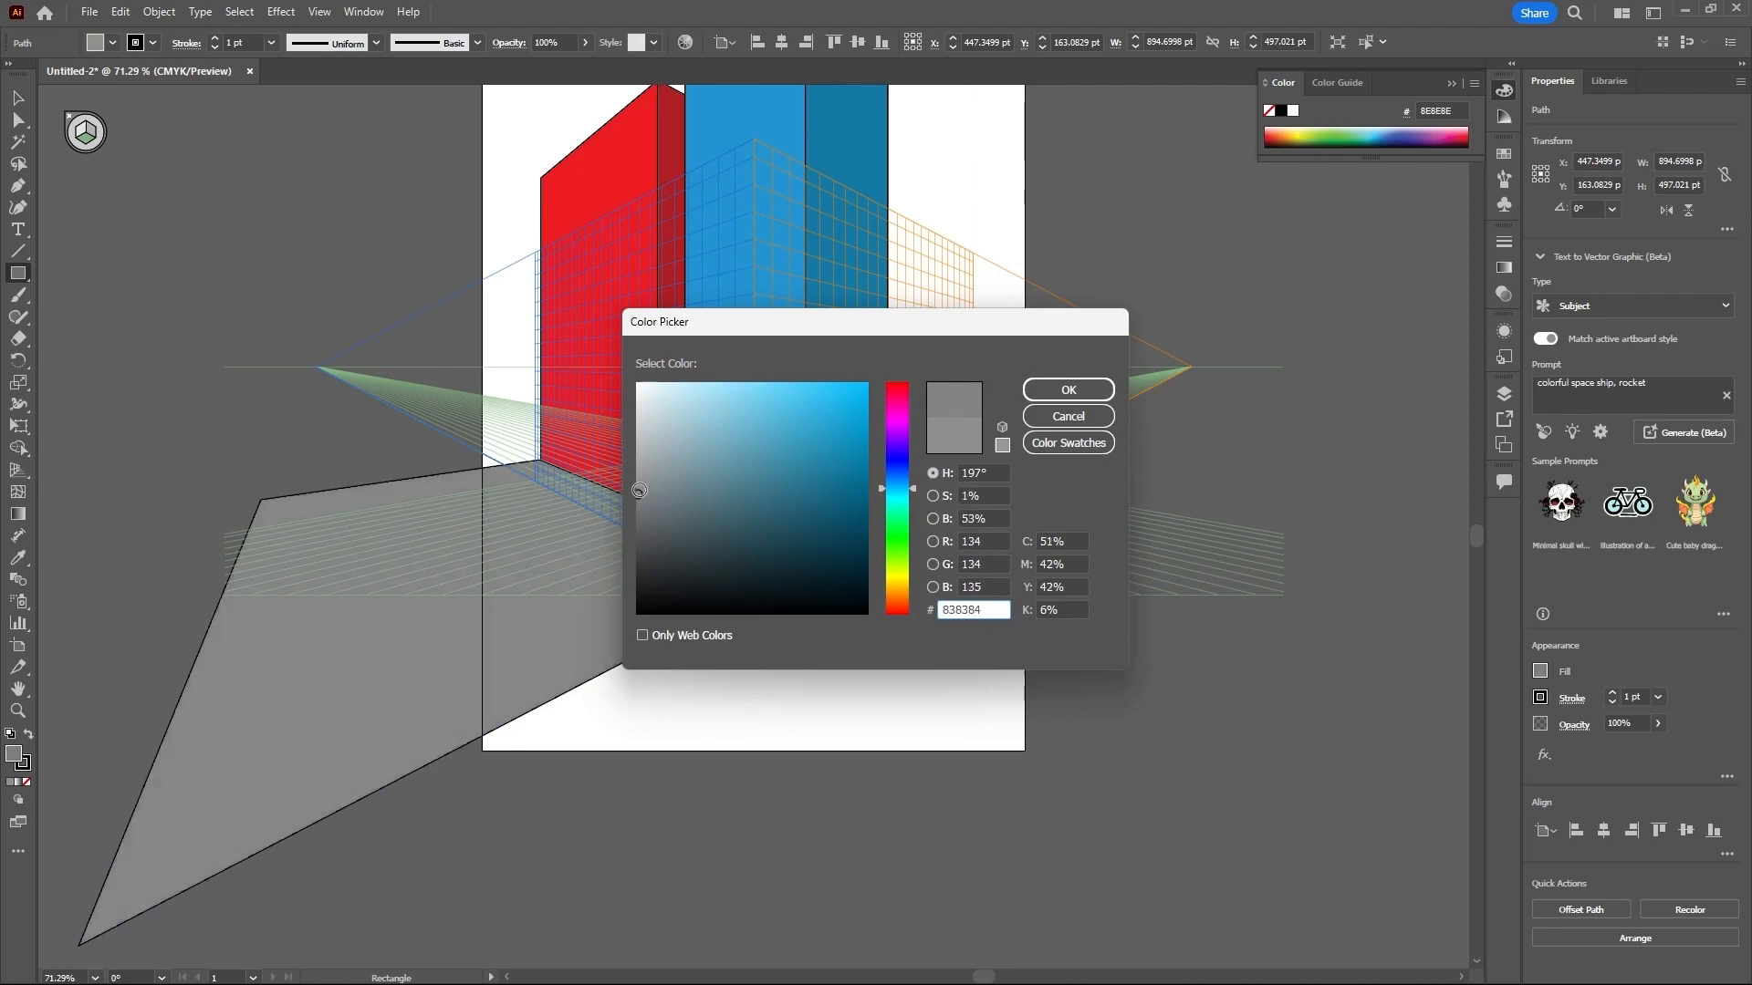
pyautogui.click(1067, 390)
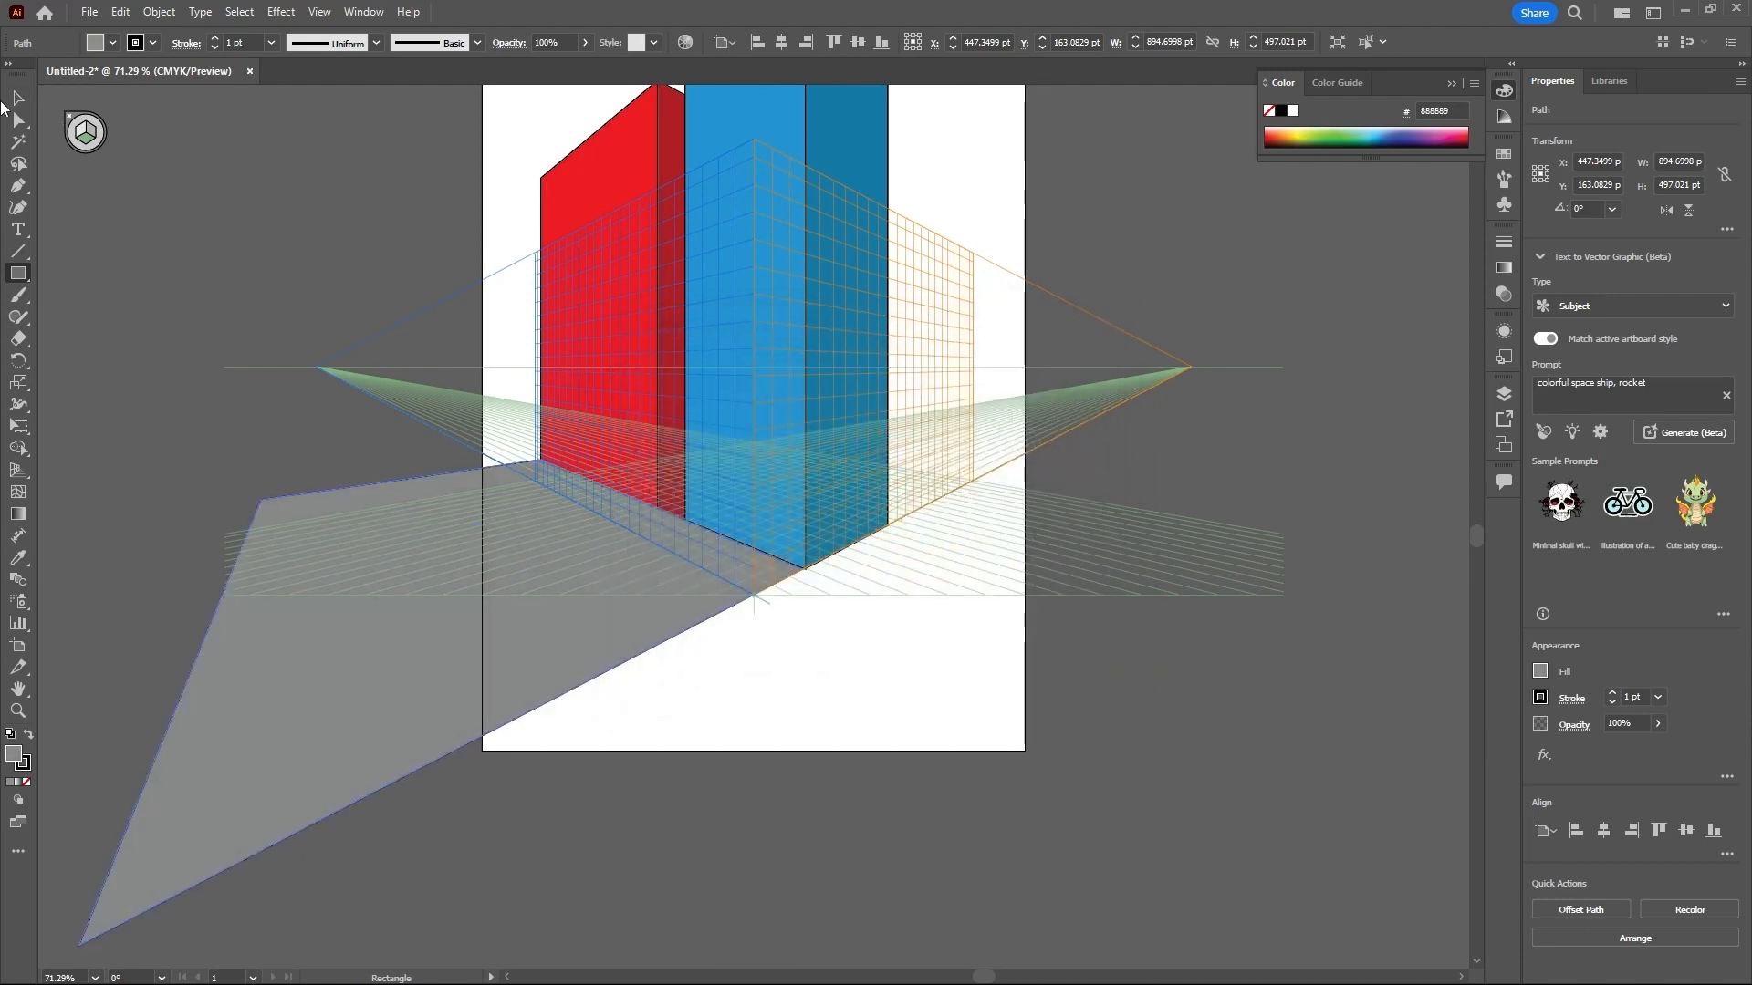
pyautogui.click(18, 98)
pyautogui.click(462, 294)
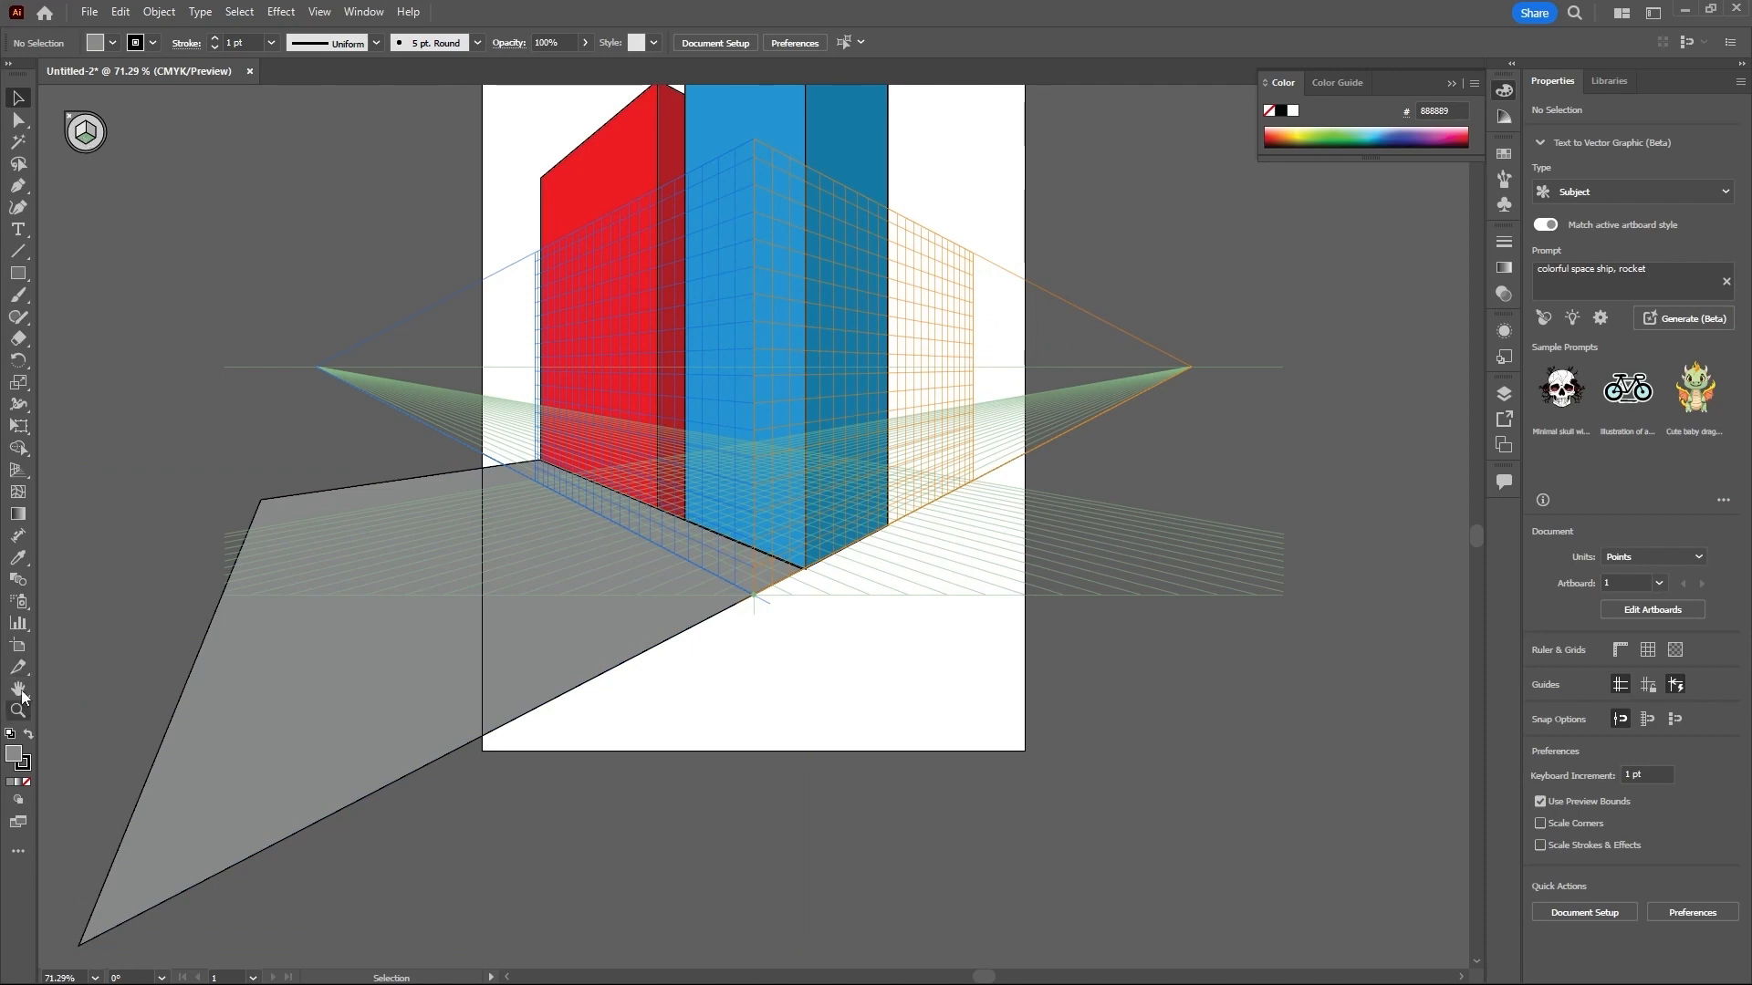
# - On the horizontal plane, draw a second ground rectangle about 613 × 18332 pt toward the right vanishing point, filled with darker grey 6B6B6B
pyautogui.doubleClick(16, 760)
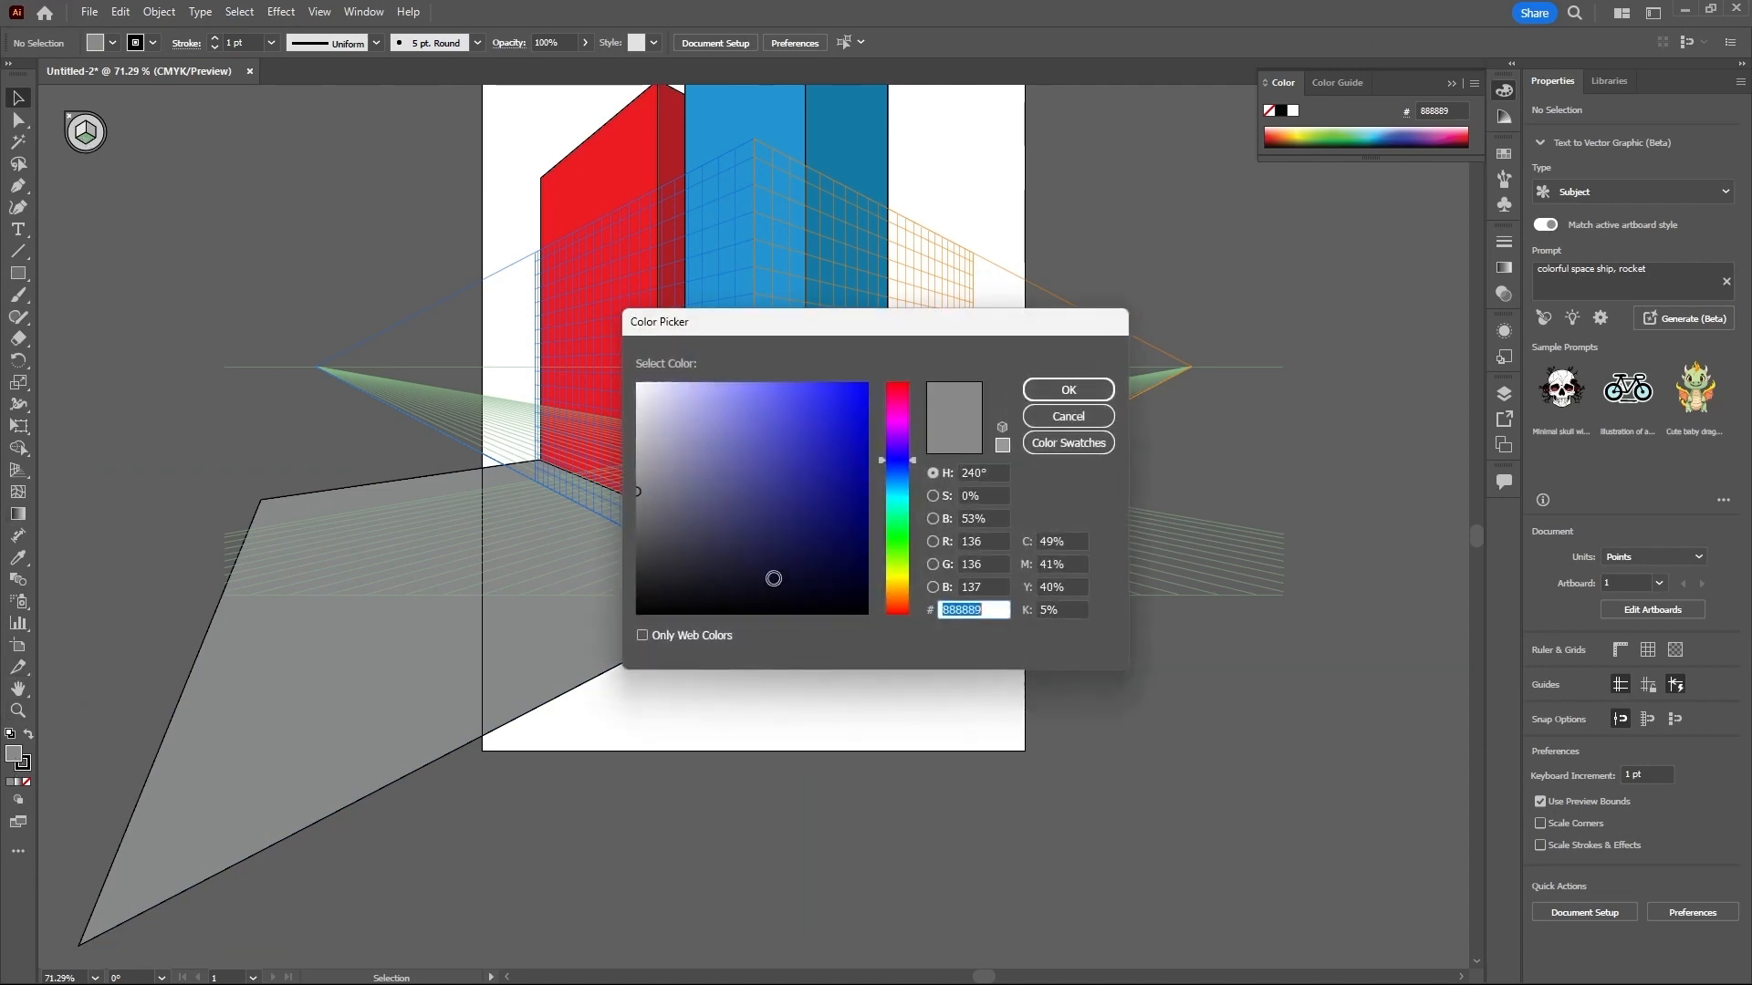
pyautogui.moveTo(637, 499); pyautogui.dragTo(637, 517)
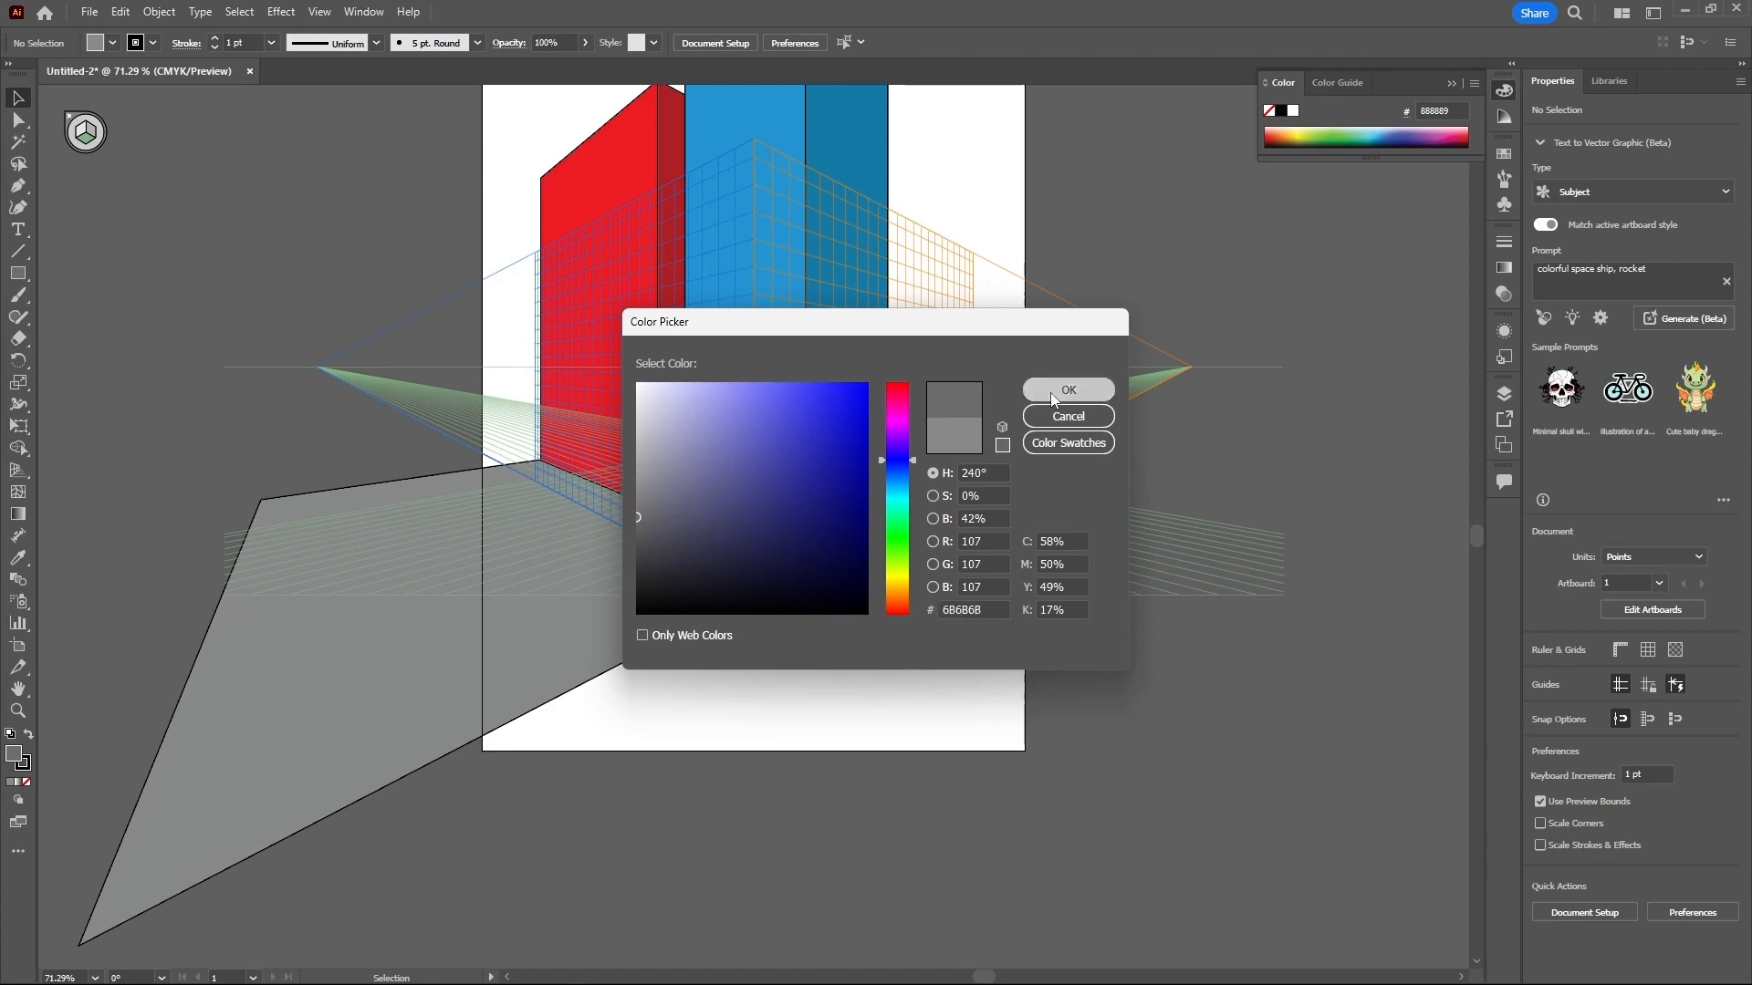
pyautogui.click(1049, 390)
pyautogui.click(19, 275)
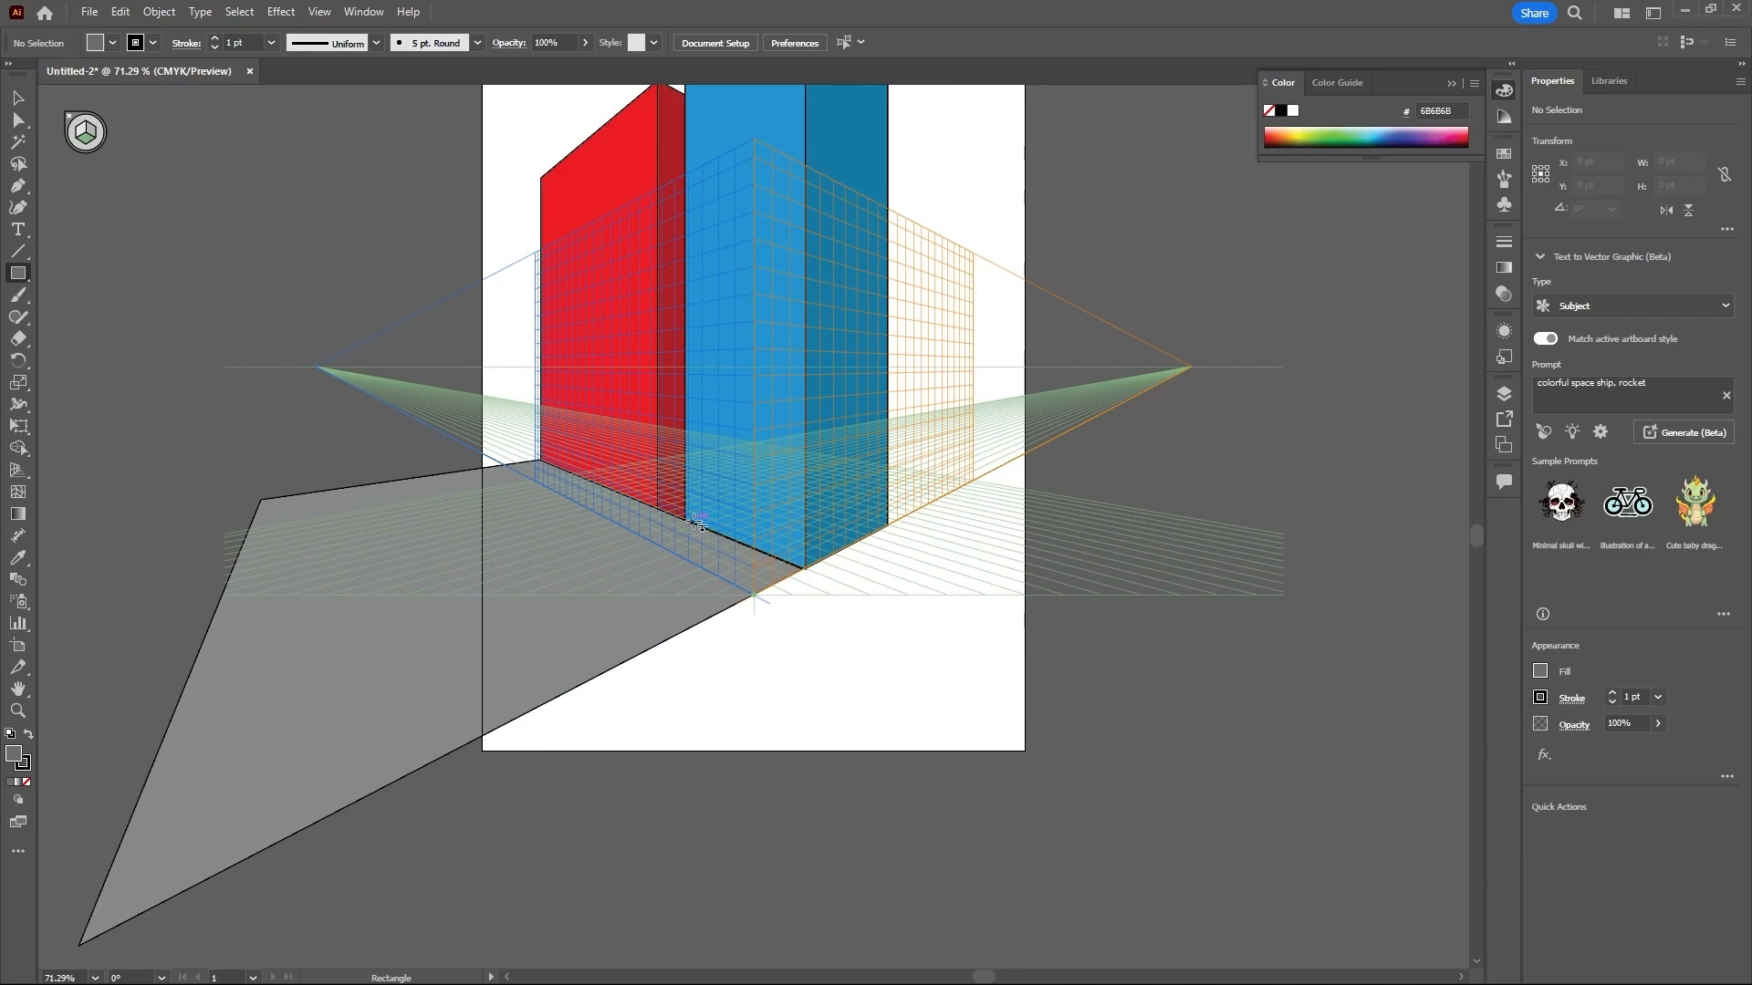
pyautogui.moveTo(690, 520); pyautogui.dragTo(1193, 375)
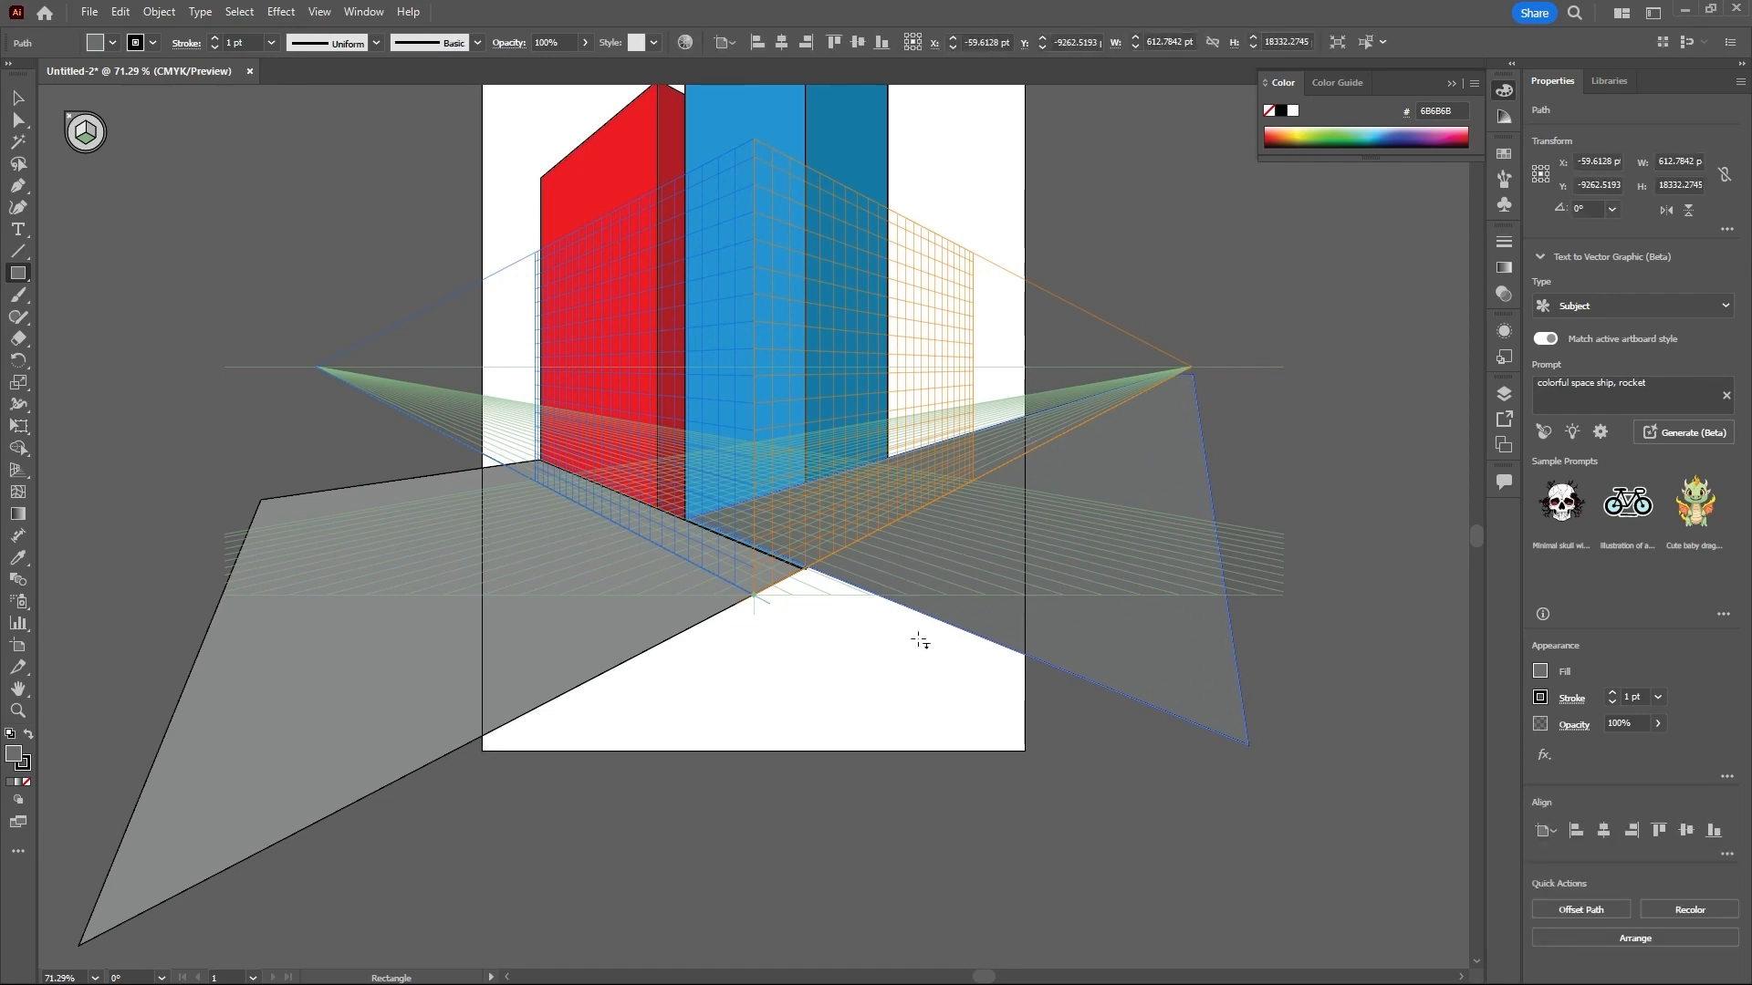
pyautogui.scroll(-1, 919, 642)
pyautogui.scroll(6, 895, 634)
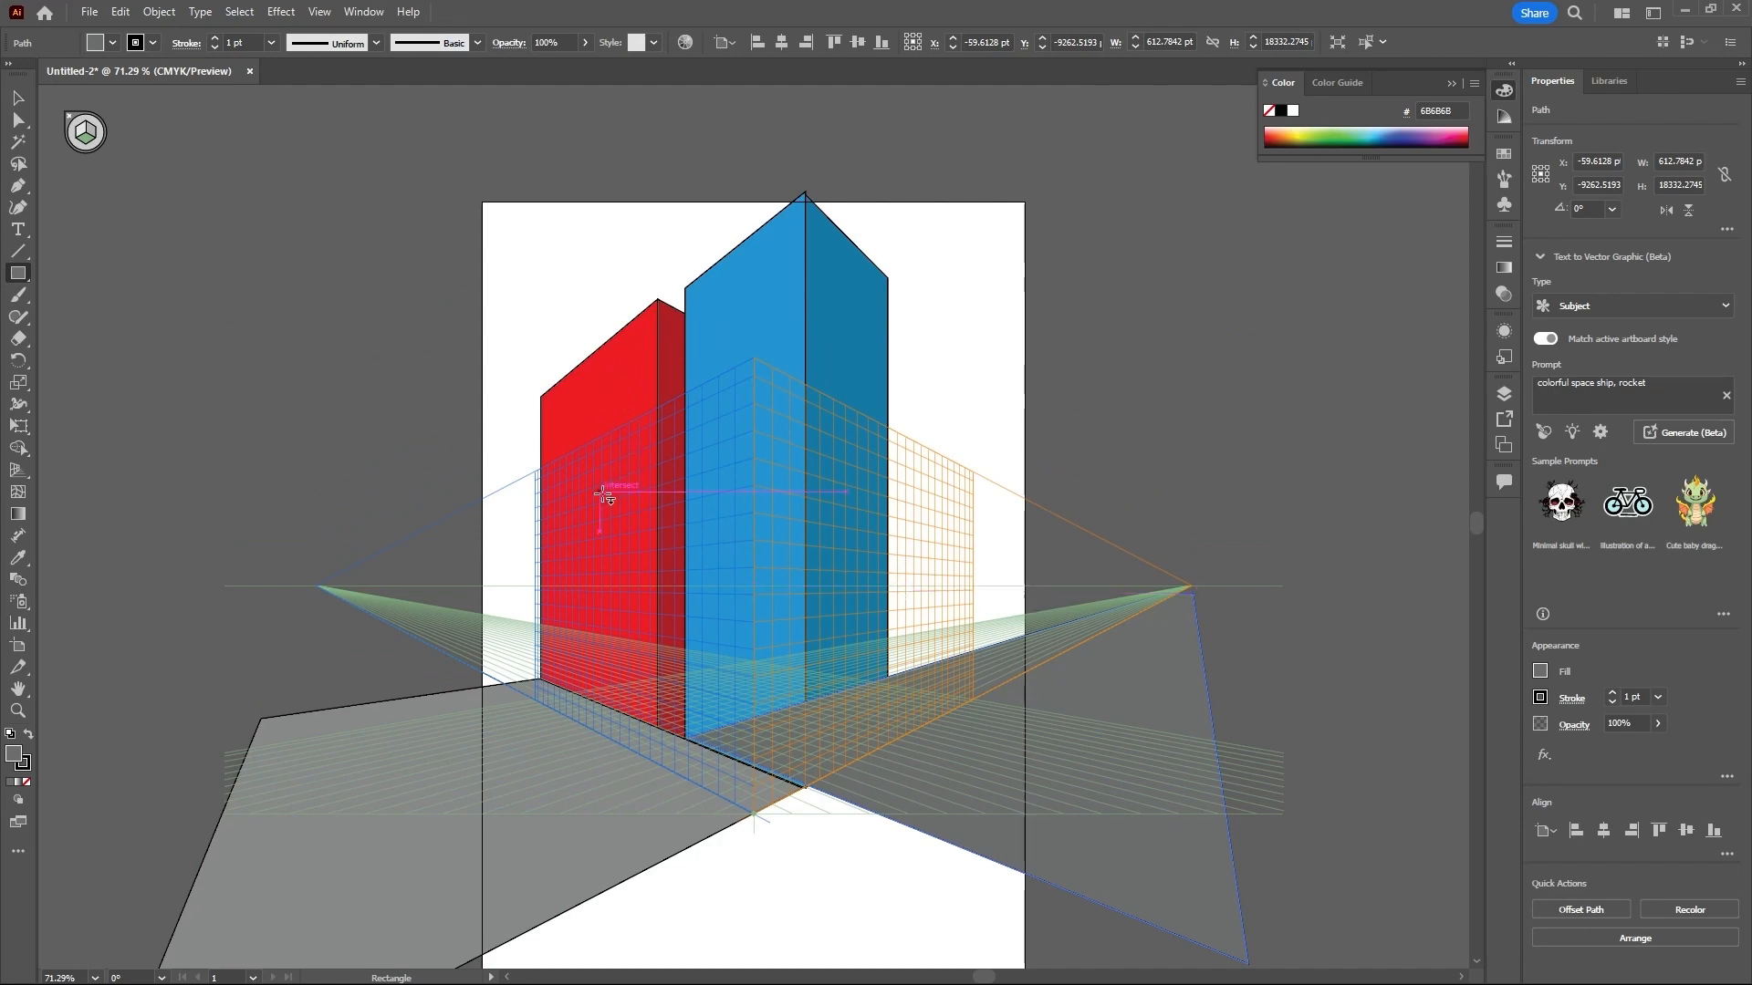
# - Make the left grid plane active and add the point text "ADOBE ILLUSTRATOR" beside the red building's top
pyautogui.click(82, 134)
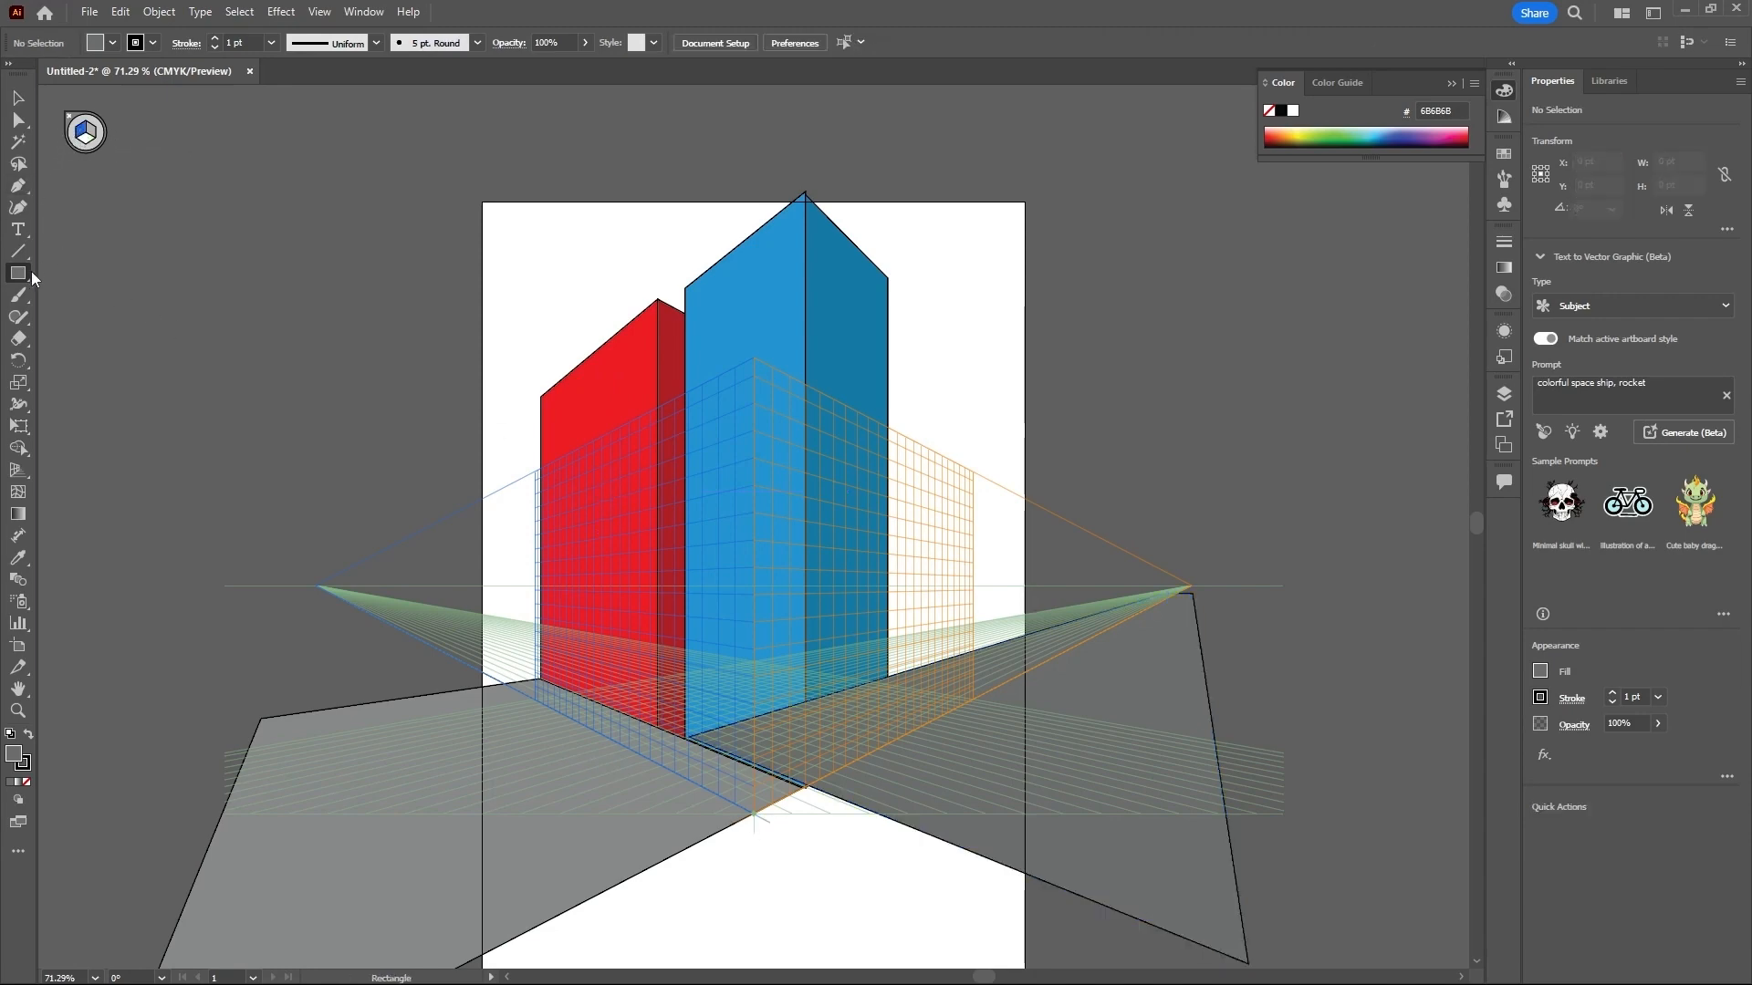
pyautogui.click(17, 229)
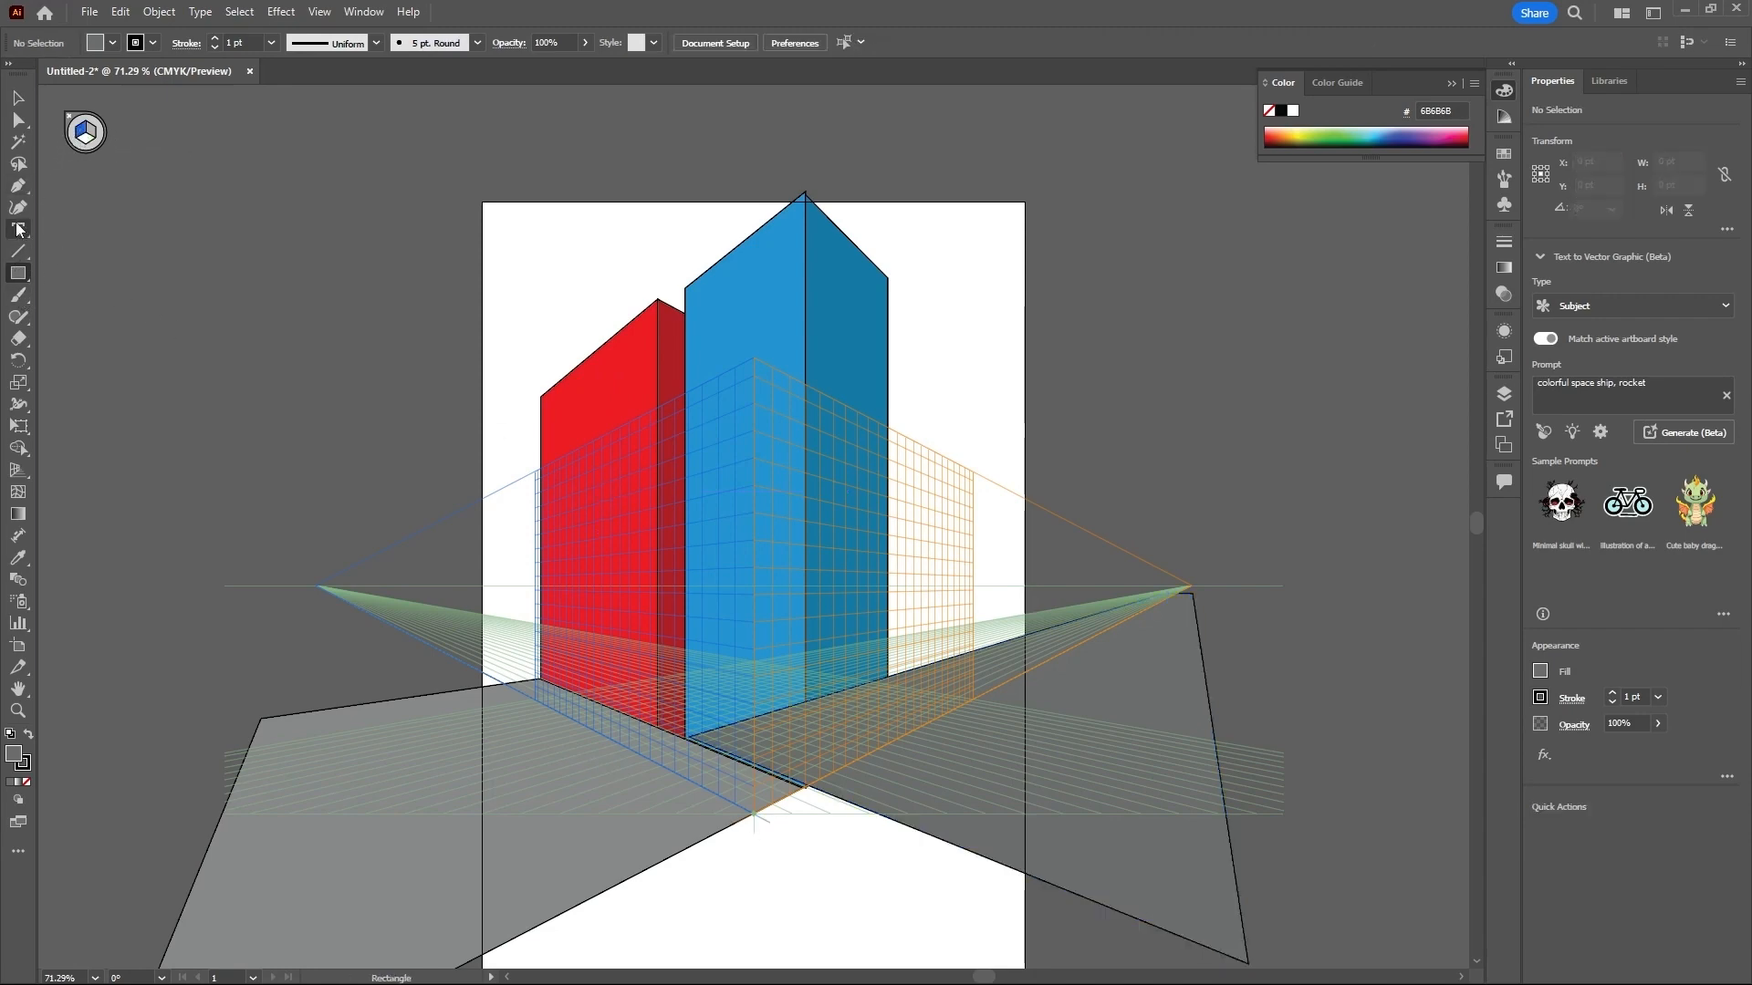
pyautogui.click(432, 290)
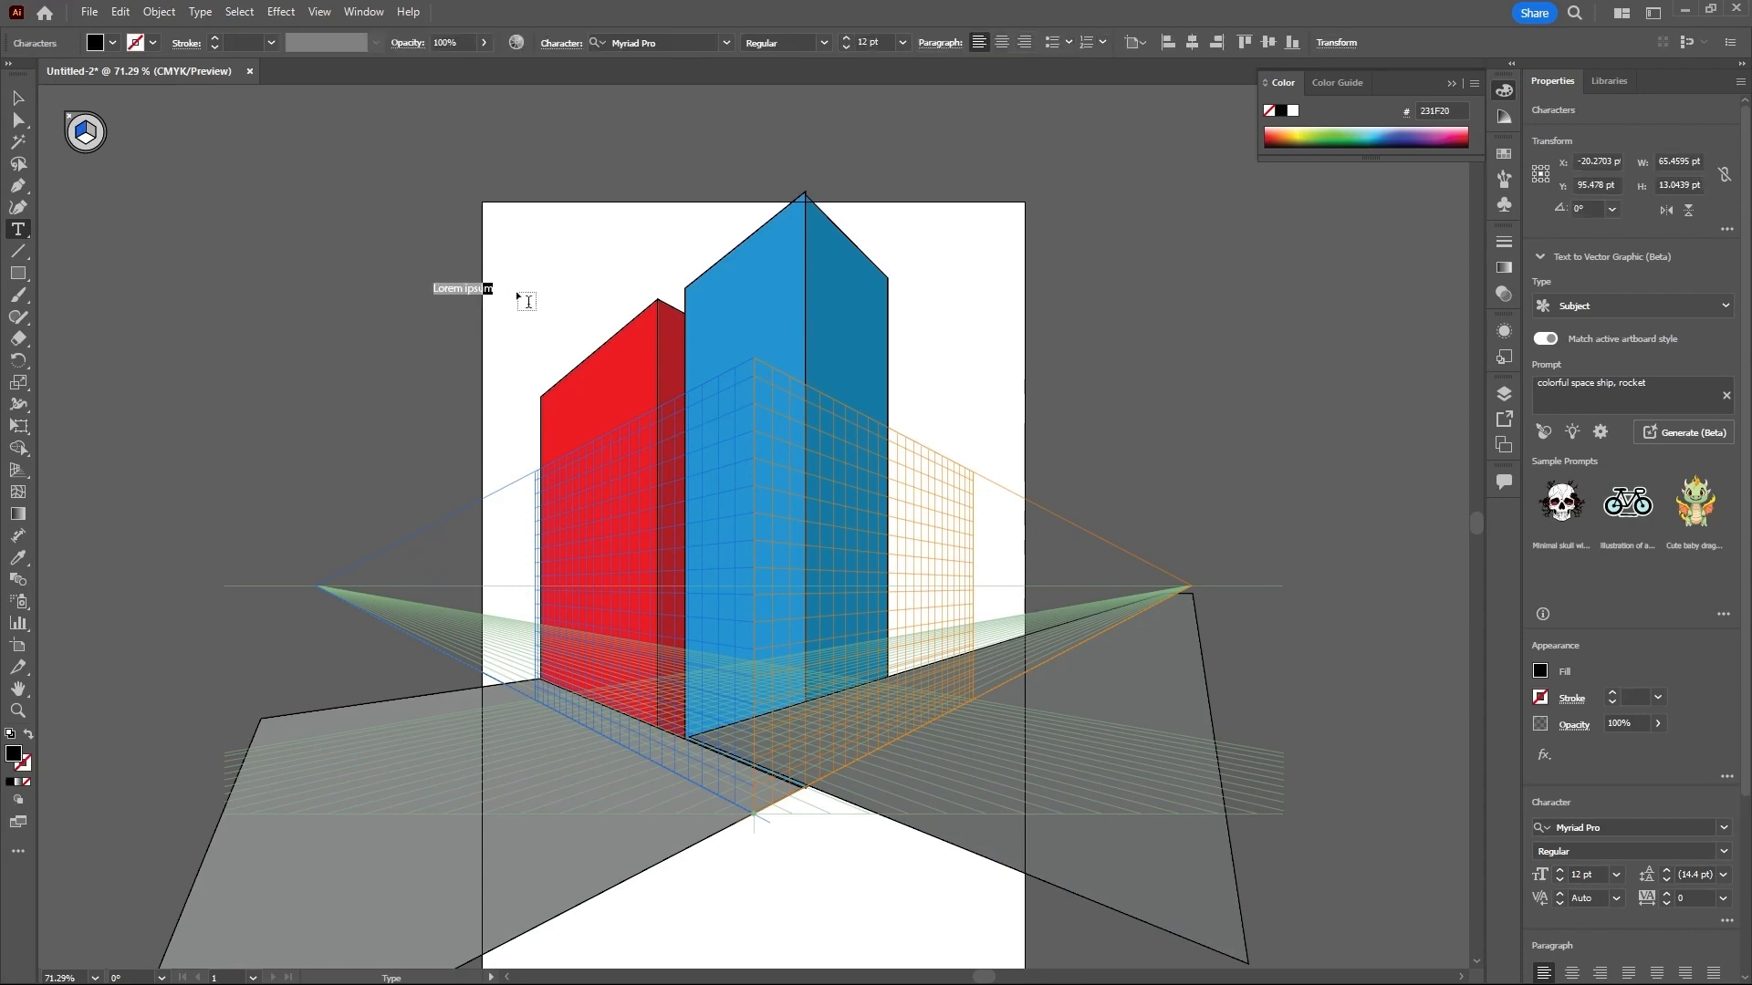
pyautogui.write('ADOBE ILLUSTRATO')
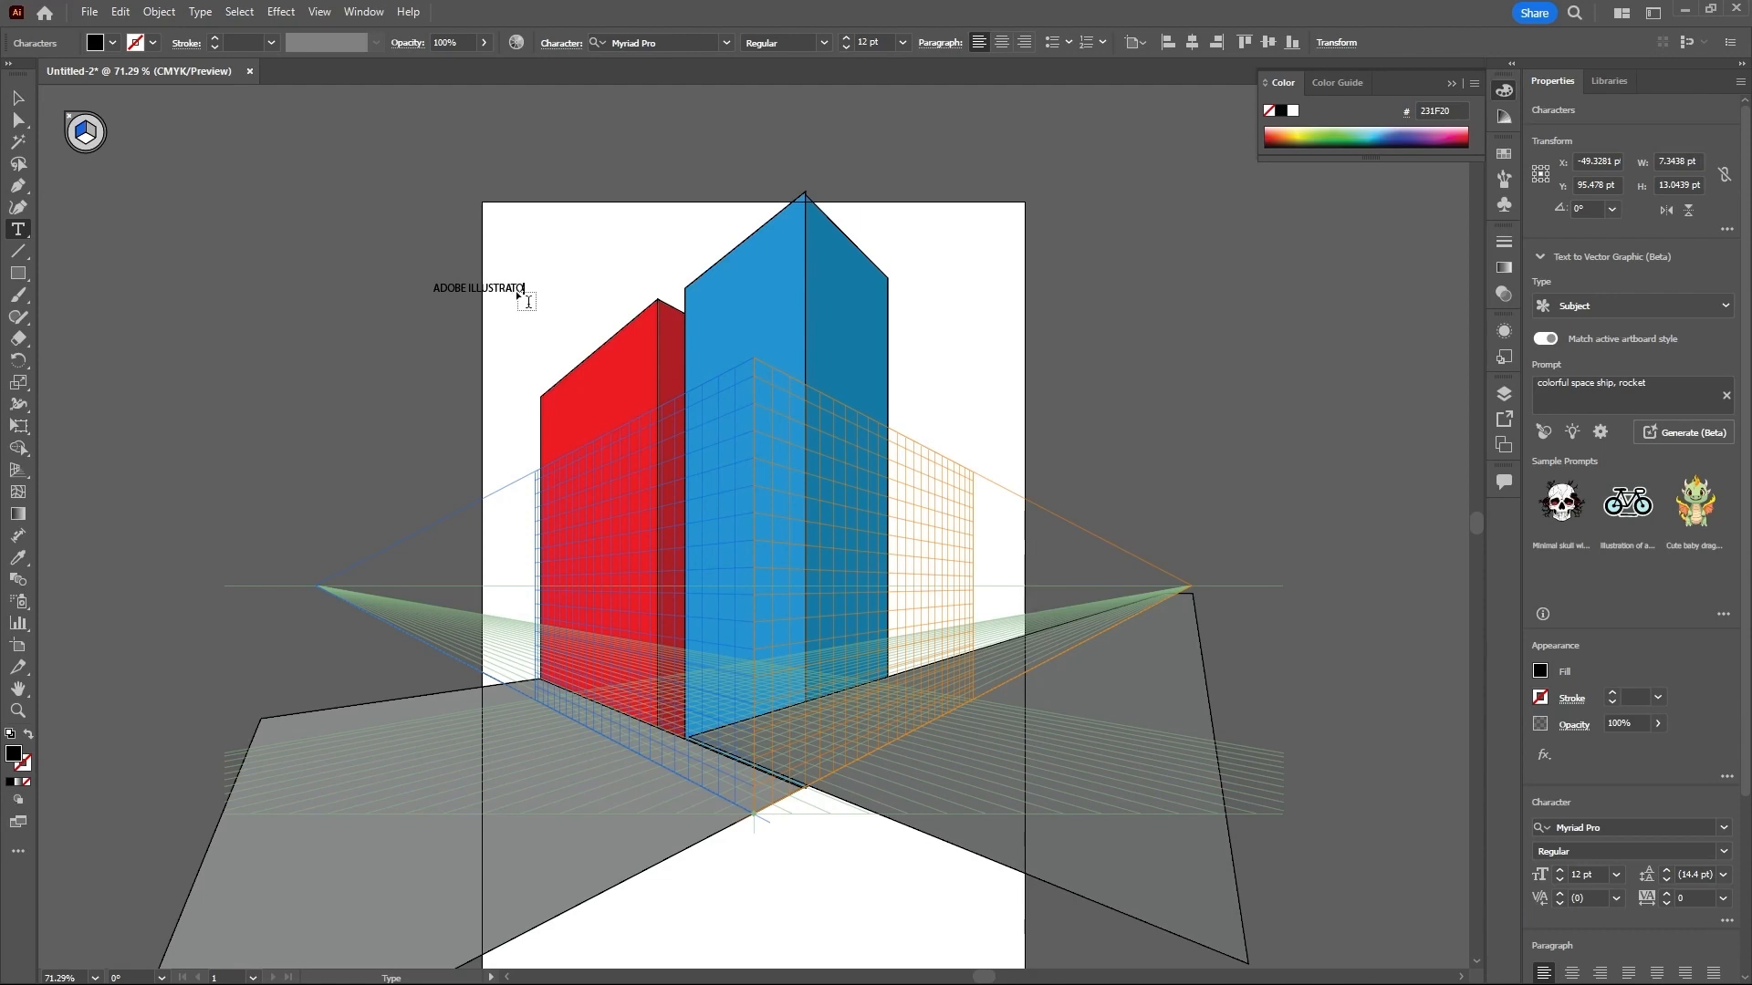
pyautogui.write('R')
pyautogui.click(20, 101)
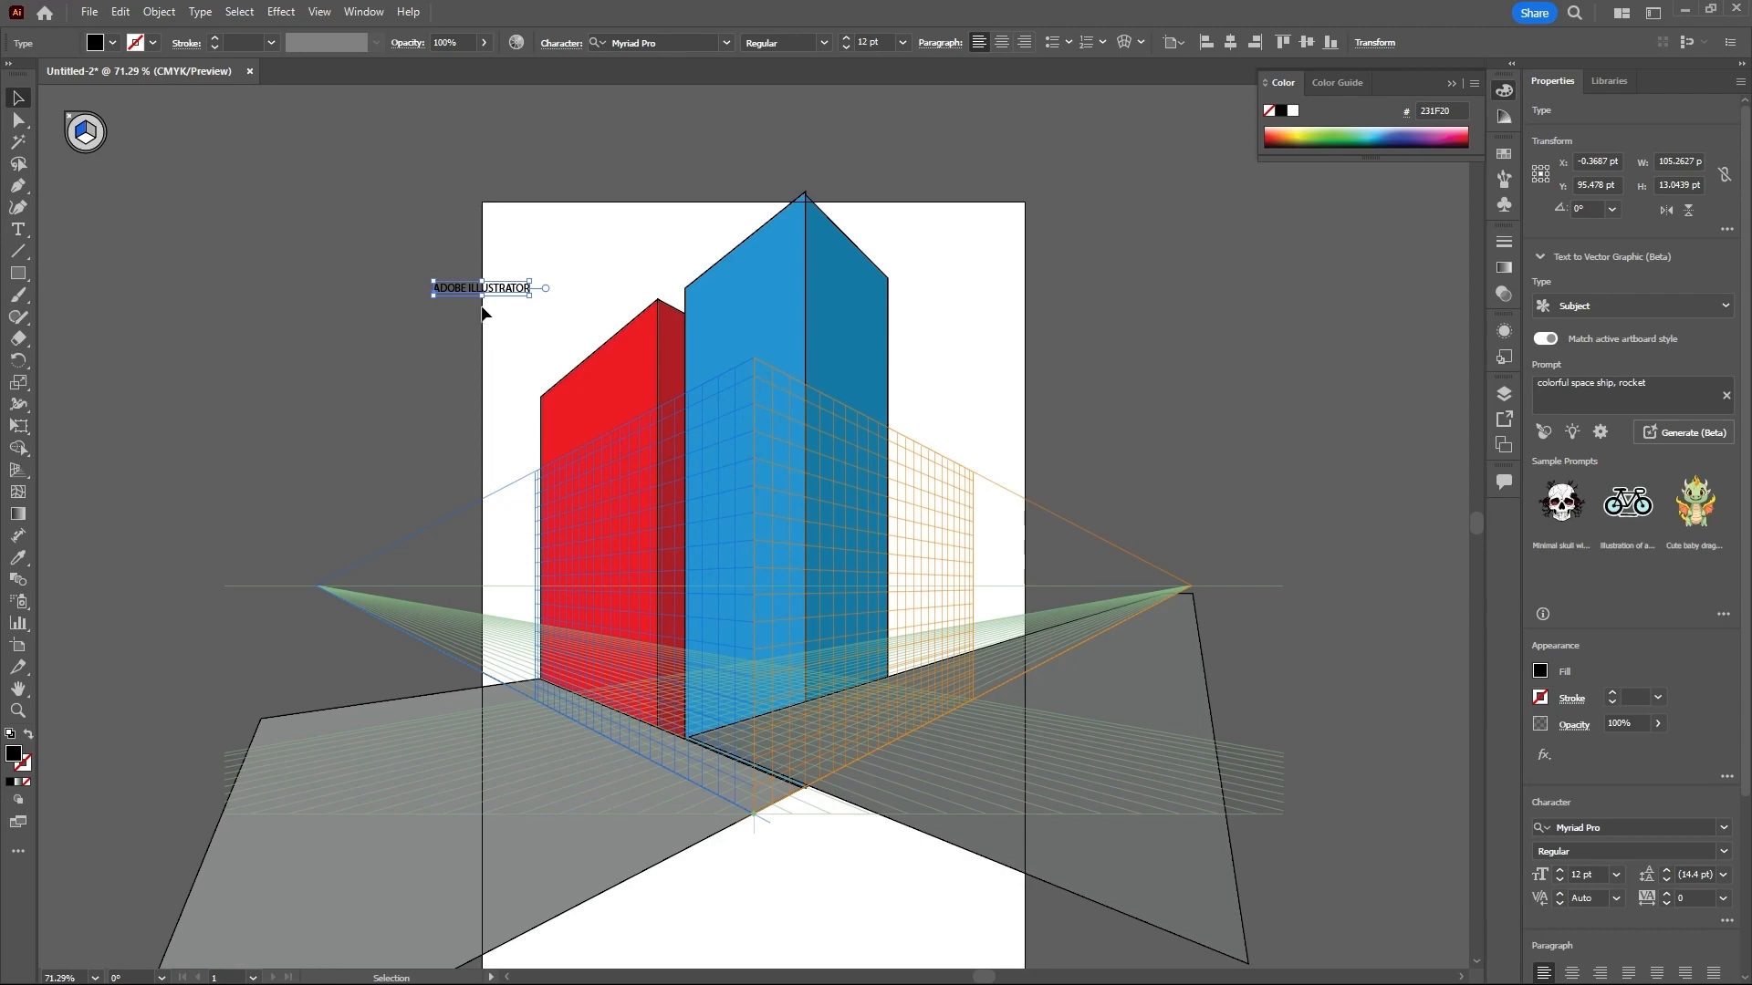
# - Set the "ADOBE ILLUSTRATOR" text to the Amaranth Bold font at 24 pt
pyautogui.hscroll(-2, 473, 301)
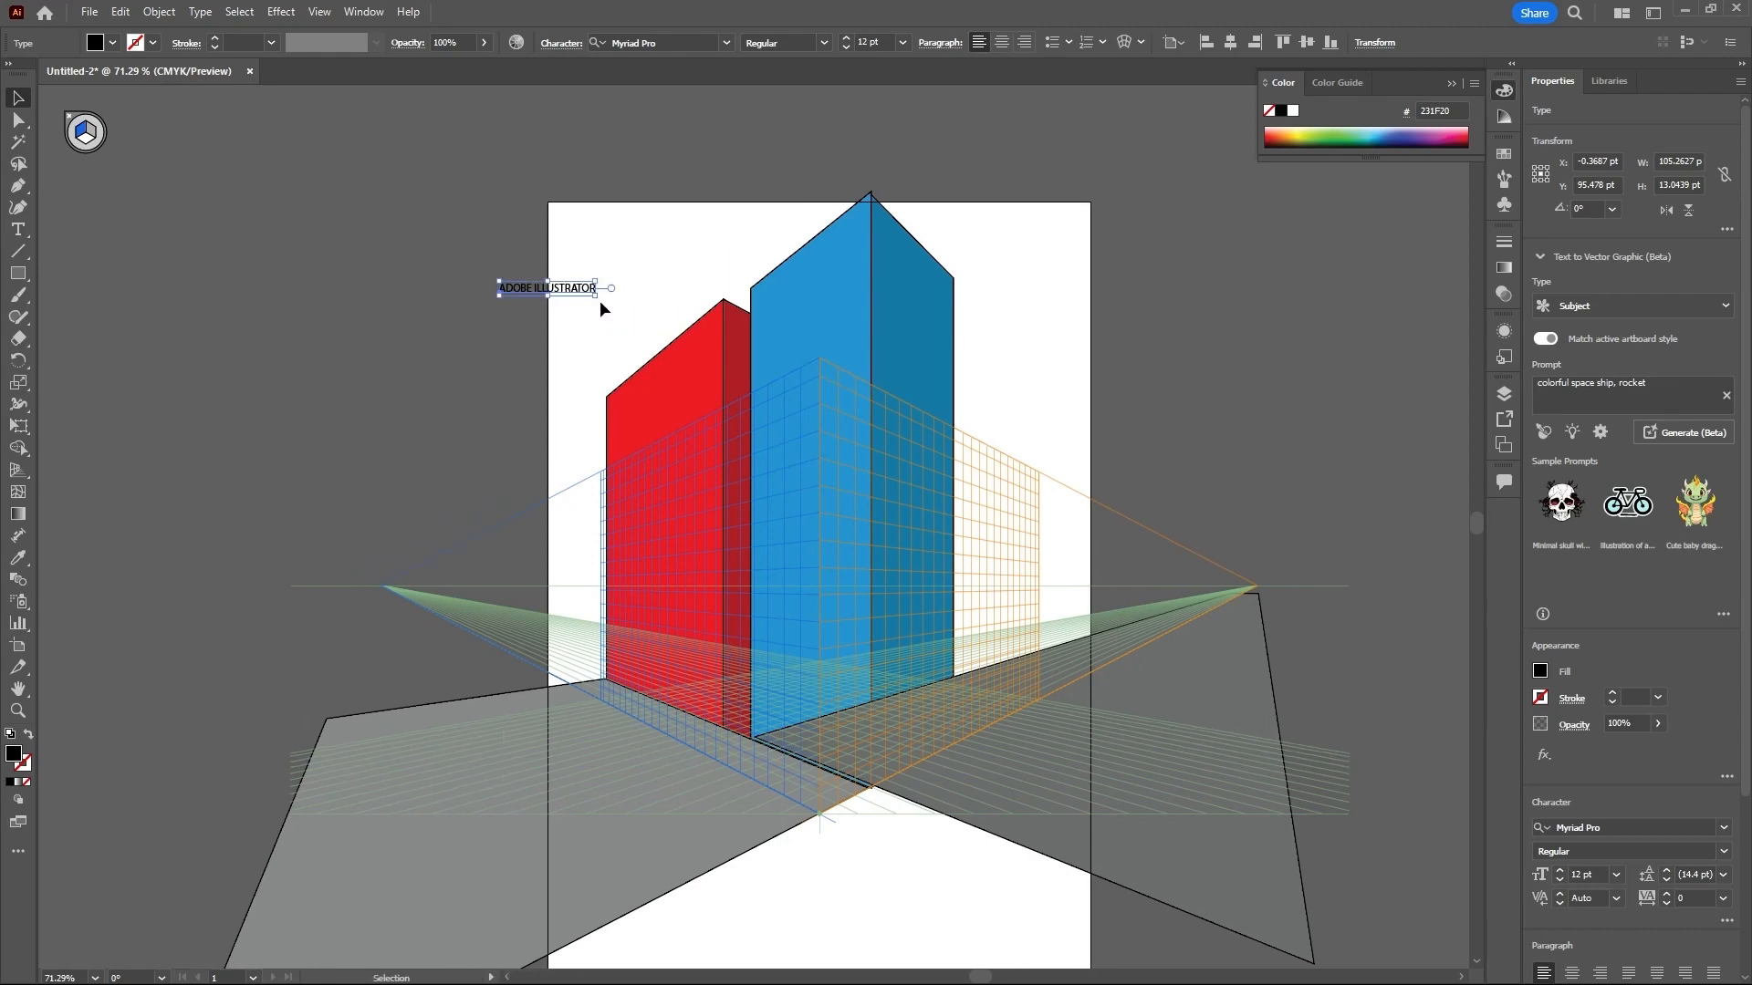
pyautogui.hscroll(-1, 599, 301)
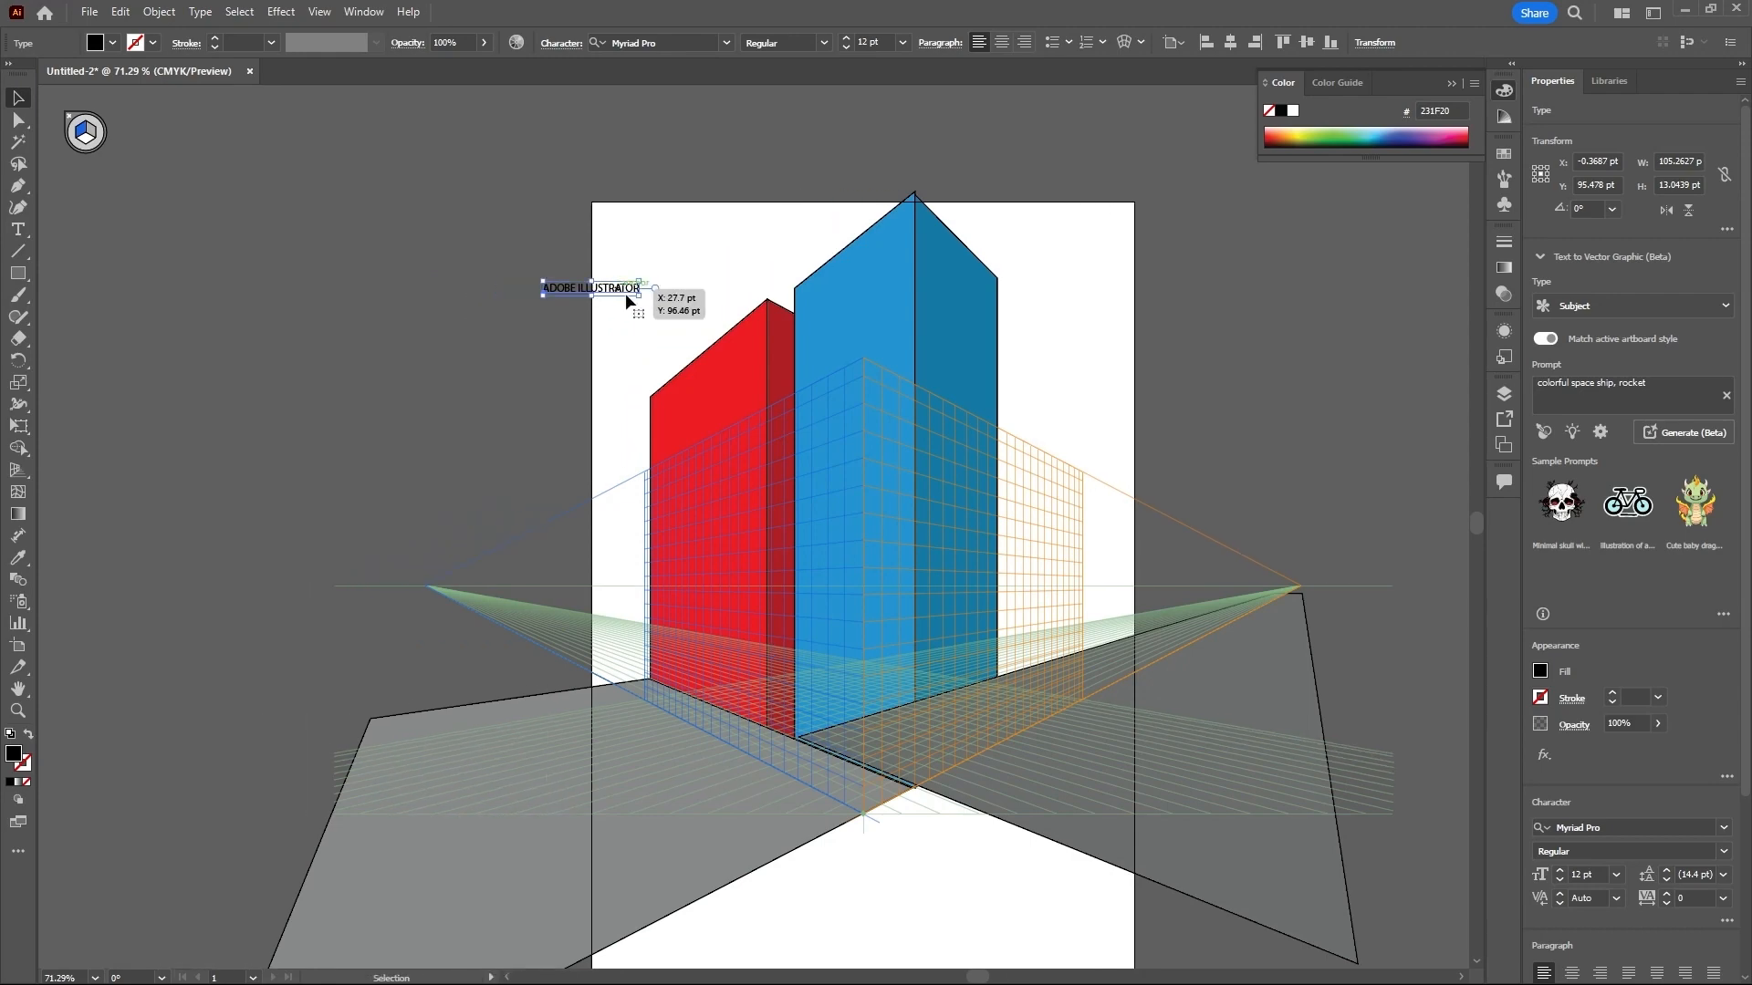
pyautogui.scroll(4, 628, 301)
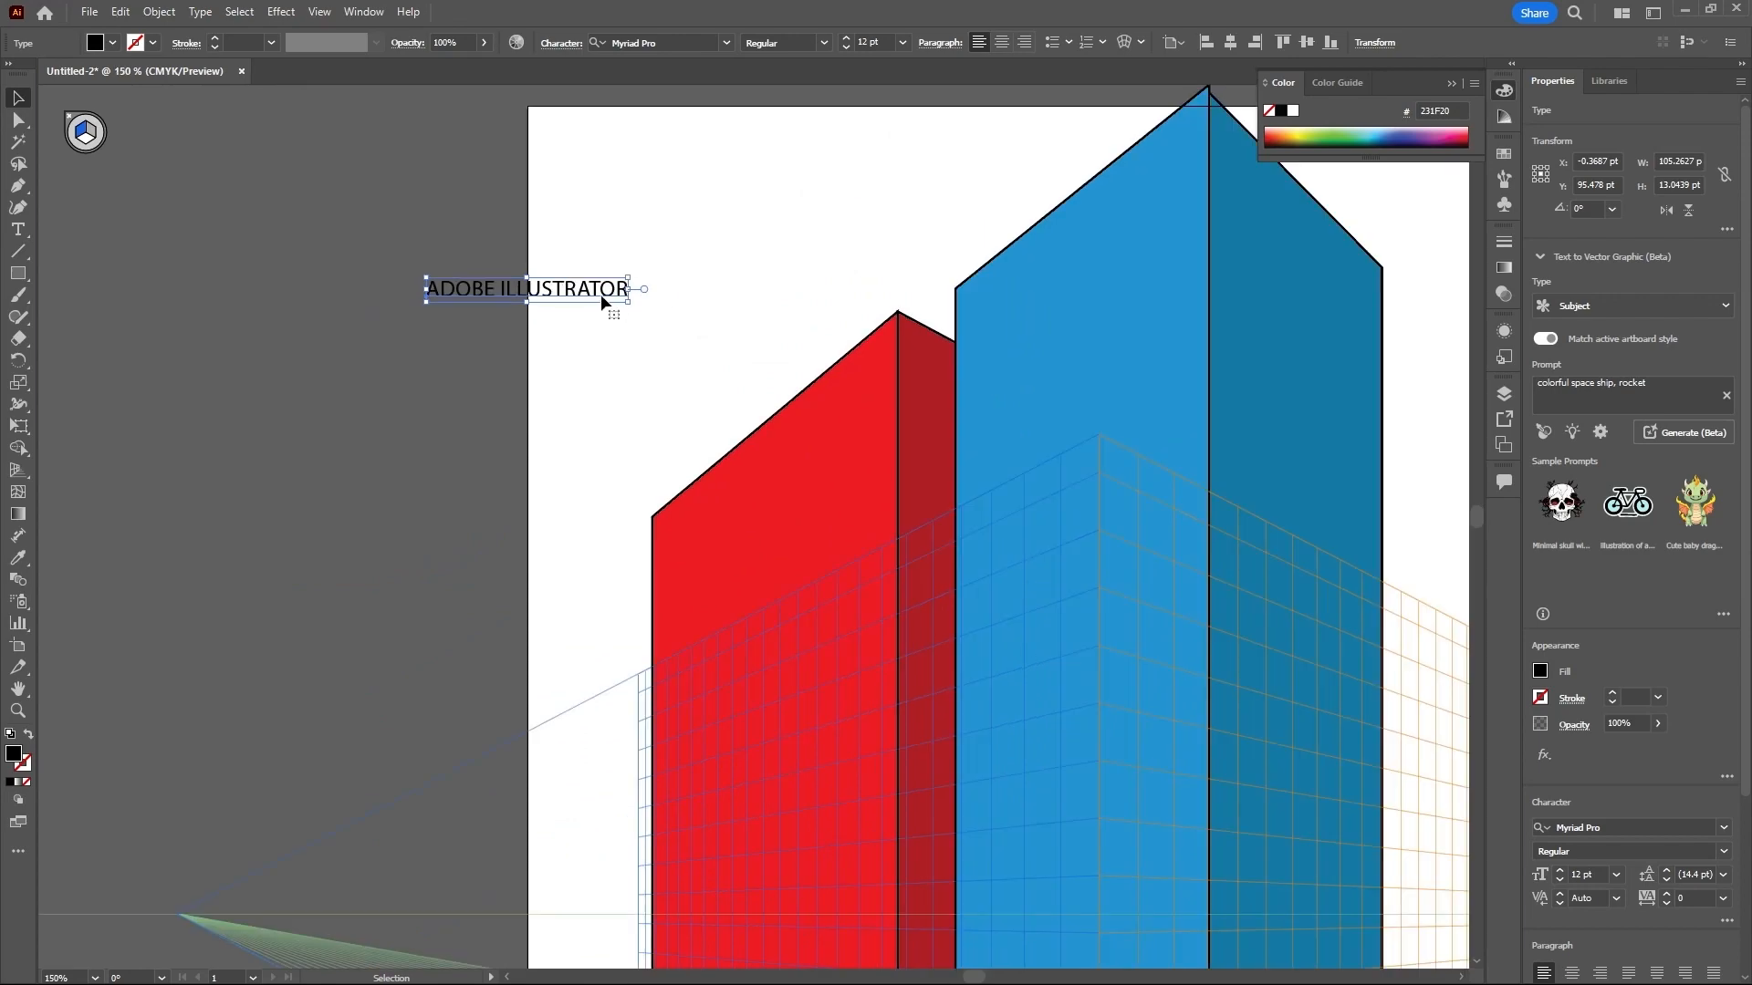
pyautogui.click(727, 43)
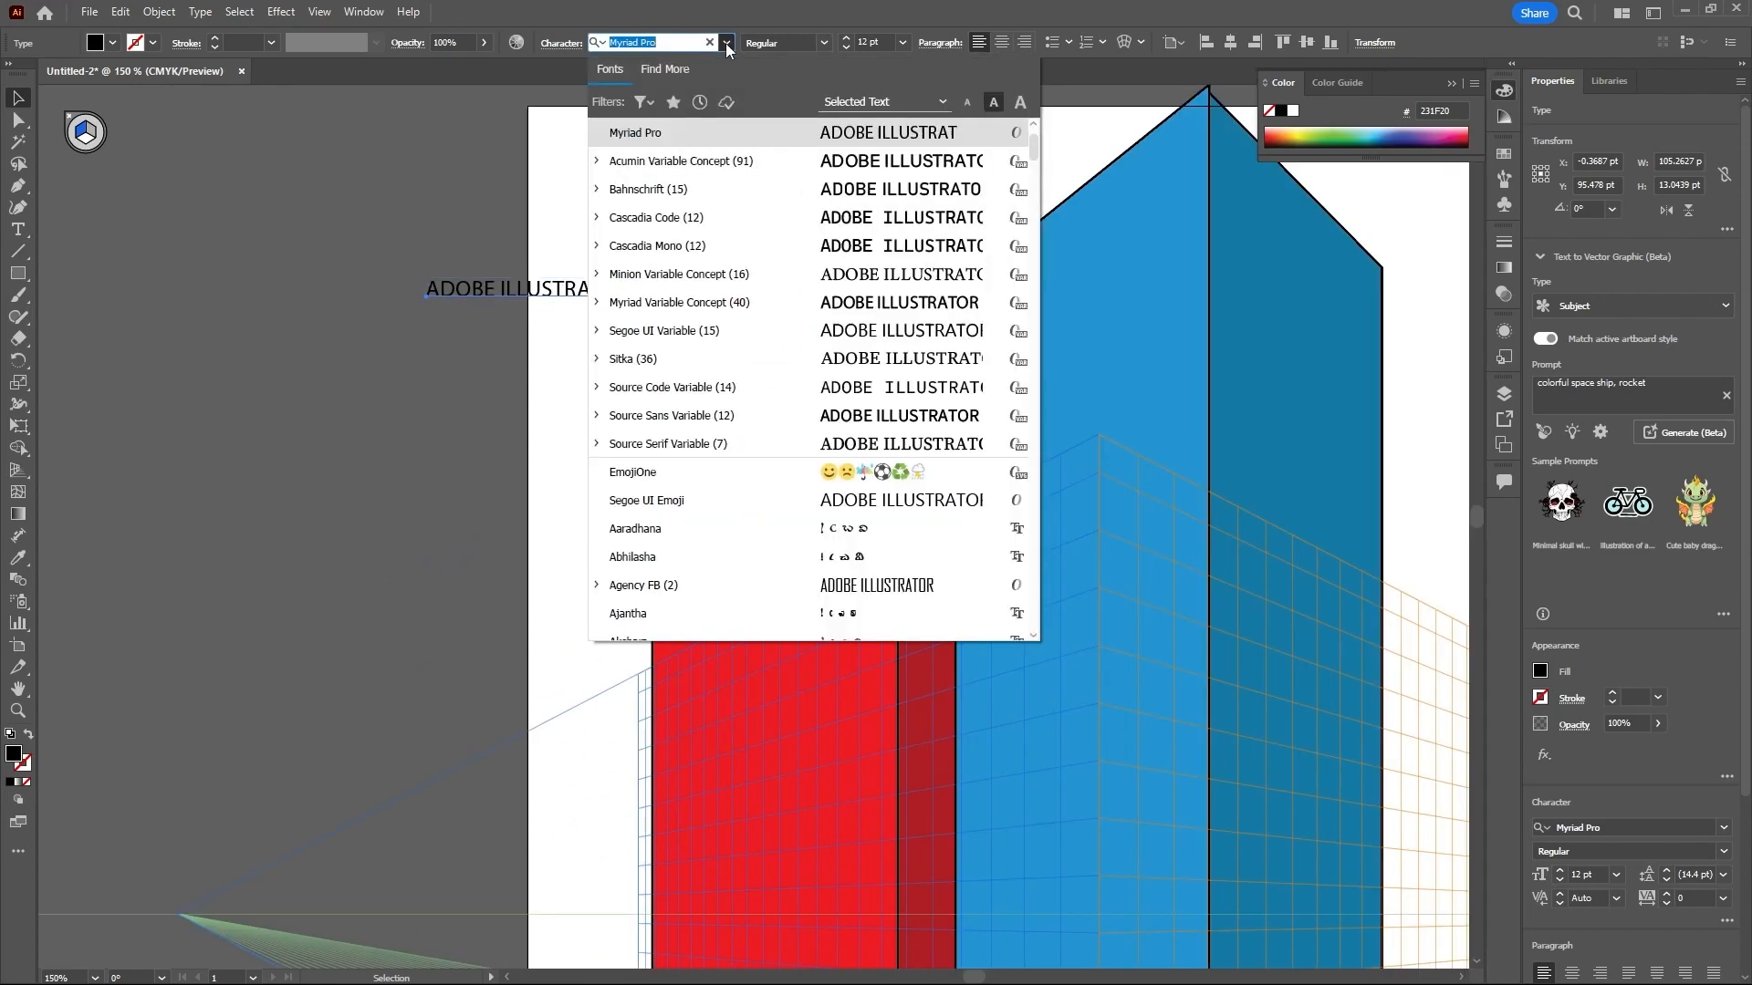
pyautogui.scroll(-3, 862, 416)
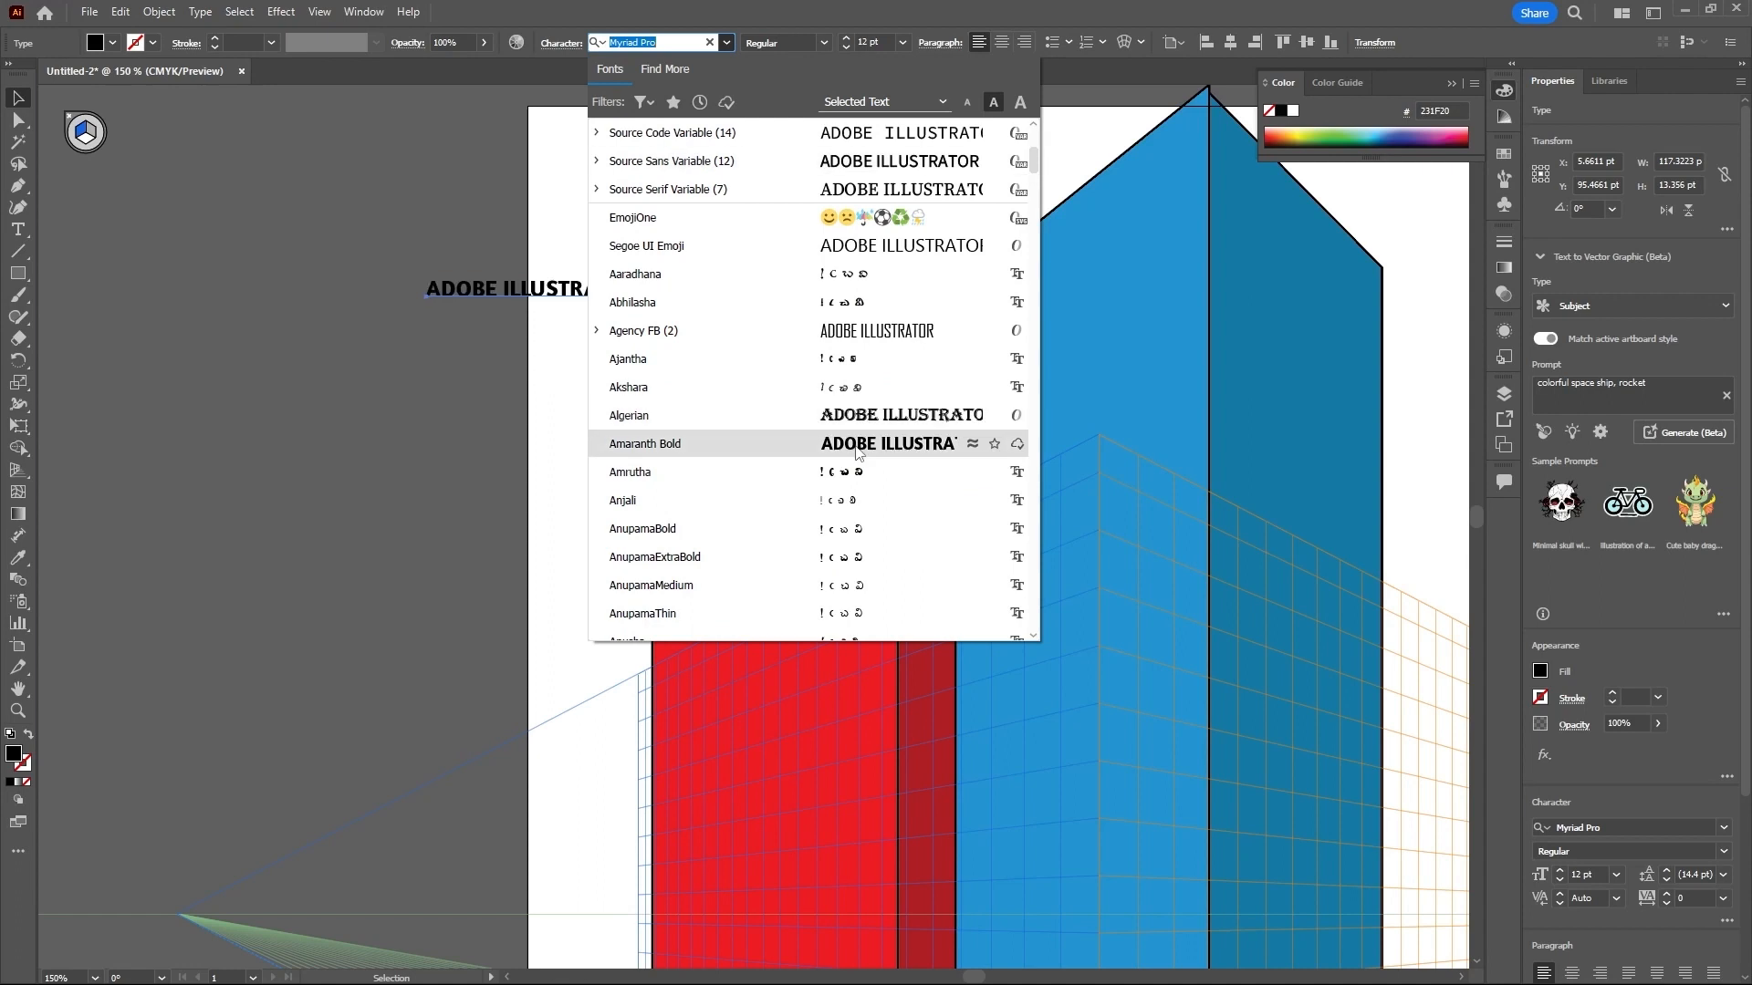
pyautogui.click(857, 447)
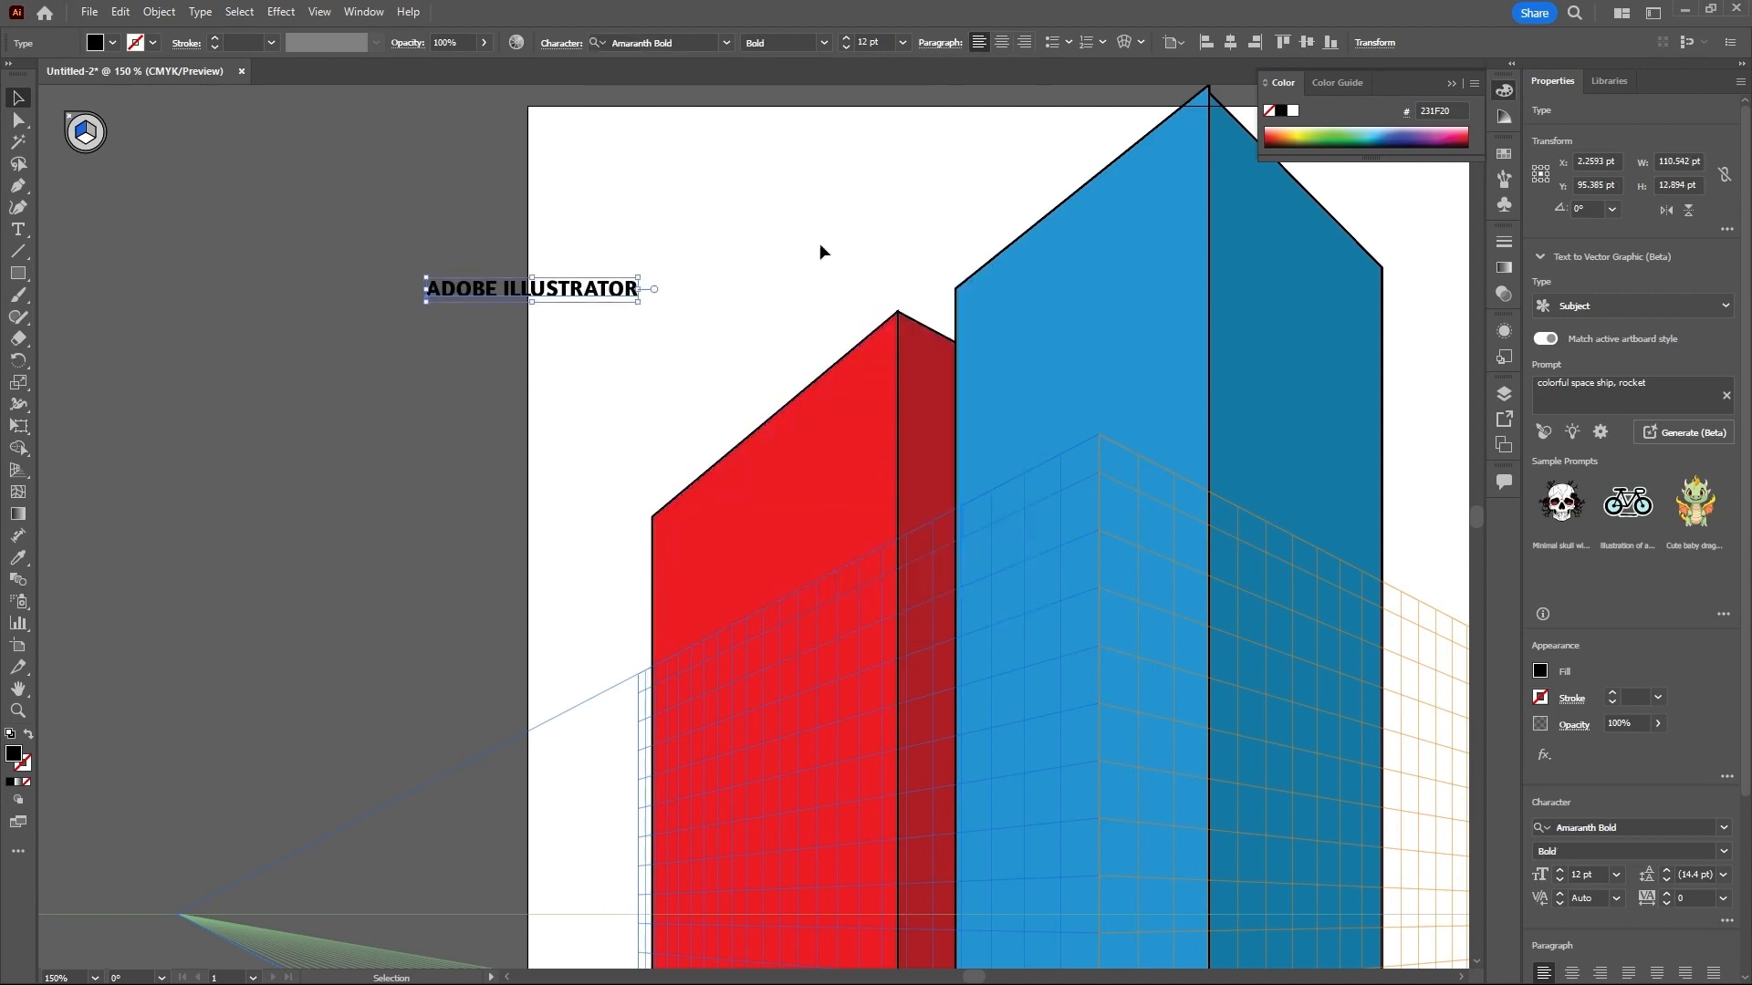
pyautogui.click(902, 45)
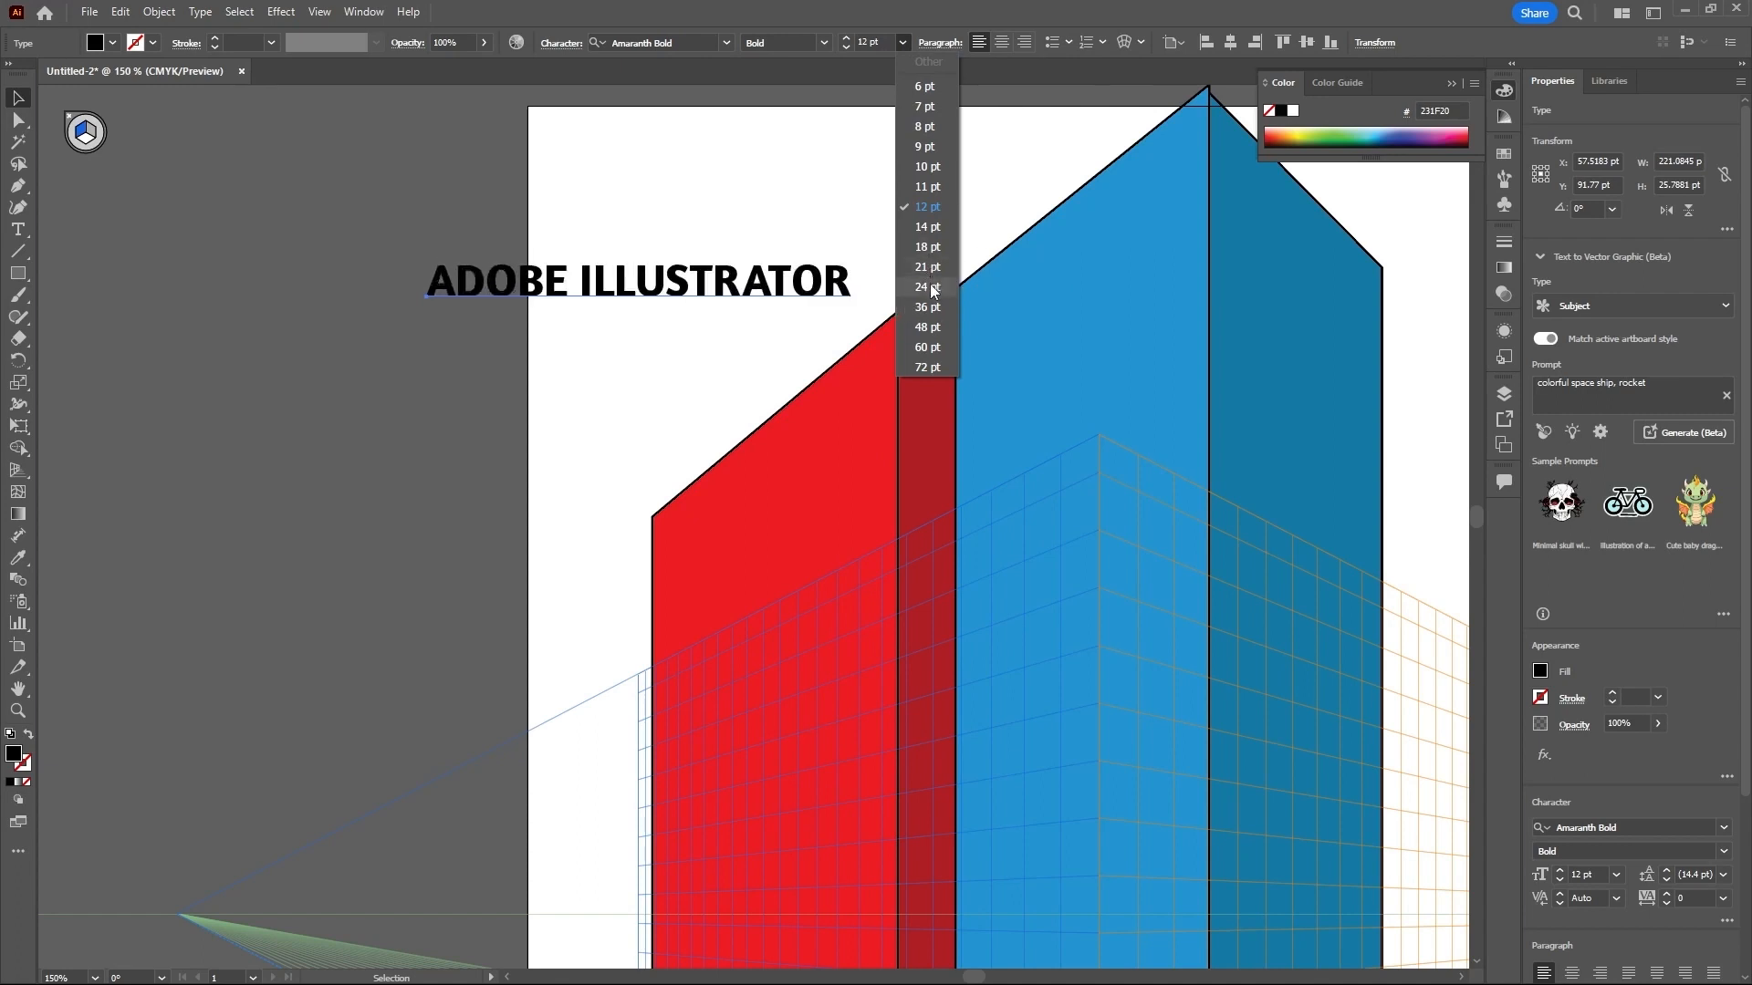
pyautogui.click(927, 287)
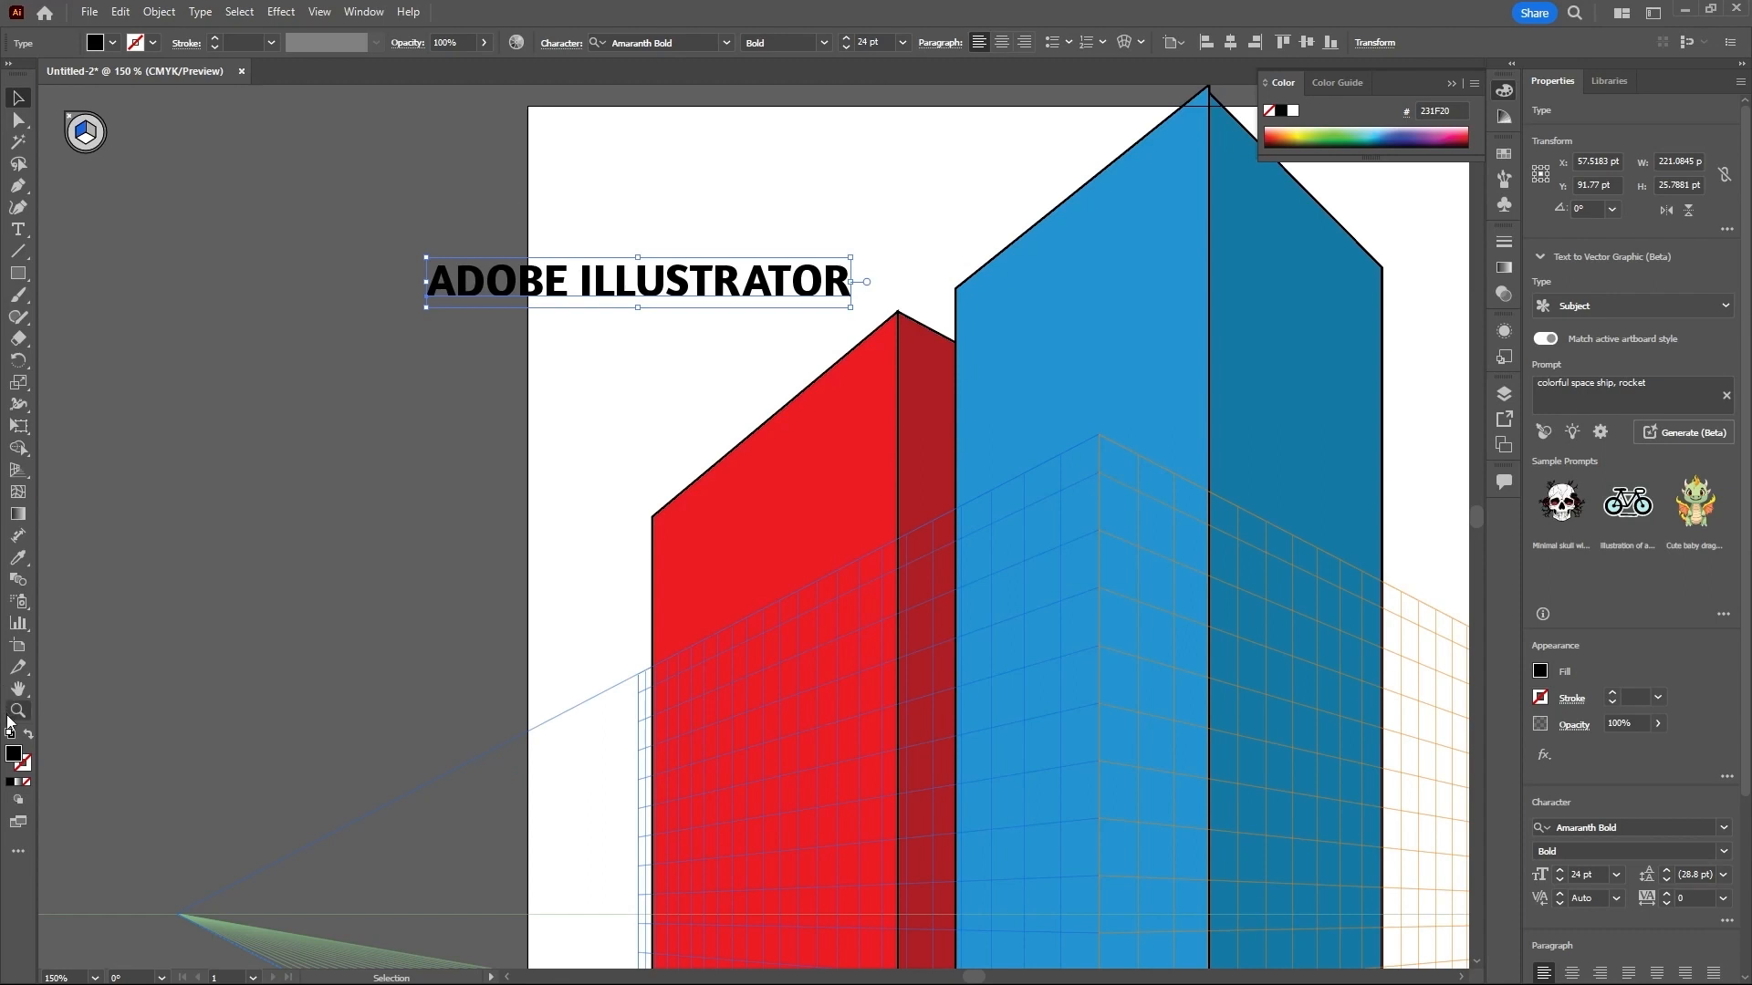
# - Fill the text with white FFFFFF and move it about 105 pt left, mostly off the artboard
pyautogui.doubleClick(13, 756)
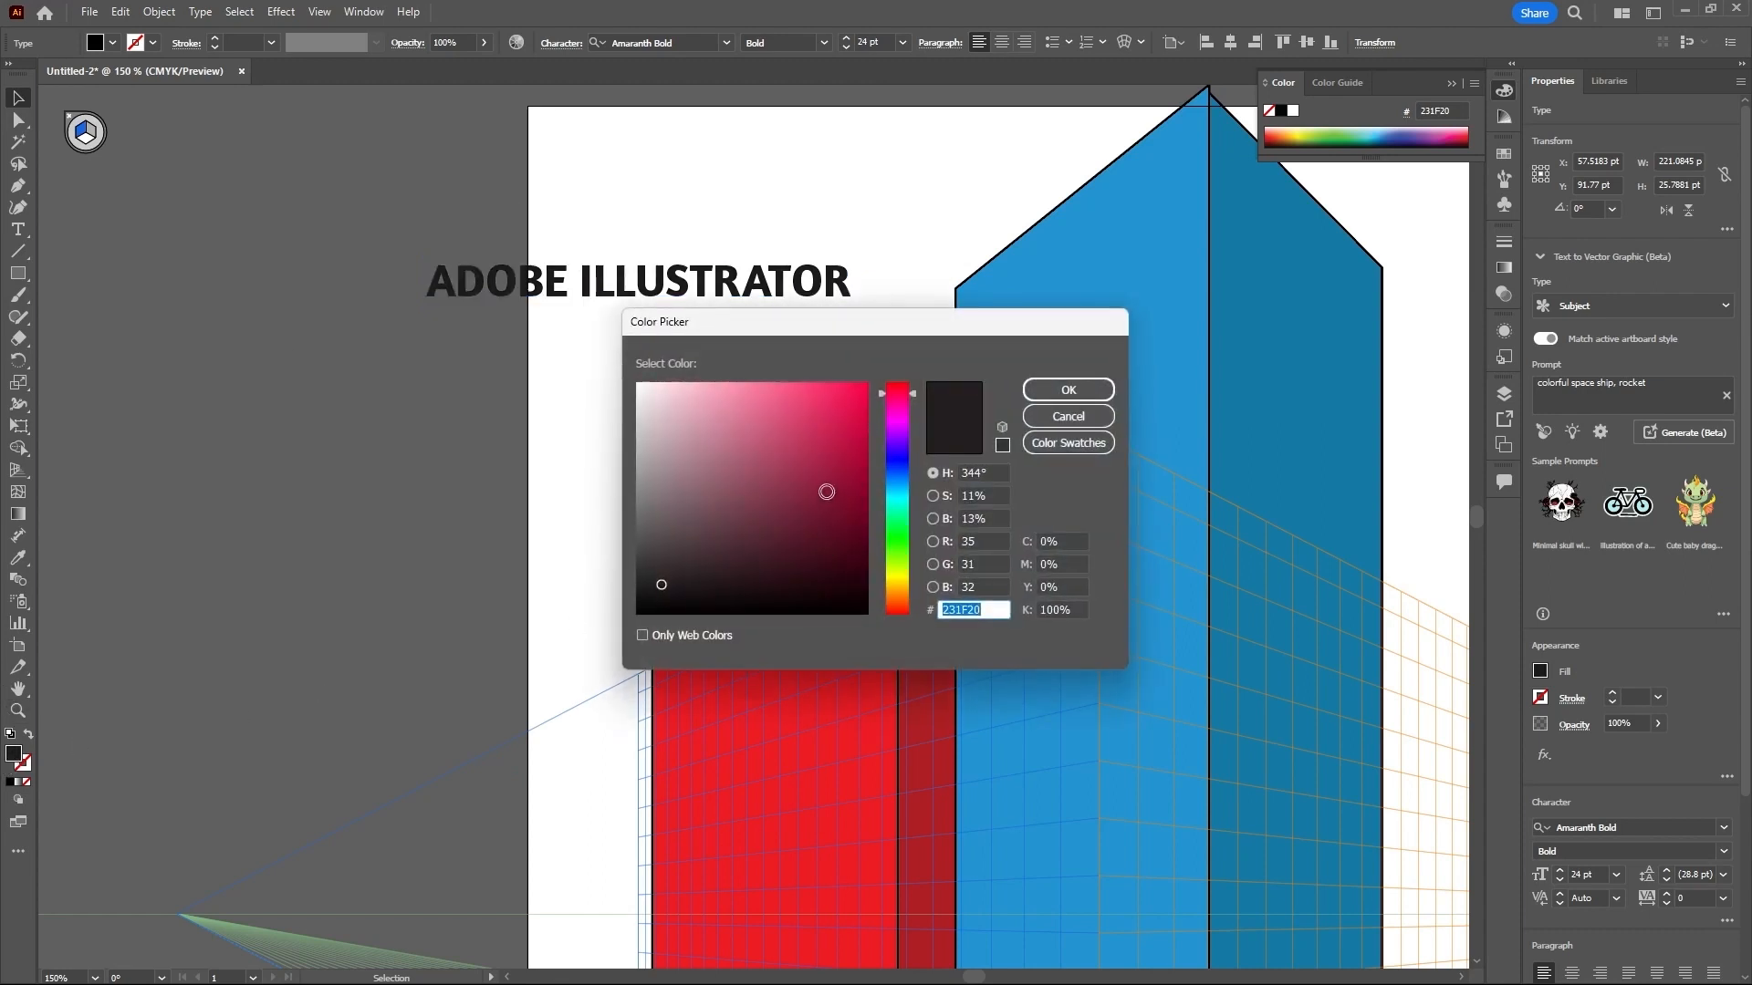
pyautogui.moveTo(826, 493); pyautogui.dragTo(626, 377)
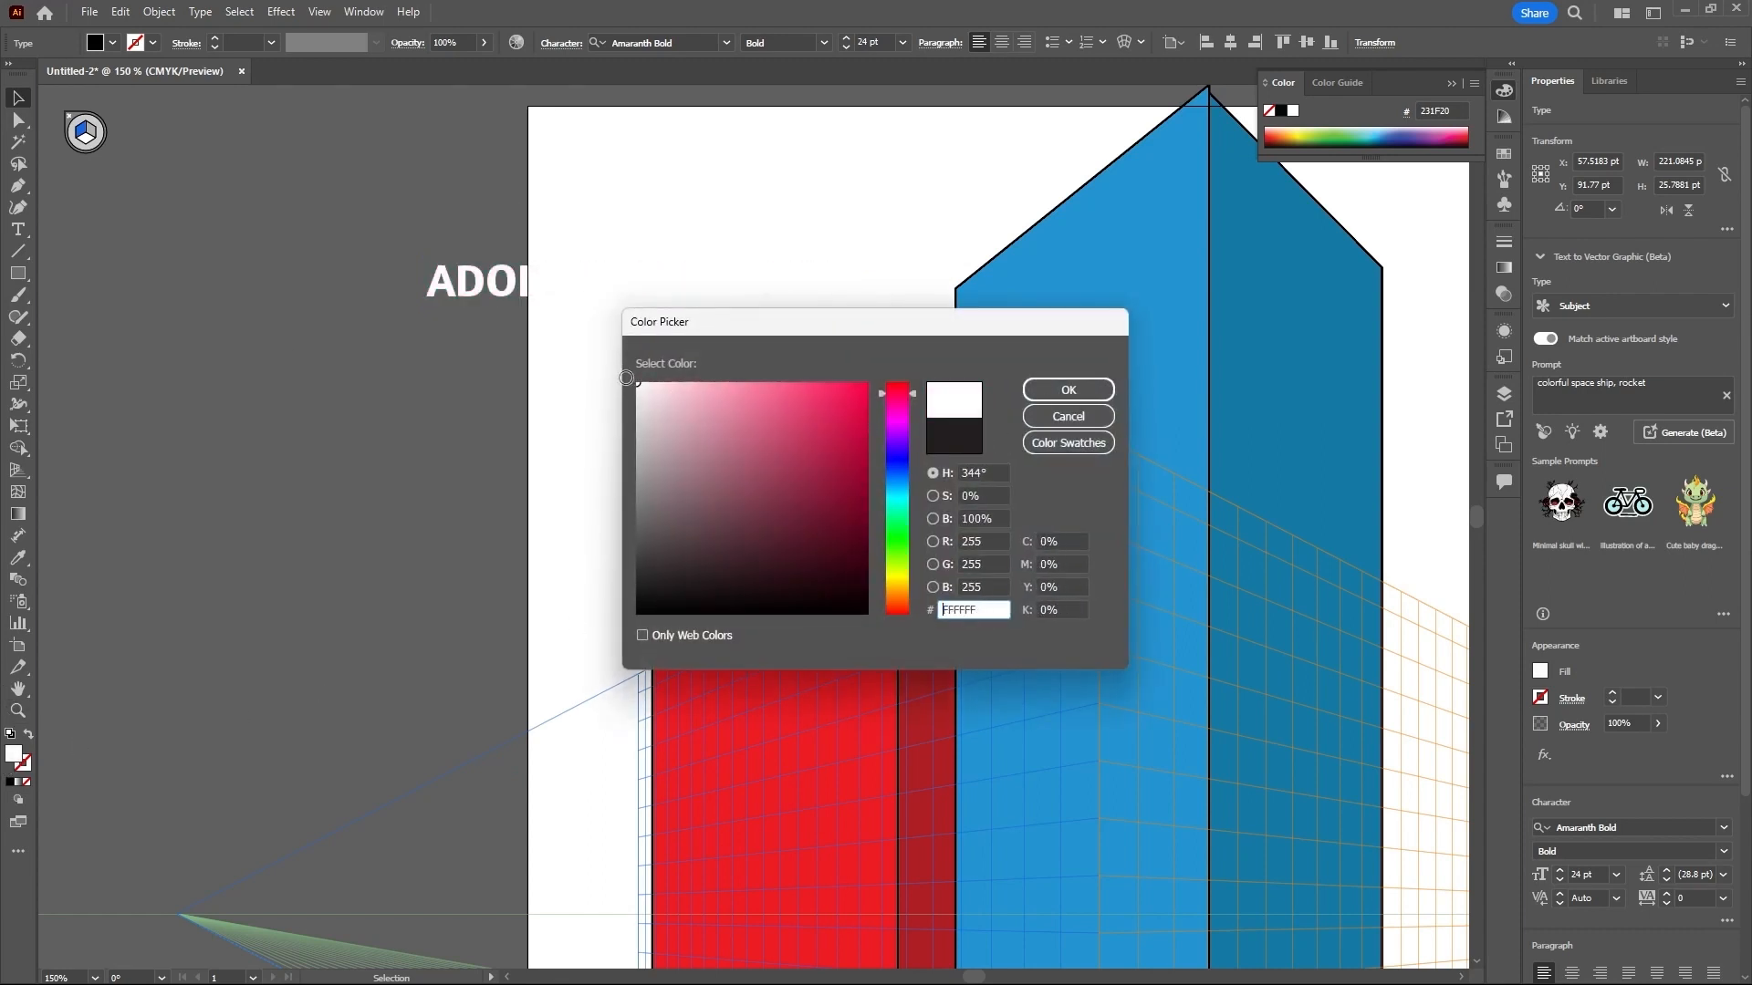
pyautogui.click(1068, 390)
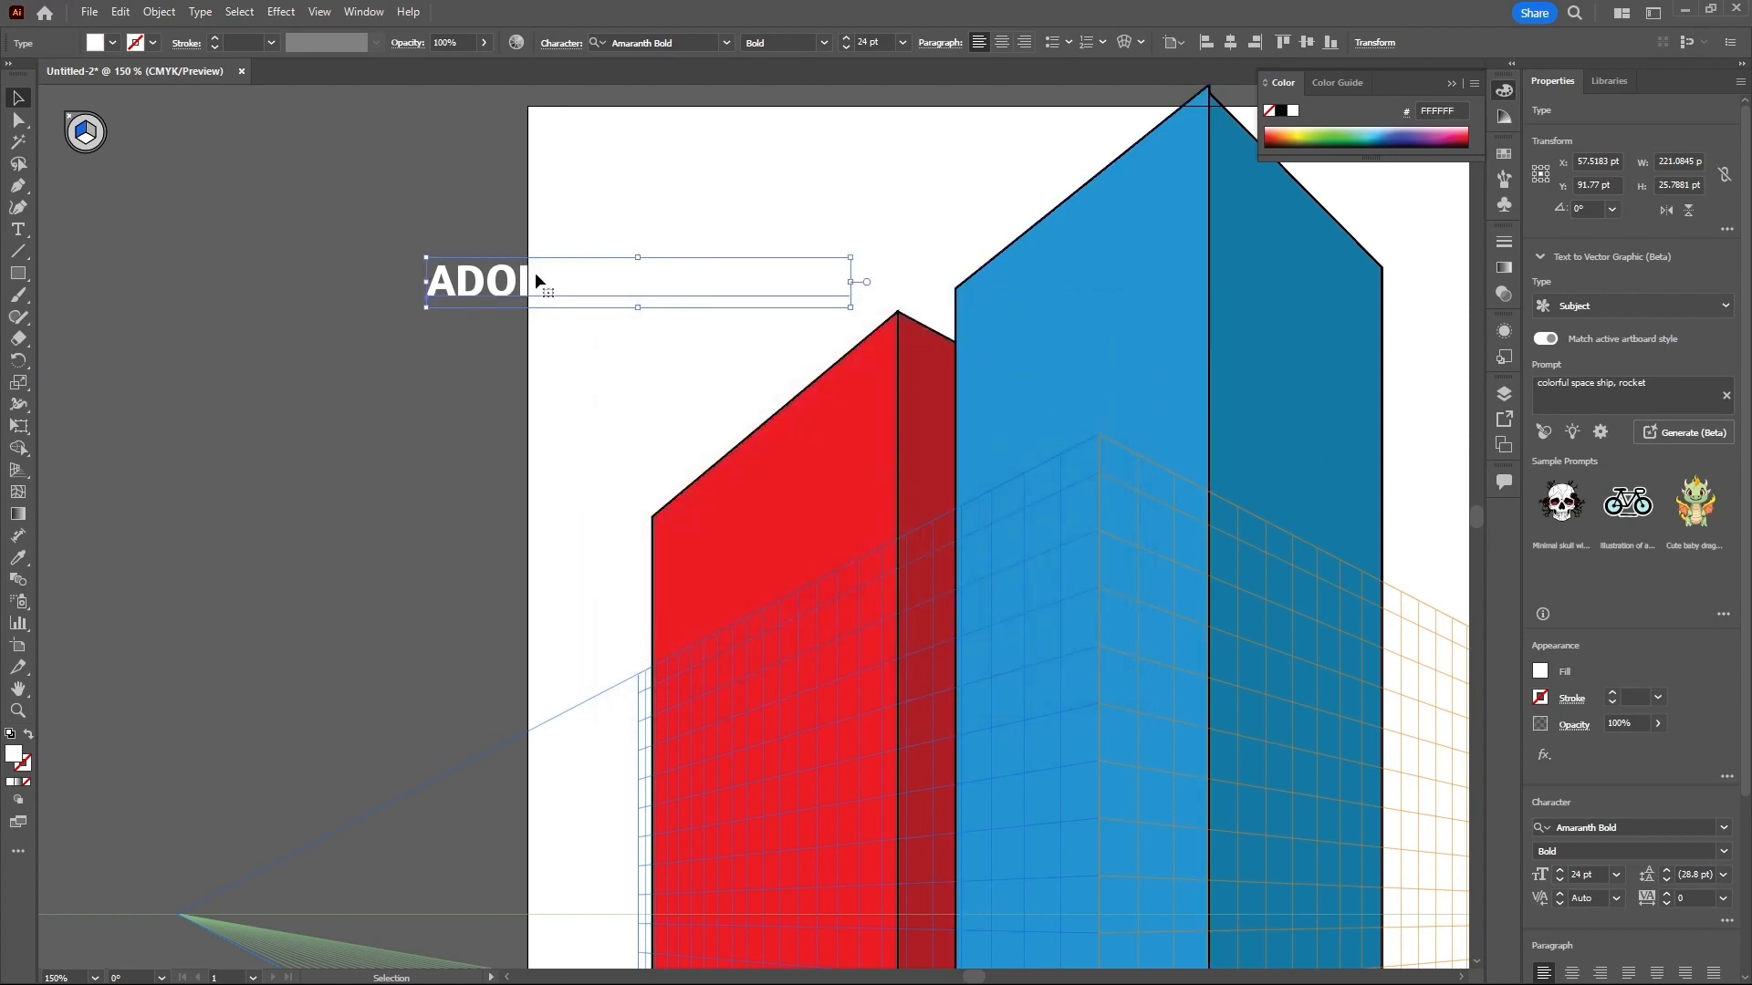
pyautogui.moveTo(468, 283); pyautogui.dragTo(261, 281)
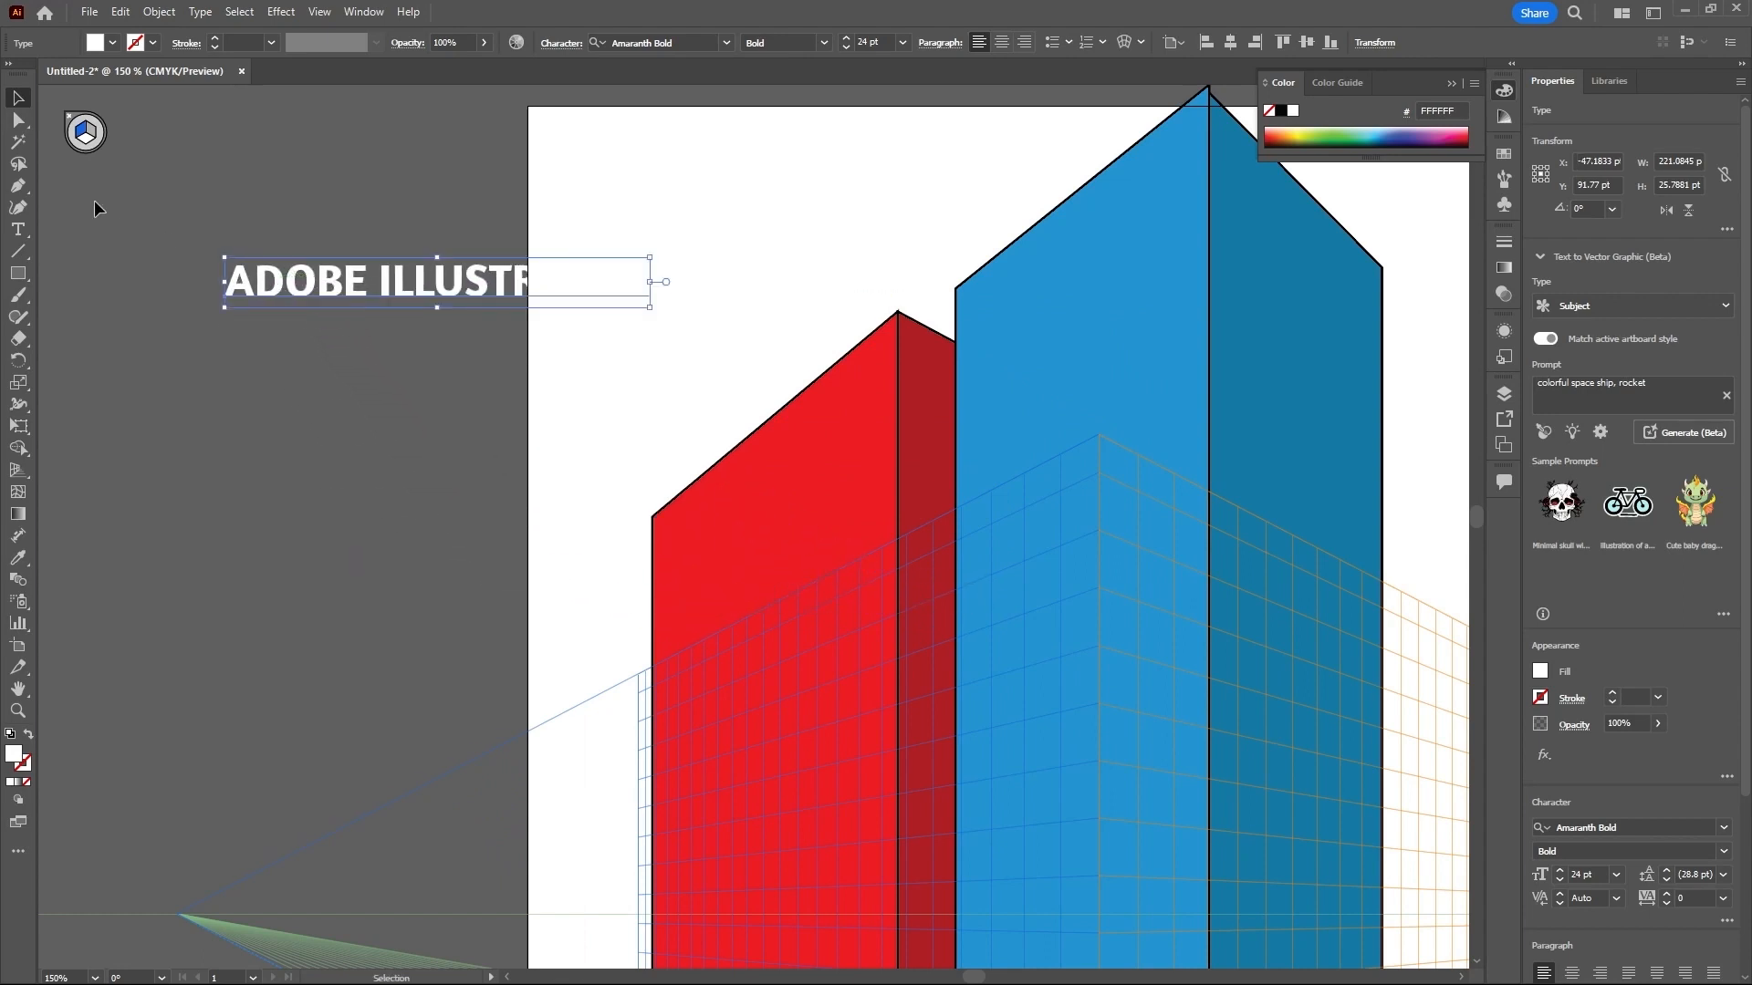
# - With the left grid plane active, attach the "ADOBE ILLUSTRATOR" text in perspective to the red building's left face using Perspective Selection
pyautogui.click(84, 133)
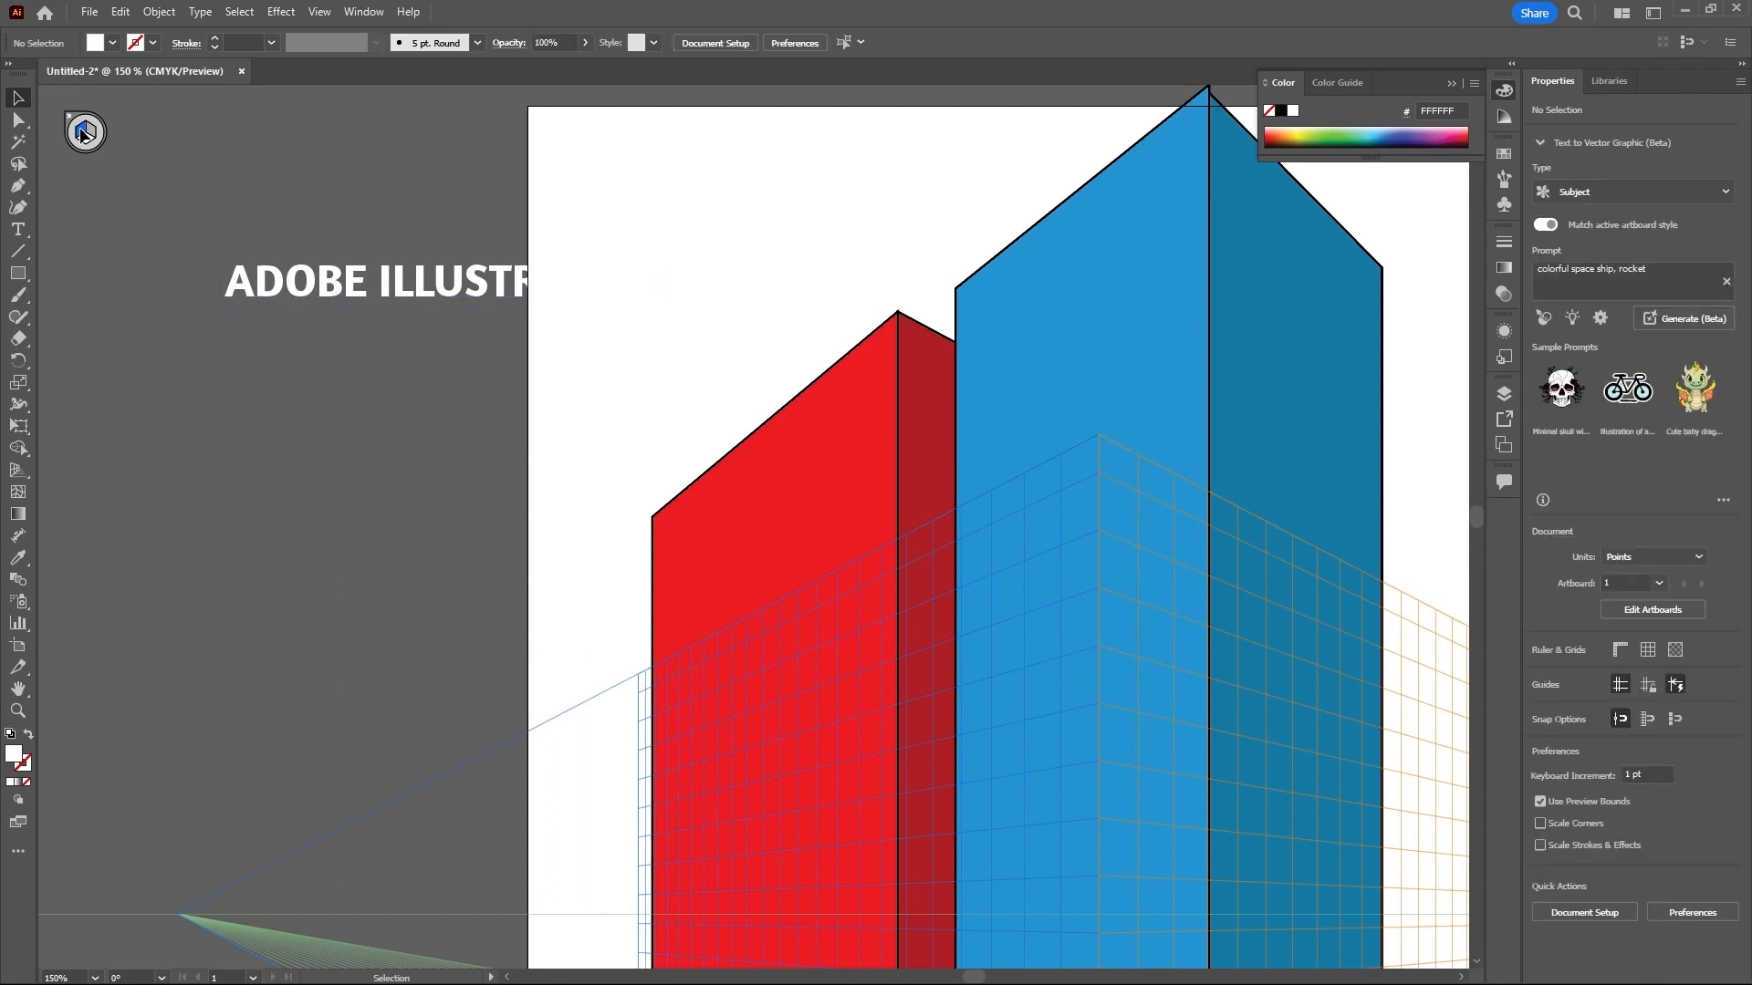
pyautogui.click(26, 472)
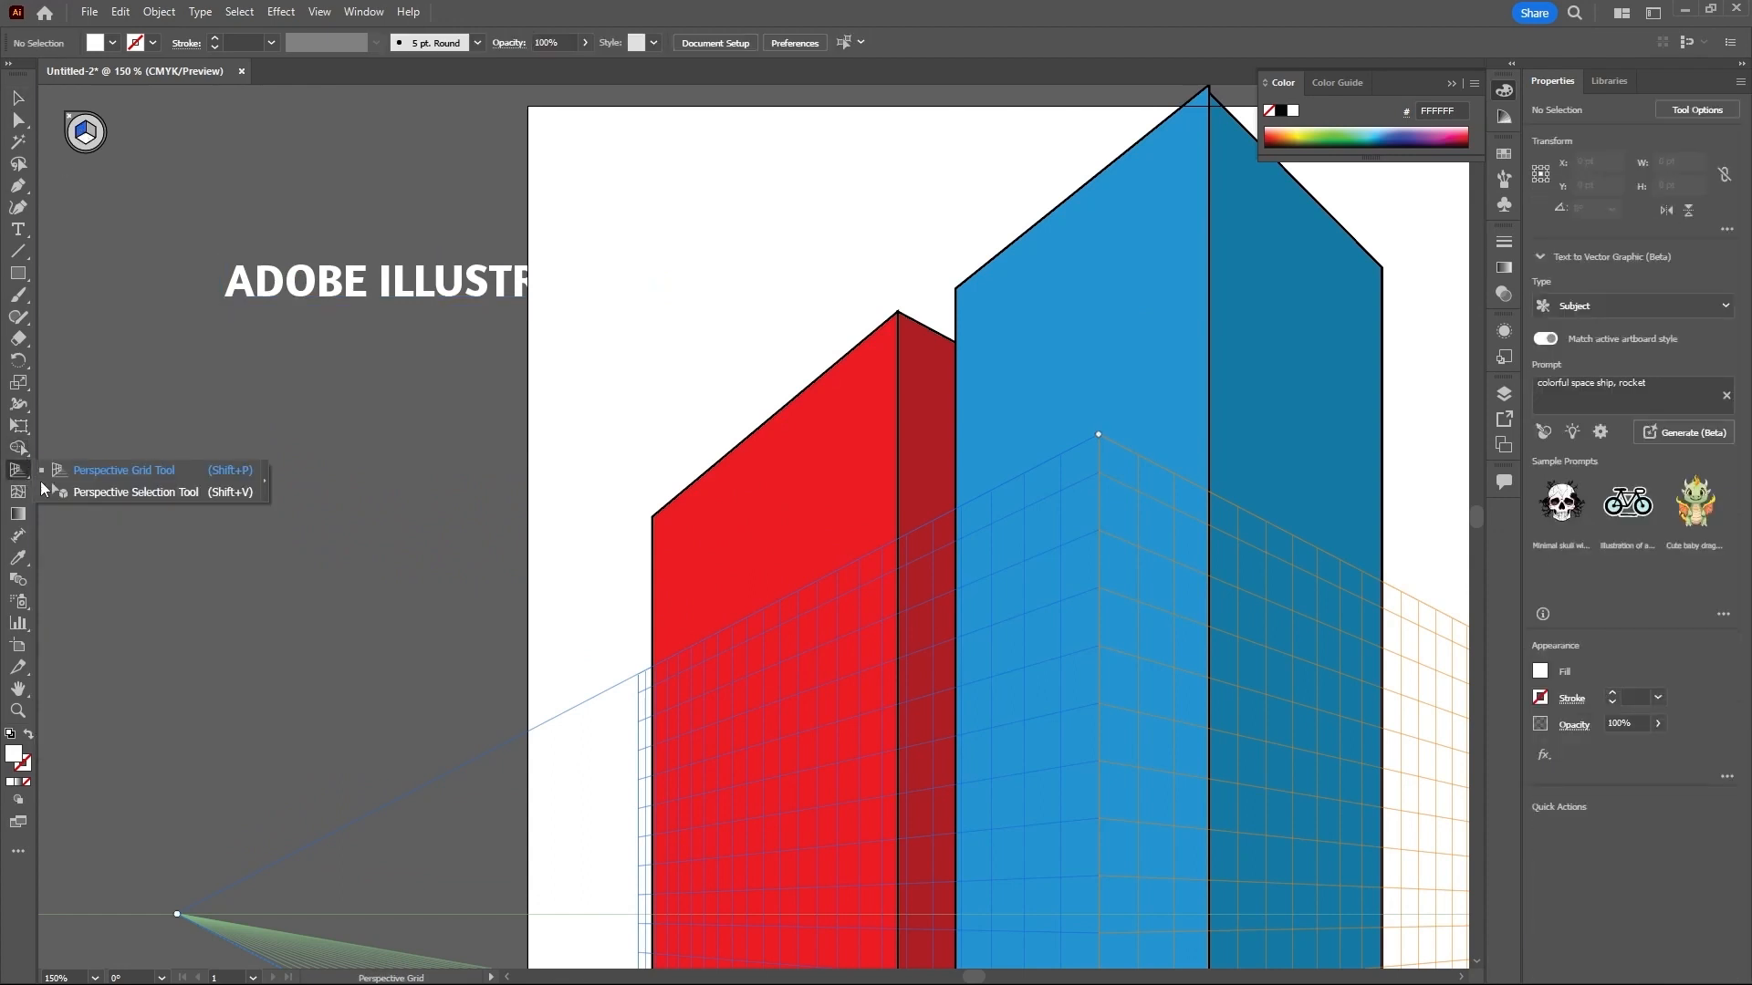
pyautogui.click(138, 493)
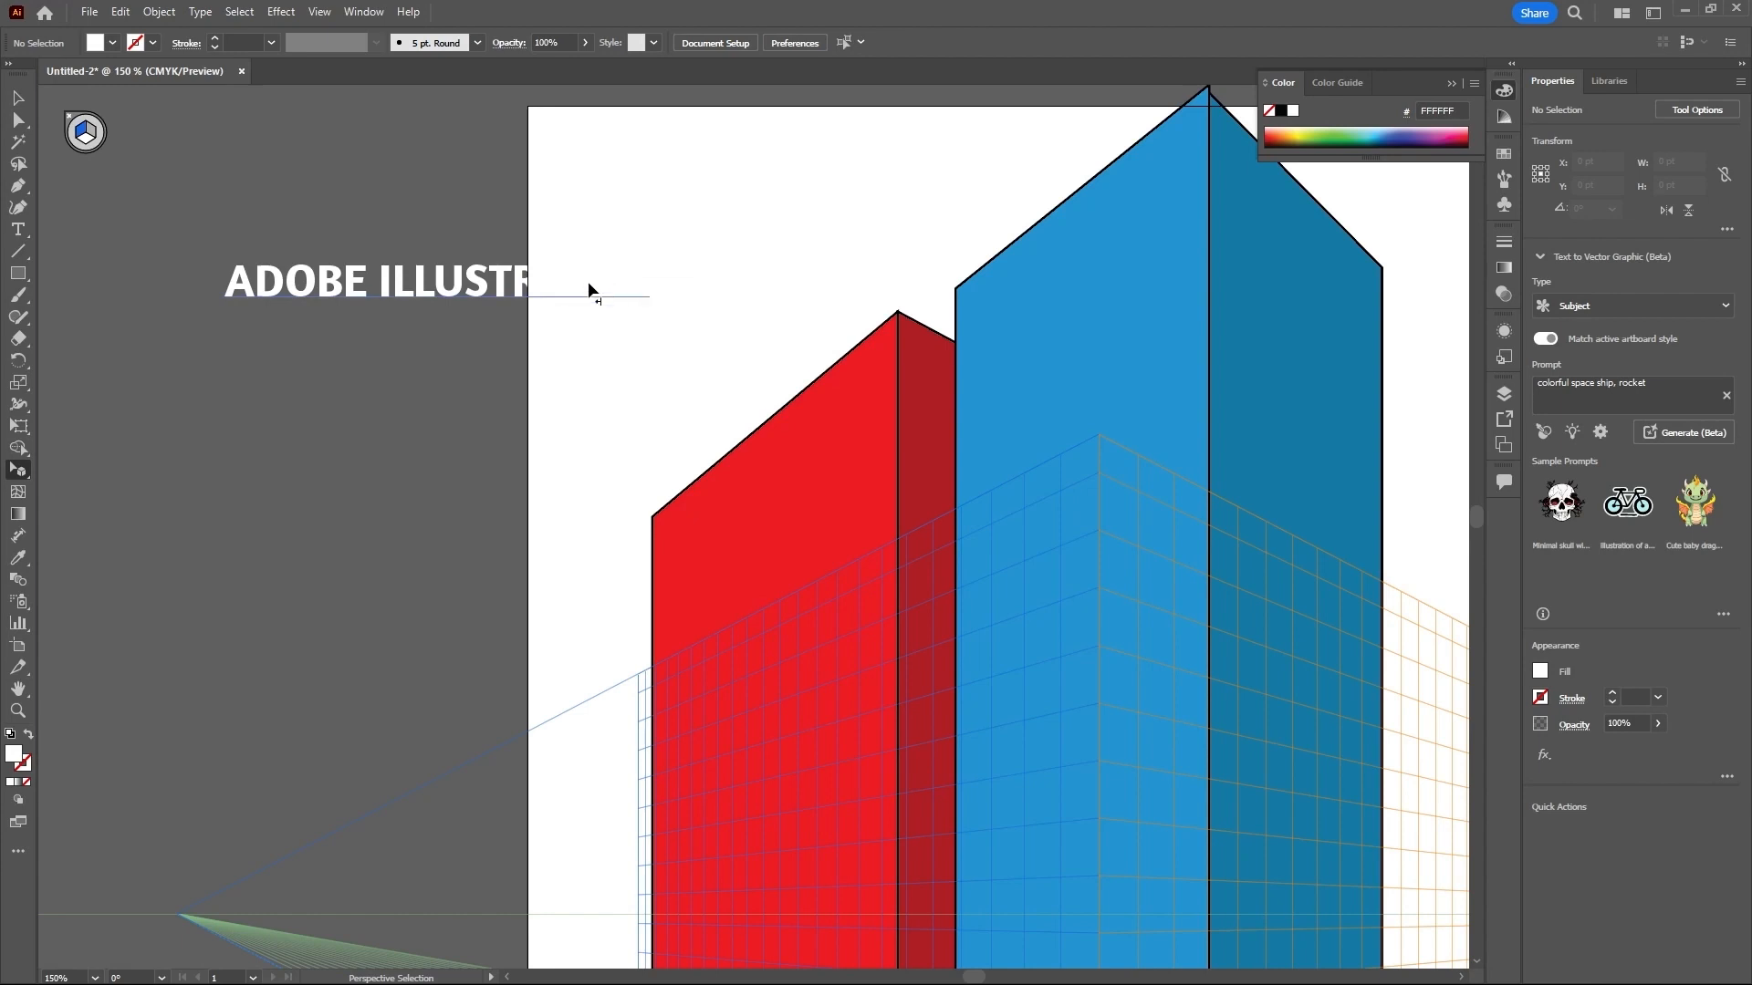
pyautogui.moveTo(633, 287); pyautogui.dragTo(792, 661)
pyautogui.scroll(-3, 783, 458)
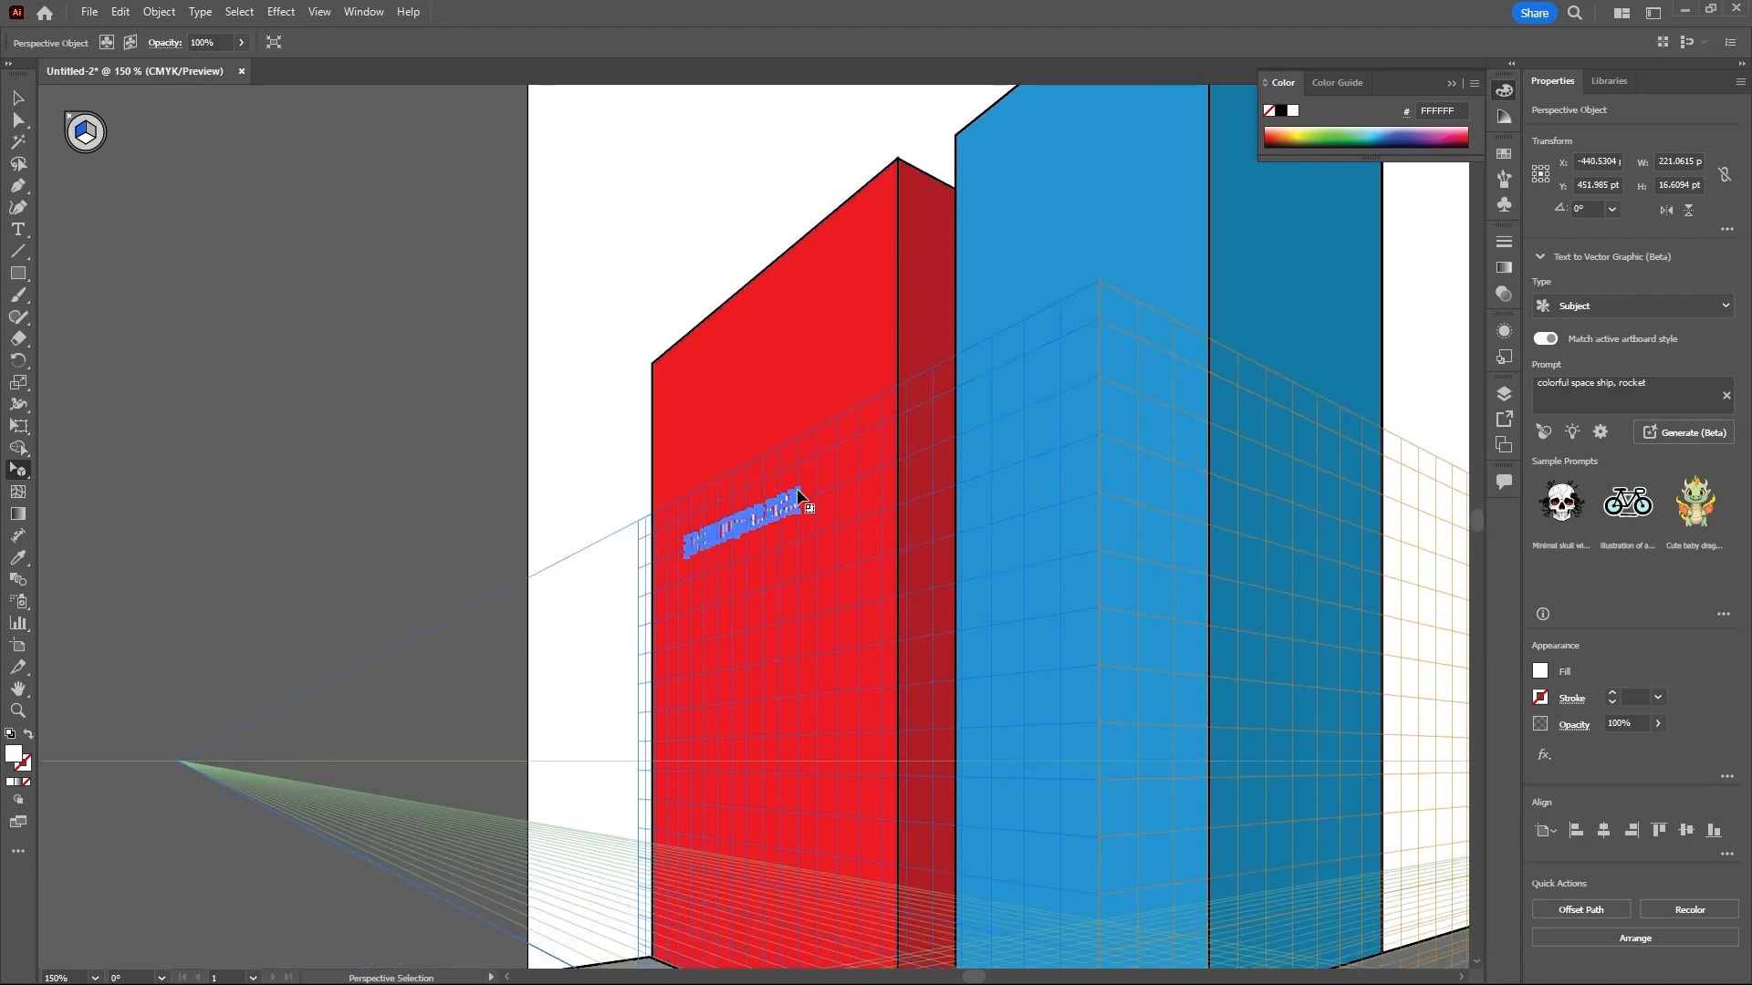
# - Enlarge the perspective text to about 339 × 117 pt and move it lower on the red building's left face
pyautogui.moveTo(799, 491); pyautogui.dragTo(878, 308)
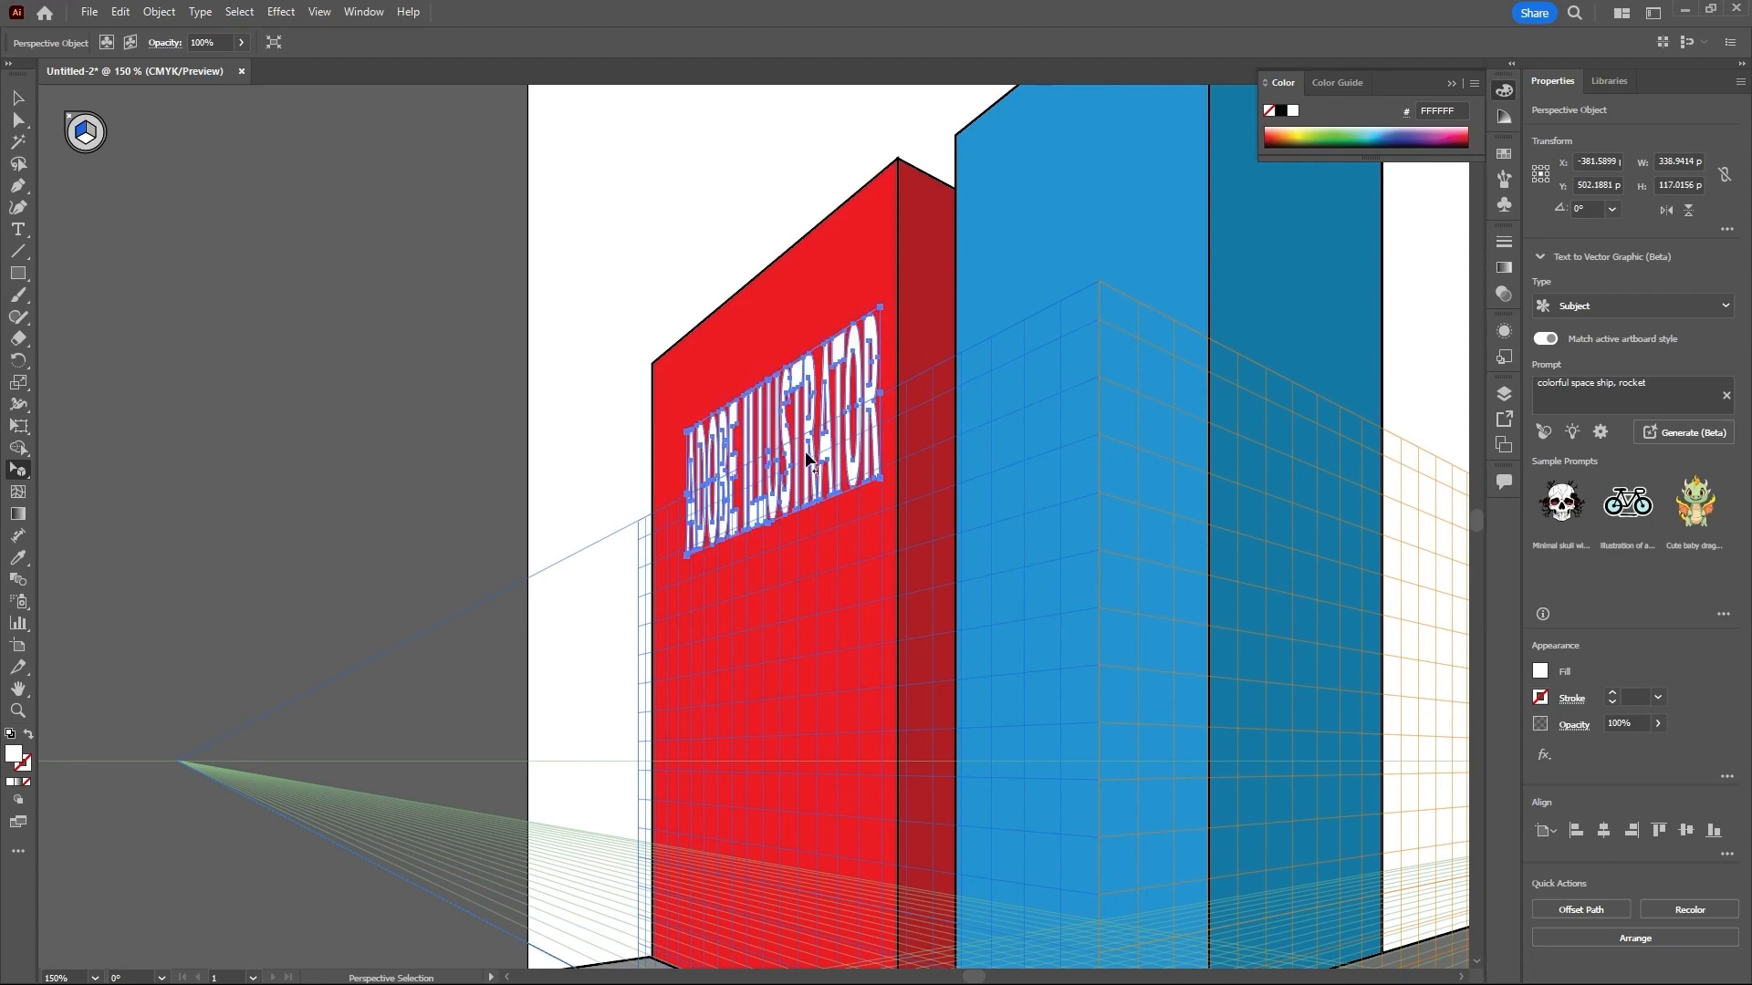
pyautogui.moveTo(807, 459); pyautogui.dragTo(818, 542)
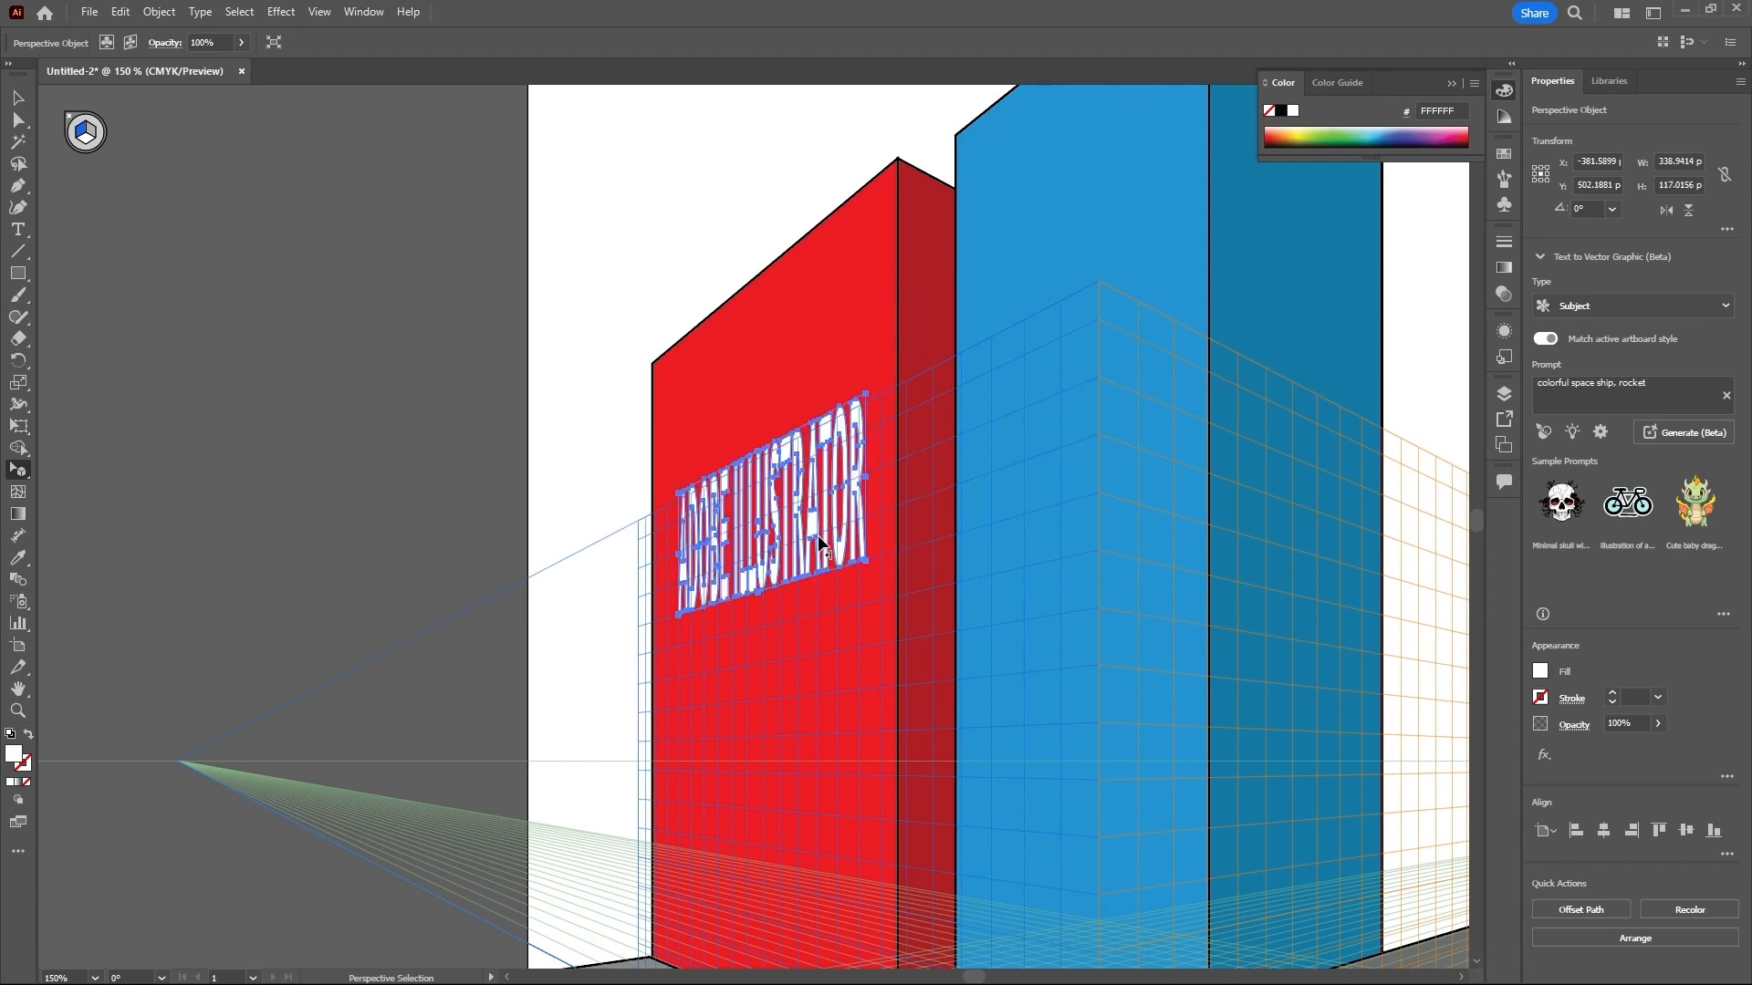
pyautogui.click(396, 285)
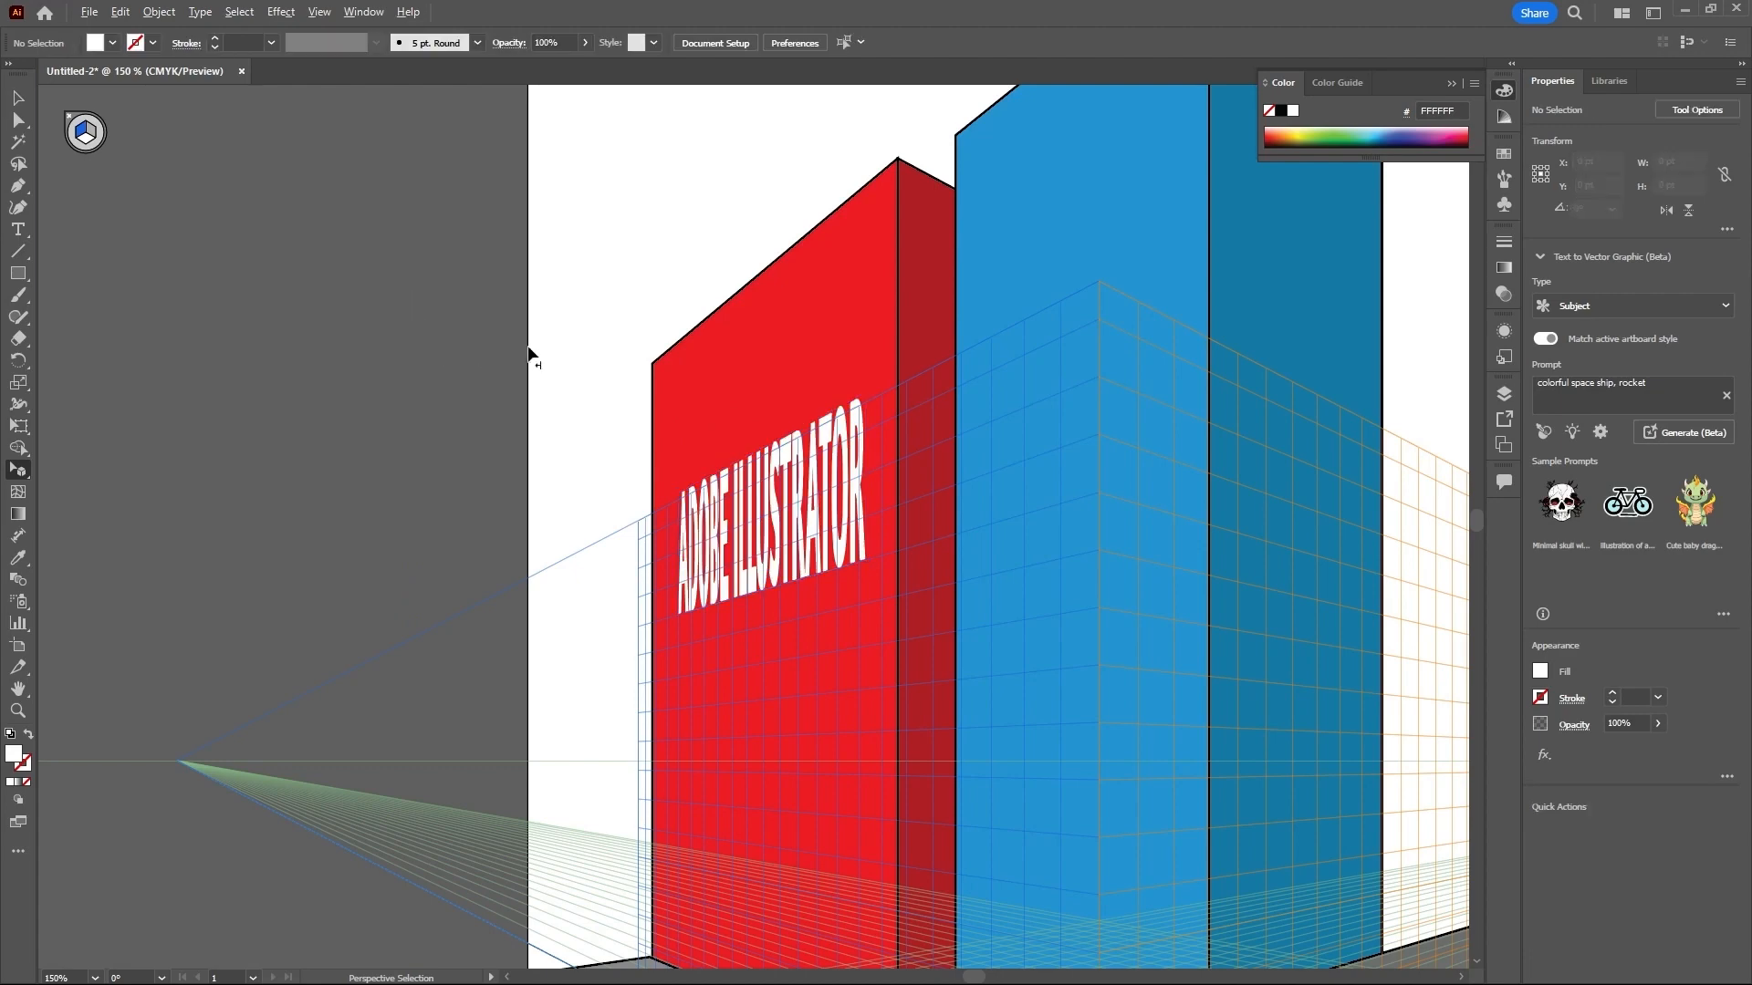
pyautogui.scroll(-4, 526, 350)
pyautogui.scroll(2, 582, 353)
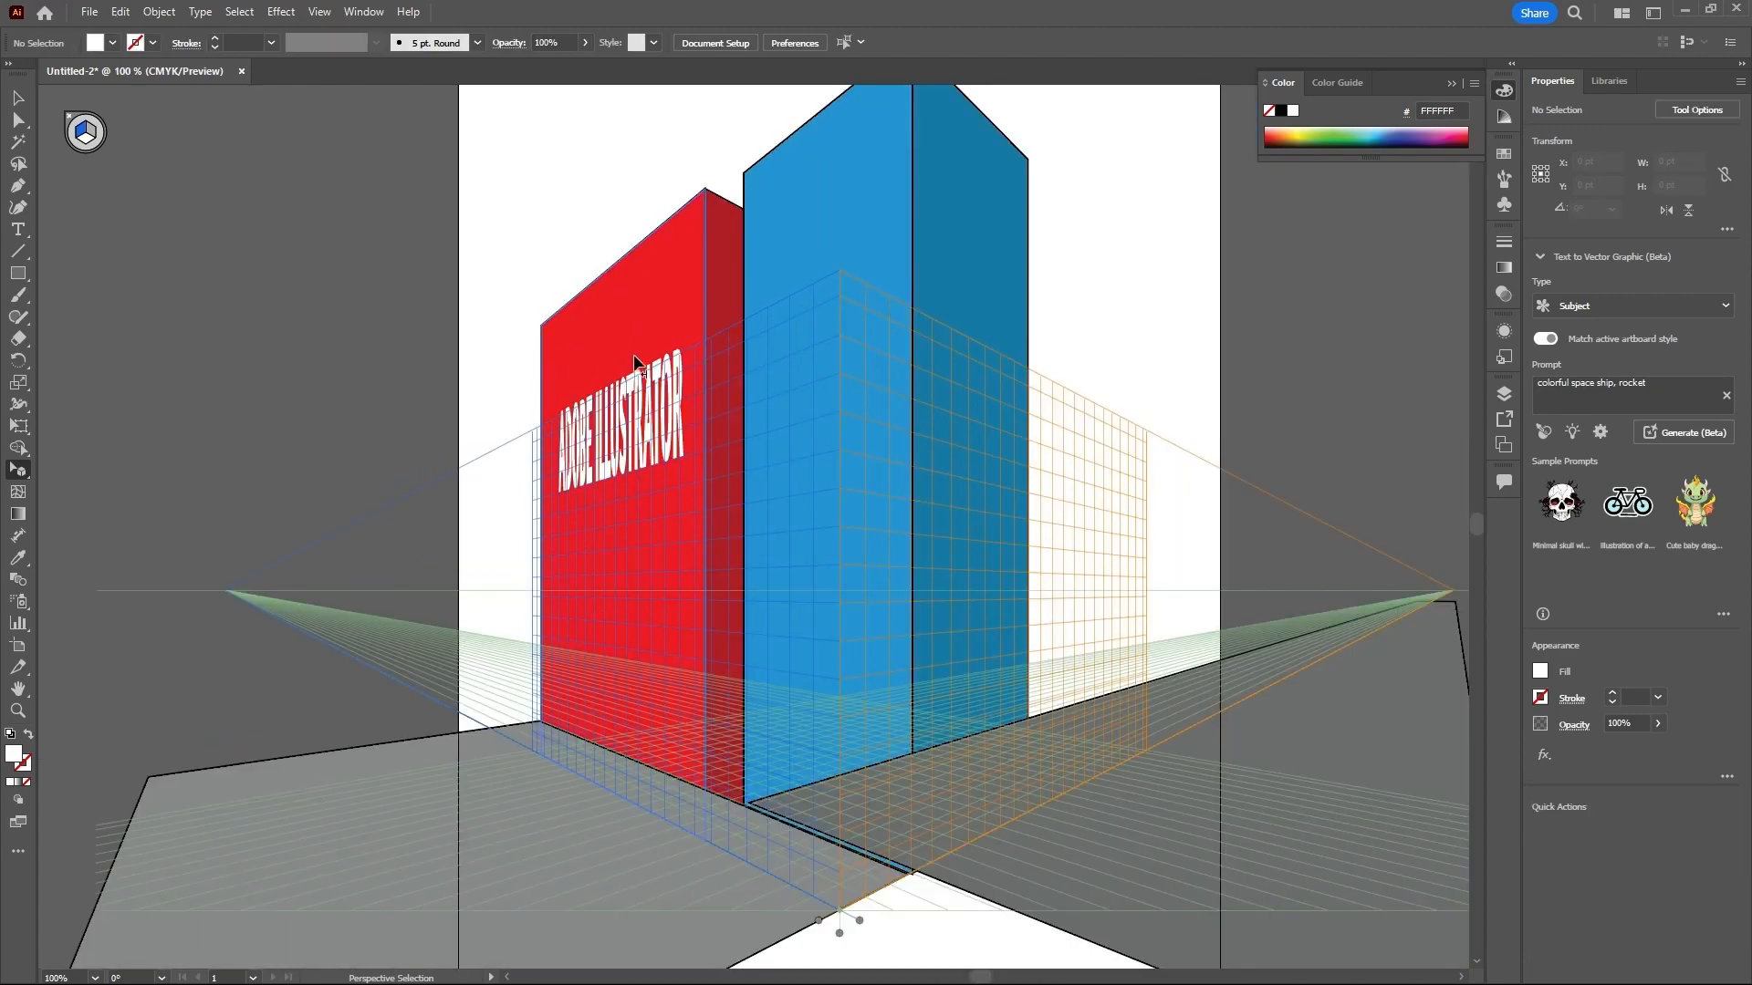
pyautogui.scroll(-1, 716, 385)
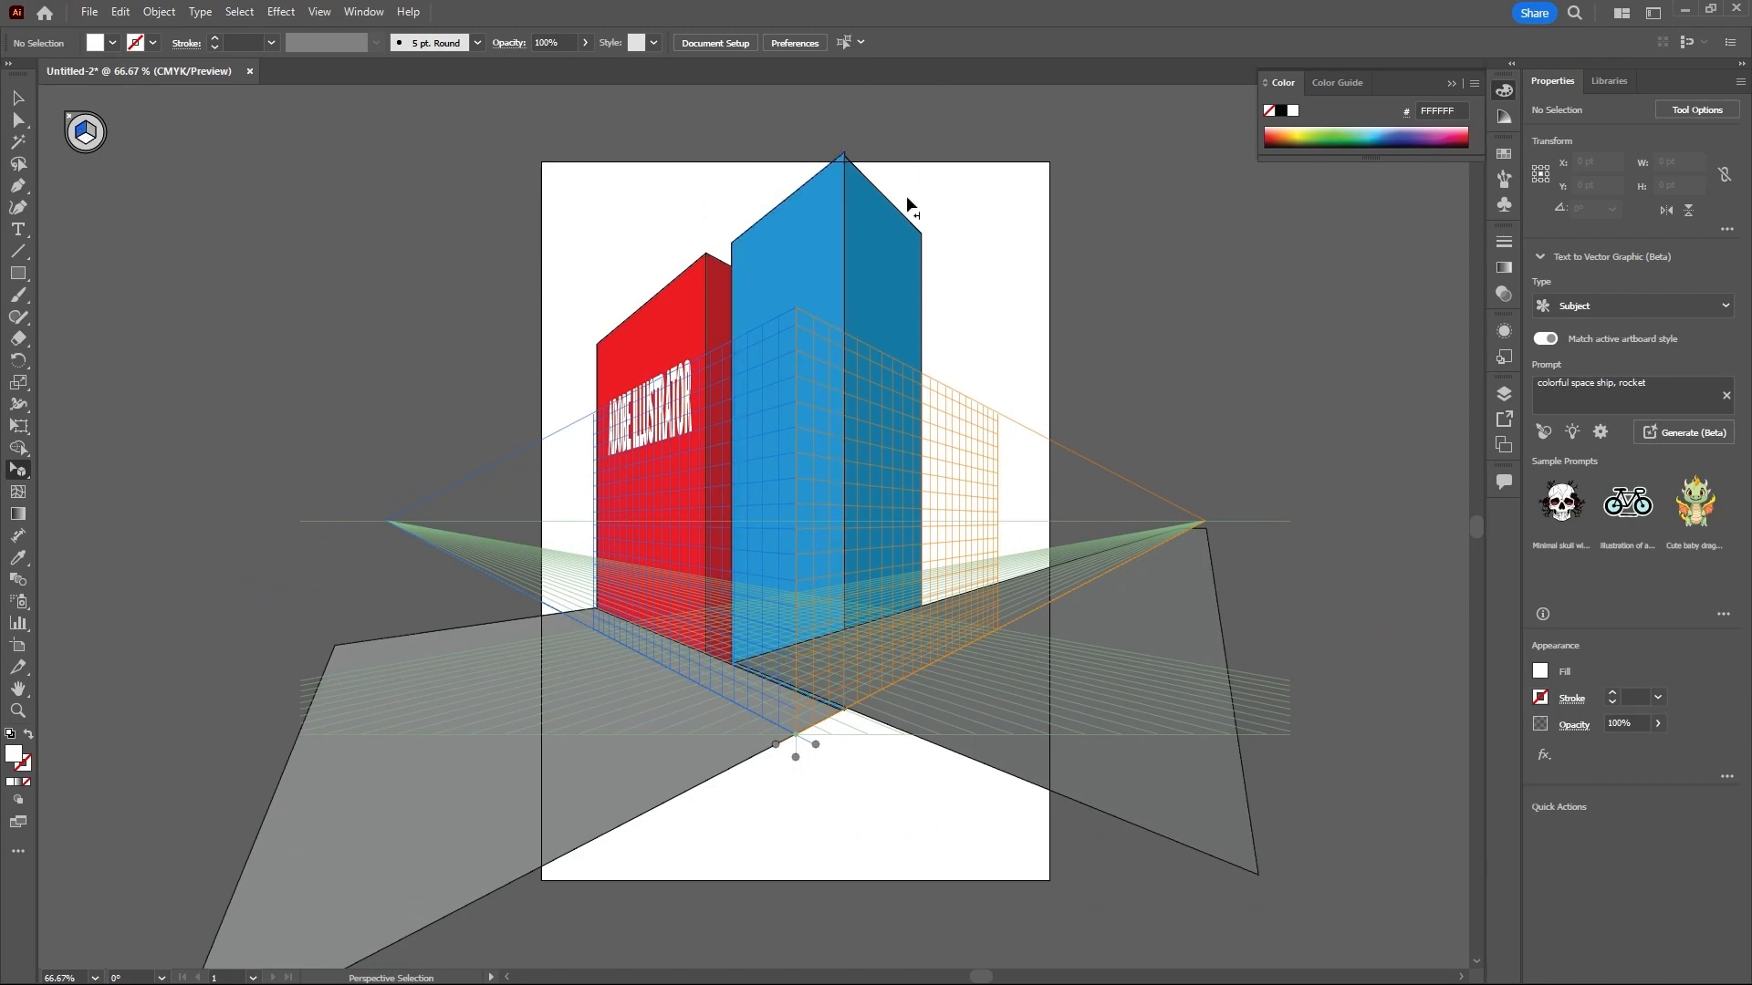
# - Place the Trees 1 symbol from the Nature symbol library beside the artboard, left of the red building
pyautogui.click(1505, 206)
pyautogui.click(1280, 253)
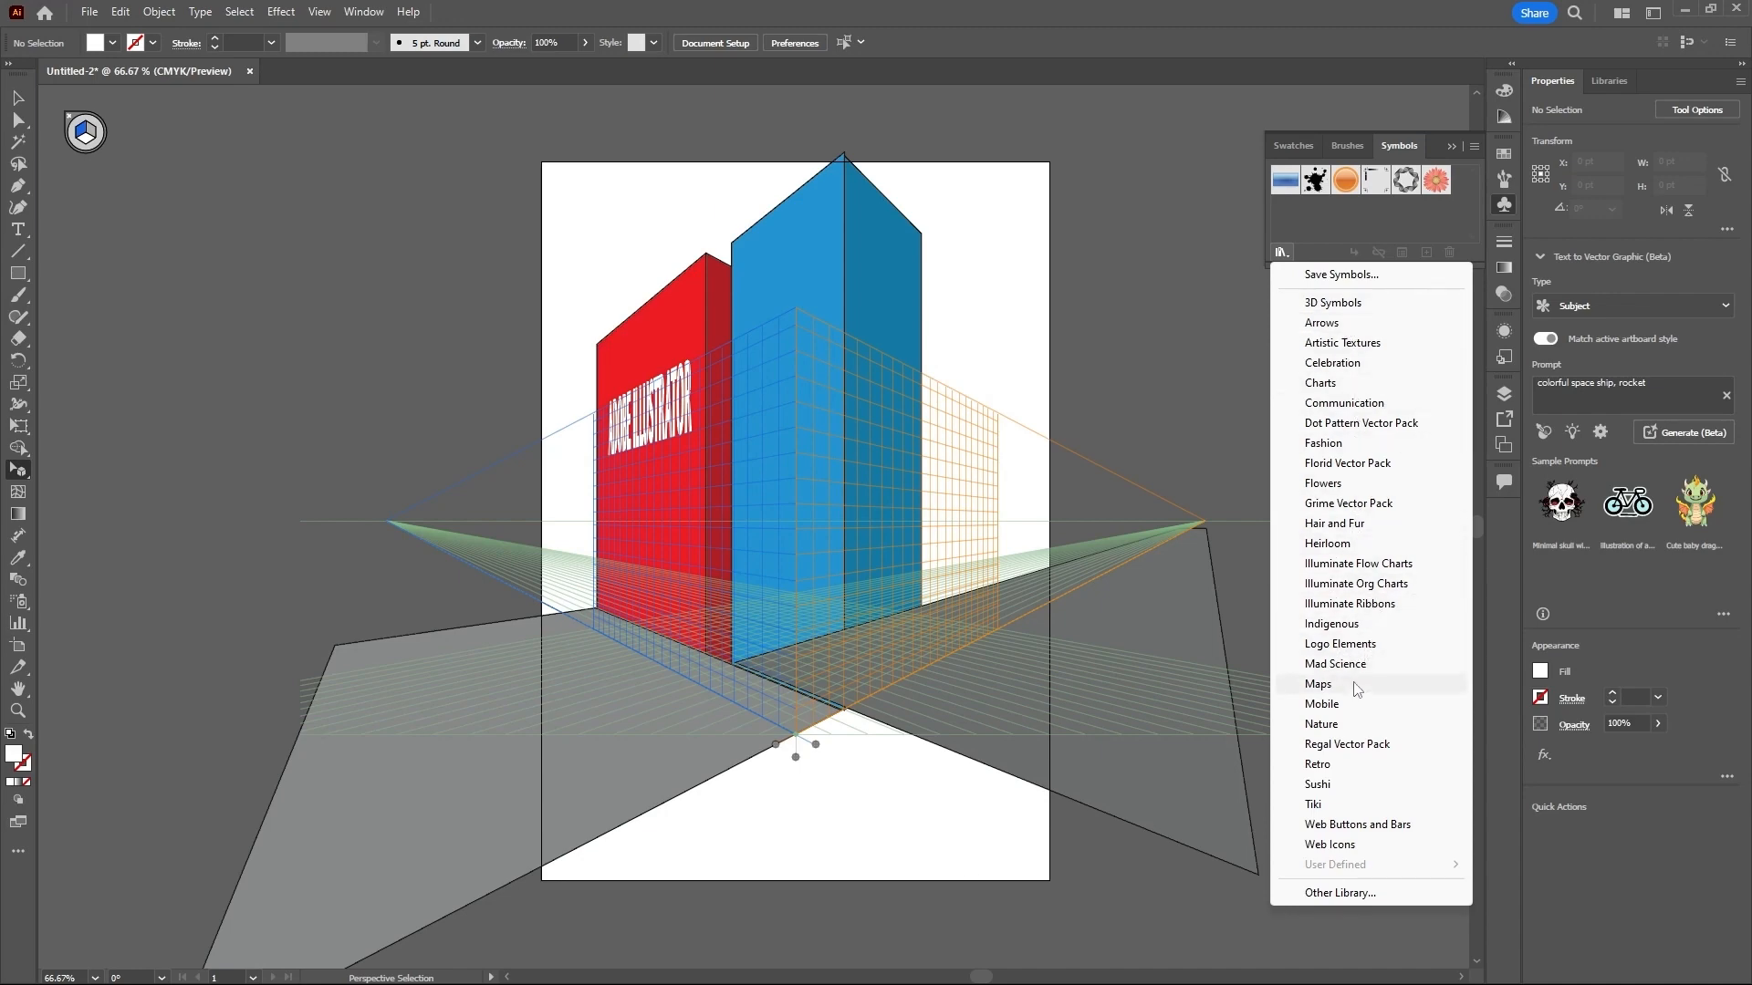
pyautogui.click(1338, 725)
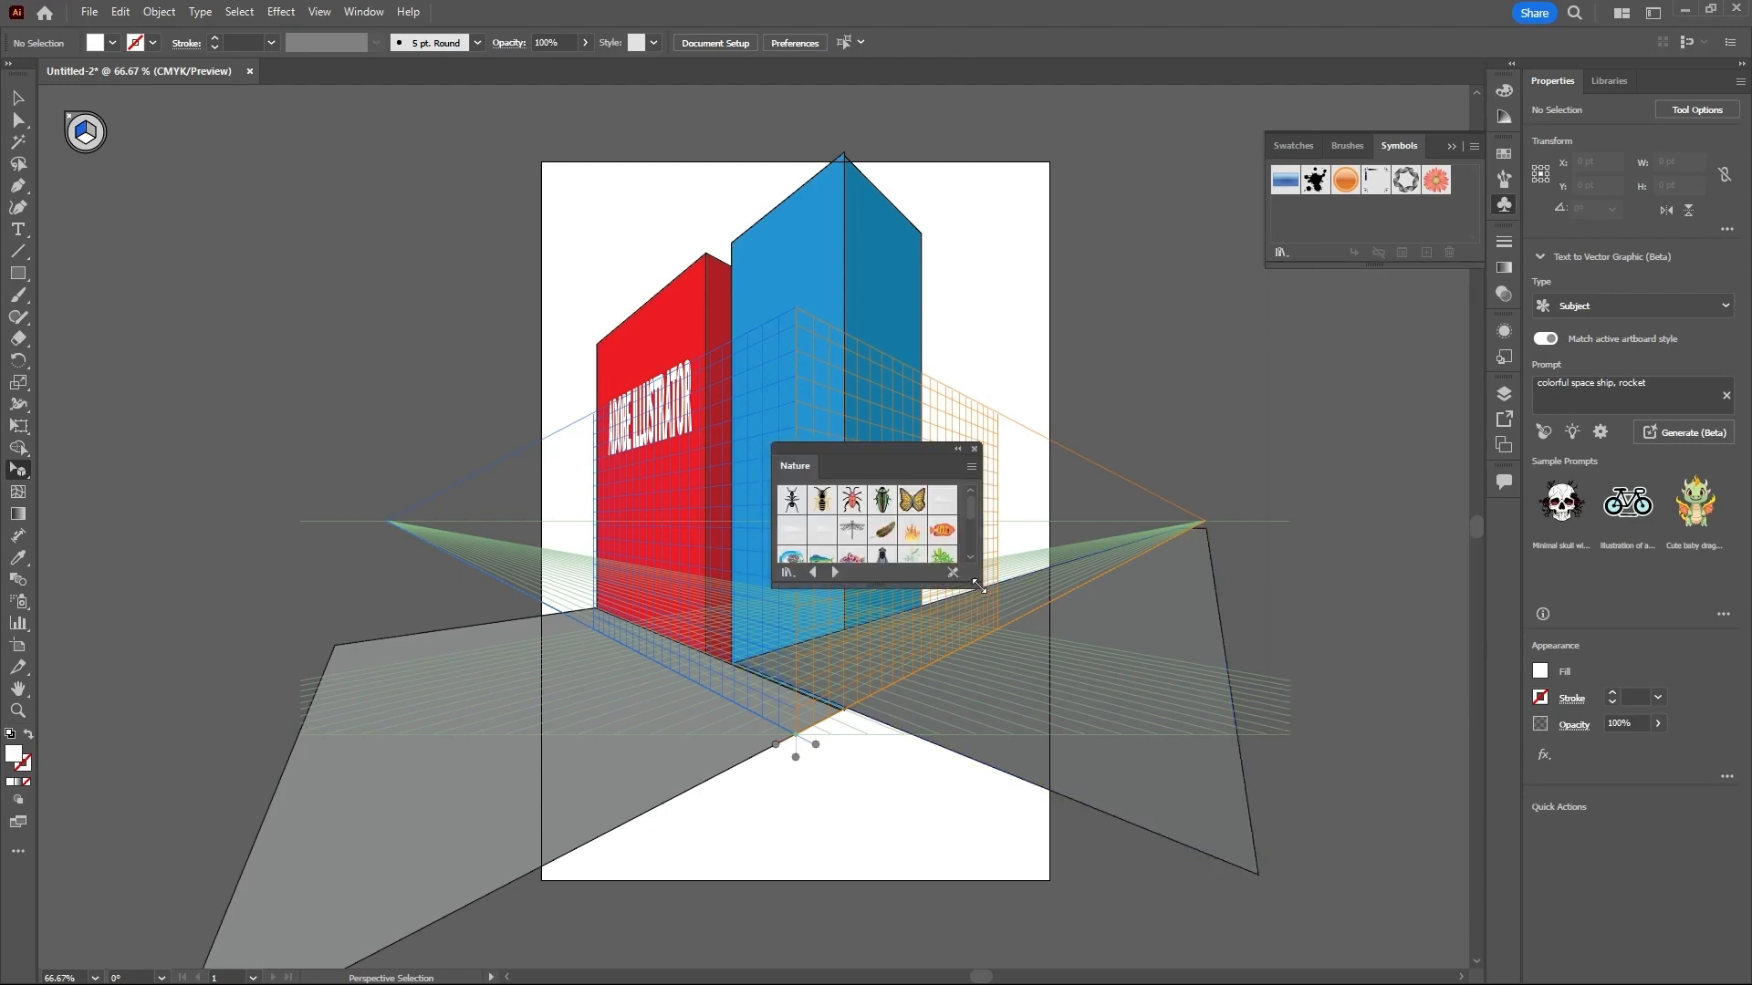
pyautogui.moveTo(978, 586); pyautogui.dragTo(1117, 729)
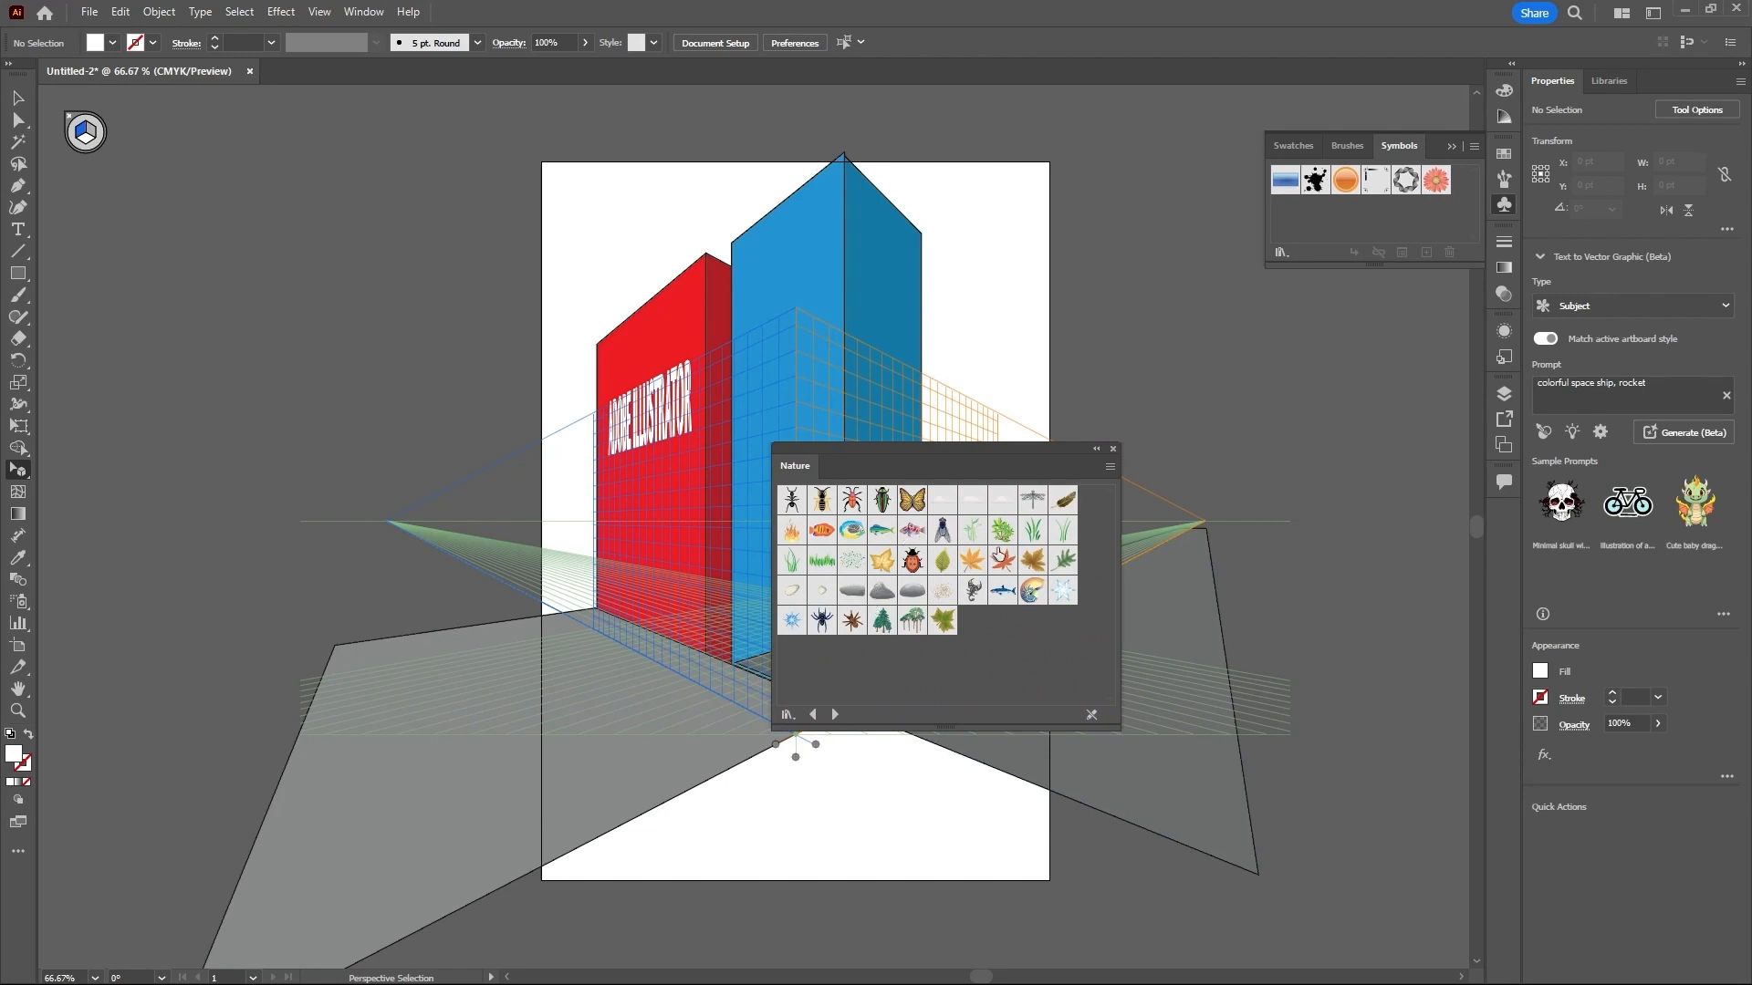
pyautogui.moveTo(883, 627); pyautogui.dragTo(477, 501)
pyautogui.moveTo(428, 417); pyautogui.dragTo(429, 416)
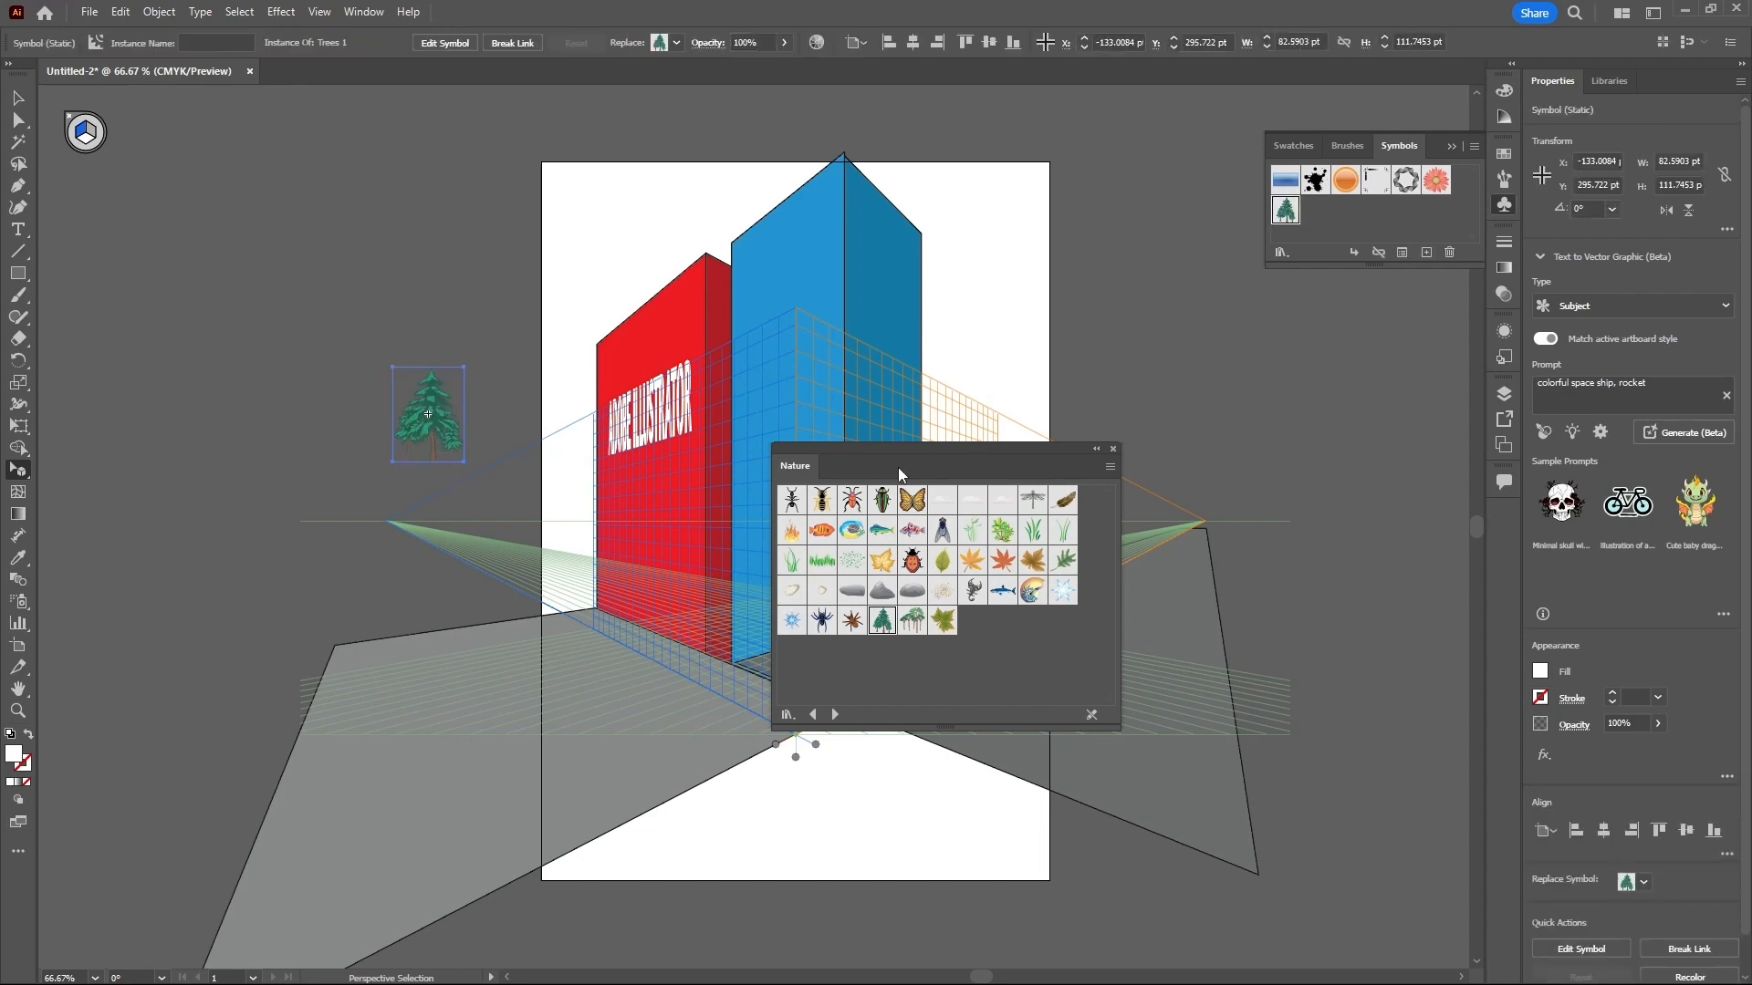
pyautogui.click(1112, 448)
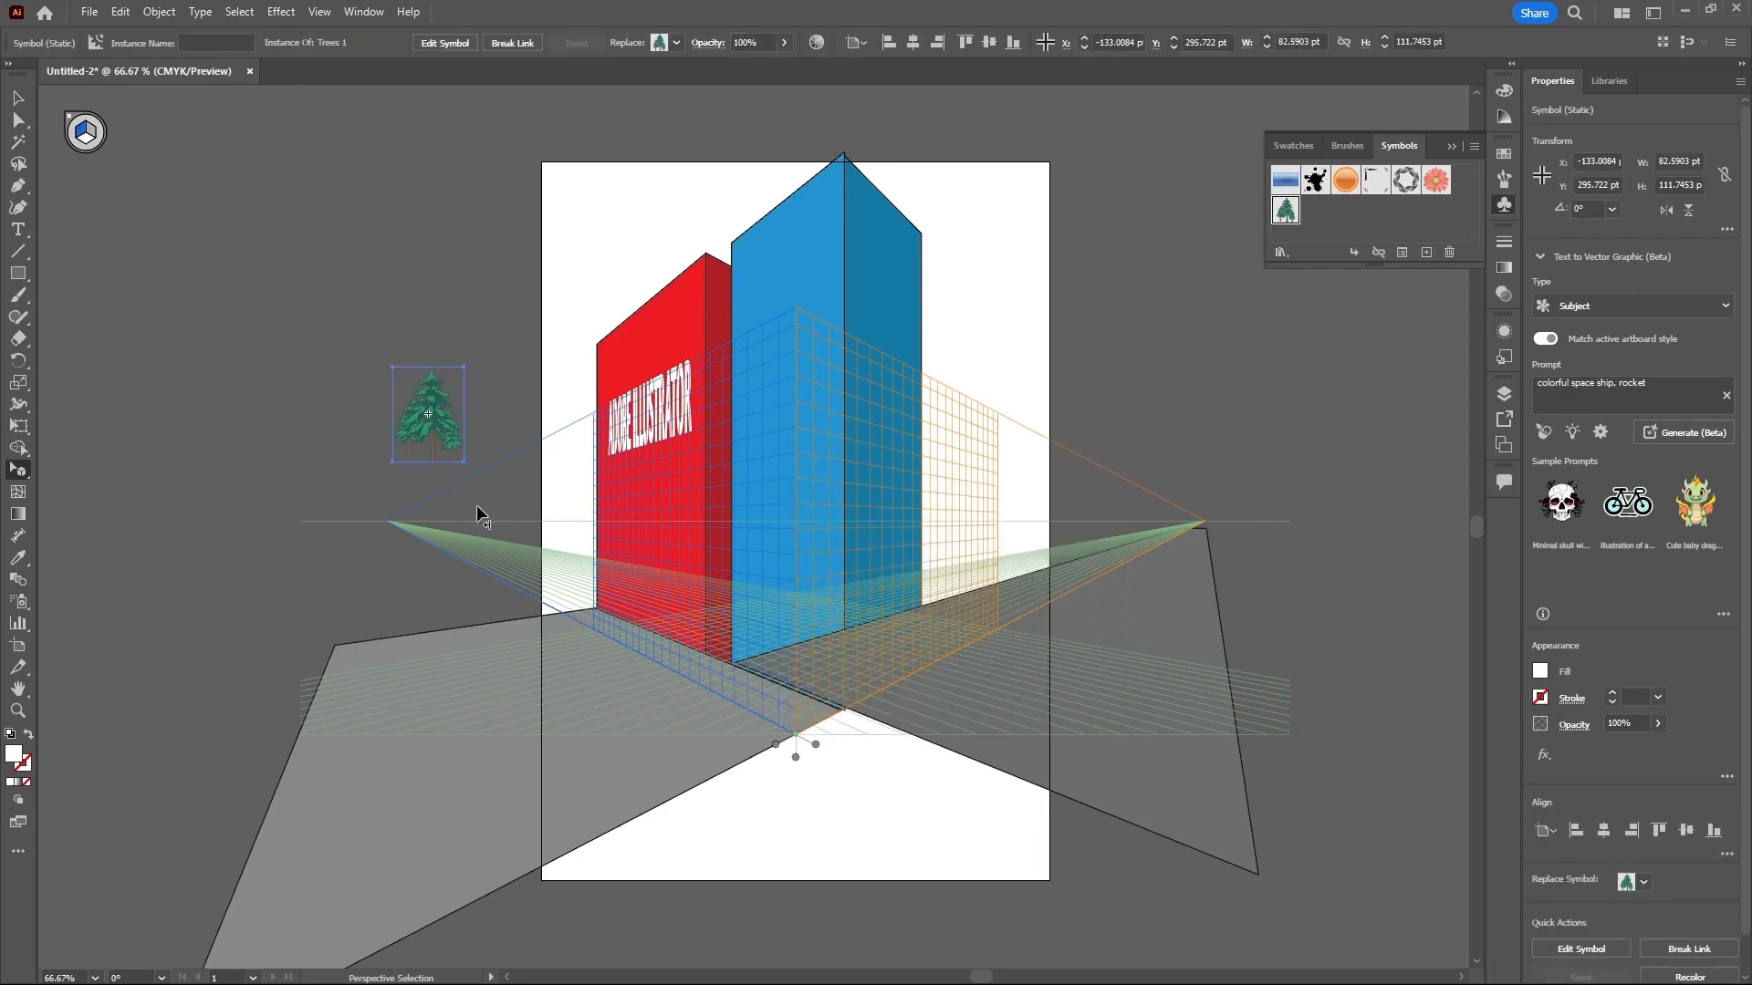
# - Attach the tree to the left grid plane, enlarge it to about 422 × 383 pt and set it at the red building's outer base corner
pyautogui.moveTo(453, 450); pyautogui.dragTo(617, 523)
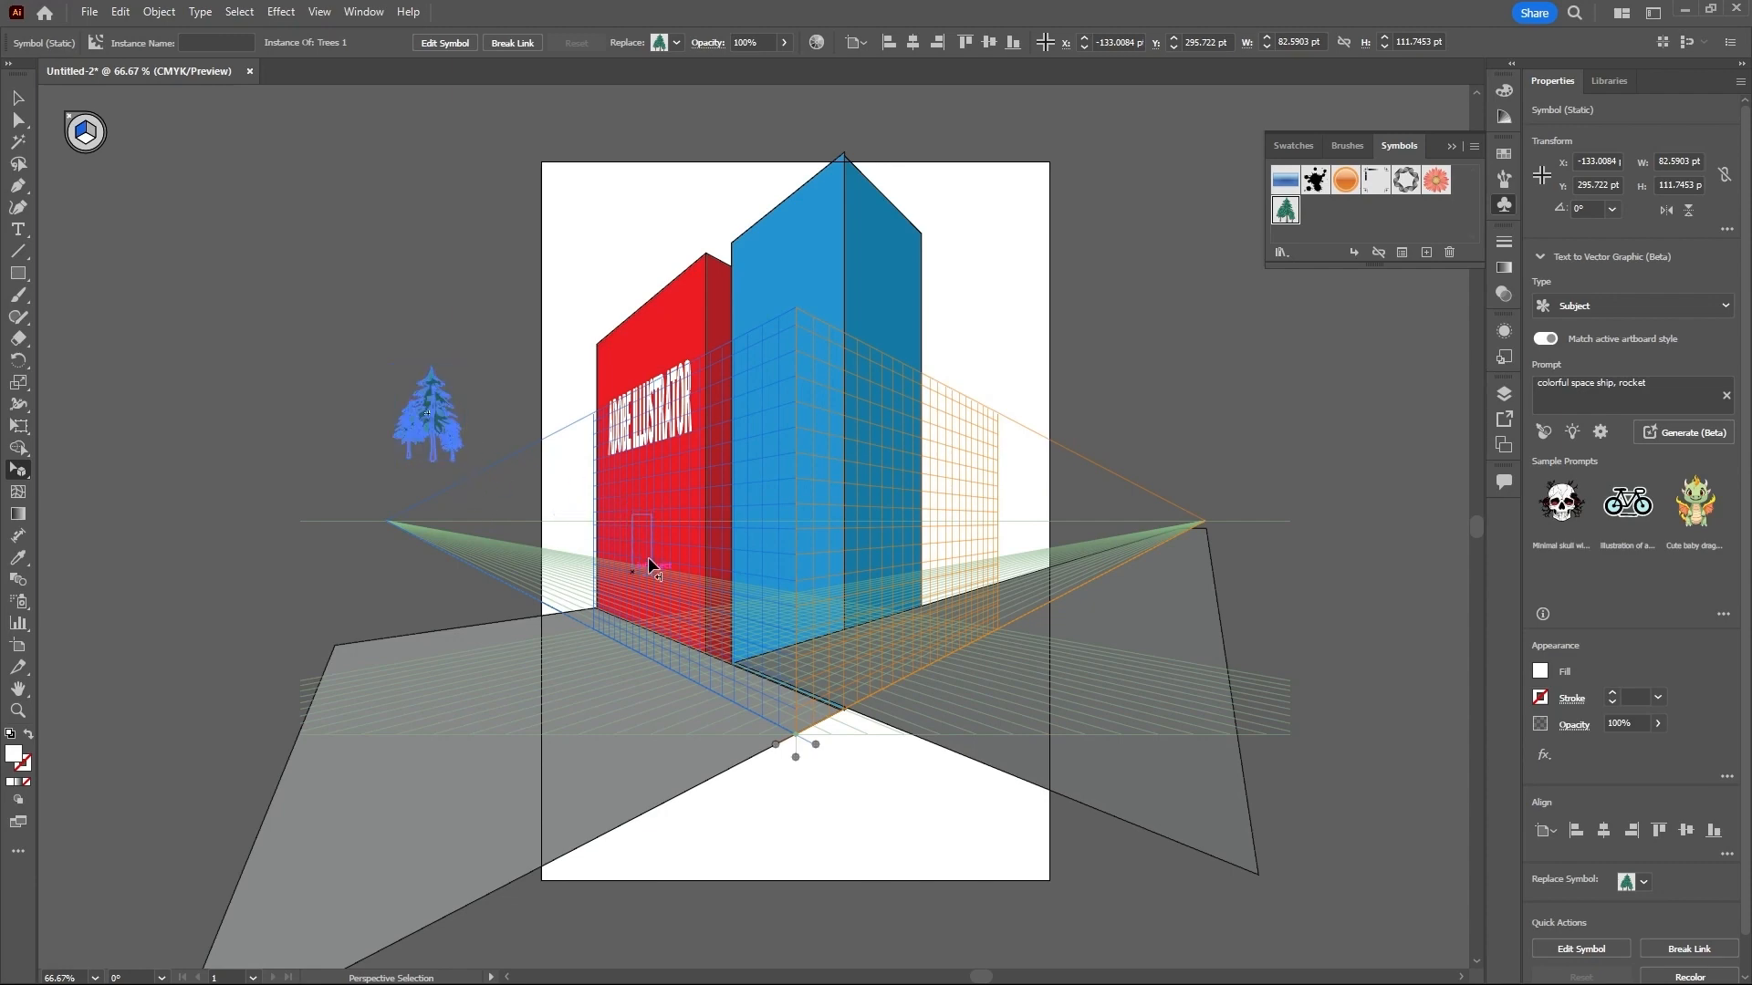
pyautogui.moveTo(606, 622); pyautogui.dragTo(699, 435)
pyautogui.moveTo(639, 554); pyautogui.dragTo(584, 561)
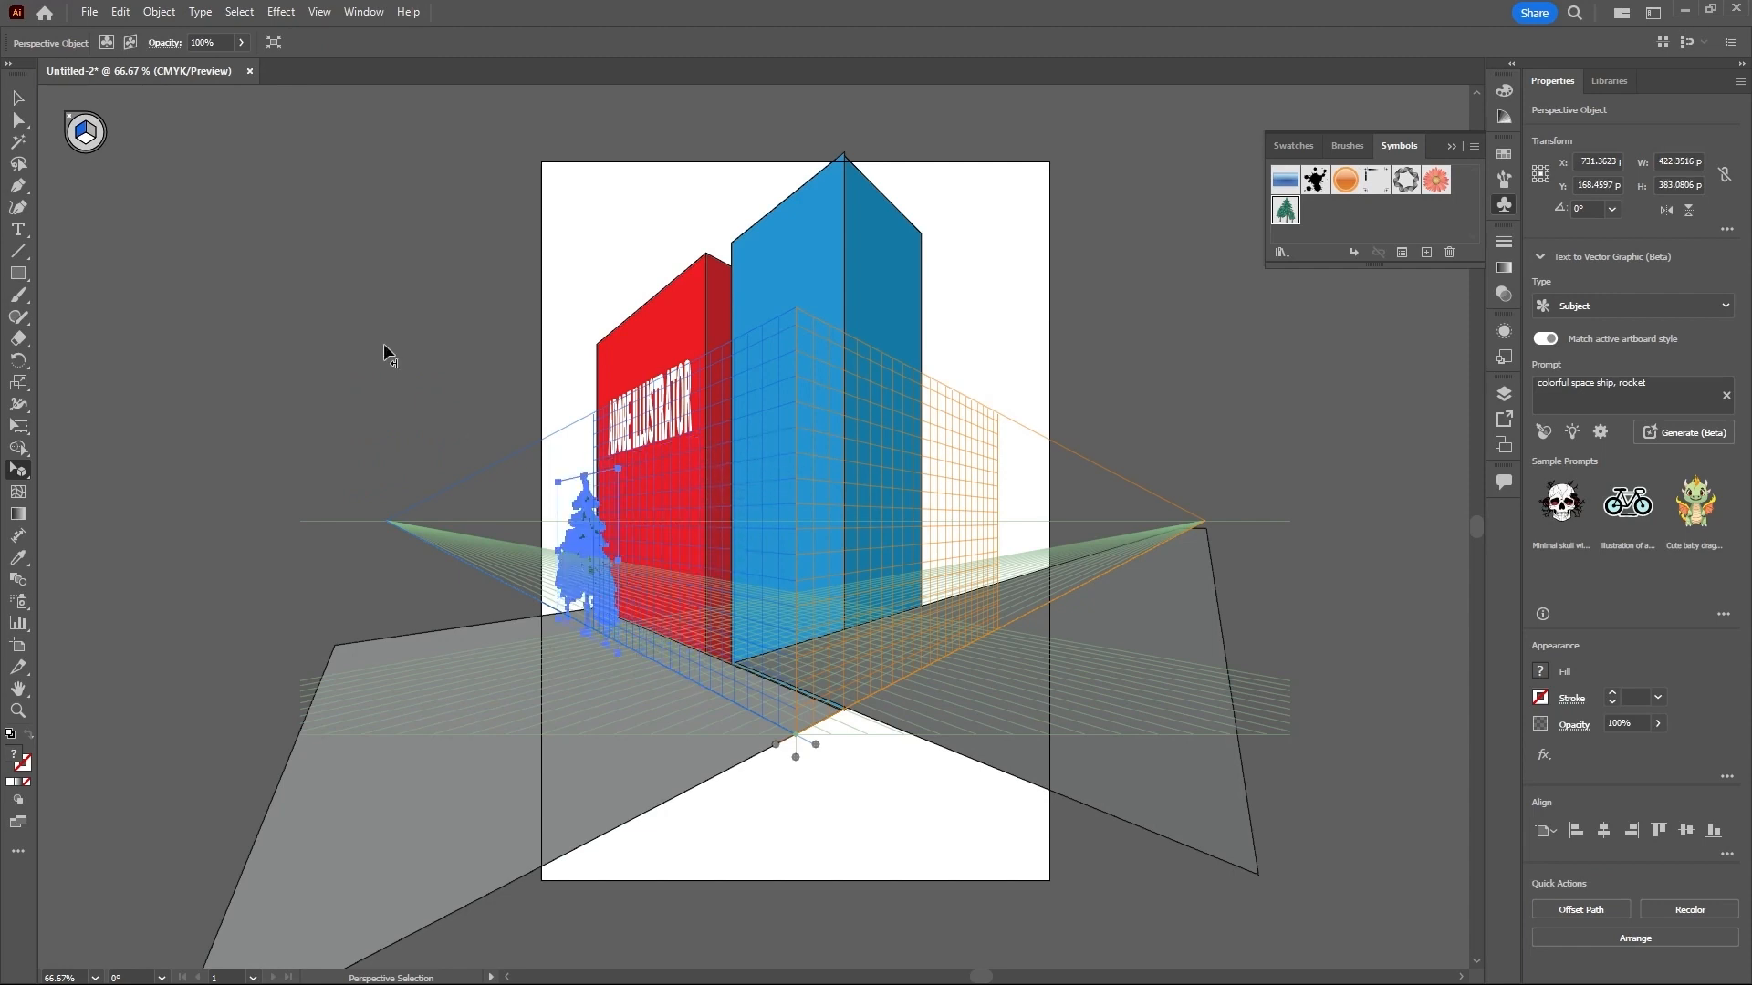
pyautogui.click(392, 354)
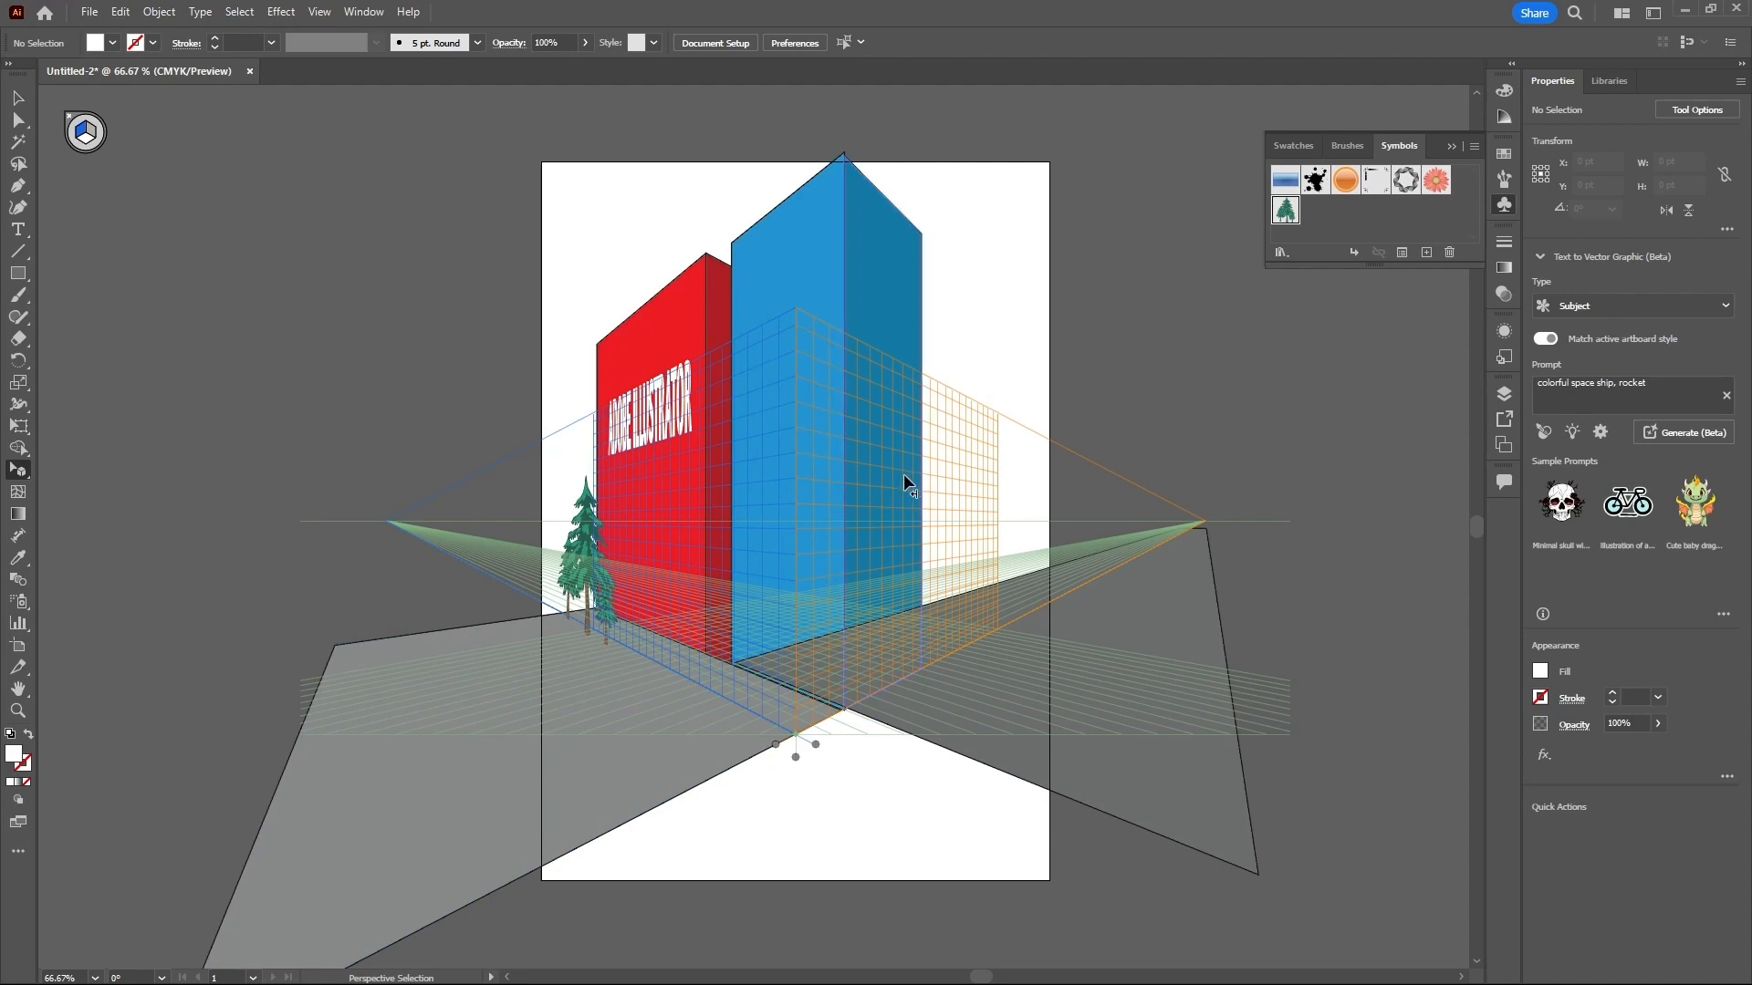
# - Hide the perspective grid using the Perspective Grid tool
pyautogui.click(19, 472)
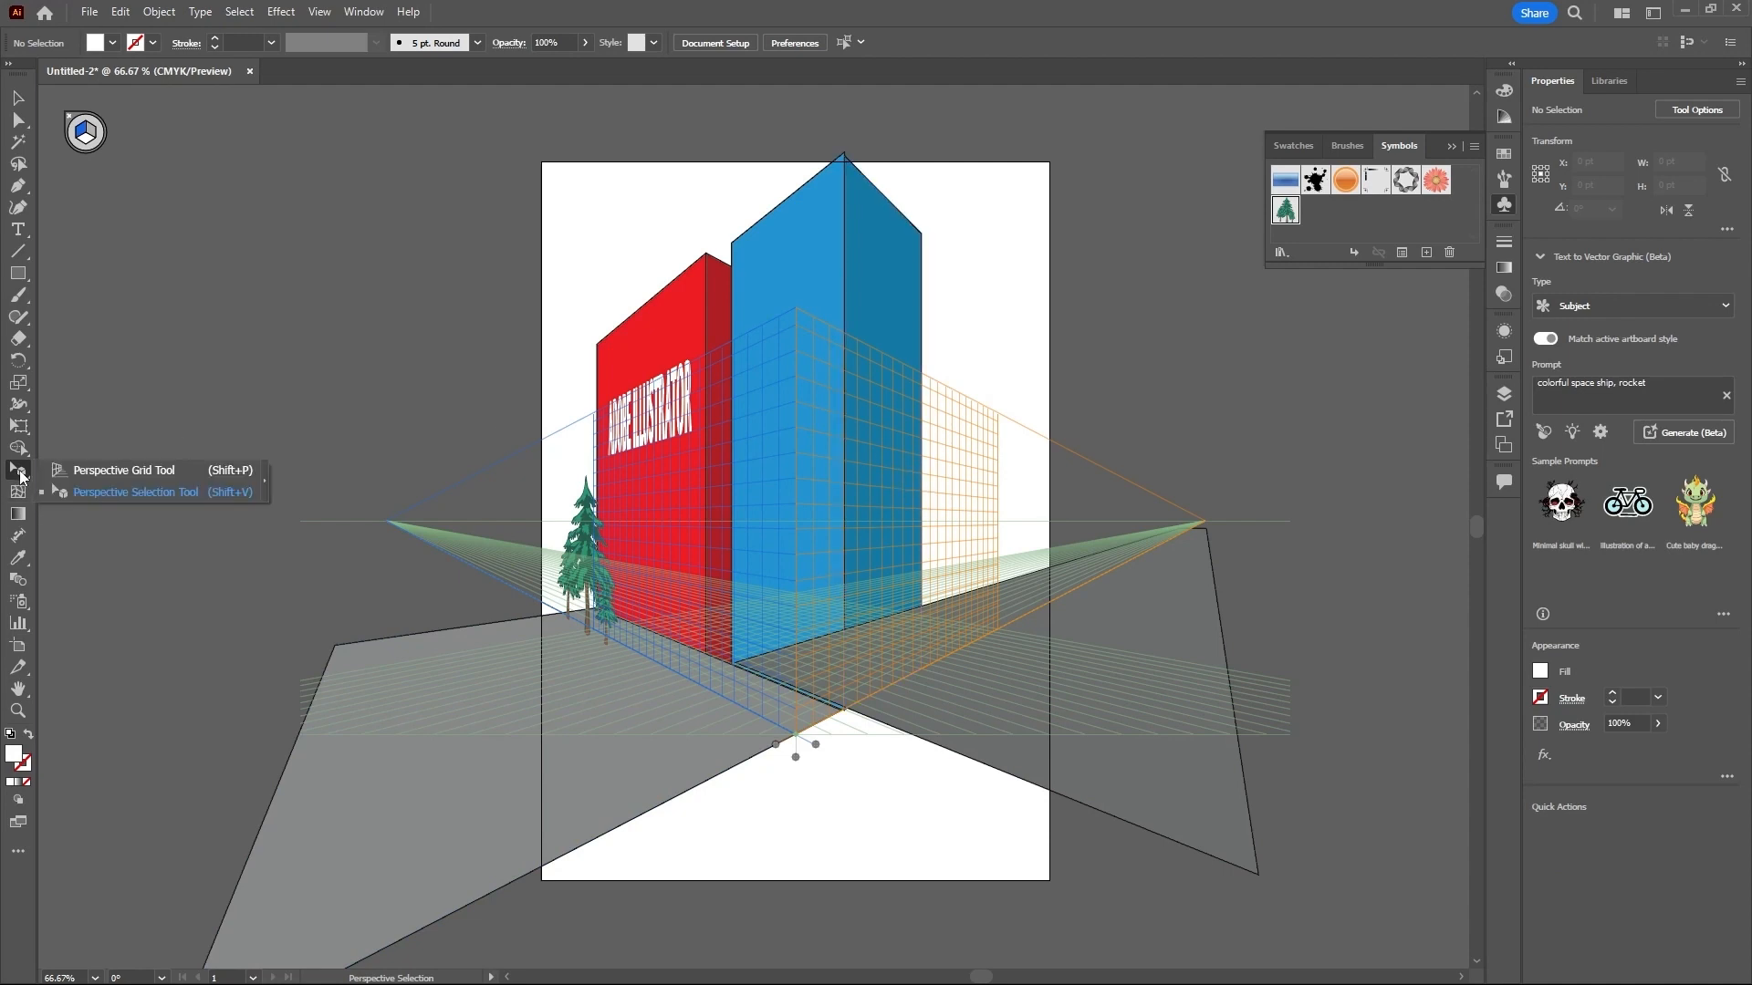
pyautogui.click(80, 471)
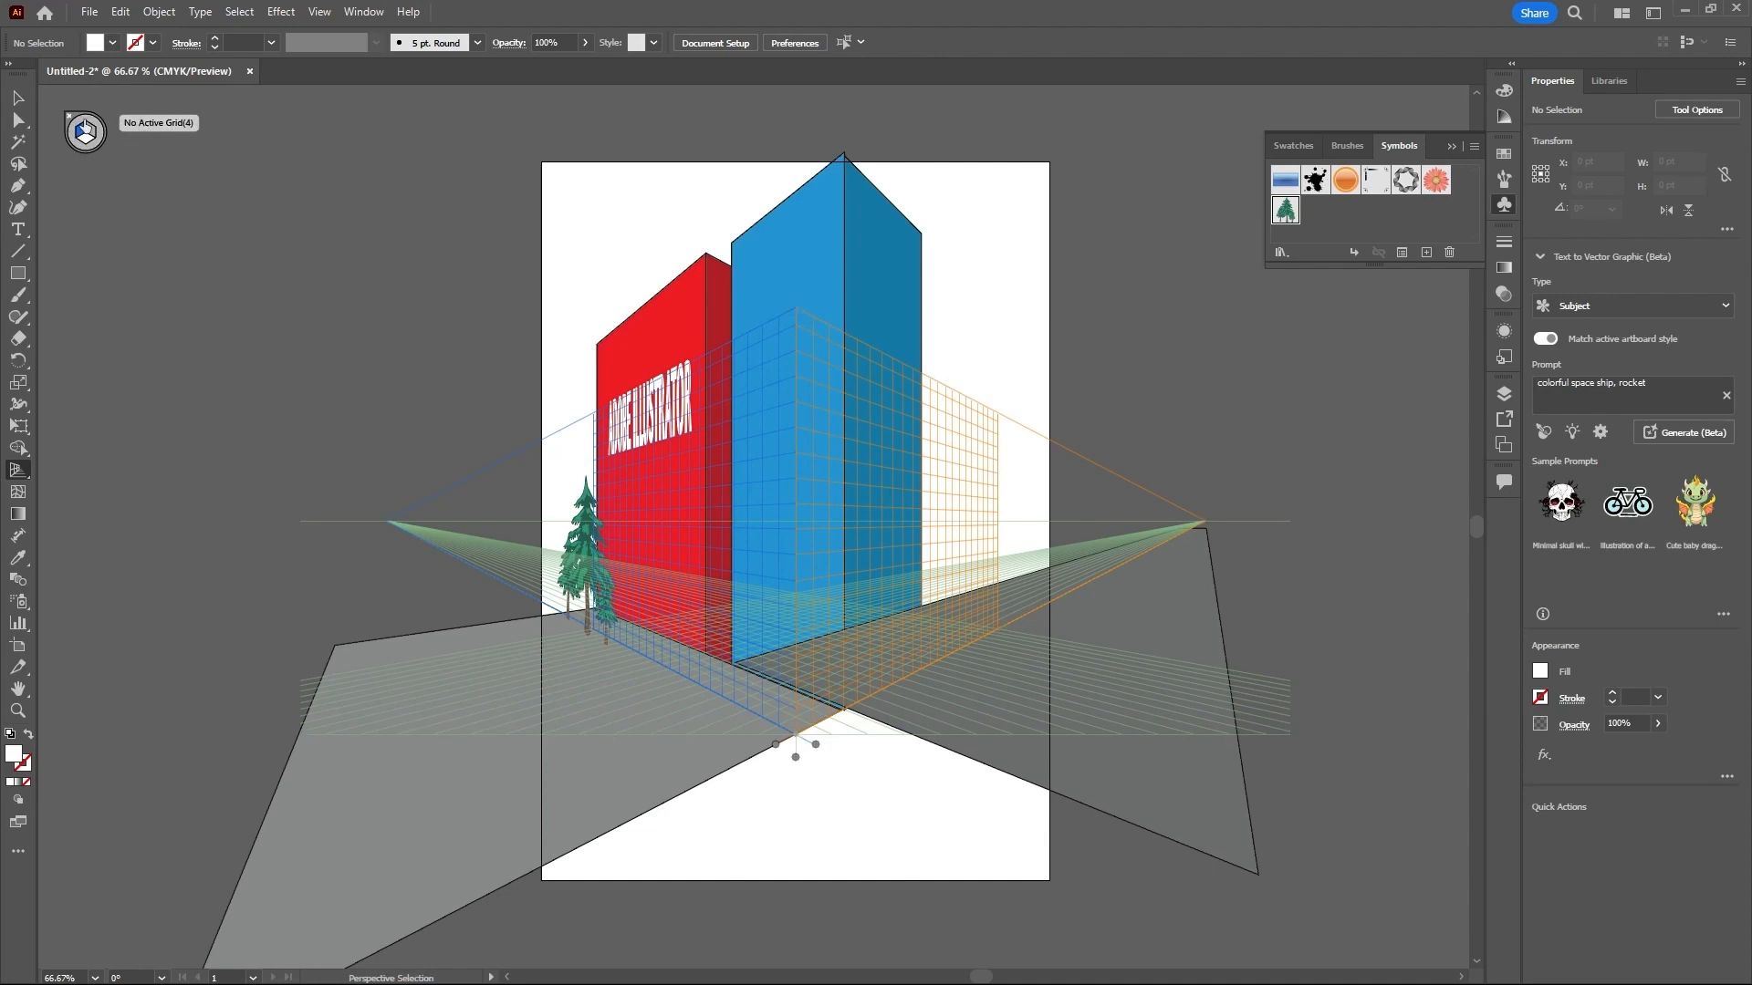
pyautogui.click(72, 120)
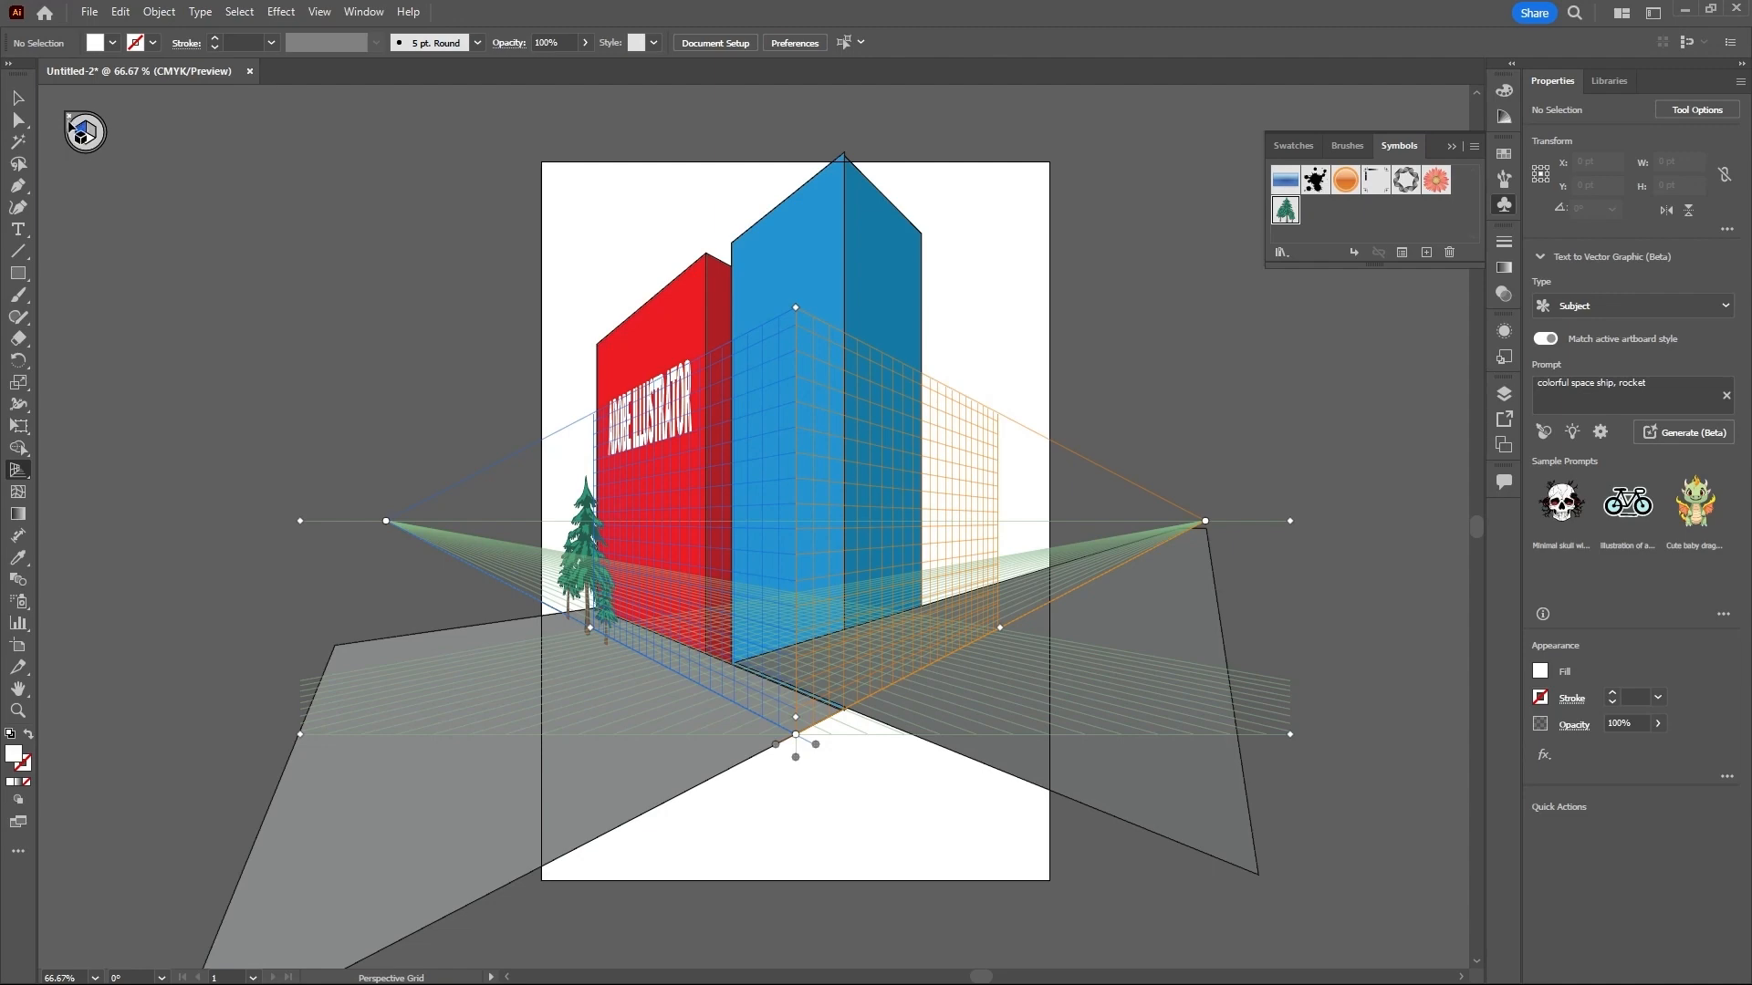
pyautogui.click(71, 121)
pyautogui.click(71, 120)
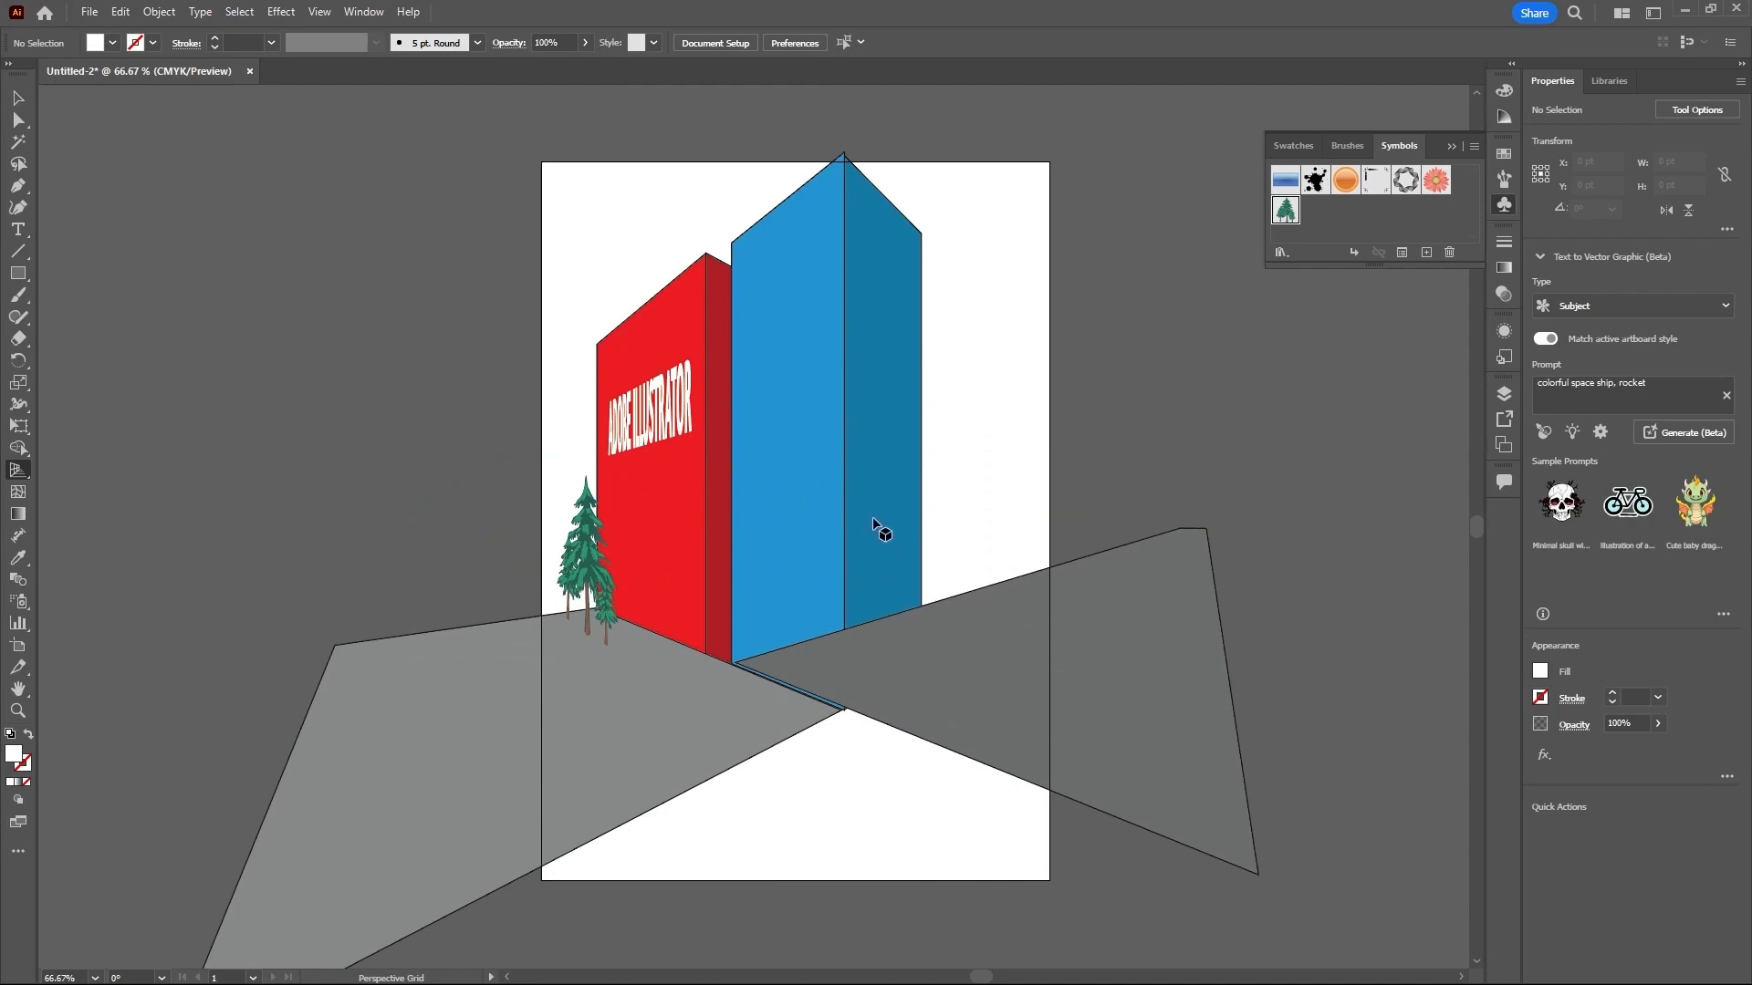
# - Move the whole building scene off to the left of the artboard and scale it down to about 412 × 344 pt
pyautogui.scroll(-2, 858, 486)
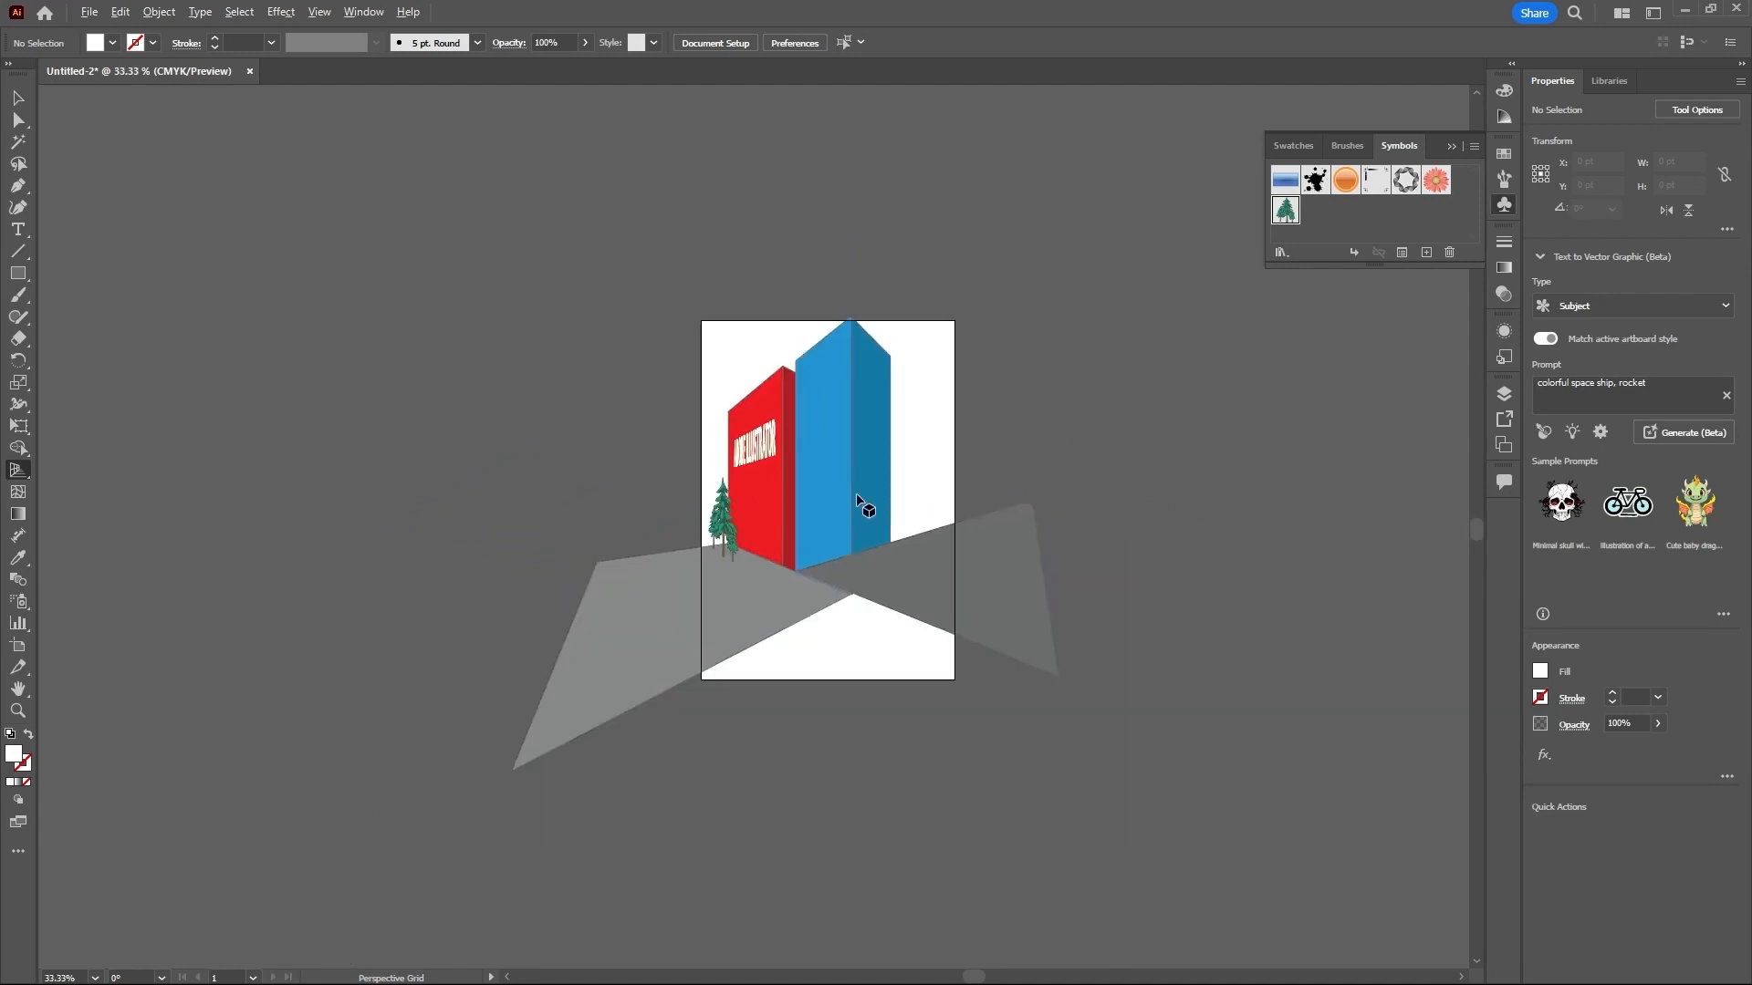
pyautogui.press('v')
pyautogui.moveTo(380, 211); pyautogui.dragTo(1080, 735)
pyautogui.moveTo(958, 625); pyautogui.dragTo(550, 533)
pyautogui.click(1051, 531)
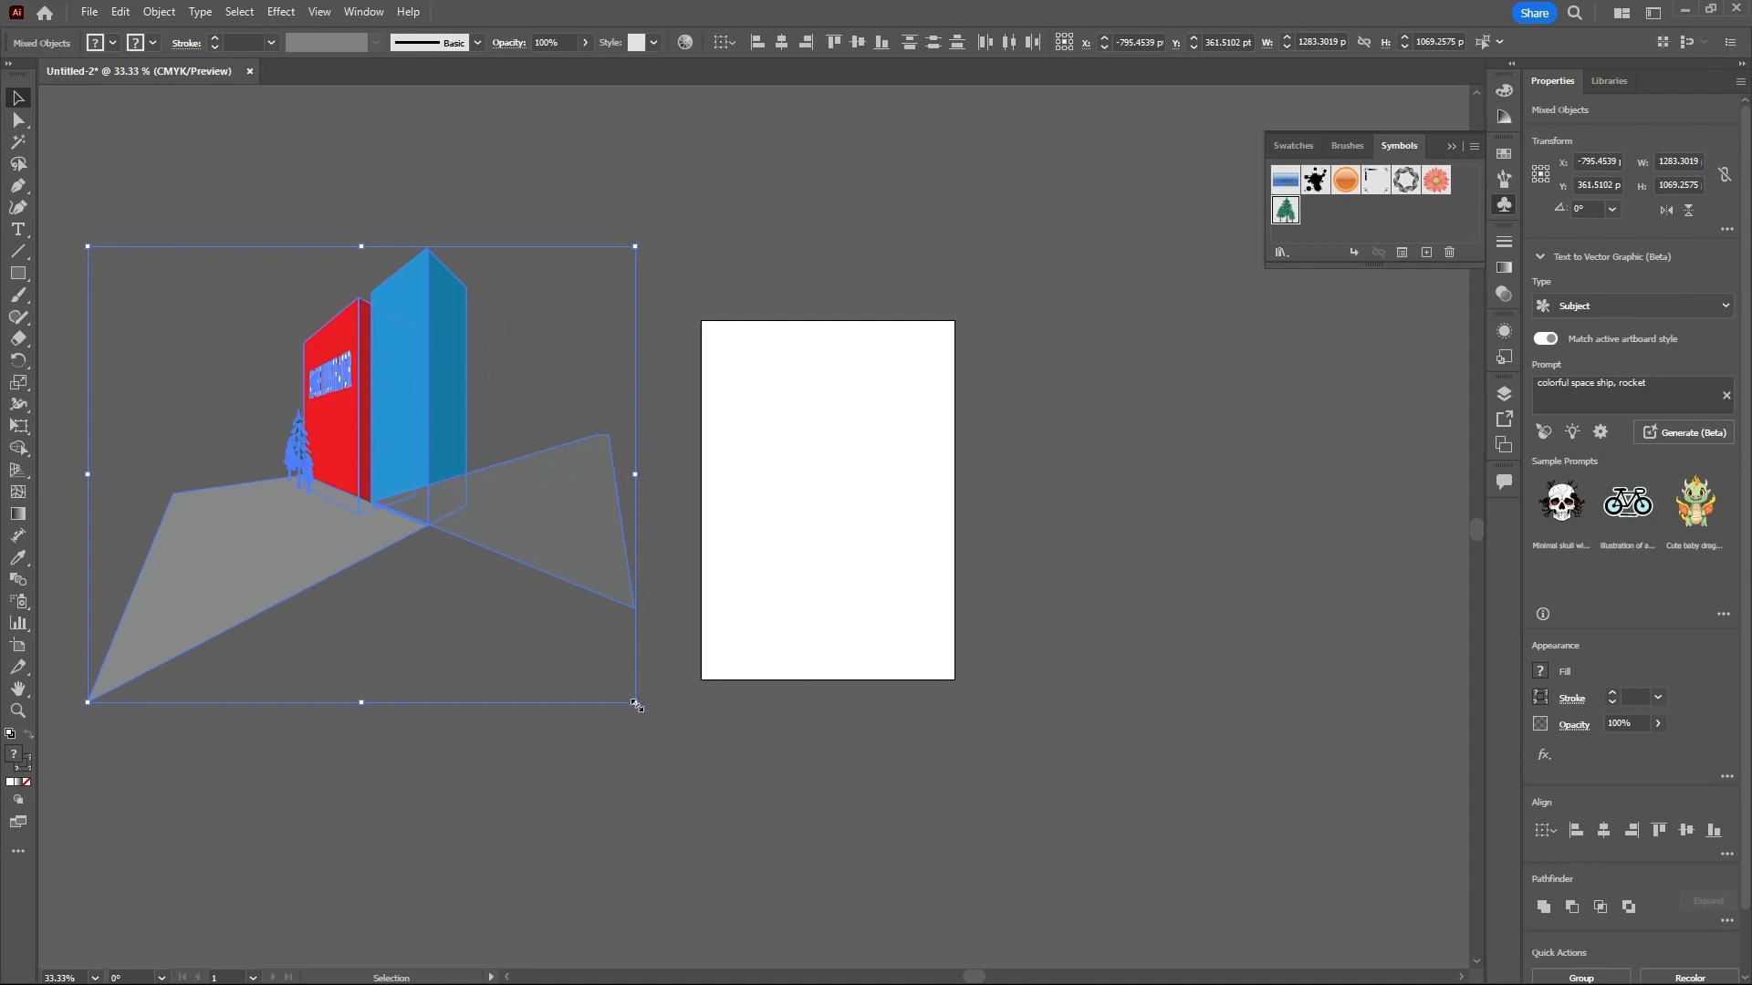
pyautogui.moveTo(636, 704); pyautogui.dragTo(680, 465)
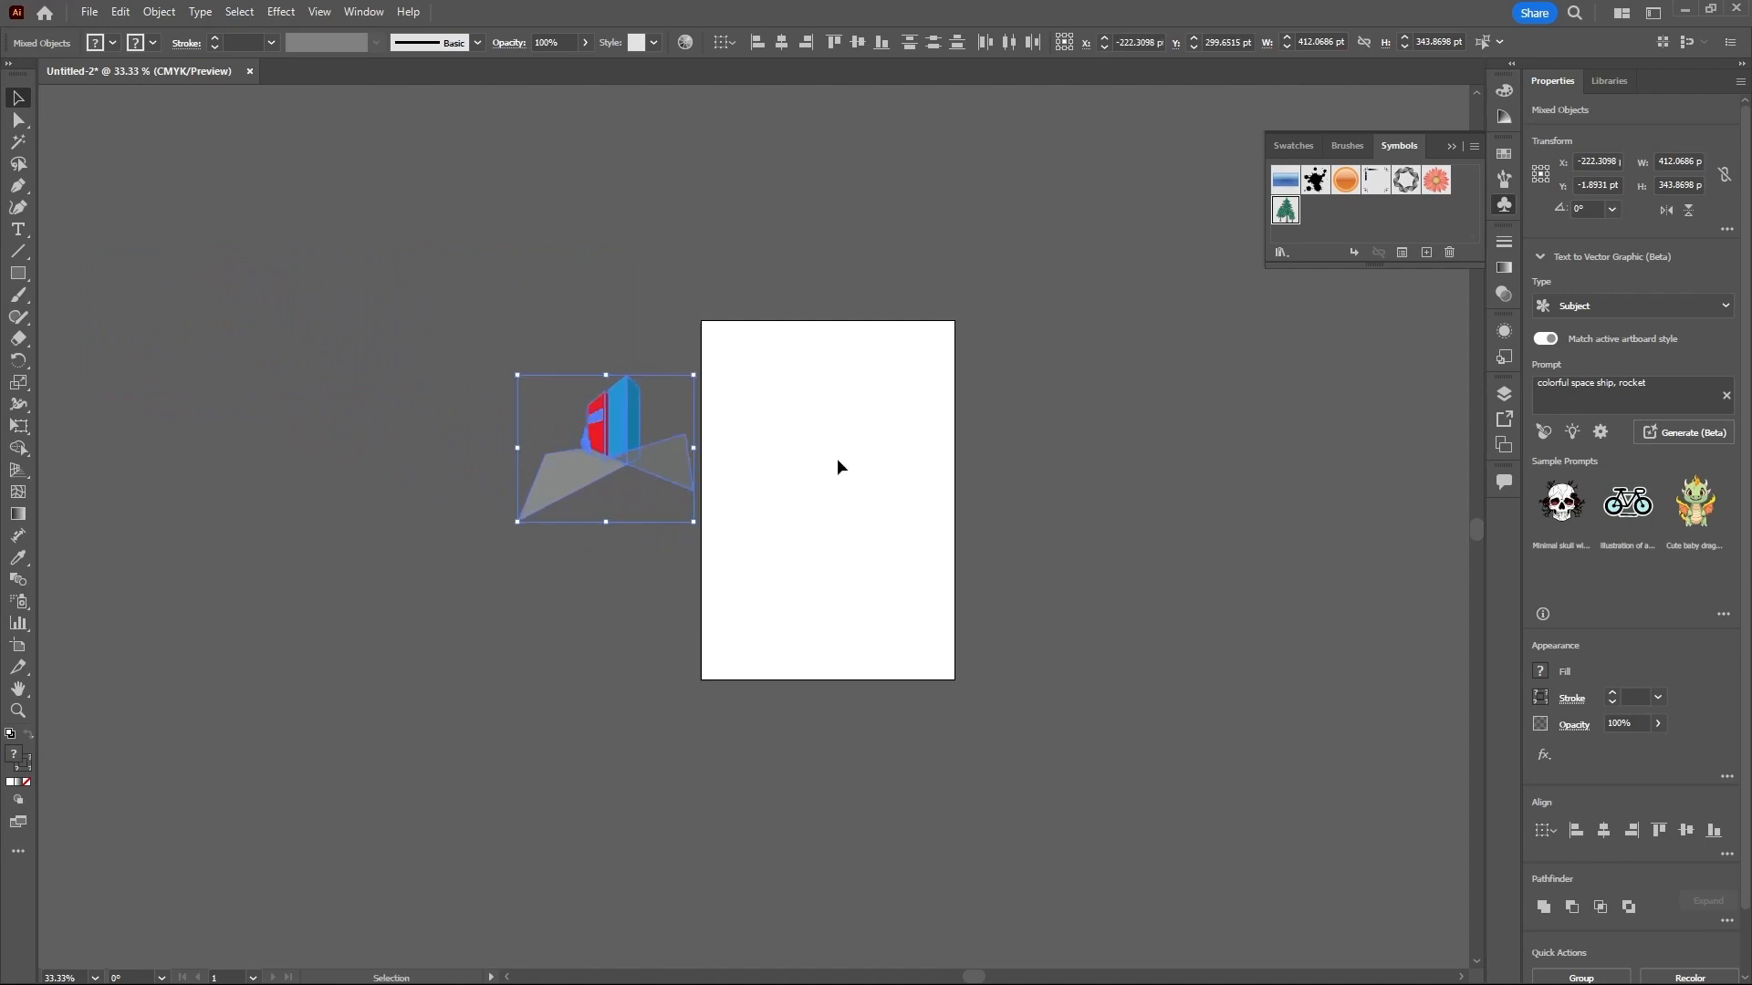
pyautogui.click(865, 469)
# - Set up the Pen tool with no fill and a black 000000 stroke
pyautogui.scroll(2, 800, 465)
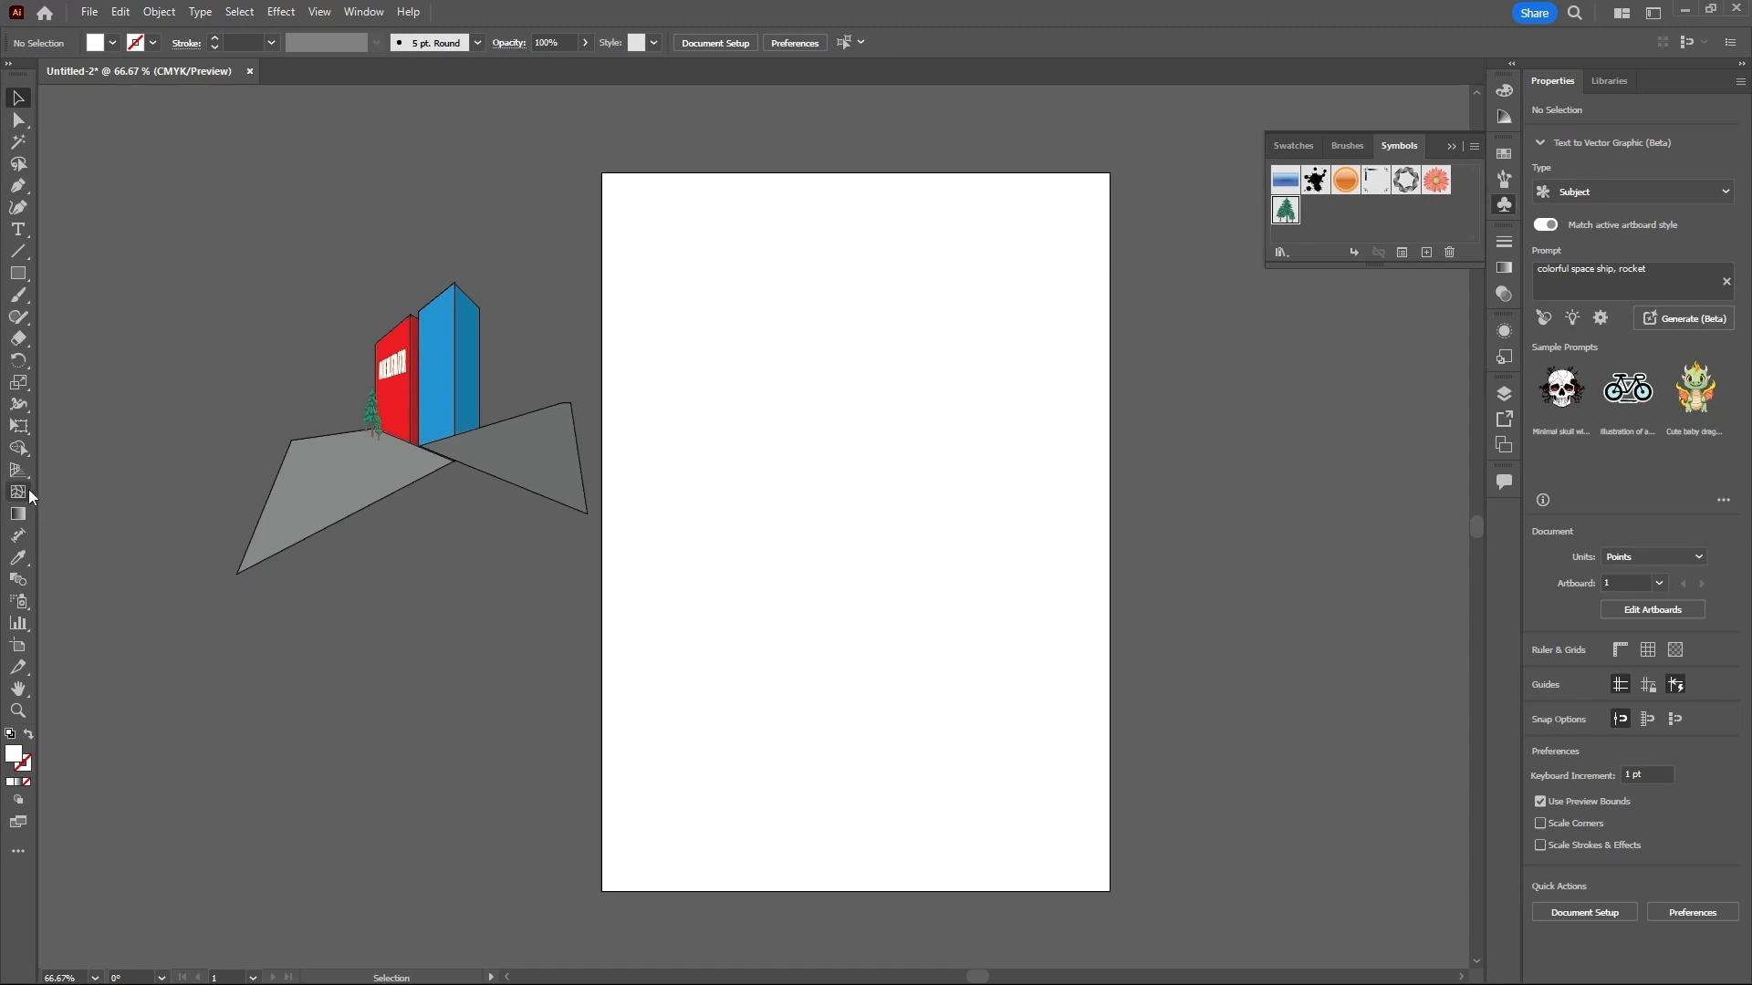
pyautogui.click(26, 187)
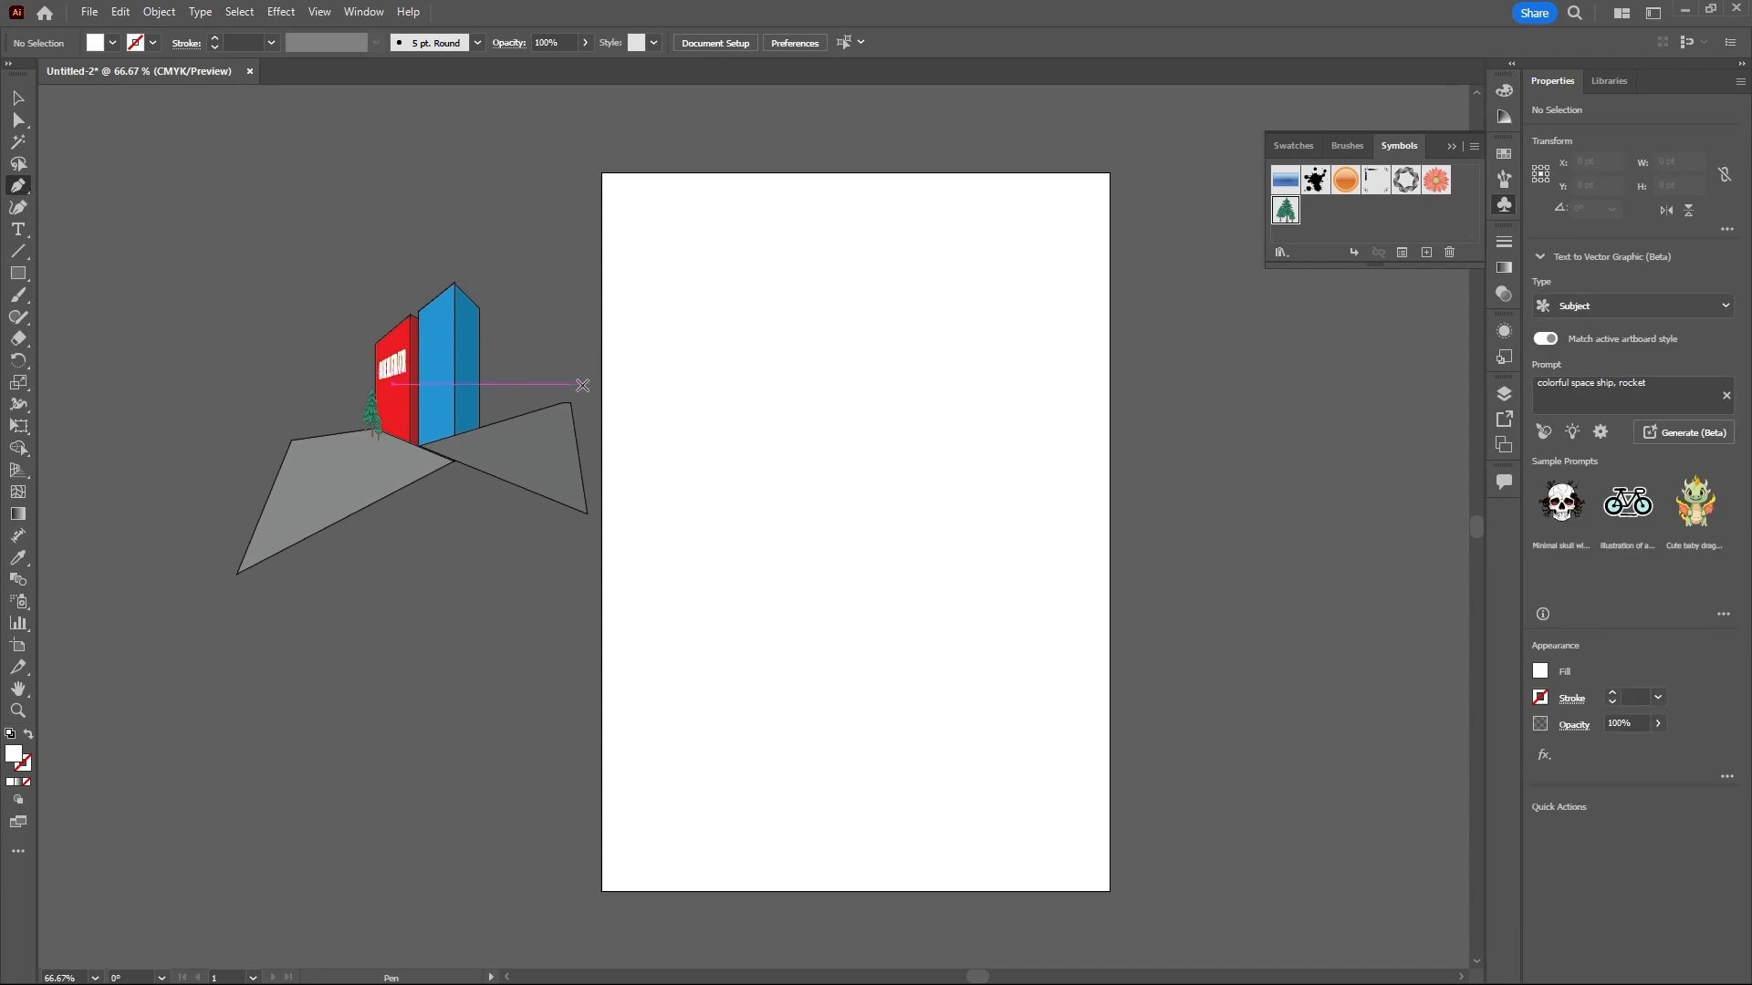
pyautogui.click(30, 737)
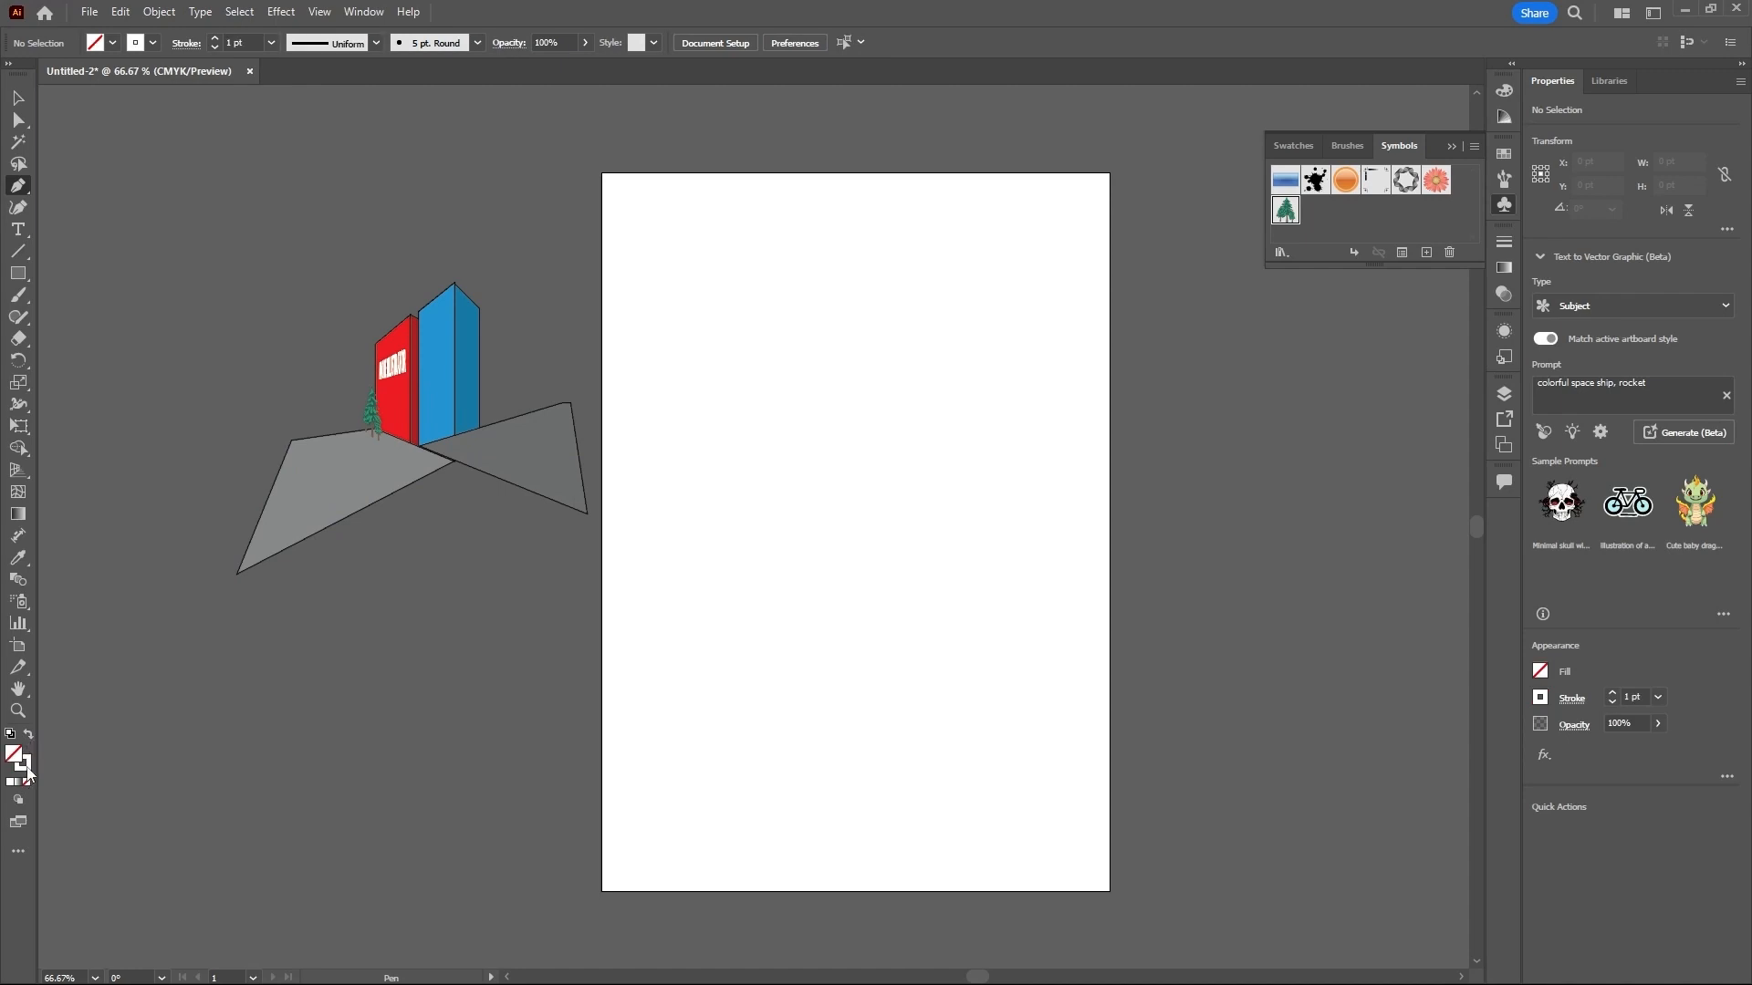
pyautogui.doubleClick(26, 771)
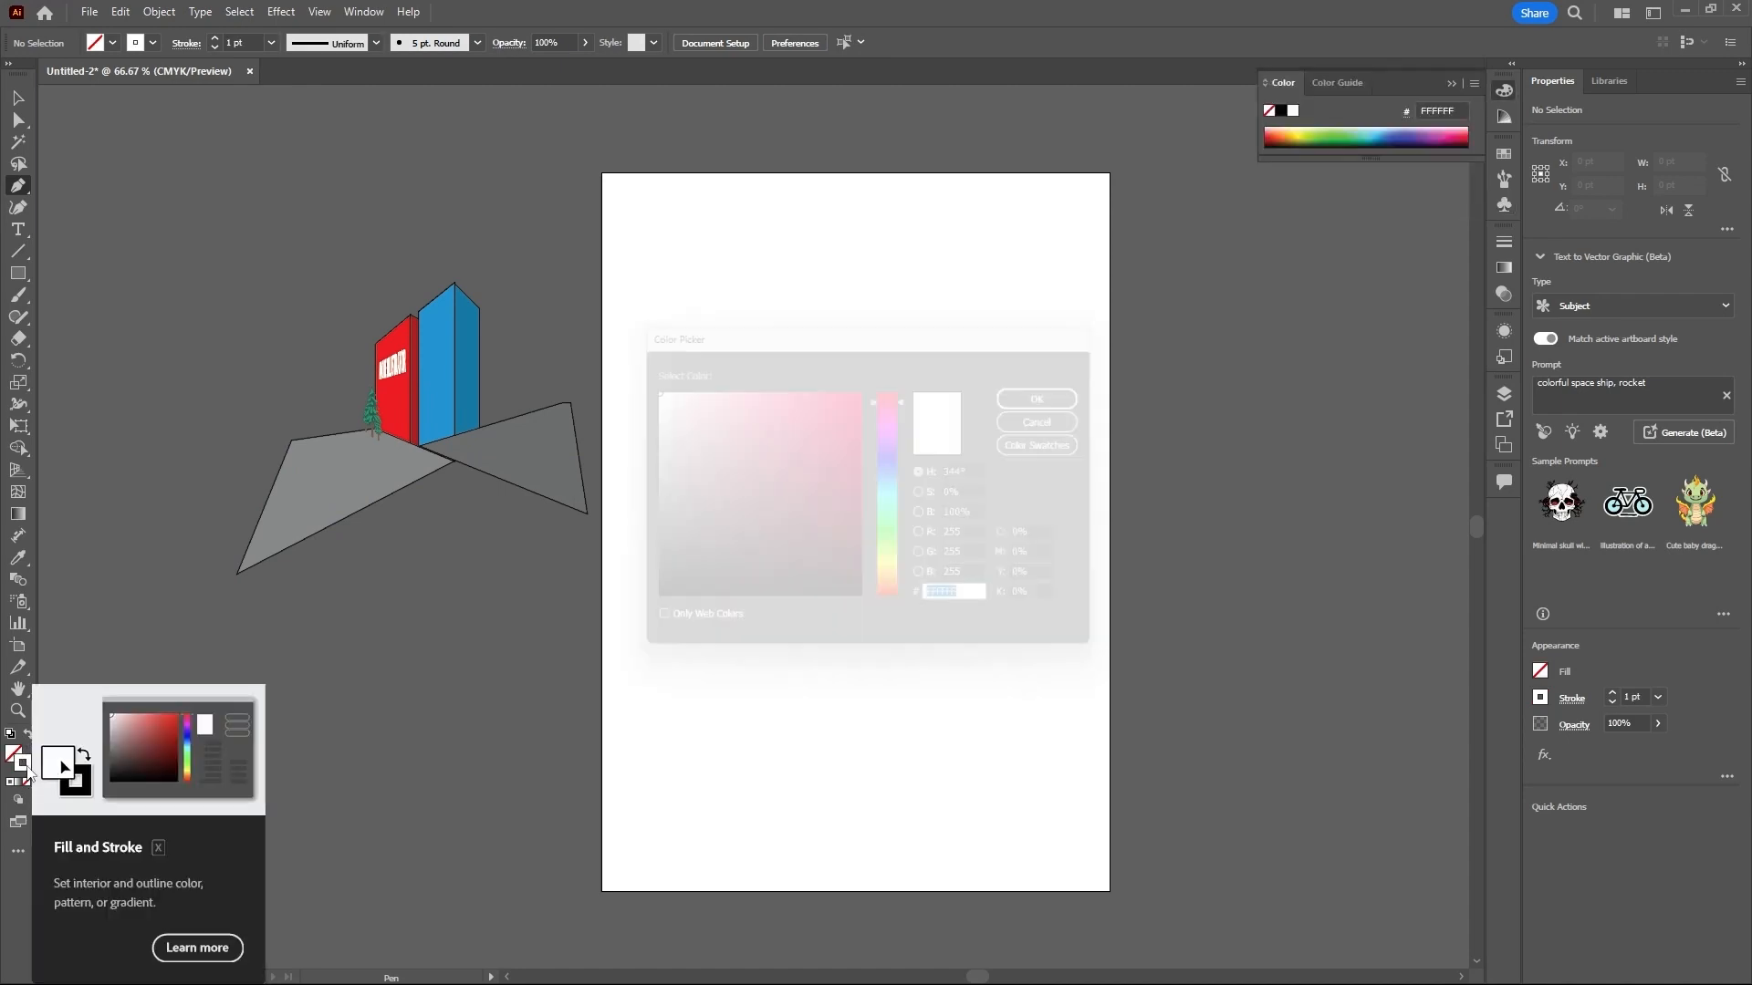
pyautogui.write('000000')
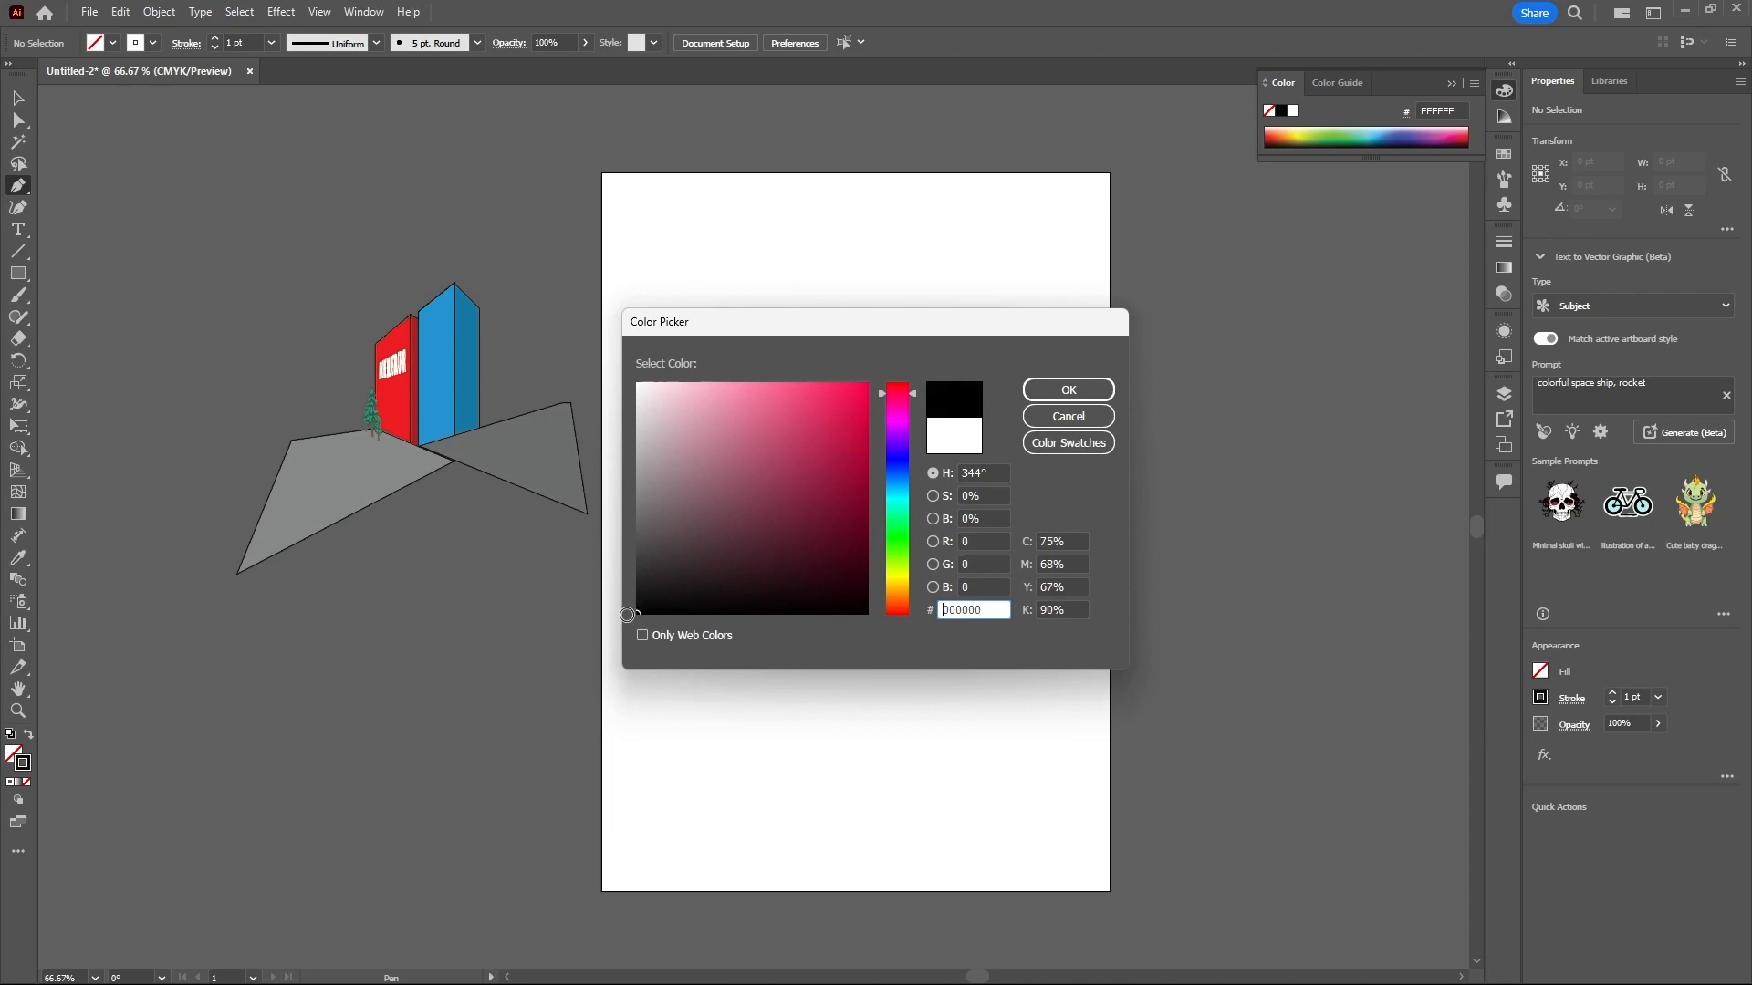
pyautogui.click(1046, 399)
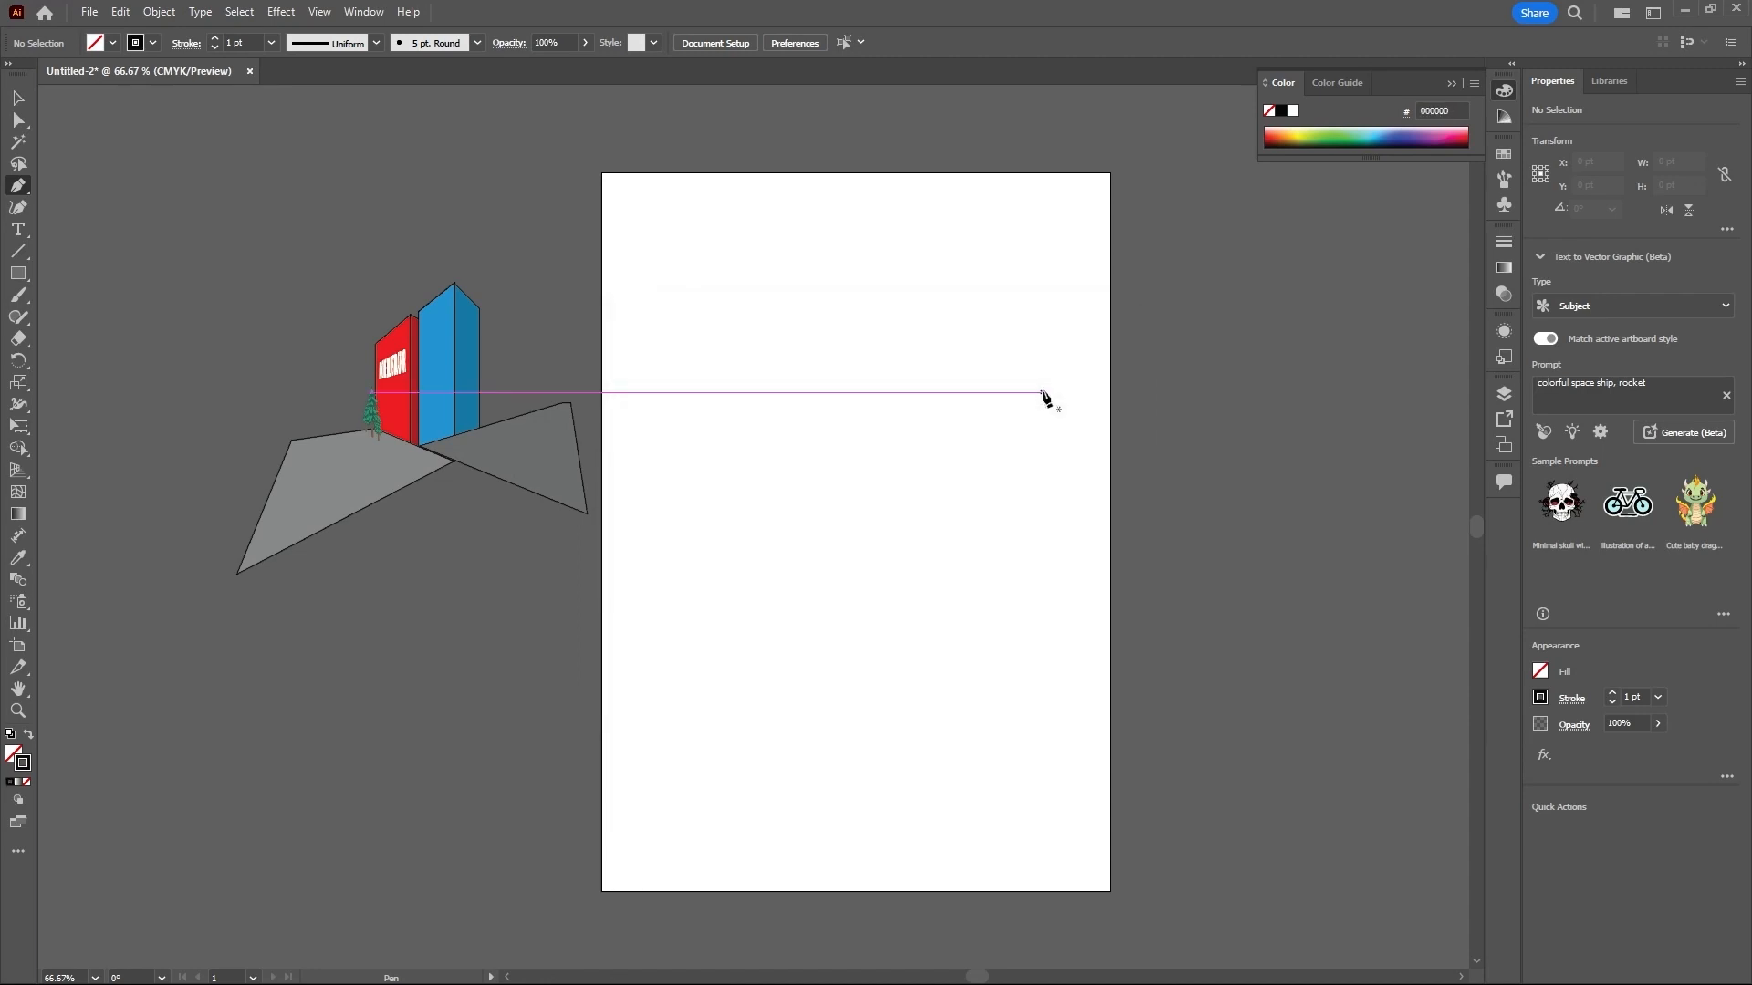
# - Draw a closed teardrop-shaped path about 128 × 364 pt, pointed at the bottom, and move it down toward the artboard's center
pyautogui.click(797, 283)
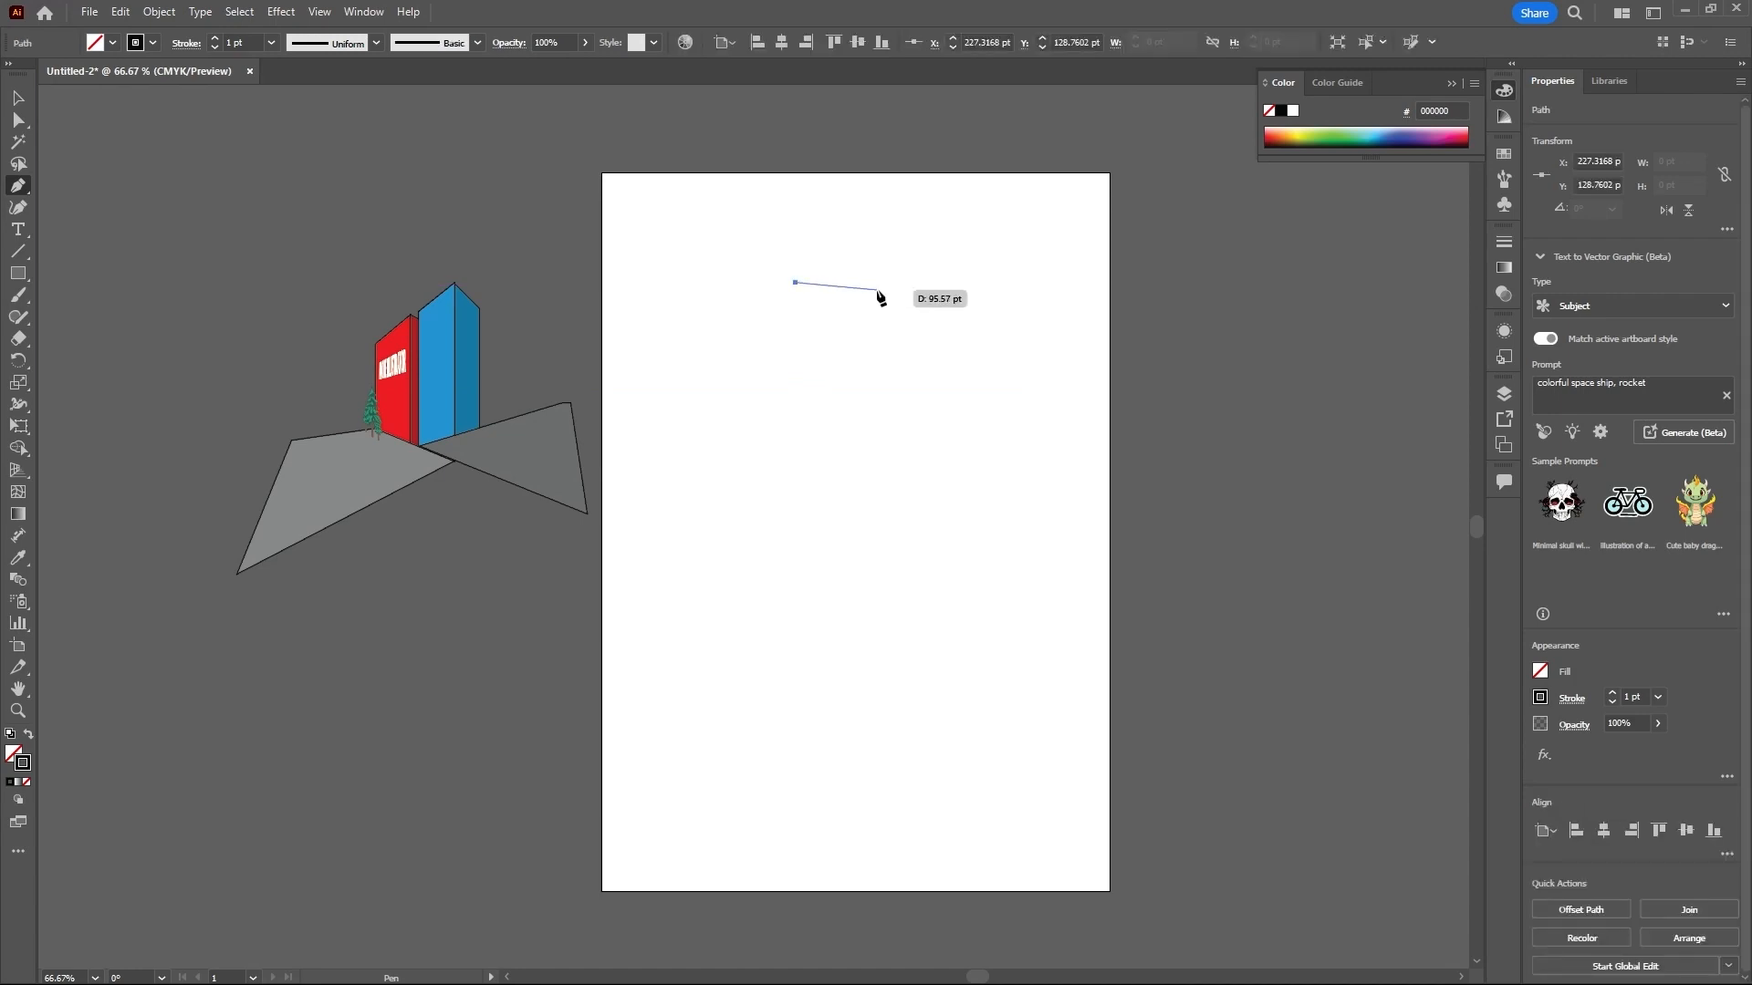
pyautogui.moveTo(877, 291); pyautogui.dragTo(919, 343)
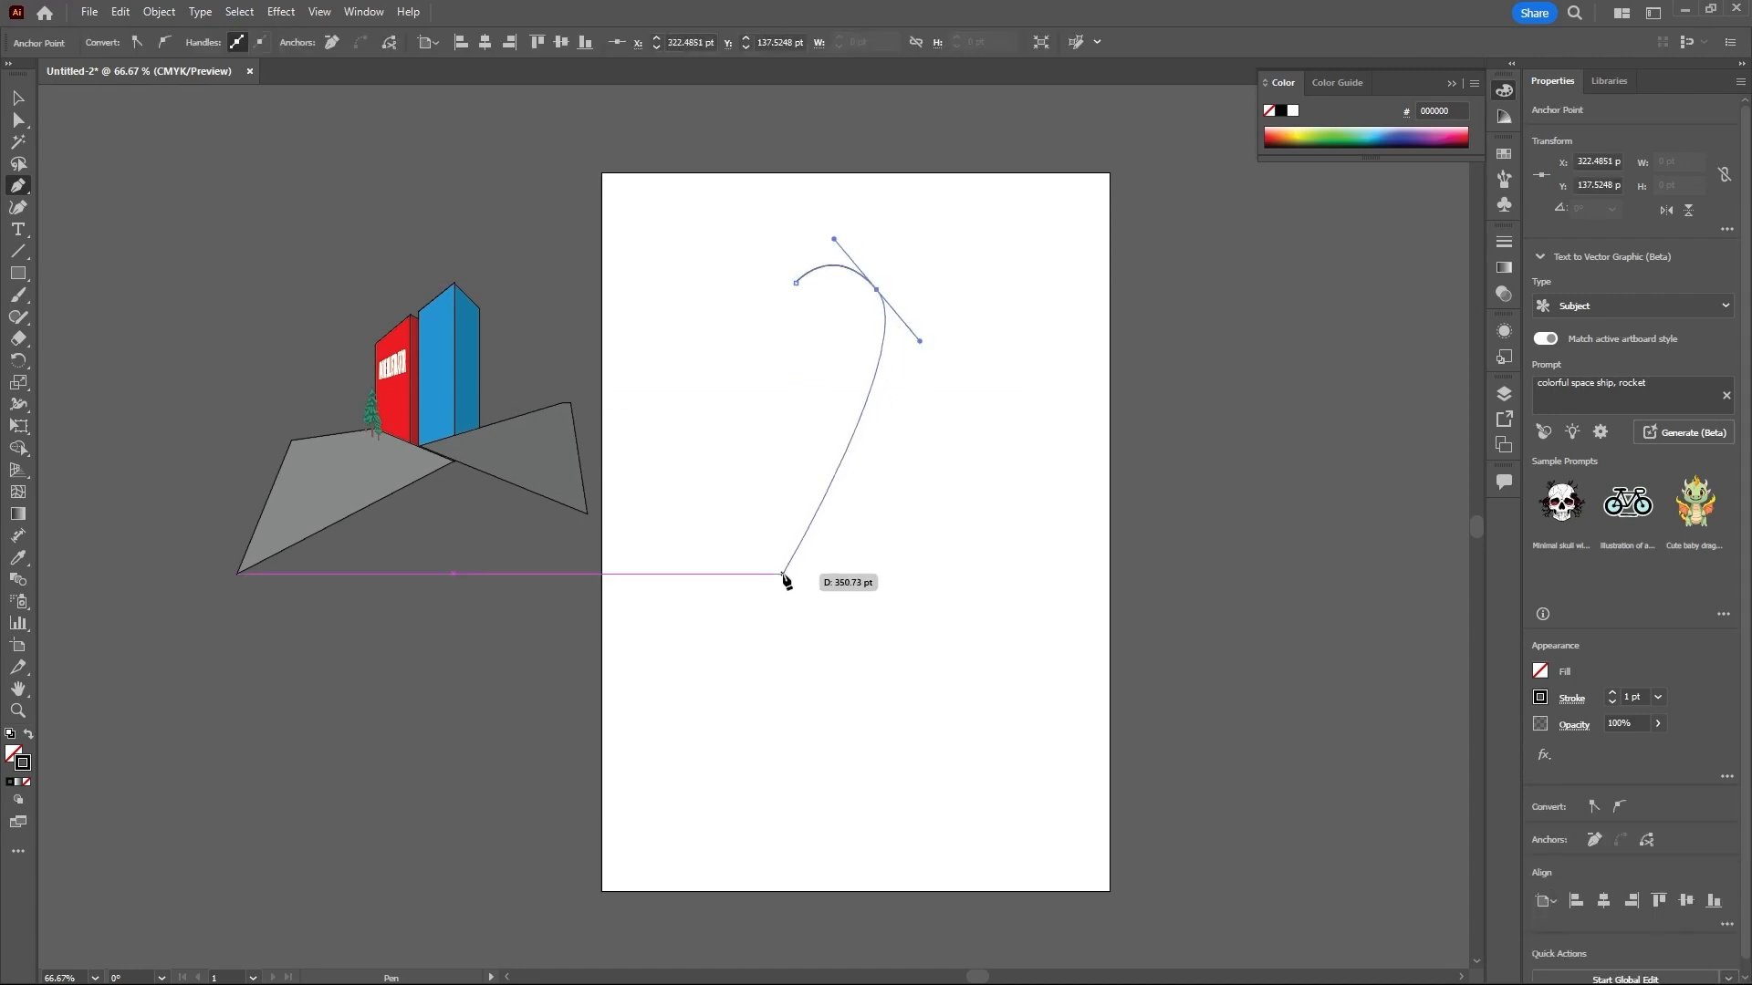
pyautogui.click(783, 573)
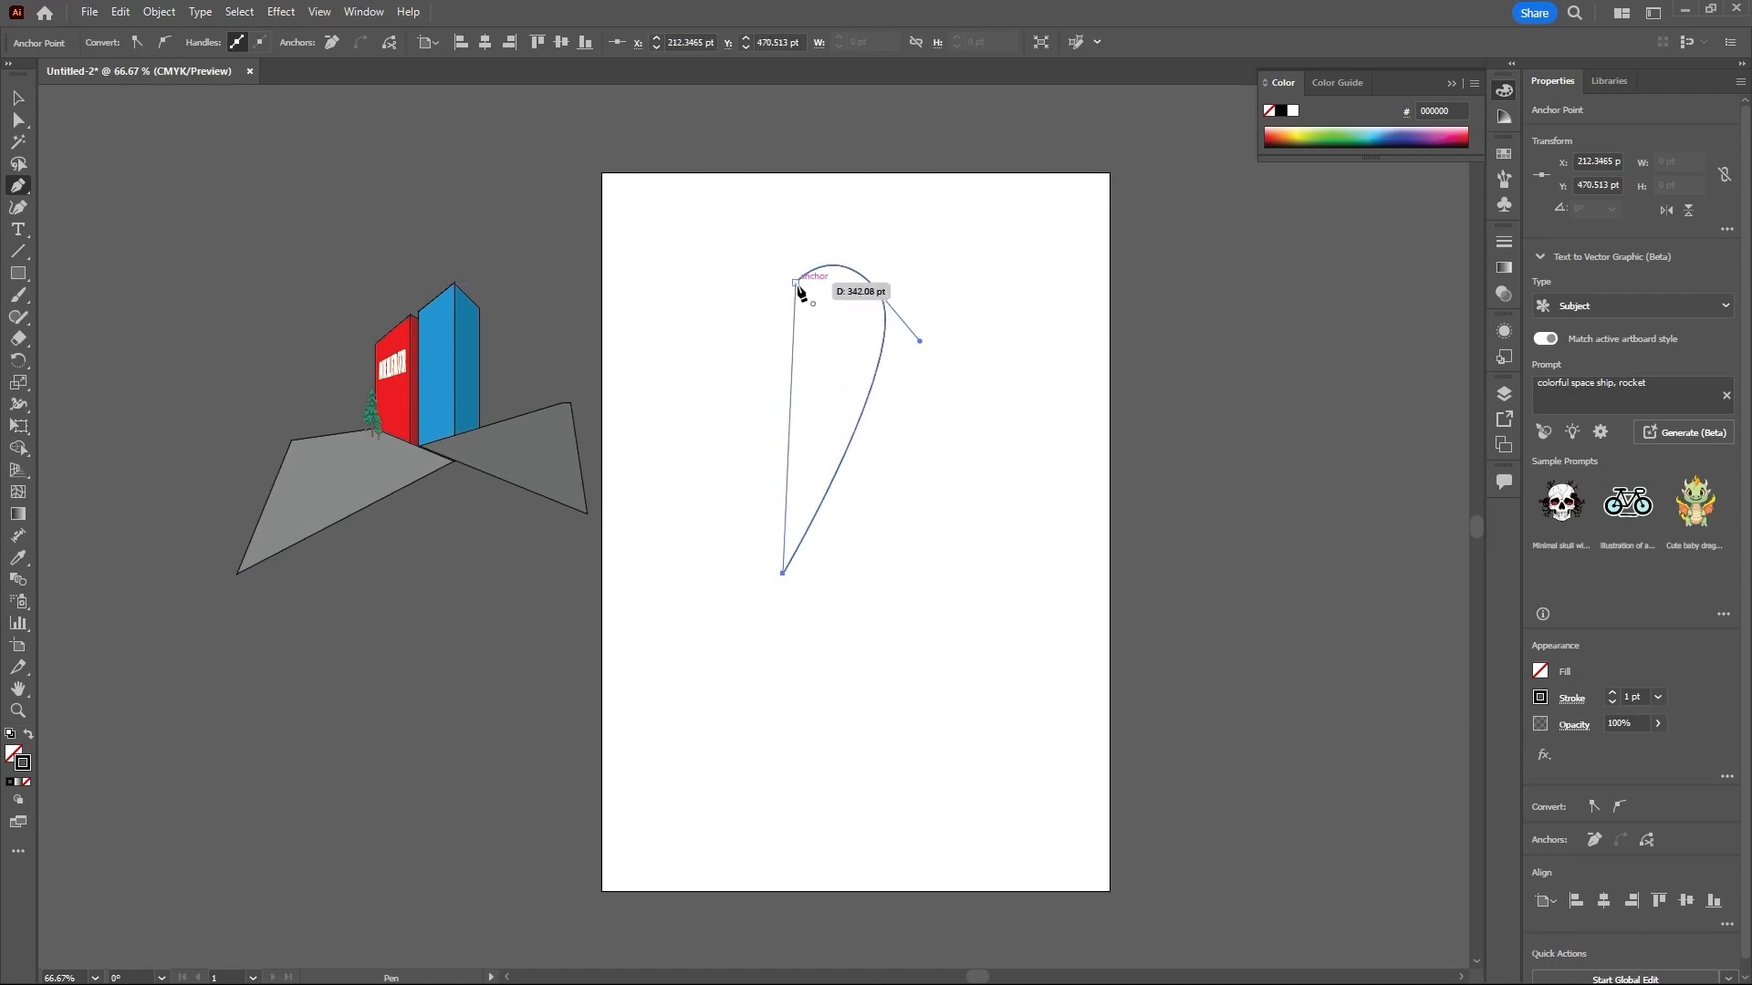
pyautogui.moveTo(797, 283); pyautogui.dragTo(834, 239)
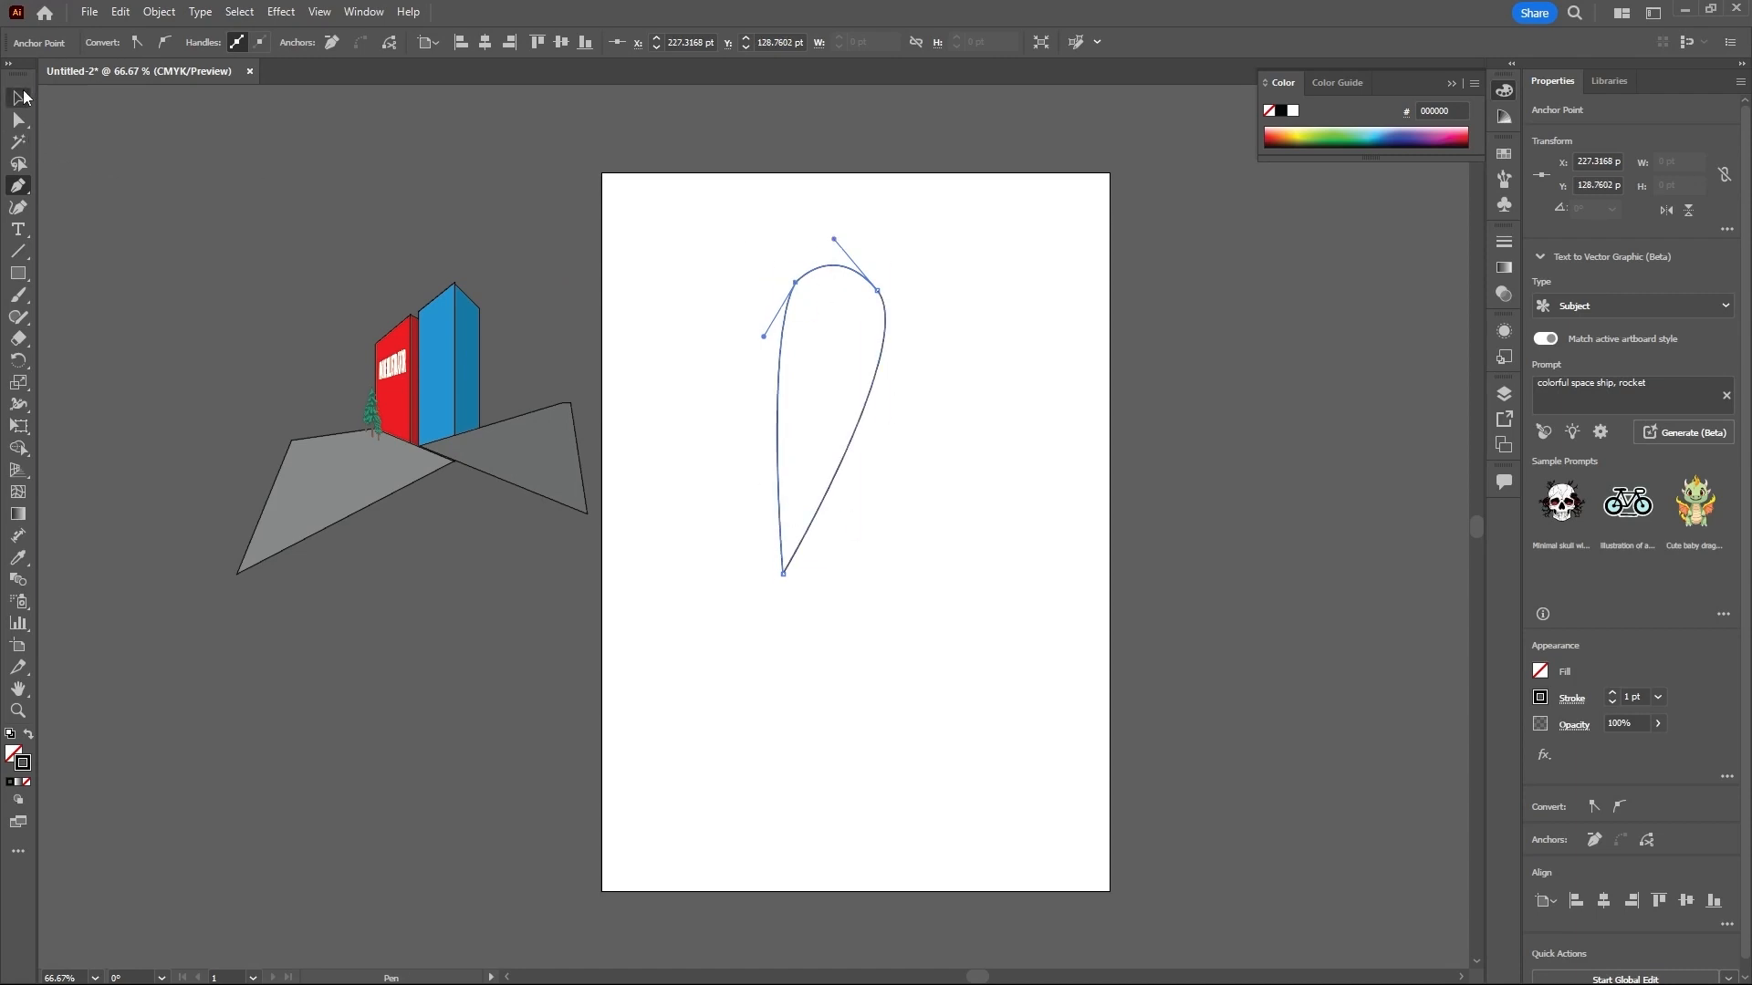
pyautogui.click(20, 96)
pyautogui.moveTo(864, 408); pyautogui.dragTo(880, 511)
# - Lock Layer 1 holding the teardrop and buildings, and create a new Layer 2 above it
pyautogui.click(1503, 398)
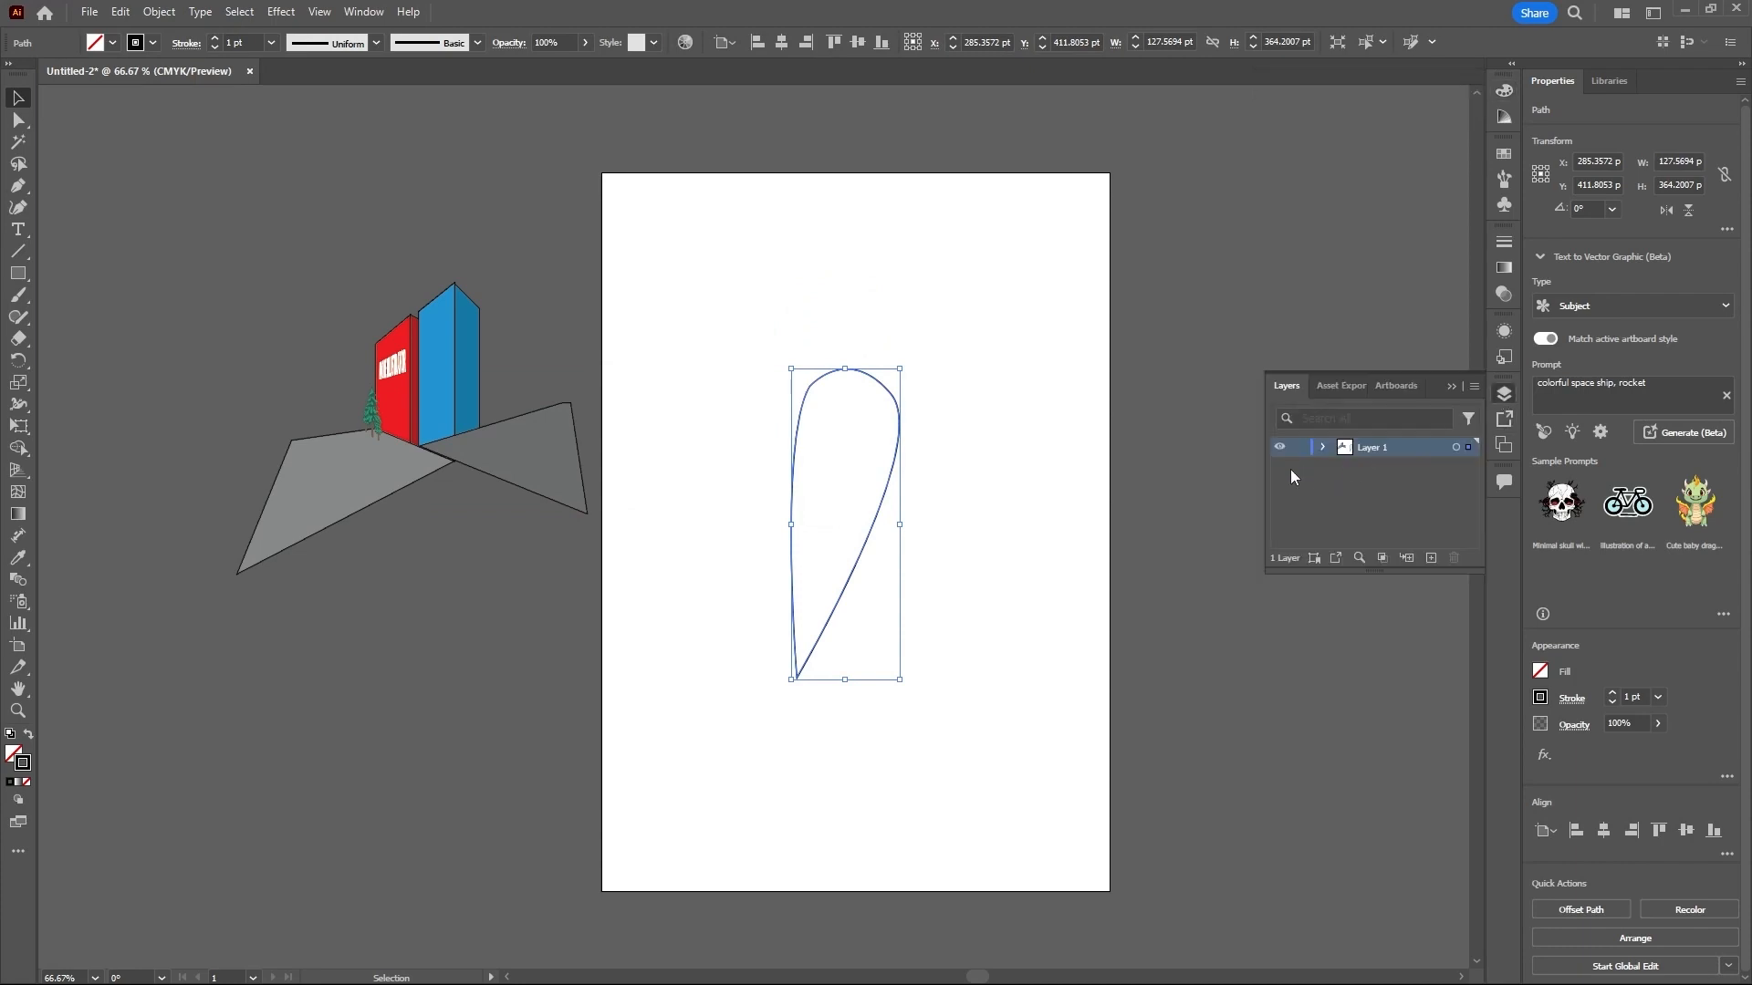
pyautogui.click(1298, 446)
pyautogui.click(1430, 558)
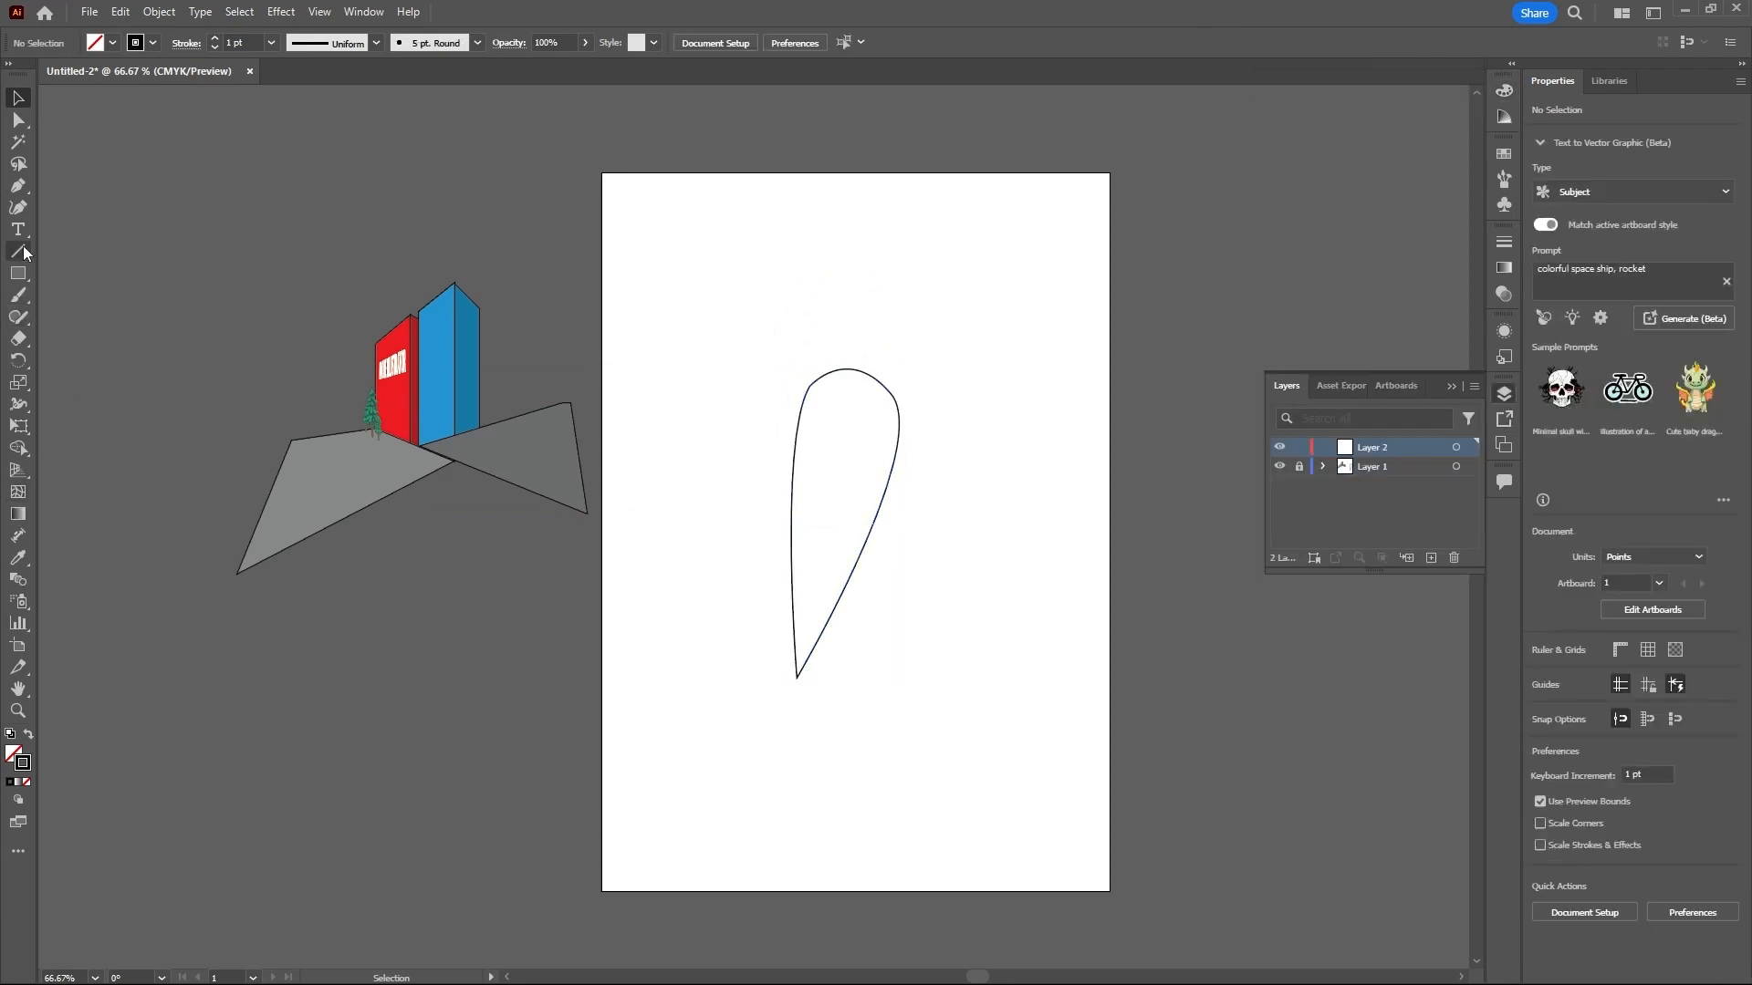
# - Draw a small, slanted, closed four-sided stem shape with the Pen tool, overlapping the top of the teardrop, and deselect it
pyautogui.click(23, 189)
pyautogui.click(856, 337)
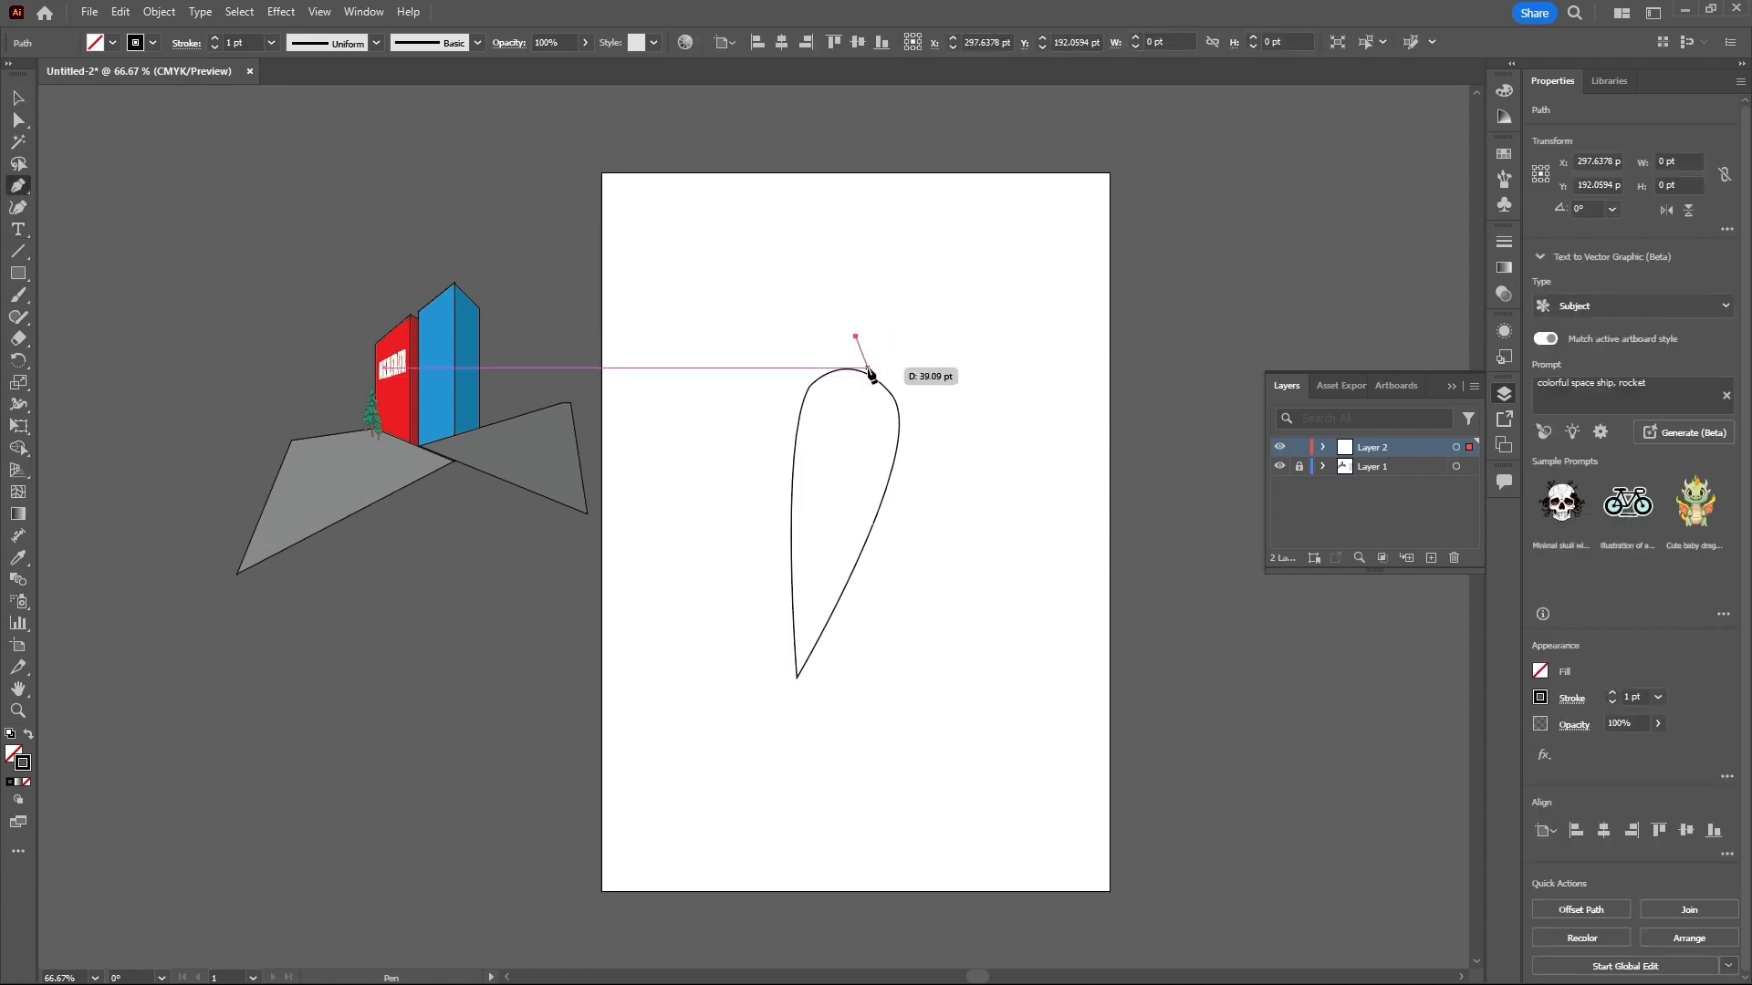
pyautogui.click(868, 342)
pyautogui.click(862, 383)
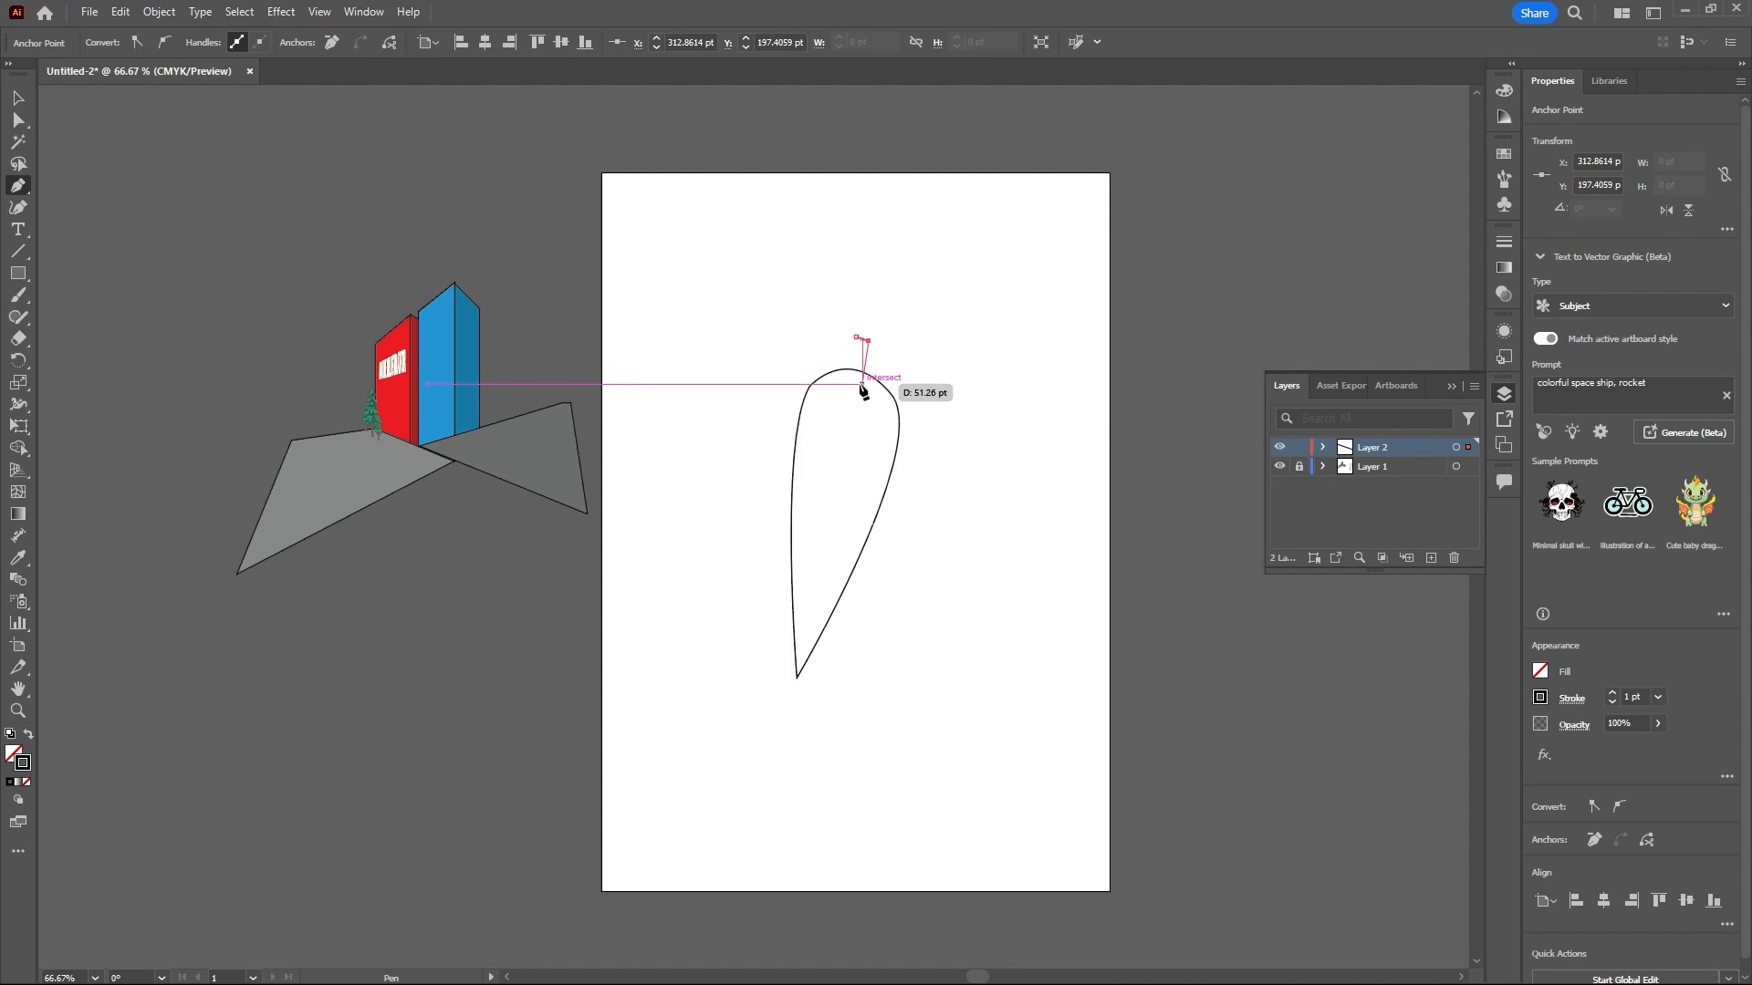
pyautogui.click(845, 379)
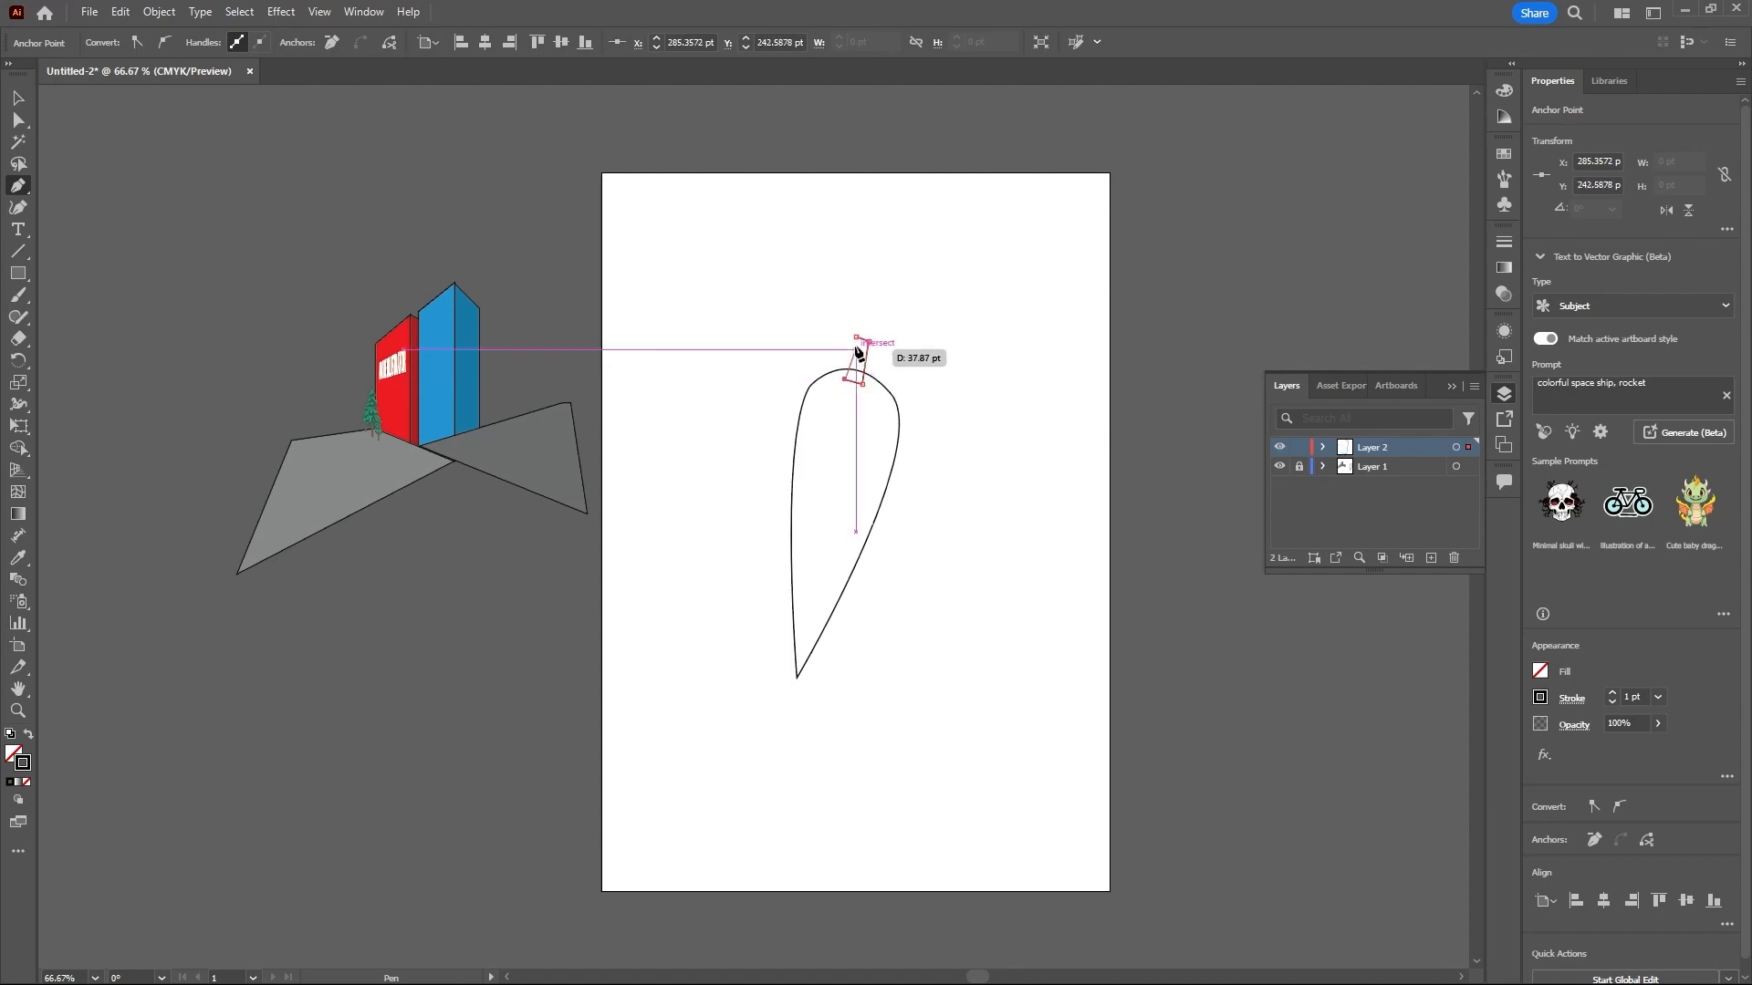
pyautogui.click(855, 338)
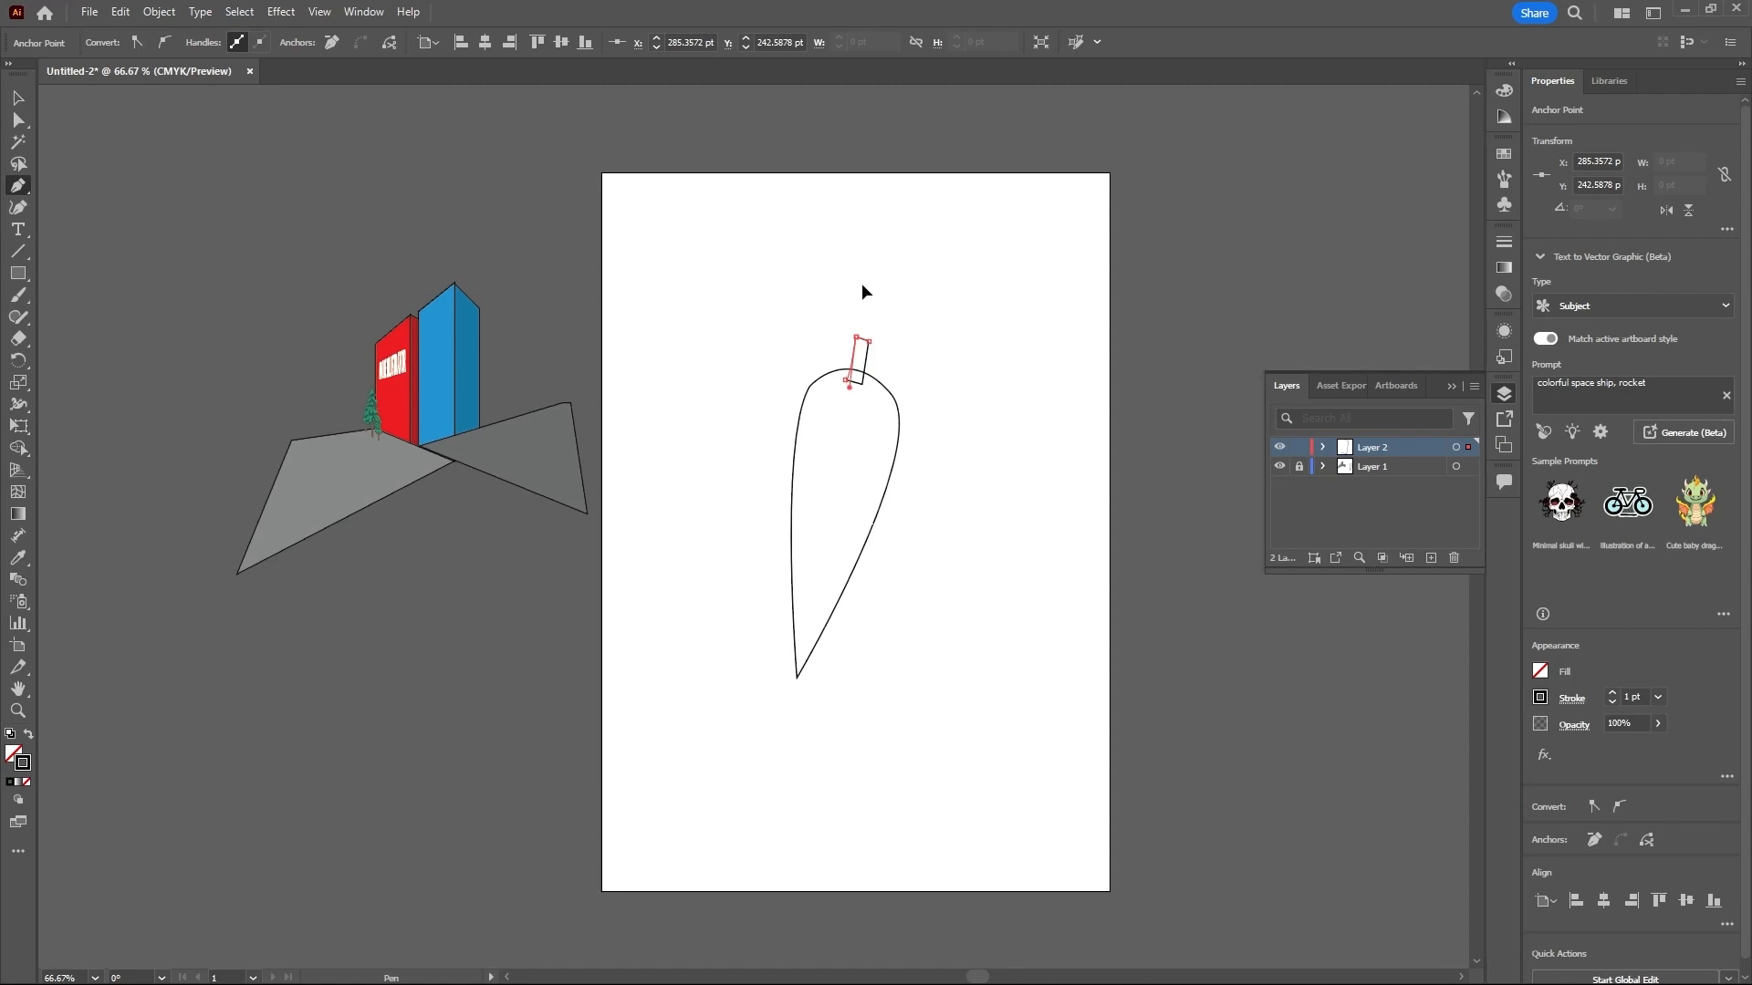
pyautogui.click(18, 98)
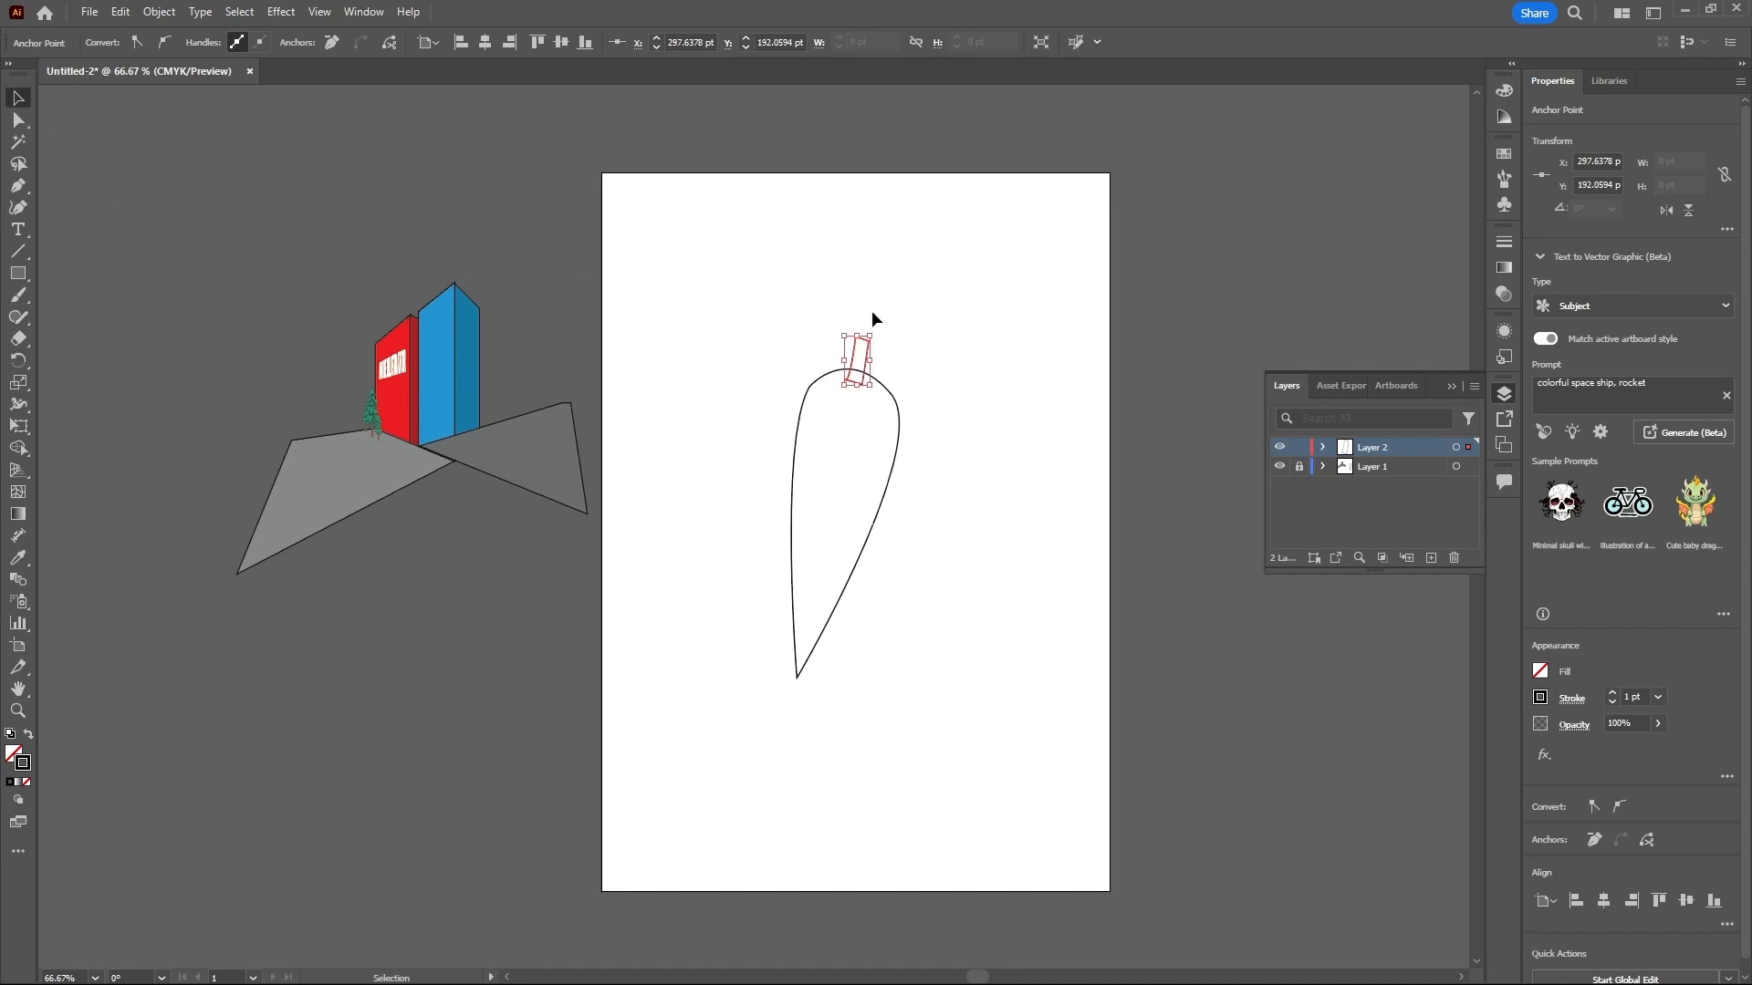
pyautogui.click(935, 313)
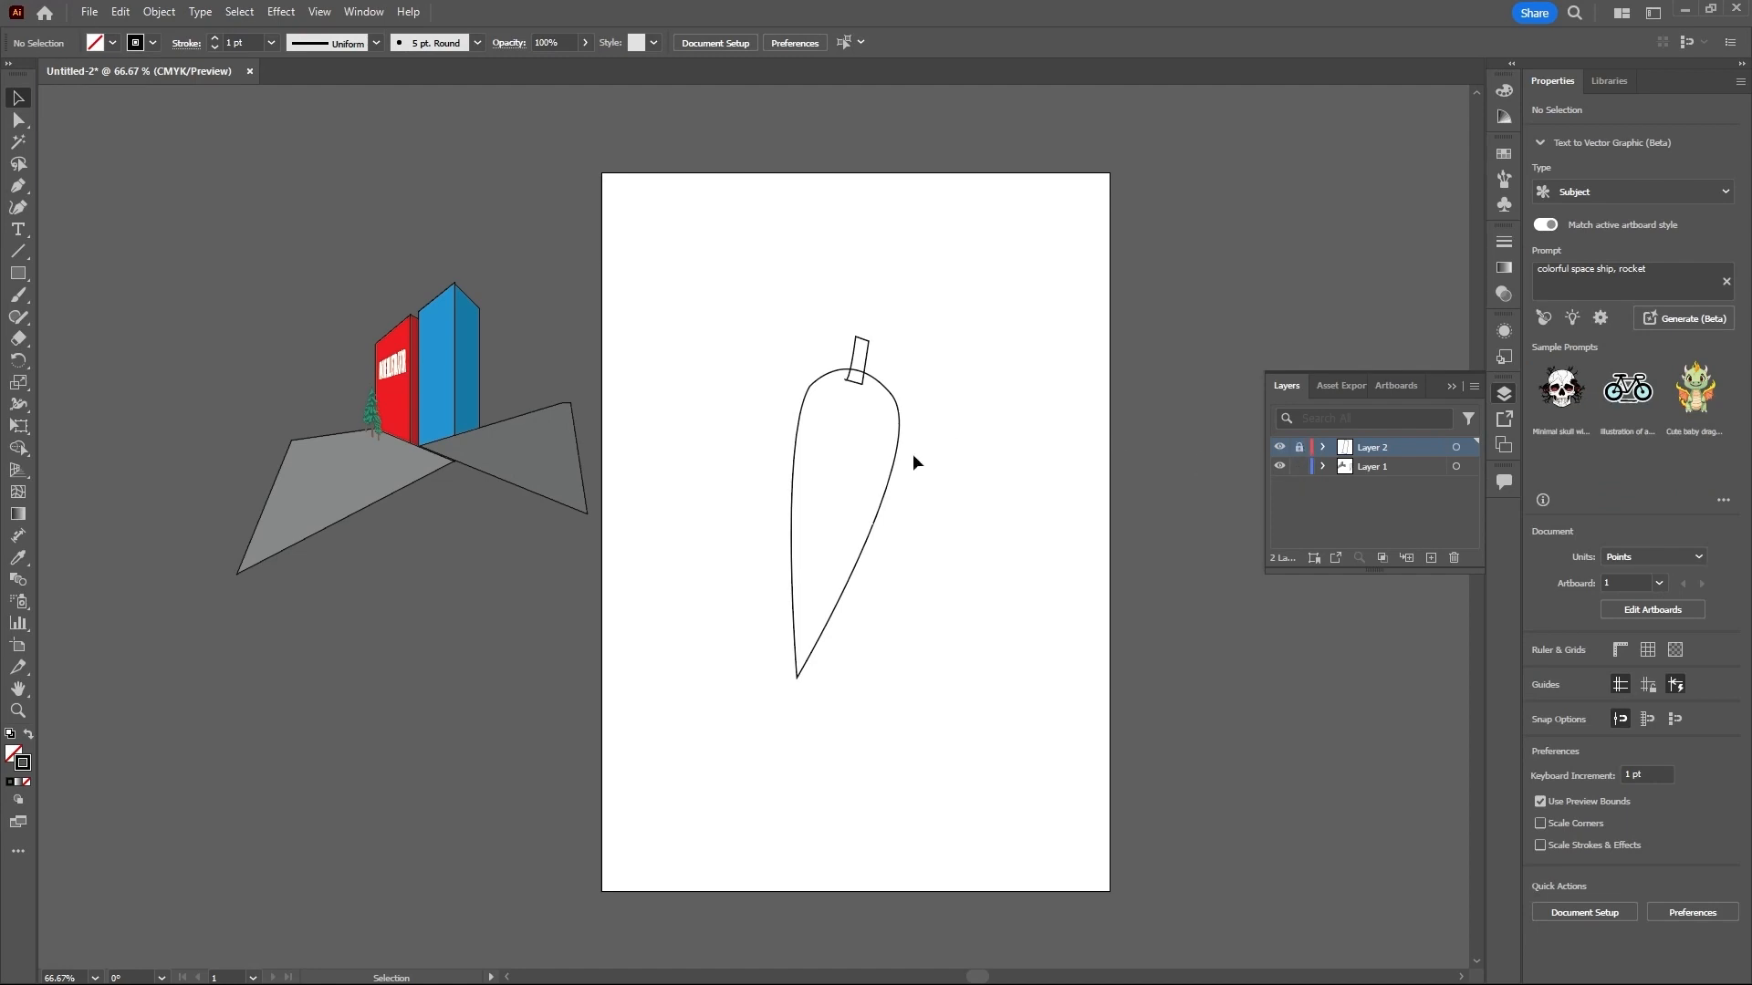
# - Fill the teardrop path with orange EA801F, using a hue of about 29°
pyautogui.click(892, 483)
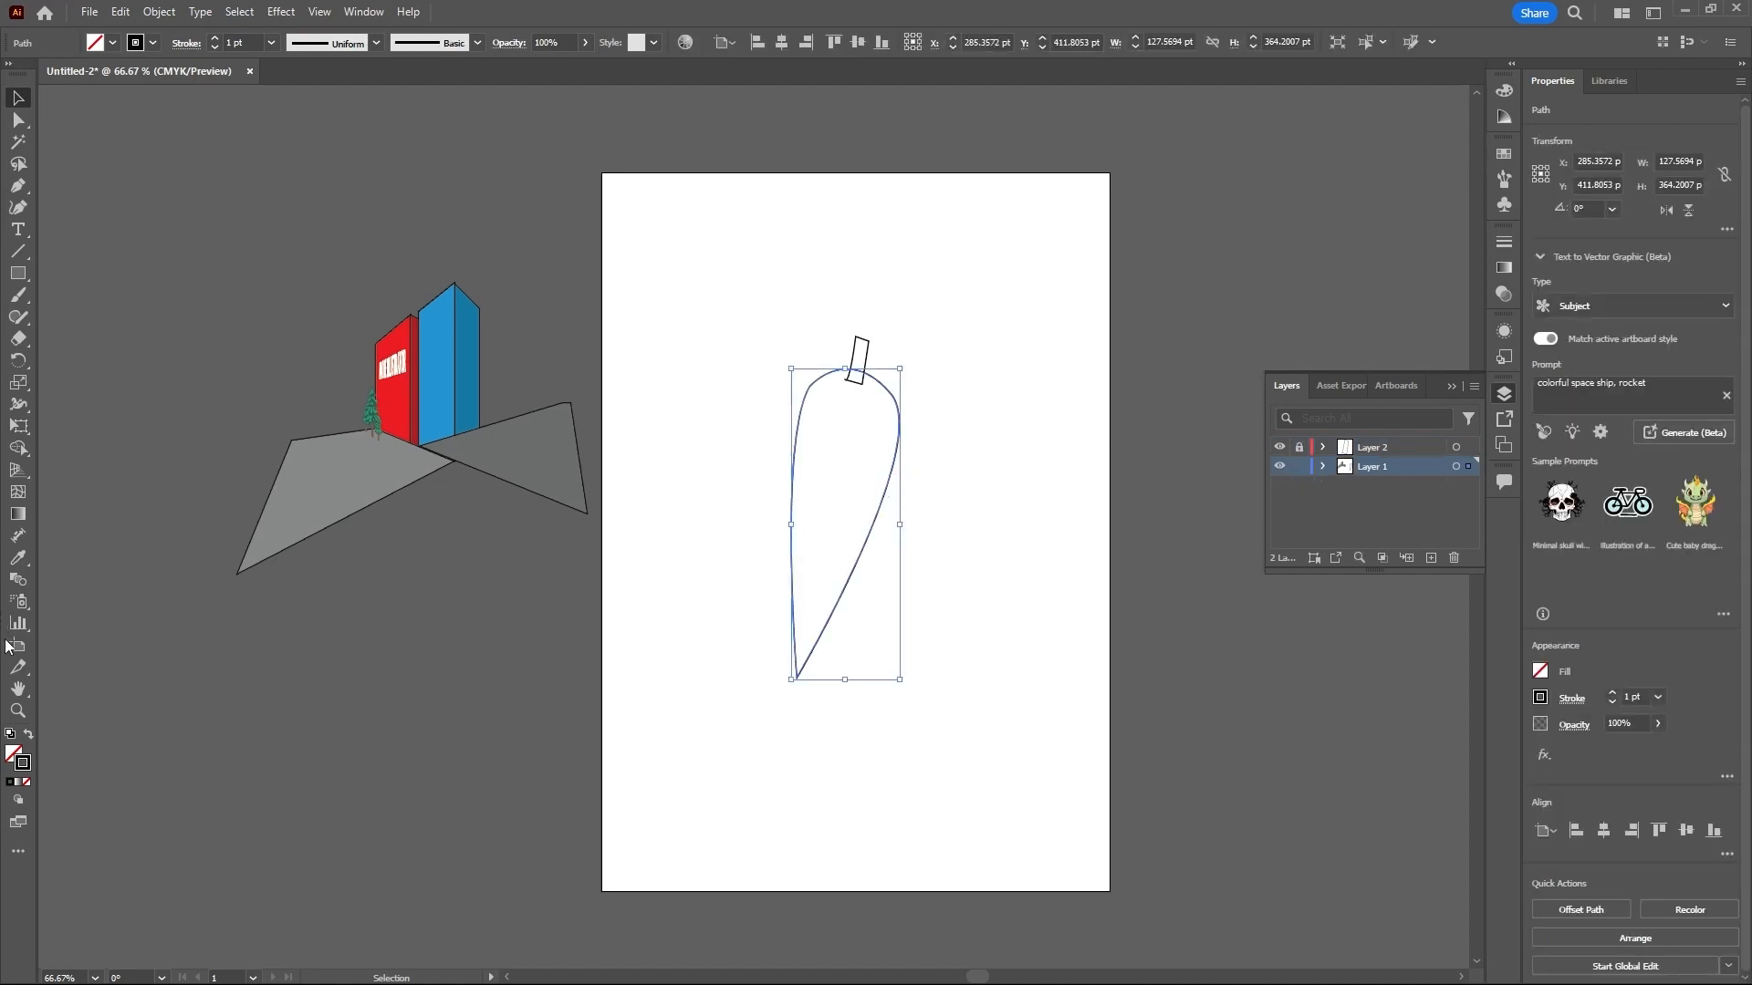
pyautogui.doubleClick(14, 754)
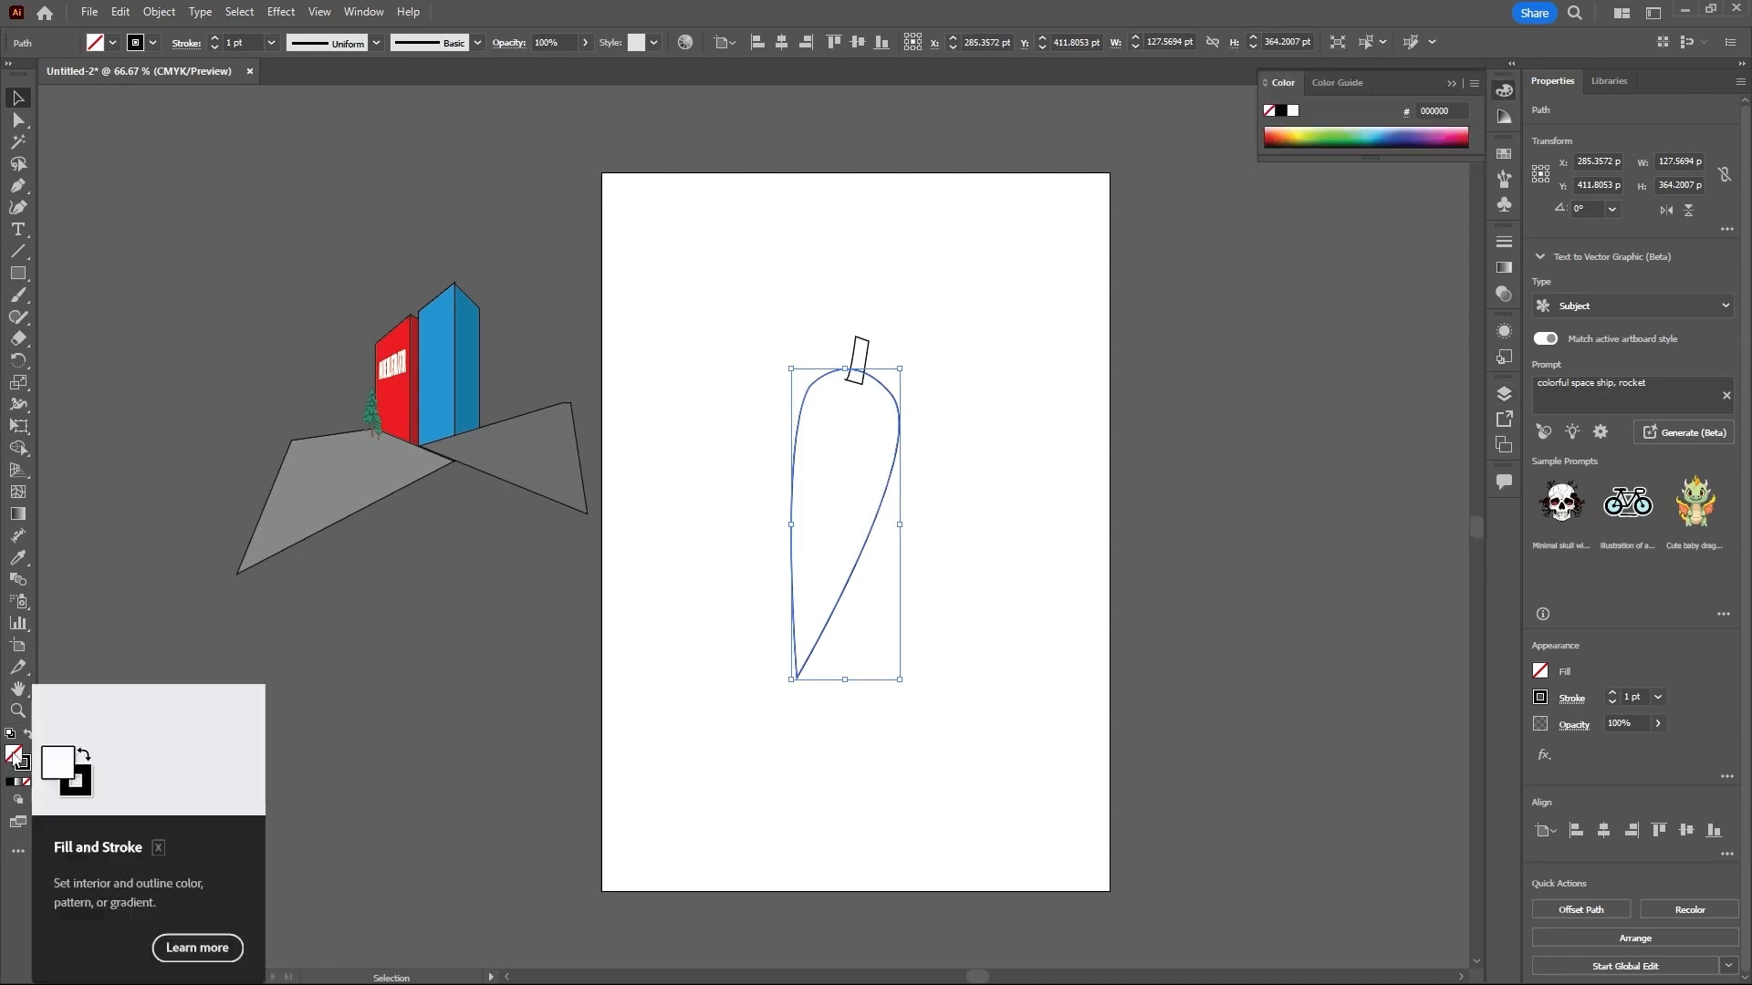
pyautogui.click(900, 602)
pyautogui.moveTo(900, 600); pyautogui.dragTo(900, 595)
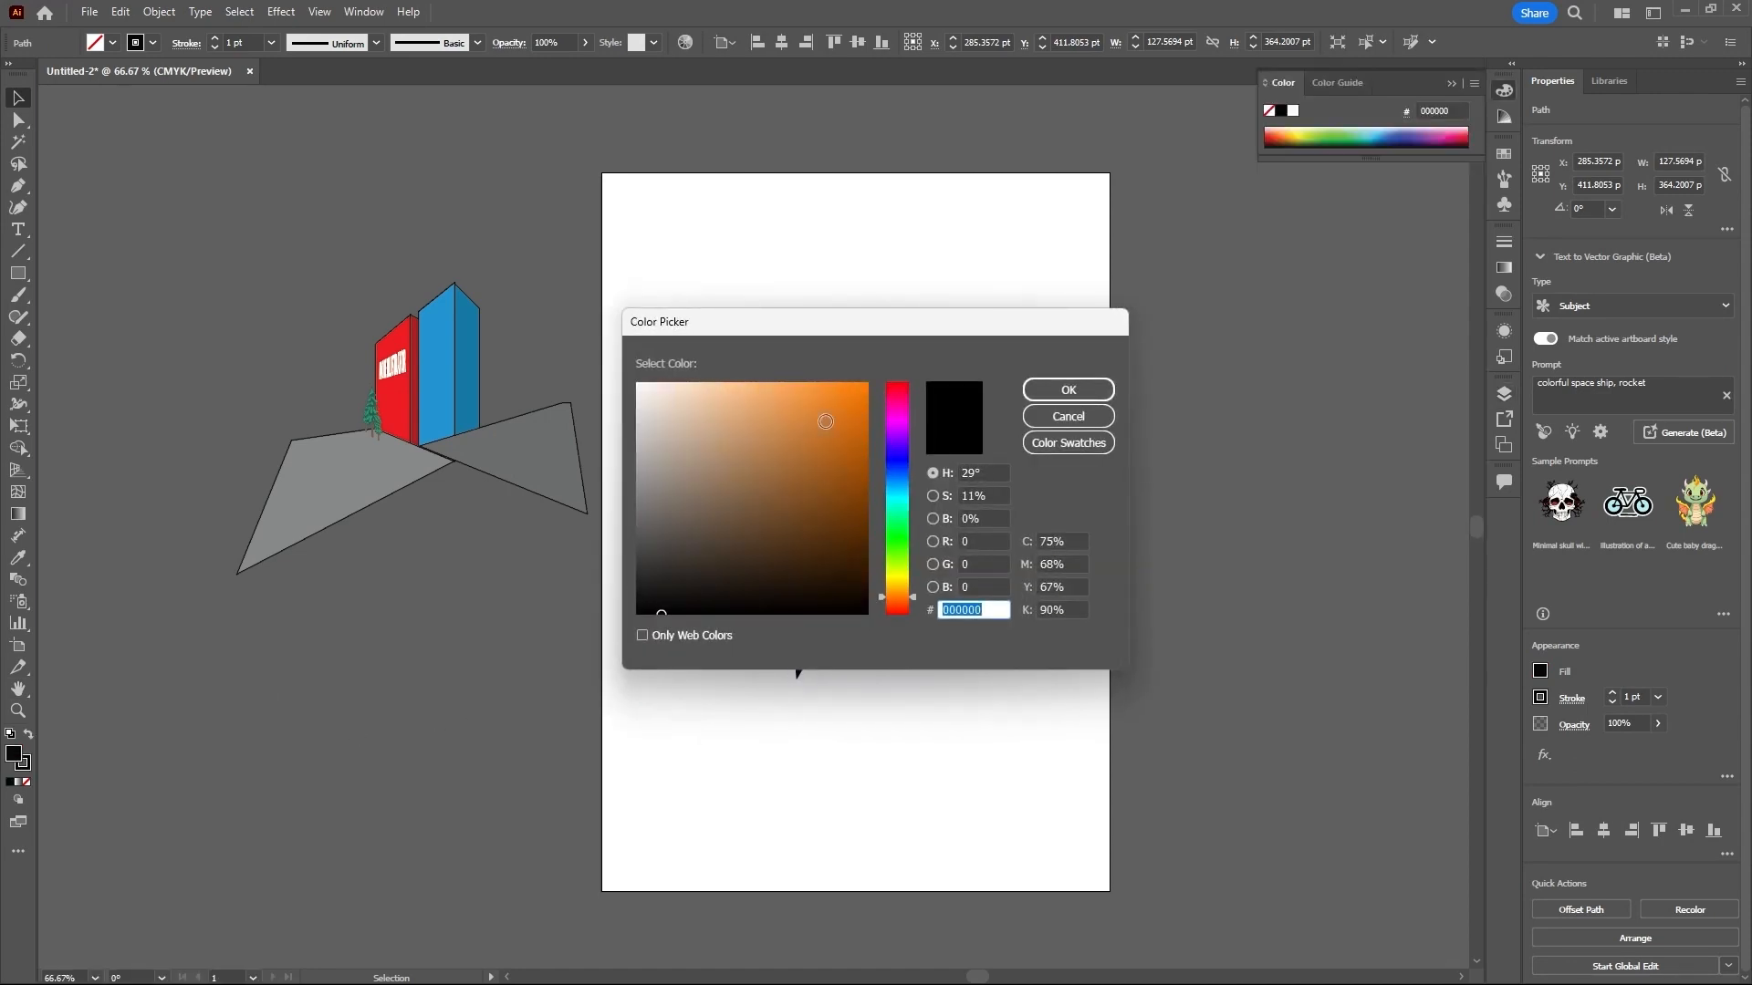
pyautogui.click(833, 405)
pyautogui.click(1054, 392)
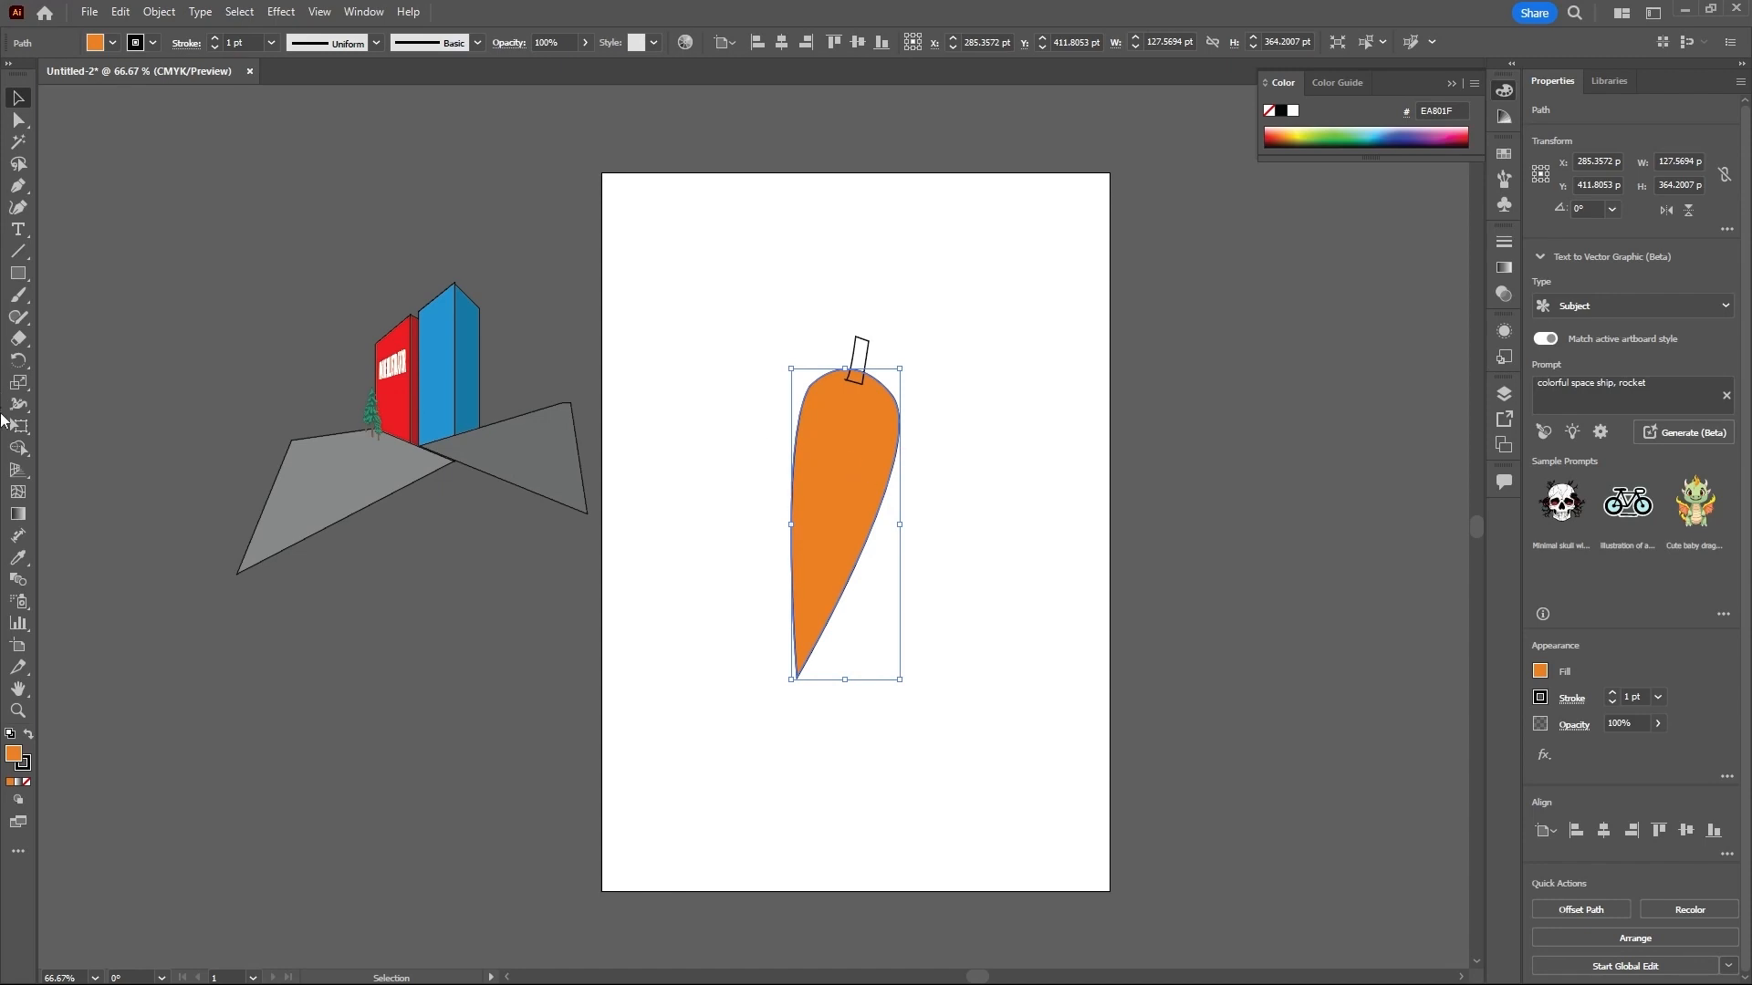
# - Add gradient mesh lines to the orange carrot body with the Mesh tool, placing crosswise rows down its length and two lengthwise lines
pyautogui.click(19, 494)
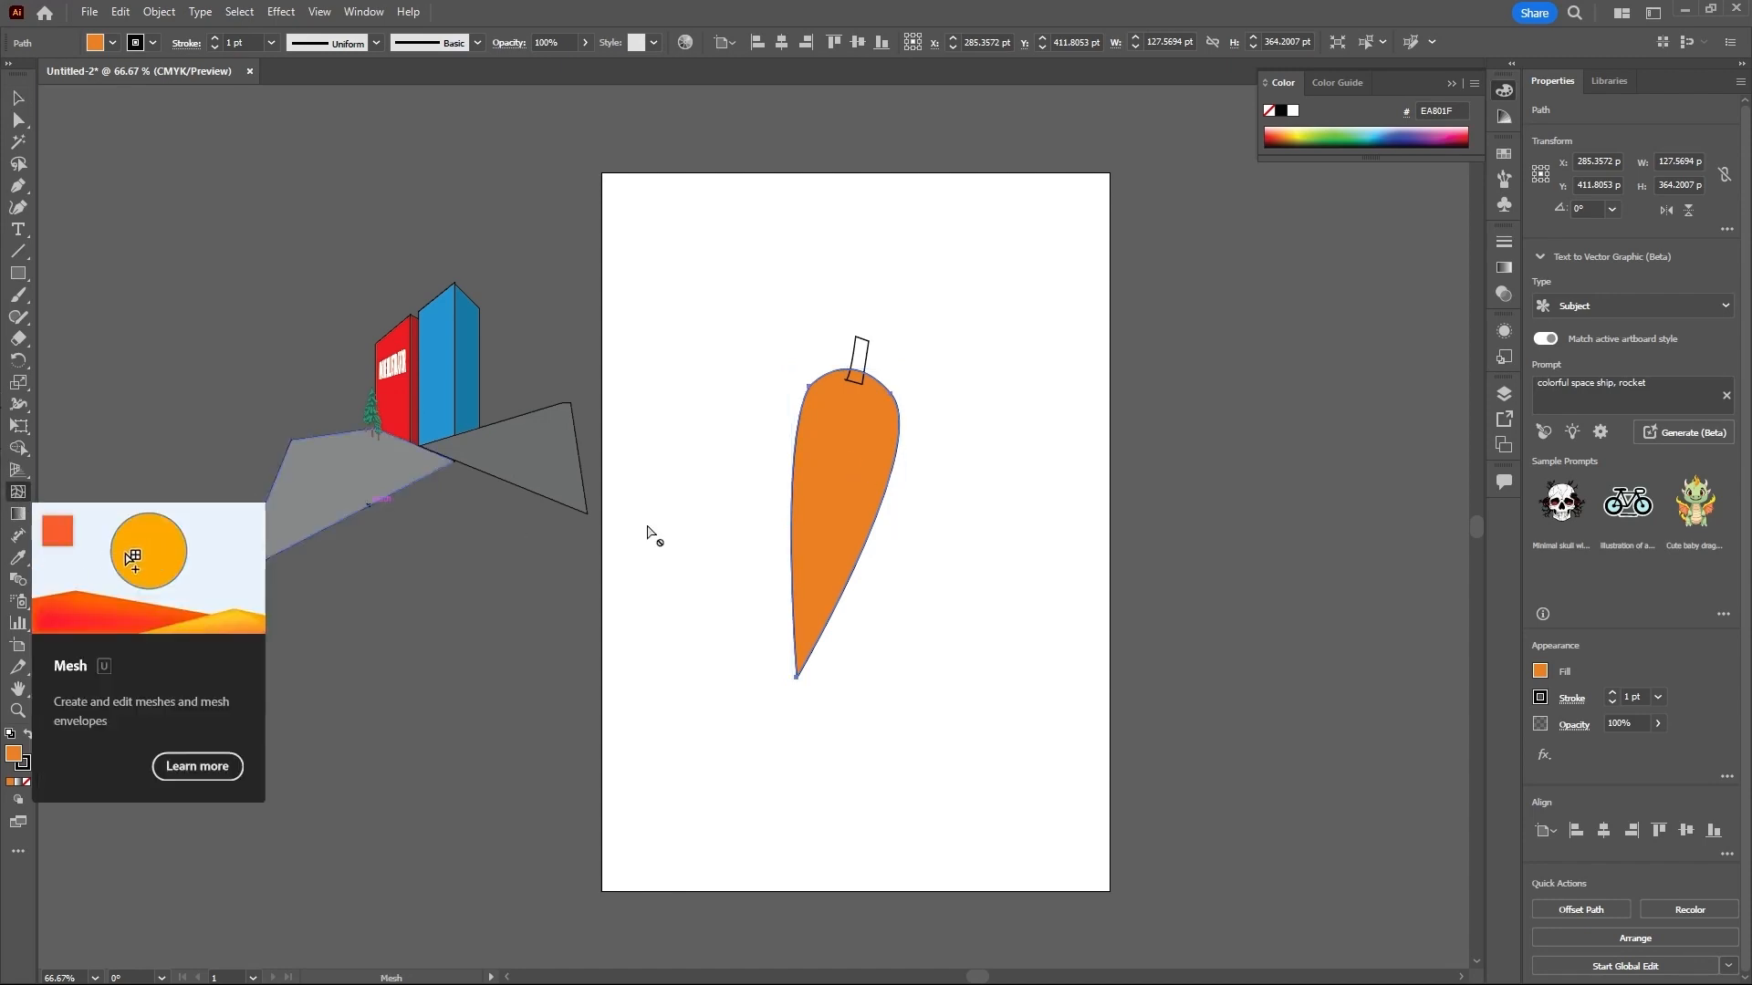
pyautogui.click(810, 409)
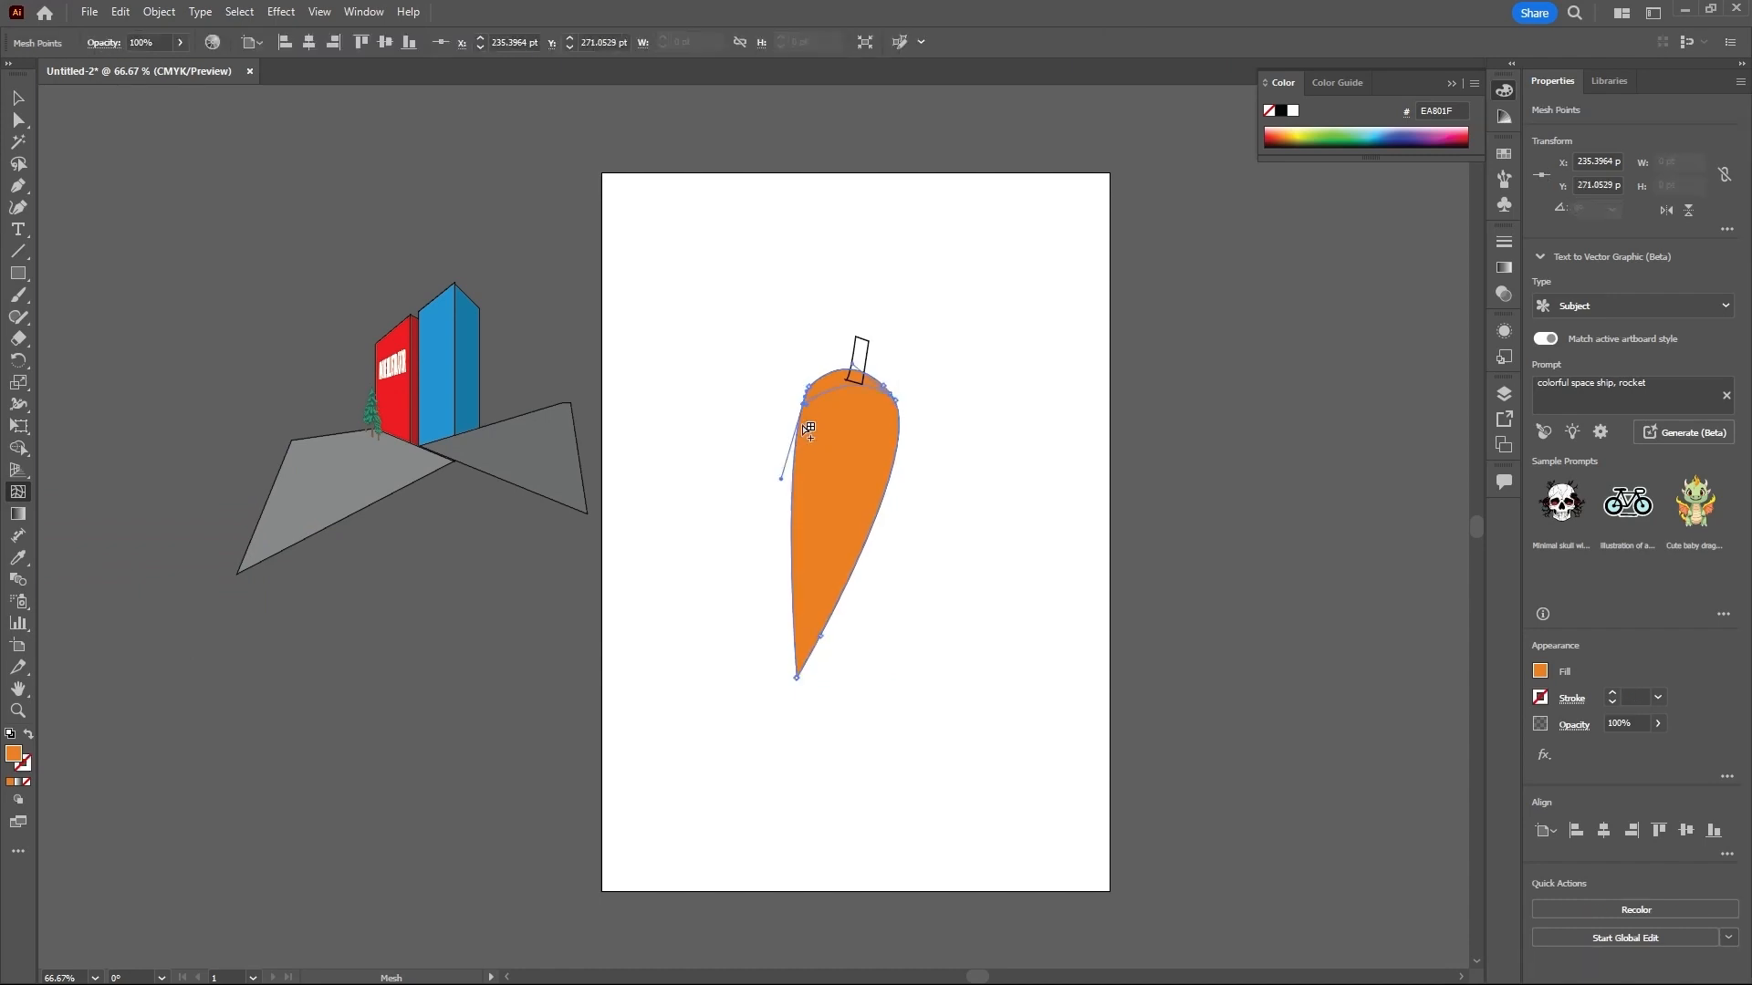
pyautogui.click(799, 494)
pyautogui.moveTo(799, 544); pyautogui.dragTo(801, 611)
pyautogui.click(827, 376)
pyautogui.click(874, 380)
# - Select the mesh points in the lower half of the carrot body, from the middle down toward the tip, with the Direct Selection tool
pyautogui.click(29, 118)
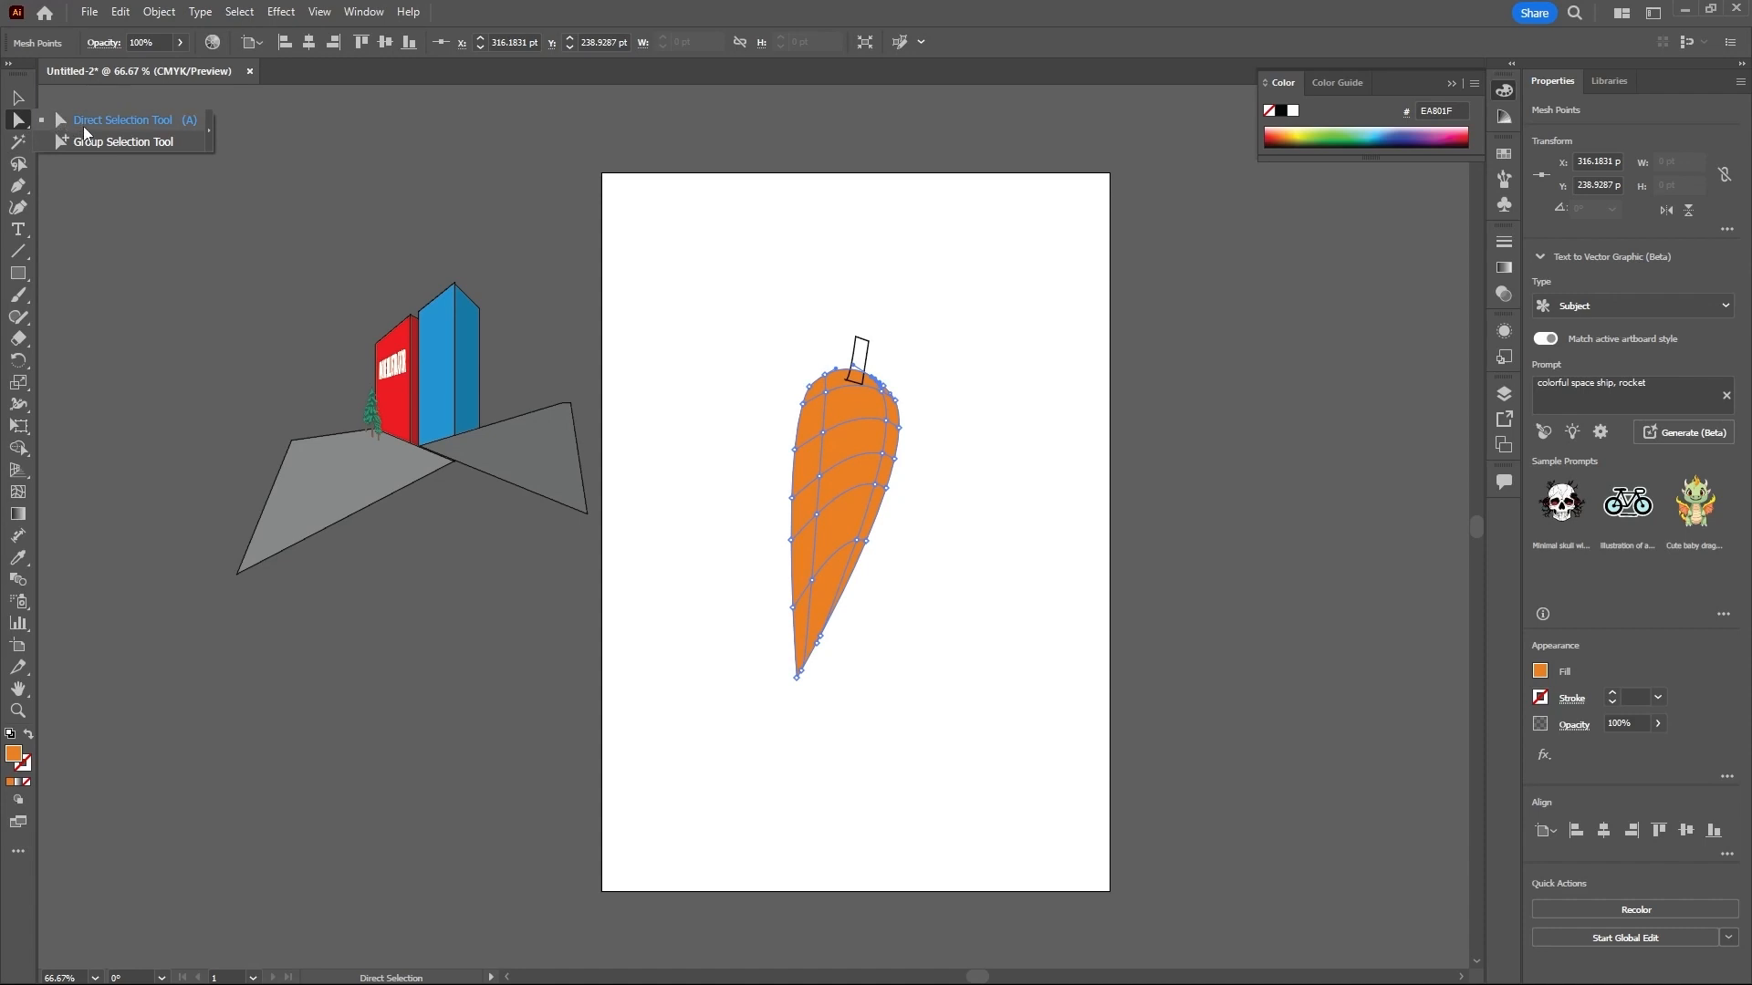
pyautogui.click(84, 128)
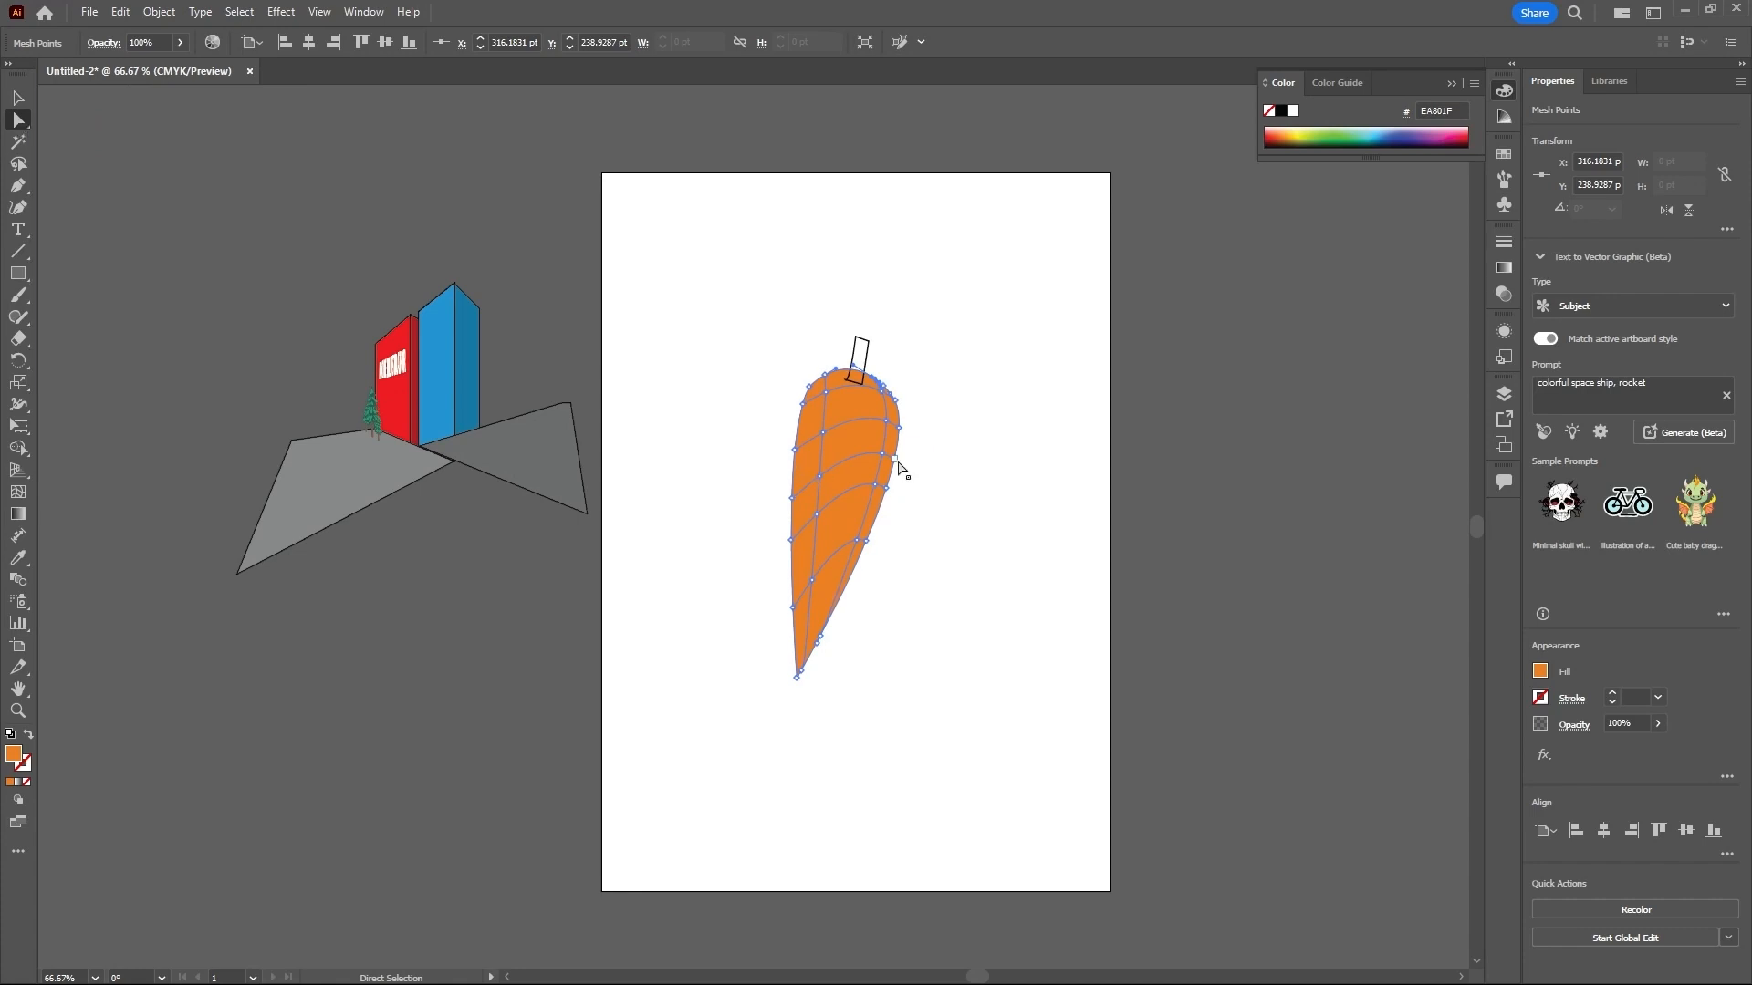
pyautogui.moveTo(920, 422); pyautogui.dragTo(840, 567)
pyautogui.click(927, 497)
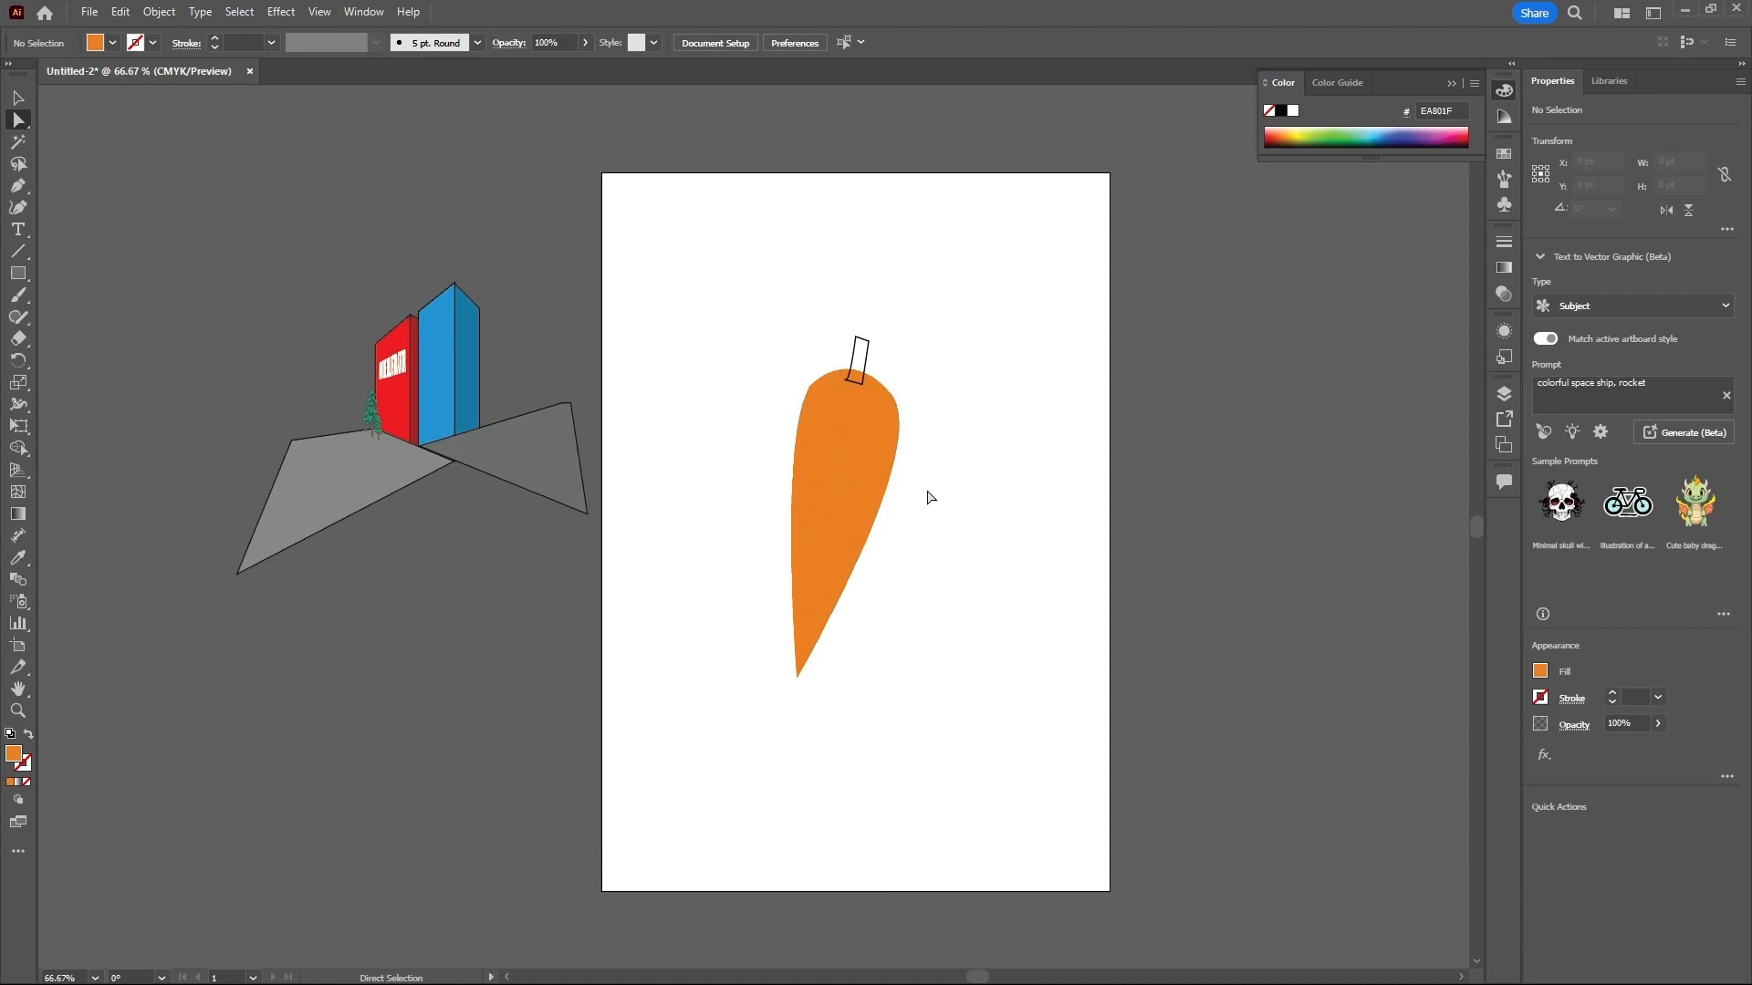
pyautogui.click(853, 463)
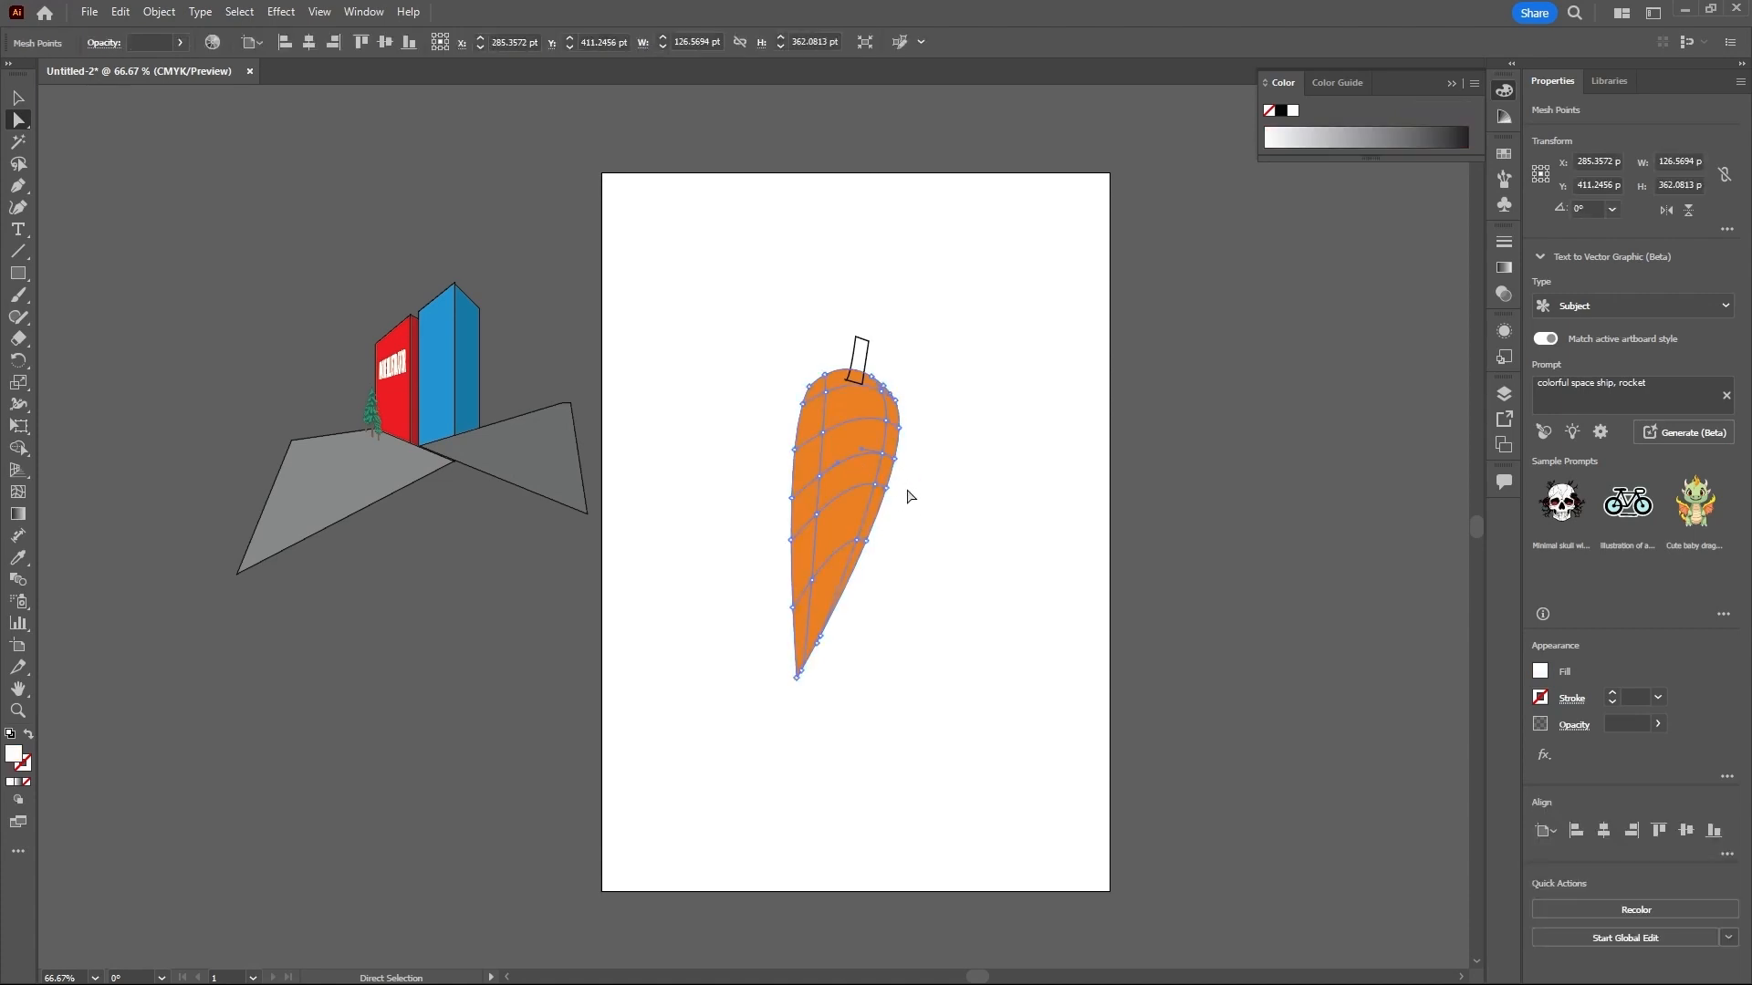
pyautogui.click(895, 464)
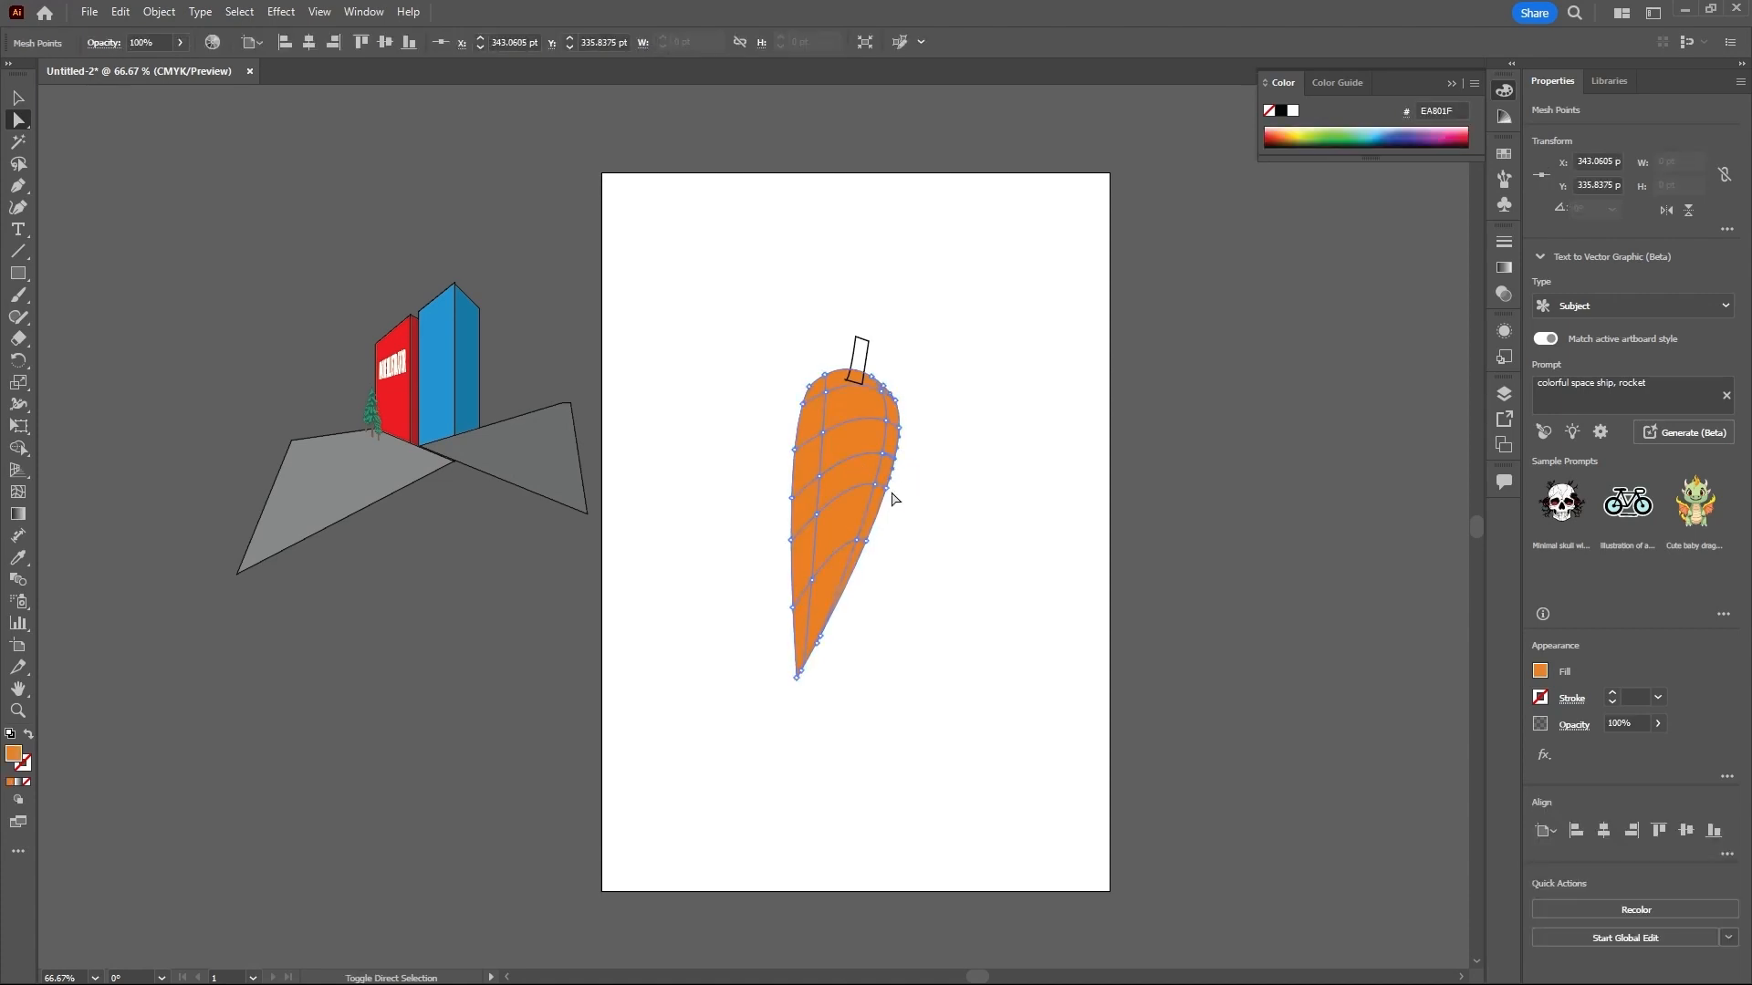
pyautogui.keyDown('shift'); pyautogui.click(874, 485); pyautogui.keyUp('shift')
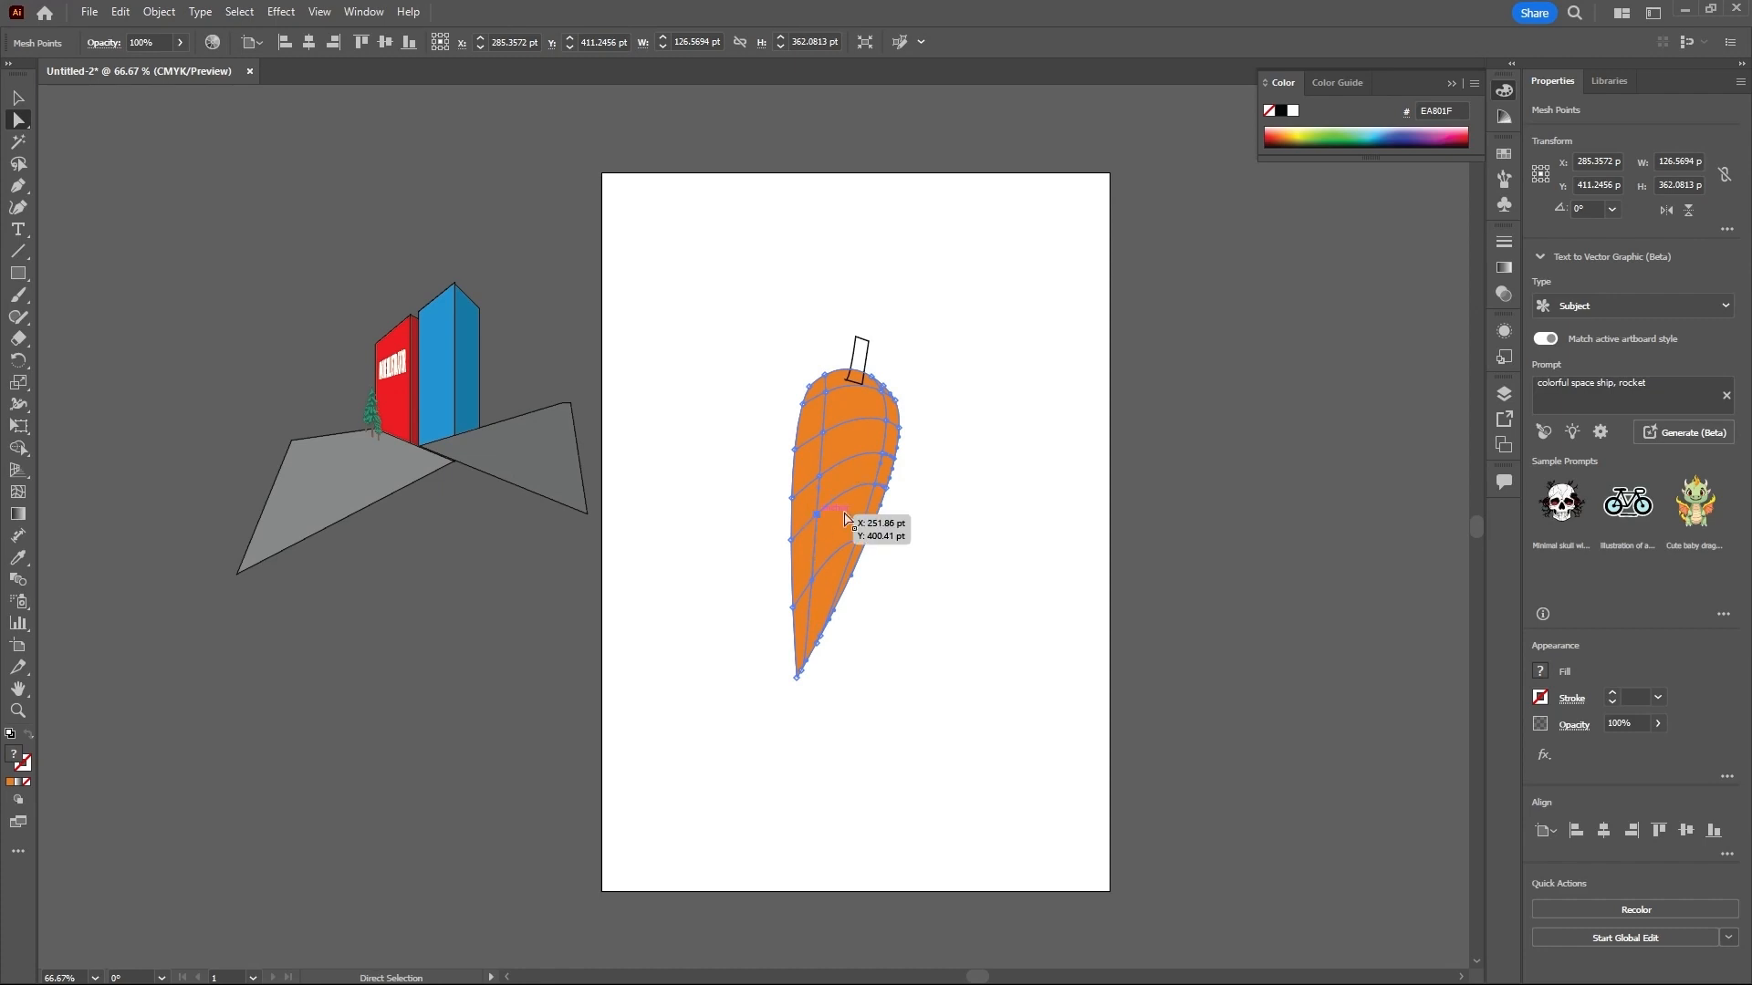
# - Try several brown, yellow-orange and red-orange shades from the CMYK spectrum on the selected lower mesh points
pyautogui.click(1287, 139)
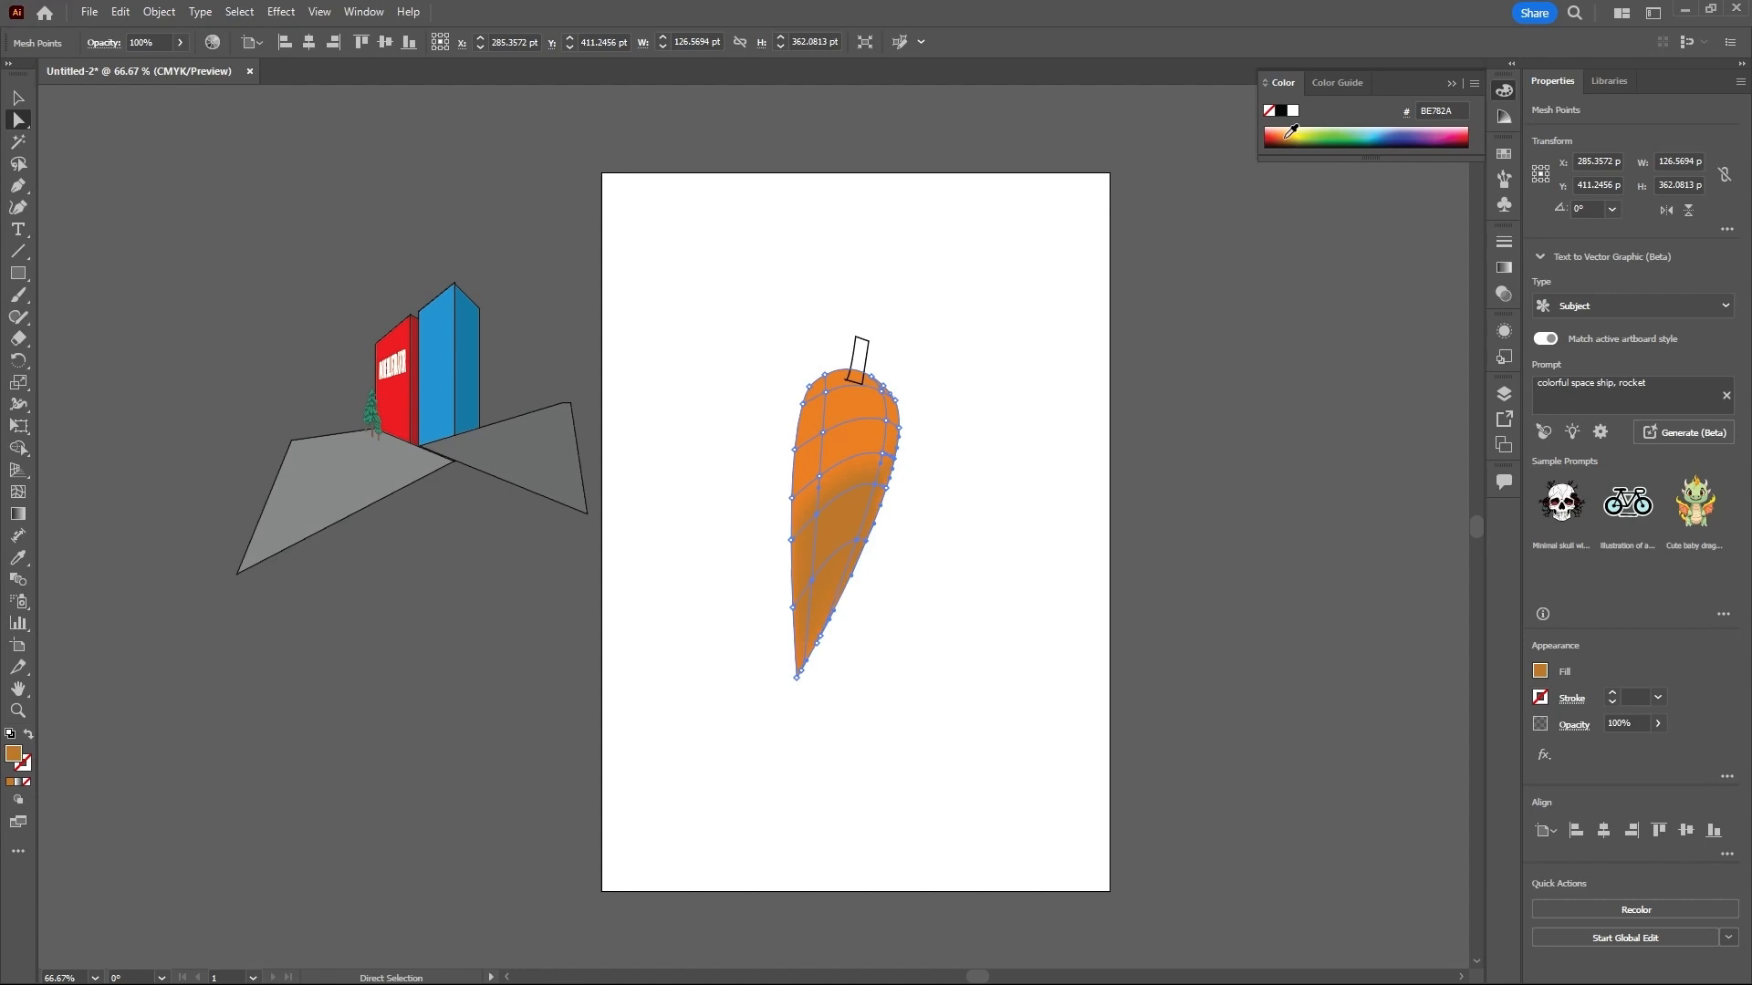
pyautogui.moveTo(1294, 132); pyautogui.dragTo(1293, 129)
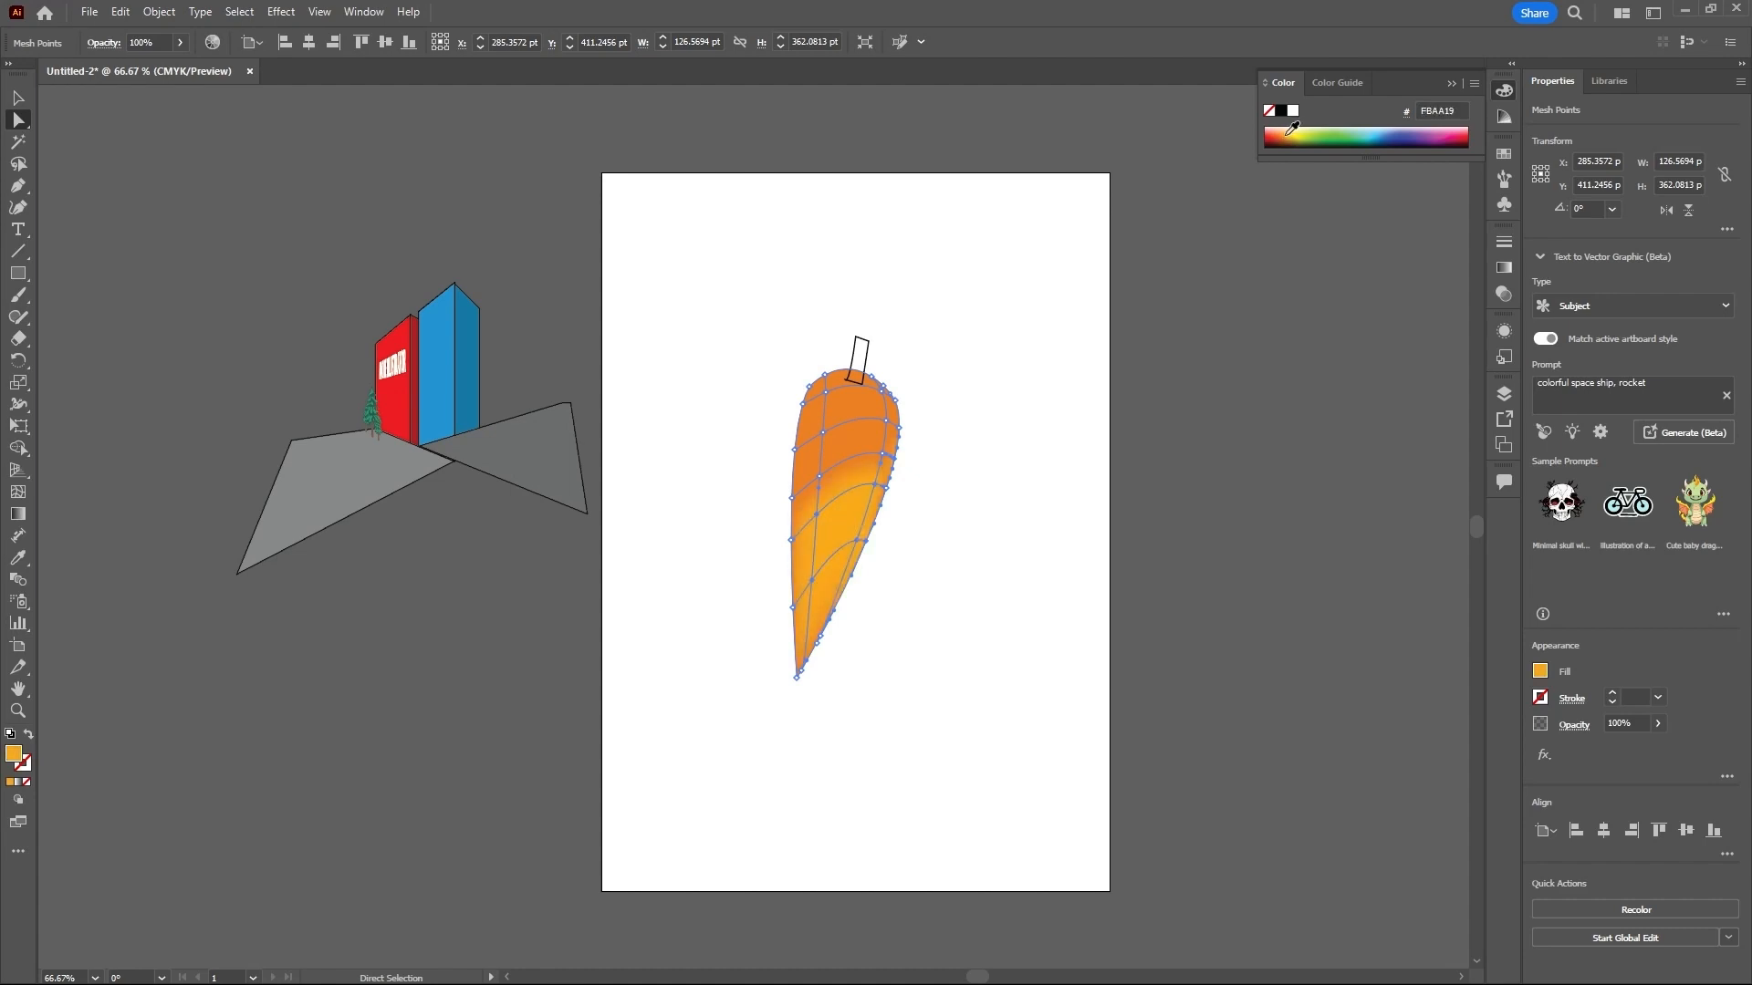
pyautogui.click(1283, 136)
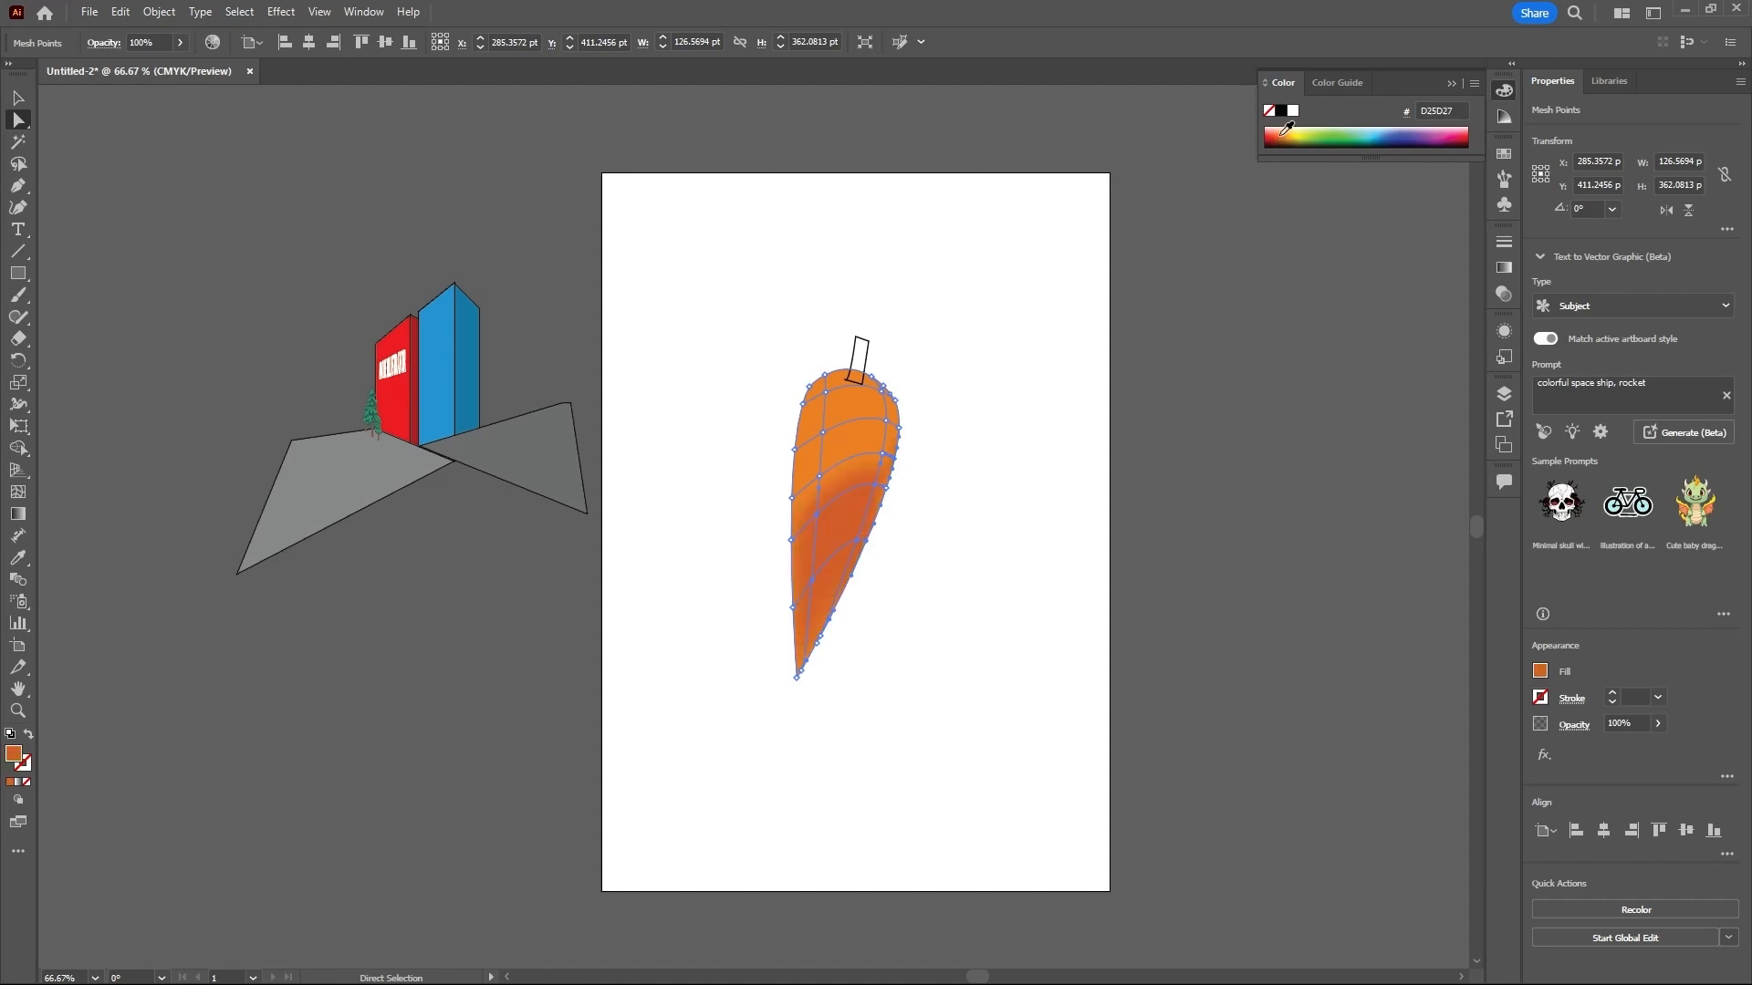
pyautogui.click(1284, 133)
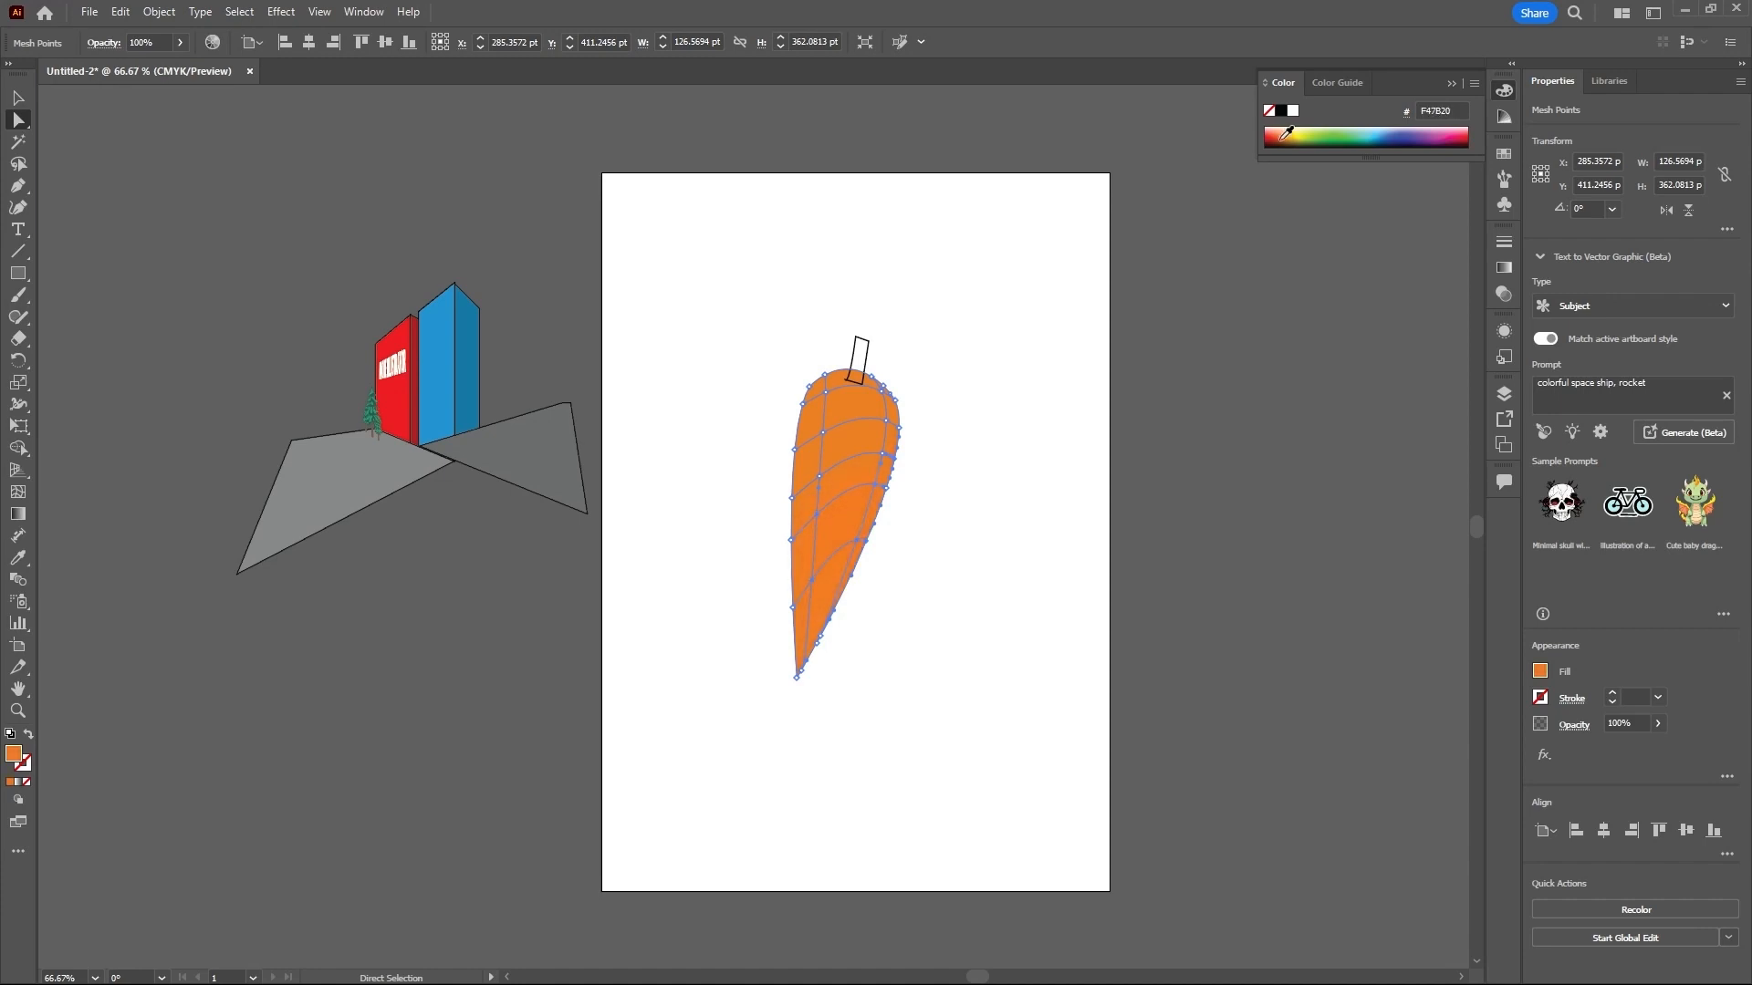
pyautogui.click(1285, 134)
pyautogui.click(1290, 133)
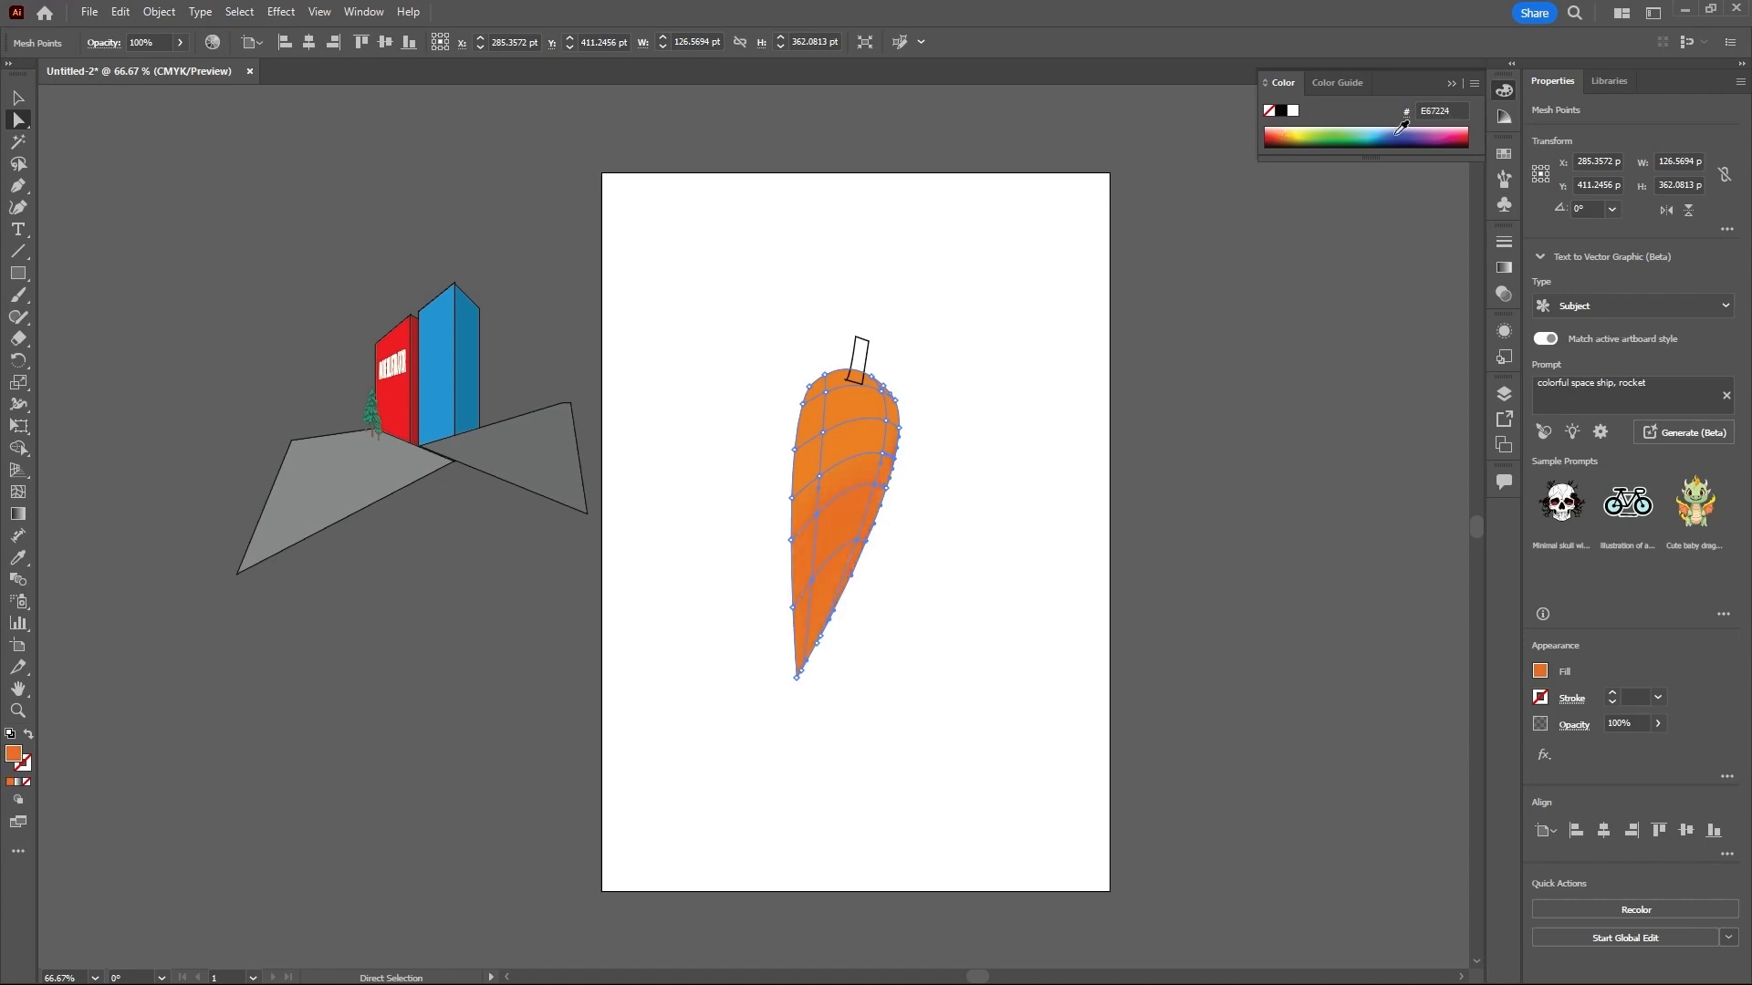
# - Recolor the selected lower mesh points dark orange C14F21, starting from the C=0 M=80 Y=95 K=0 swatch, and deselect the mesh
pyautogui.click(1505, 155)
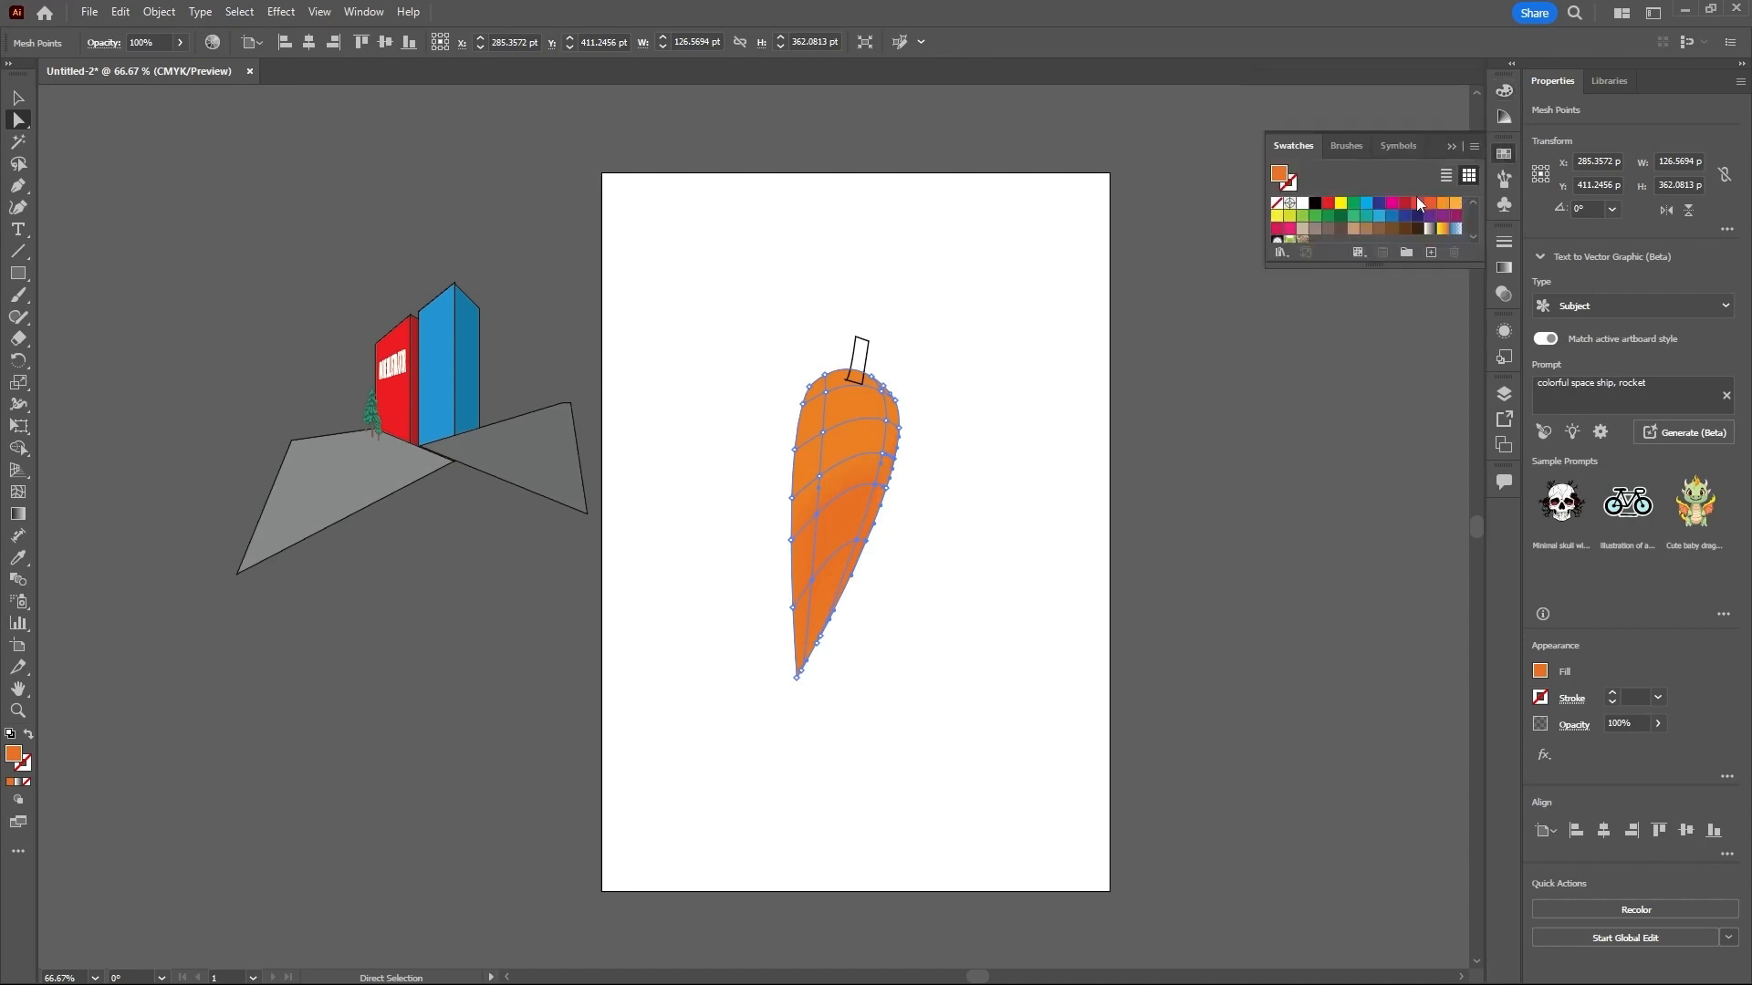
pyautogui.click(1418, 204)
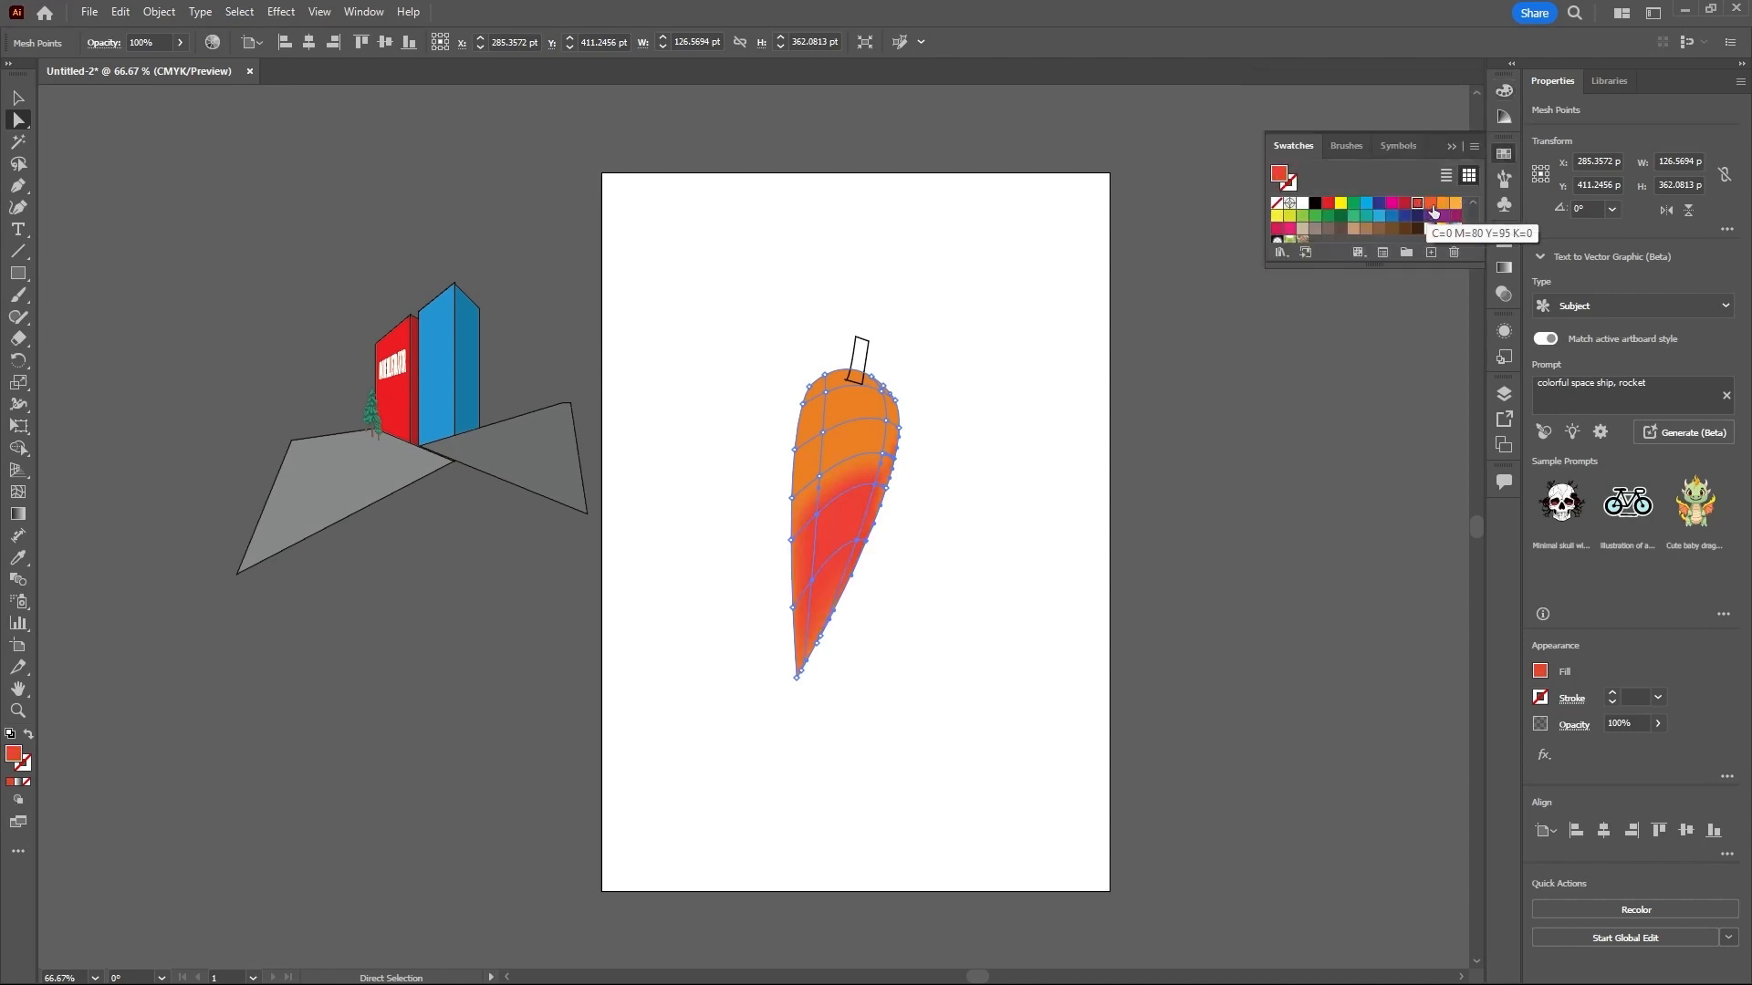
pyautogui.click(1430, 204)
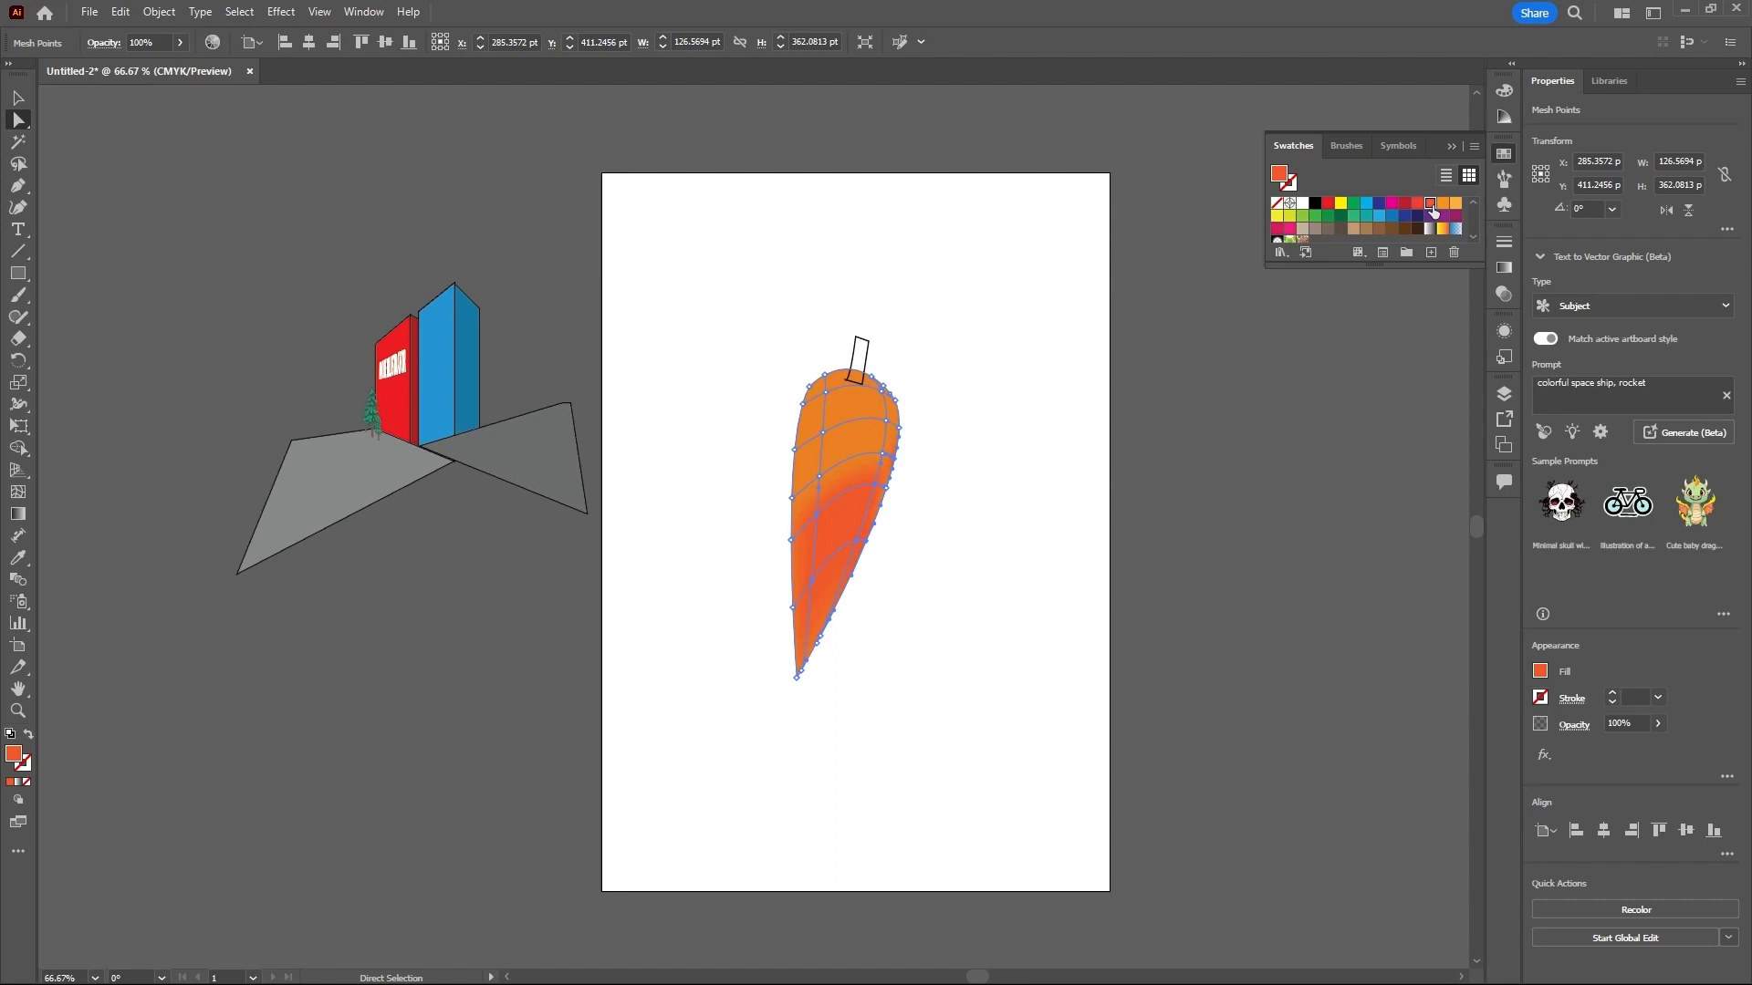
pyautogui.doubleClick(15, 756)
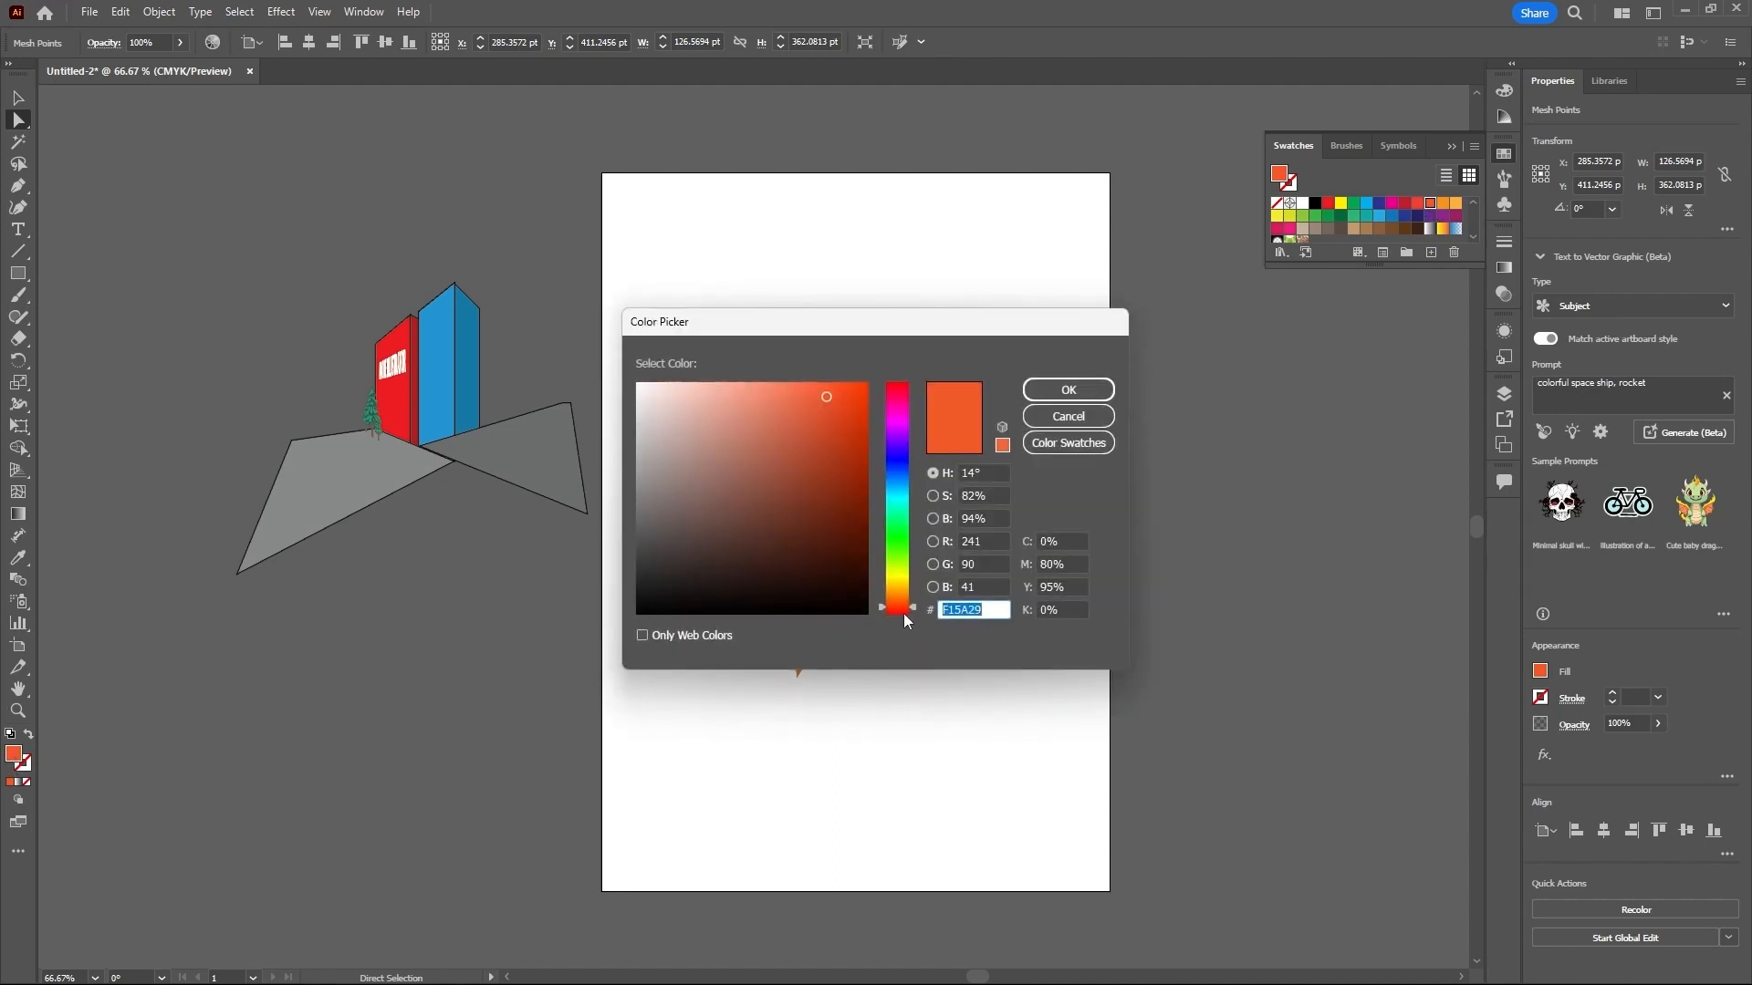
pyautogui.moveTo(910, 608); pyautogui.dragTo(913, 608)
pyautogui.moveTo(826, 398); pyautogui.dragTo(830, 438)
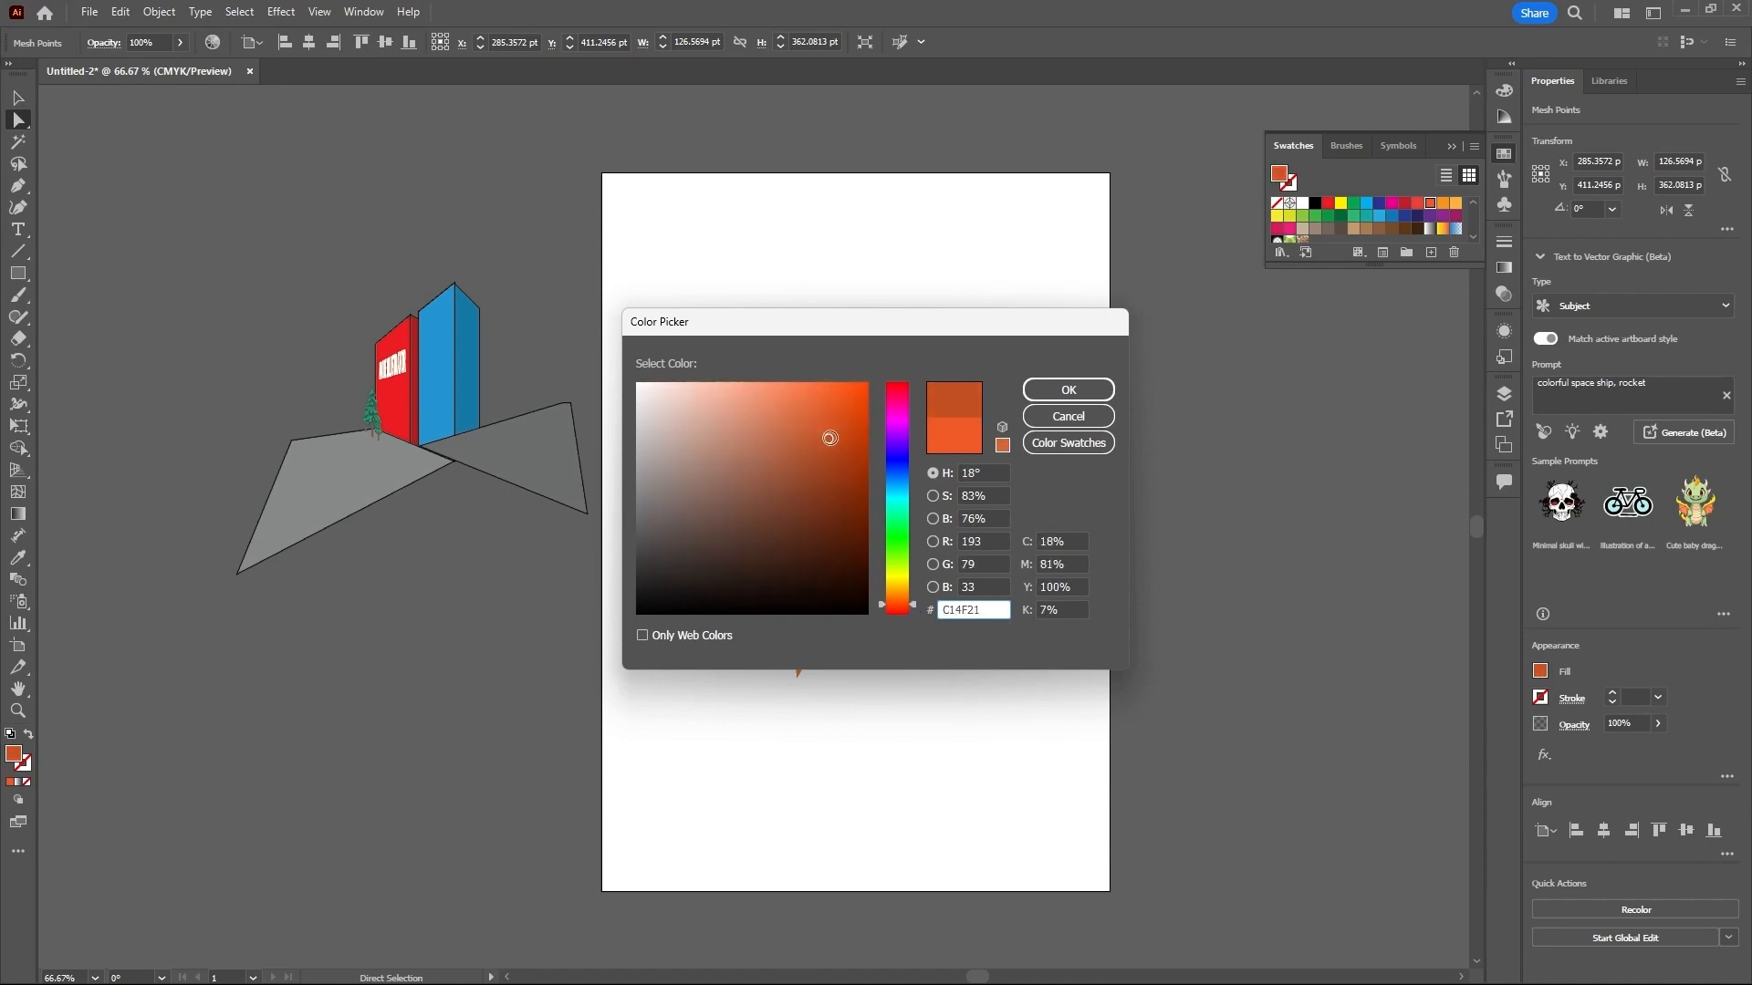
pyautogui.click(1067, 390)
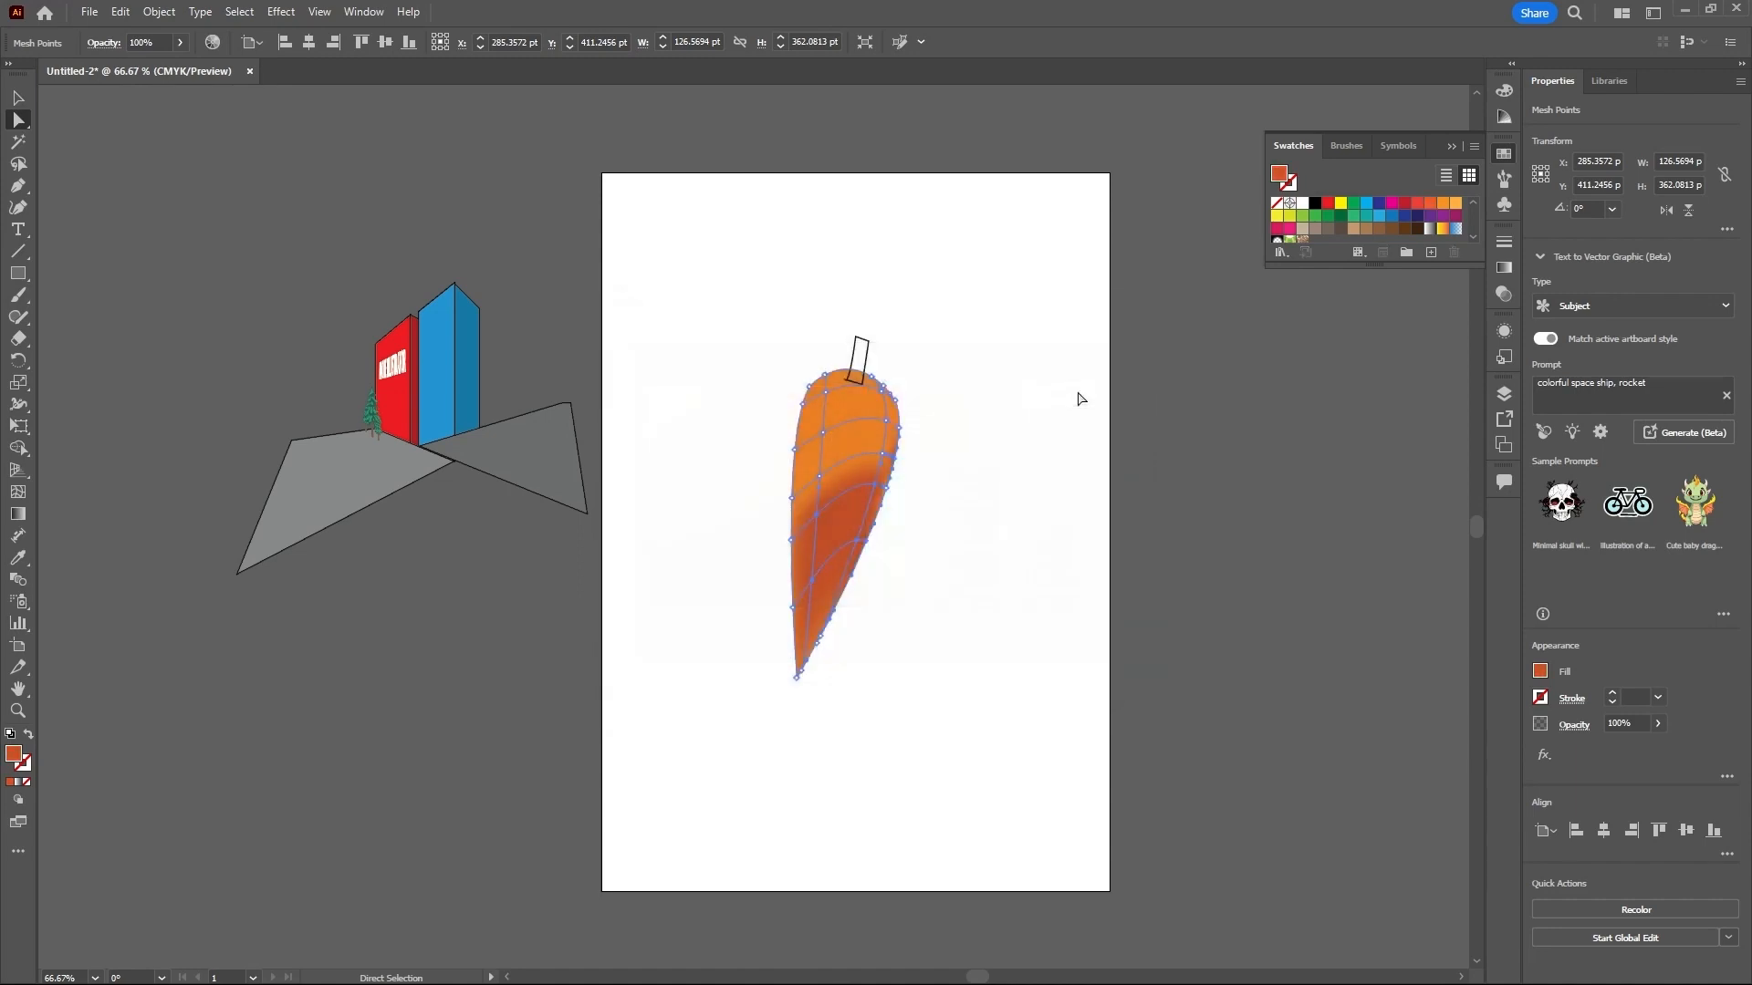
pyautogui.click(947, 466)
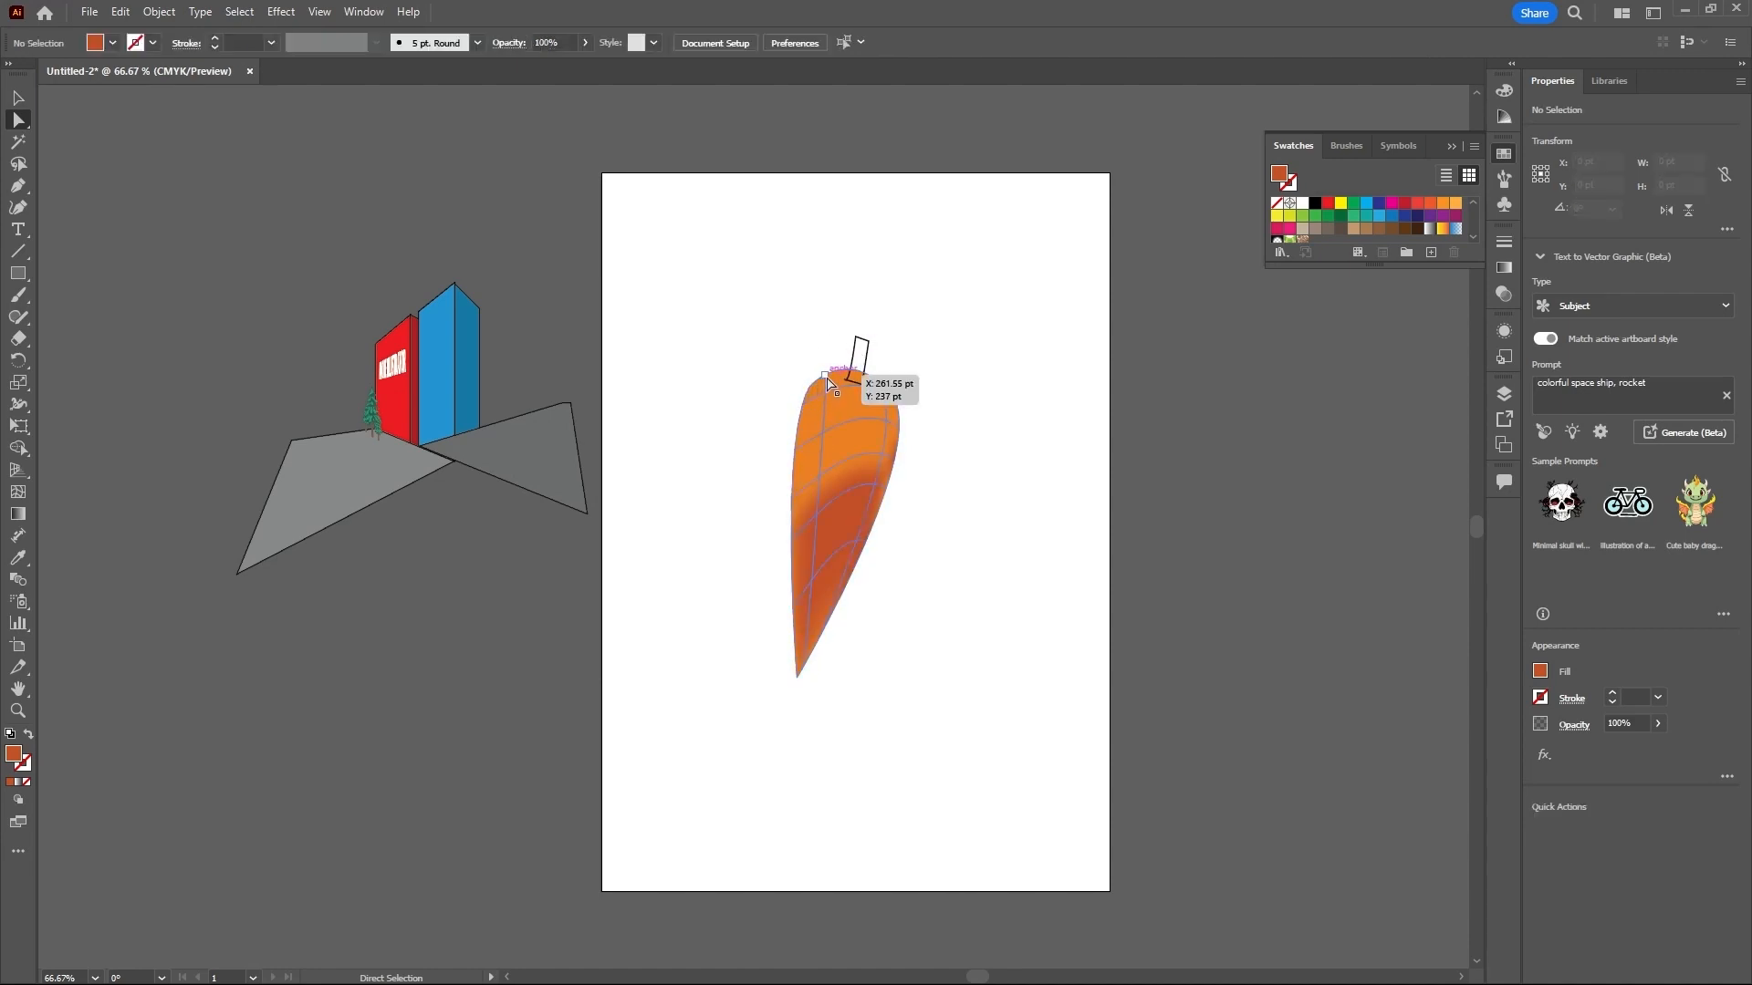
# - Select the mesh points across the carrot body's upper part and color them with the C=0 M=80 Y=95 K=0 red-orange swatch
pyautogui.moveTo(795, 346); pyautogui.dragTo(836, 408)
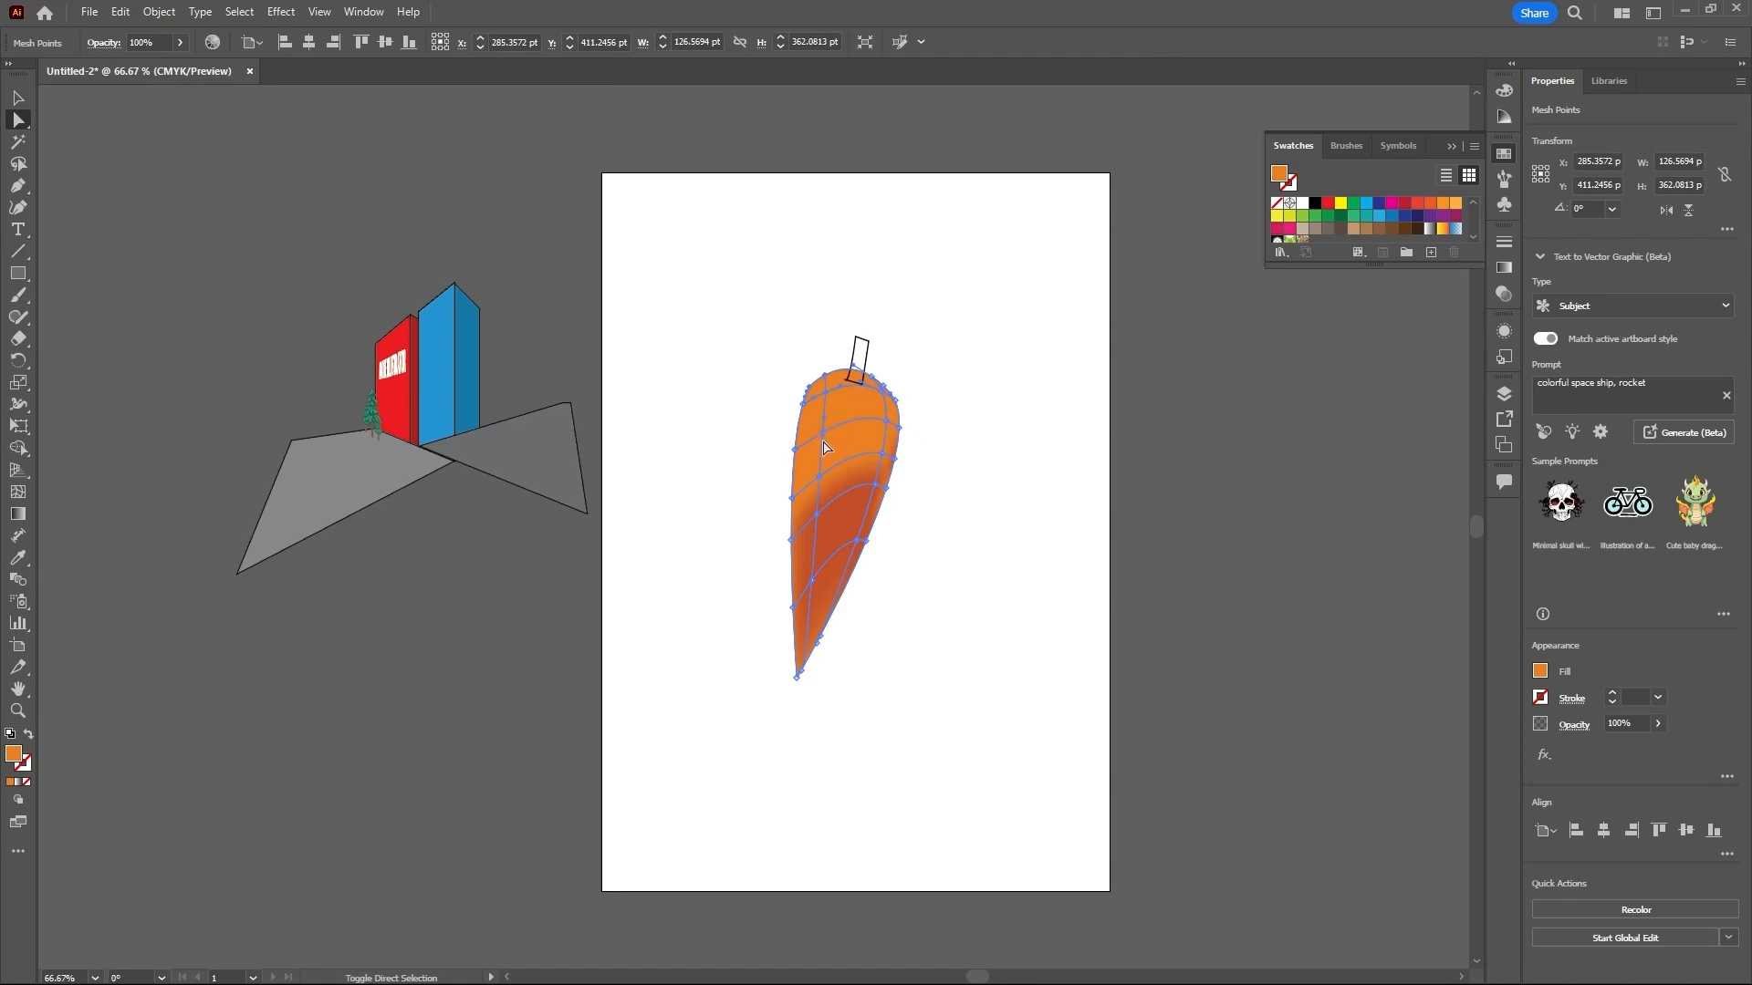
pyautogui.keyDown('shift'); pyautogui.click(823, 432); pyautogui.keyUp('shift')
pyautogui.keyDown('shift'); pyautogui.click(793, 451); pyautogui.keyUp('shift')
pyautogui.keyDown('shift'); pyautogui.click(791, 496); pyautogui.keyUp('shift')
pyautogui.keyDown('shift'); pyautogui.click(820, 477); pyautogui.keyUp('shift')
pyautogui.keyDown('shift'); pyautogui.click(883, 454); pyautogui.keyUp('shift')
pyautogui.click(1446, 206)
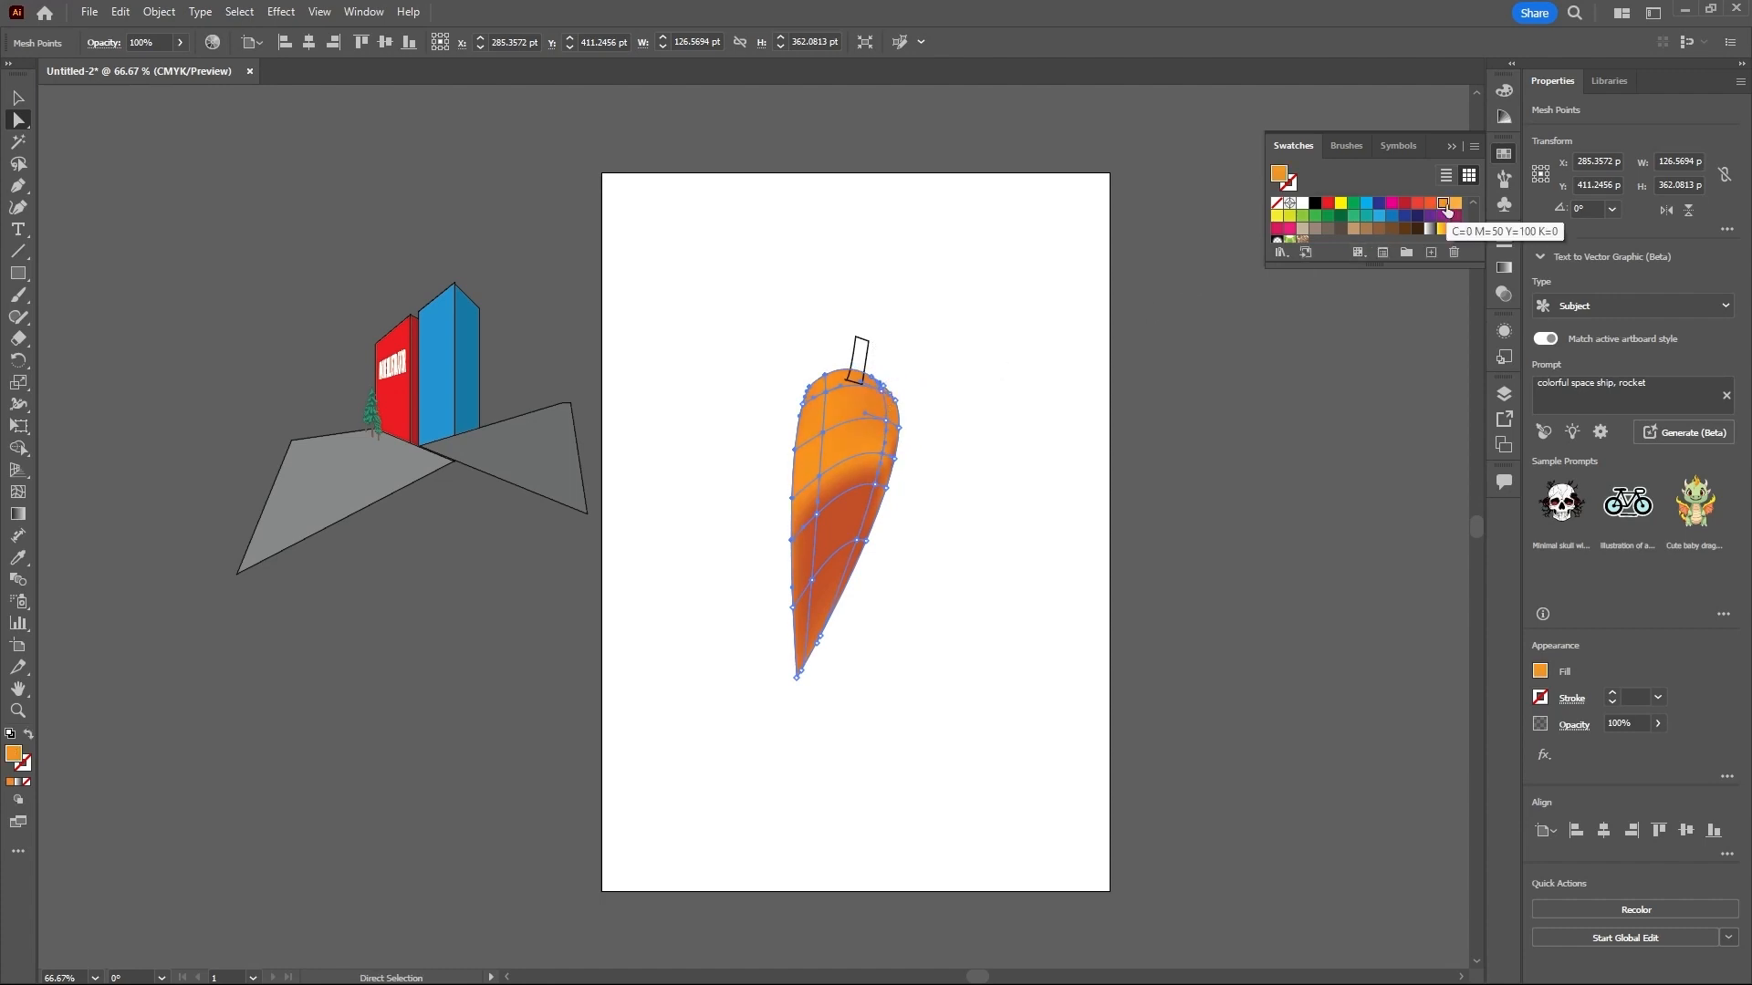
pyautogui.click(1430, 206)
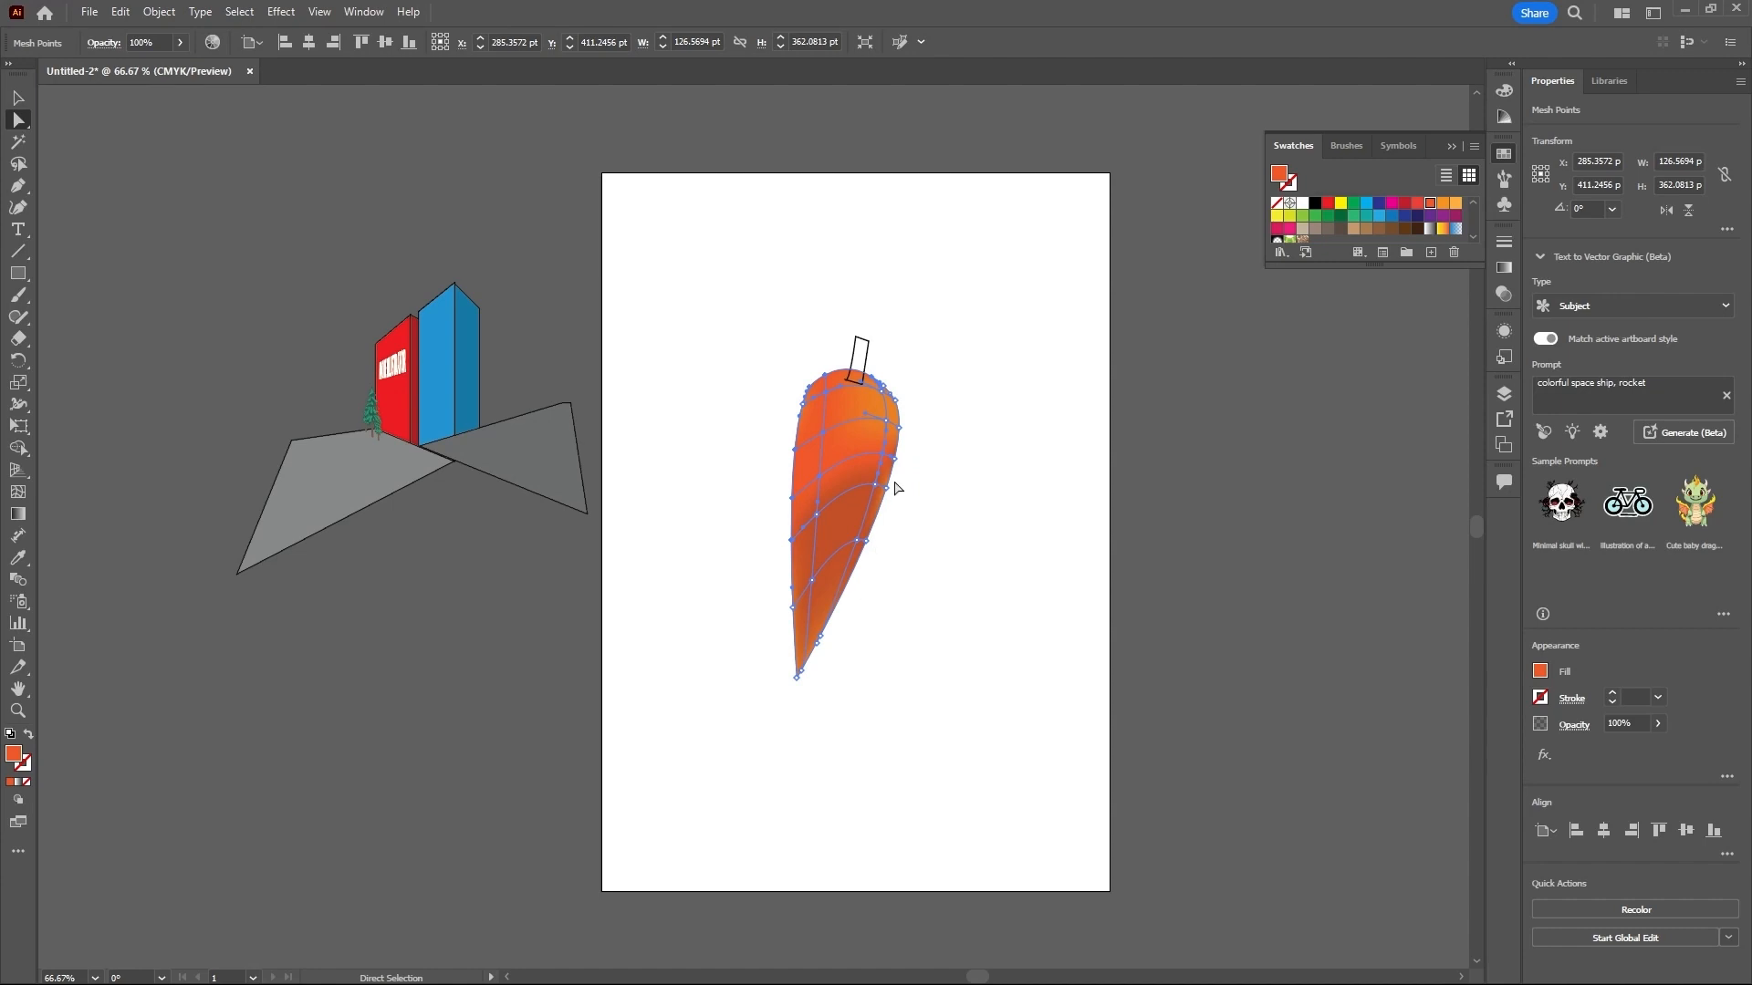
# - Select the mesh points along the carrot's upper right side, try red and red-orange swatches, and color them light orange as a highlight
pyautogui.moveTo(907, 375); pyautogui.dragTo(884, 488)
pyautogui.click(1405, 203)
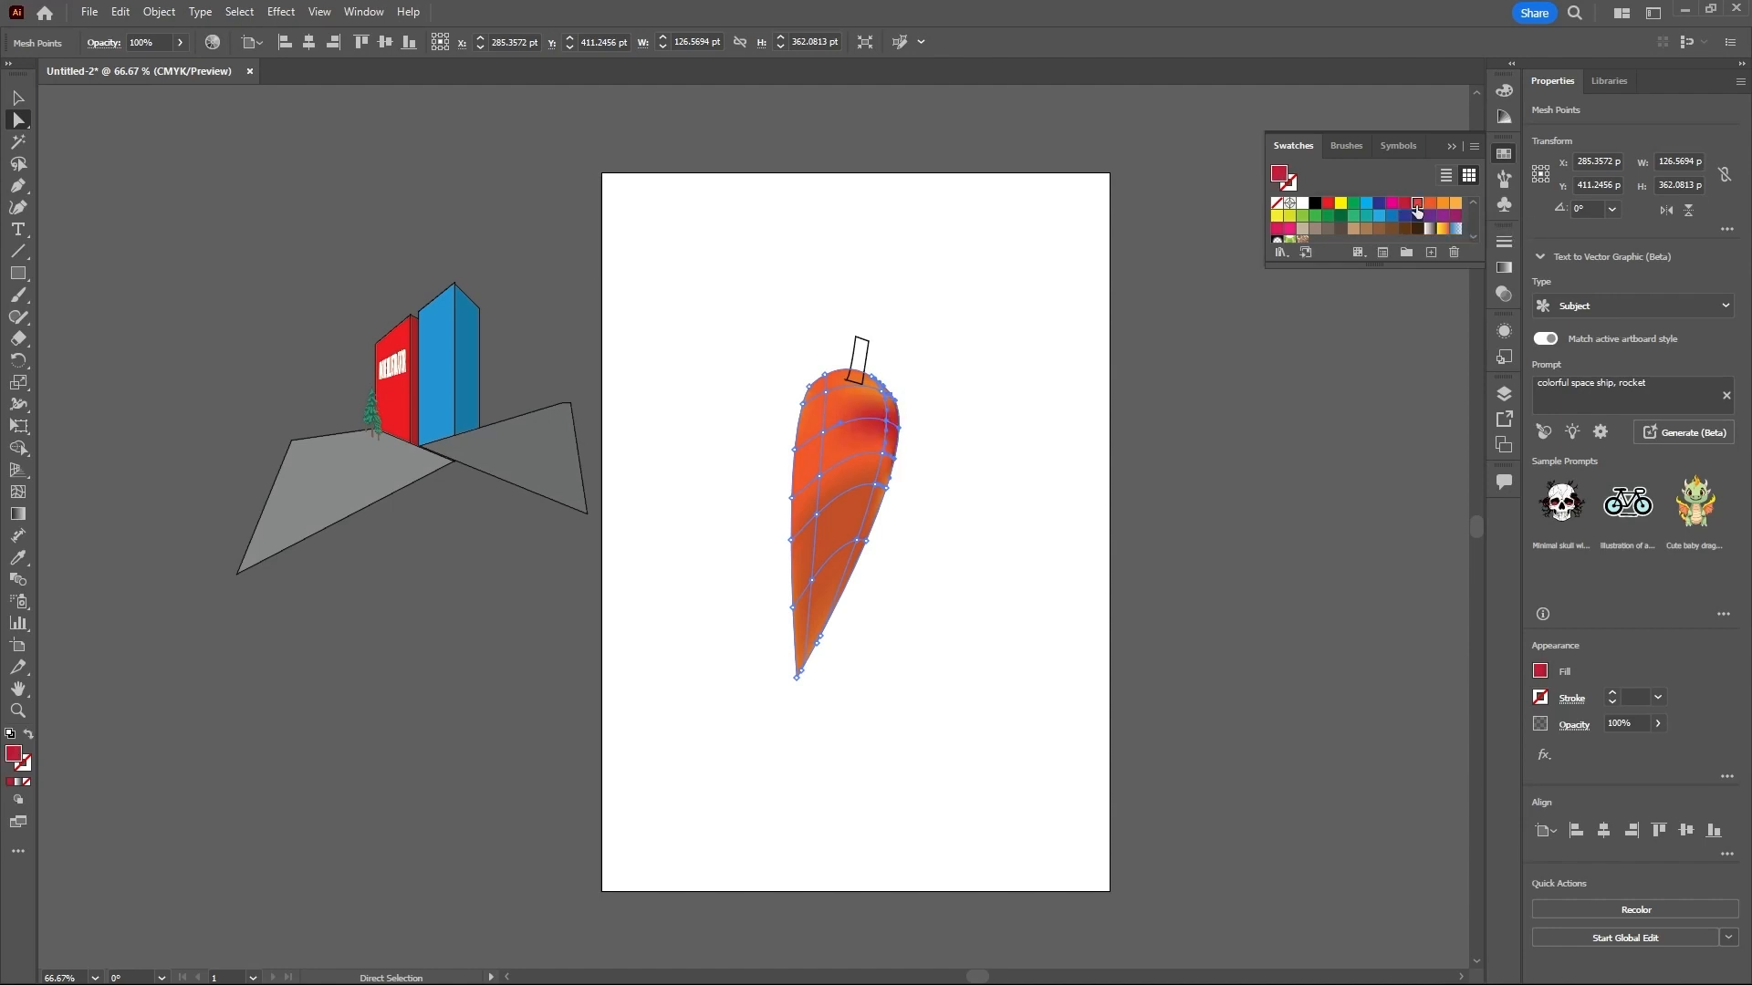
pyautogui.click(1417, 207)
pyautogui.click(1429, 206)
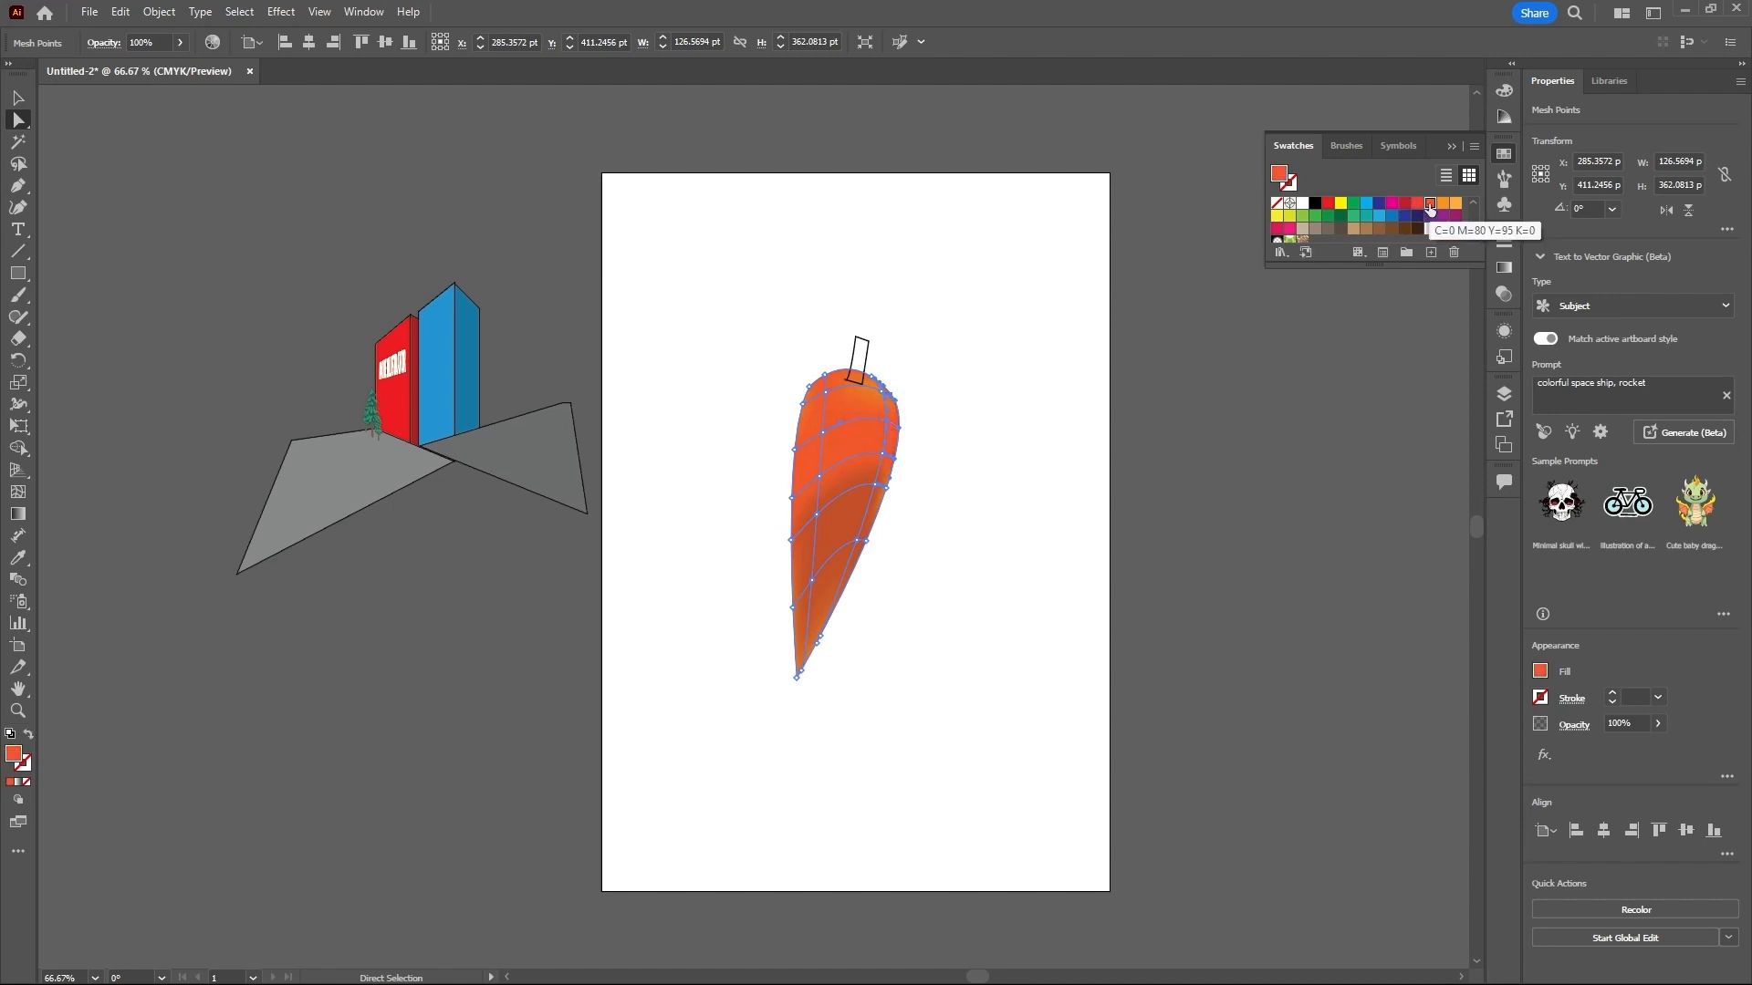
pyautogui.click(1455, 204)
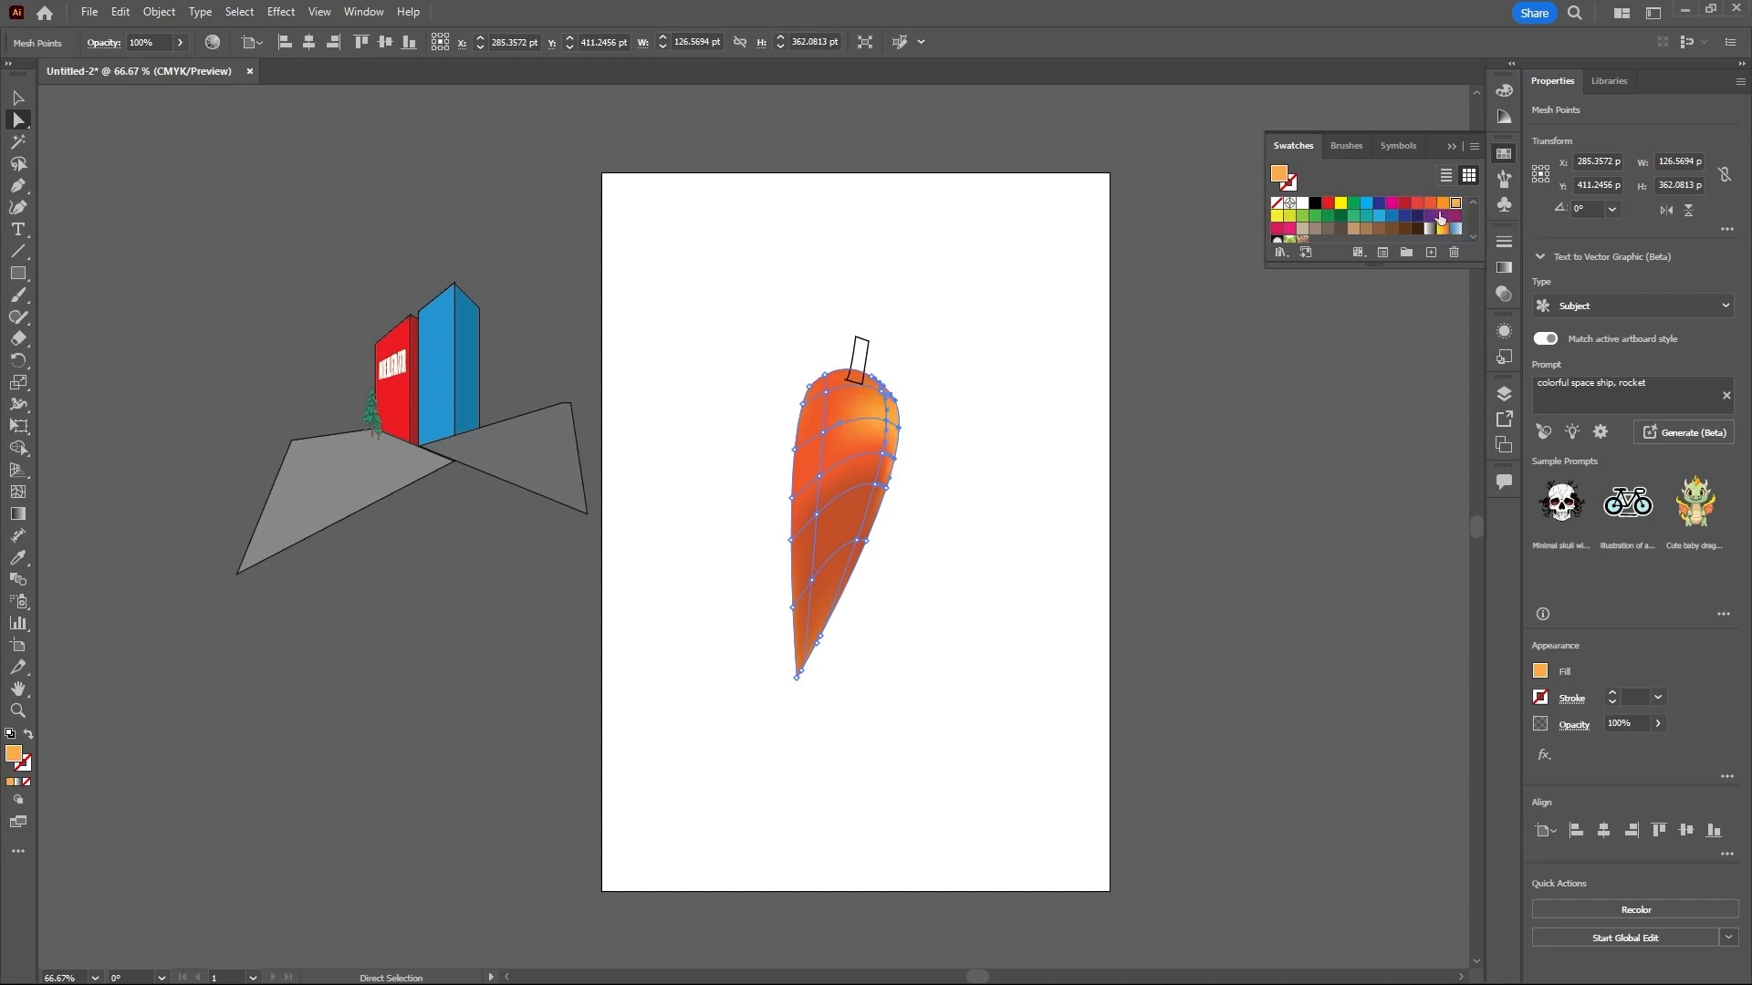
# - Select the mesh points along the carrot's lower right edge, recolor them a dark red-orange based on C=0 M=80 Y=95 K=0, and deselect
pyautogui.moveTo(912, 498); pyautogui.dragTo(813, 651)
pyautogui.click(1428, 205)
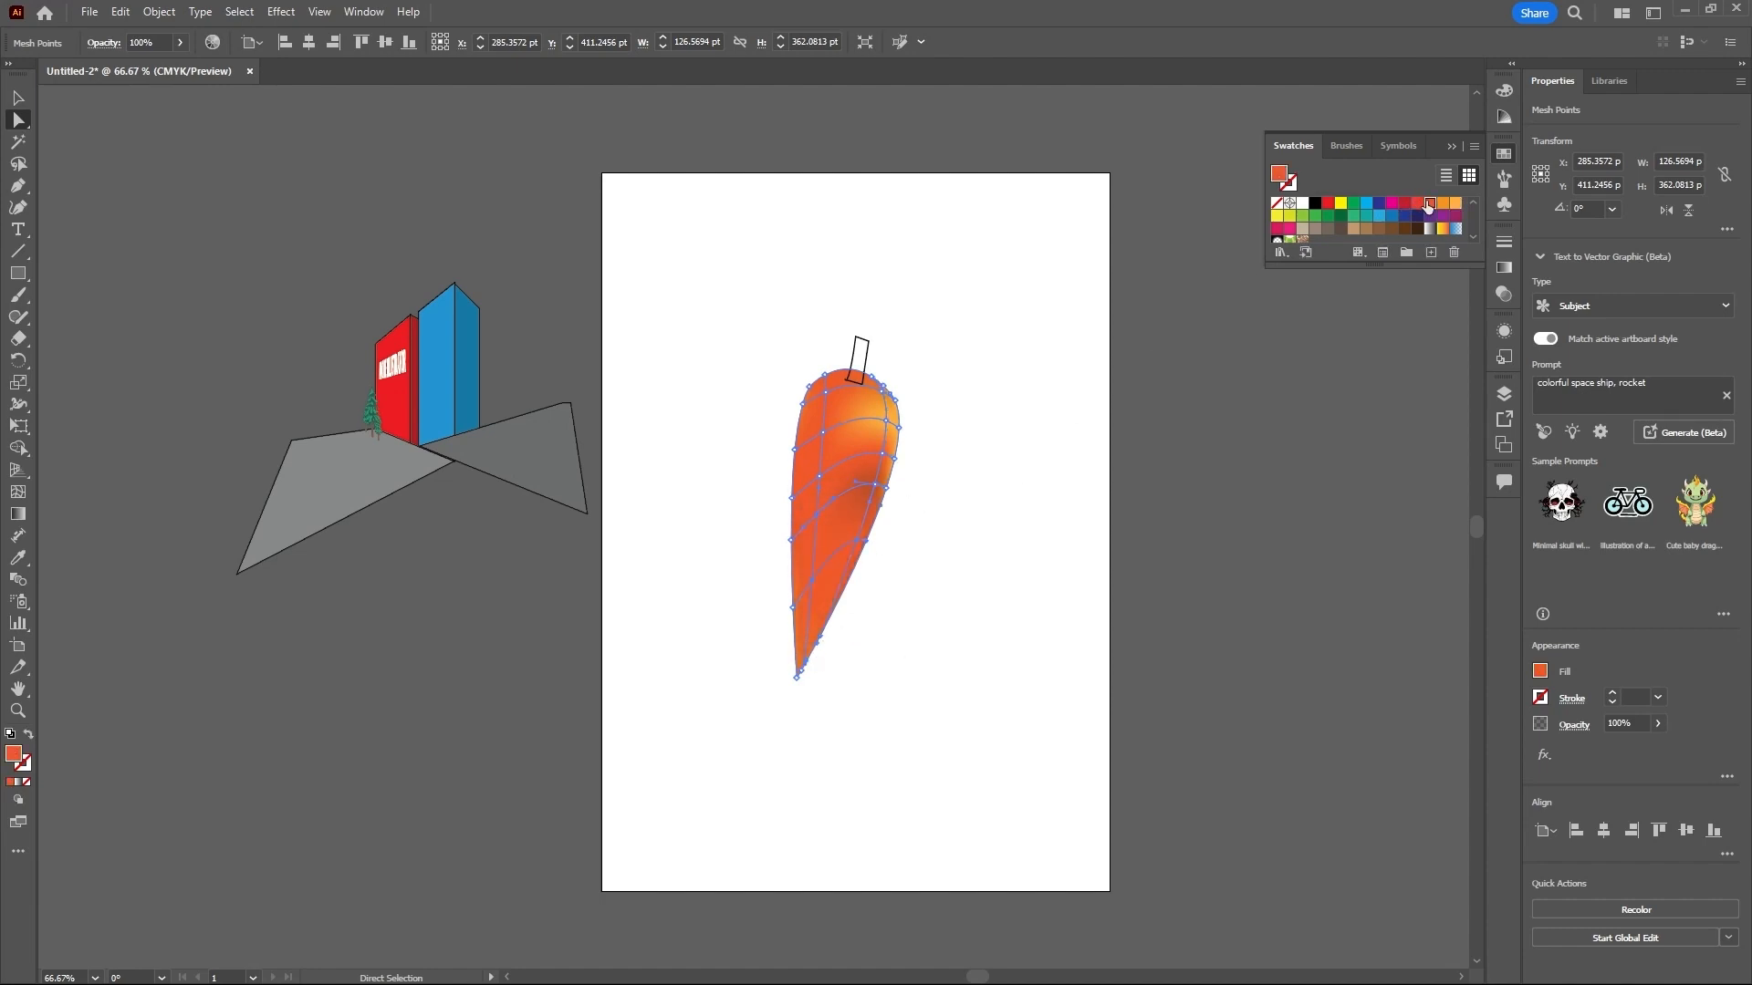
pyautogui.doubleClick(15, 756)
pyautogui.click(832, 443)
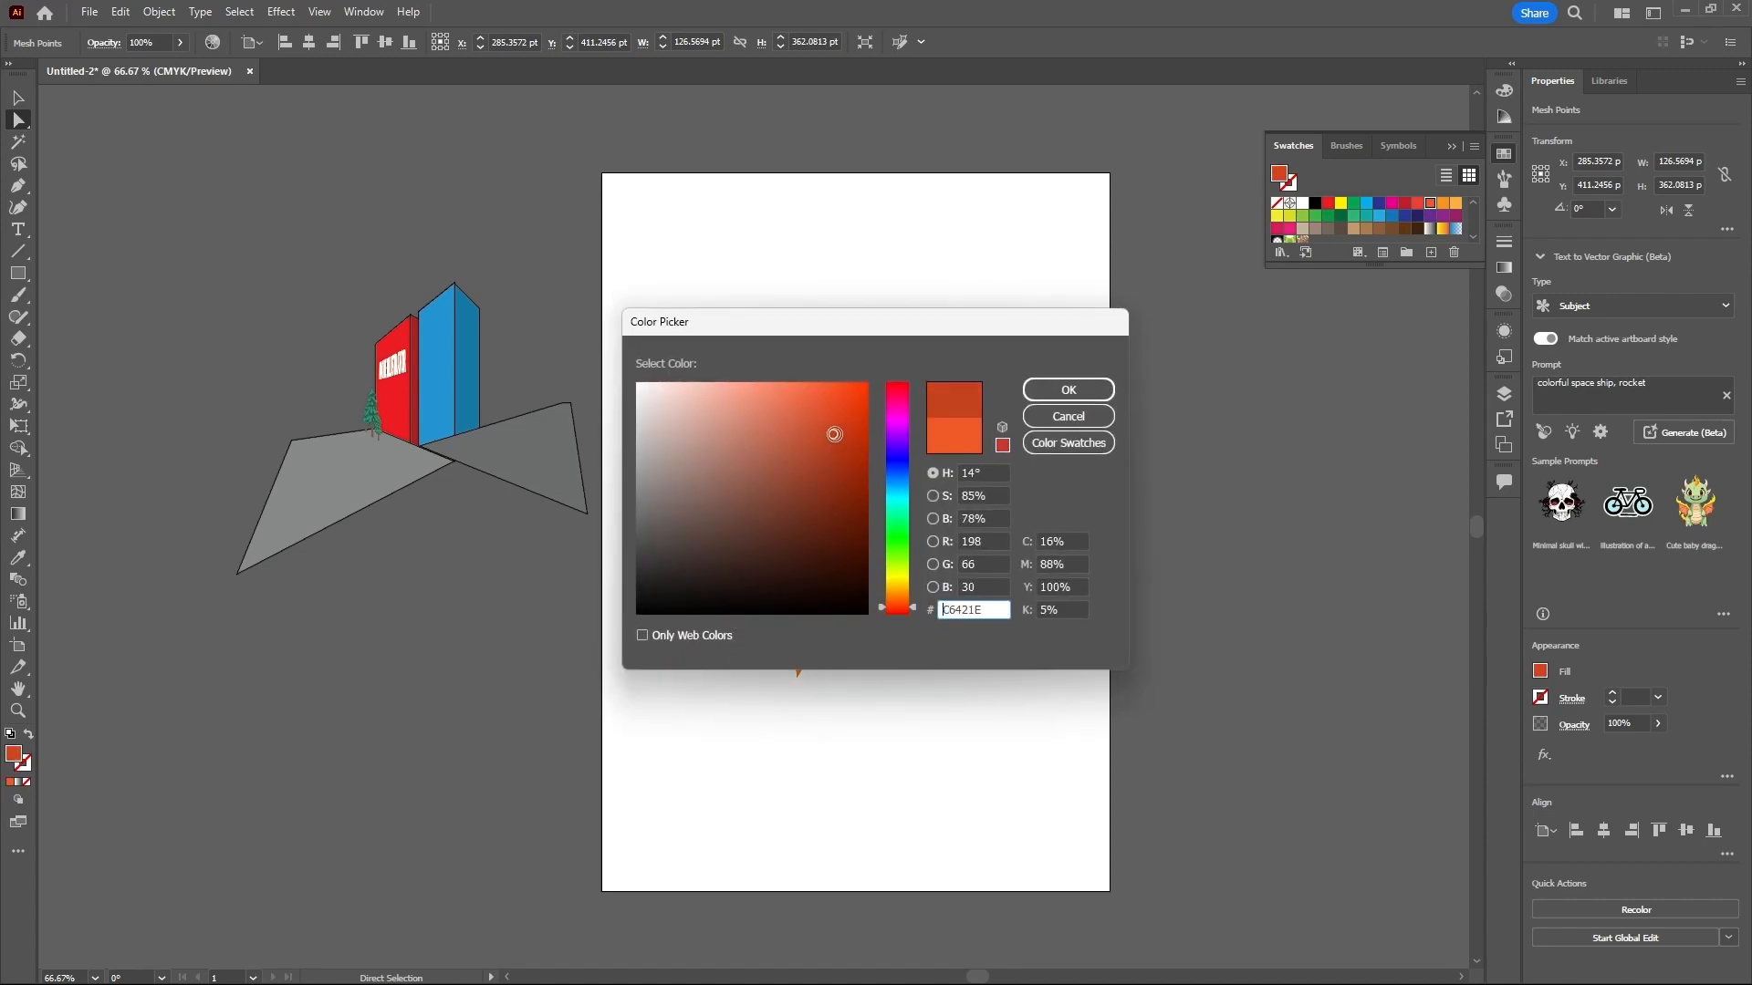
pyautogui.click(1061, 391)
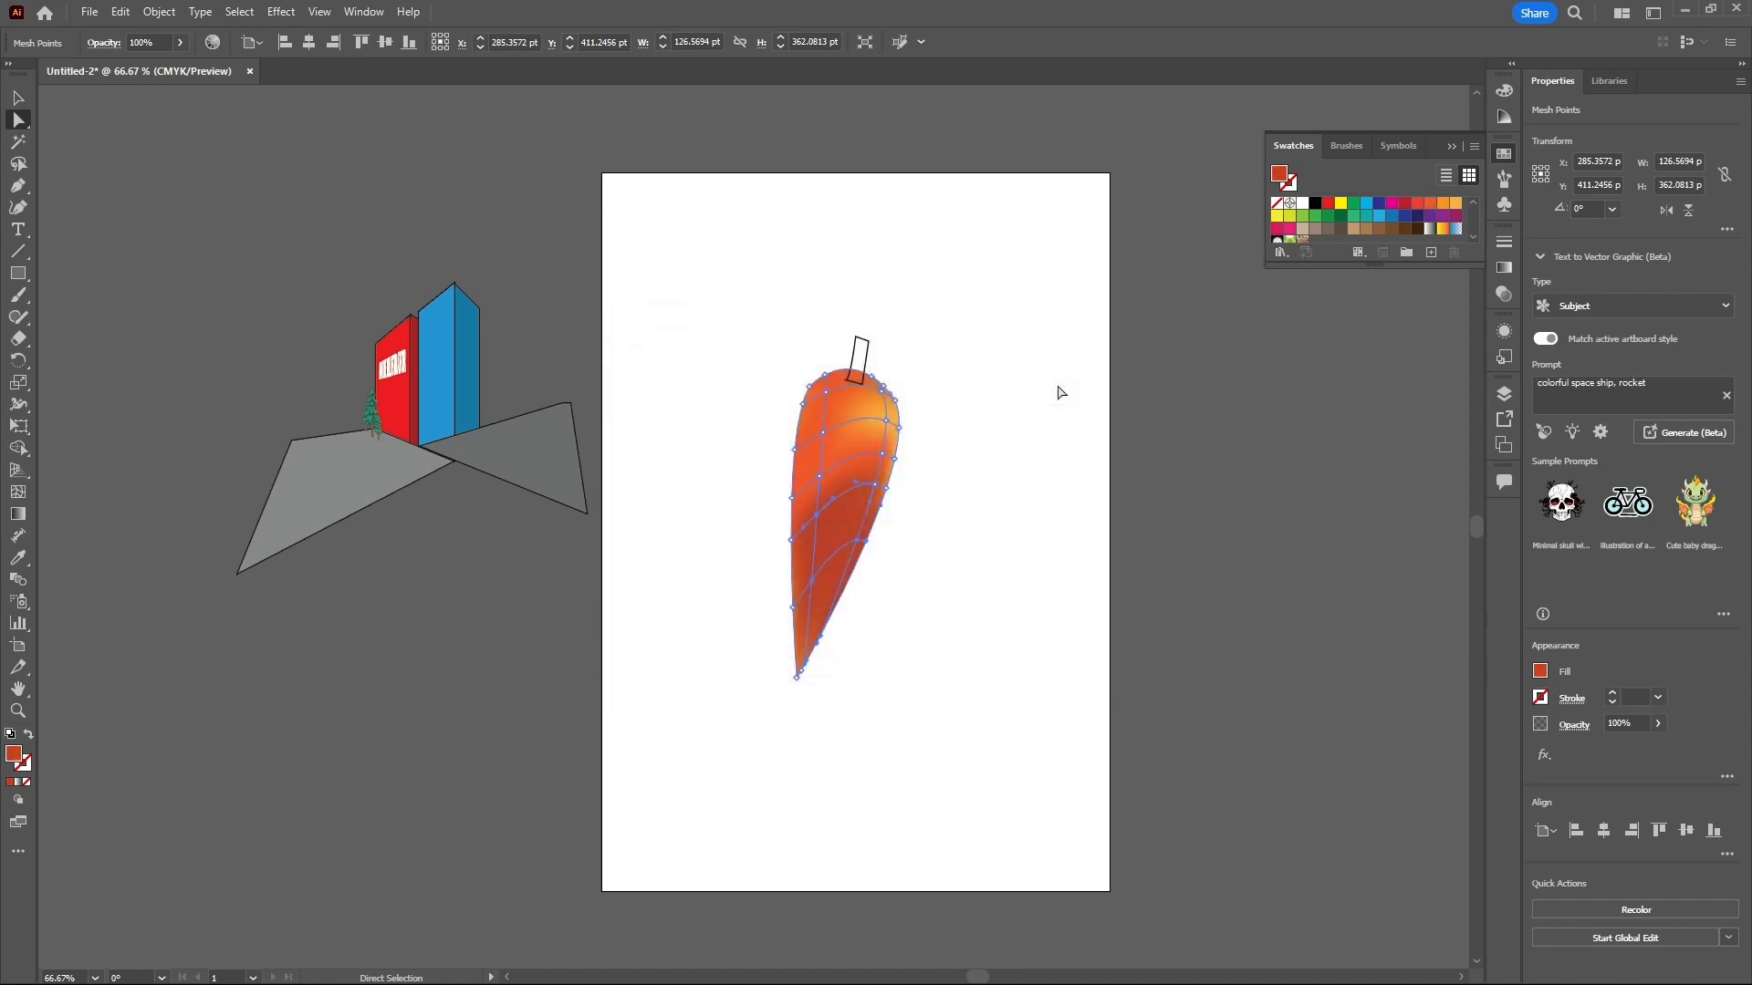
pyautogui.click(1032, 453)
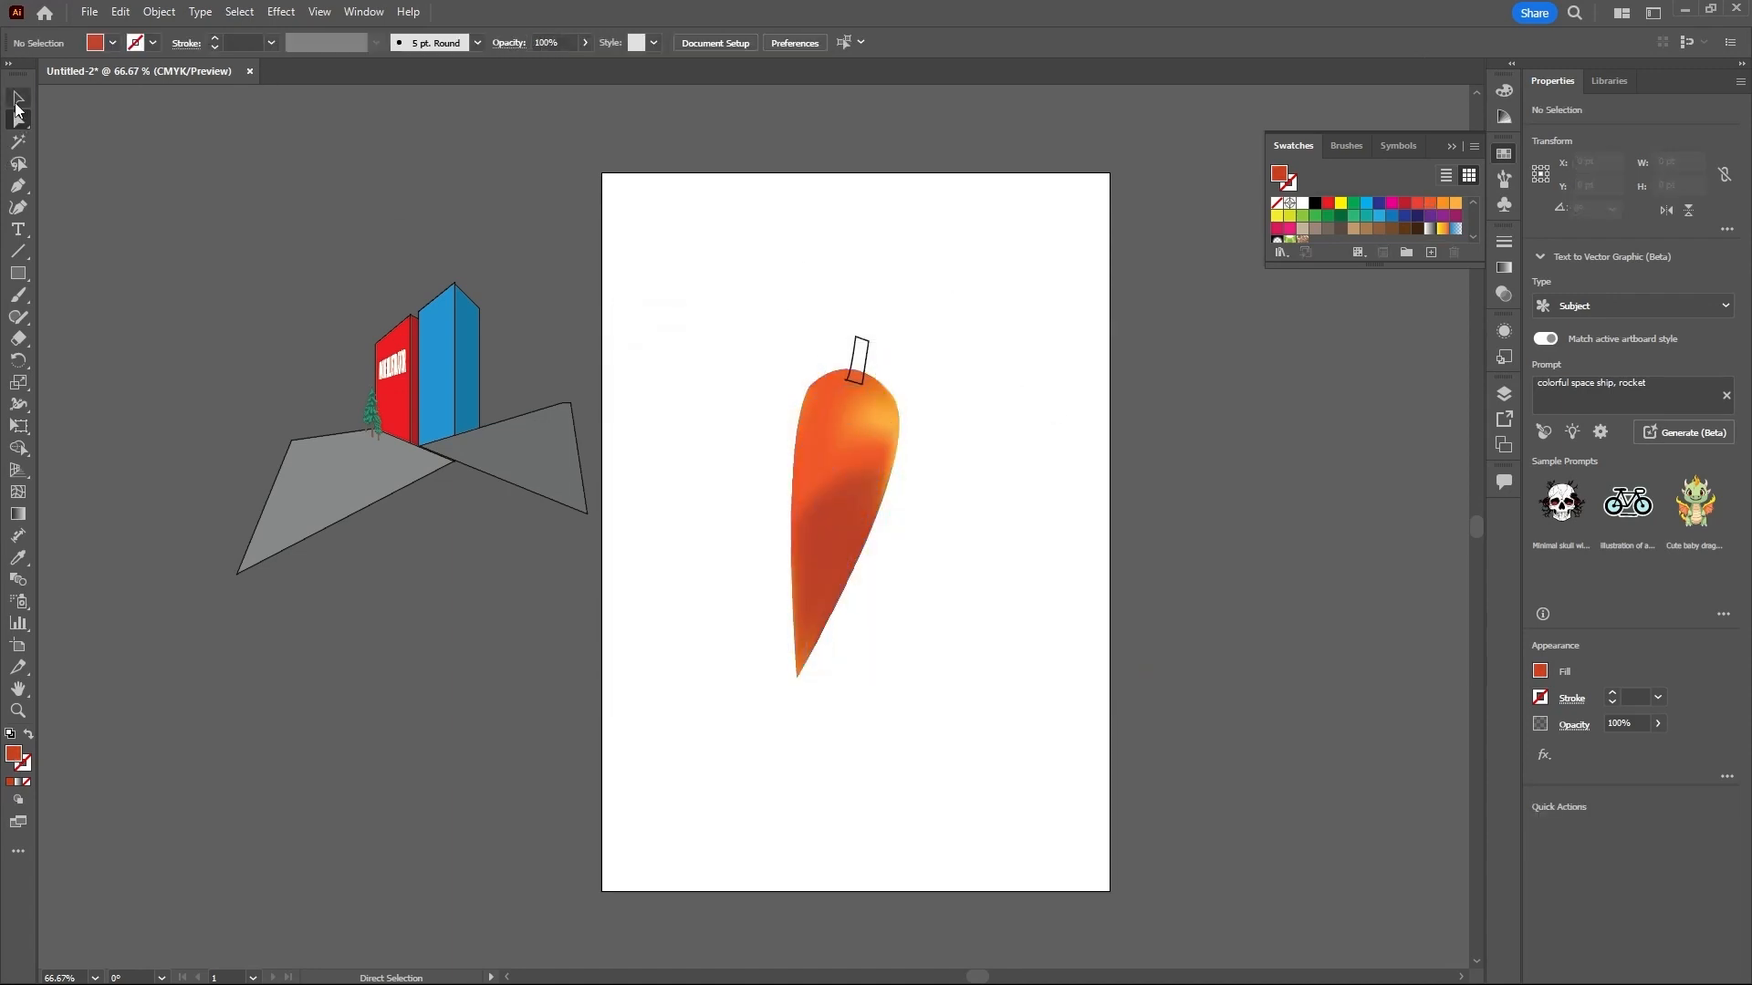
# - Select the carrot's stem outline and fill it with olive green 677130
pyautogui.click(18, 98)
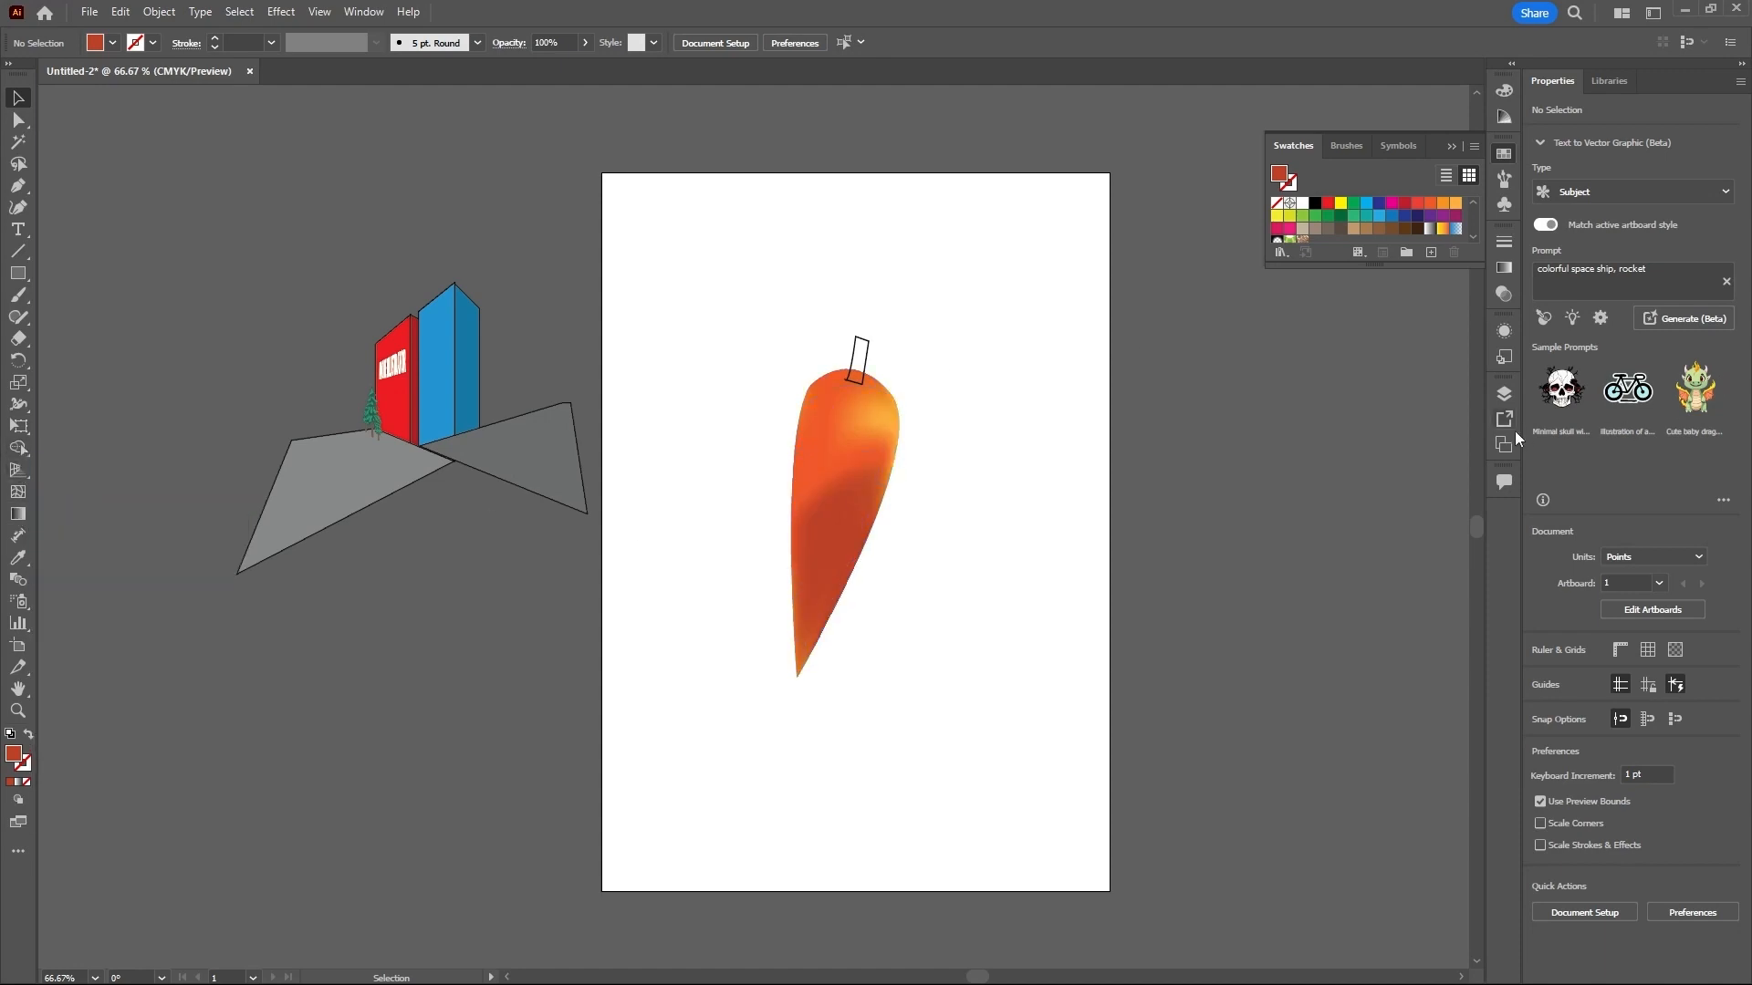
pyautogui.click(1503, 393)
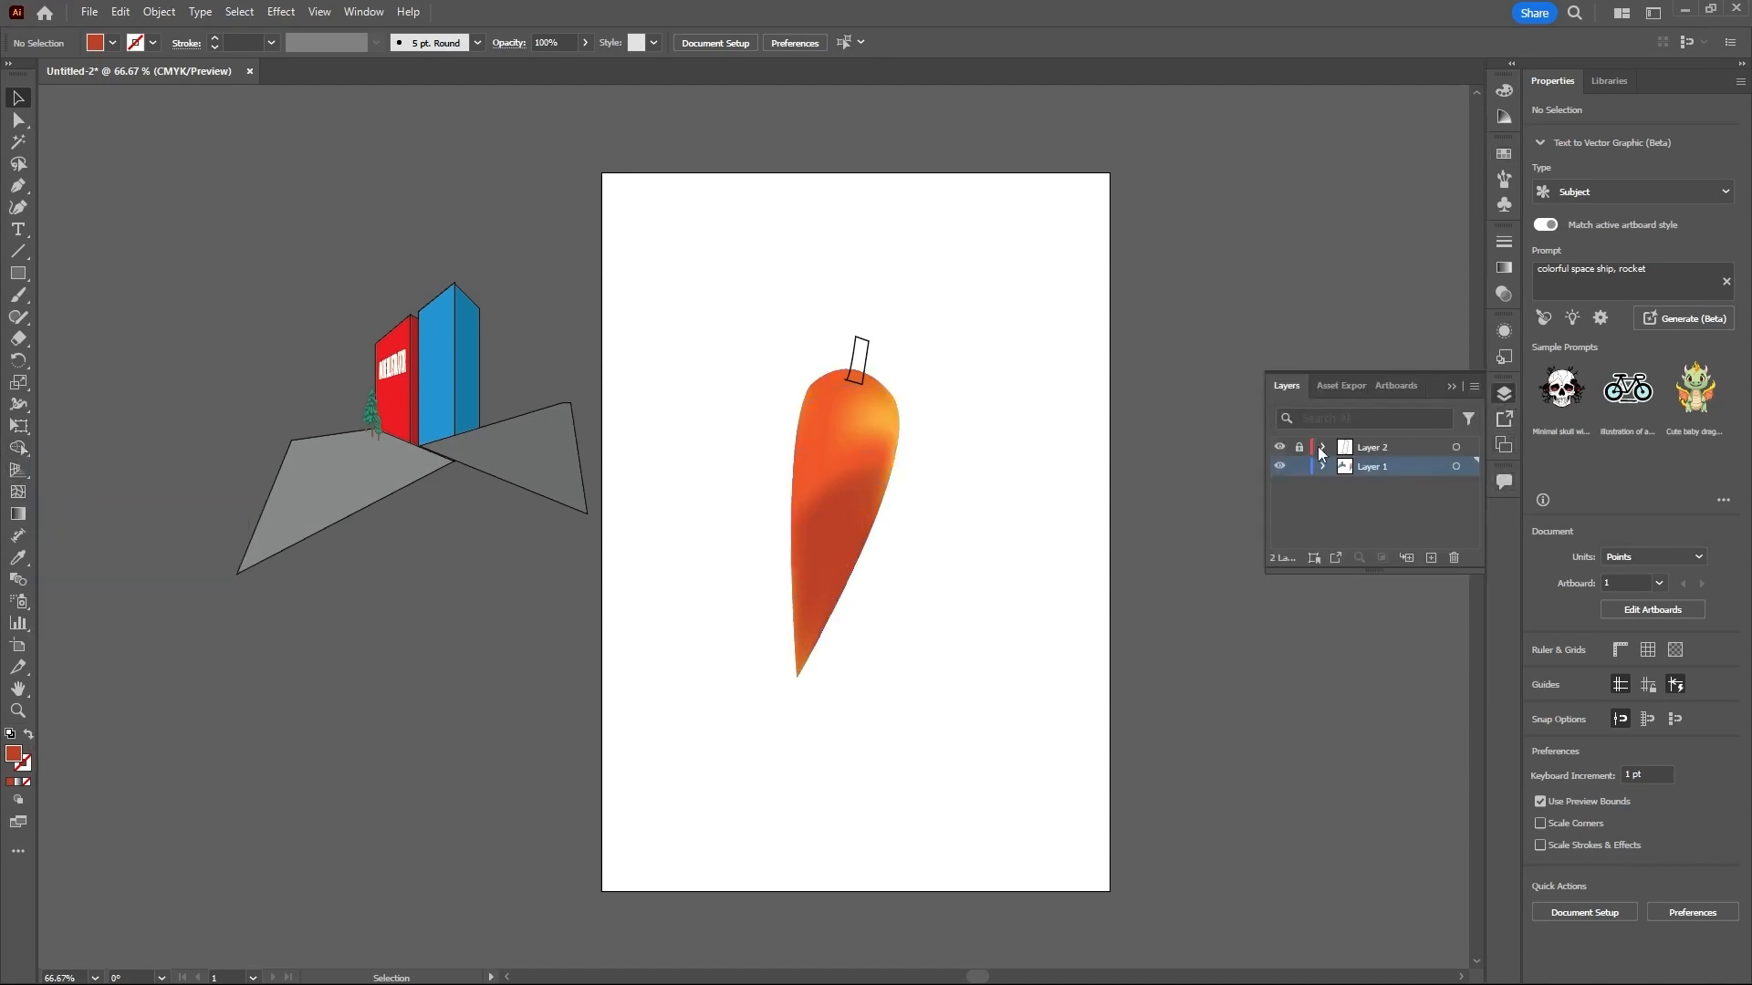
pyautogui.click(864, 361)
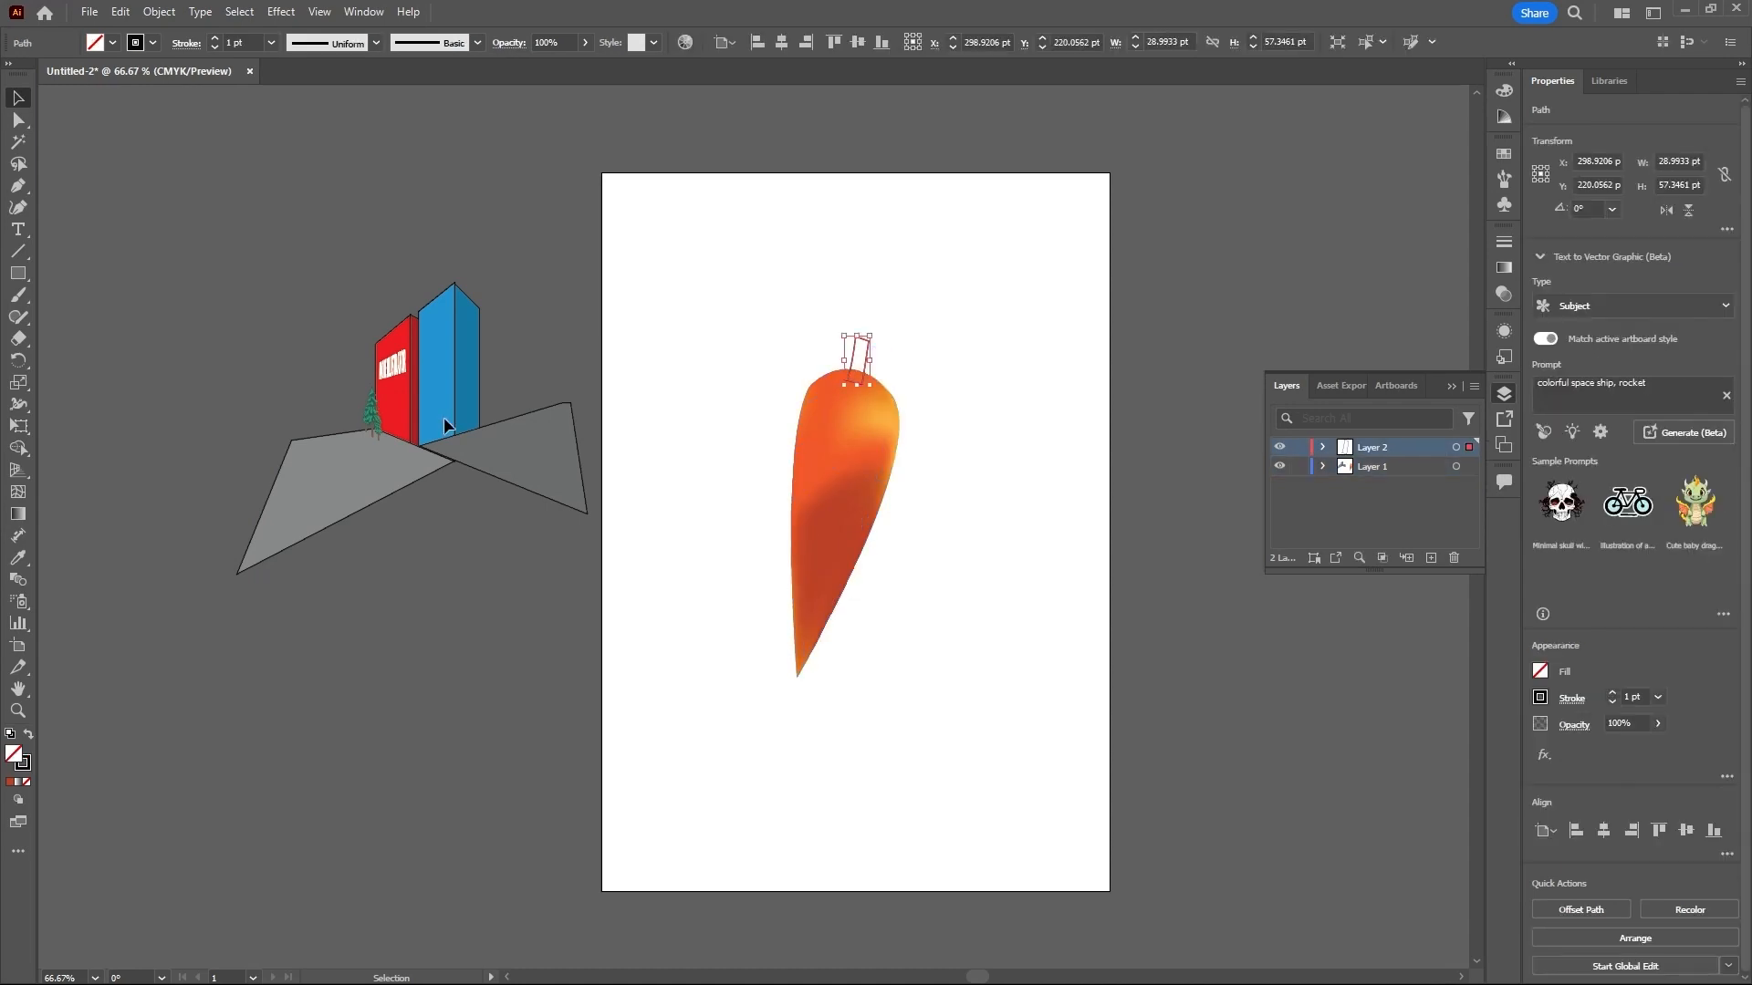
pyautogui.doubleClick(15, 756)
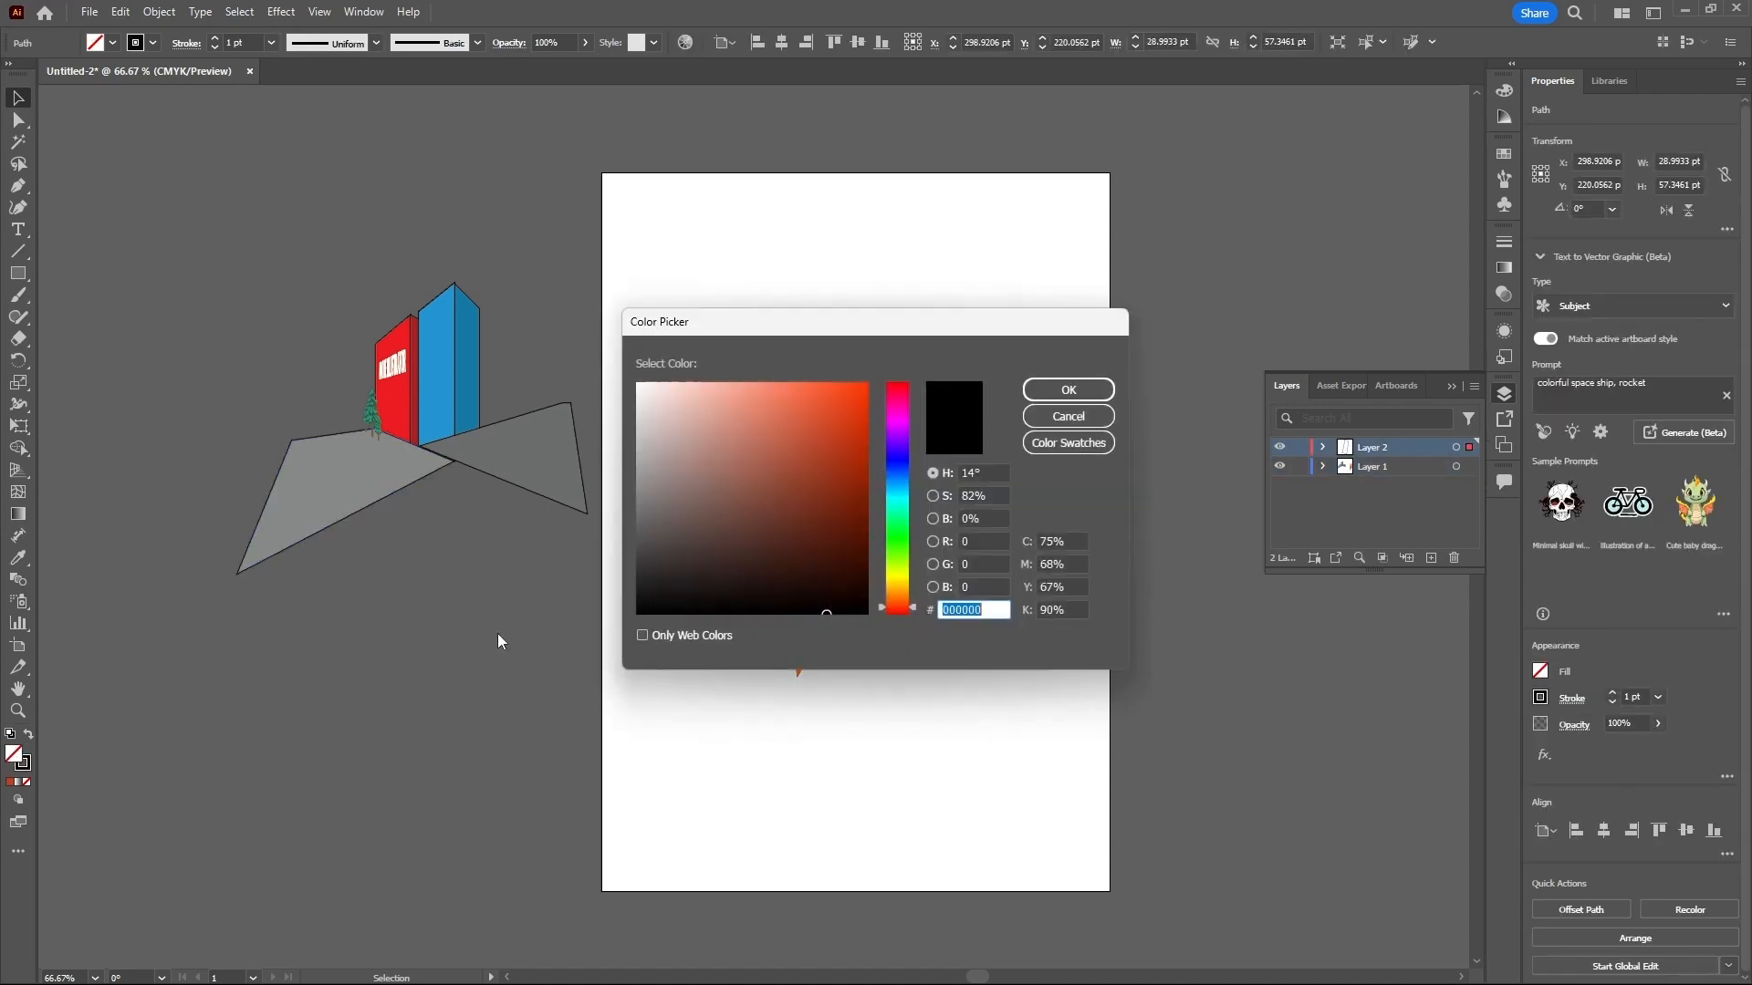
pyautogui.click(900, 578)
pyautogui.moveTo(837, 503); pyautogui.dragTo(831, 511)
pyautogui.click(1031, 388)
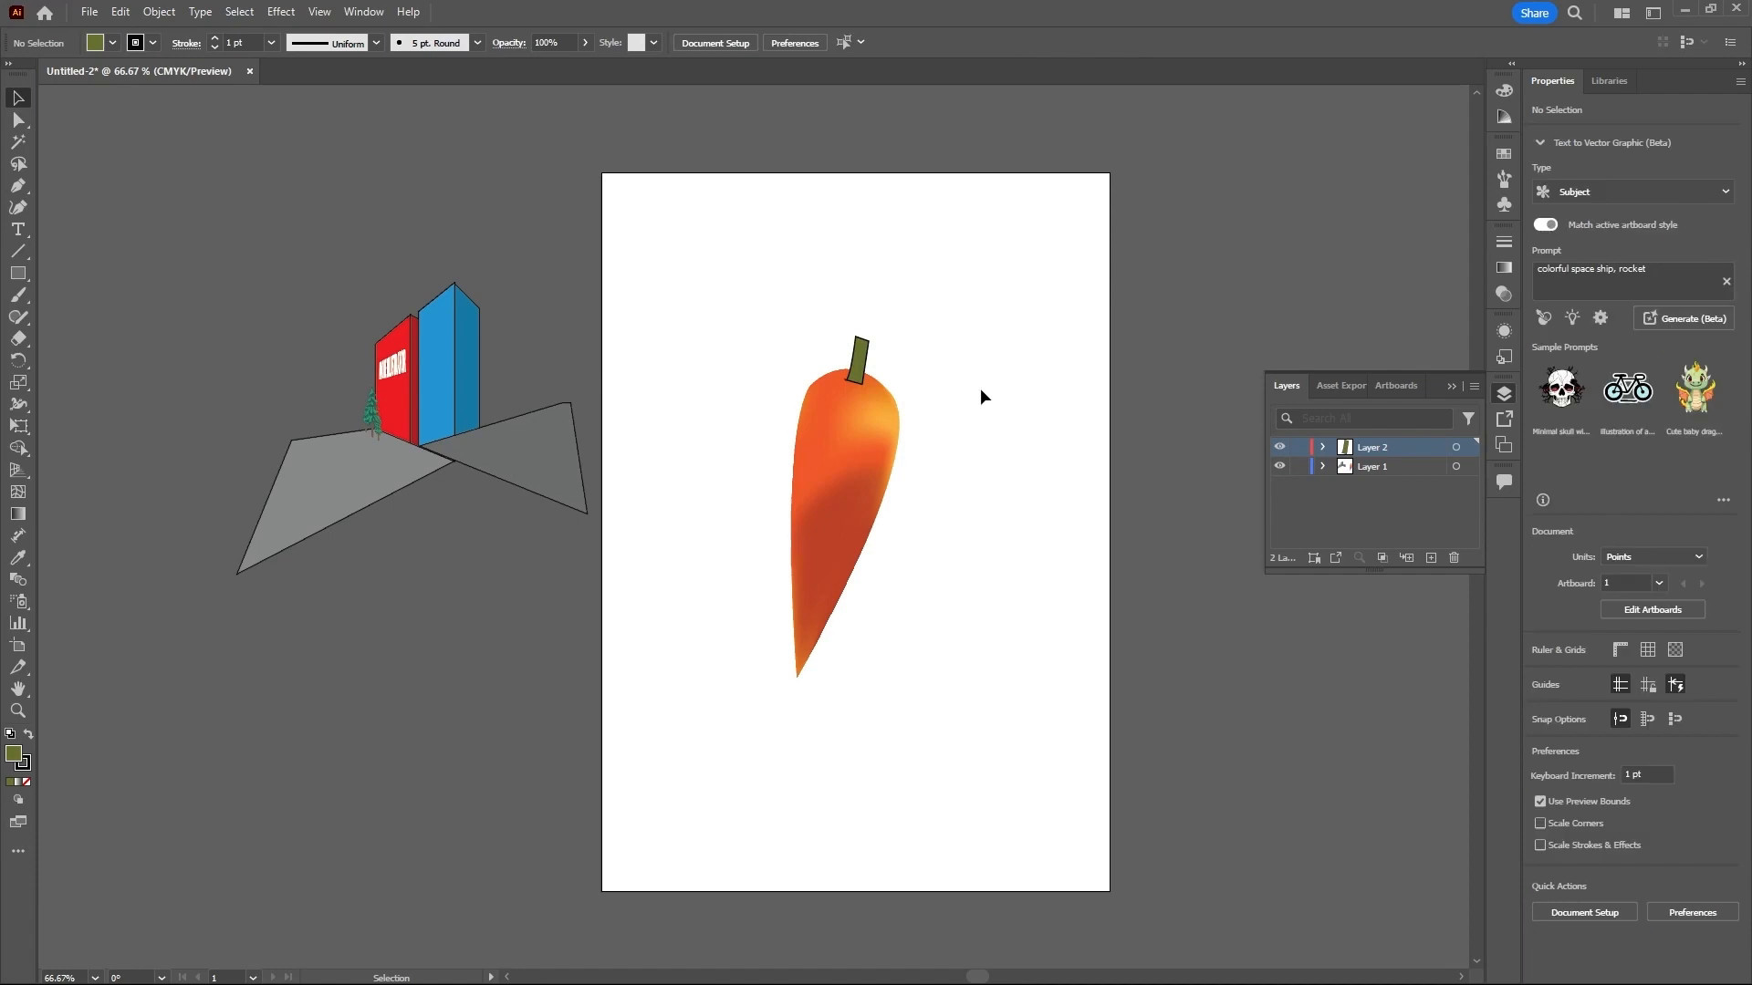
# - Remove the black stroke from the carrot's stem, keeping its green fill, and deselect it
pyautogui.click(861, 369)
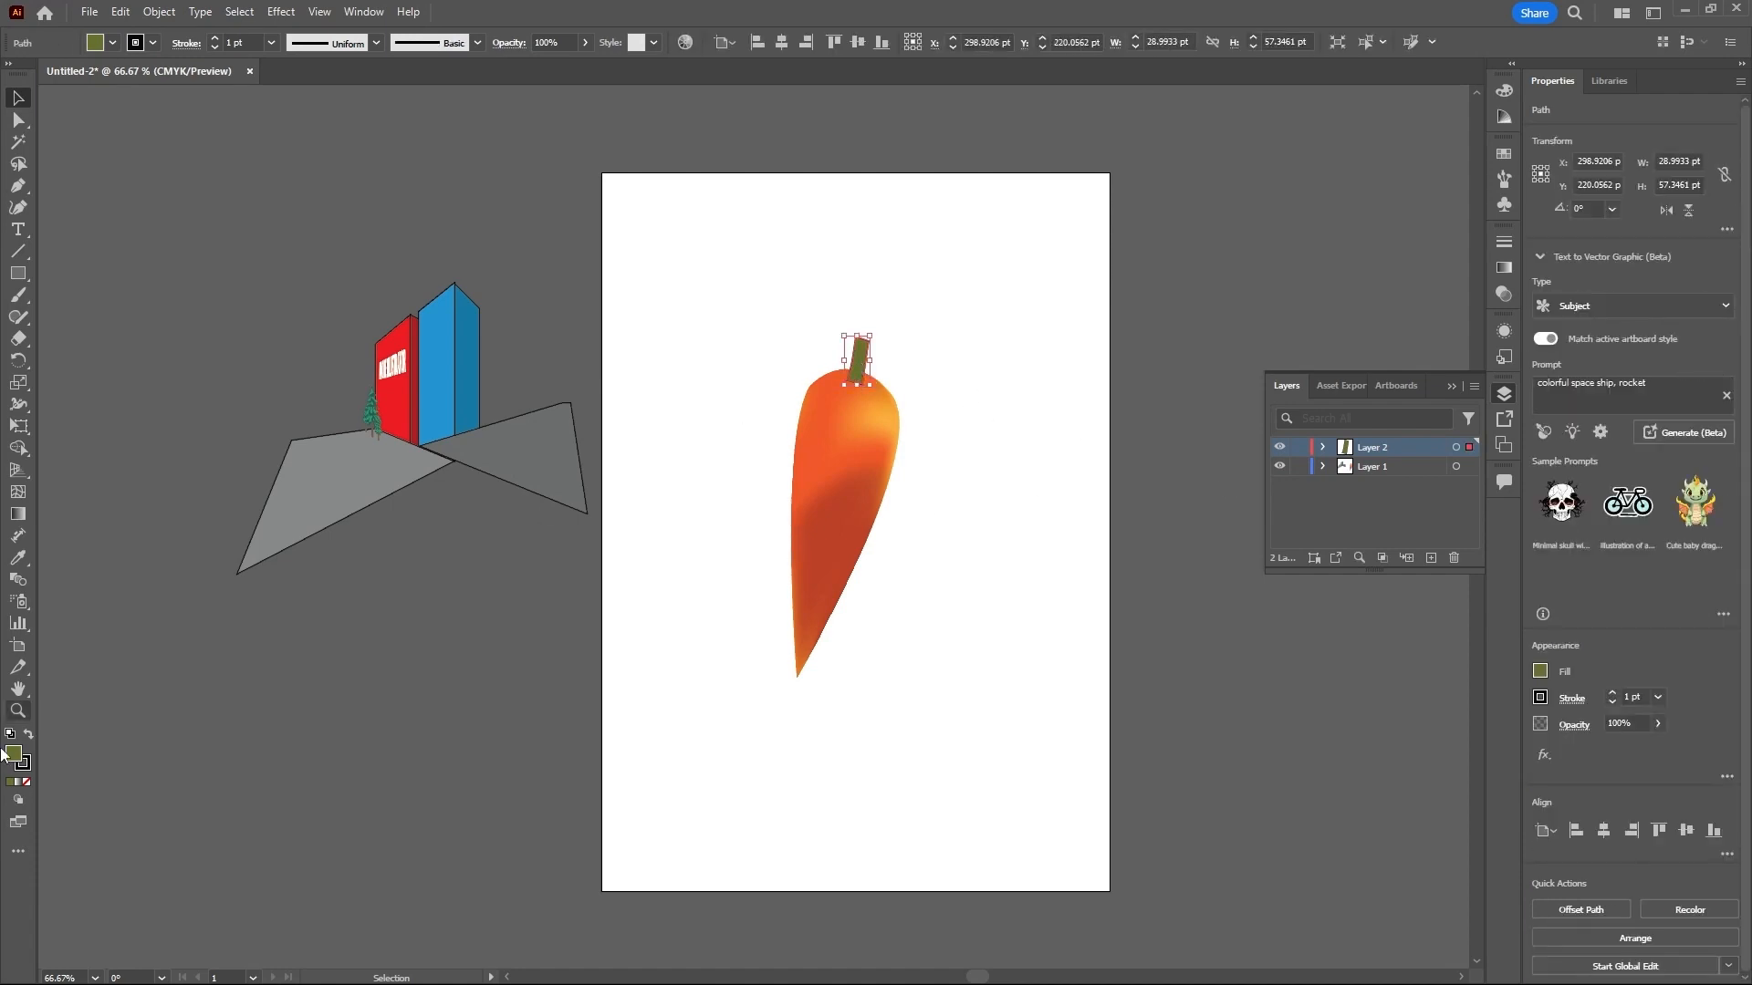
pyautogui.click(26, 782)
pyautogui.click(26, 782)
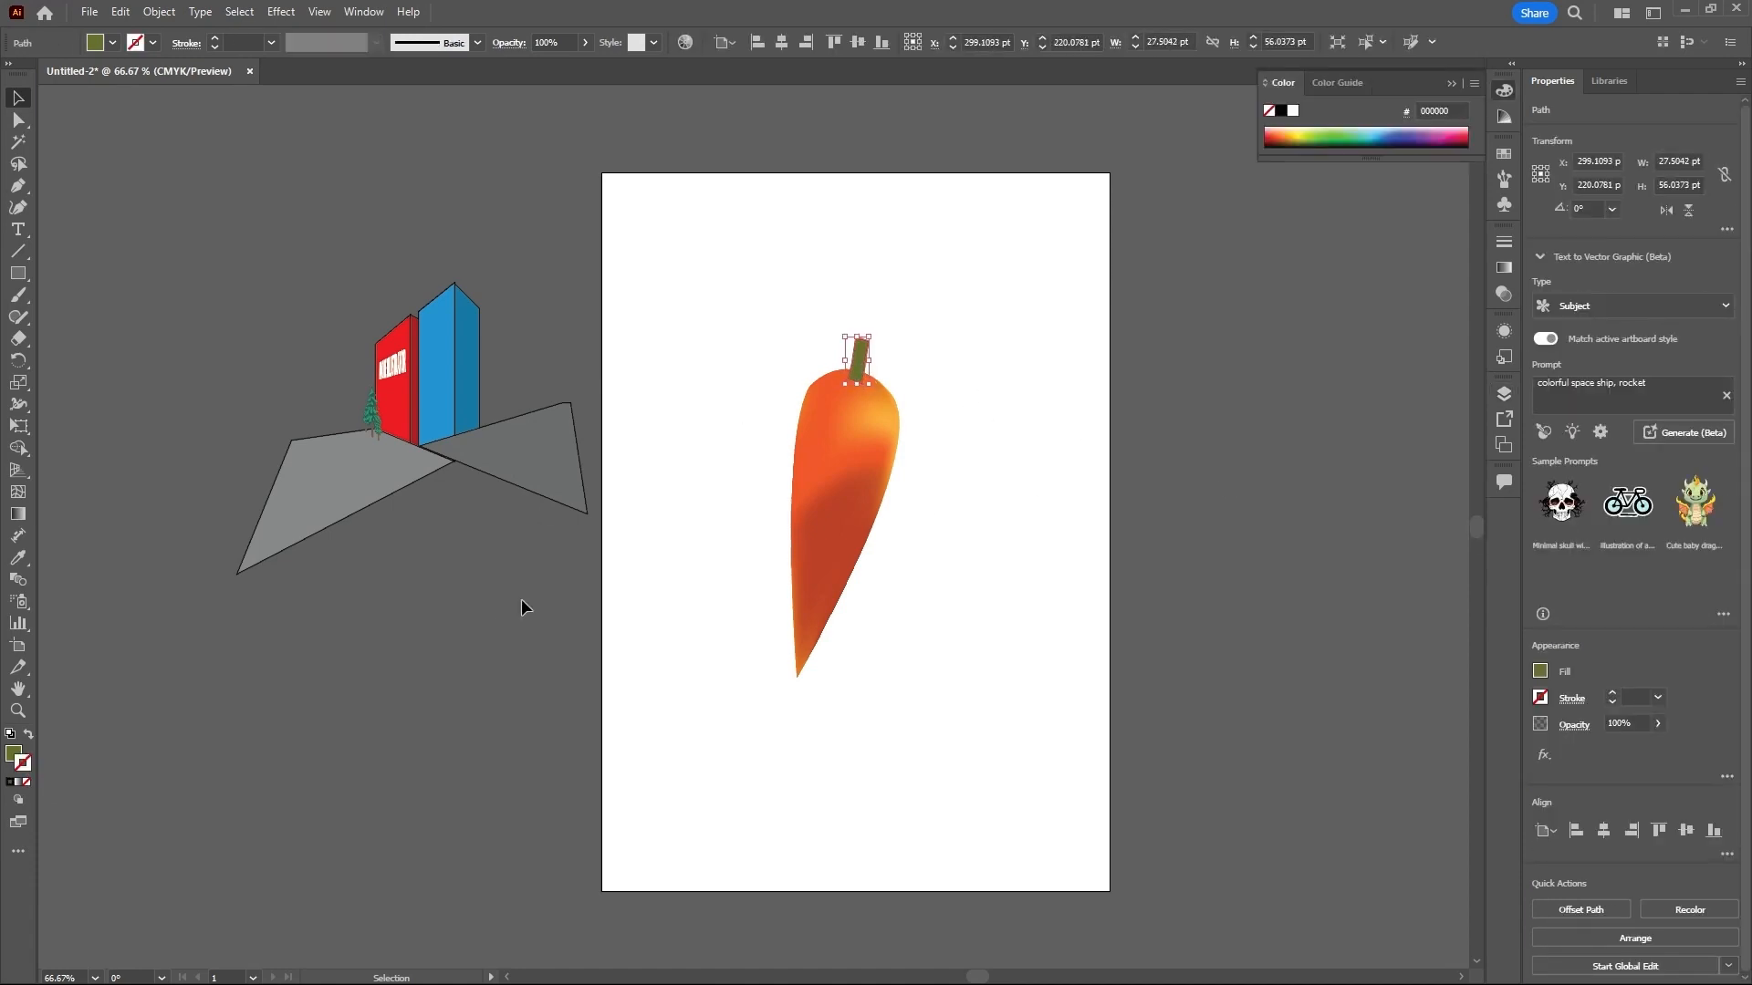
pyautogui.click(551, 570)
# - Select the whole carrot with its stem and move it off the artboard, below the building scene
pyautogui.click(1503, 394)
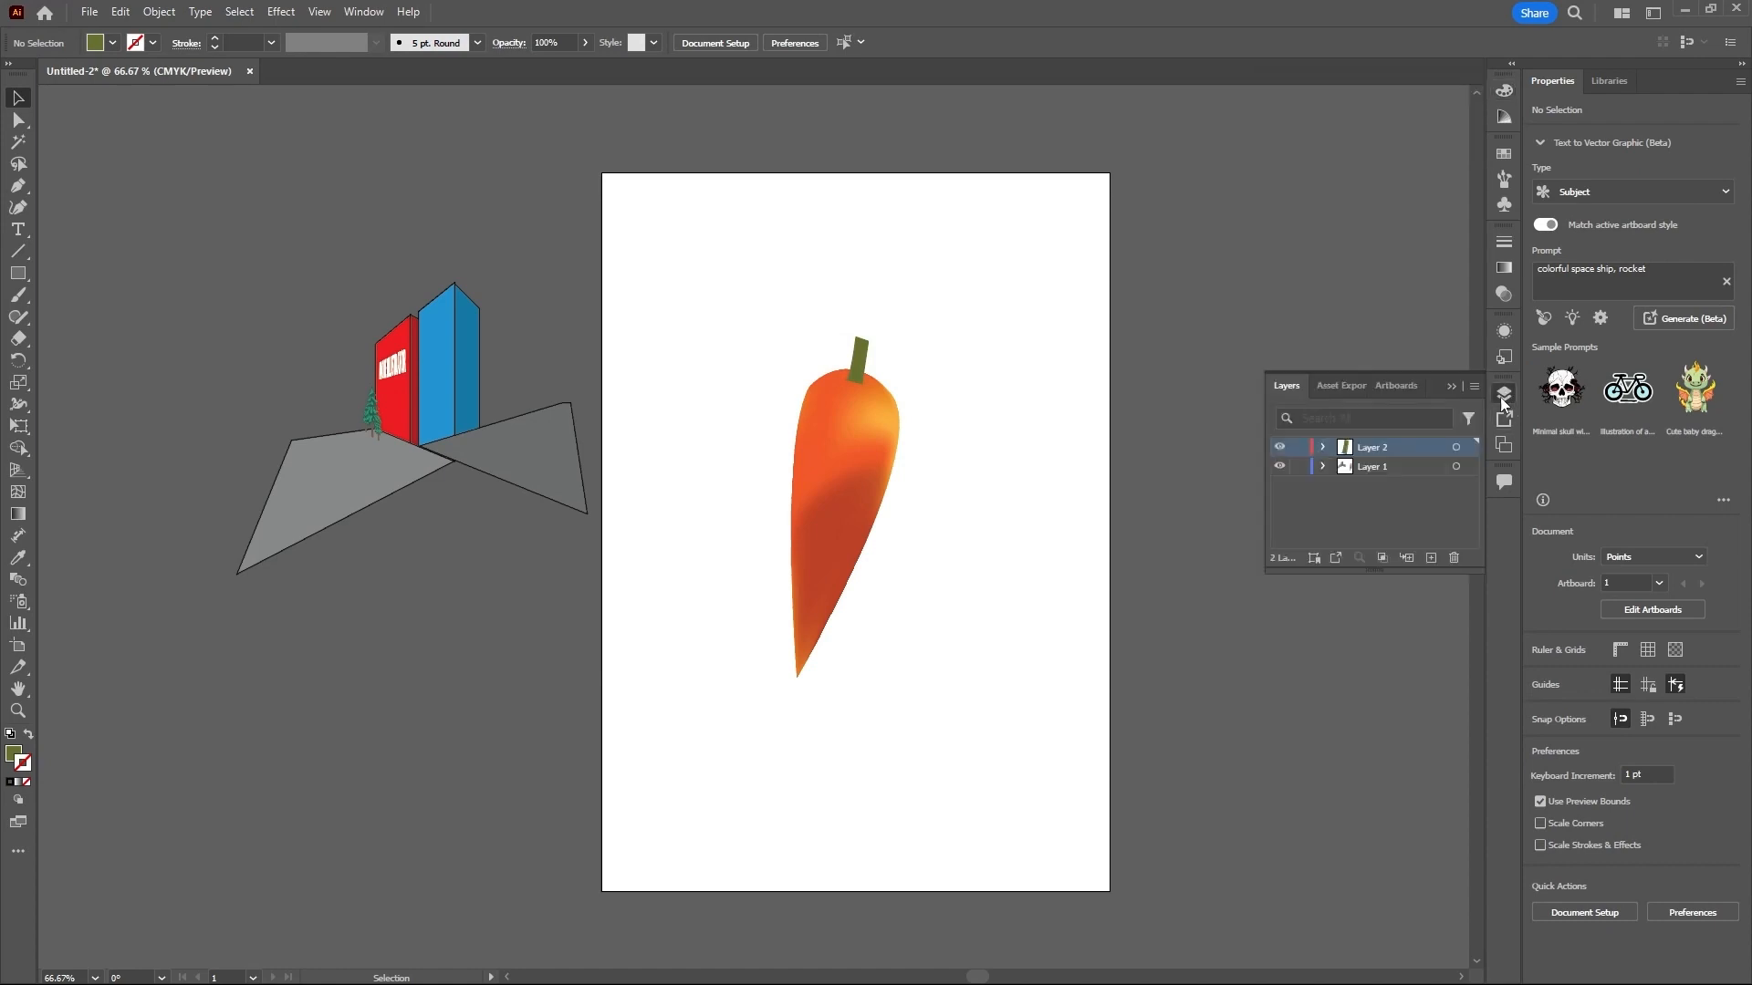
pyautogui.moveTo(1003, 342); pyautogui.dragTo(753, 712)
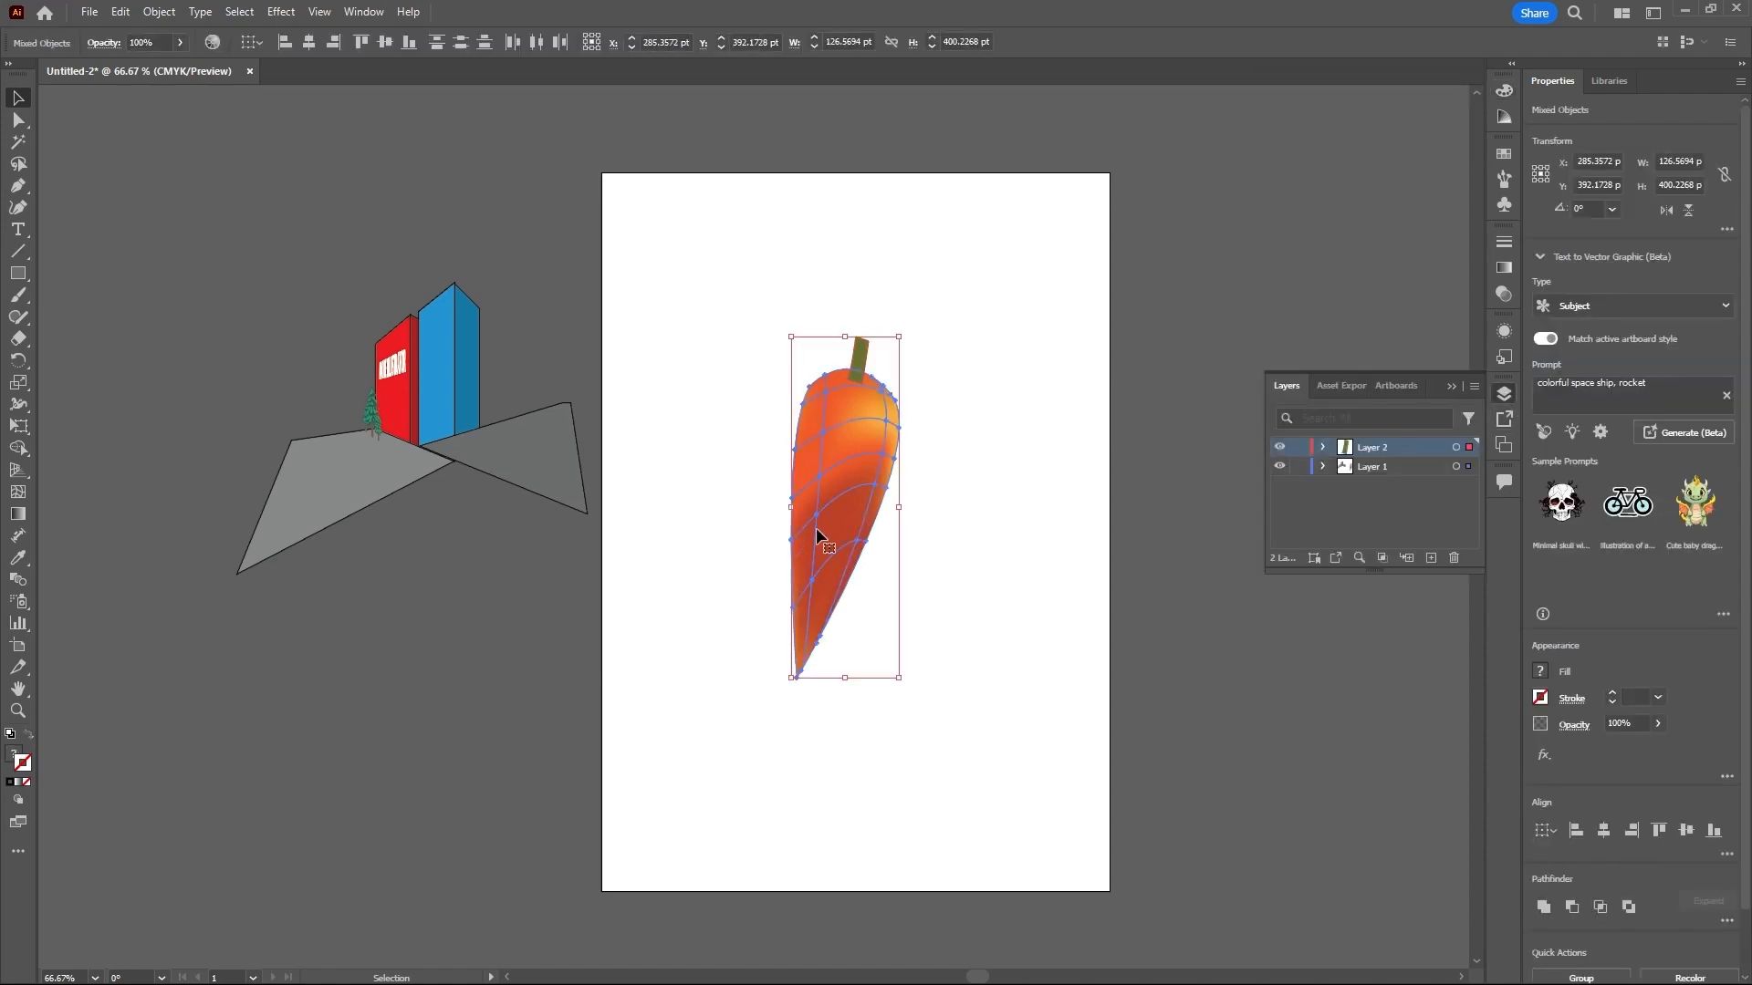
pyautogui.moveTo(817, 532); pyautogui.dragTo(412, 681)
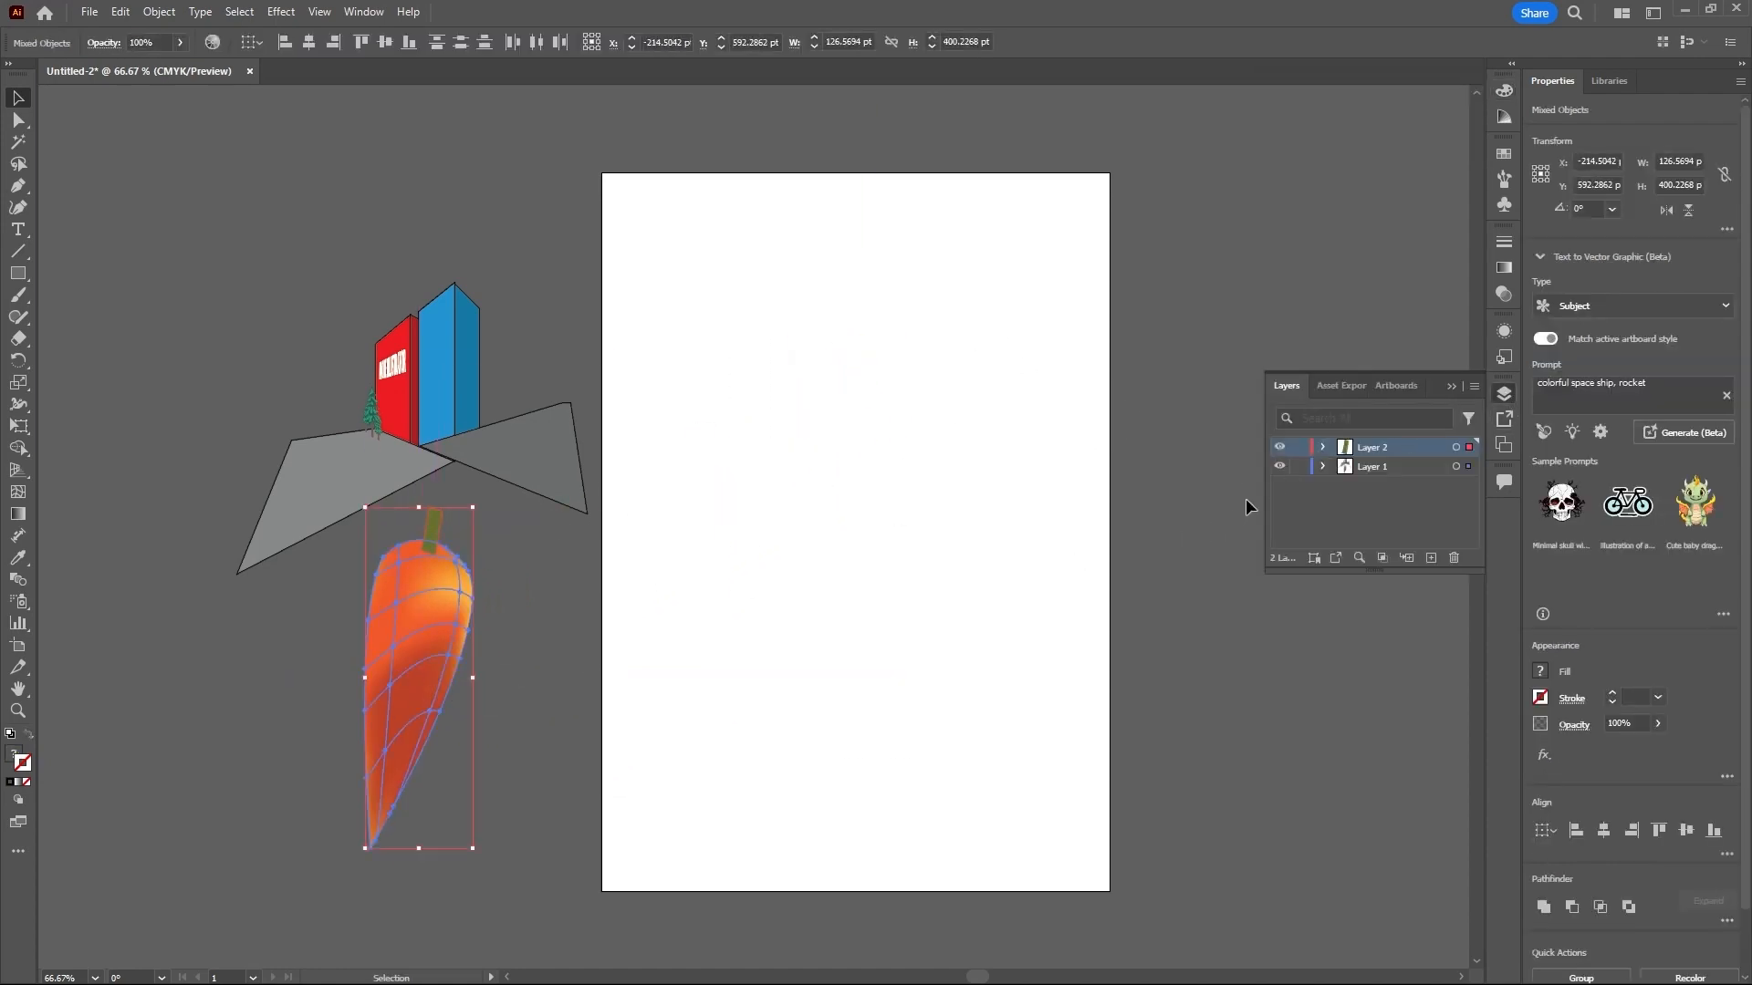
# - Lock Layer 1 and Layer 2 and create a new layer for the next artwork
pyautogui.click(1299, 447)
pyautogui.click(1299, 467)
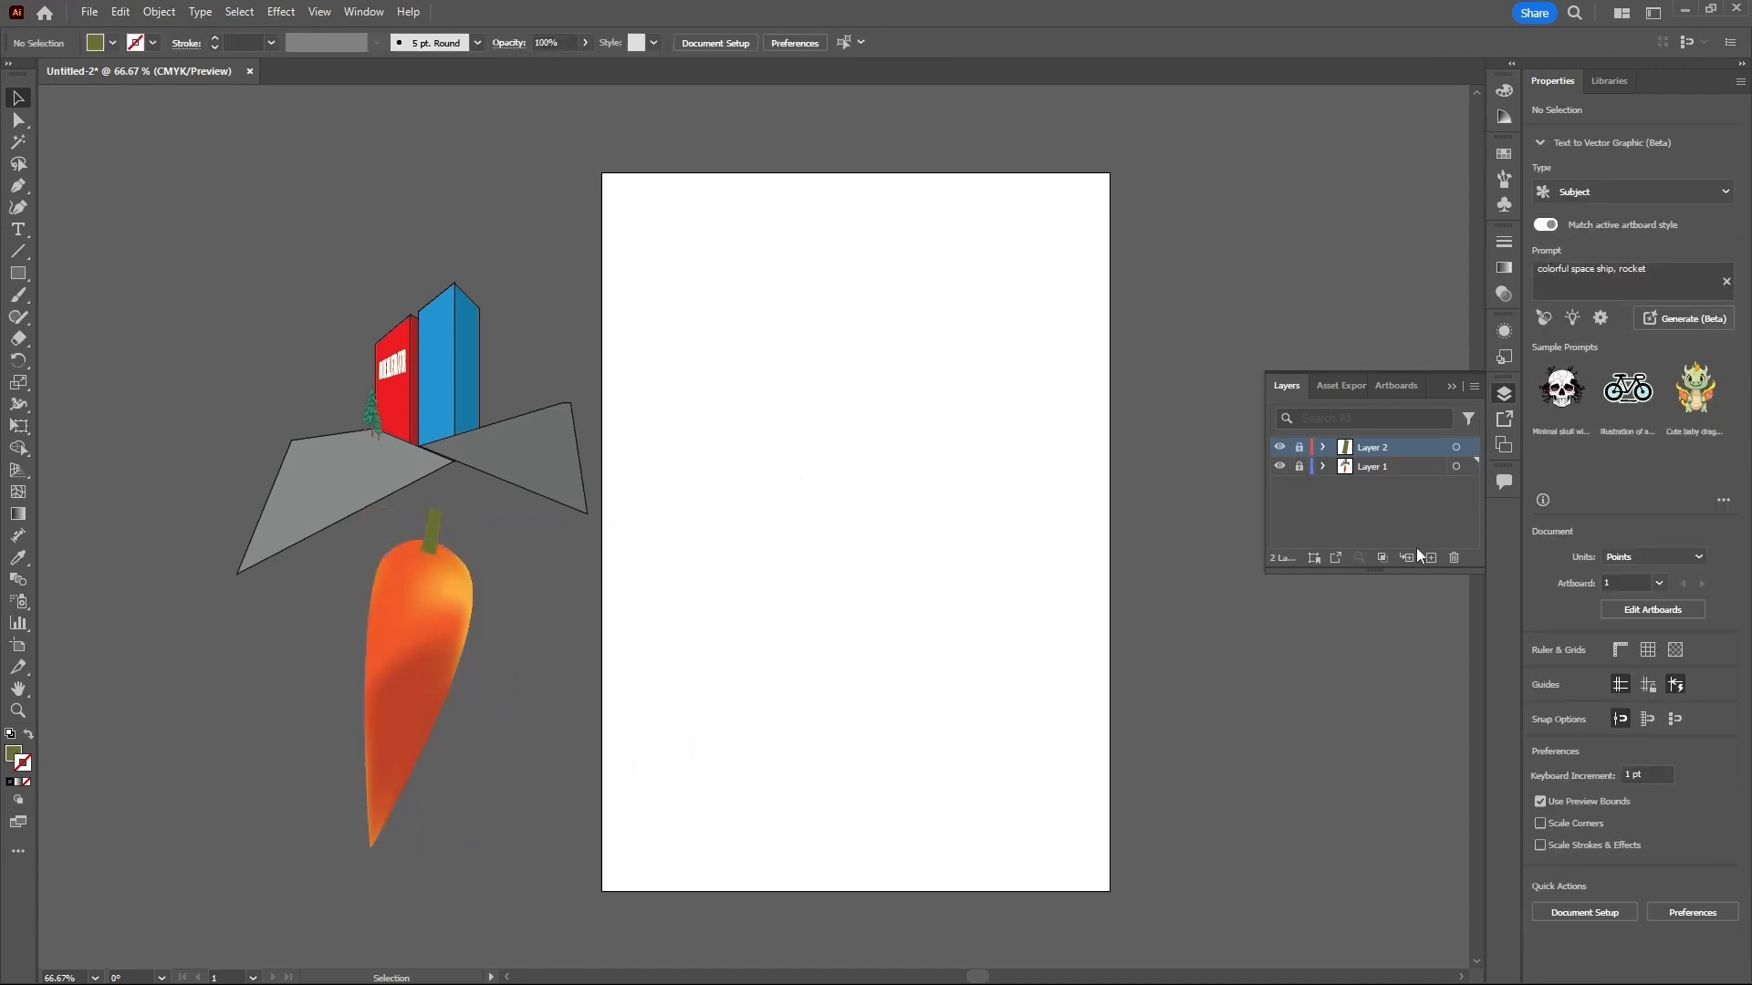
pyautogui.click(1431, 558)
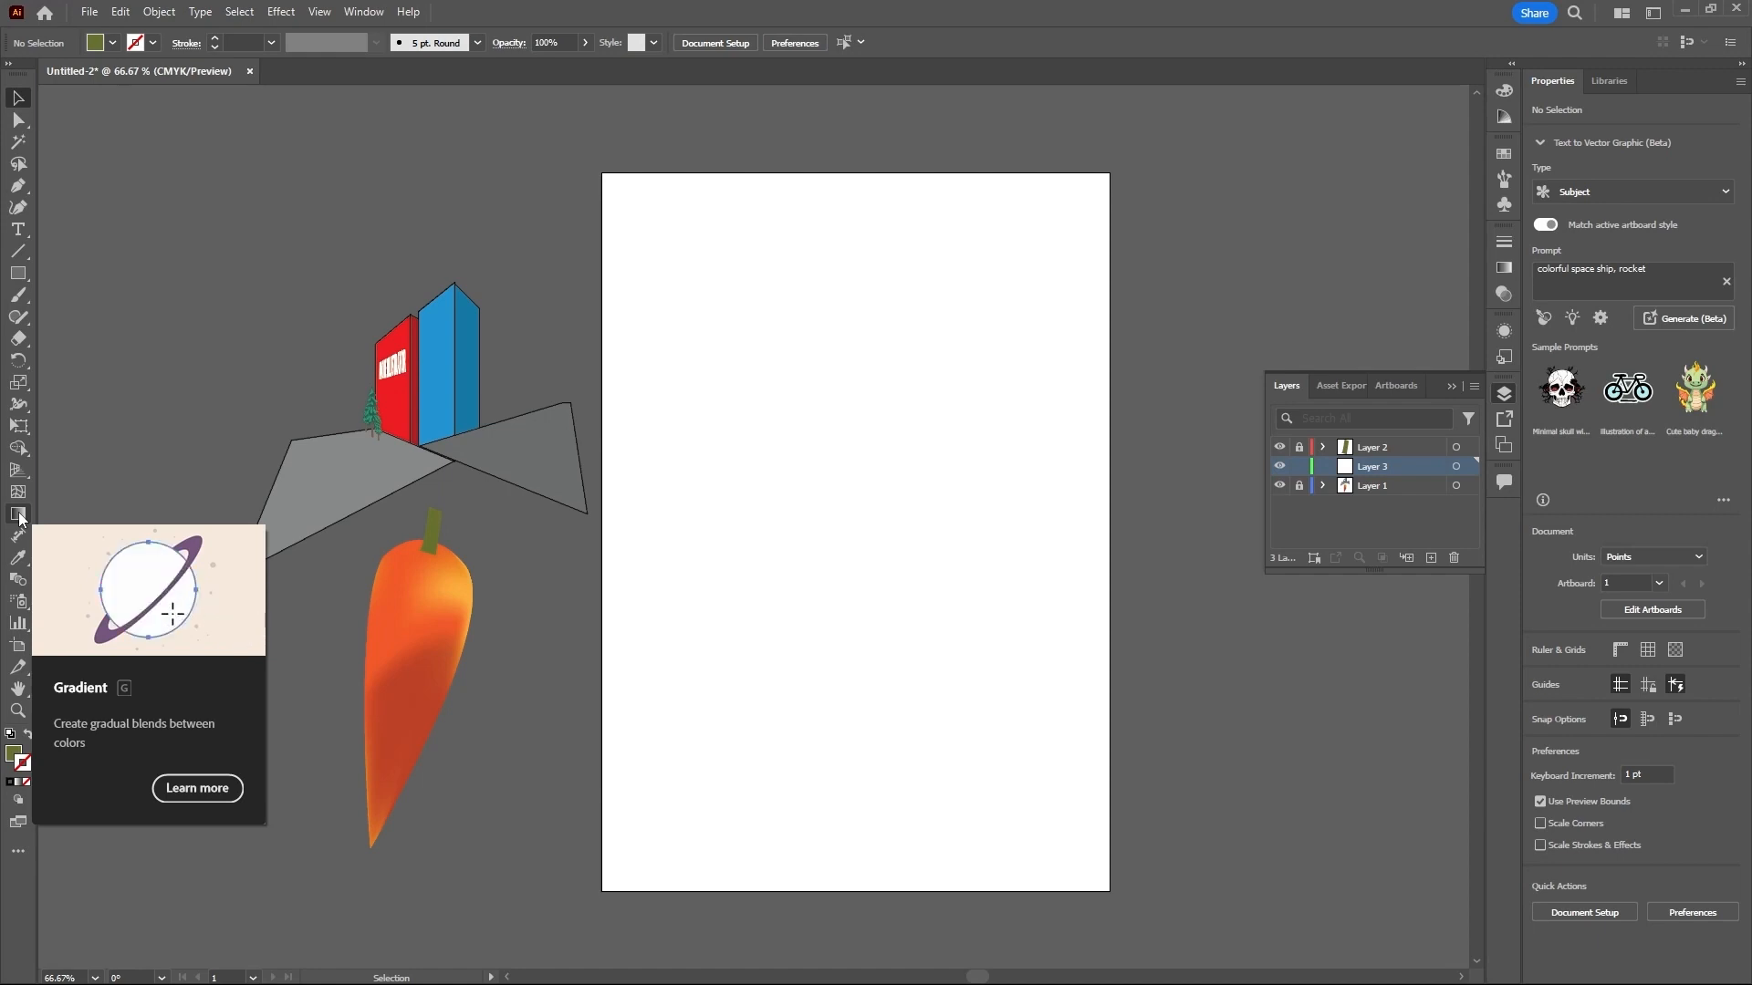
# - Draw a rectangle about 205 pt wide and 193 pt high in the artboard's upper left area with the Rectangle tool
pyautogui.moveTo(17, 273); pyautogui.dragTo(74, 276)
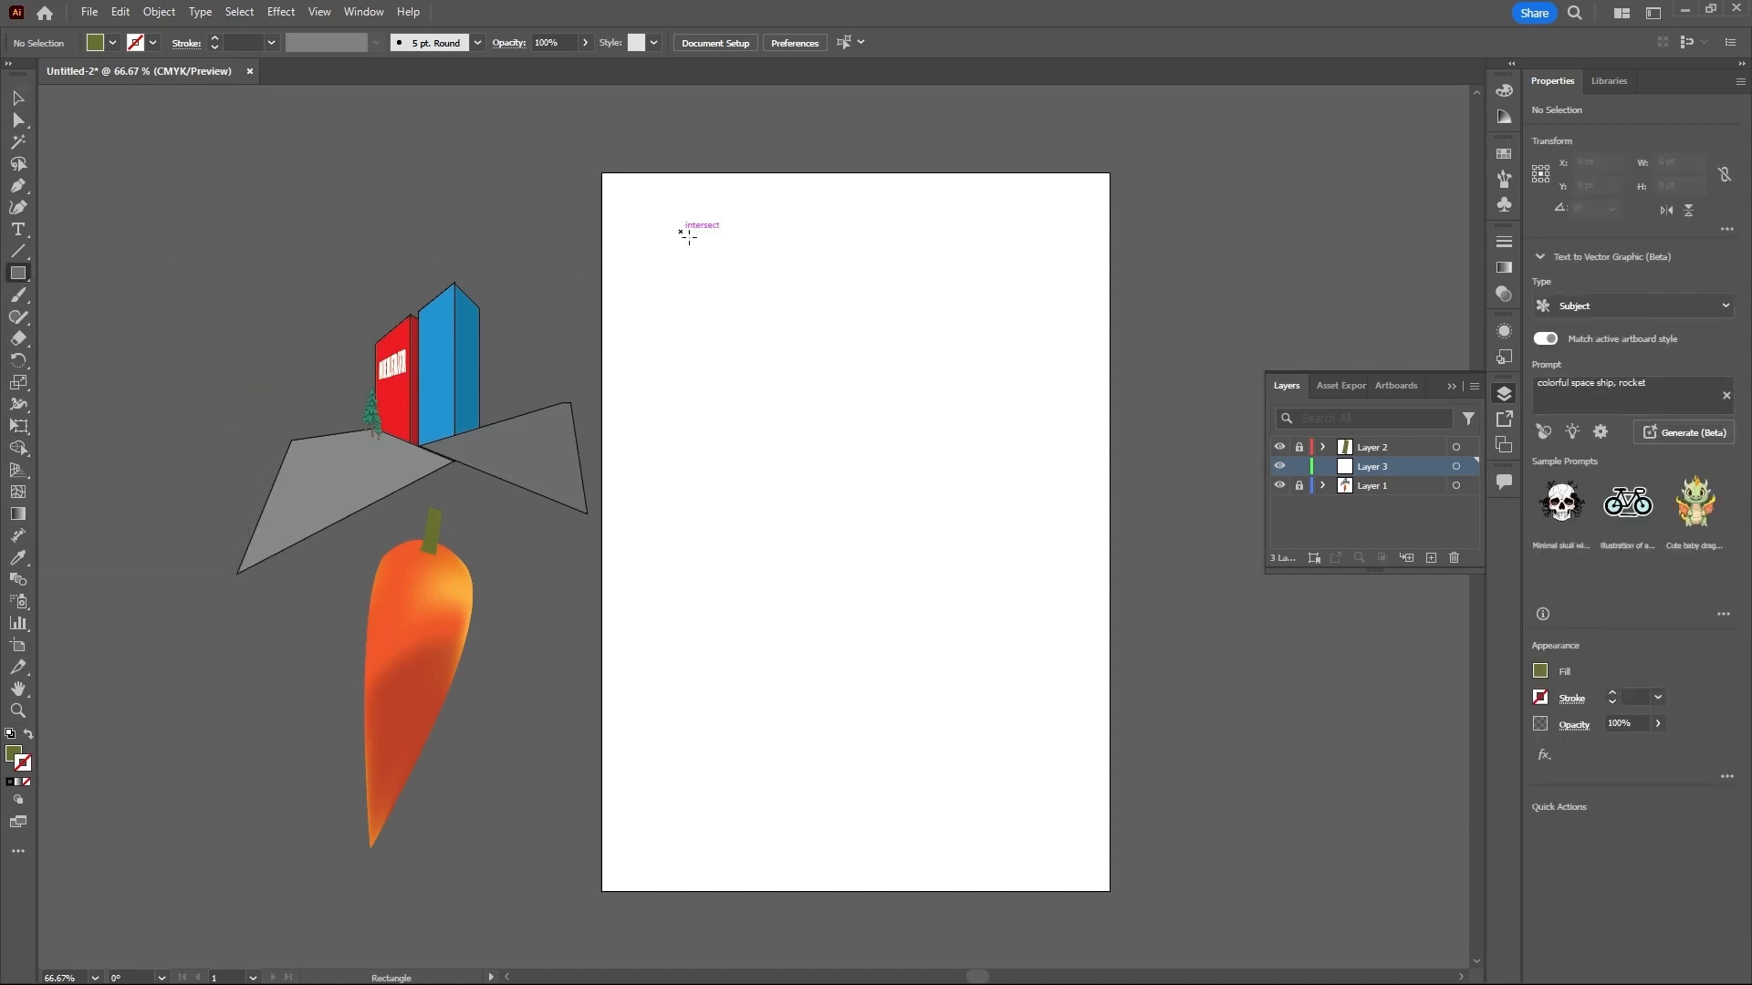
pyautogui.moveTo(681, 233); pyautogui.dragTo(856, 396)
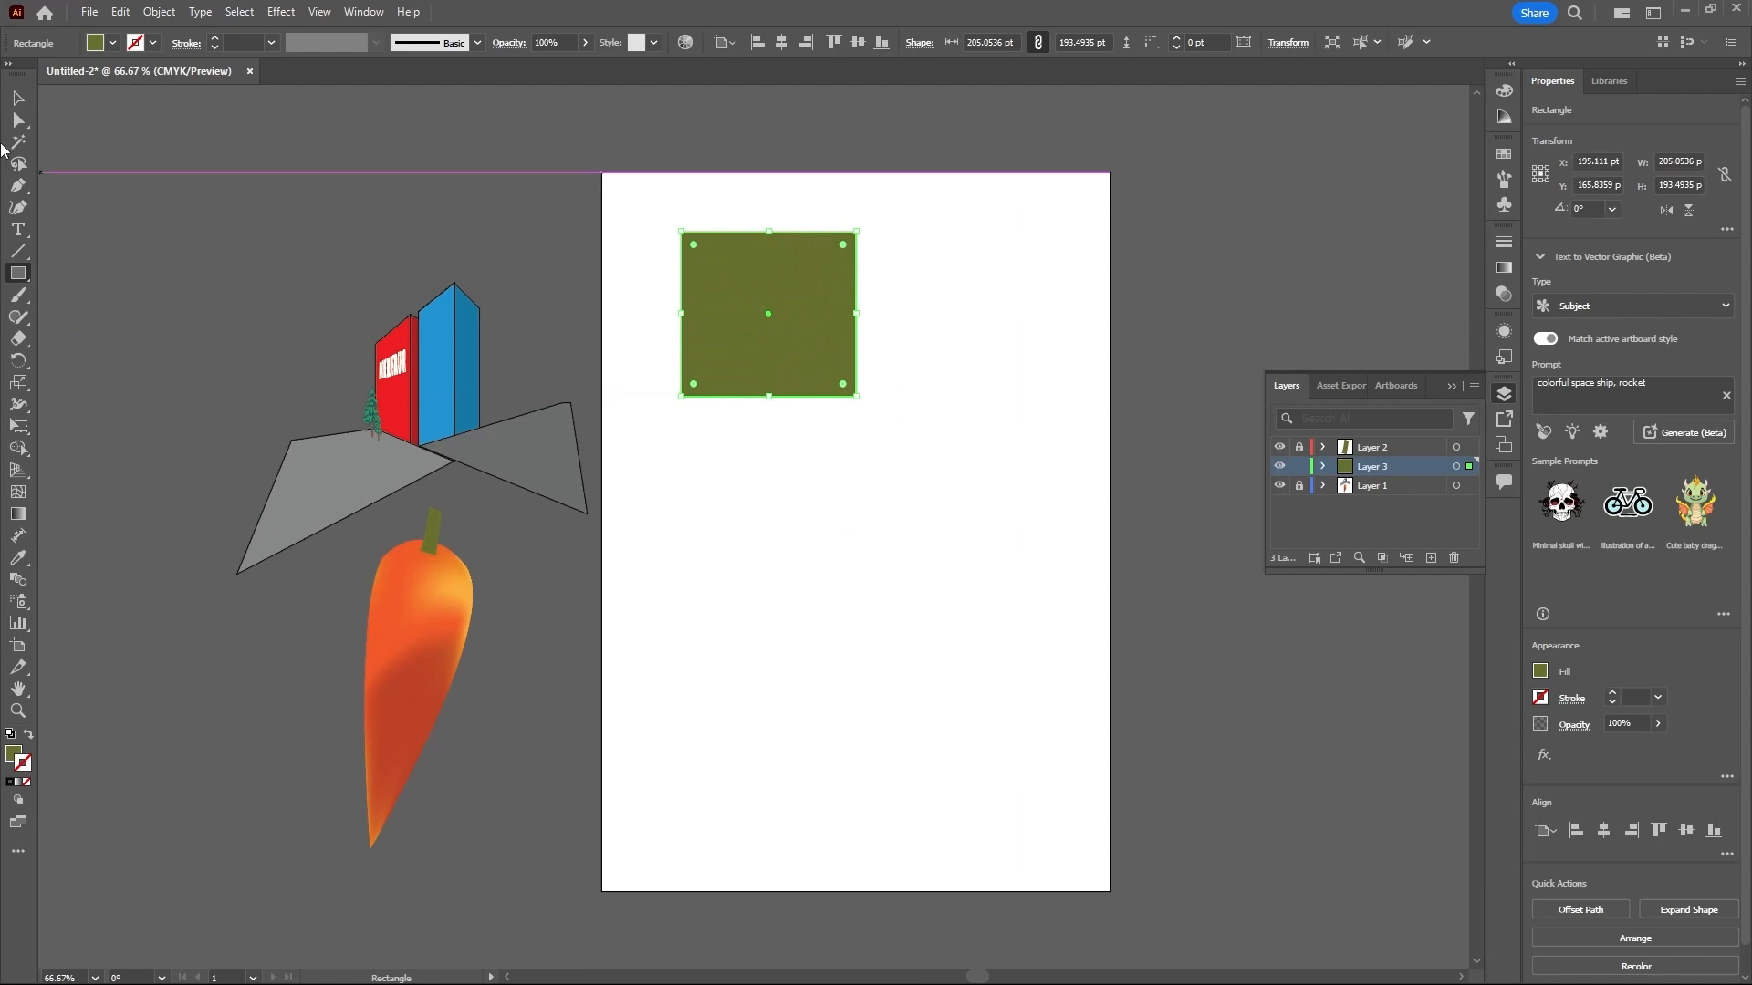
pyautogui.click(19, 98)
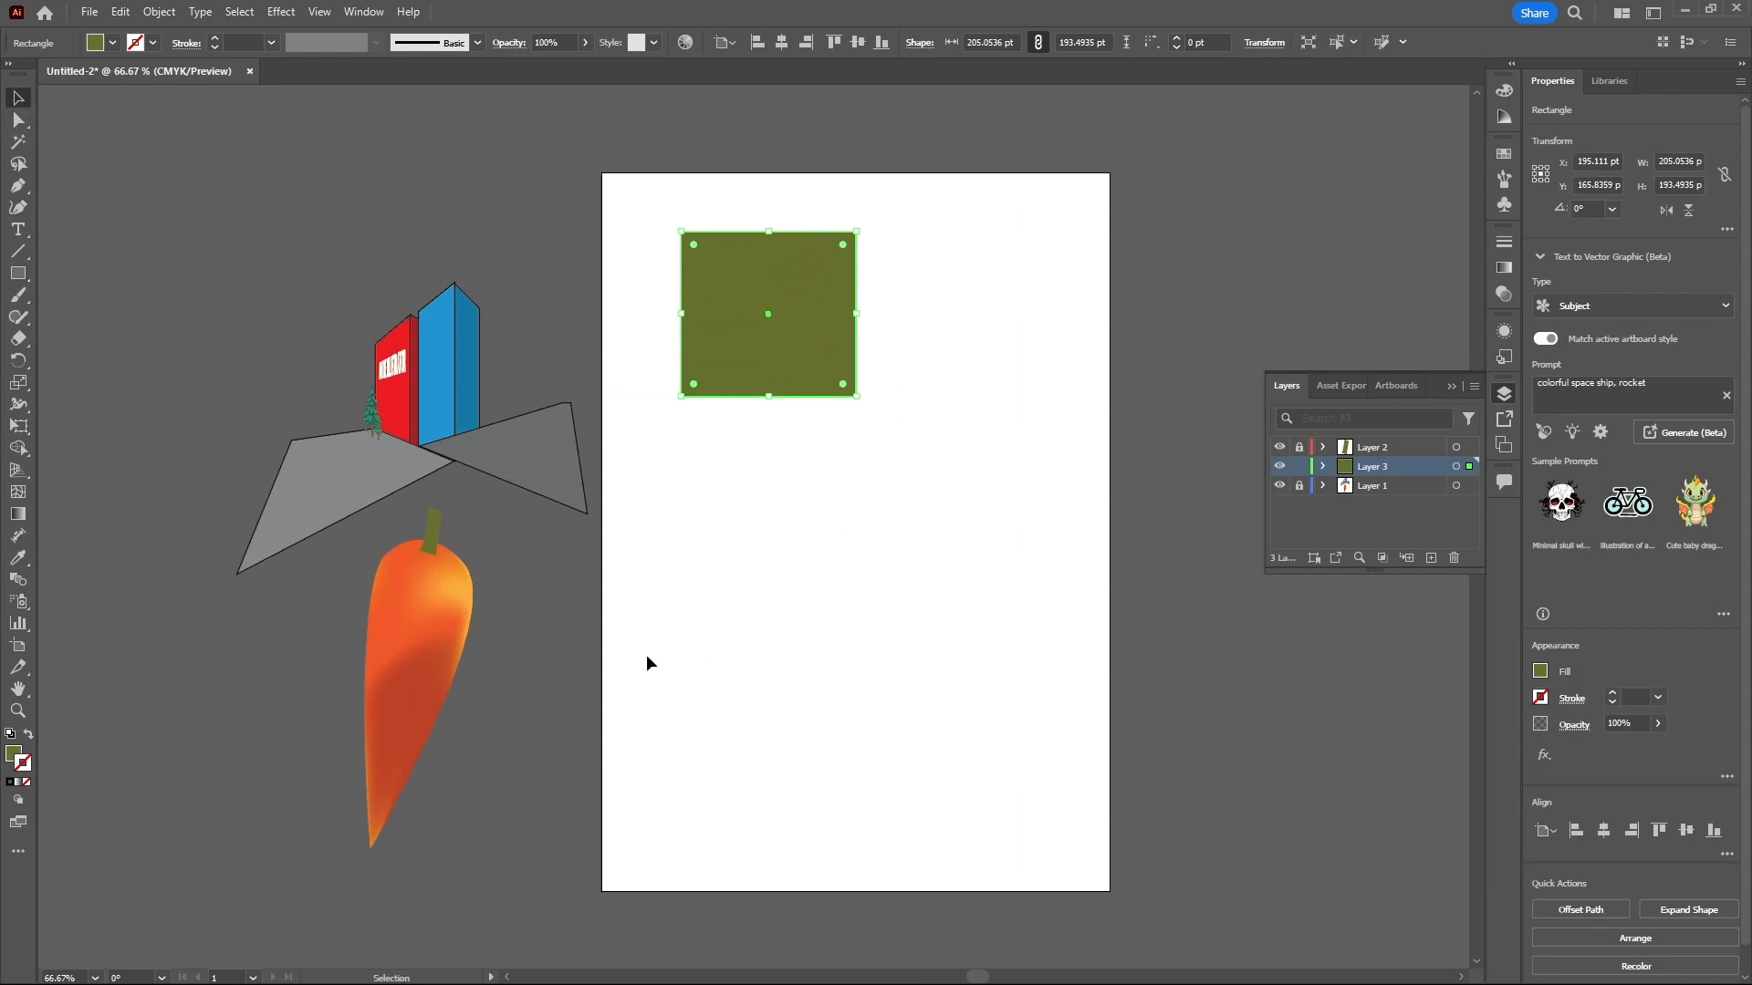
# - Fill the rectangle with the default white-to-black linear gradient and move it toward the middle of the artboard
pyautogui.click(14, 757)
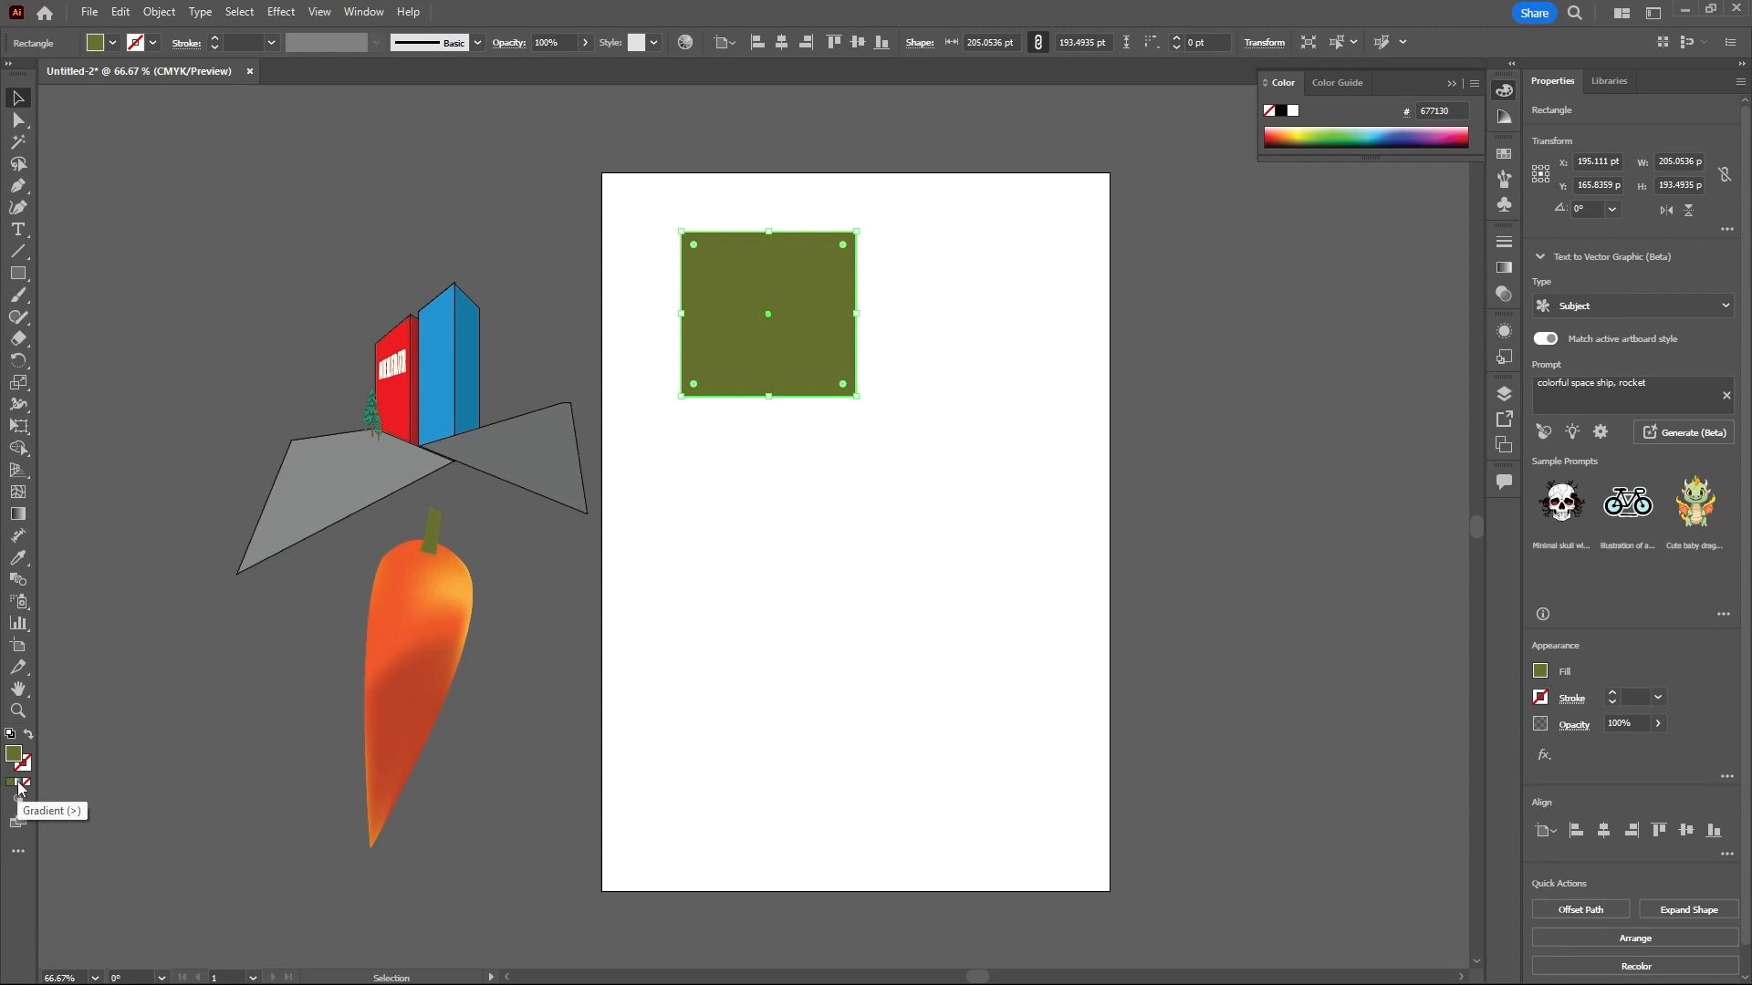
pyautogui.click(20, 788)
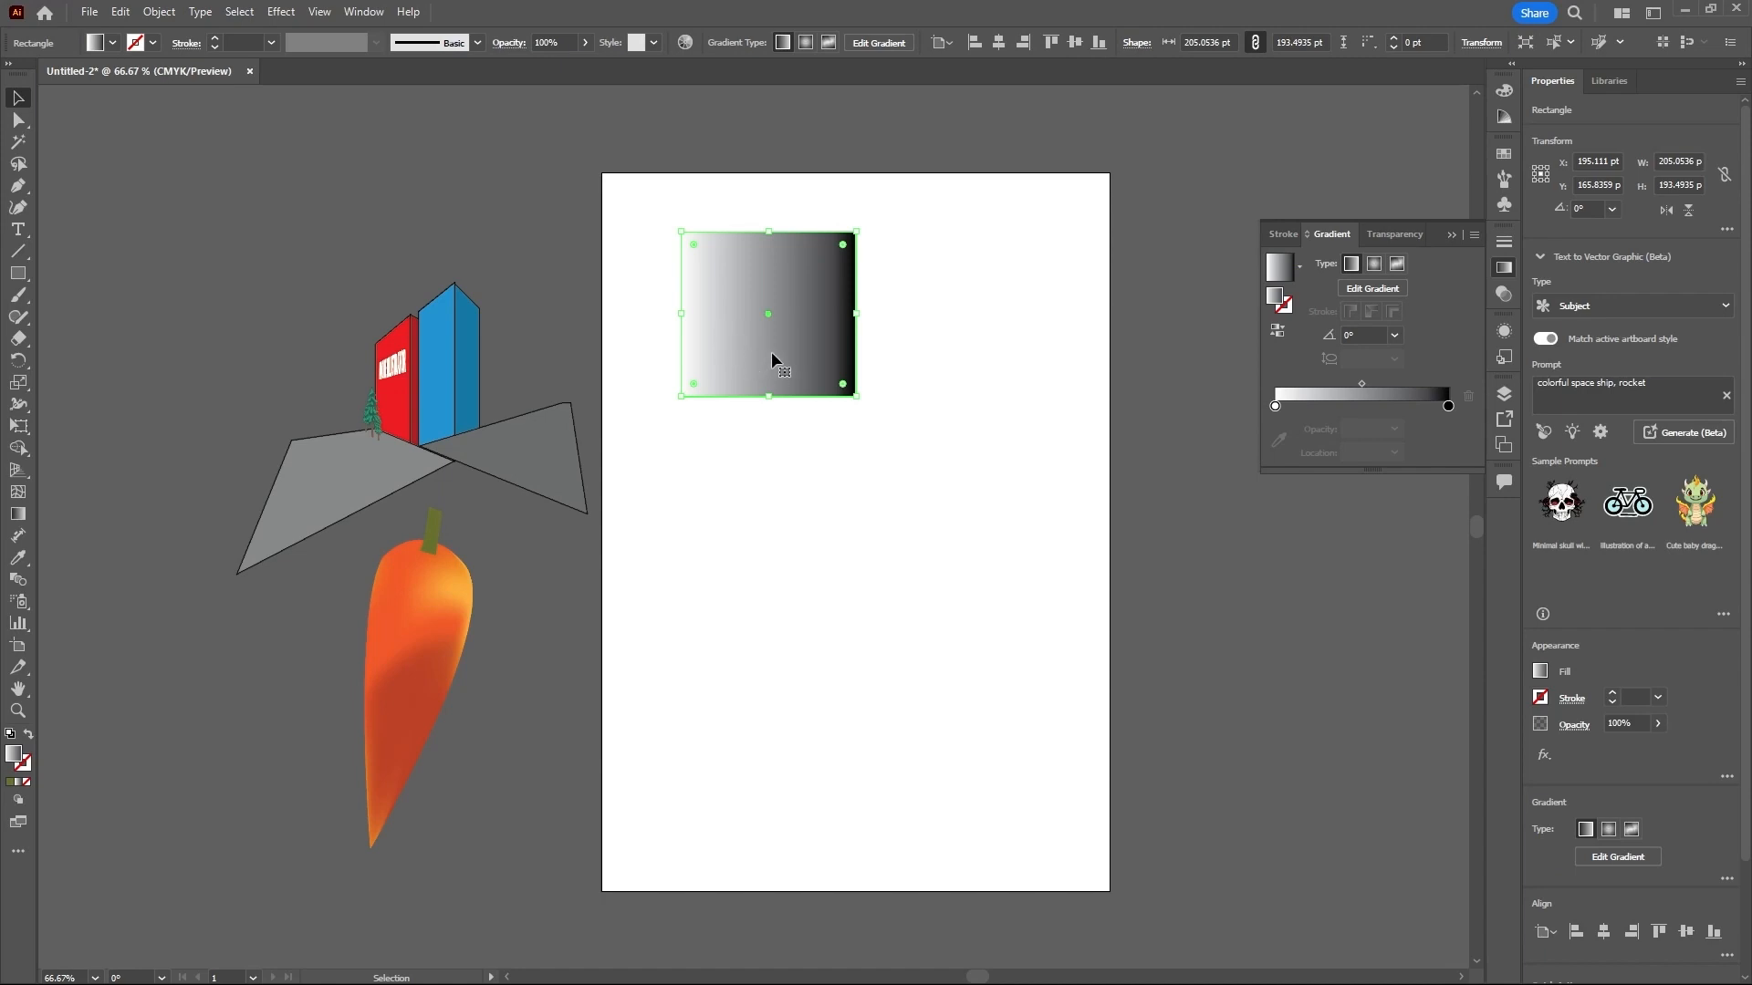
pyautogui.moveTo(771, 353); pyautogui.dragTo(845, 519)
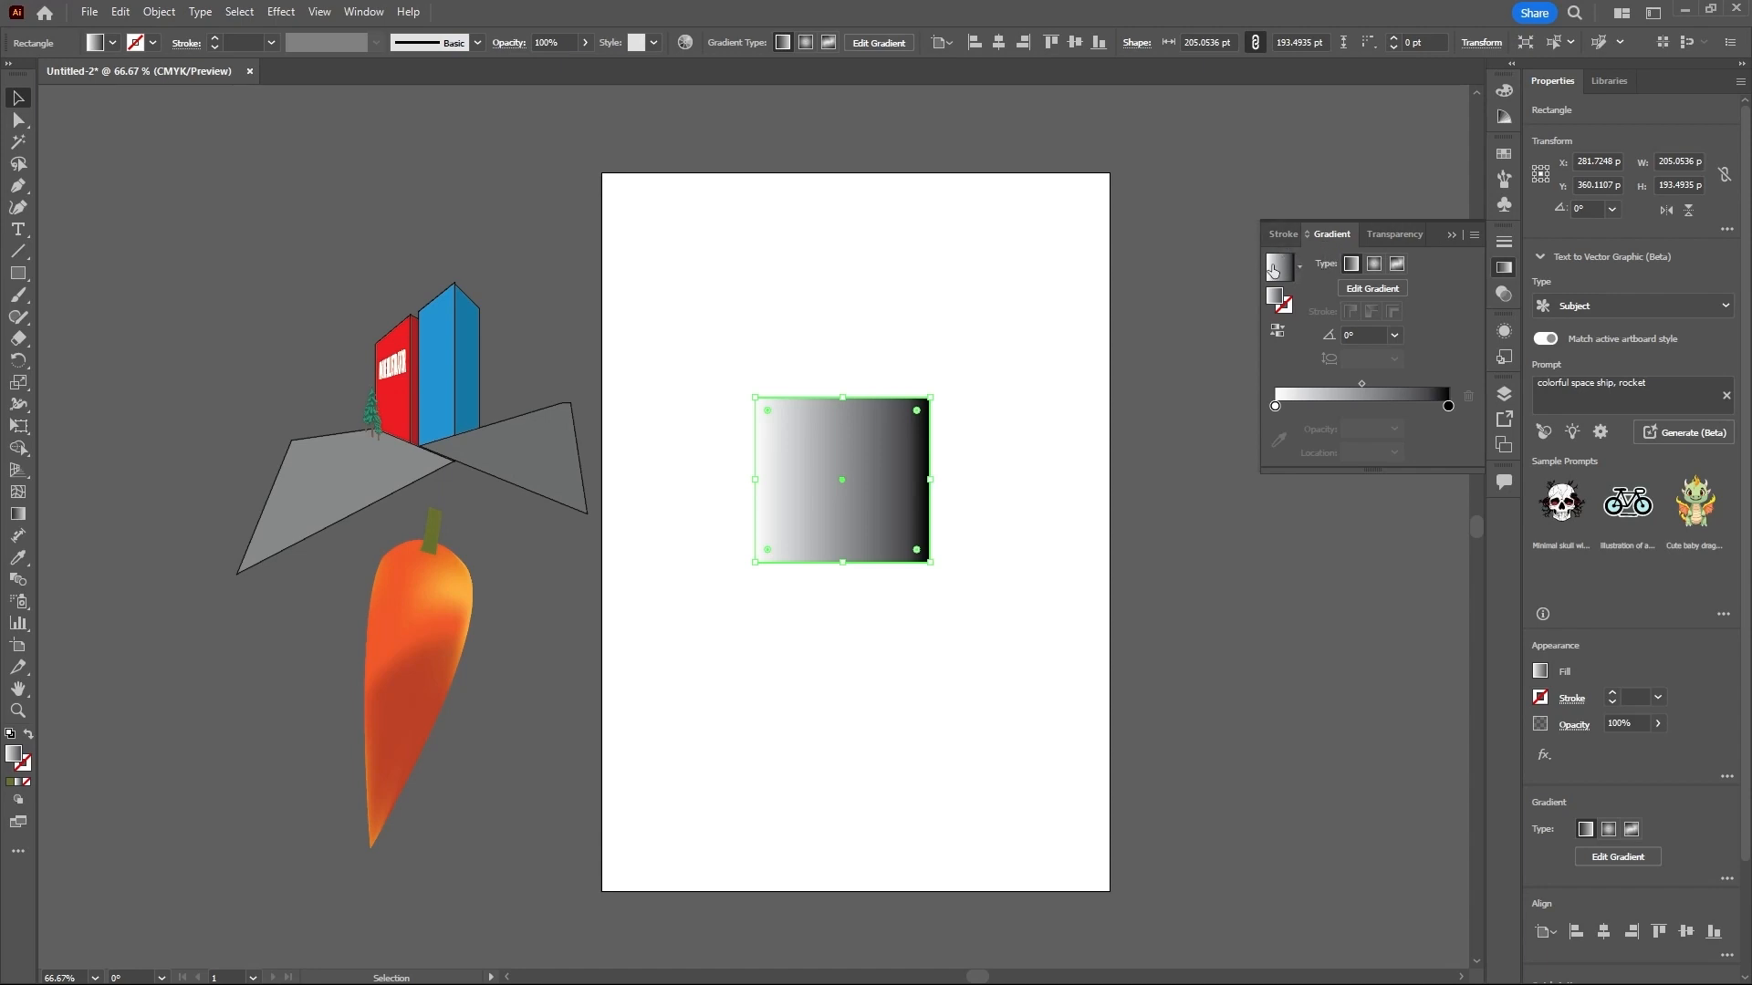
# - Apply the Orange, Yellow preset gradient to the rectangle and try adding and moving orange stops in the middle of the gradient slider
pyautogui.click(1300, 269)
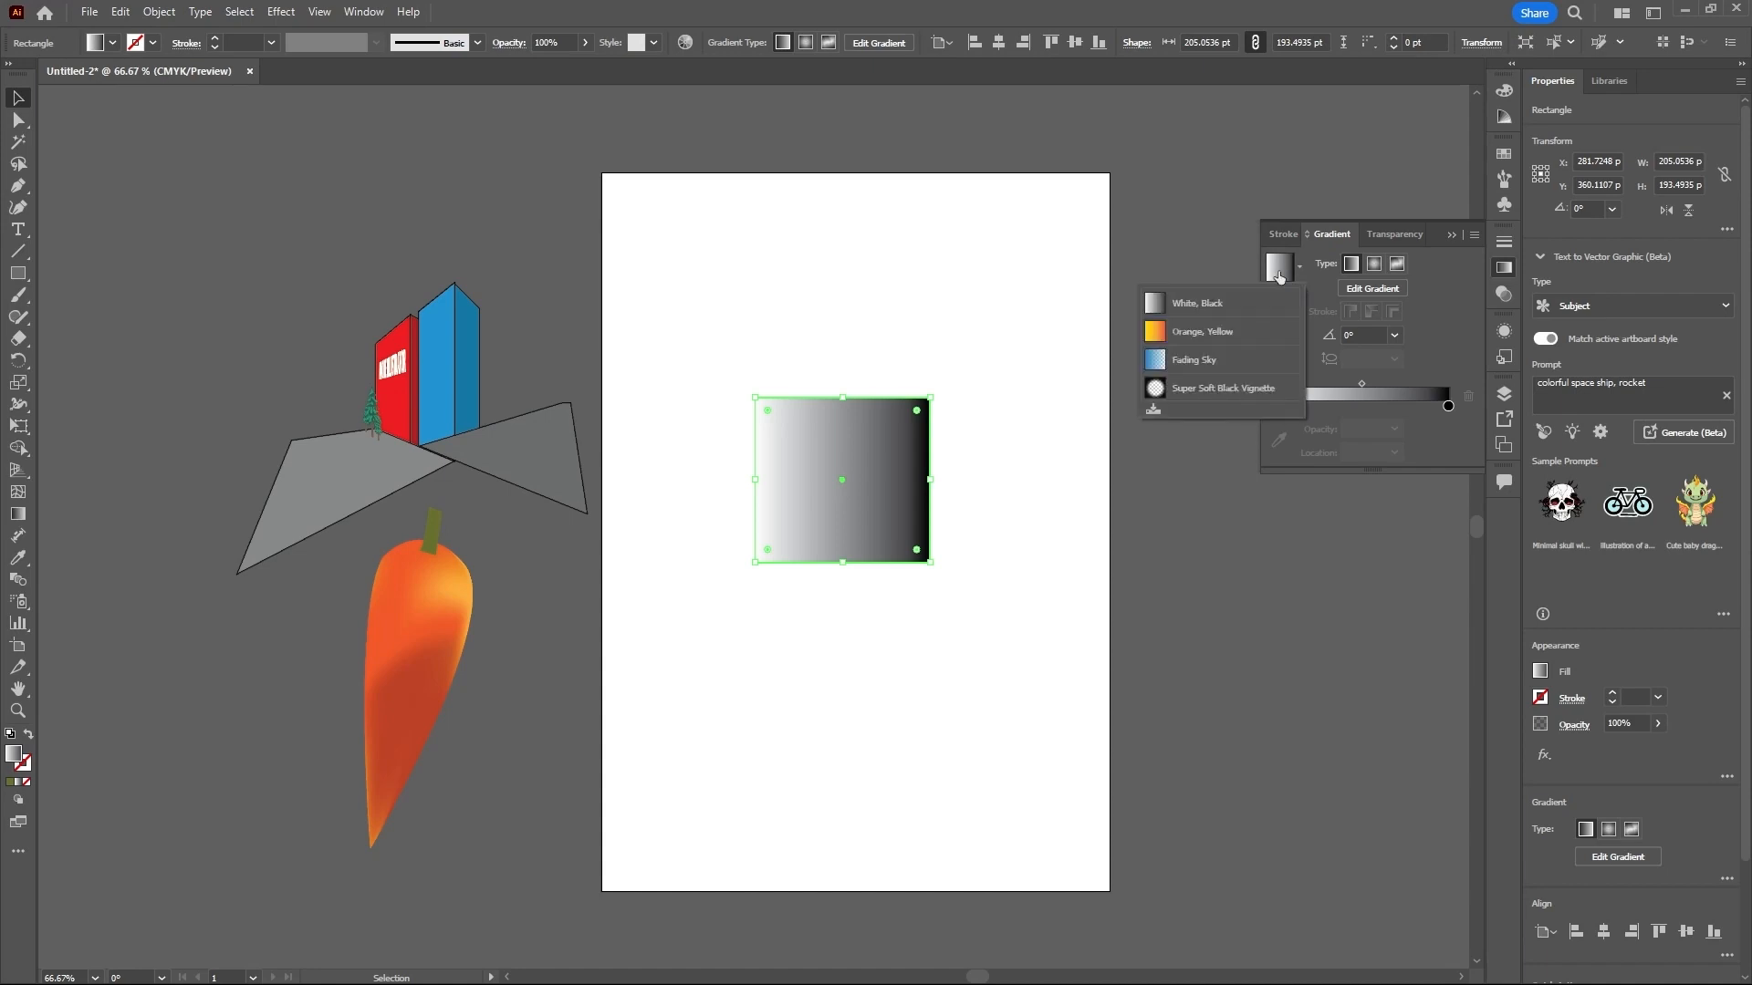
pyautogui.click(1177, 339)
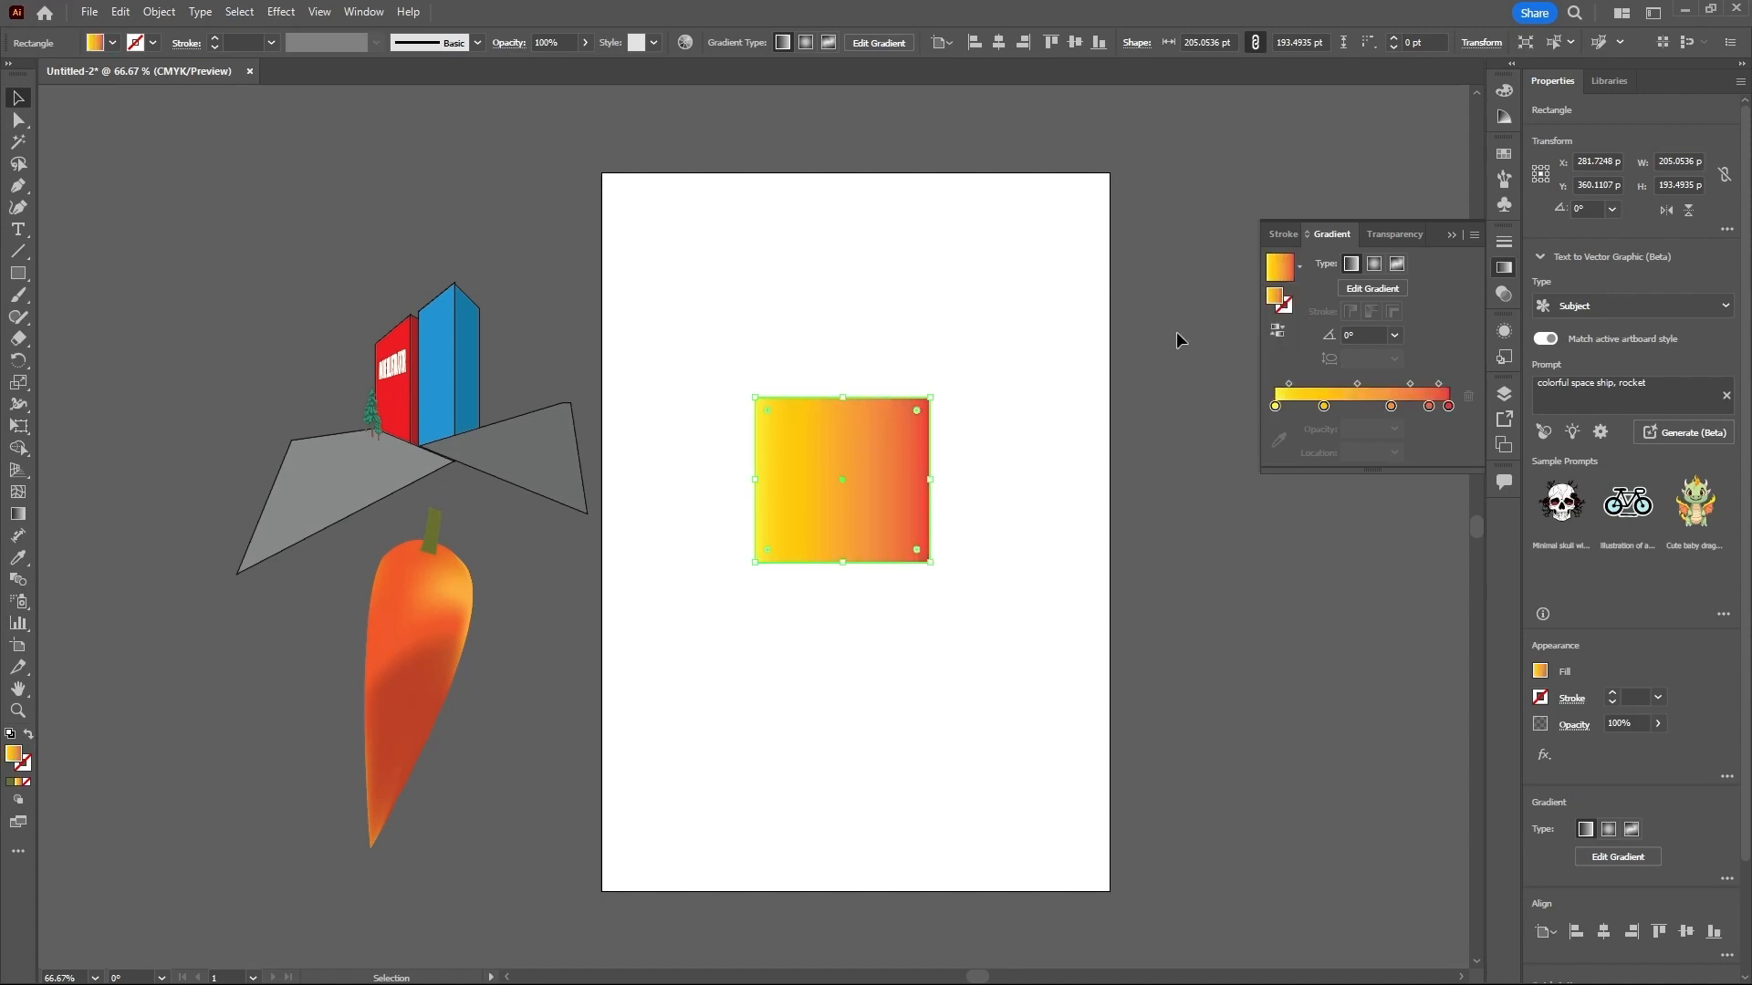
pyautogui.click(1388, 406)
pyautogui.moveTo(1389, 406)
pyautogui.mouseDown()
pyautogui.moveTo(1348, 408)
pyautogui.moveTo(1396, 411)
pyautogui.mouseUp()
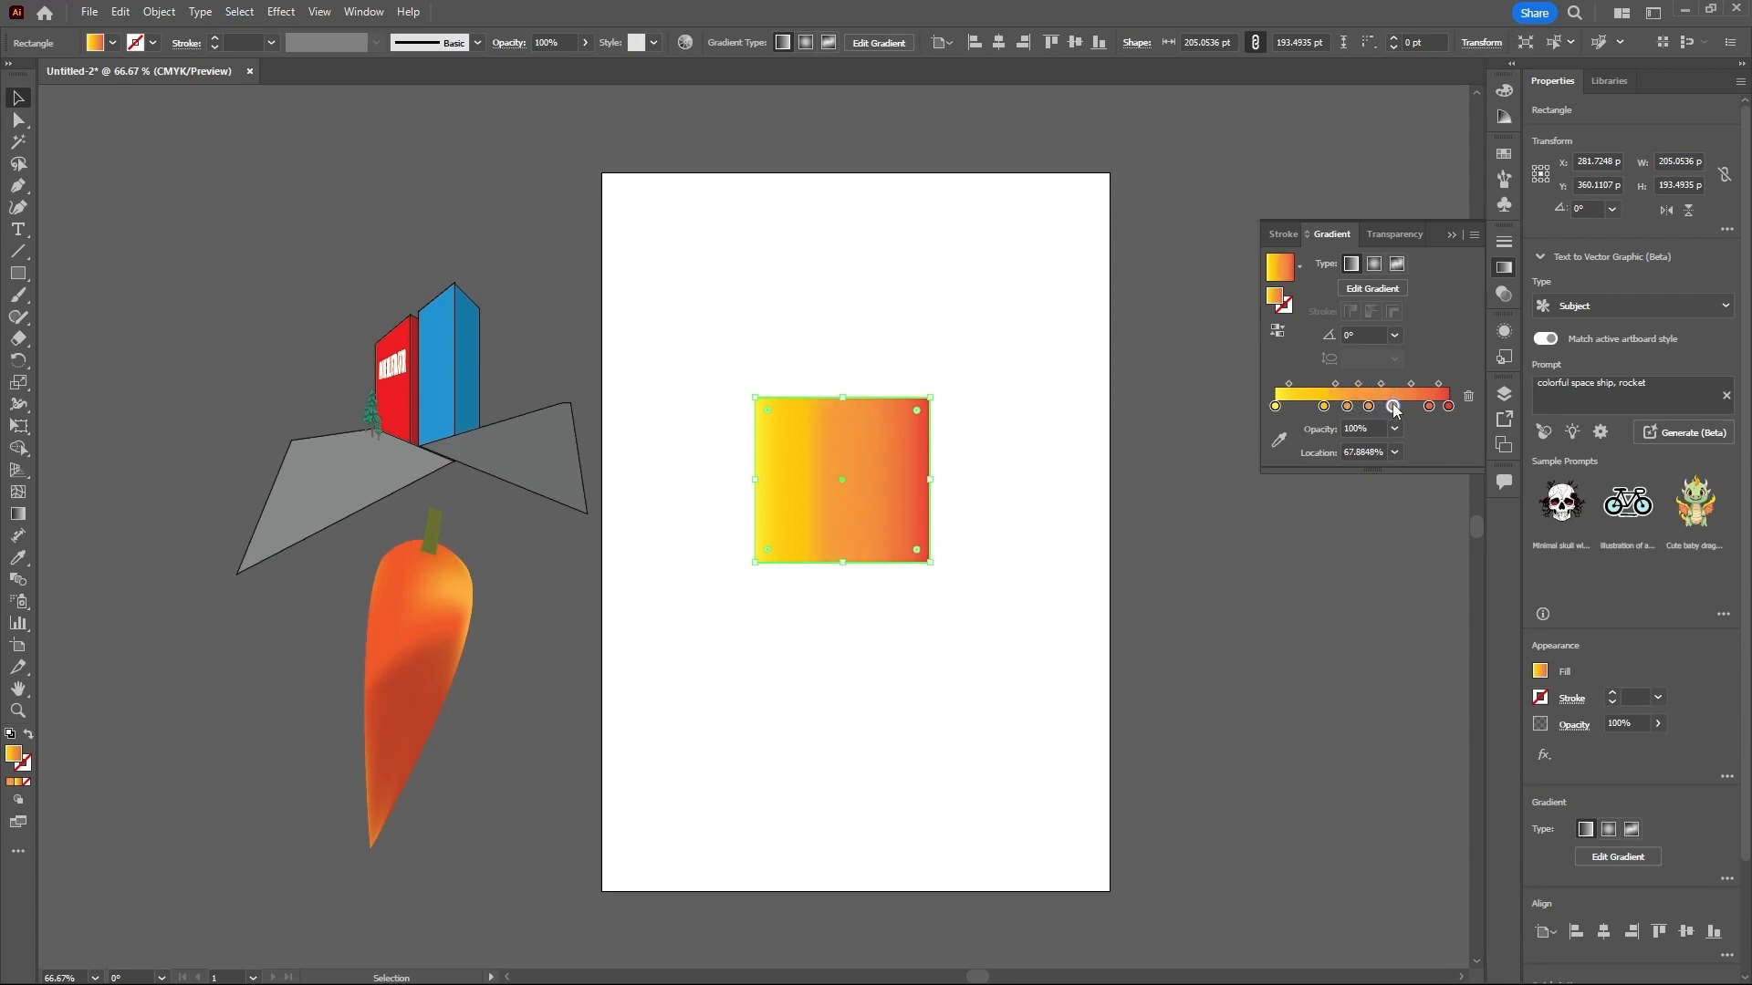
# - Delete all the intermediate stops of the rectangle's gradient, keeping only the yellow and red end stops
pyautogui.click(1469, 398)
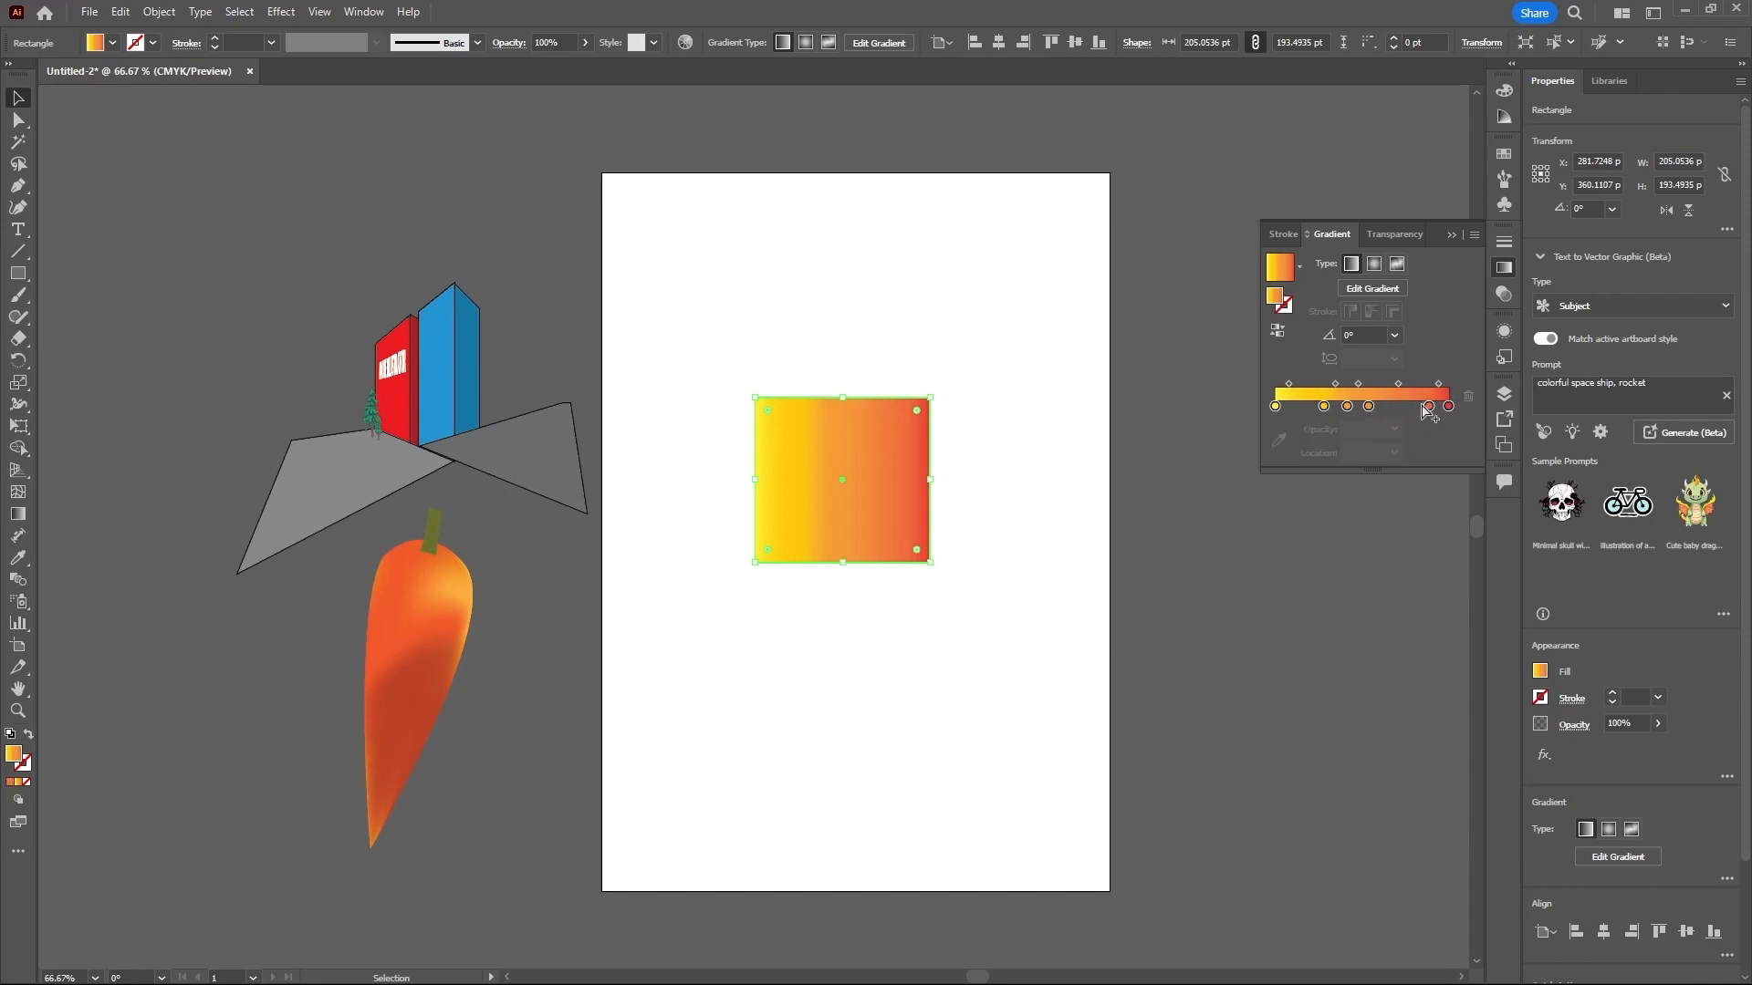
pyautogui.click(1429, 406)
pyautogui.click(1469, 398)
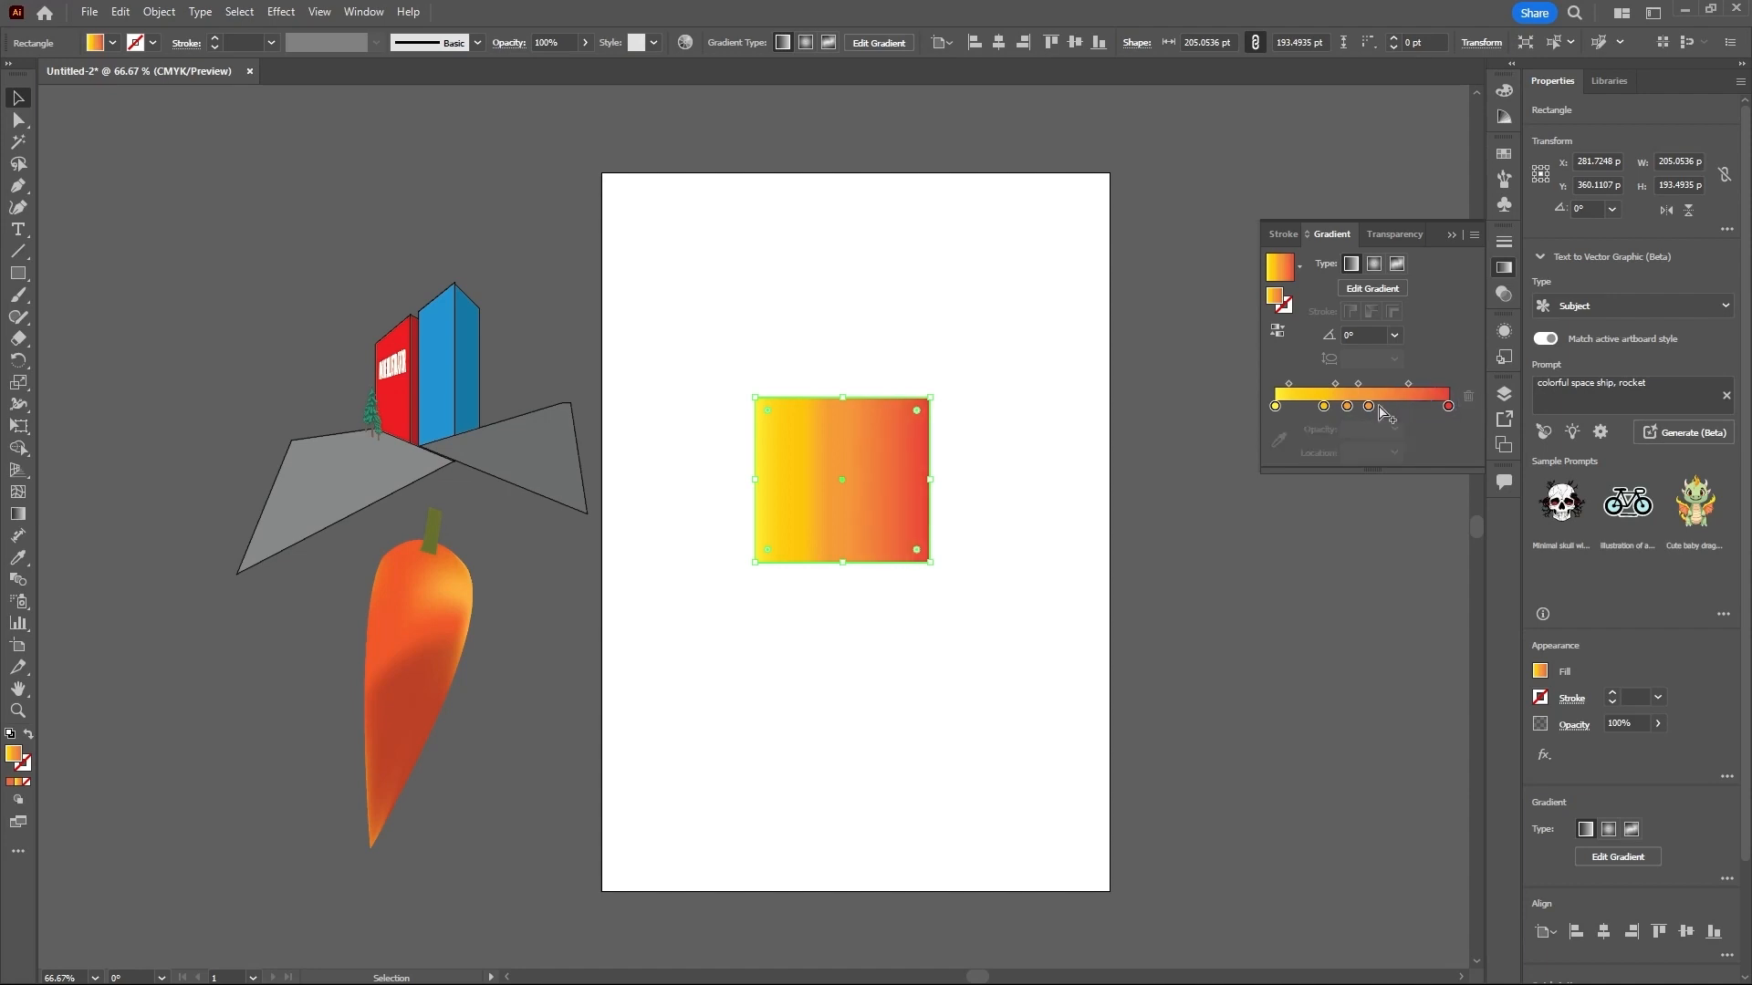
pyautogui.click(1368, 406)
pyautogui.click(1469, 398)
pyautogui.click(1347, 406)
pyautogui.click(1469, 398)
pyautogui.click(1322, 406)
pyautogui.click(1467, 398)
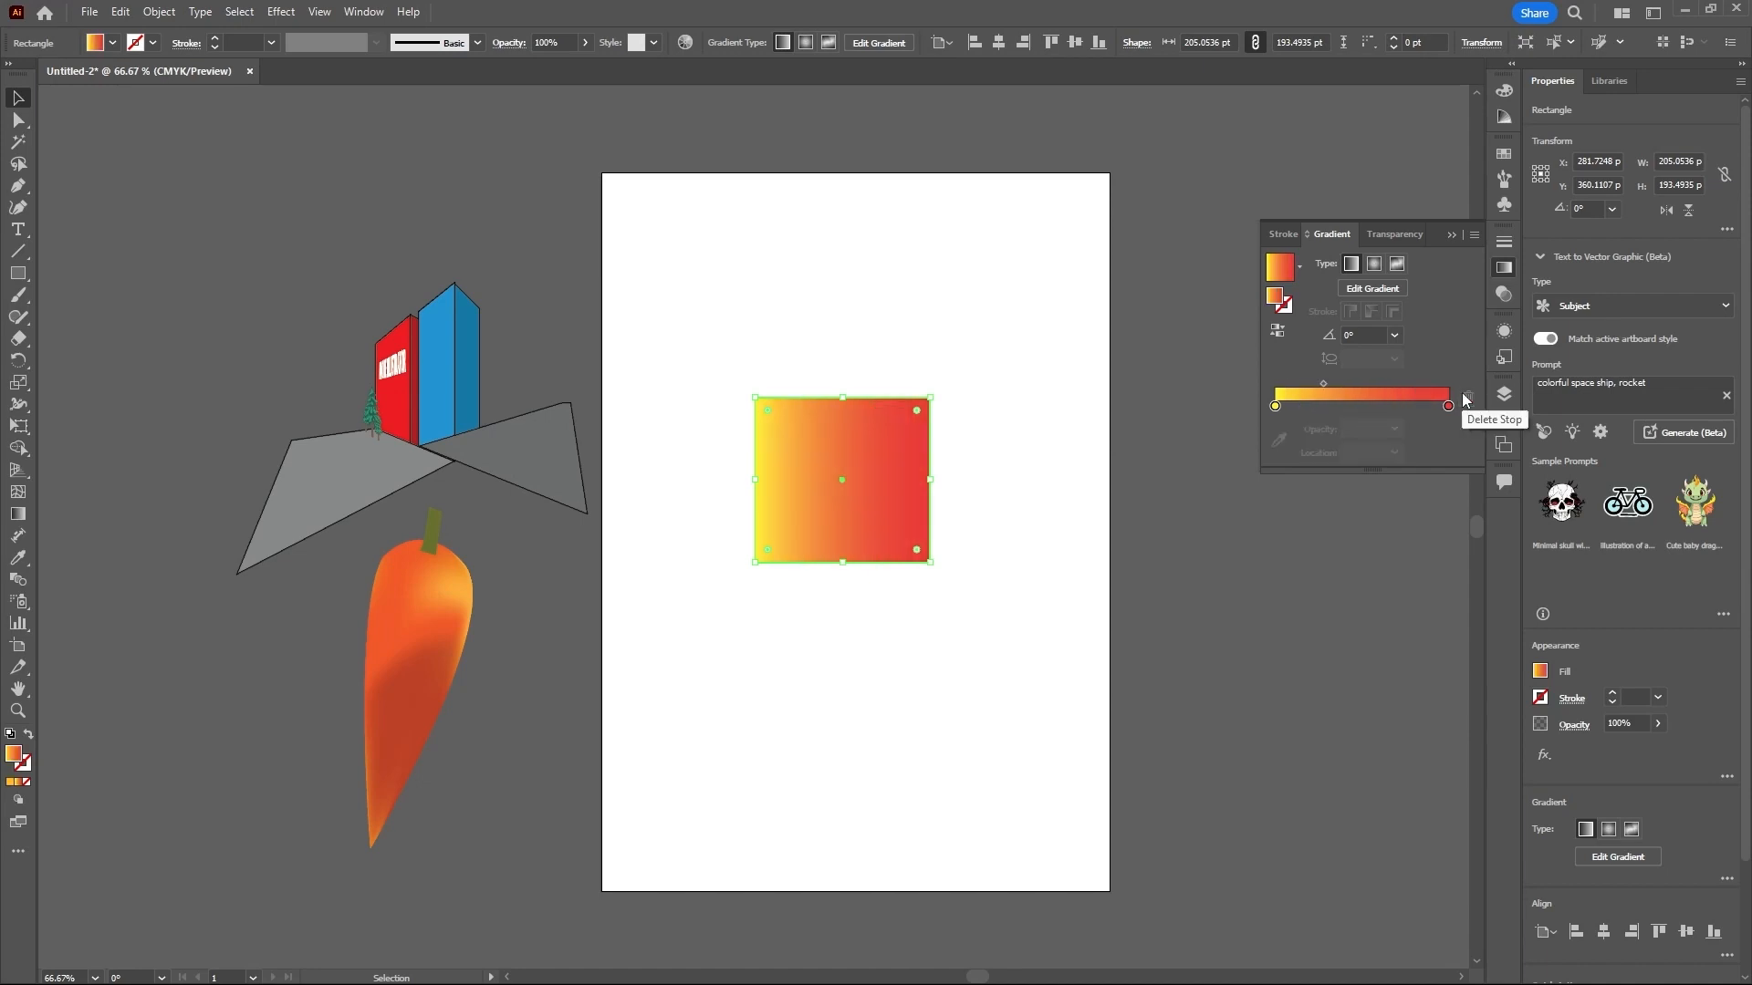
# - Add a stop at about 55% between the yellow and red ends of the gradient and color it blue 00A7BF
pyautogui.moveTo(1323, 383); pyautogui.dragTo(1359, 385)
pyautogui.click(1370, 405)
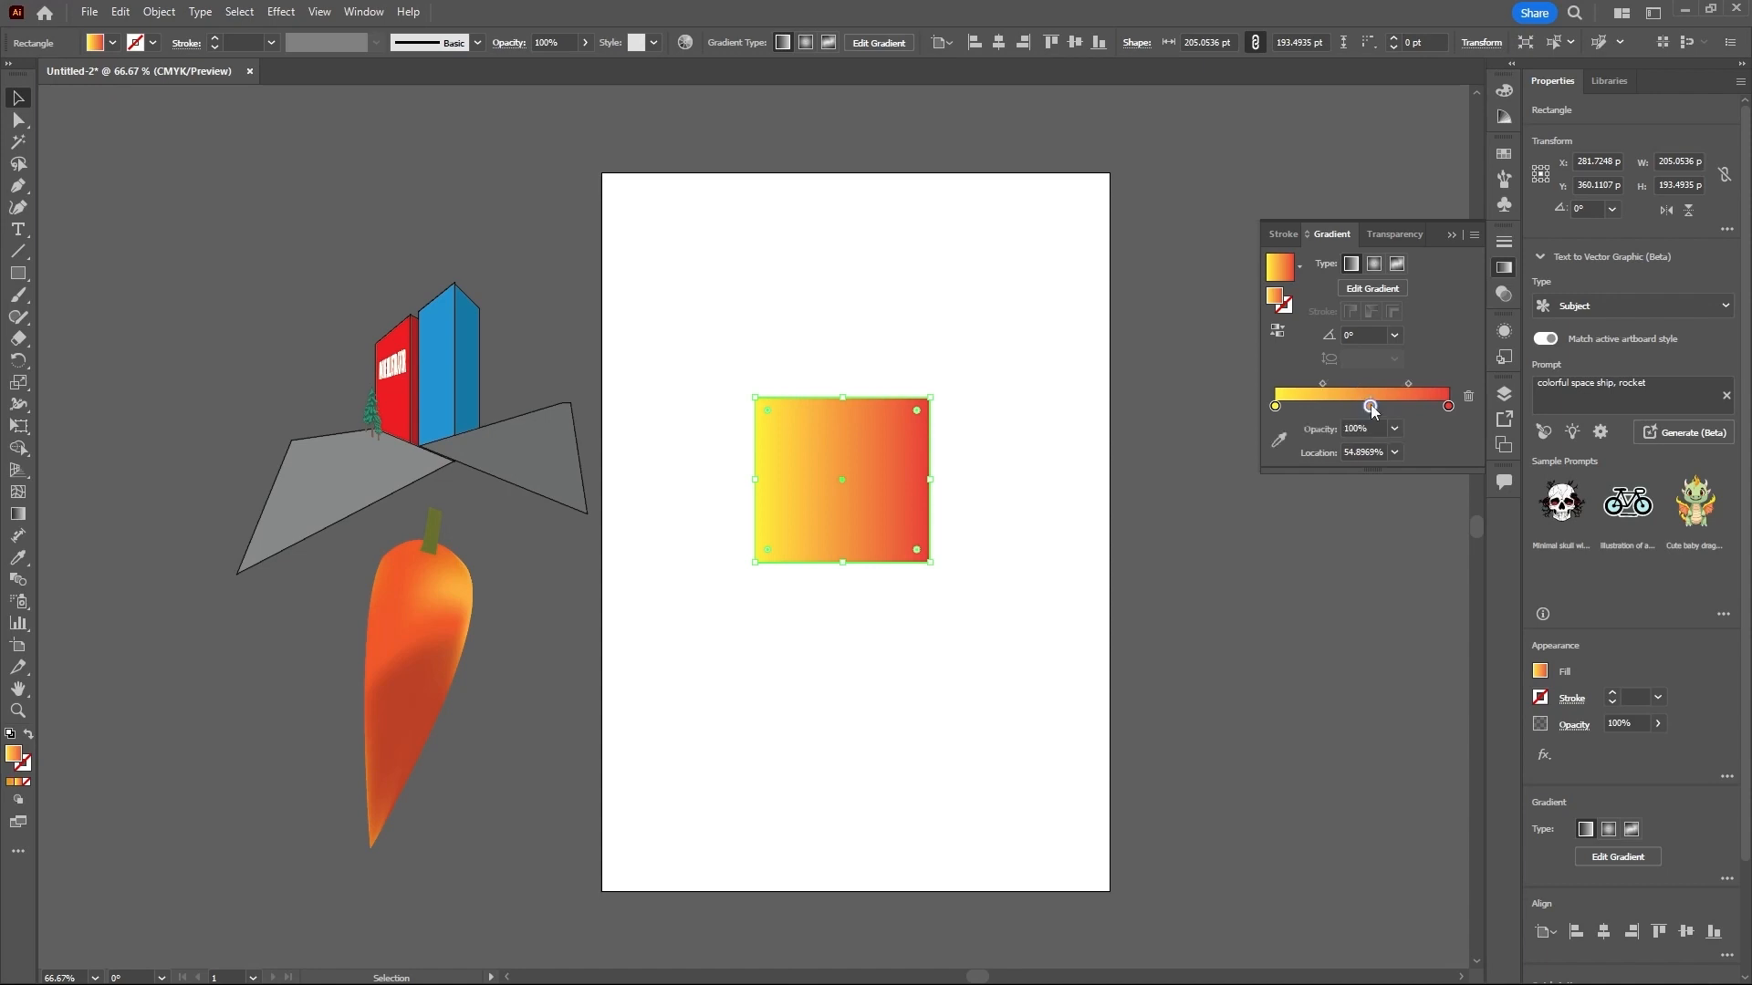
pyautogui.doubleClick(1370, 406)
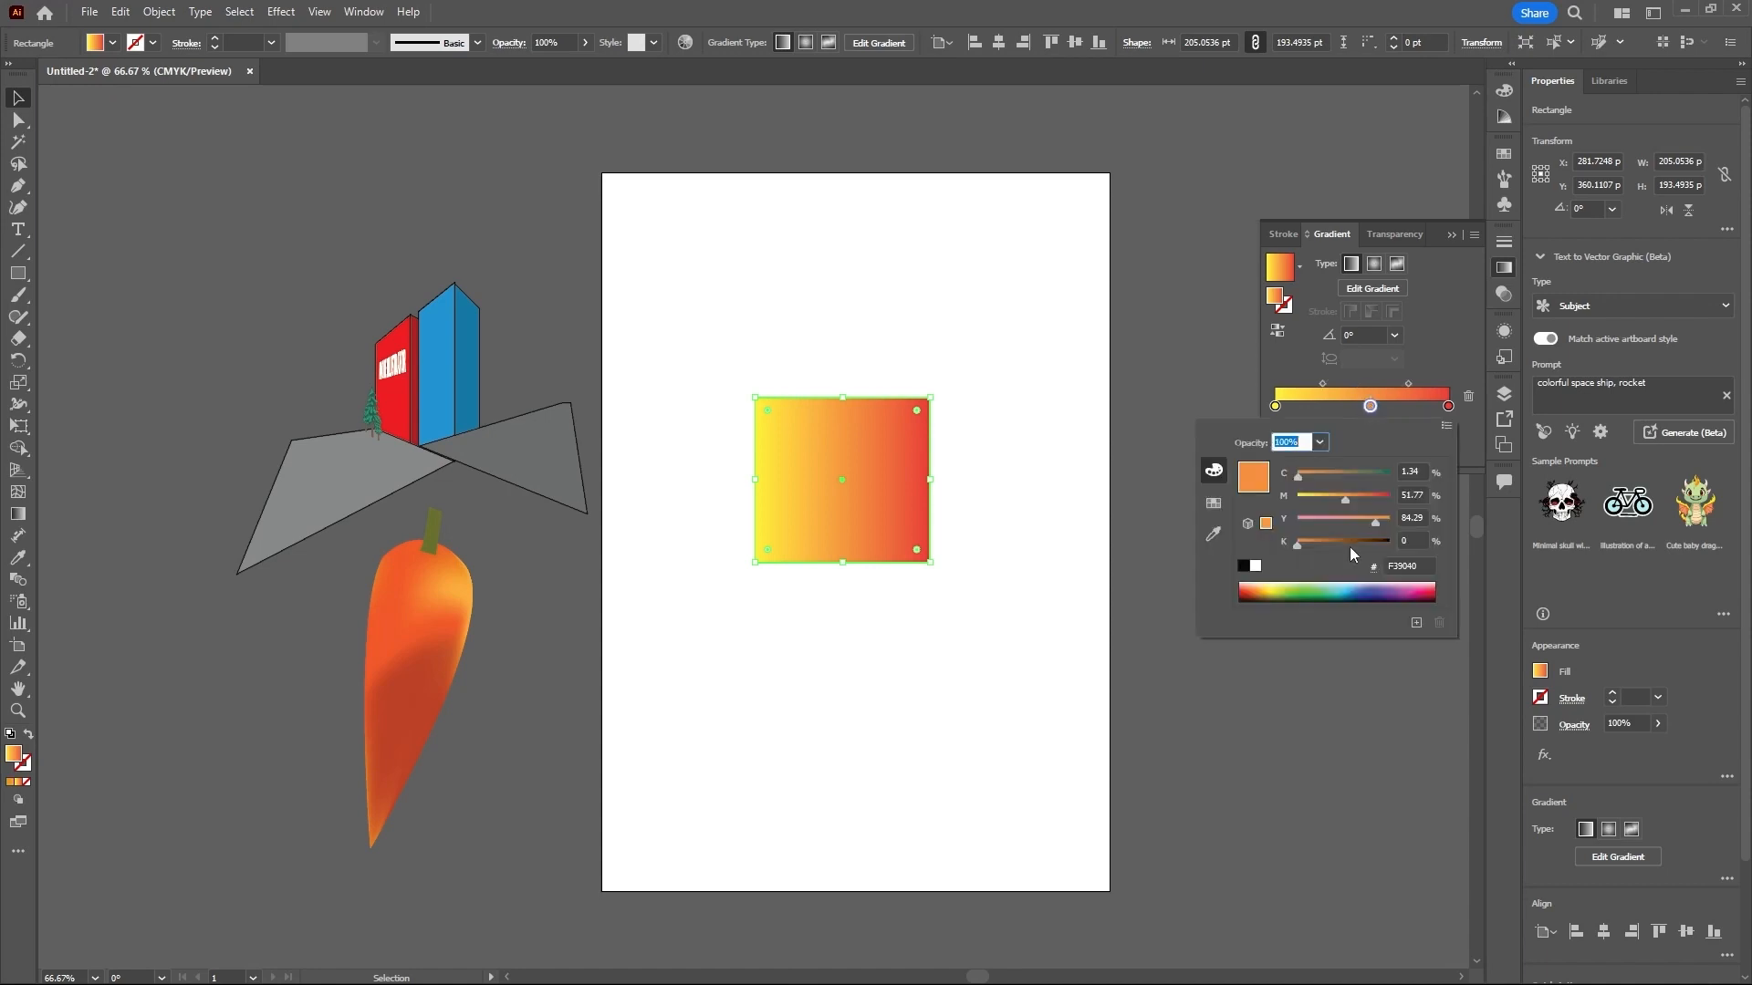
pyautogui.click(1346, 590)
pyautogui.click(1341, 594)
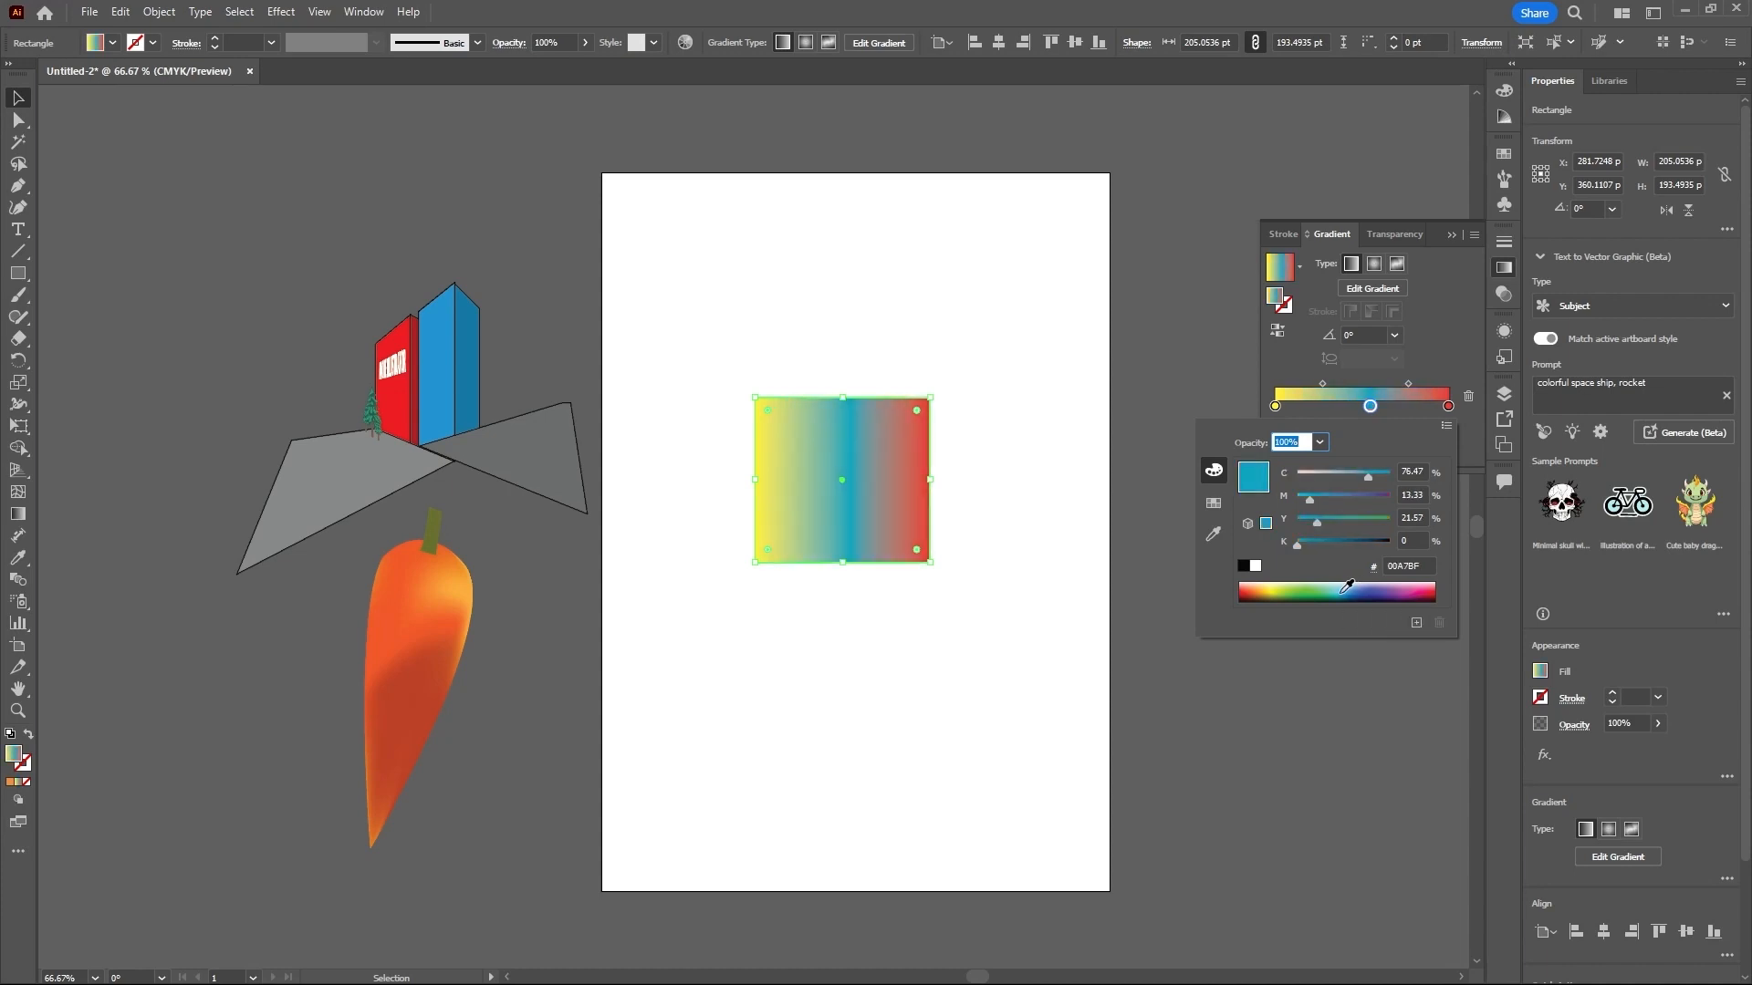
pyautogui.click(1369, 407)
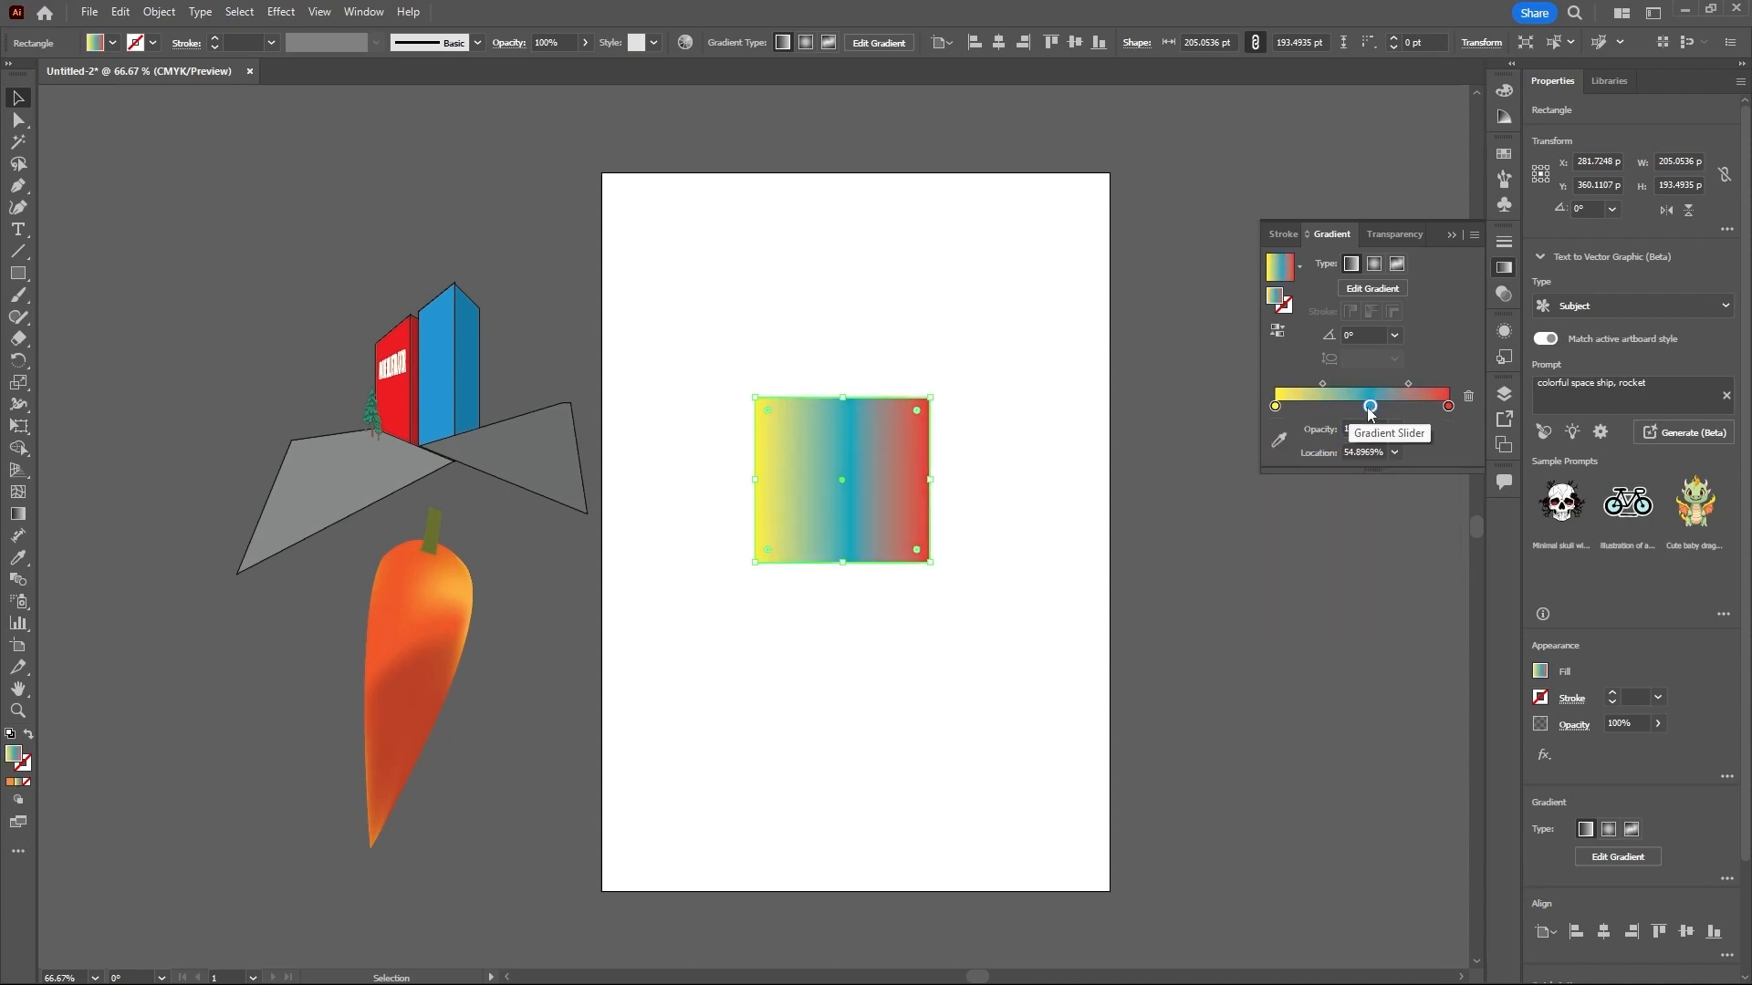
# - Nudge the blue stop slightly toward the middle of the gradient and set the red end stop's opacity to 0%
pyautogui.moveTo(1370, 407); pyautogui.dragTo(1373, 408)
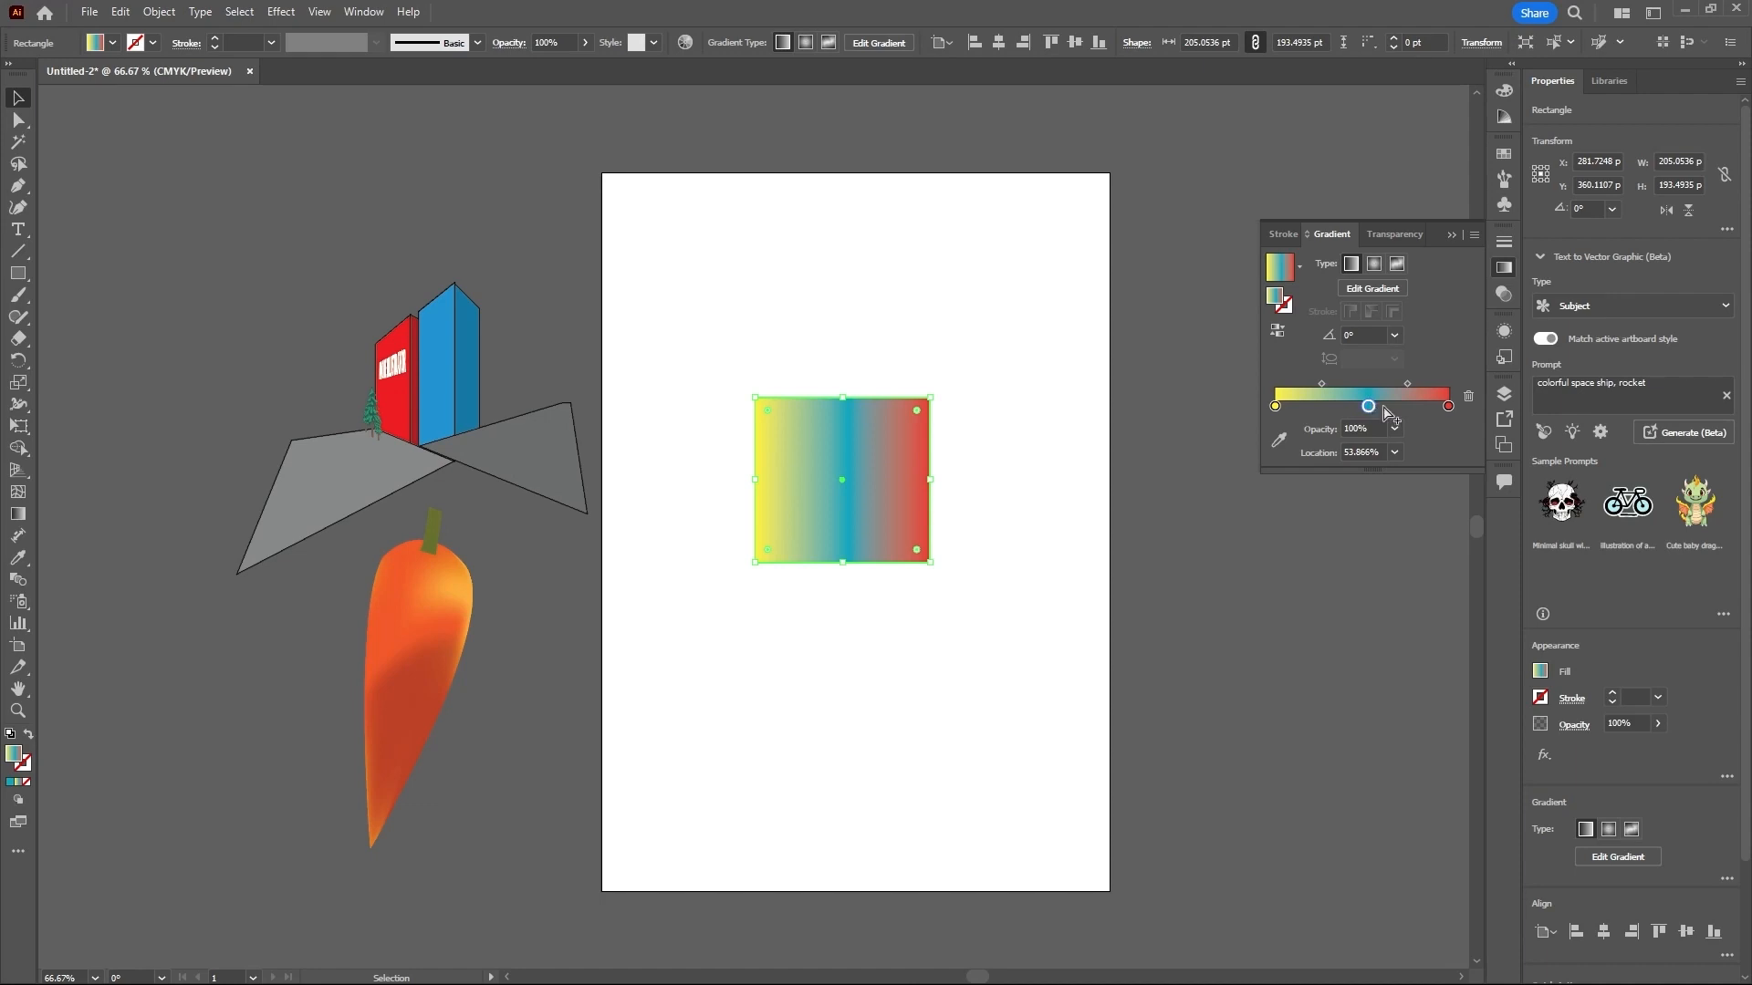
pyautogui.moveTo(1371, 405)
pyautogui.mouseDown()
pyautogui.moveTo(1351, 405)
pyautogui.moveTo(1366, 411)
pyautogui.mouseUp()
pyautogui.click(1448, 406)
pyautogui.click(1394, 429)
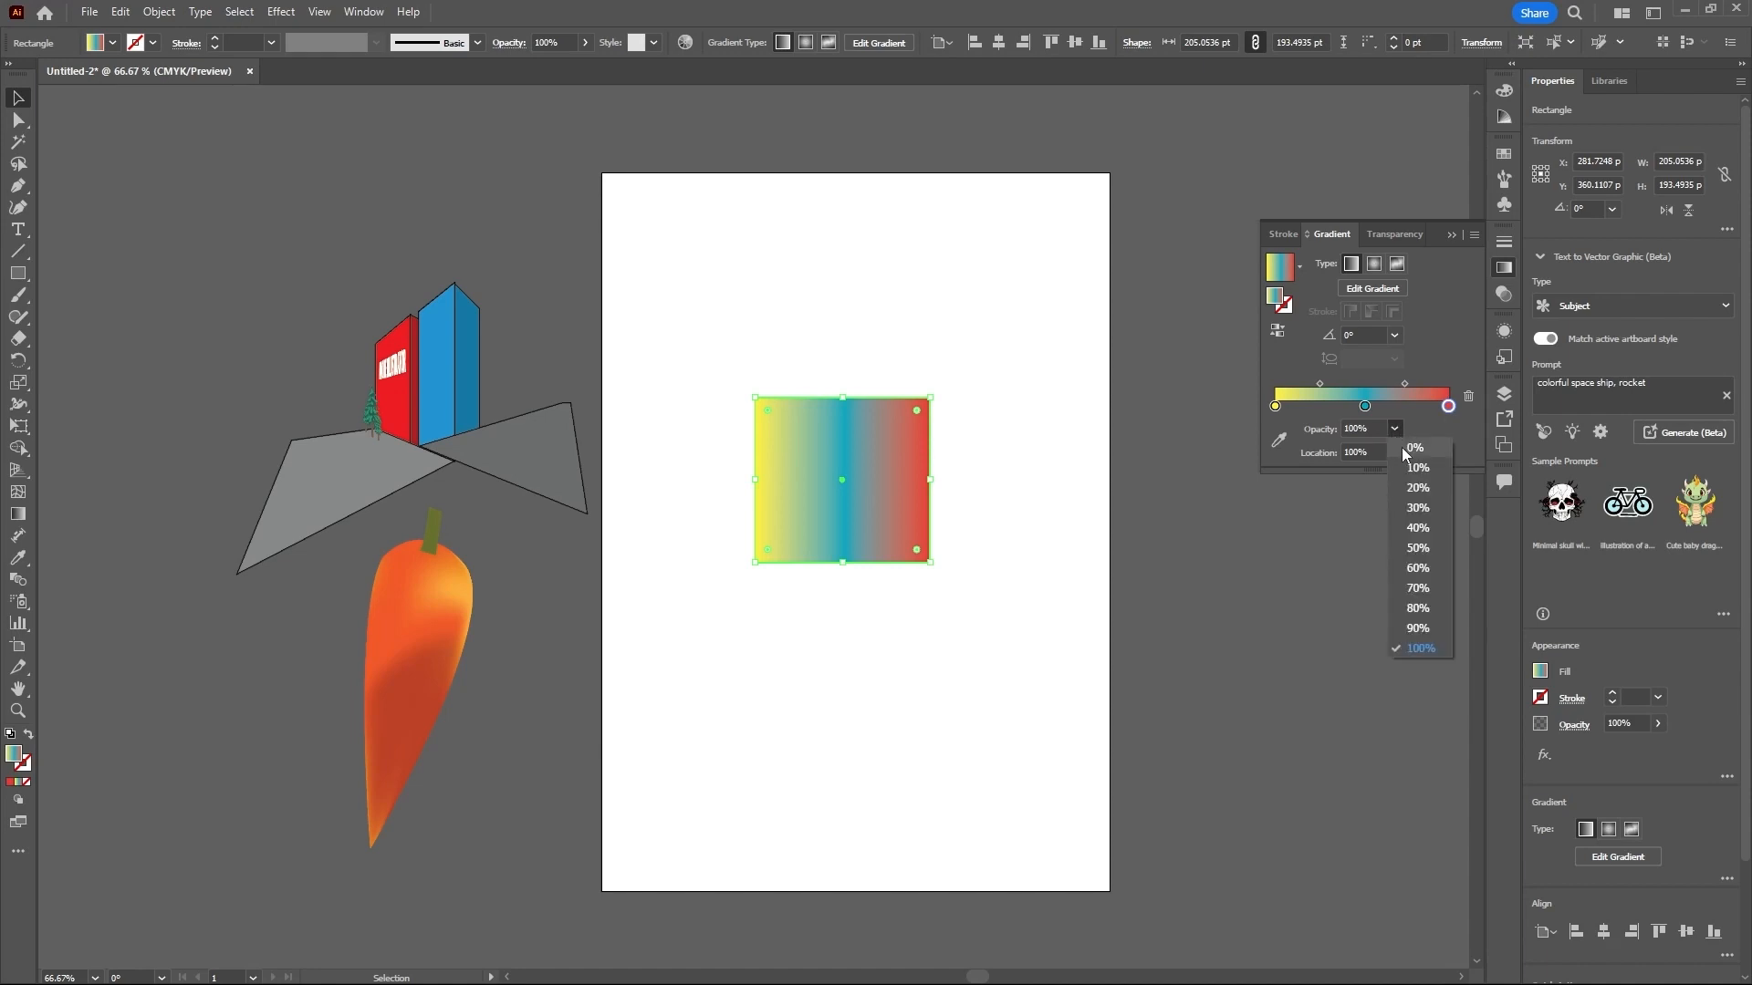
pyautogui.click(1414, 449)
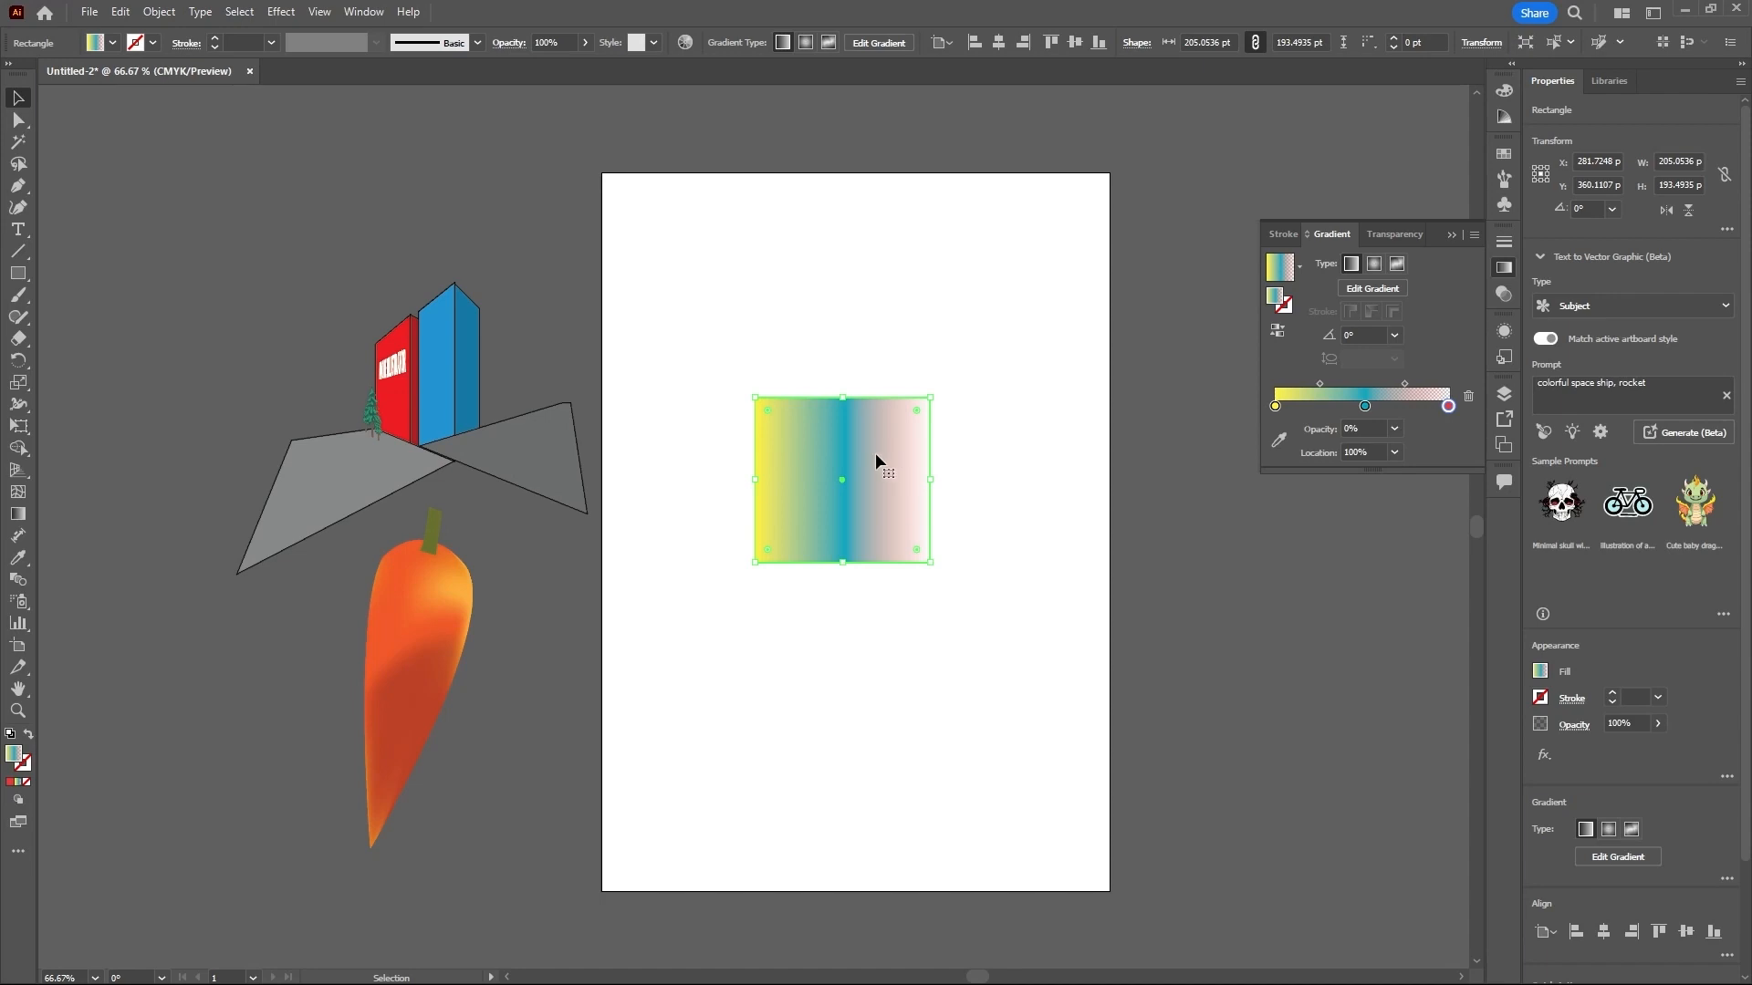
# - Move the rectangle onto the artboard's right edge, over the carrot, and finally onto the gray canvas right of the artboard
pyautogui.moveTo(874, 453); pyautogui.dragTo(1210, 562)
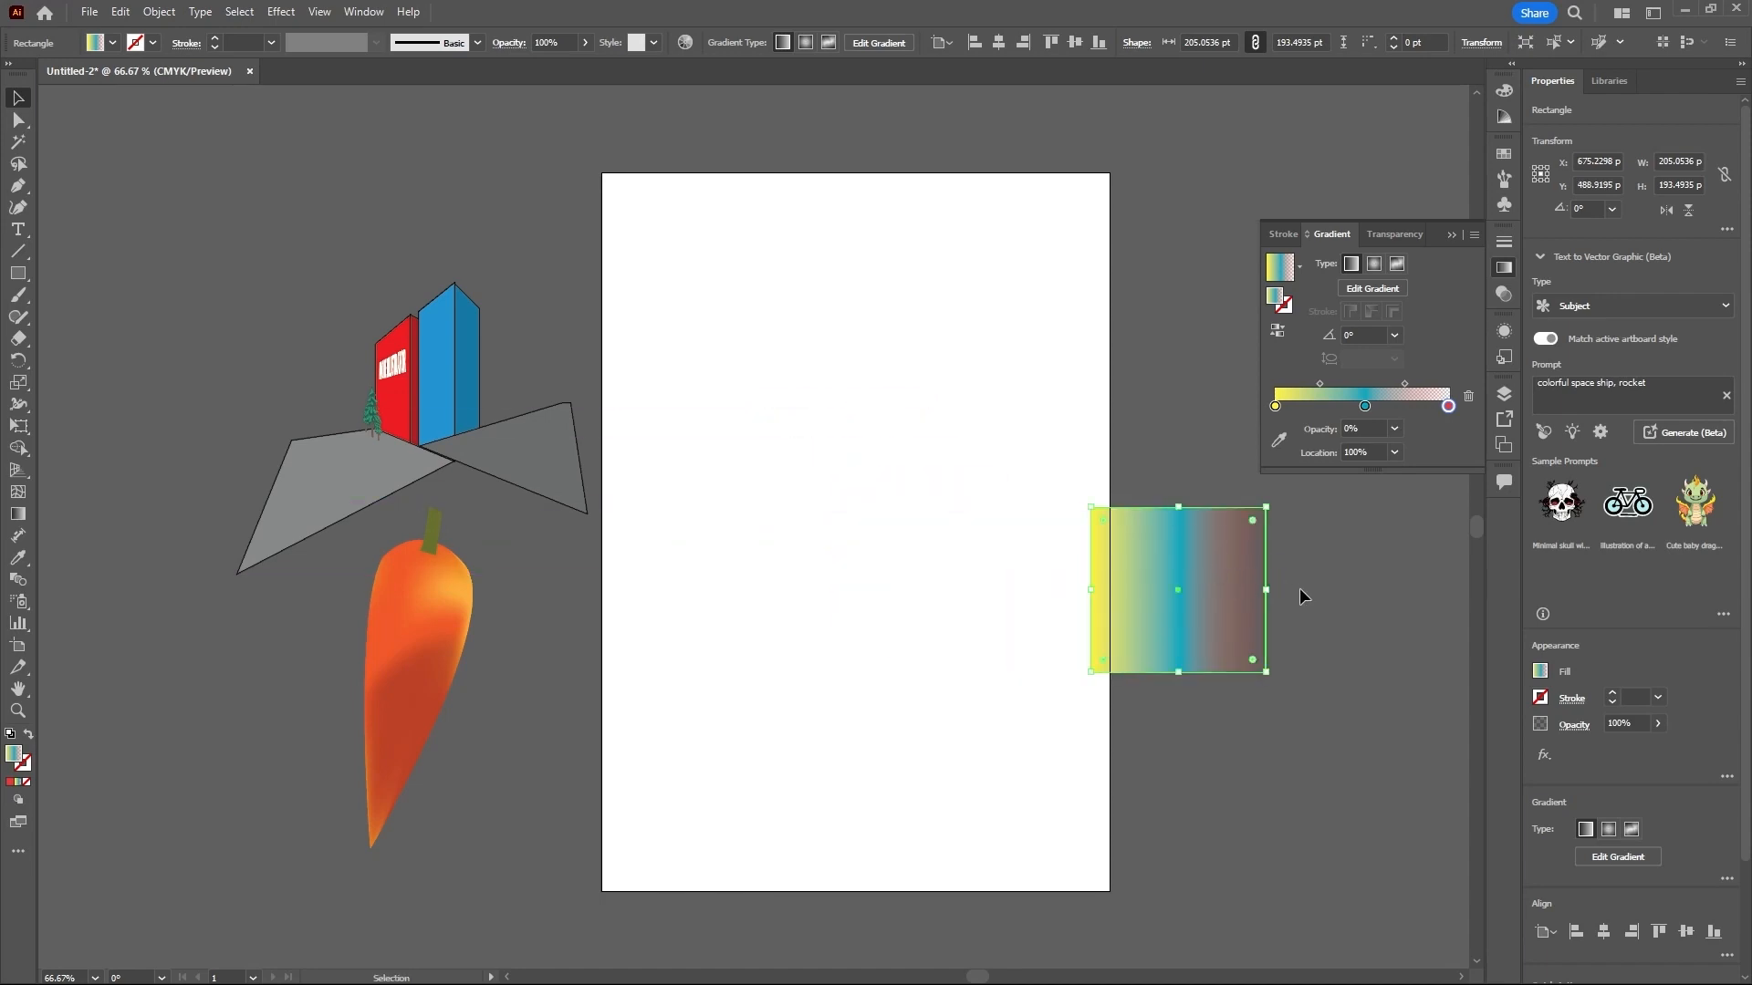
pyautogui.click(1300, 590)
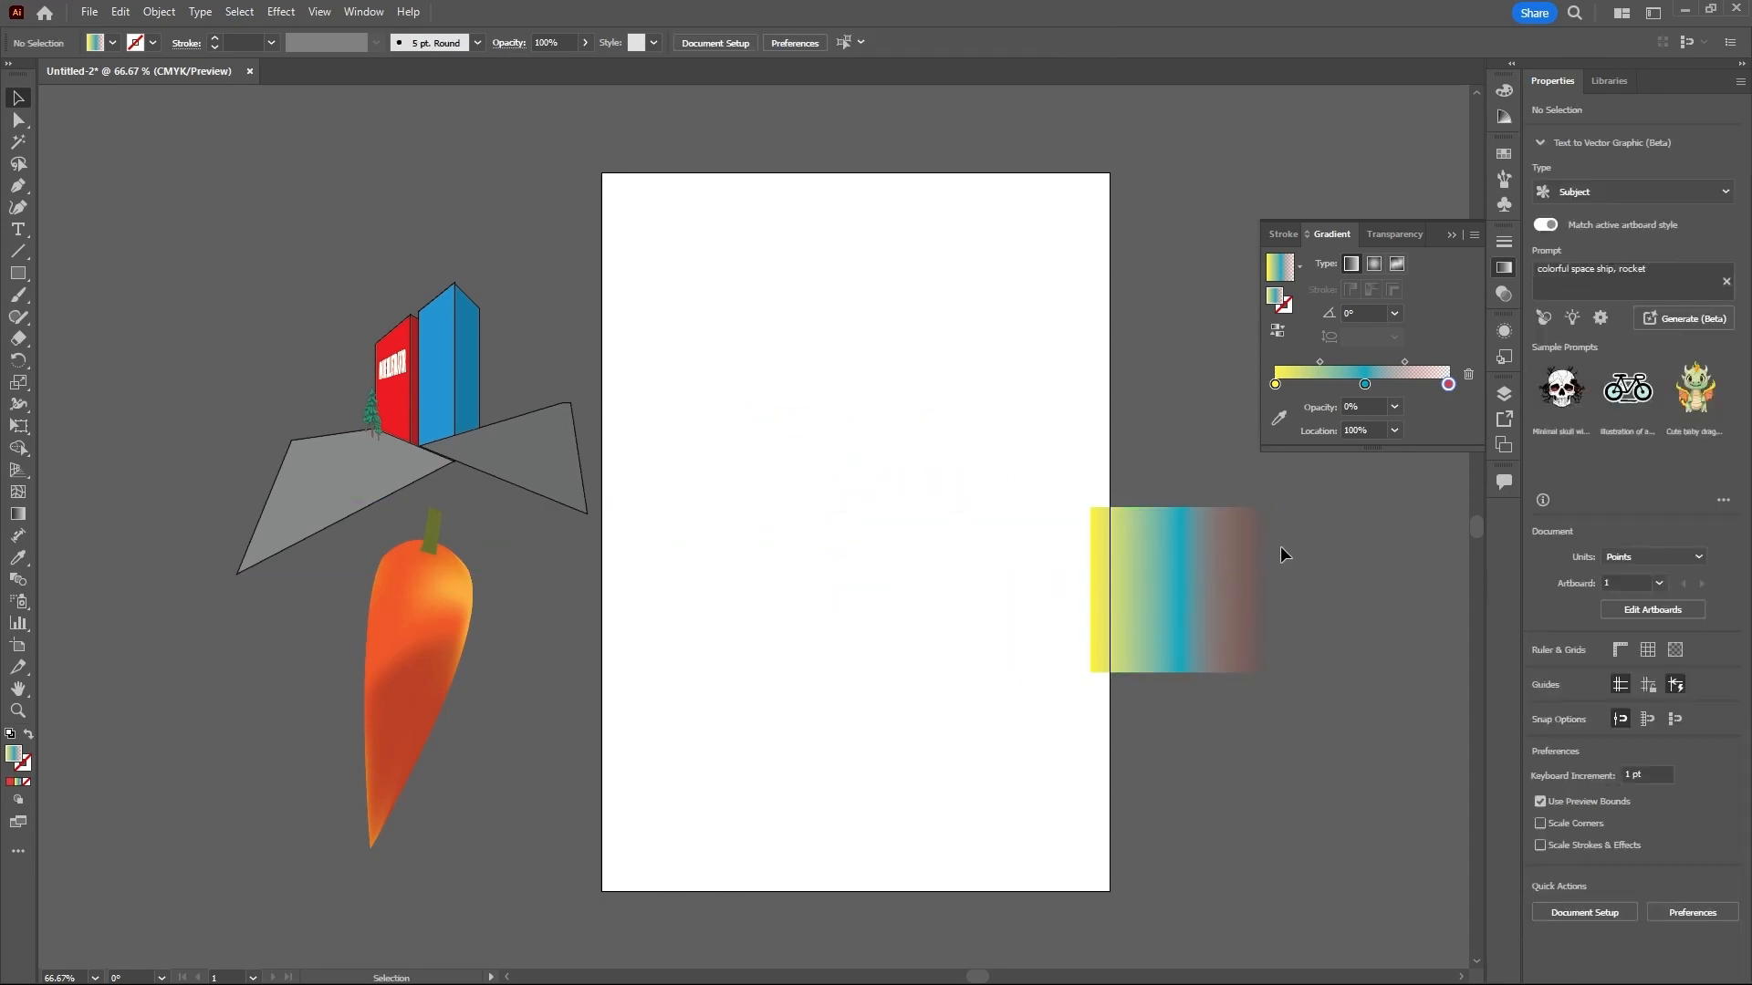
pyautogui.moveTo(1224, 593); pyautogui.dragTo(383, 673)
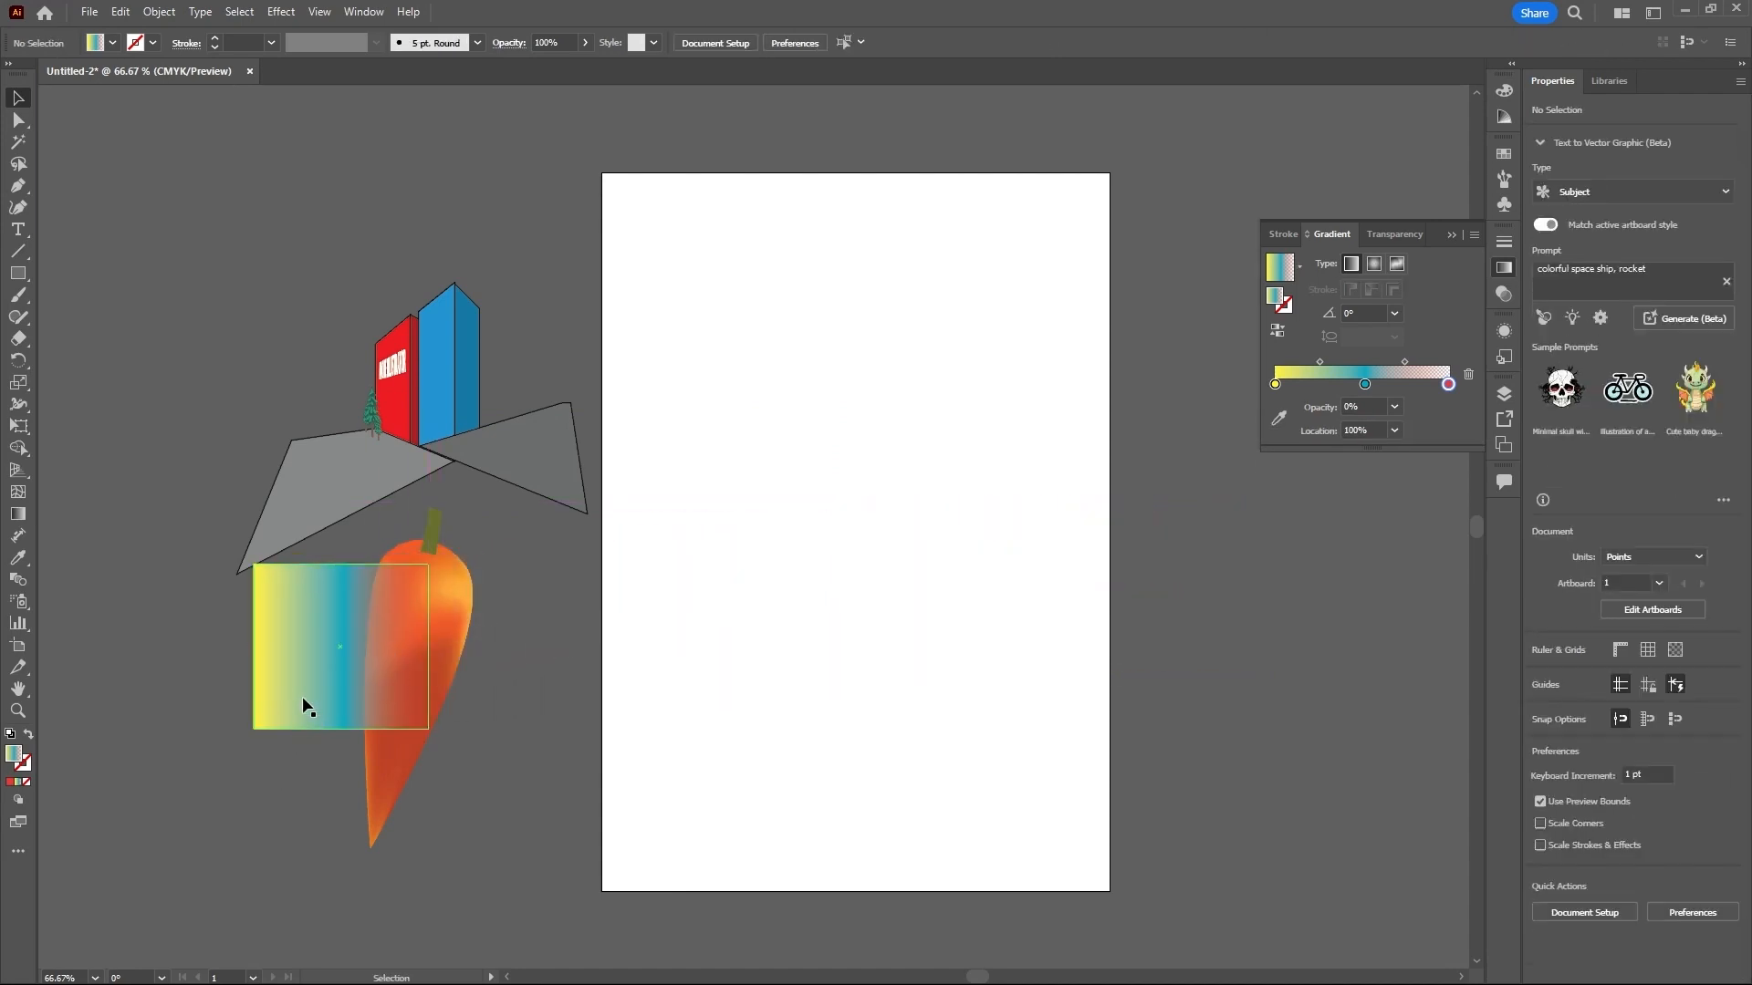
pyautogui.moveTo(315, 686); pyautogui.dragTo(1209, 648)
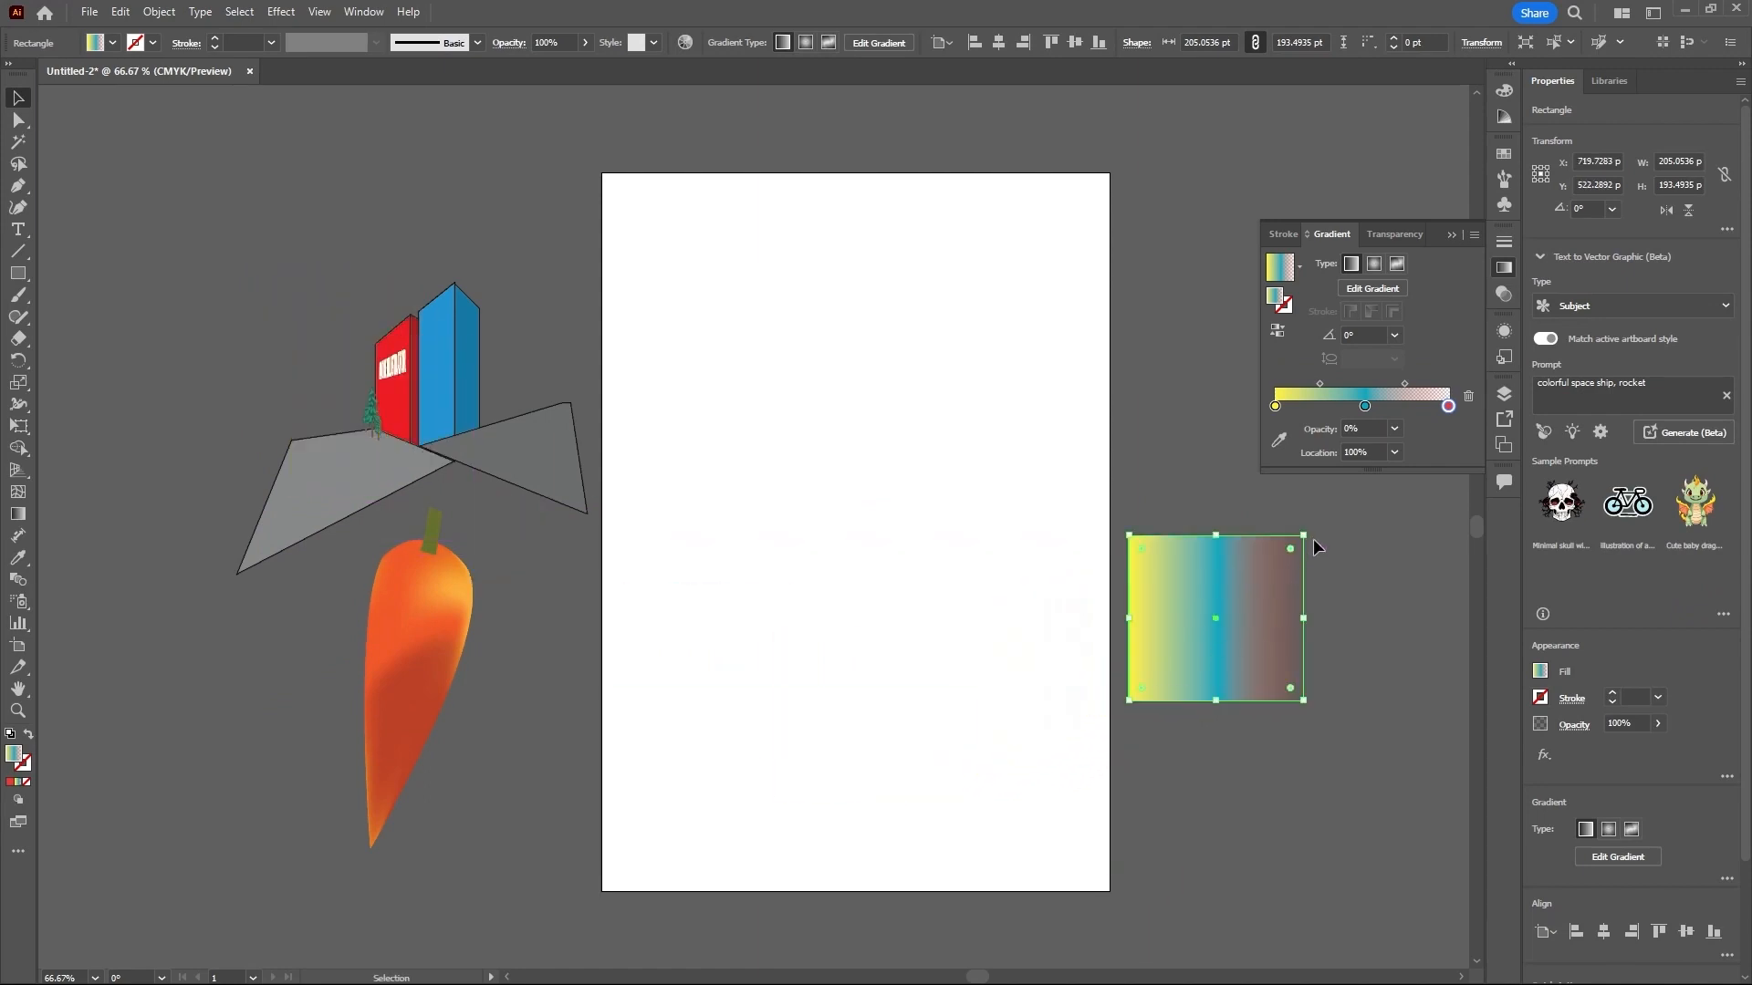
# - Set the opacity of the gradient's yellow end stop to 0%
pyautogui.click(1276, 407)
pyautogui.click(1394, 430)
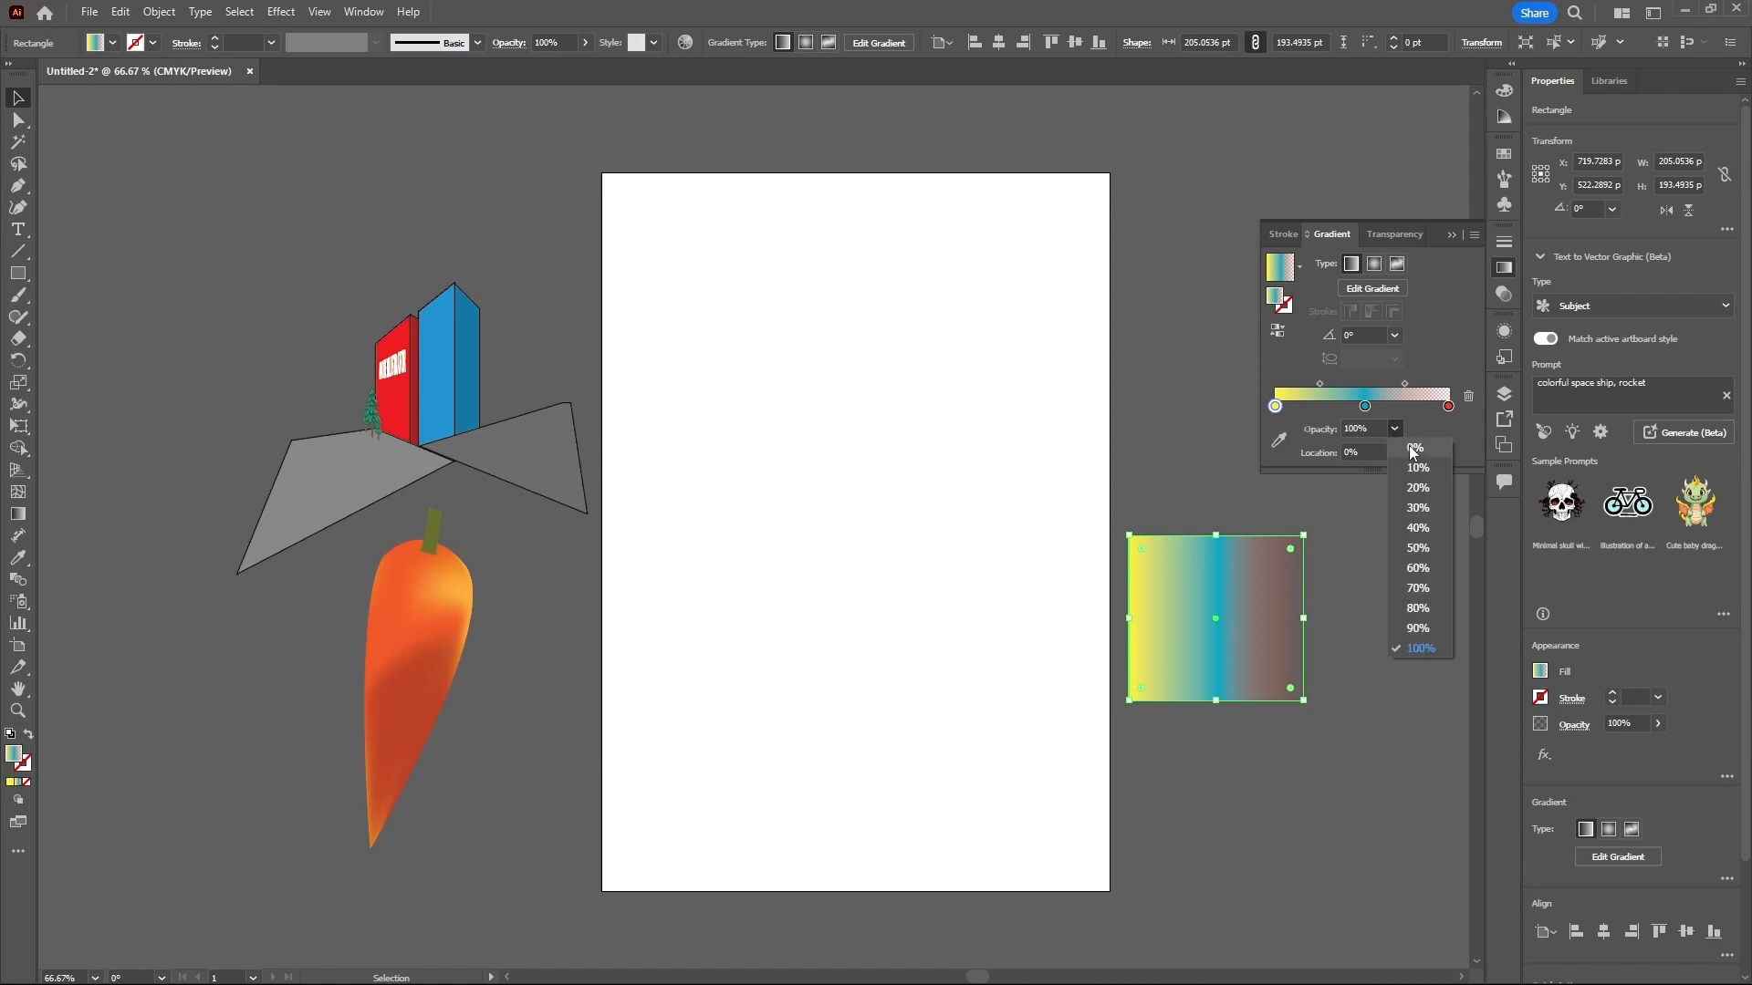
pyautogui.click(1414, 448)
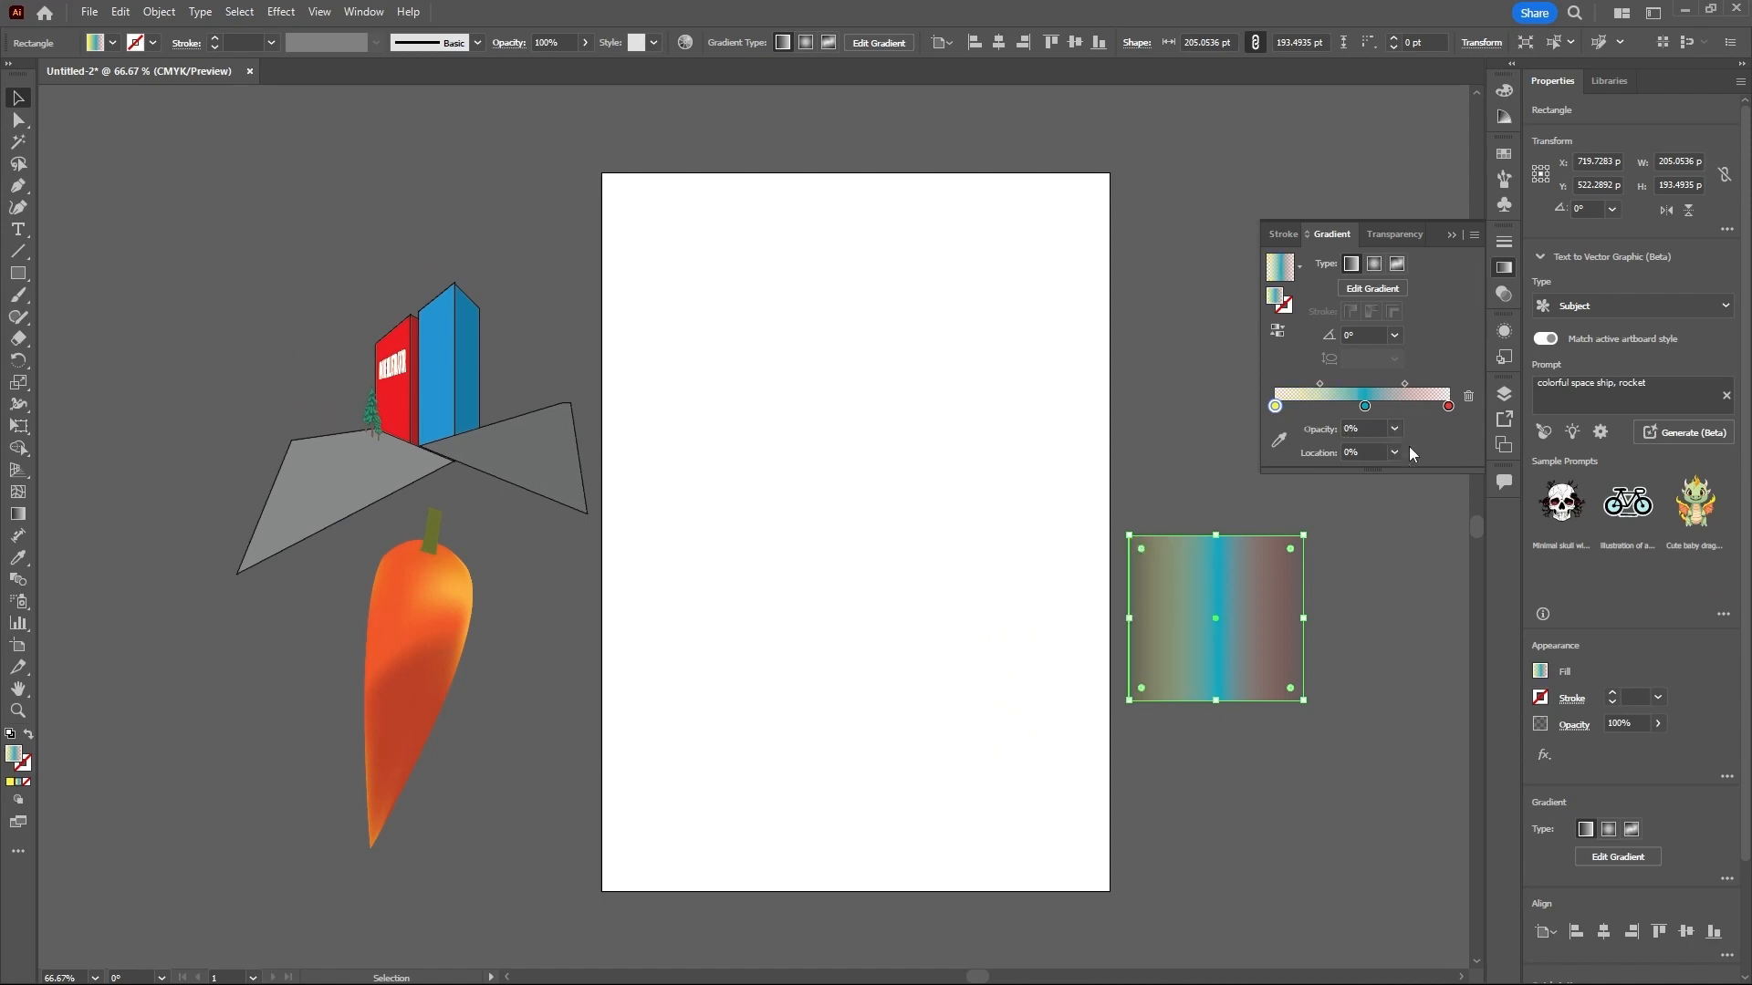
# - Shift the rectangle a little further right on the canvas and move the gradient's blue stop to about 58%
pyautogui.click(1345, 609)
pyautogui.click(1186, 653)
pyautogui.moveTo(1192, 654); pyautogui.dragTo(1257, 655)
pyautogui.moveTo(1365, 406); pyautogui.dragTo(1375, 406)
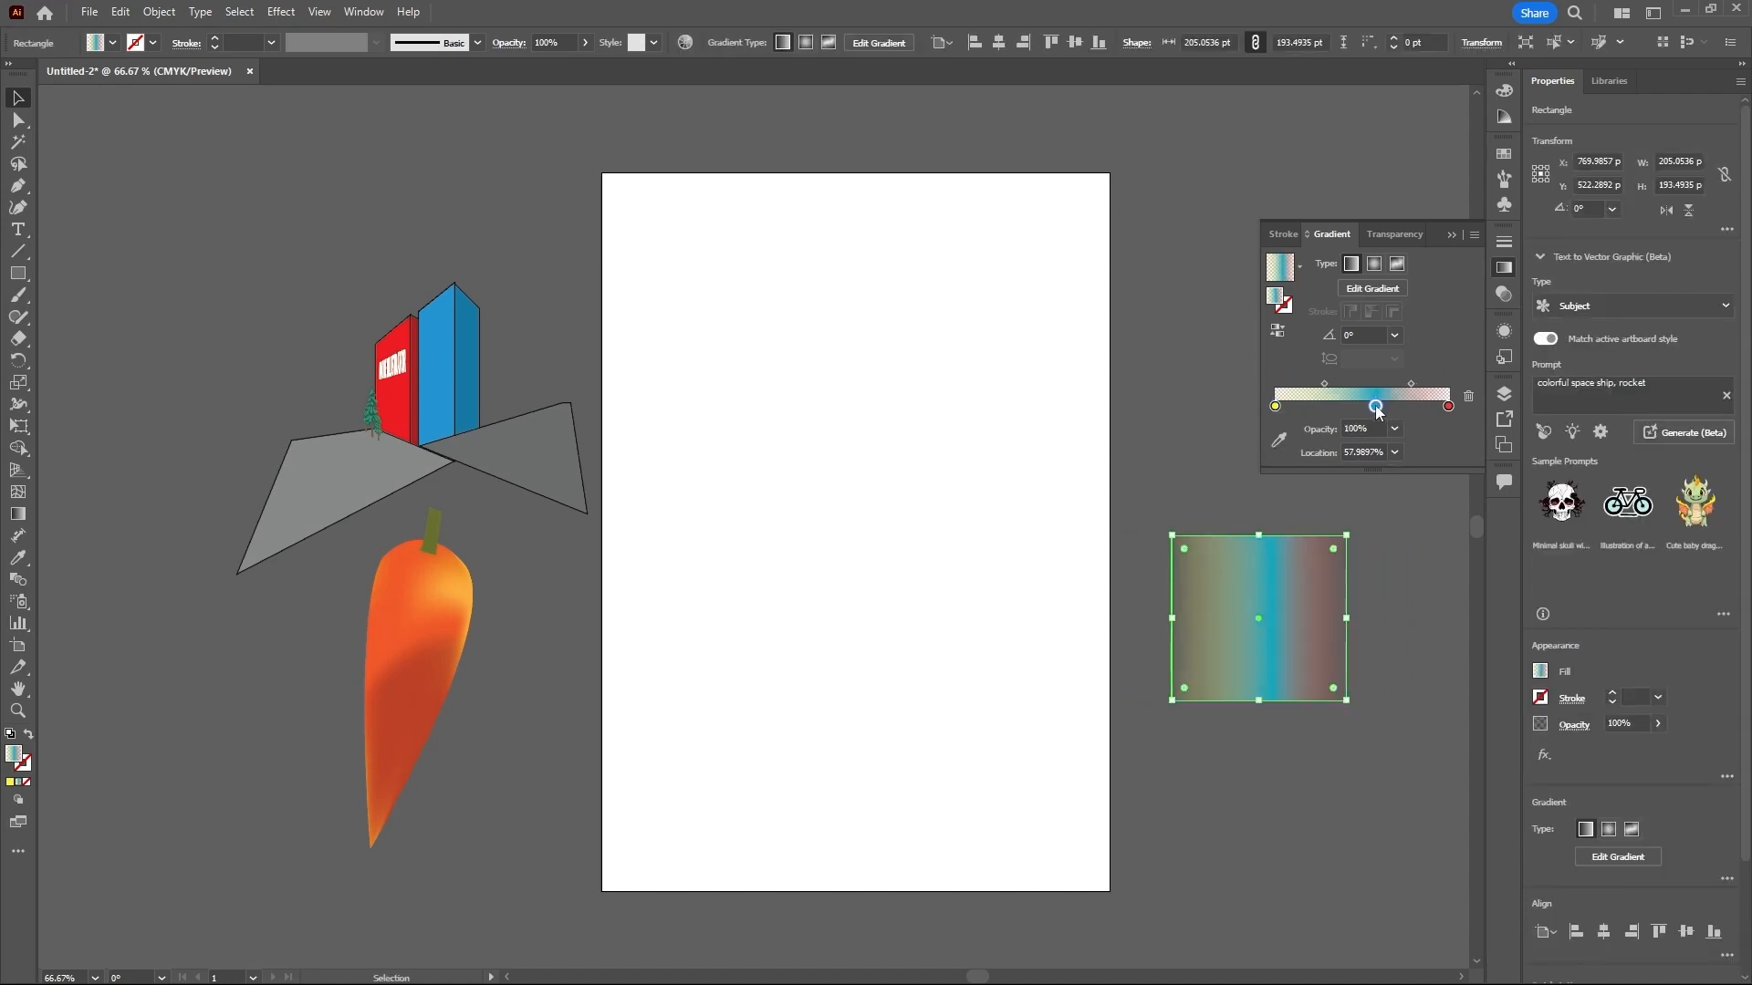
# - Try 50% opacity on the yellow end stop, and set both the yellow and red end stops to 100% opacity
pyautogui.click(1275, 407)
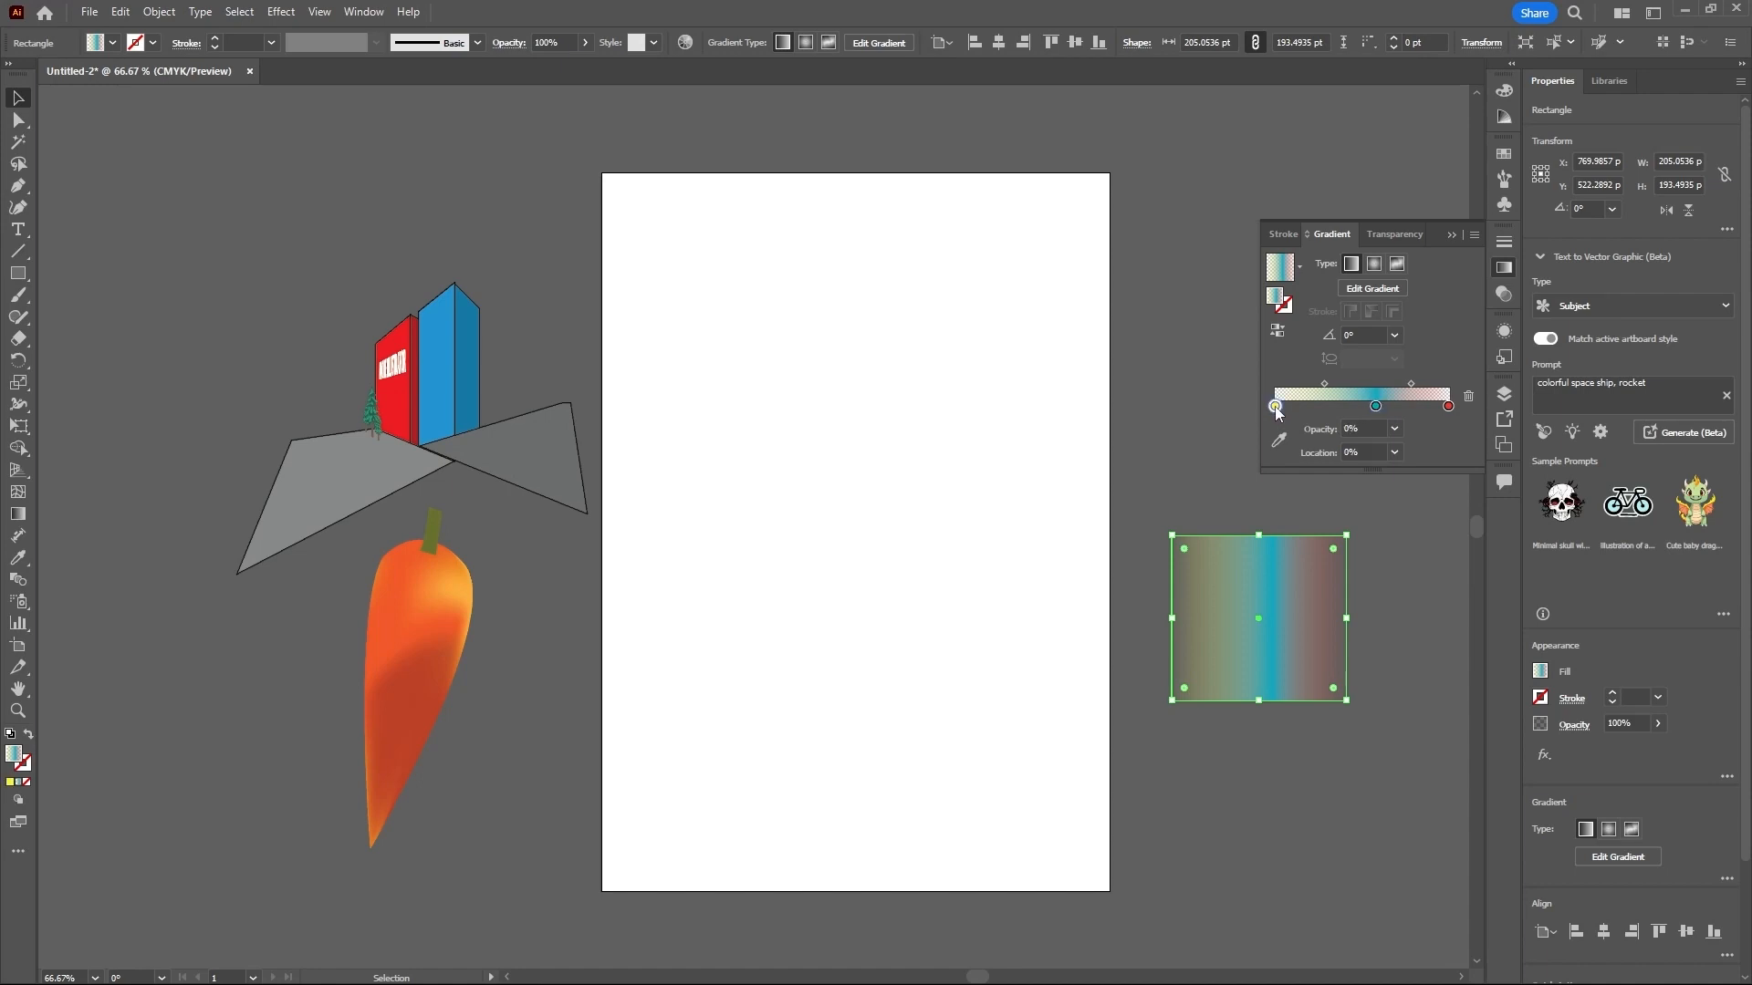
pyautogui.click(1396, 429)
pyautogui.click(1409, 551)
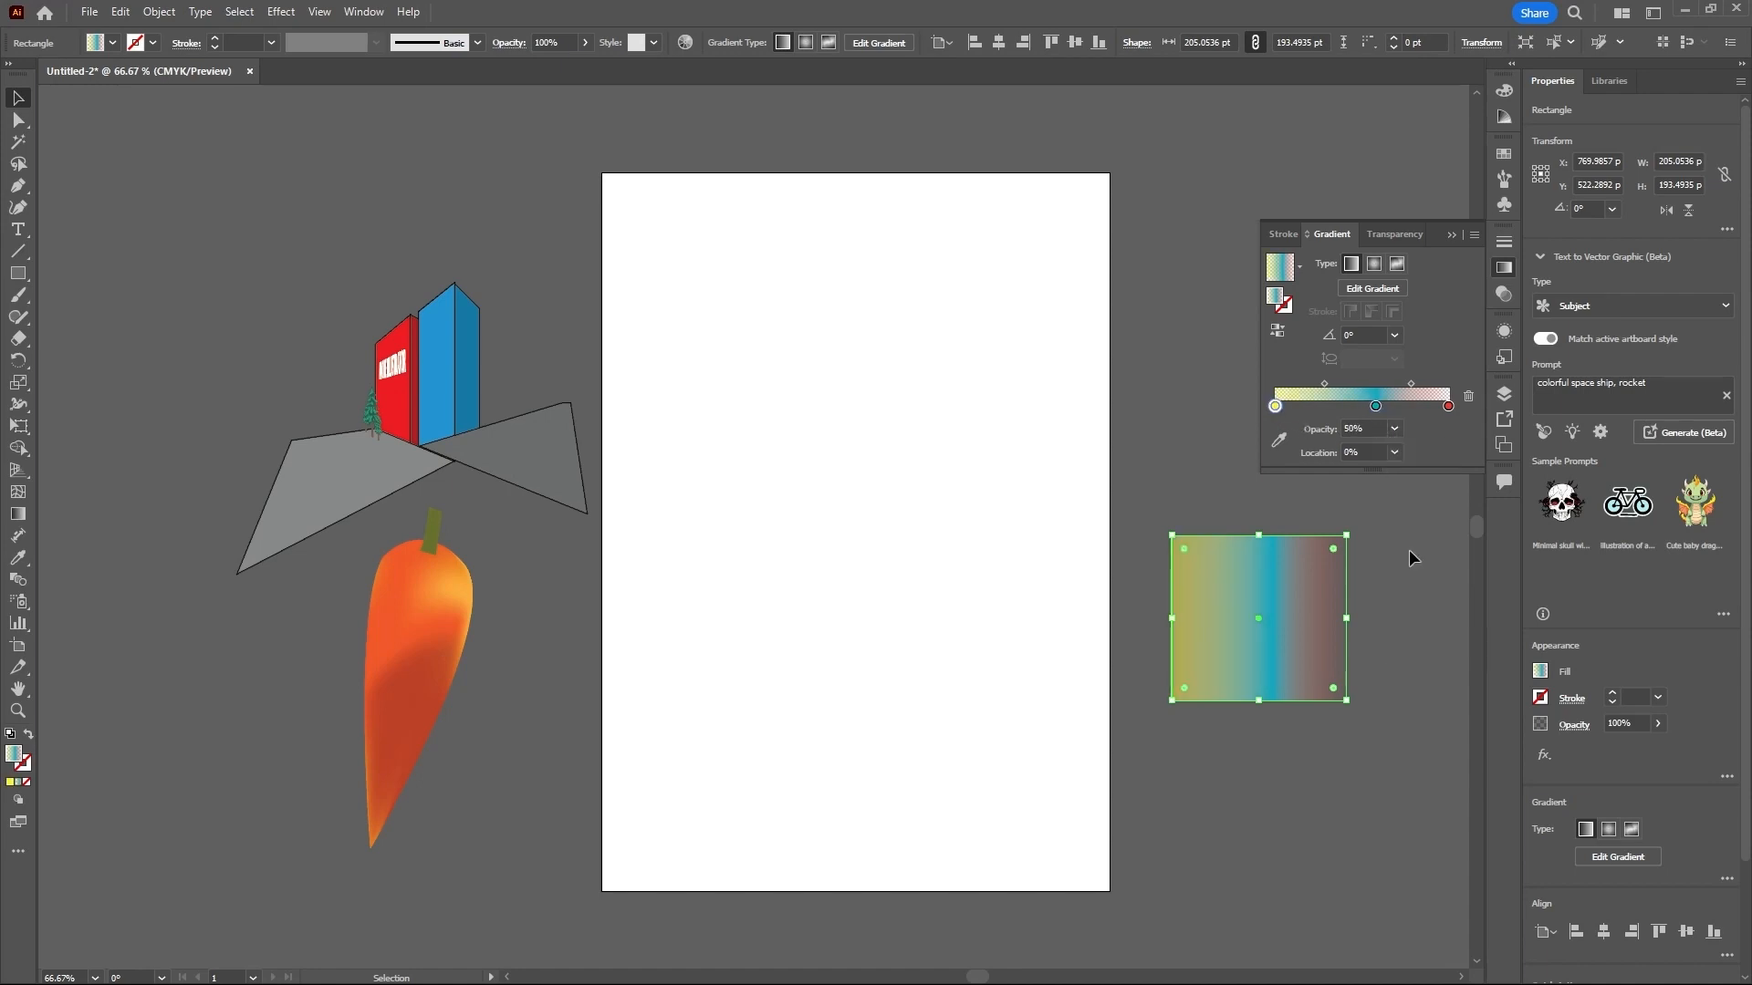
pyautogui.click(1396, 429)
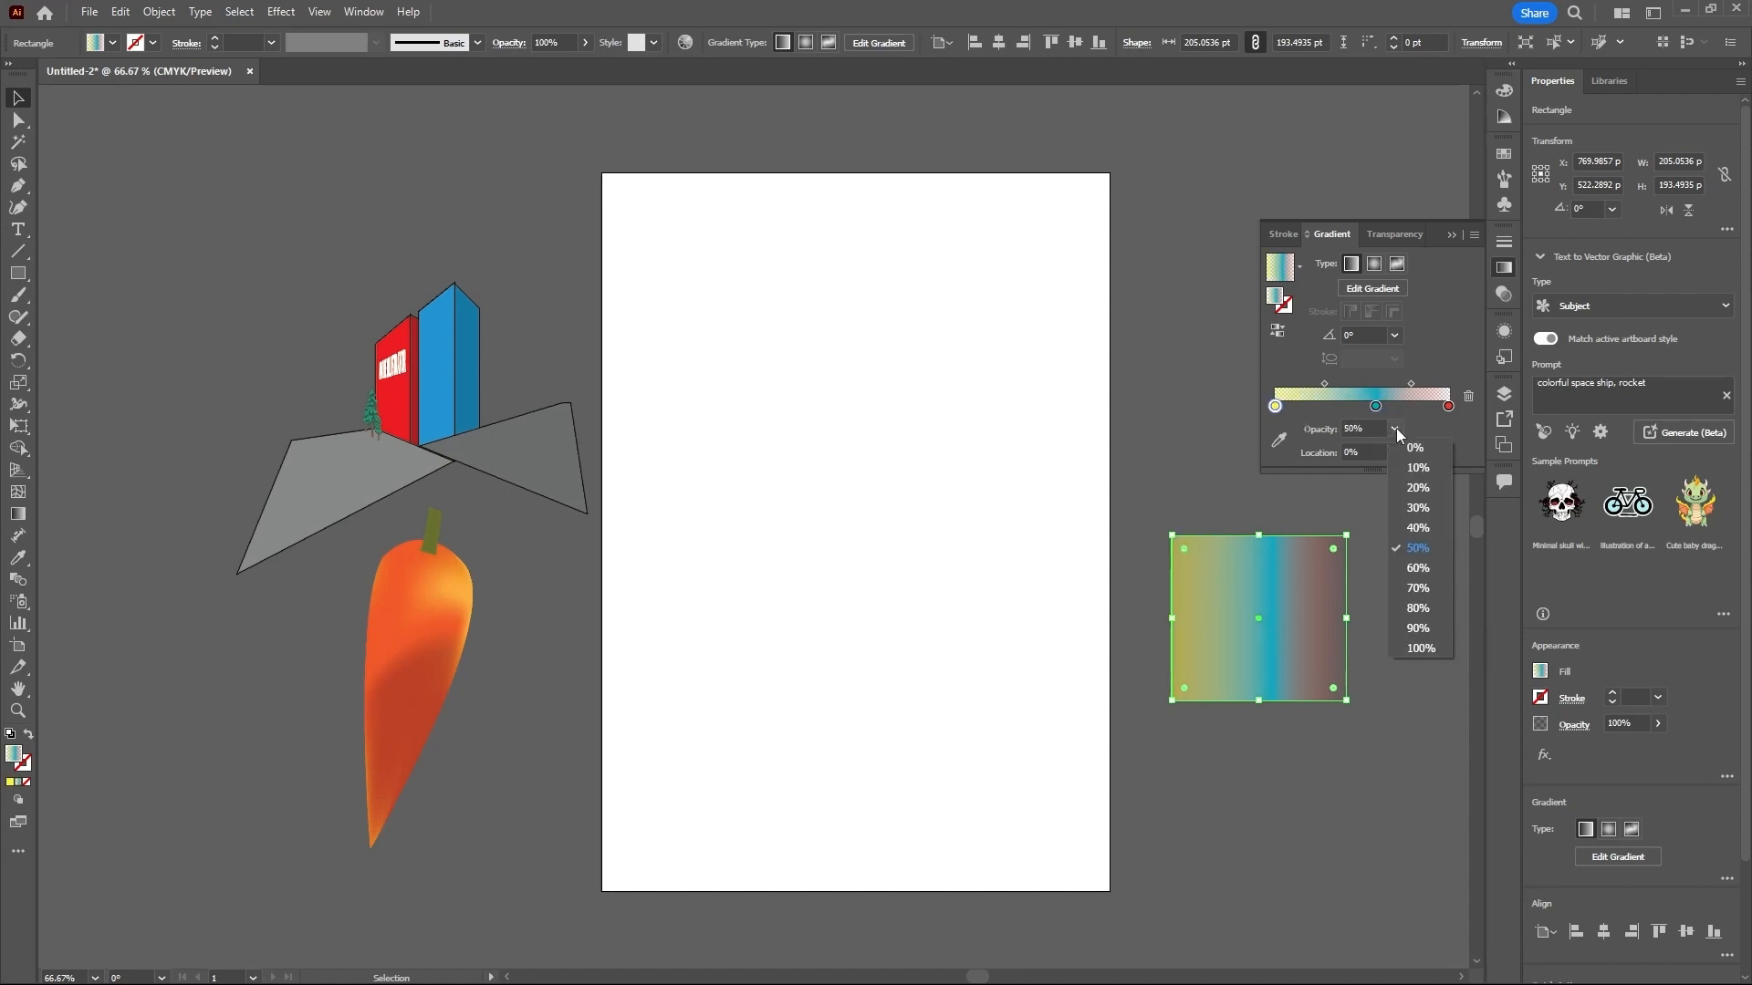
pyautogui.click(1411, 649)
pyautogui.click(1448, 407)
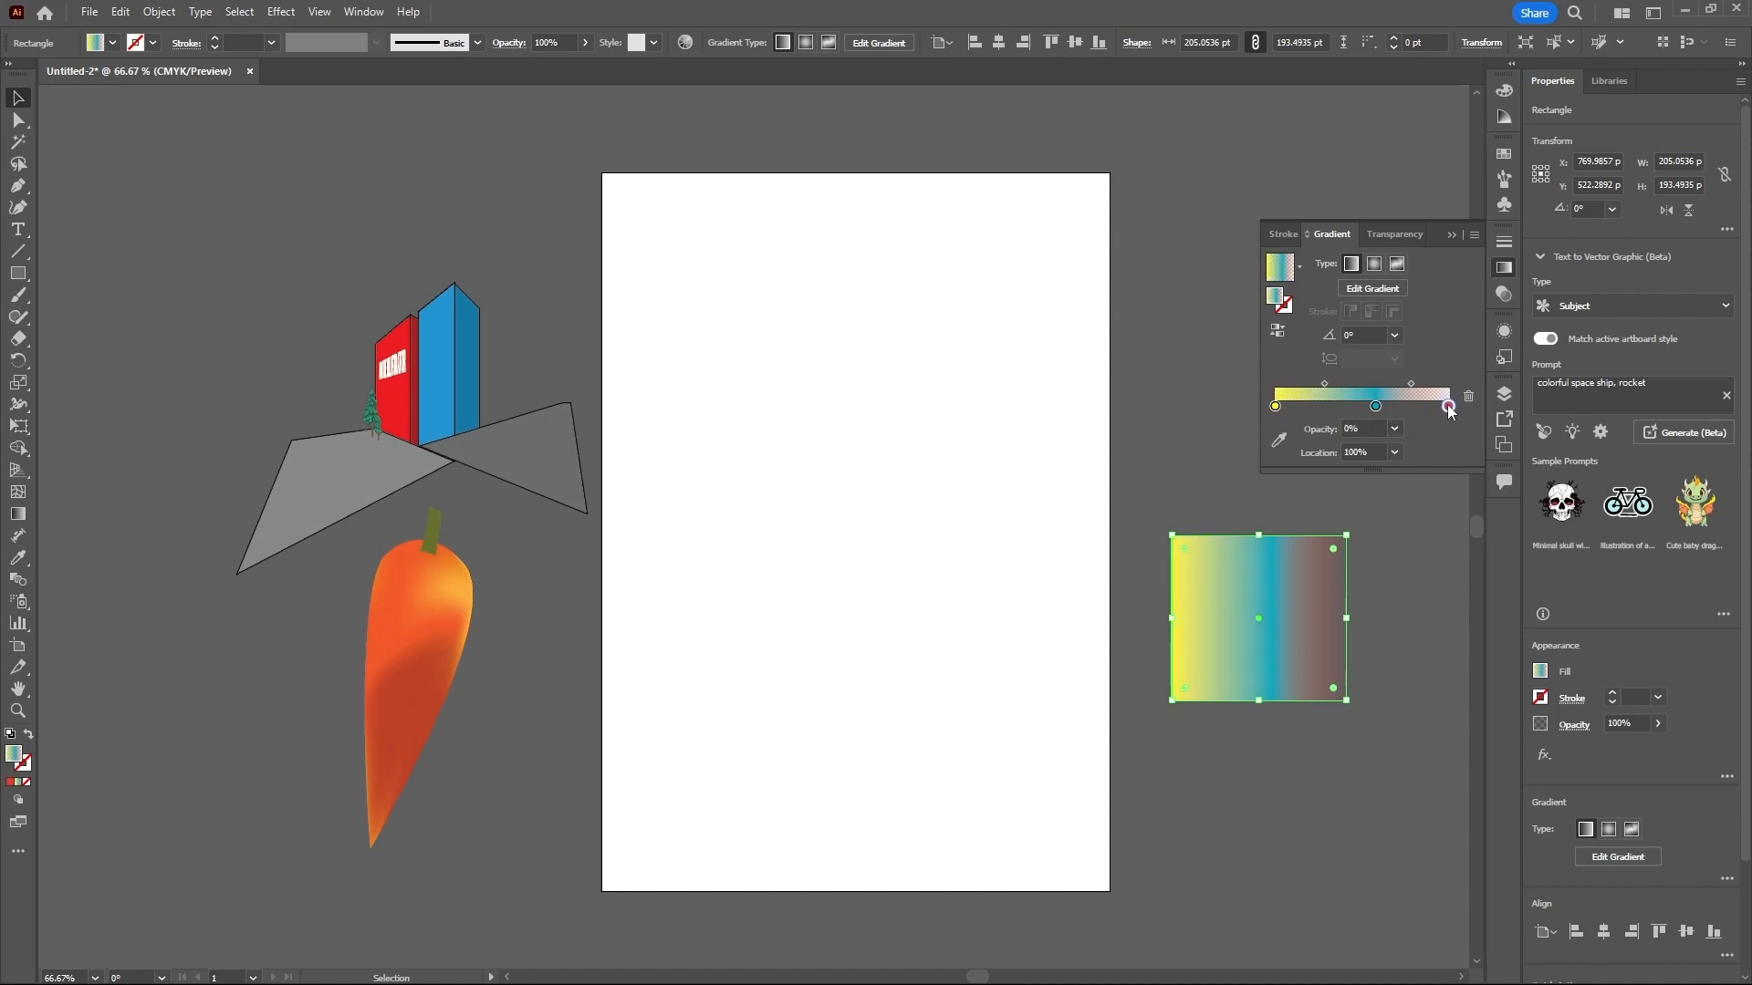
pyautogui.click(1394, 431)
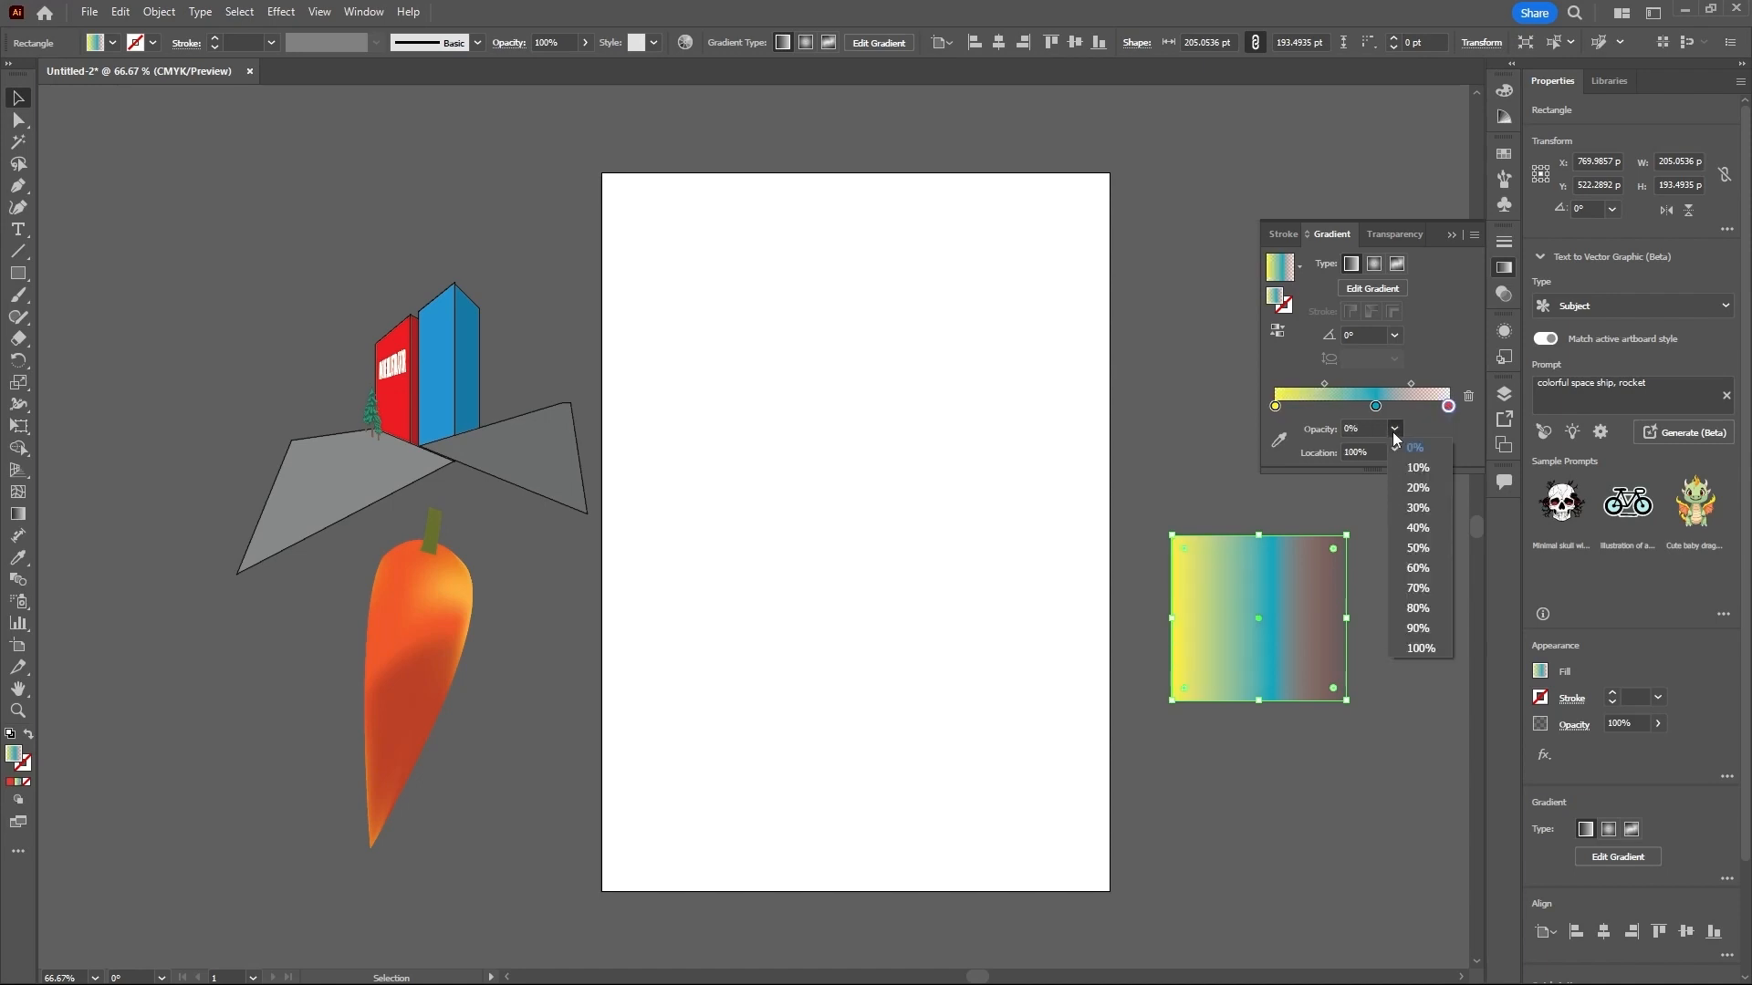
pyautogui.click(1420, 648)
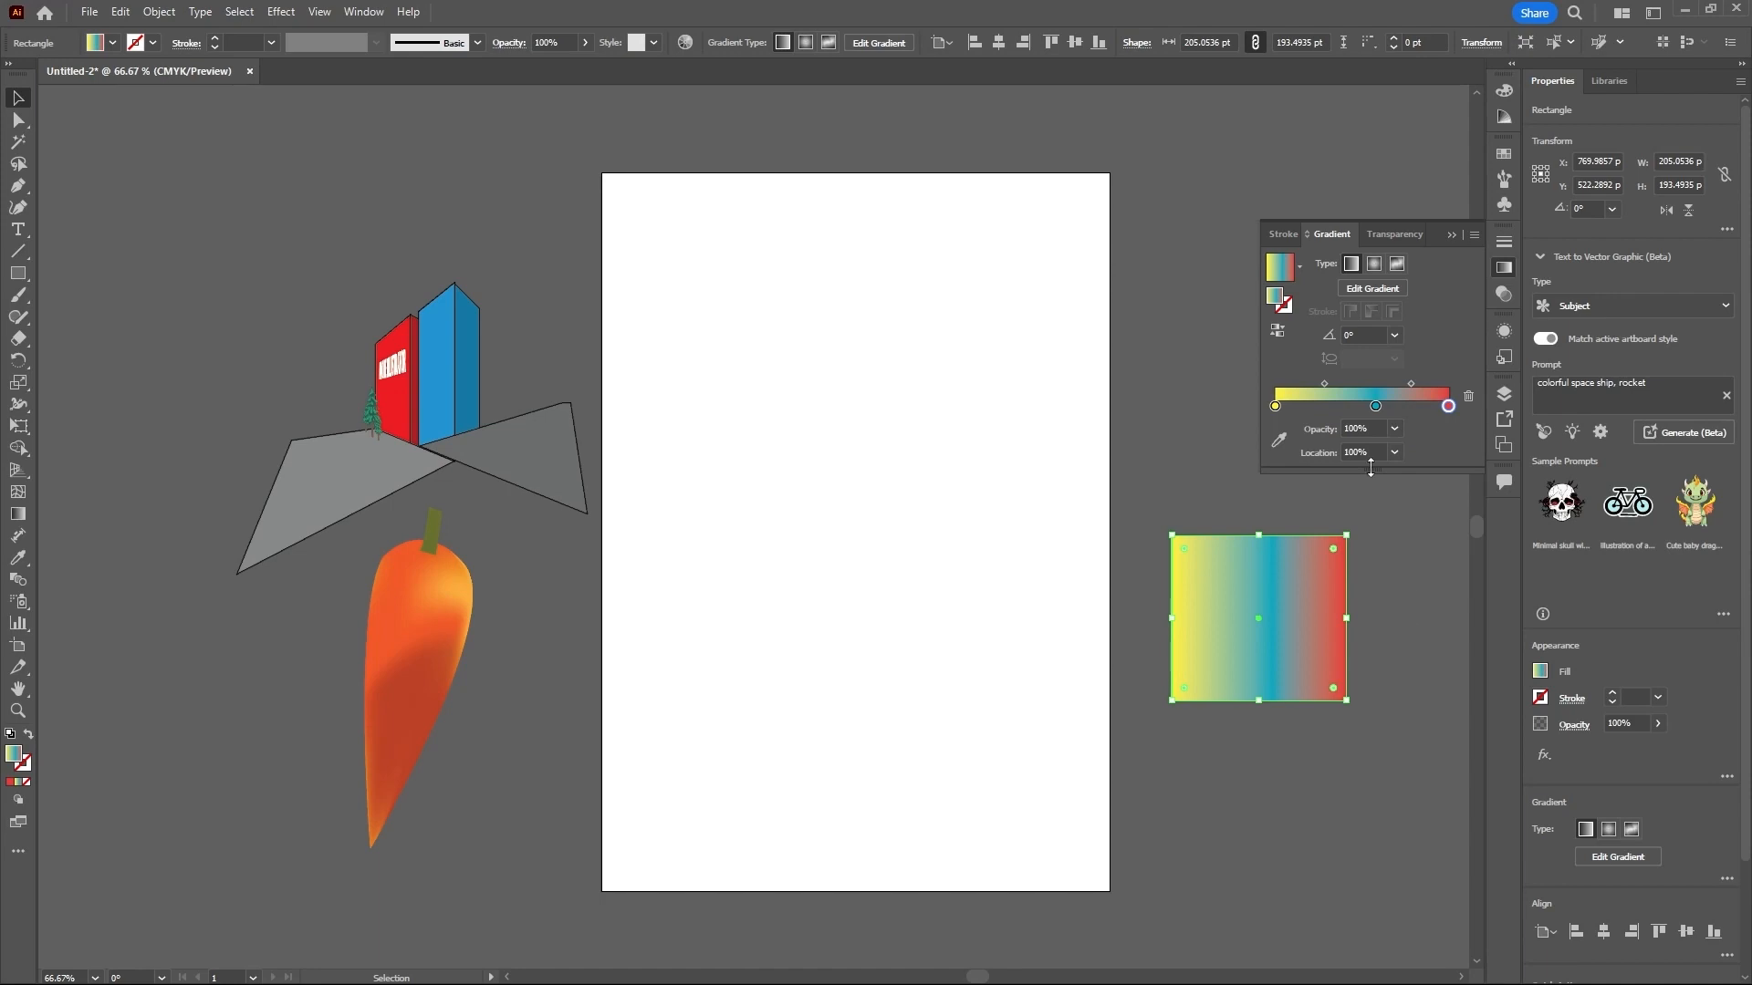
# - Try sliding the red end stop past the blue one, return it to the end, and delete the blue stop
pyautogui.moveTo(1448, 407)
pyautogui.mouseDown()
pyautogui.moveTo(1348, 407)
pyautogui.moveTo(1480, 405)
pyautogui.mouseUp()
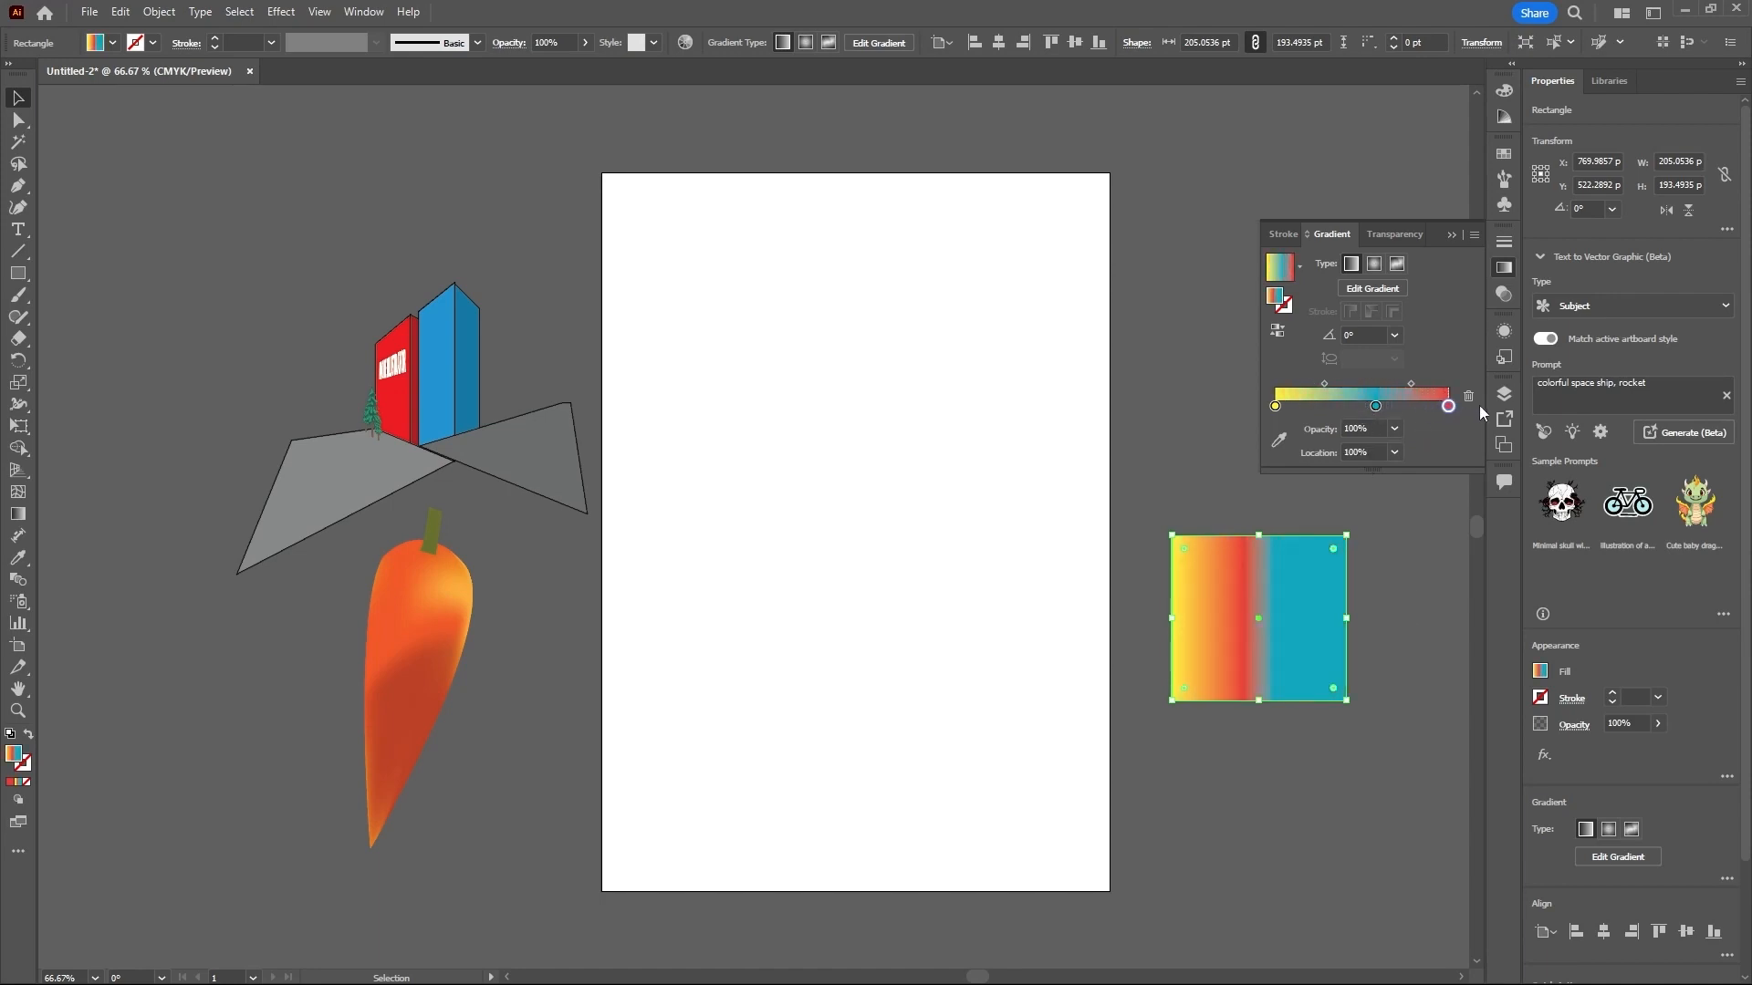
pyautogui.click(1375, 407)
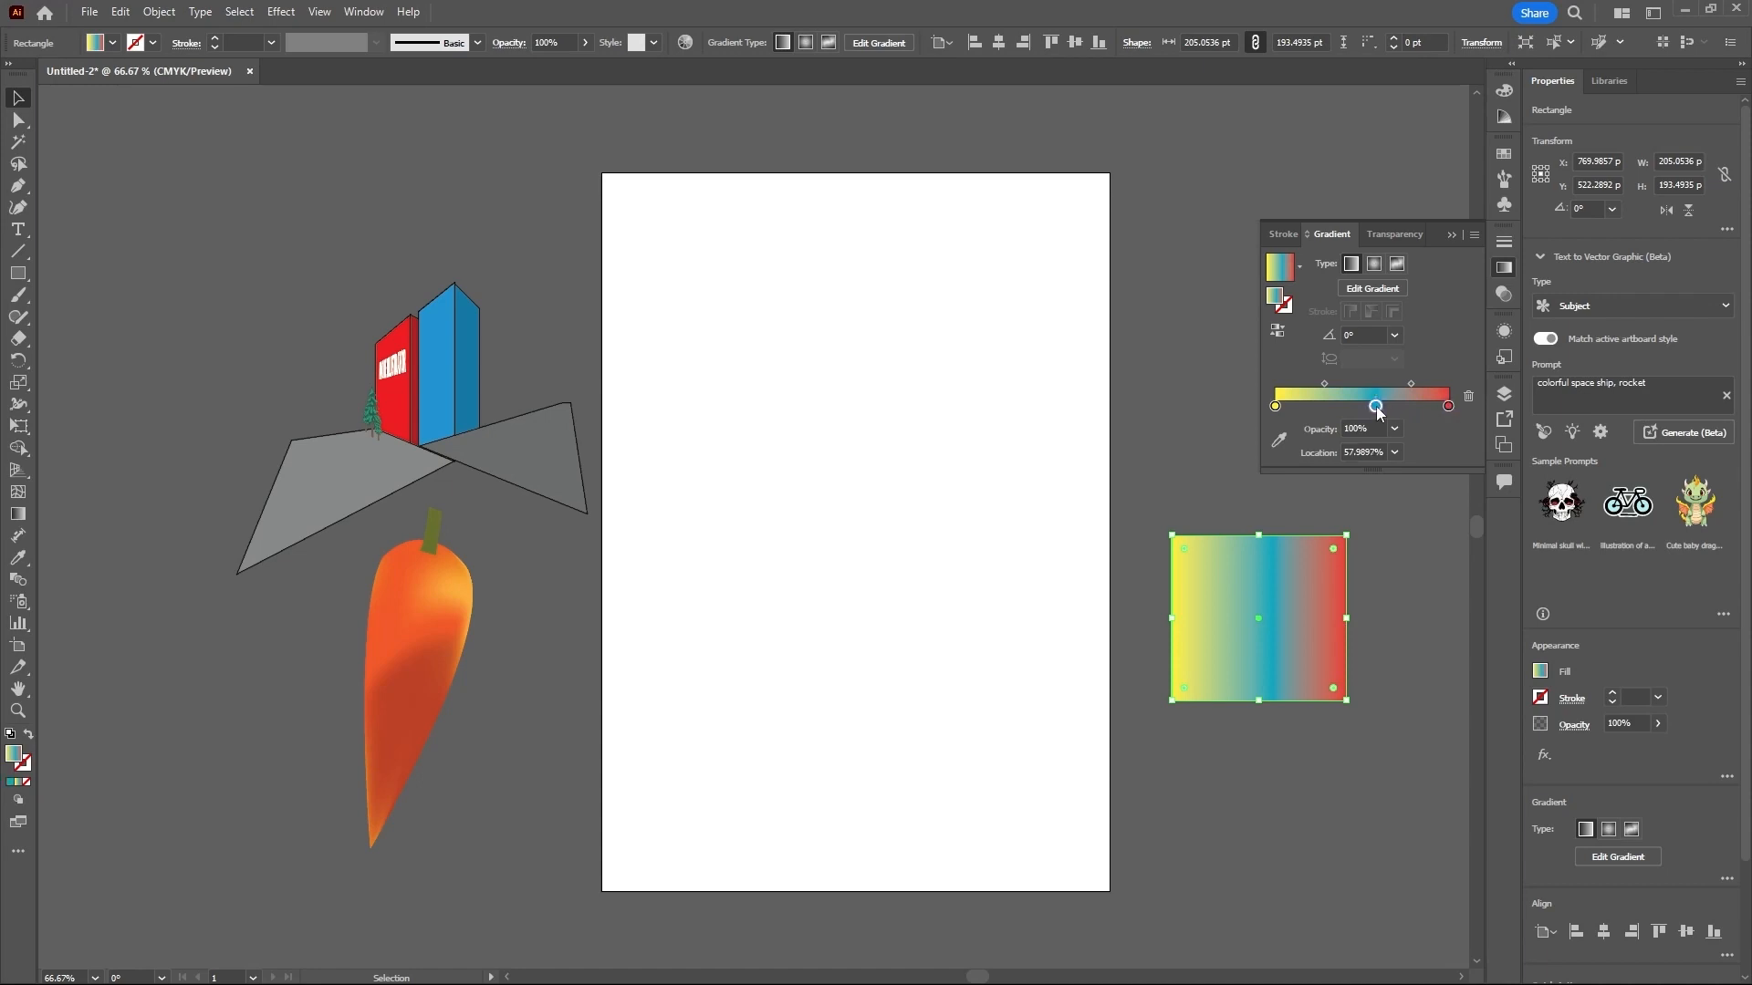
pyautogui.click(1469, 397)
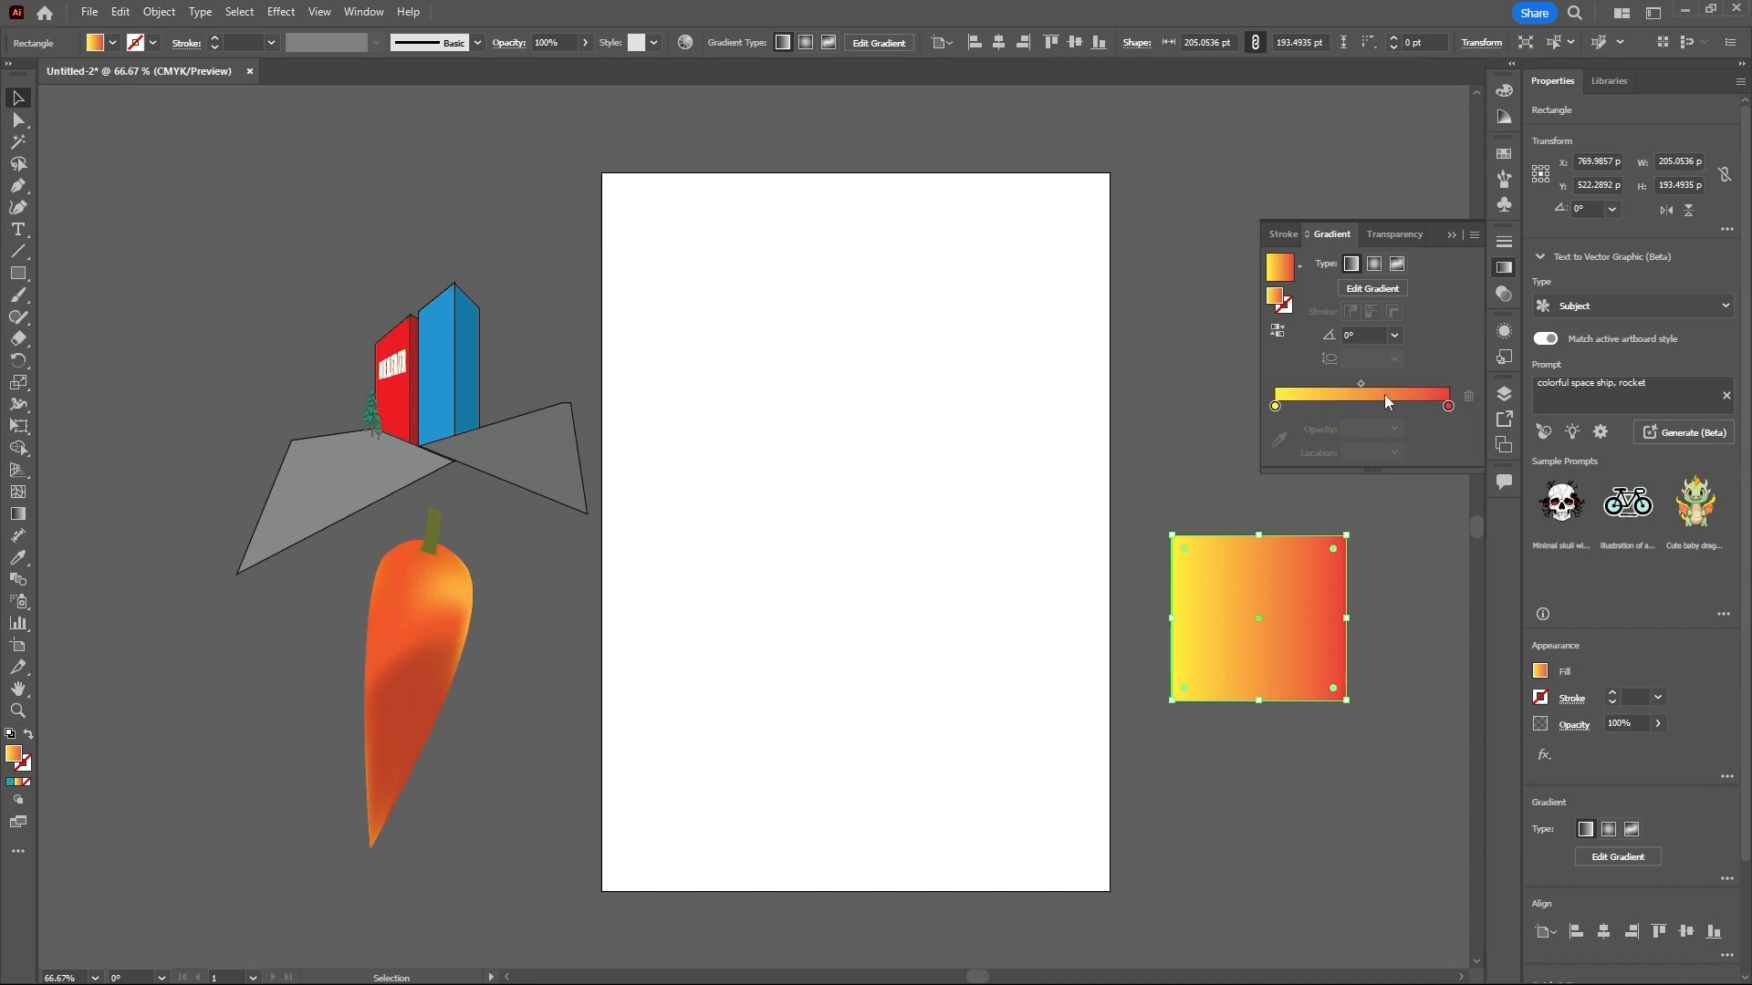
# - Try shifting the midpoint between the yellow and red stops to about 29% and 47%, and set its location to 50%
pyautogui.click(1361, 383)
pyautogui.moveTo(1361, 383)
pyautogui.mouseDown()
pyautogui.moveTo(1385, 383)
pyautogui.moveTo(1365, 384)
pyautogui.mouseUp()
pyautogui.moveTo(1363, 383); pyautogui.dragTo(1325, 385)
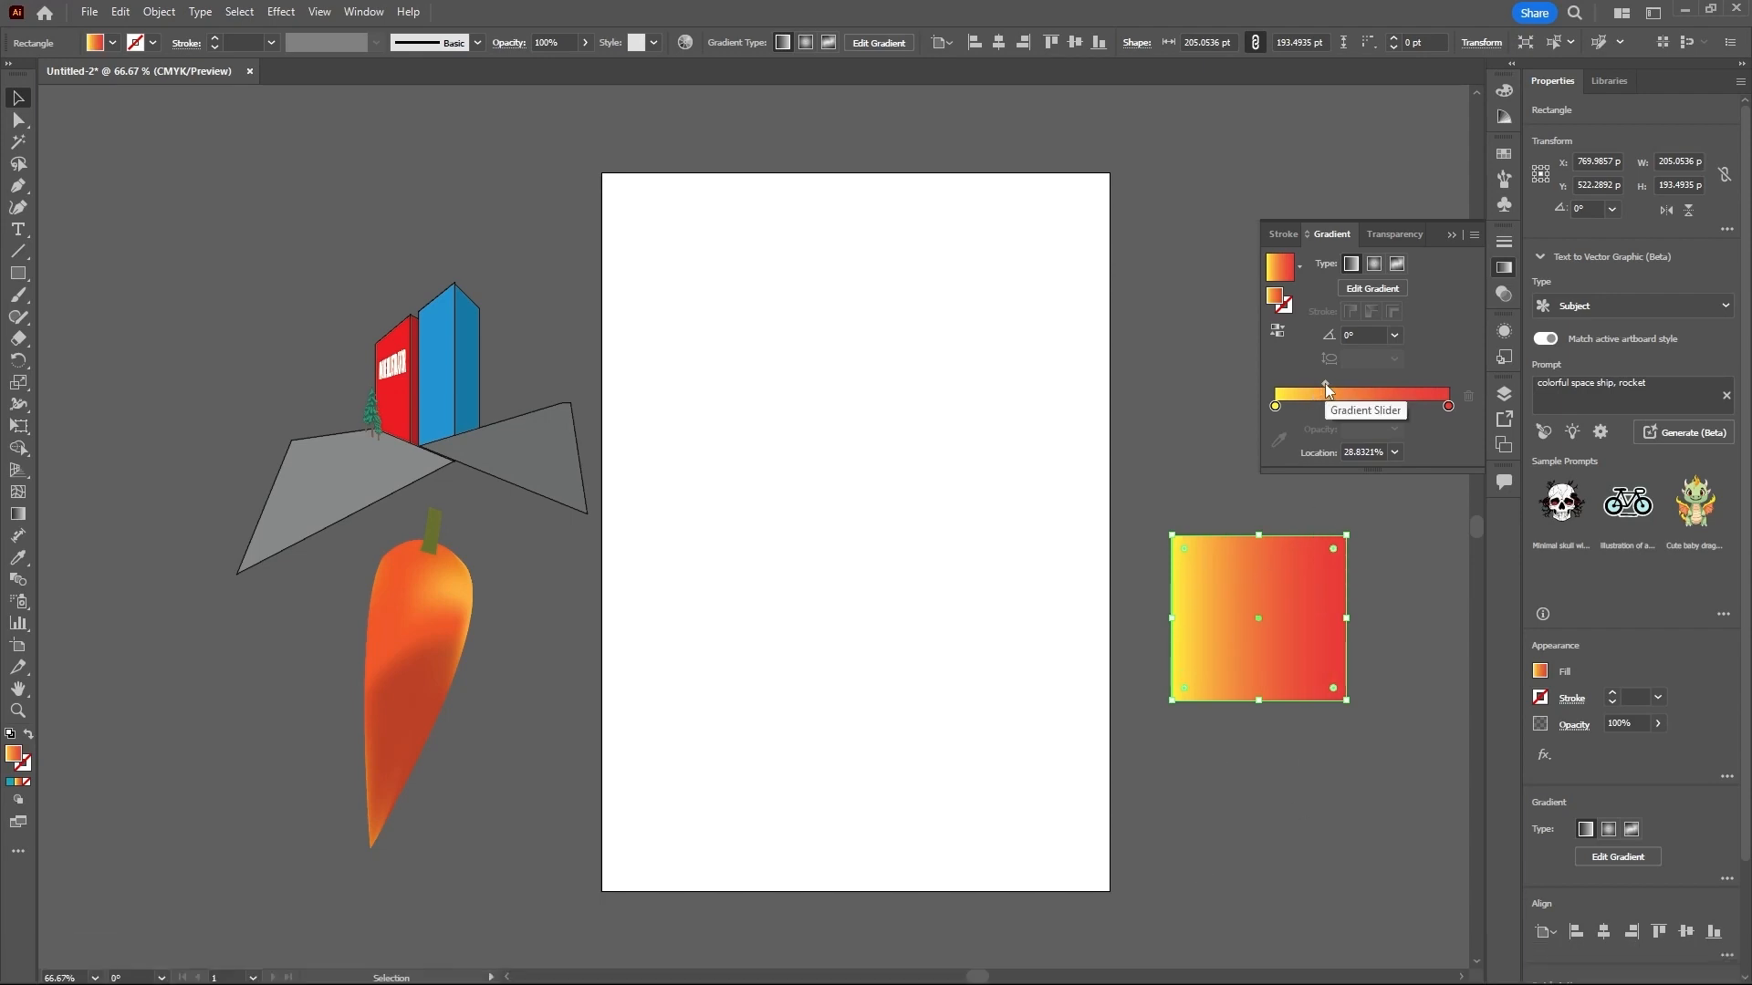
pyautogui.moveTo(1325, 383); pyautogui.dragTo(1355, 385)
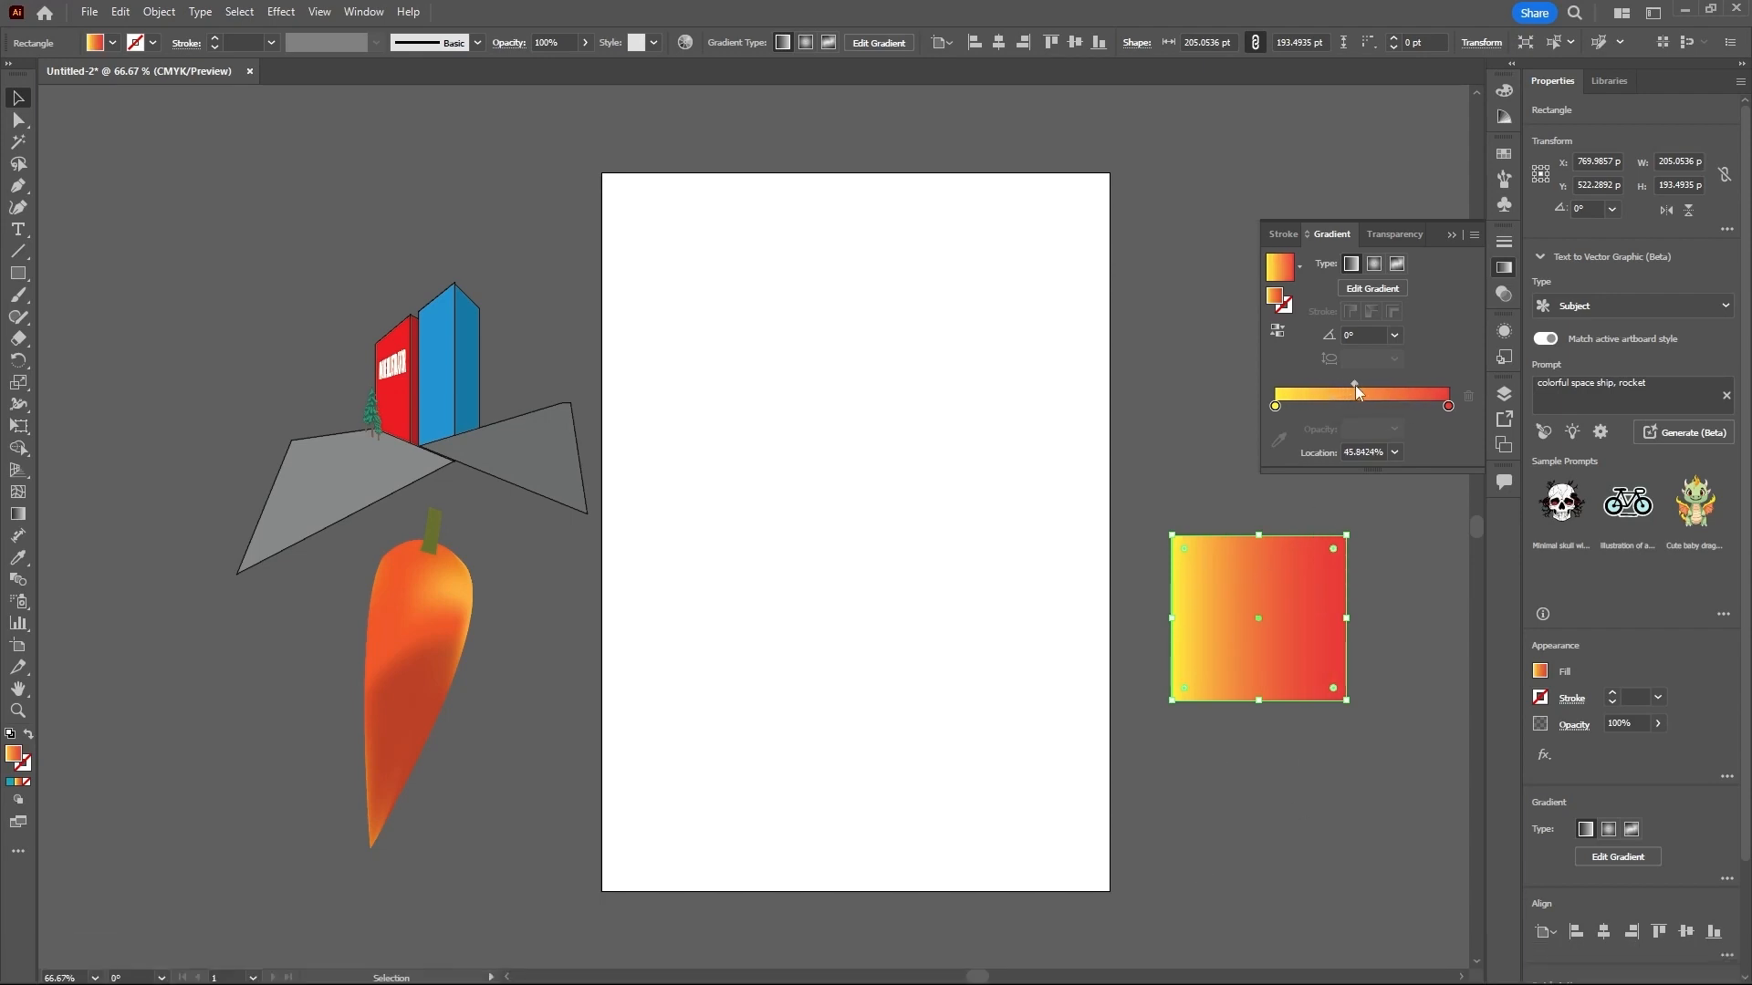
pyautogui.click(1379, 452)
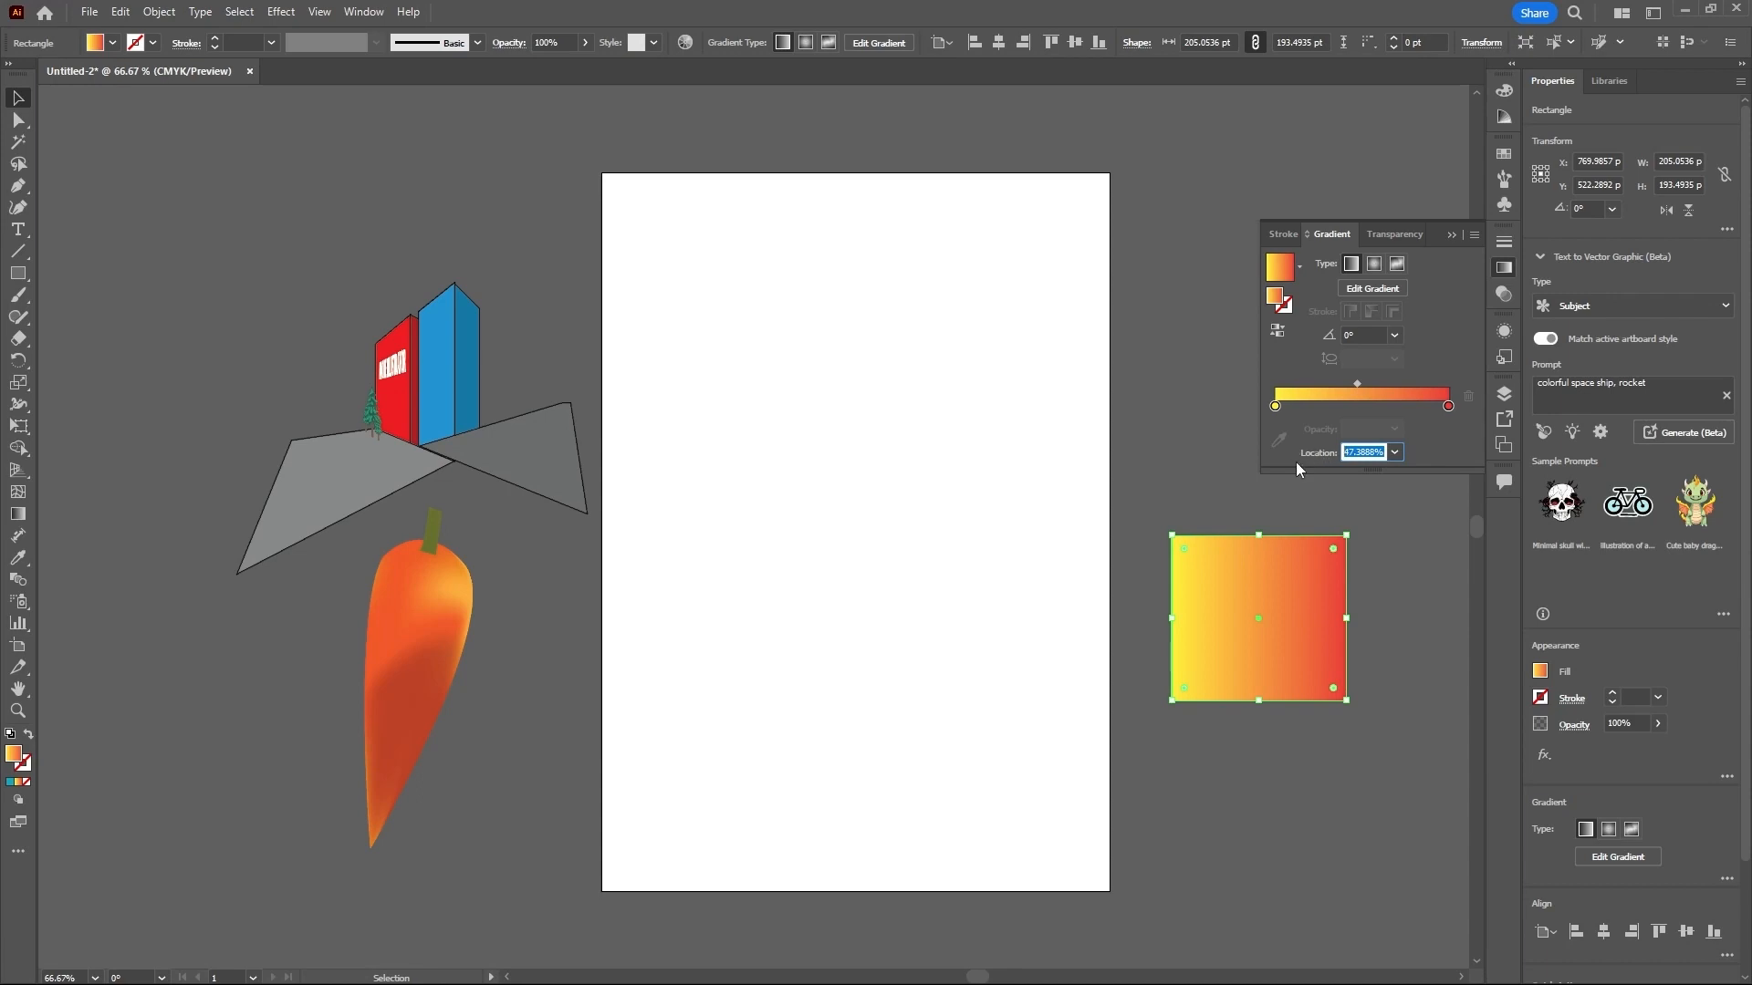
pyautogui.write('50')
pyautogui.press('Return')
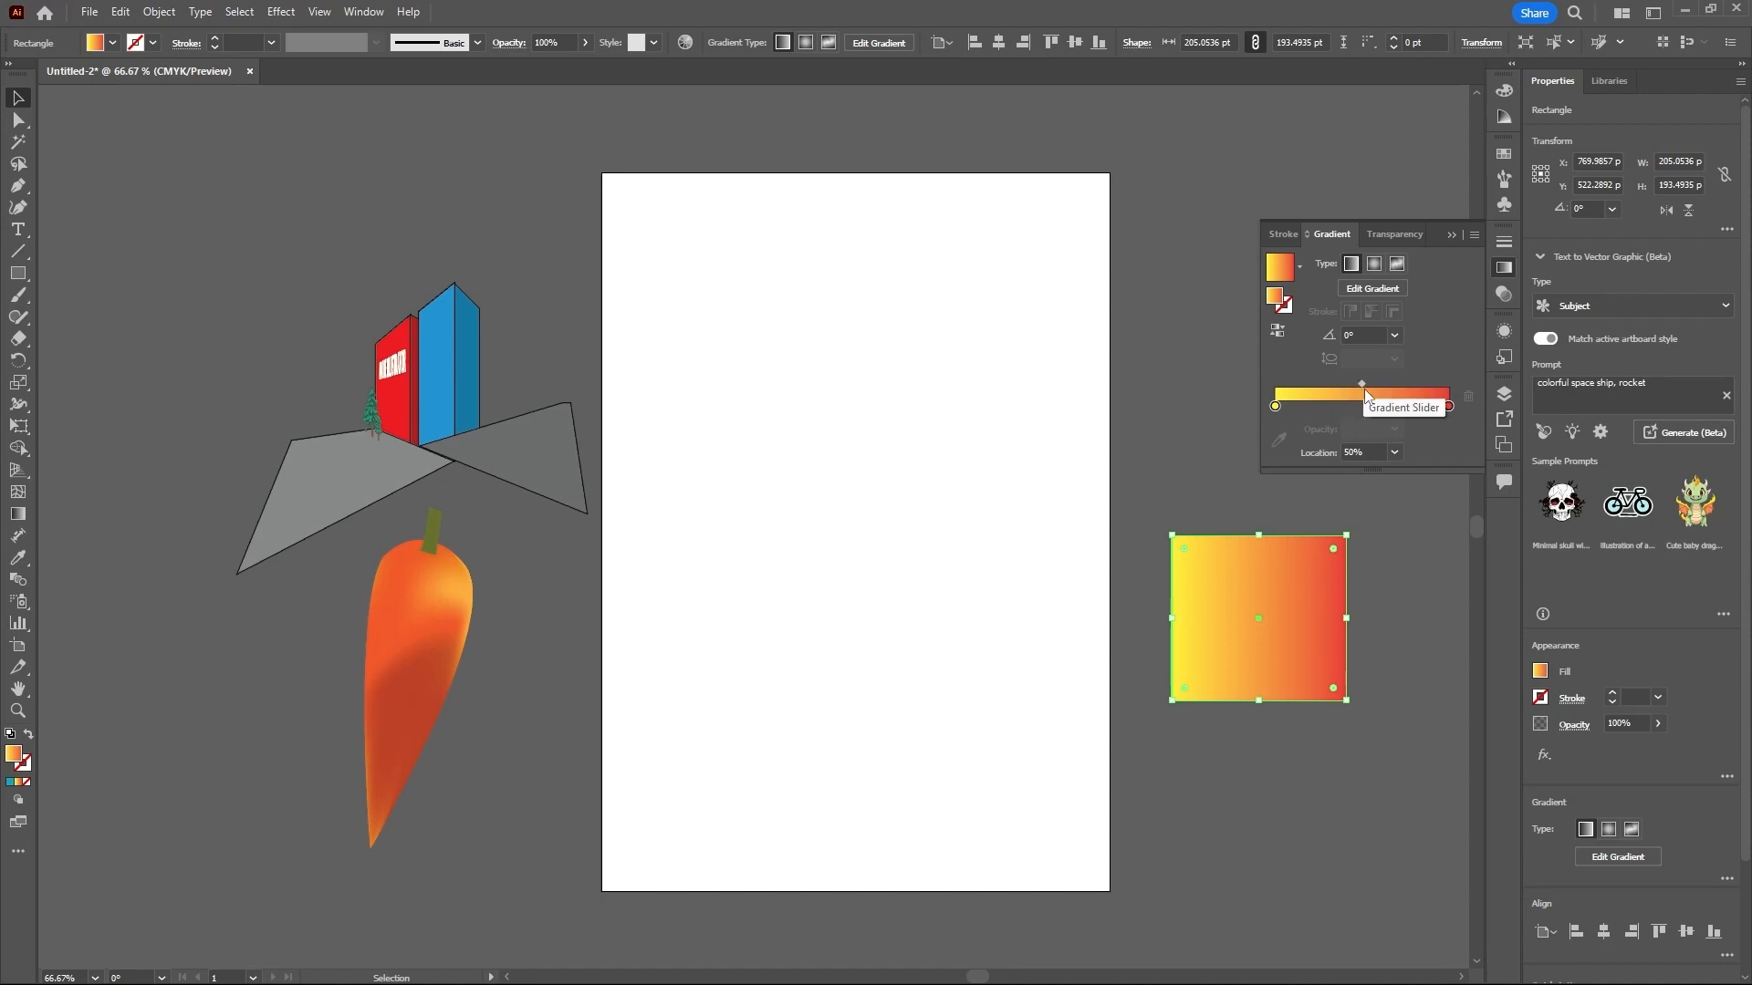
# - Try a 45° gradient angle on the rectangle and set the angle to -120°
pyautogui.click(1395, 337)
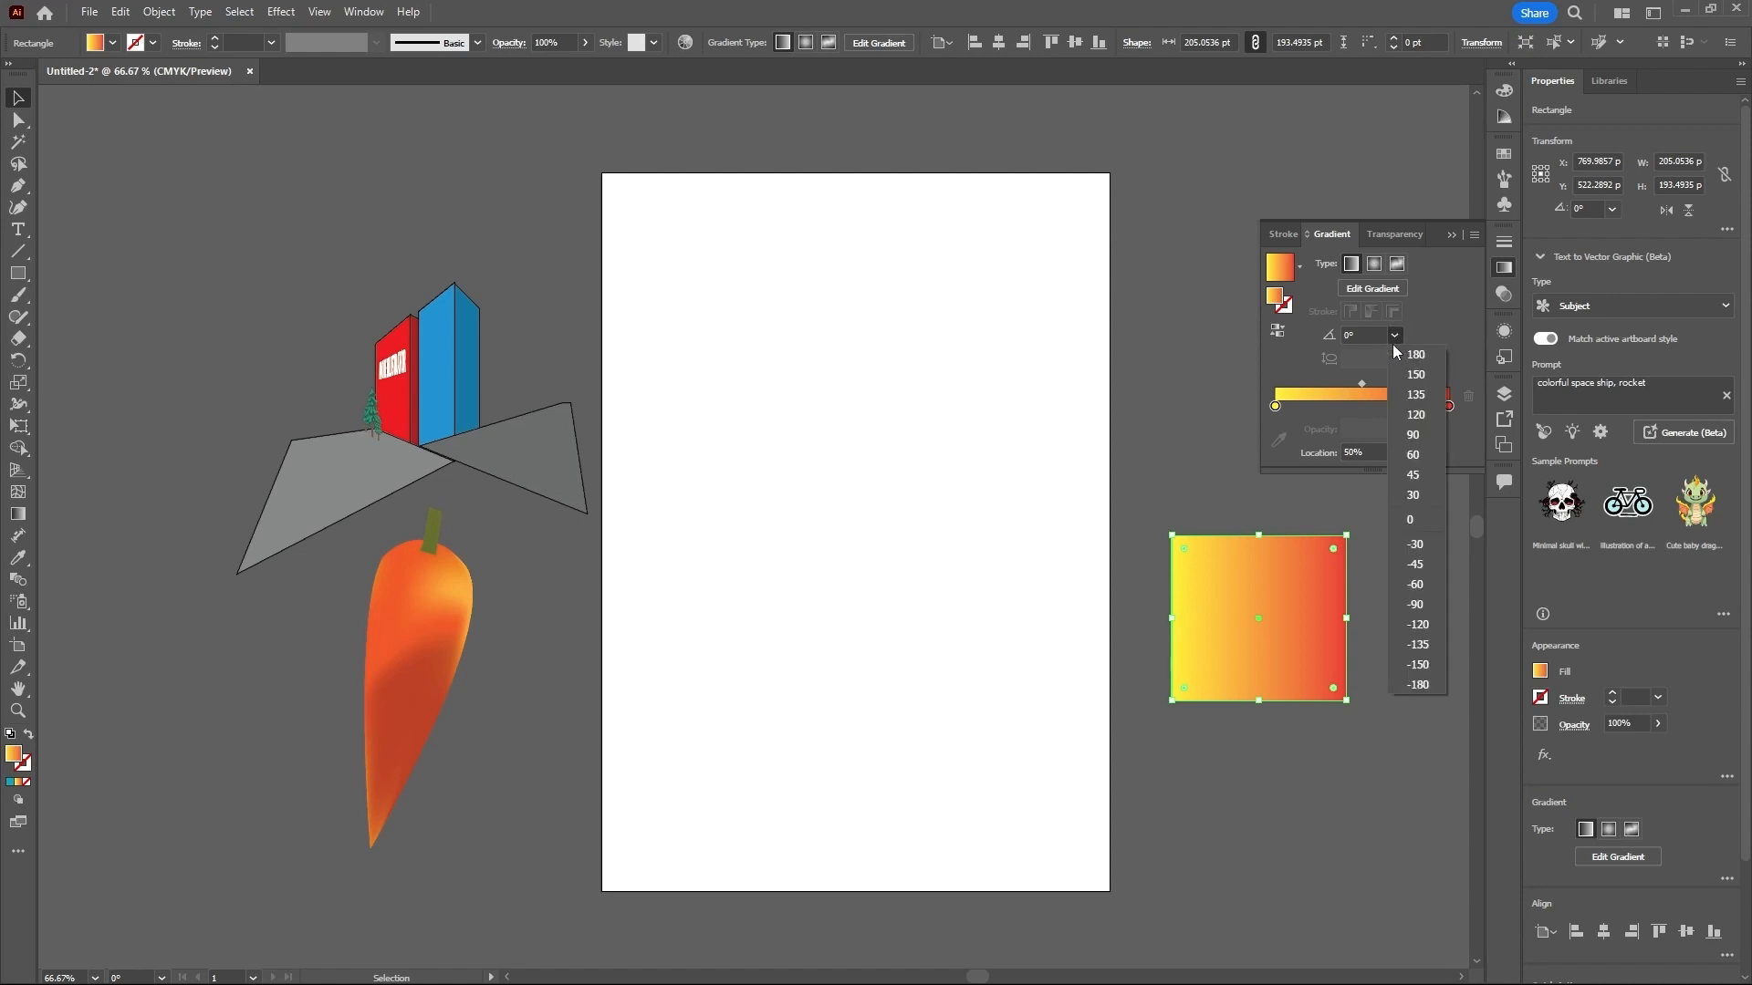
pyautogui.click(1425, 475)
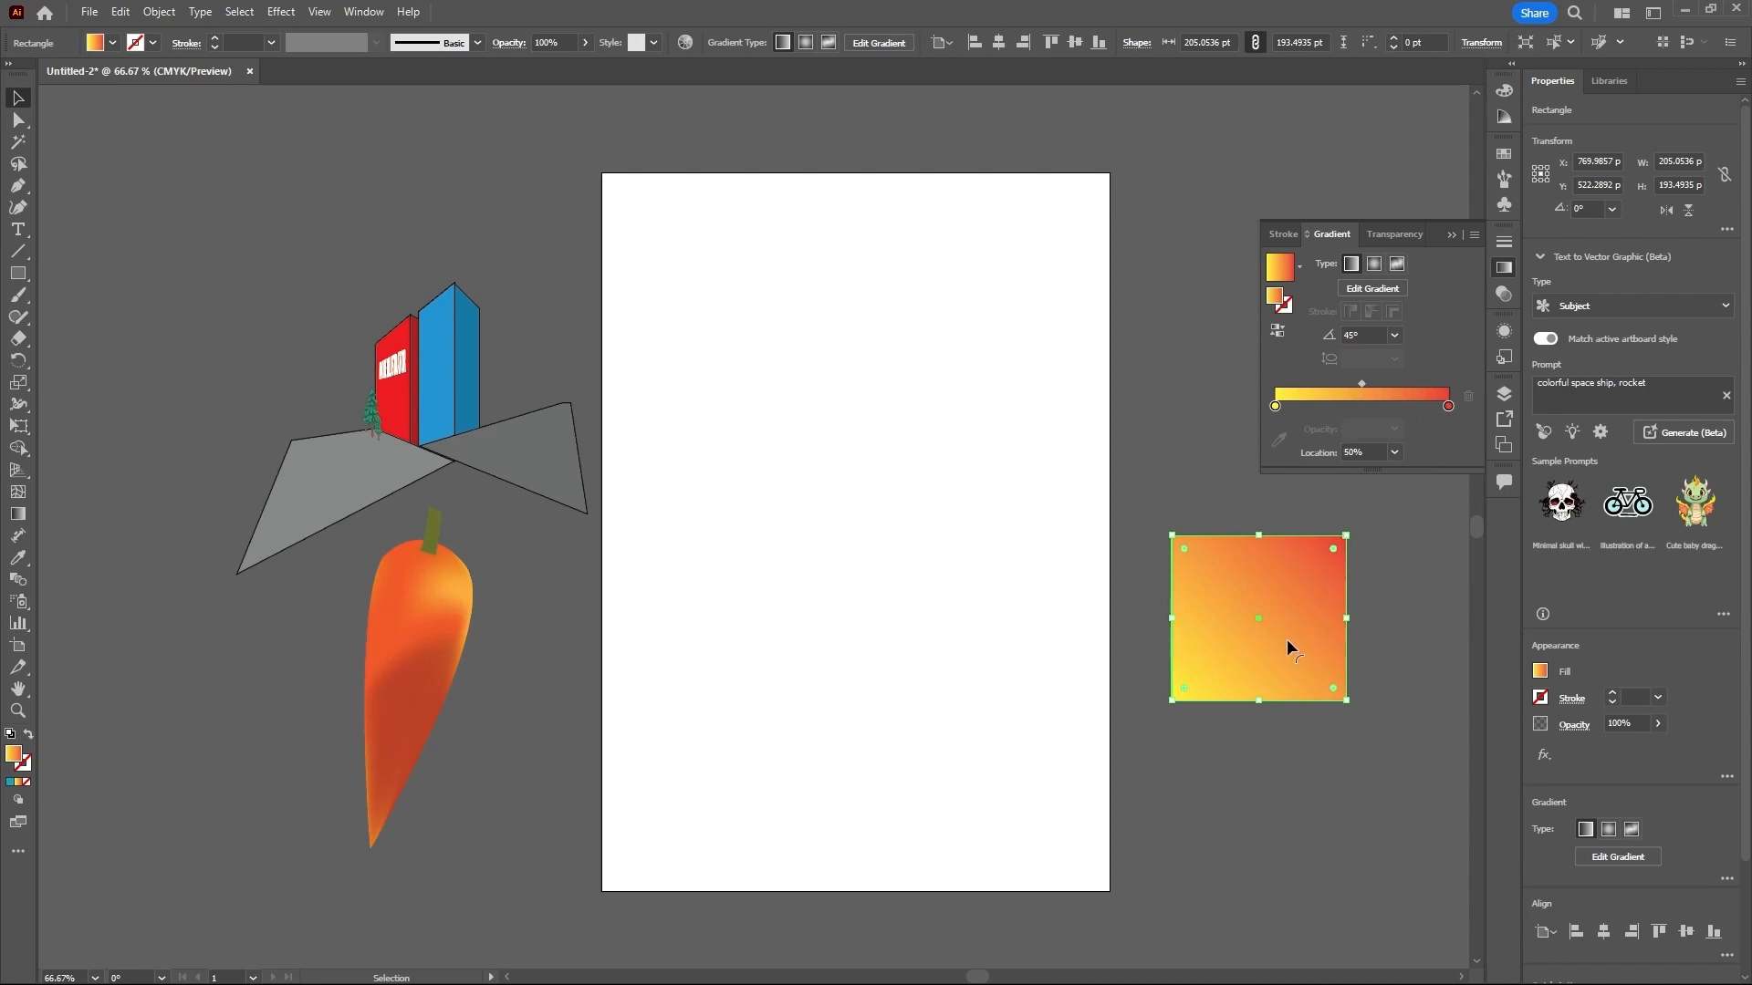
pyautogui.click(1395, 335)
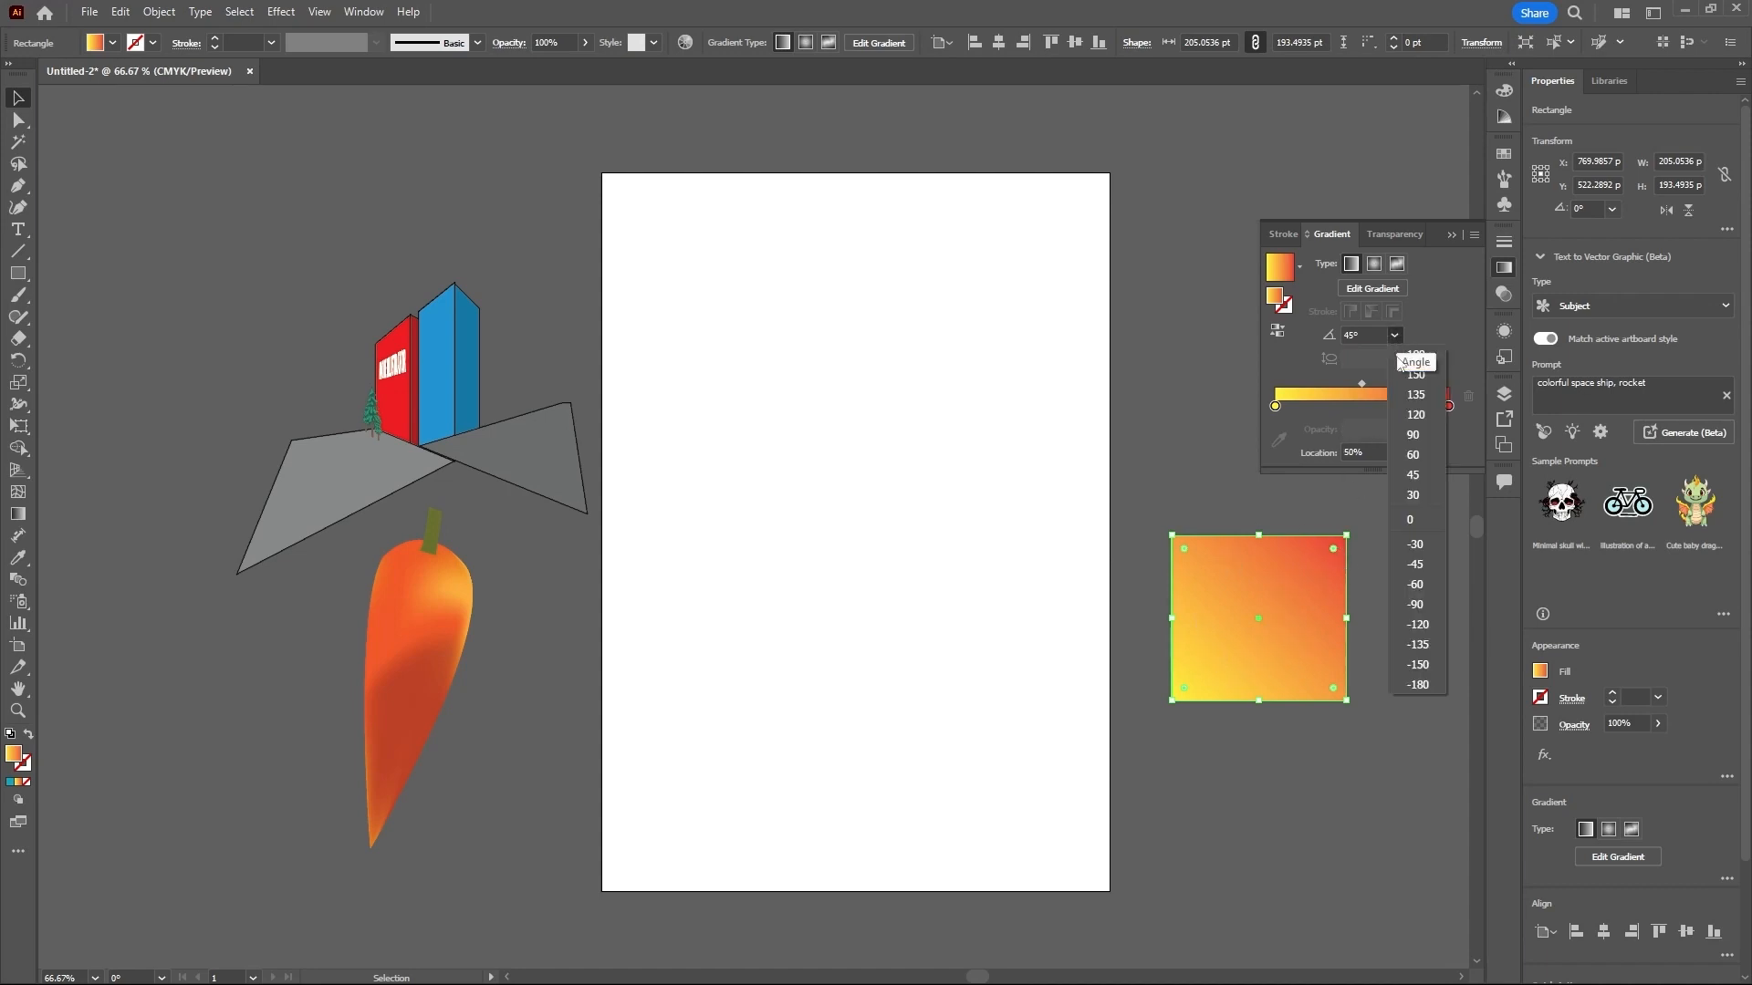
pyautogui.click(1417, 625)
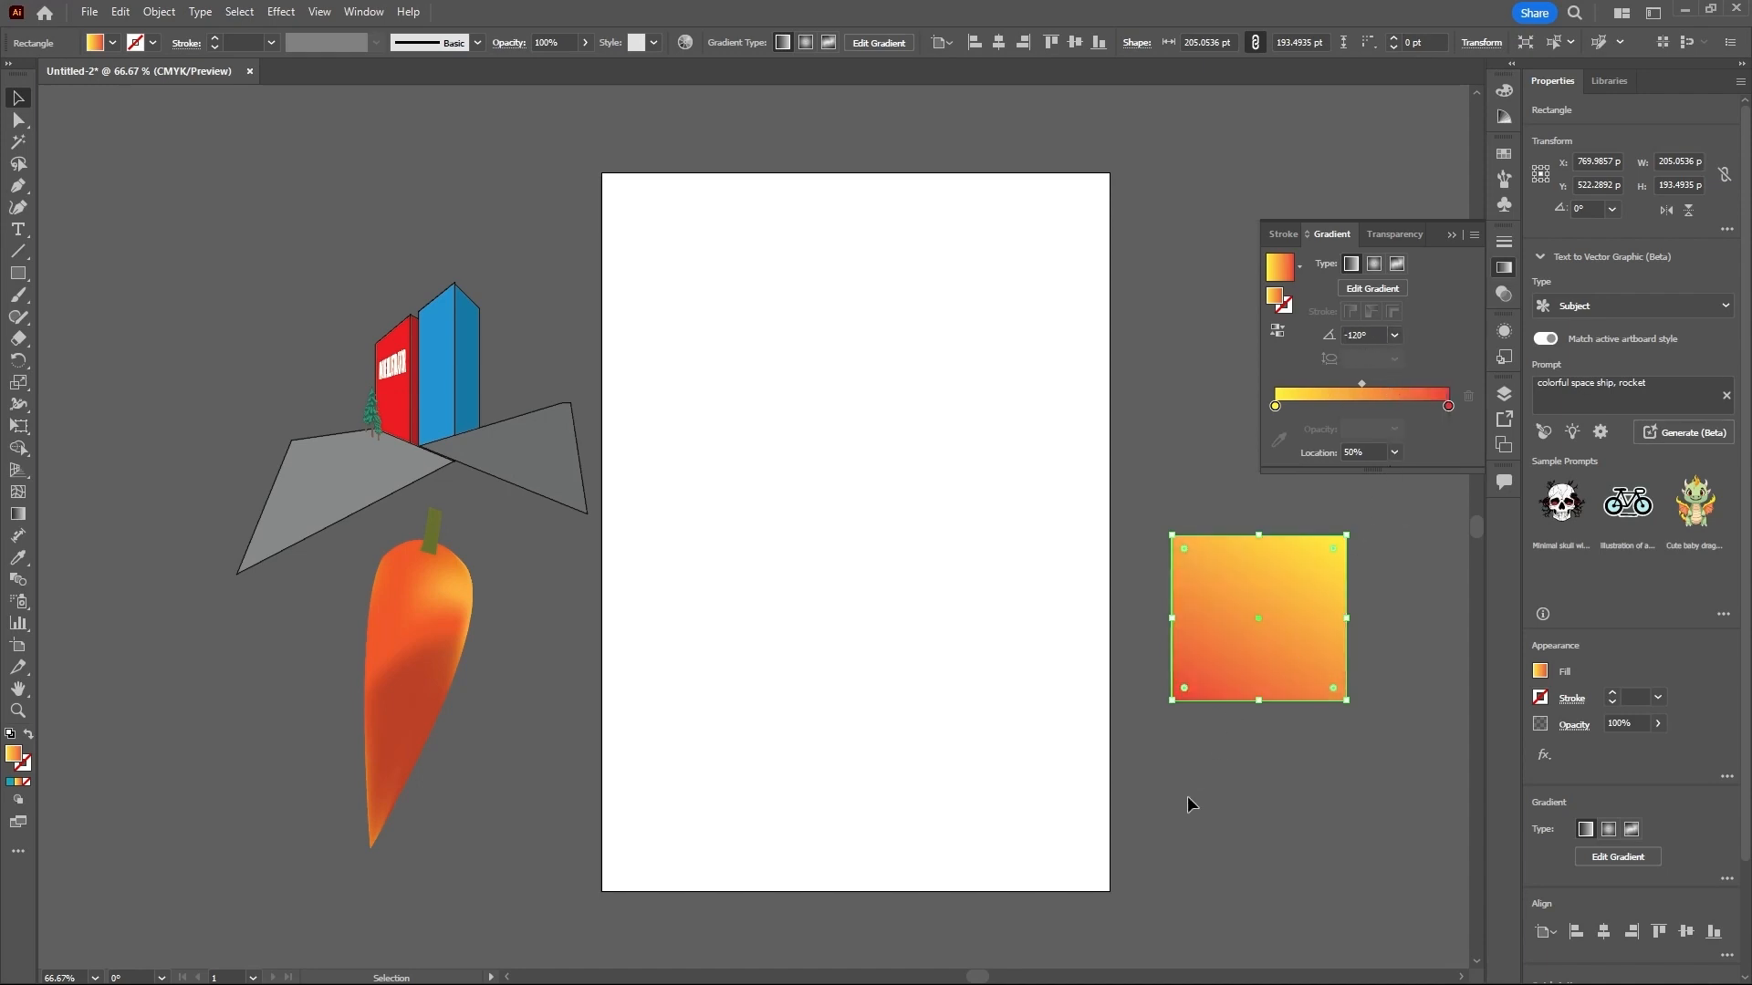
# - Reverse the rectangle's gradient back and forth, leaving it running from red to yellow
pyautogui.click(1276, 334)
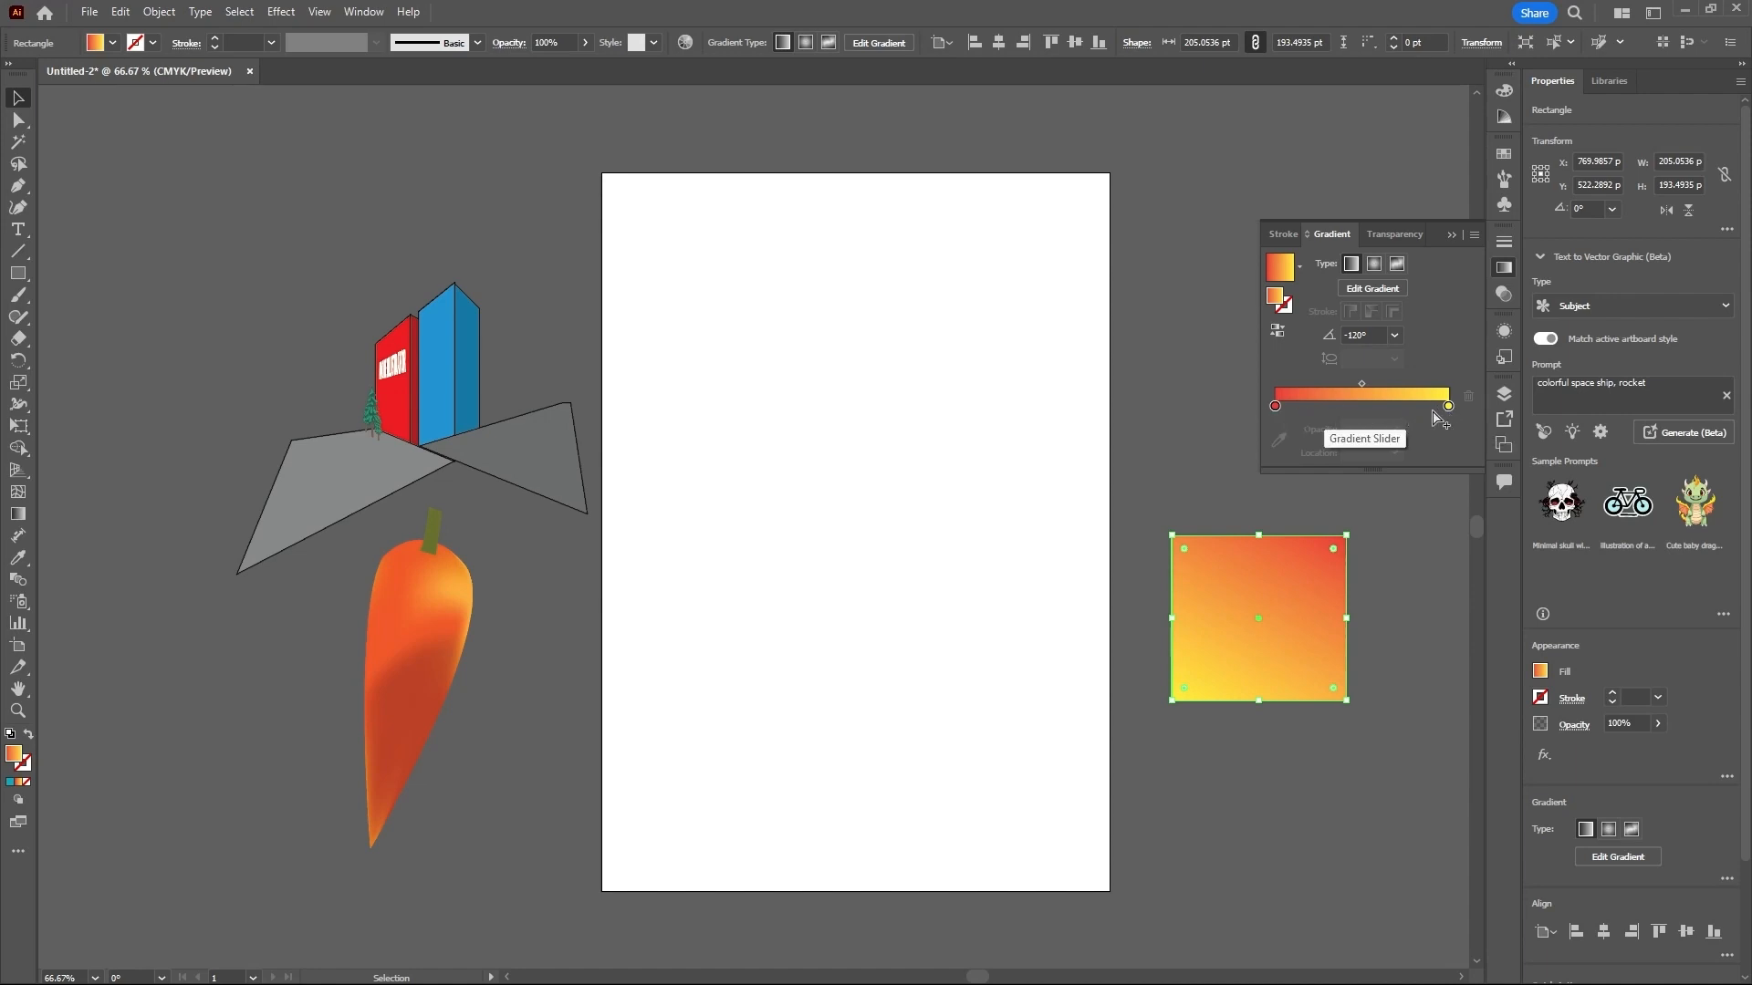
pyautogui.click(1277, 339)
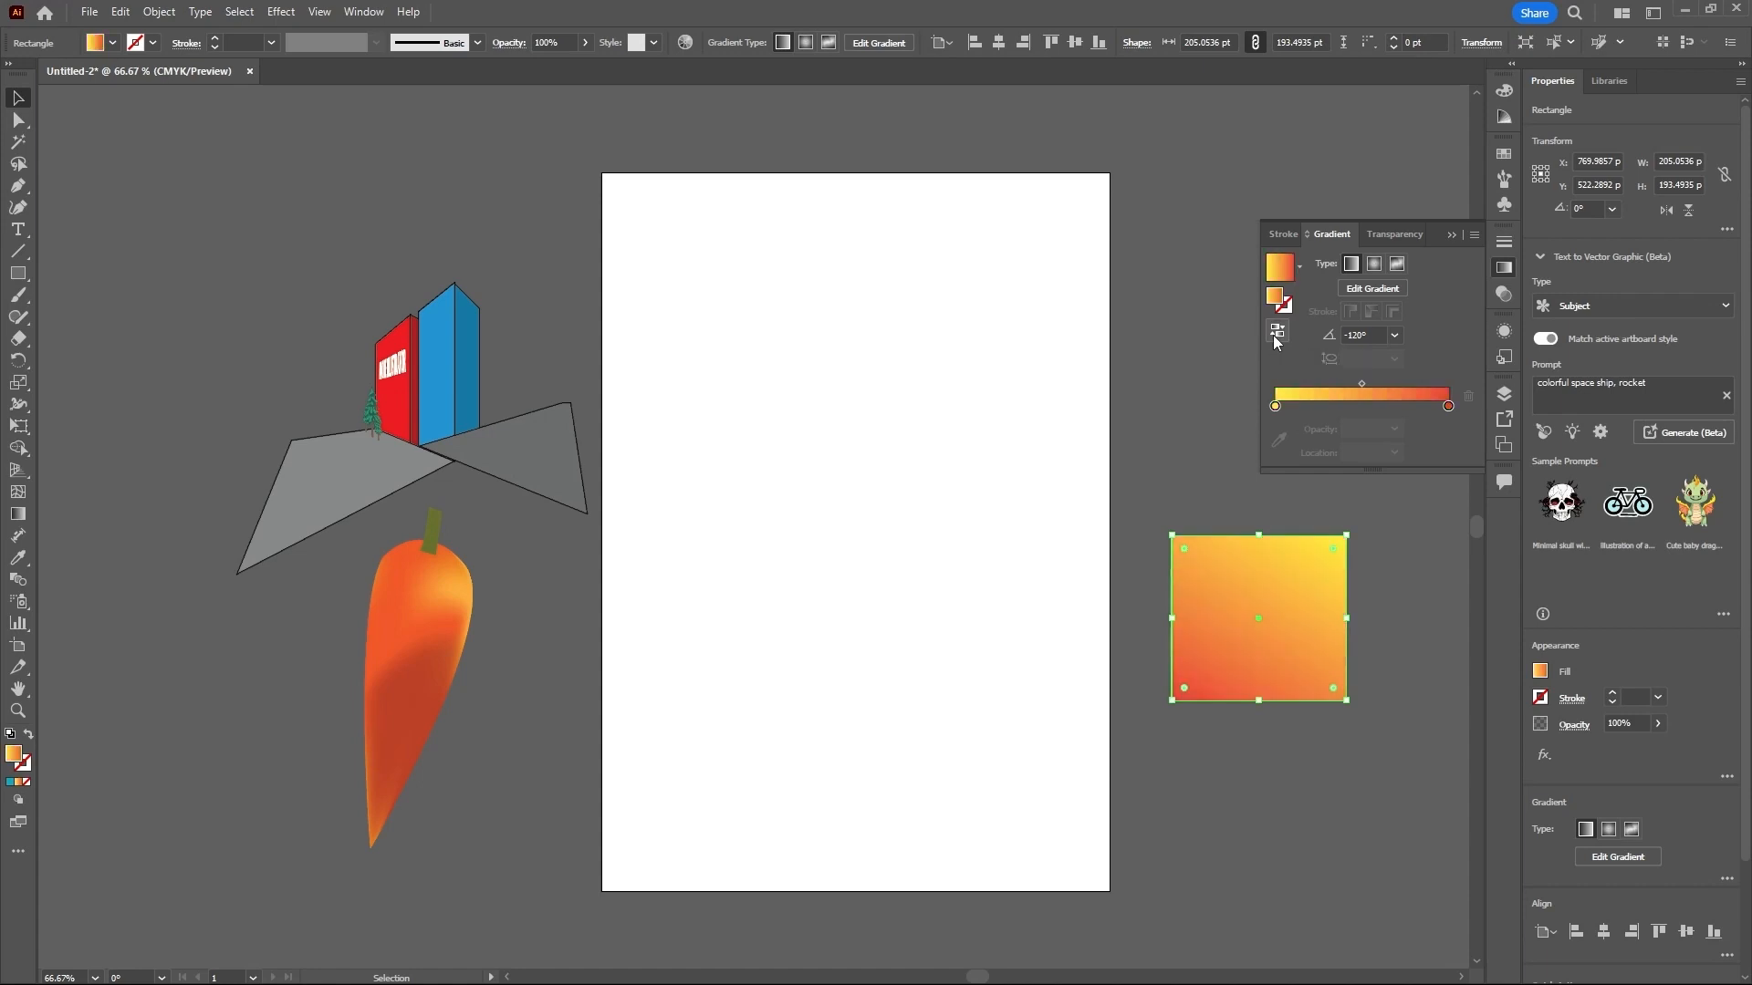
pyautogui.click(1277, 339)
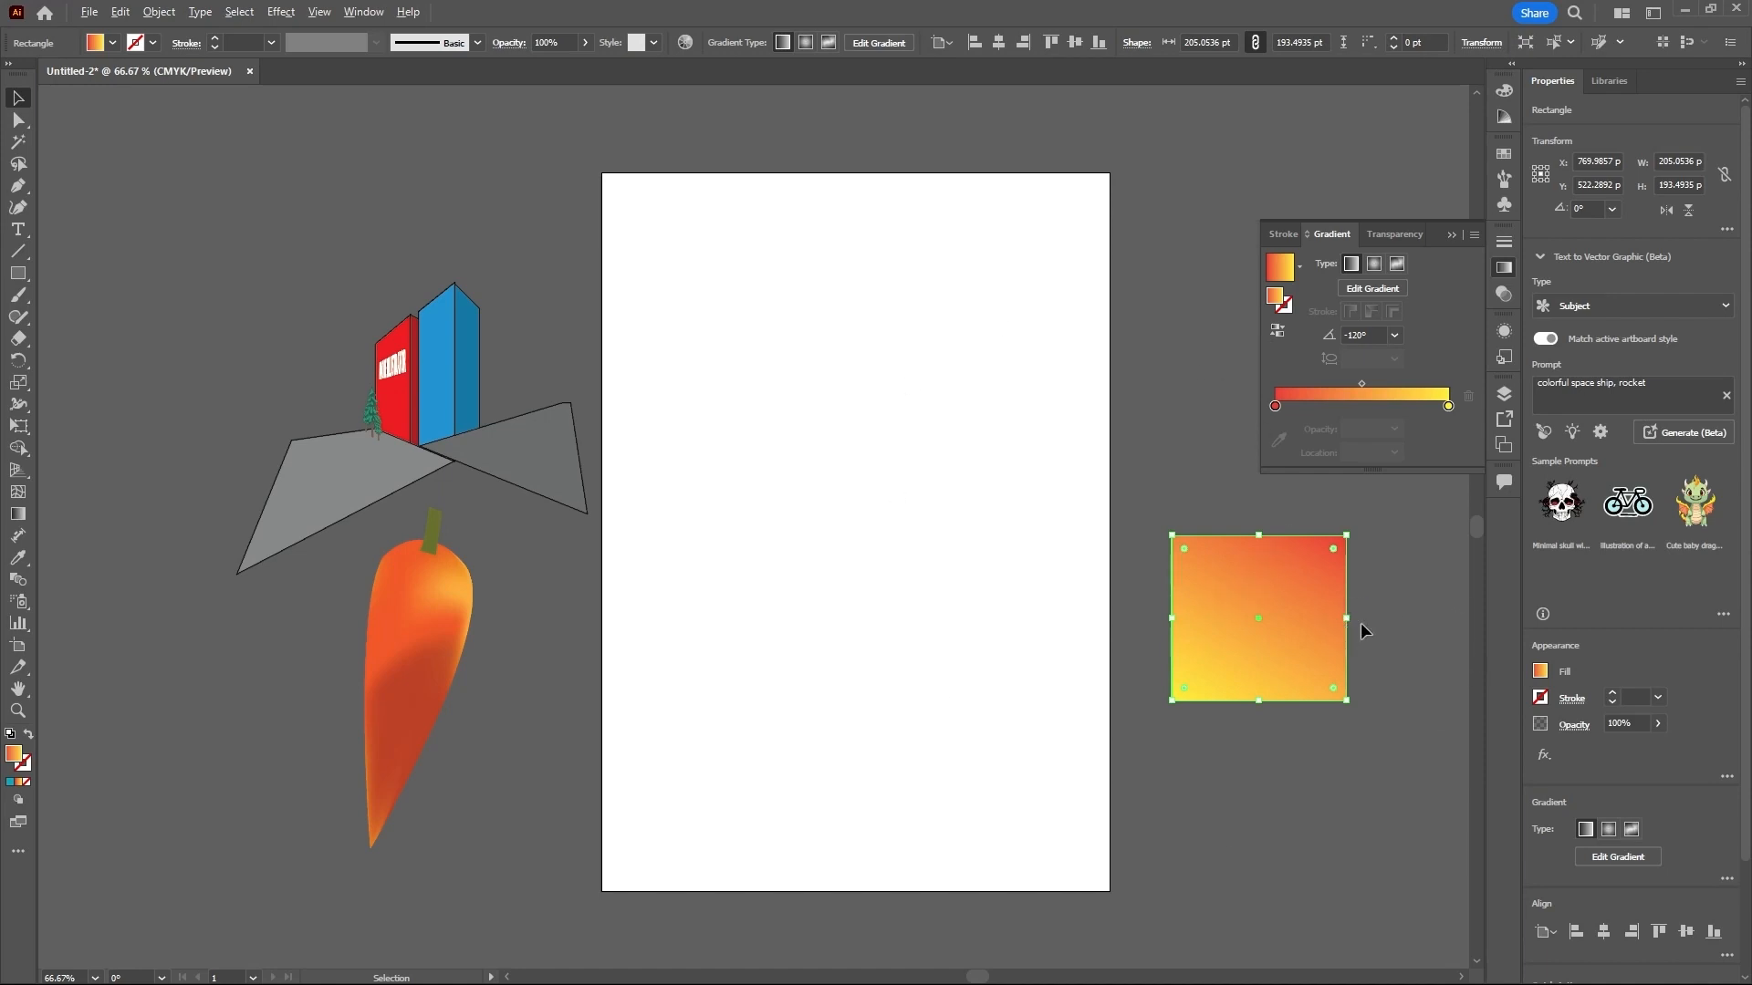
# - Swap the rectangle's fill and stroke so the gradient colors its outline, and set the stroke weight to 5 pt
pyautogui.scroll(4, 1330, 620)
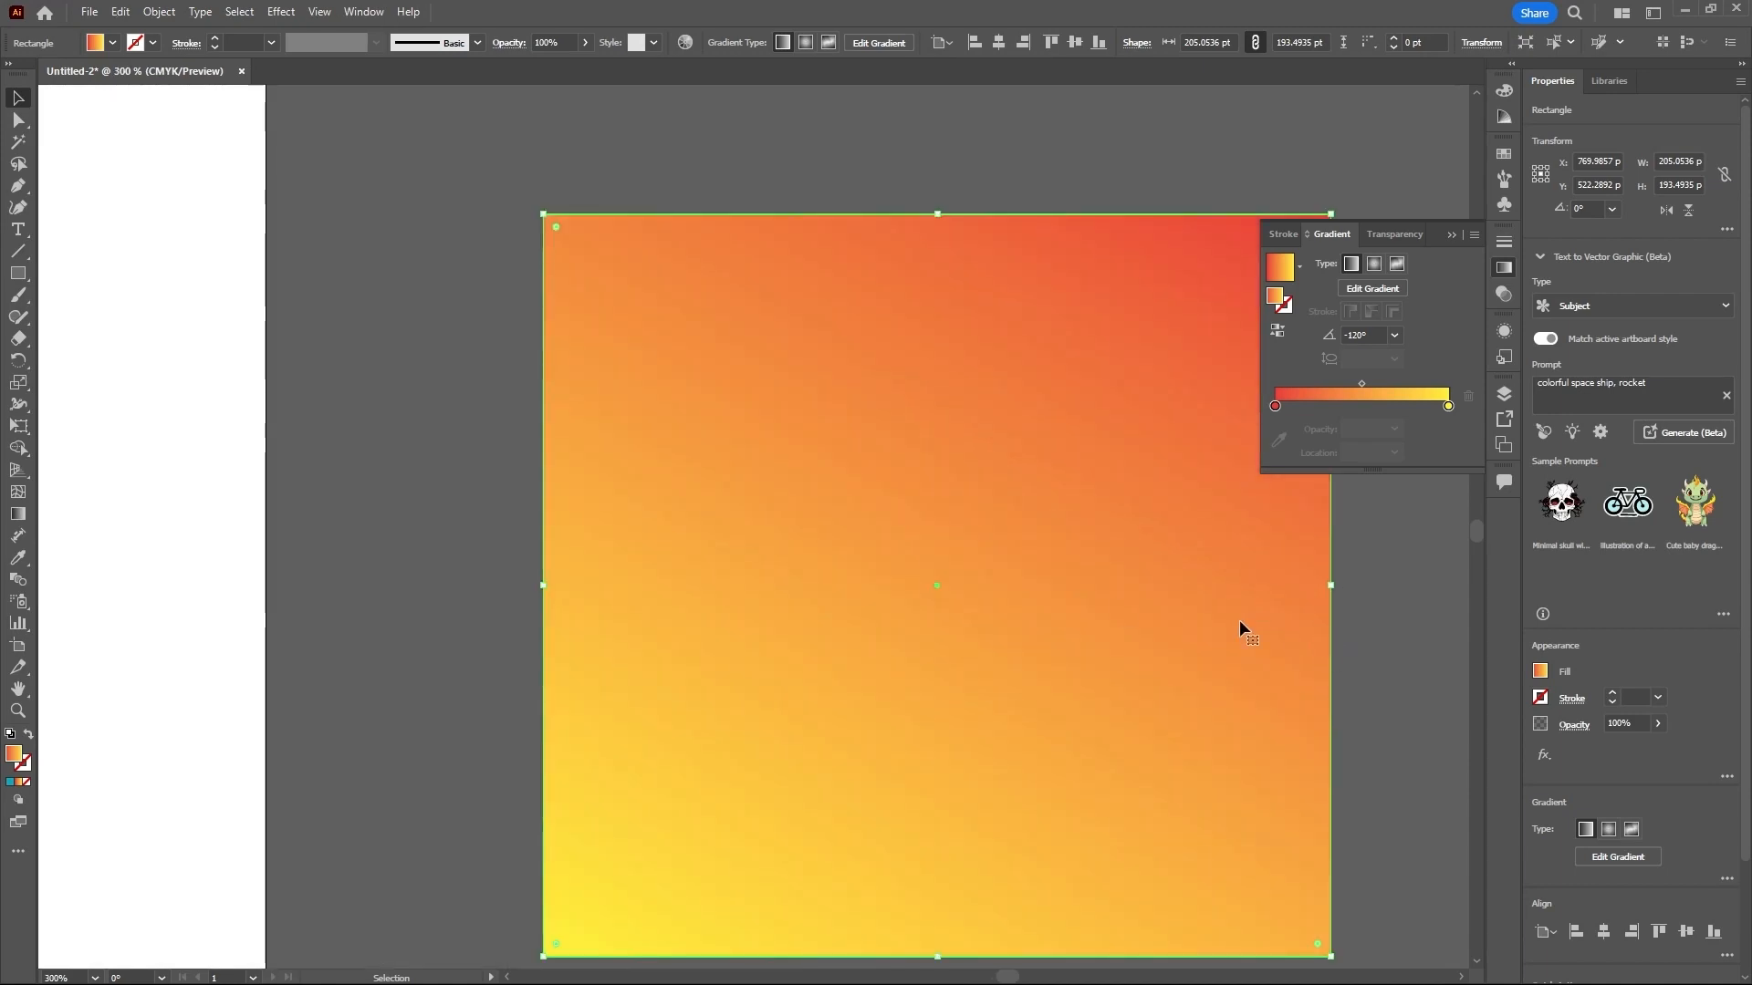
pyautogui.click(29, 736)
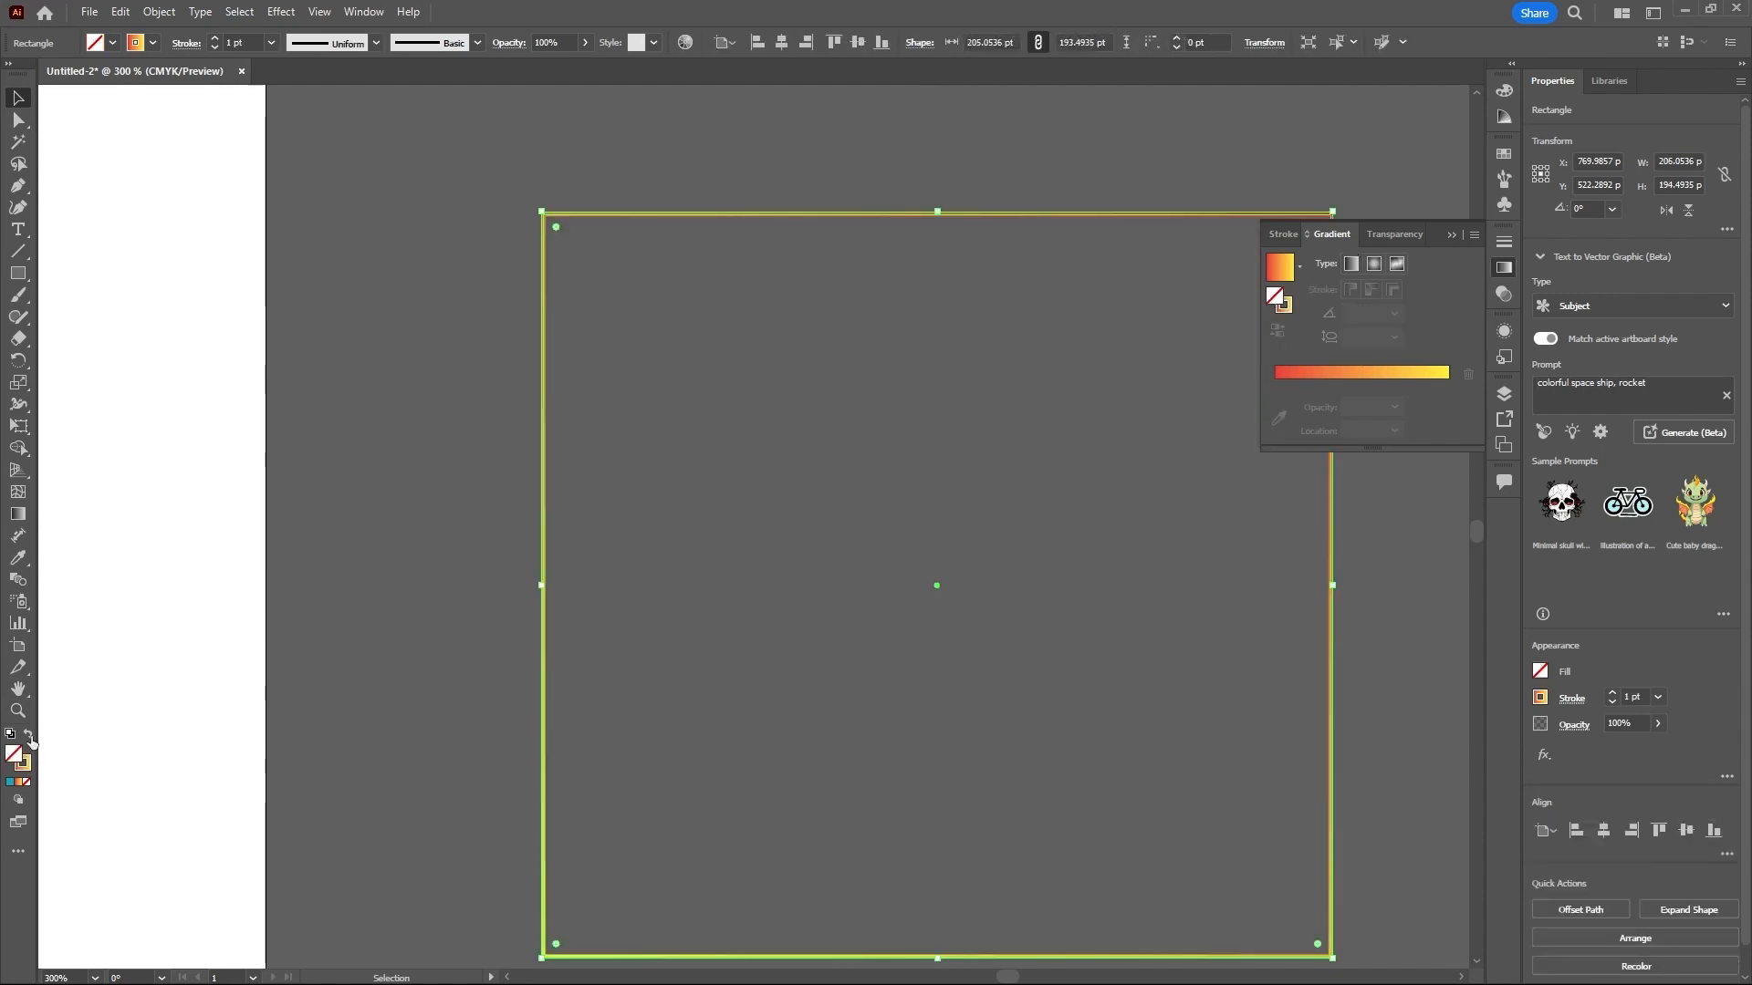
pyautogui.click(925, 371)
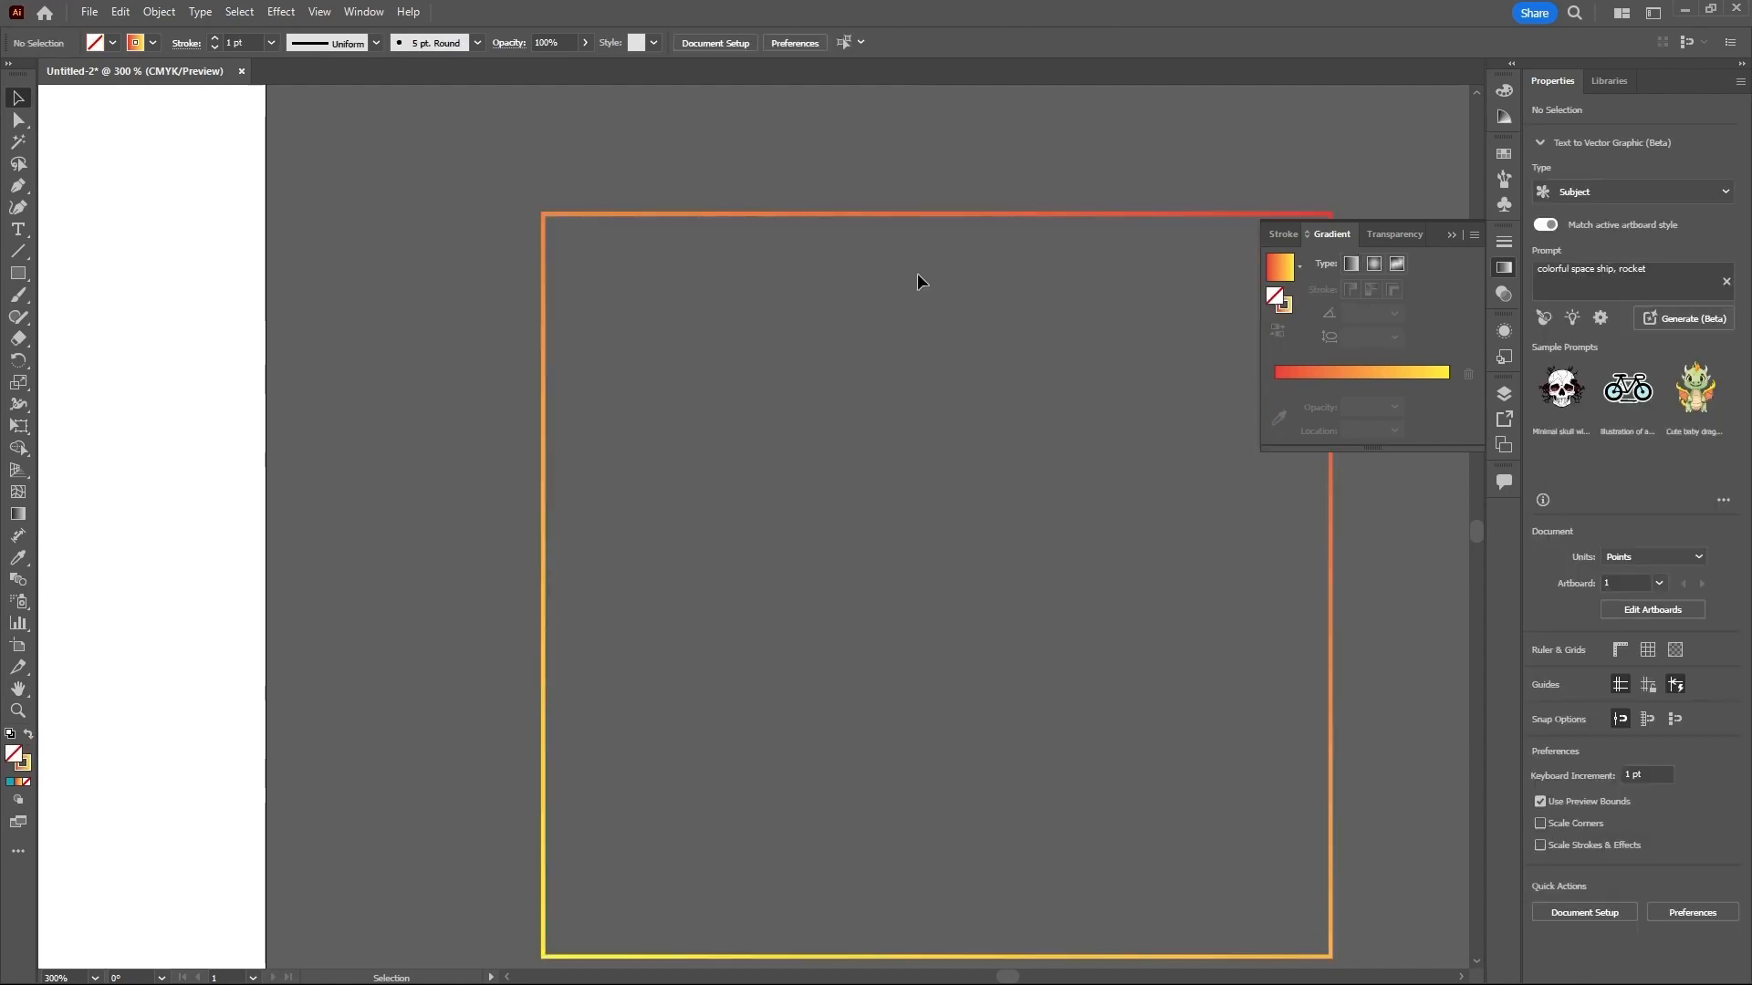
pyautogui.click(899, 215)
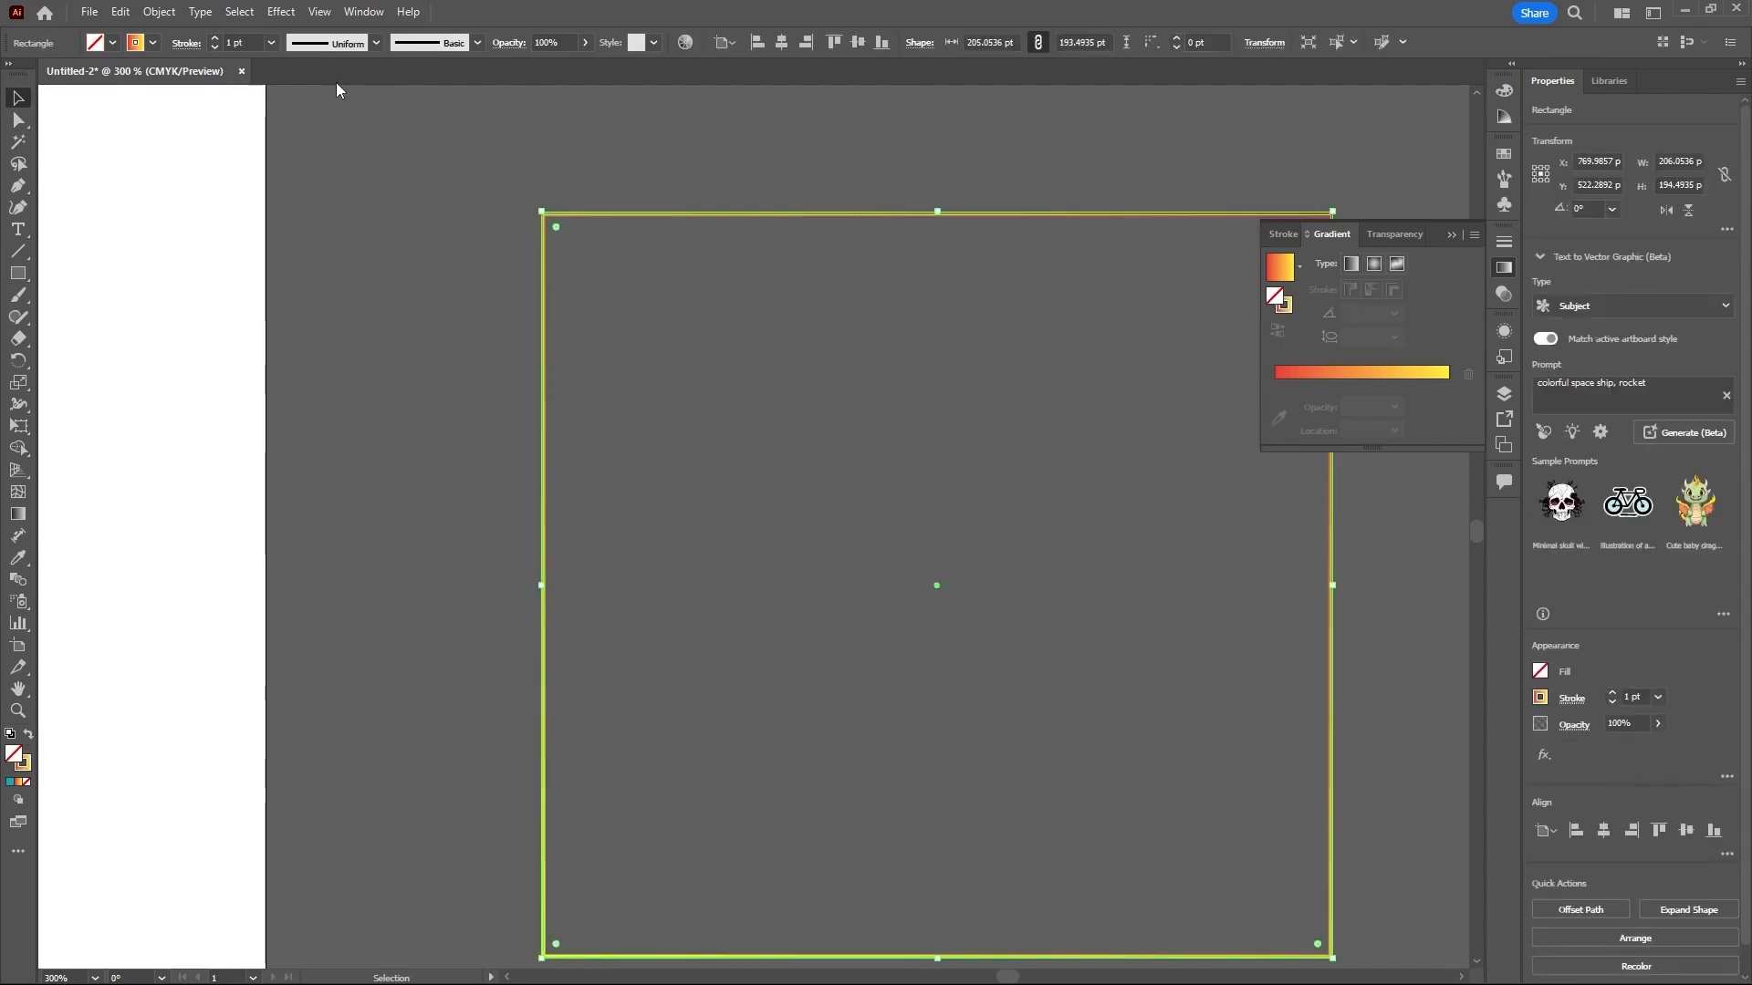
pyautogui.click(270, 44)
pyautogui.click(299, 204)
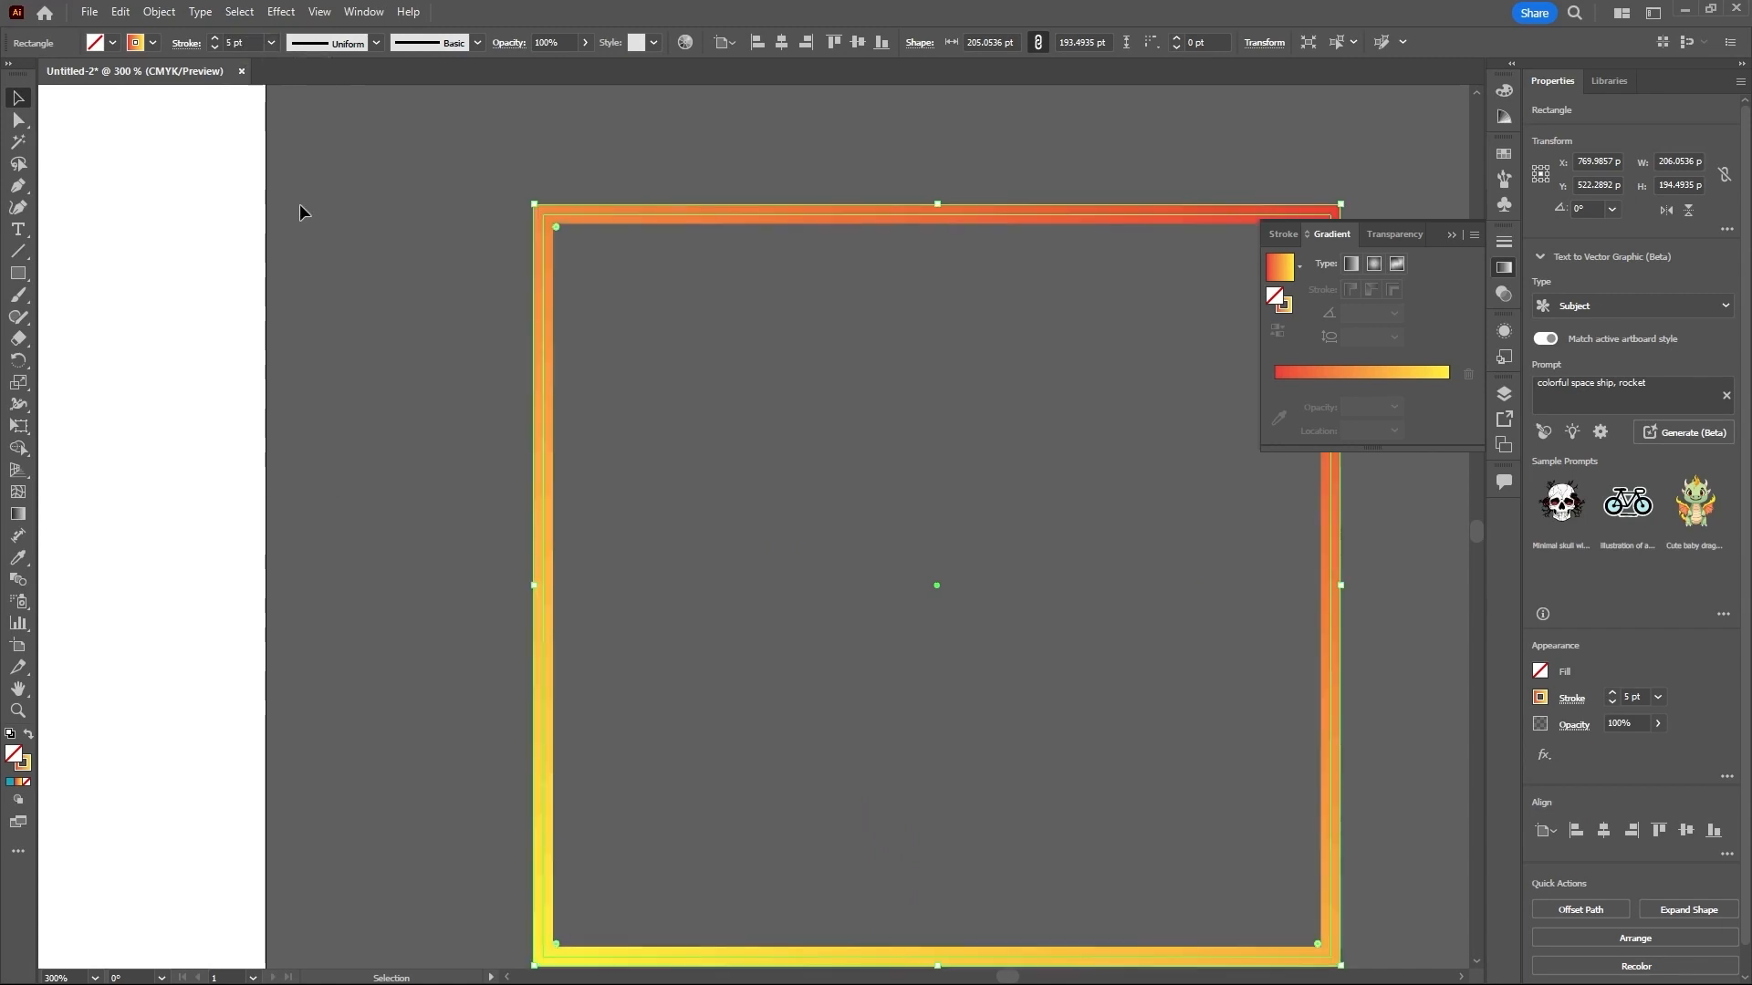
pyautogui.click(640, 389)
# - Swap the gradient from the rectangle's stroke back to its fill
pyautogui.scroll(-2, 890, 461)
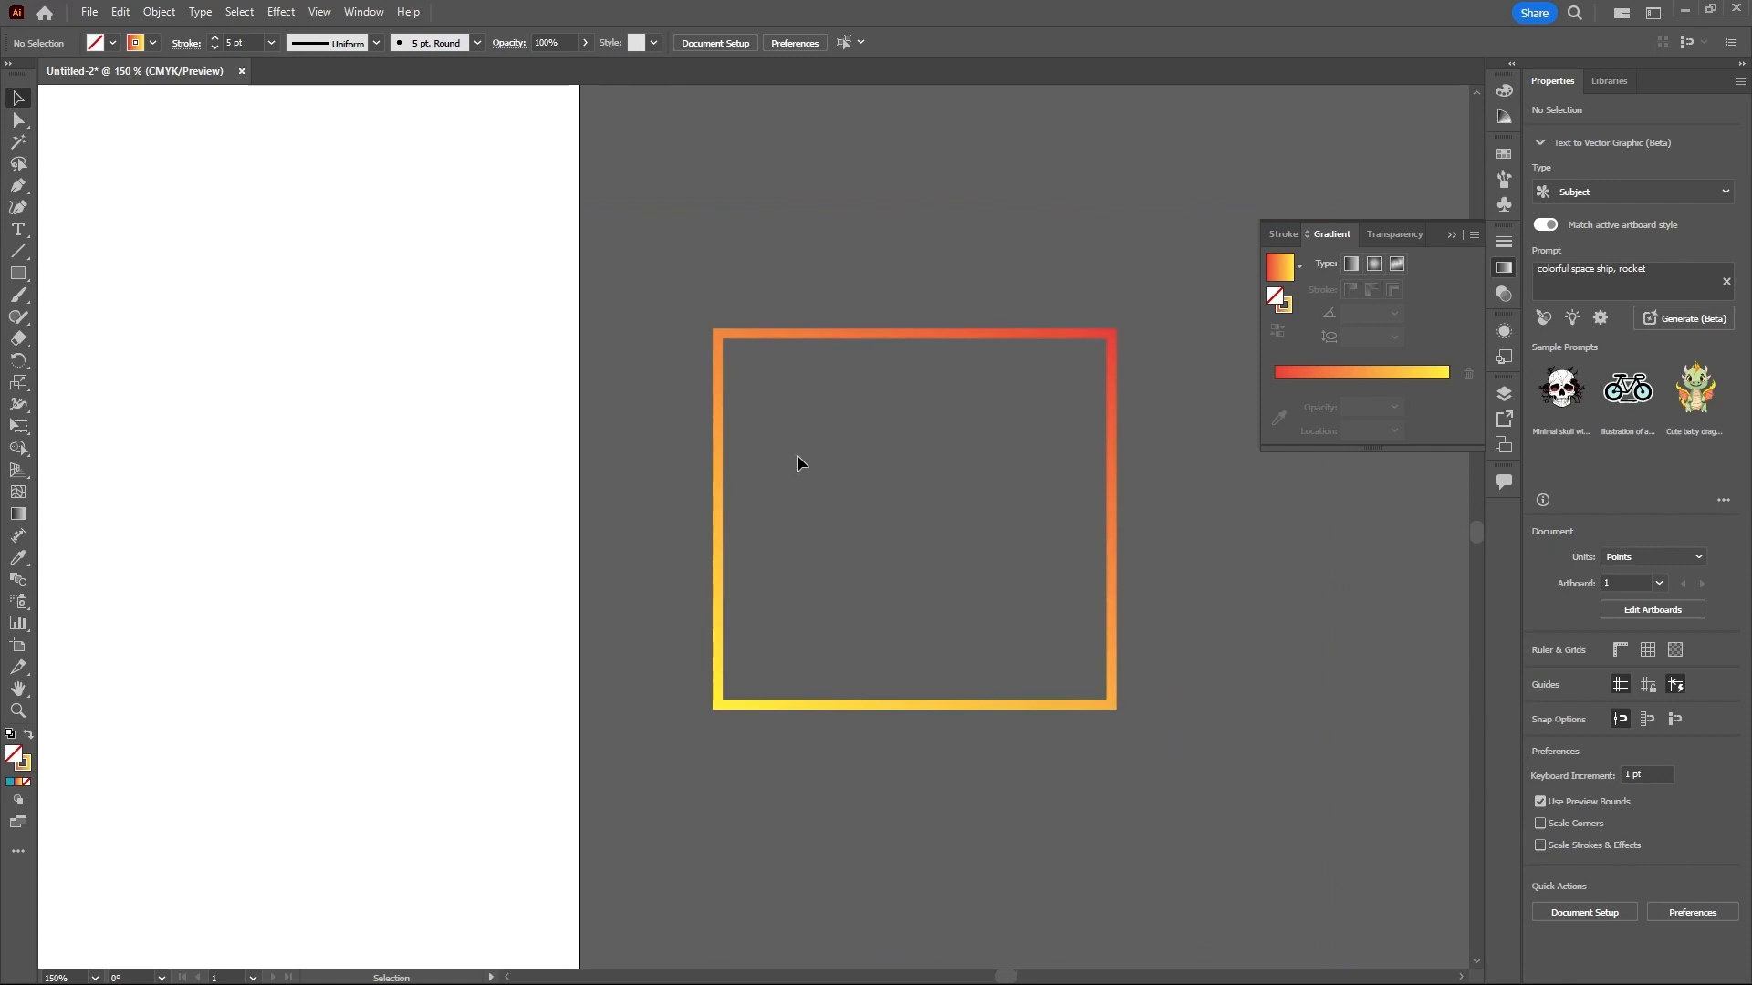
pyautogui.click(858, 337)
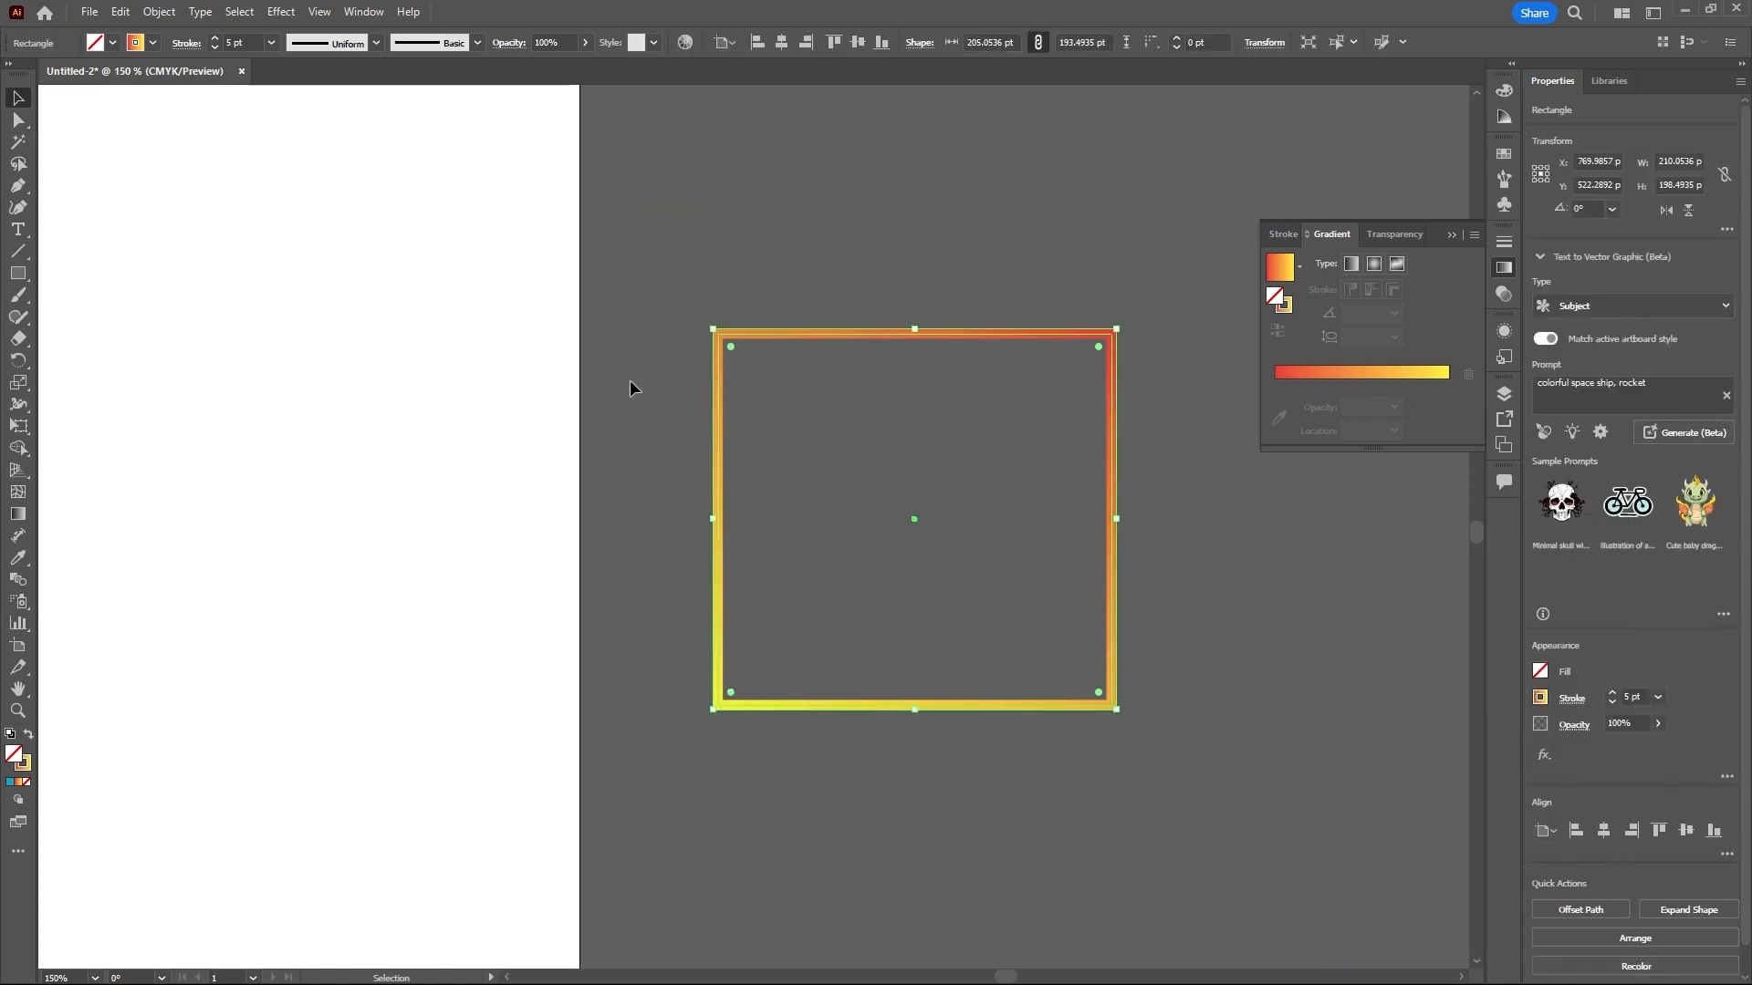
pyautogui.click(29, 737)
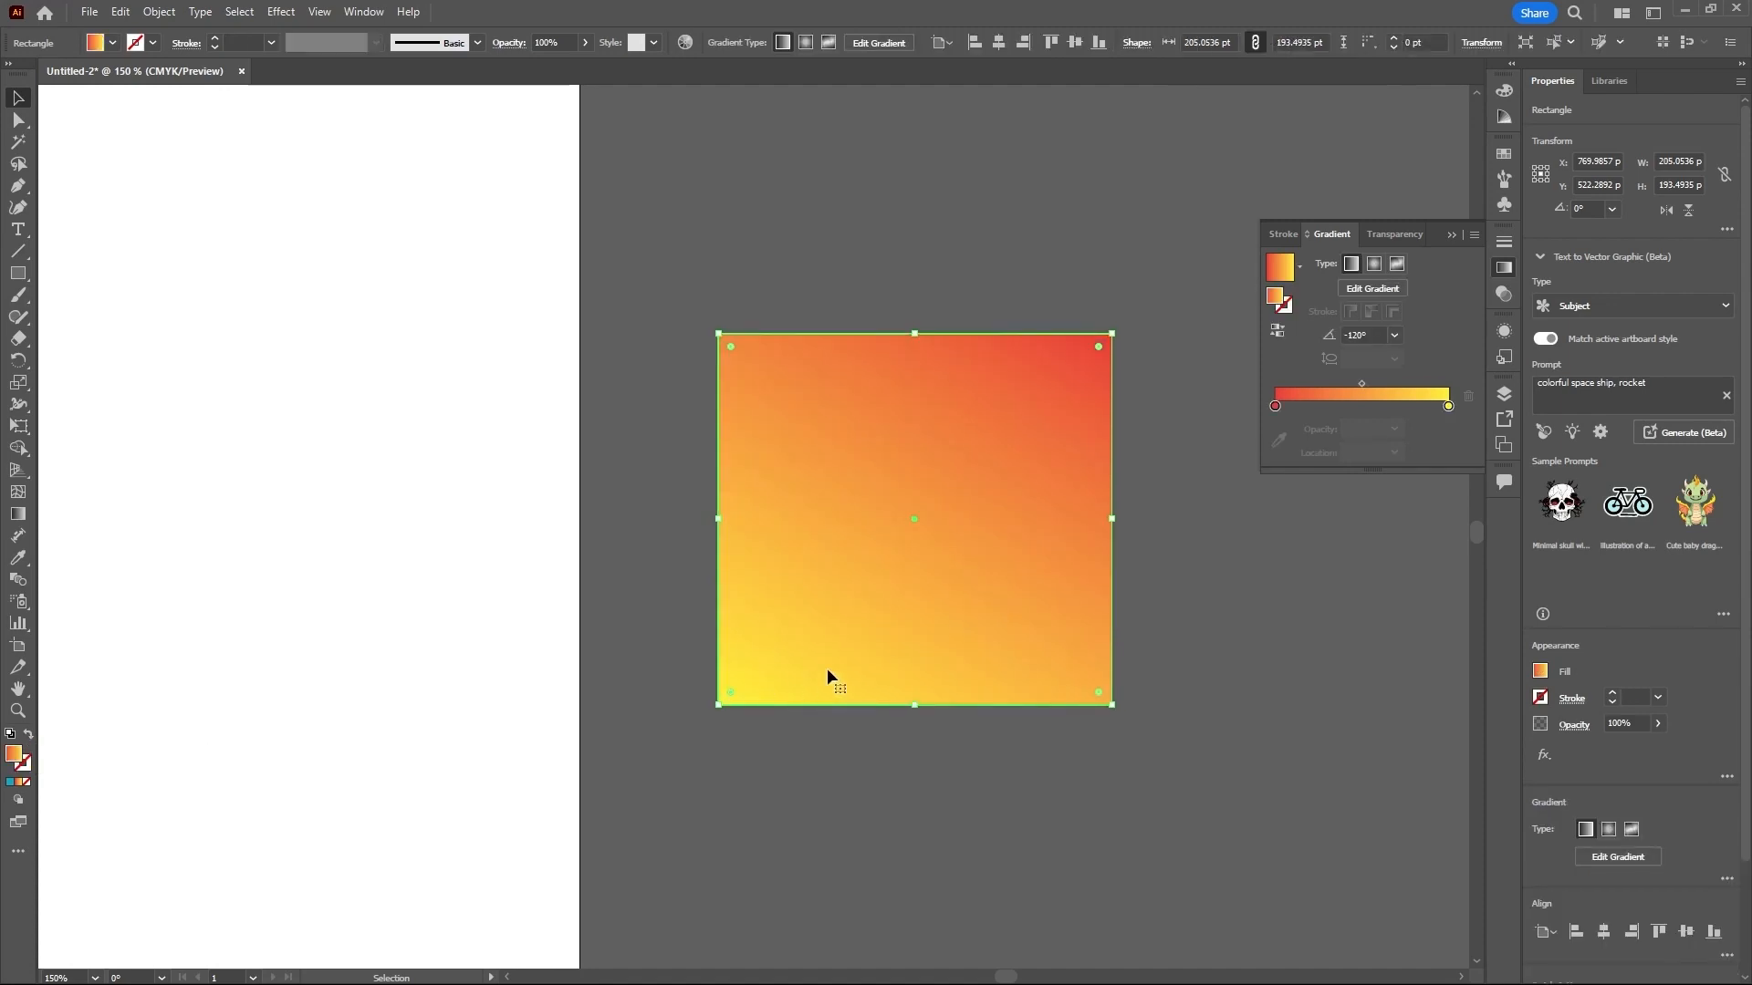
# - Move the gradient rectangle from the pasteboard onto the middle of the artboard
pyautogui.scroll(-1, 1257, 573)
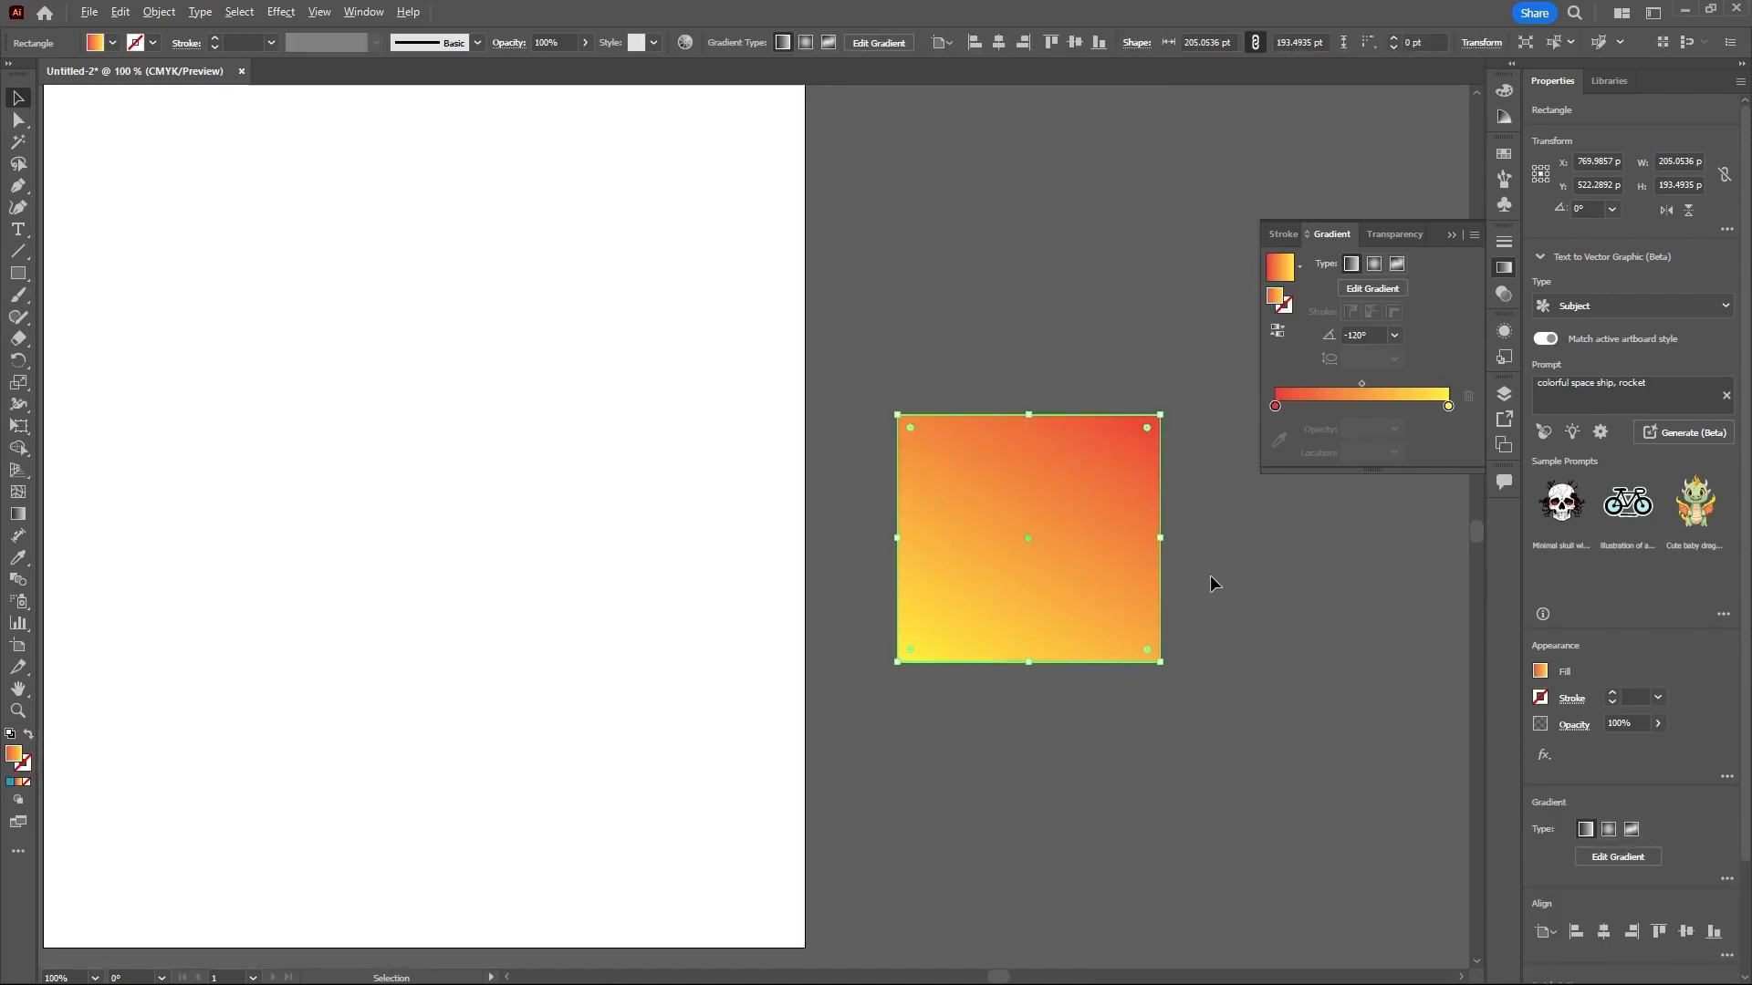
pyautogui.scroll(-2, 1210, 575)
pyautogui.moveTo(1151, 553); pyautogui.dragTo(874, 454)
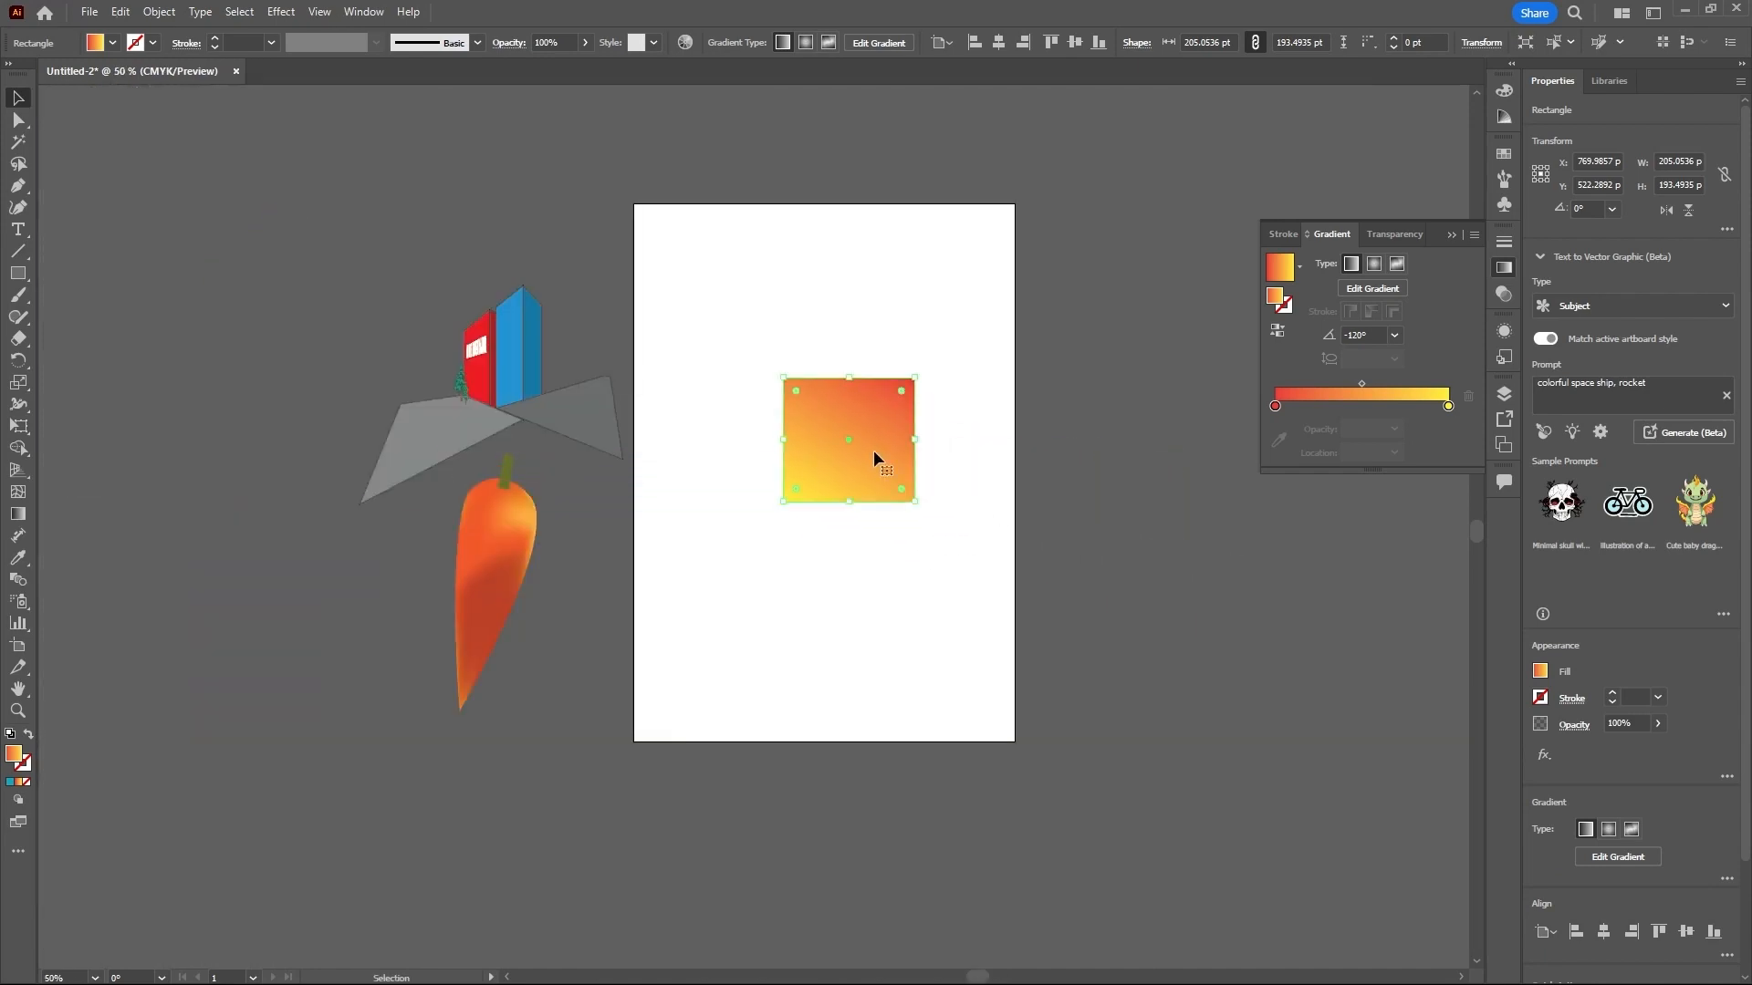
# - Try adjusting the linear gradient with the Gradient tool, rotating it to about -47° and moving its midpoint close to the red stop
pyautogui.scroll(1, 839, 462)
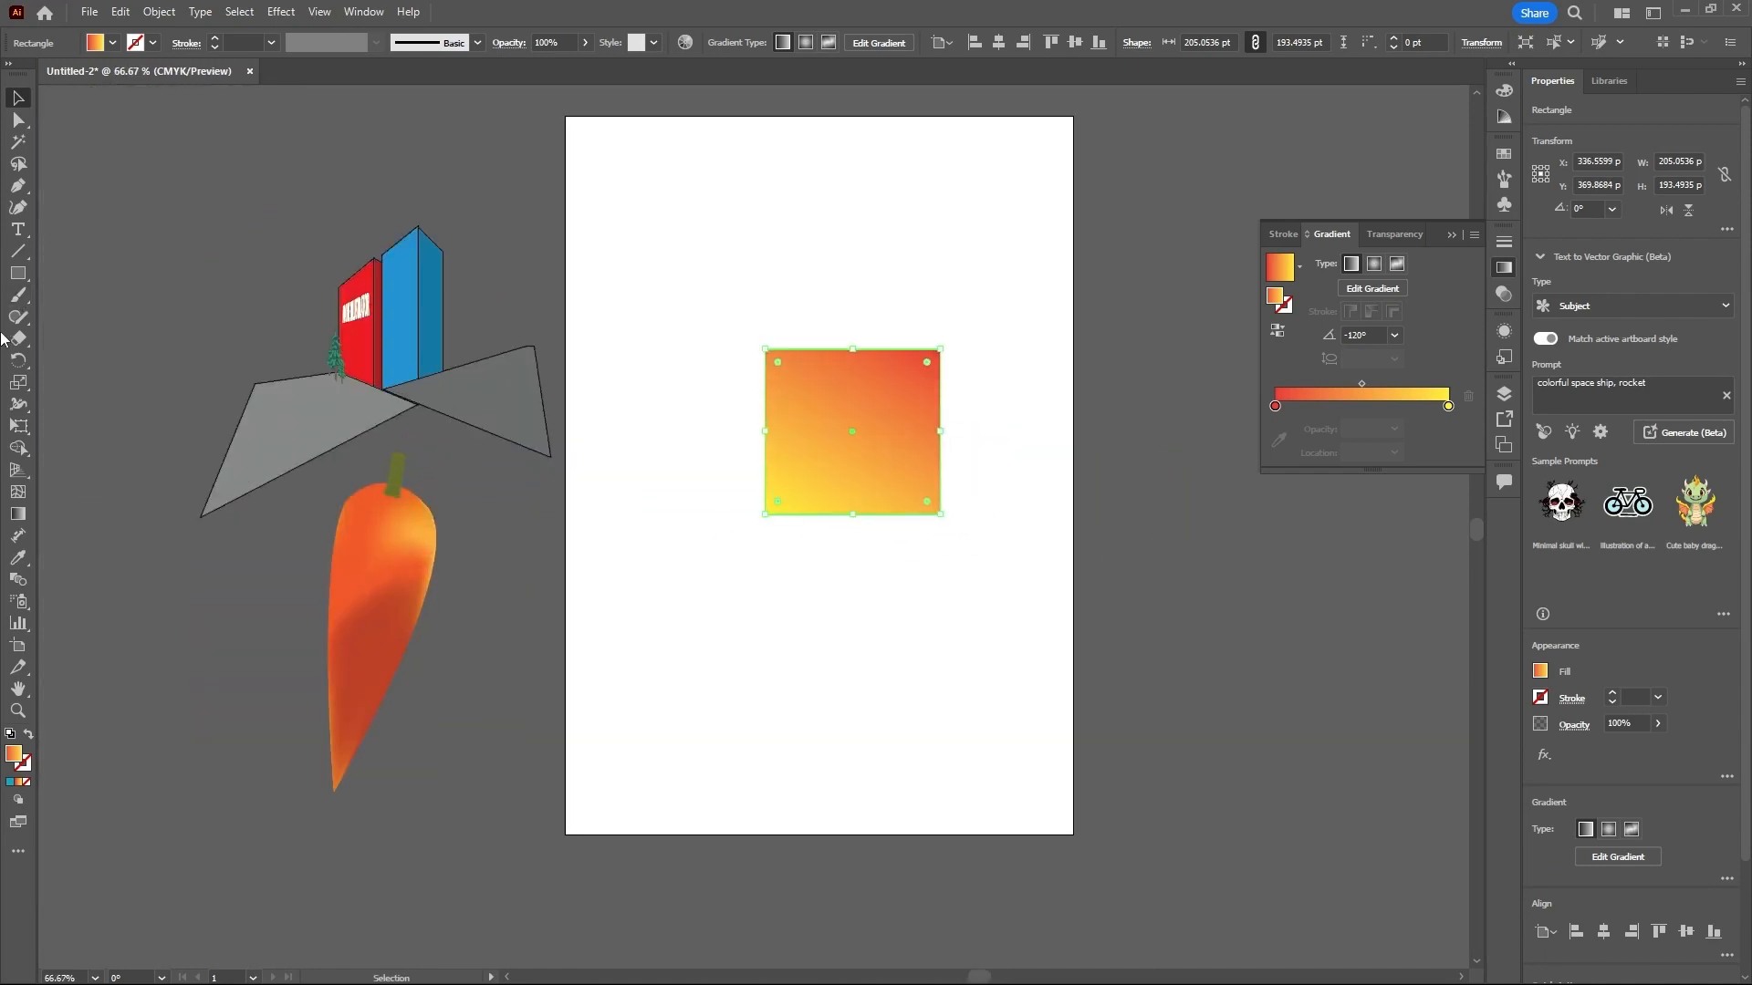
pyautogui.click(18, 516)
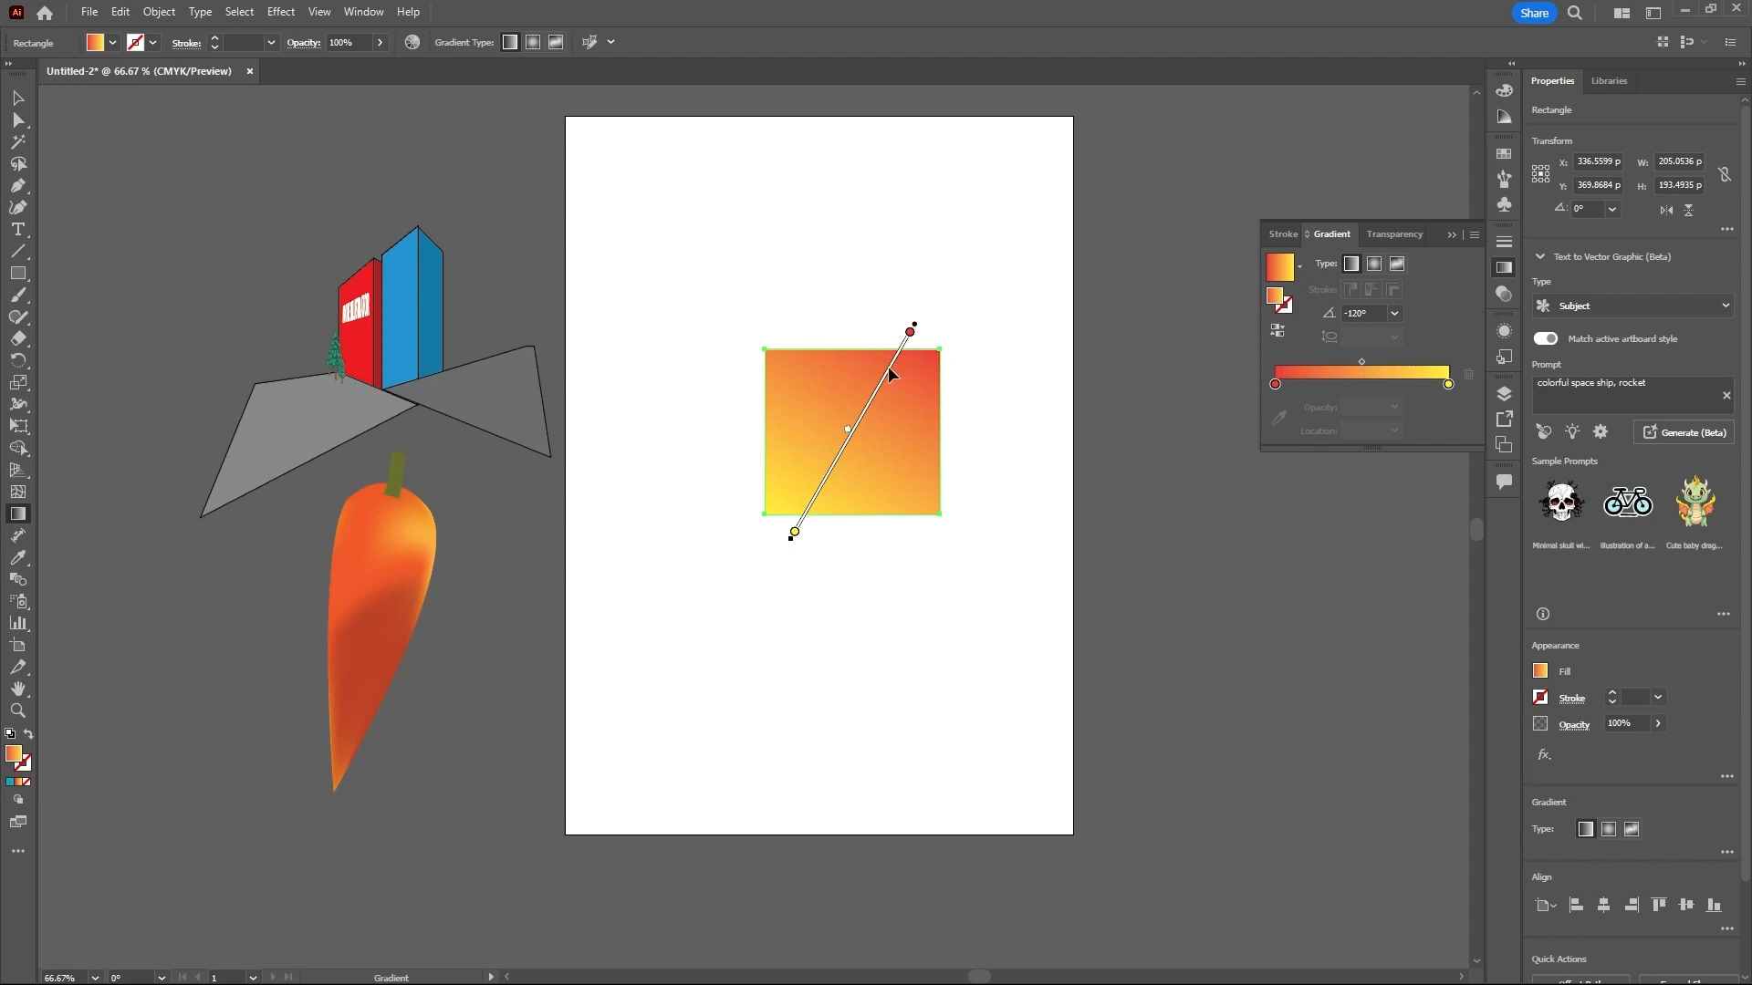
pyautogui.moveTo(892, 372)
pyautogui.mouseDown()
pyautogui.moveTo(821, 506)
pyautogui.moveTo(778, 406)
pyautogui.mouseUp()
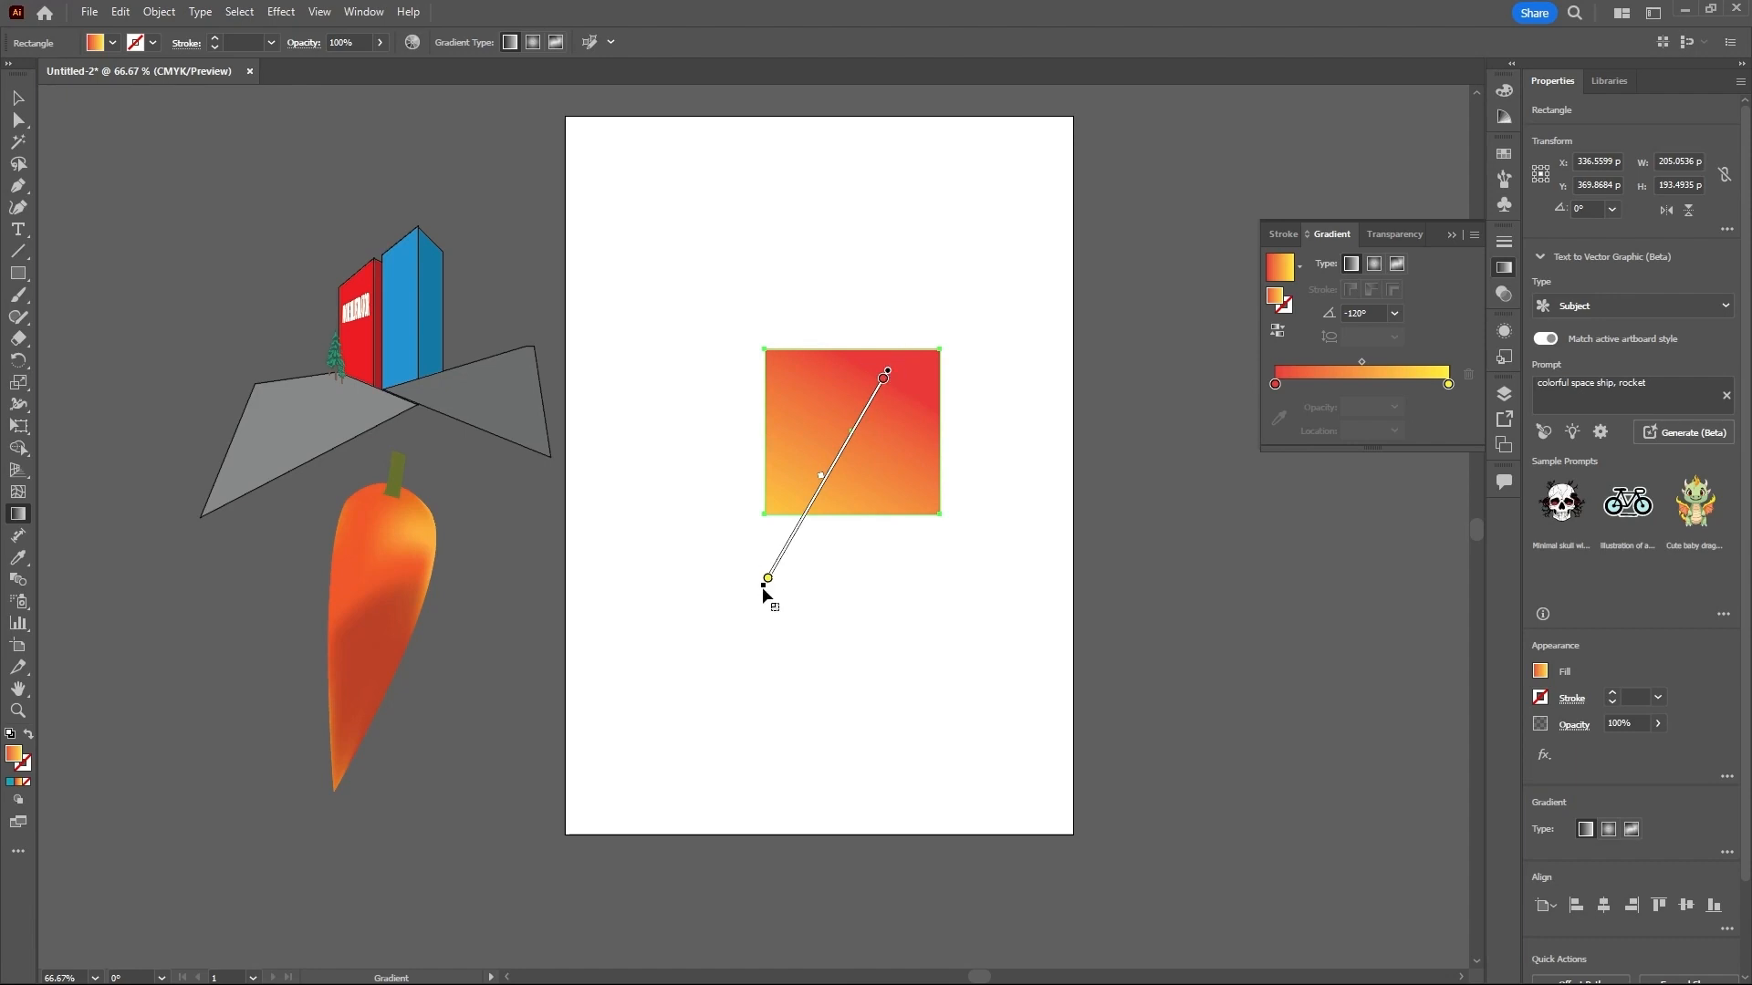
pyautogui.moveTo(762, 593)
pyautogui.mouseDown()
pyautogui.moveTo(1004, 649)
pyautogui.moveTo(1086, 598)
pyautogui.moveTo(1028, 637)
pyautogui.moveTo(944, 541)
pyautogui.moveTo(1013, 639)
pyautogui.moveTo(867, 573)
pyautogui.moveTo(969, 702)
pyautogui.moveTo(945, 576)
pyautogui.moveTo(847, 590)
pyautogui.moveTo(944, 650)
pyautogui.moveTo(820, 493)
pyautogui.moveTo(936, 633)
pyautogui.moveTo(915, 599)
pyautogui.mouseUp()
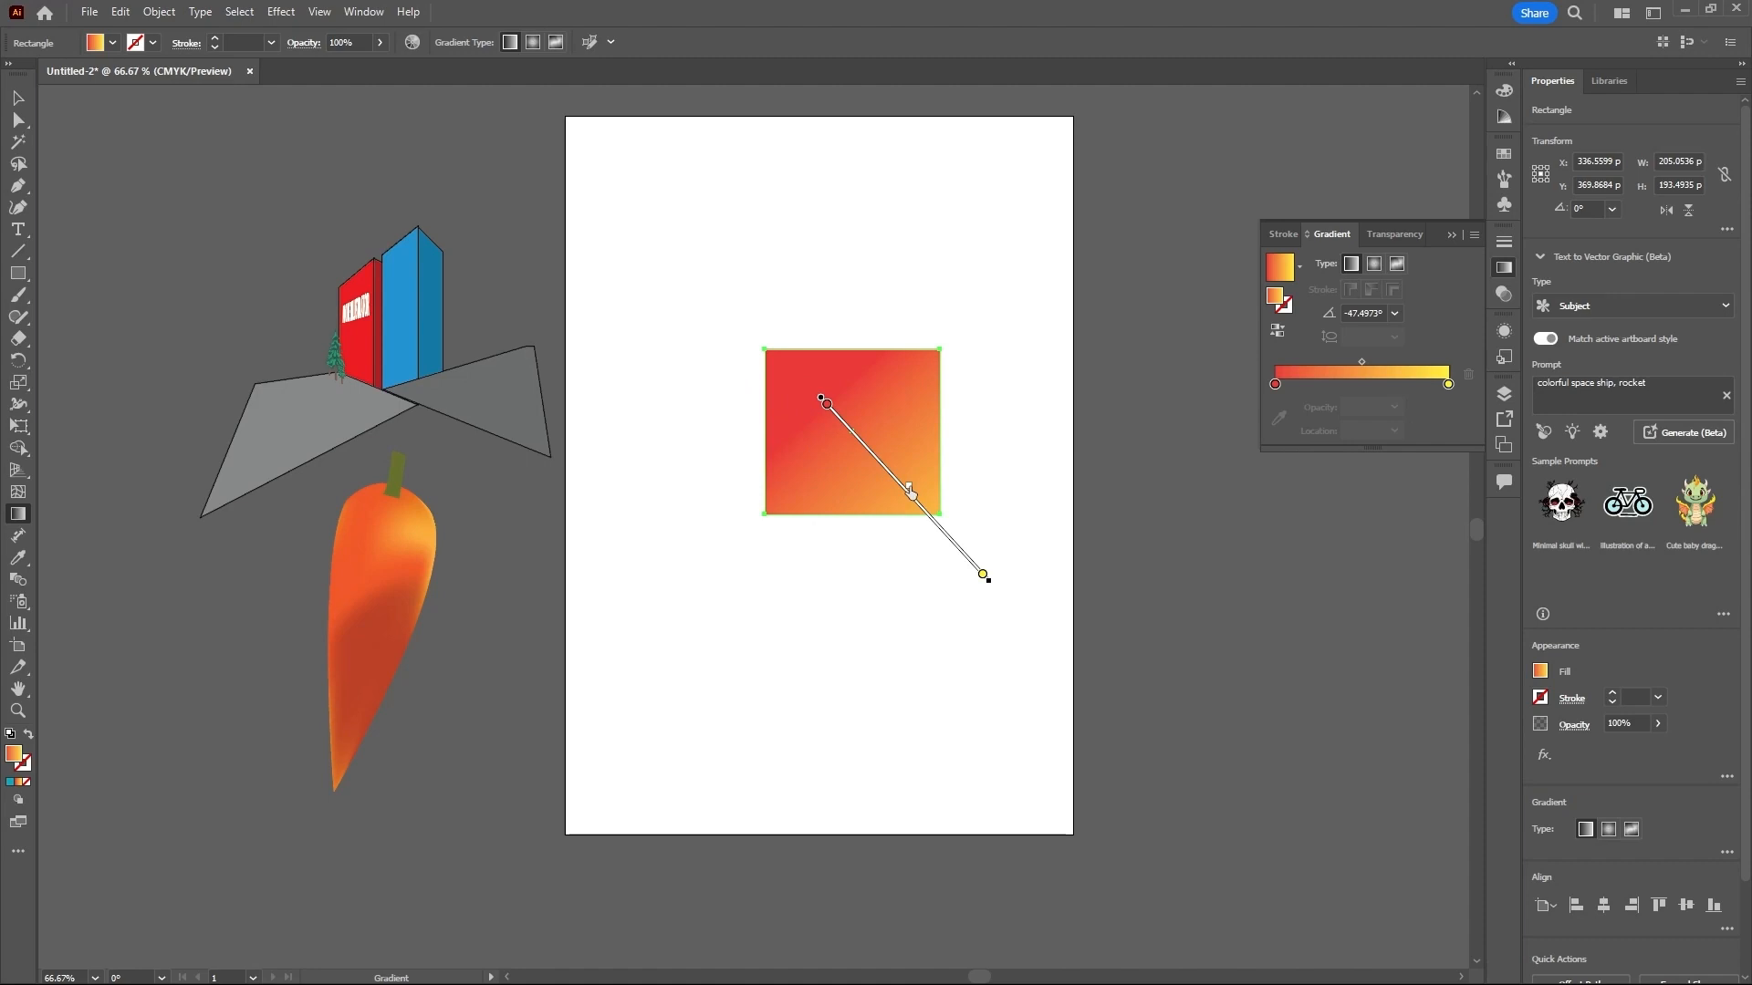
pyautogui.moveTo(910, 493)
pyautogui.mouseDown()
pyautogui.moveTo(949, 539)
pyautogui.moveTo(824, 401)
pyautogui.mouseUp()
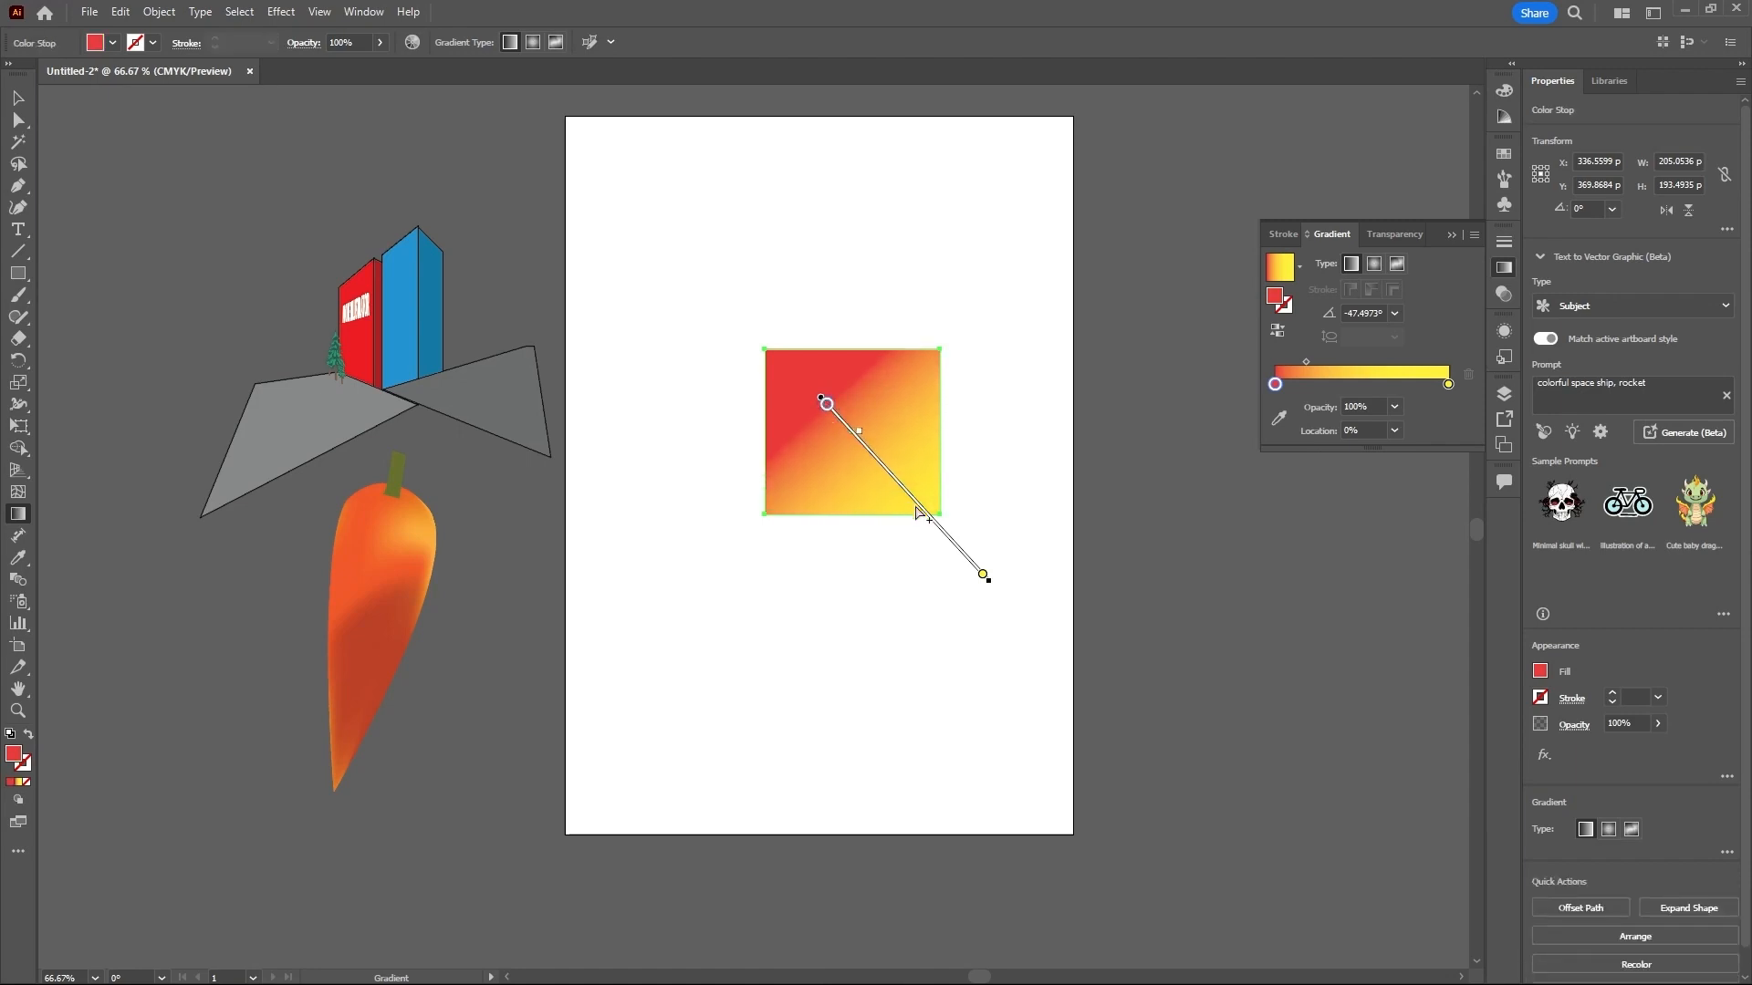
pyautogui.moveTo(945, 534)
pyautogui.mouseDown()
pyautogui.moveTo(921, 440)
pyautogui.moveTo(1015, 511)
pyautogui.moveTo(1000, 448)
pyautogui.mouseUp()
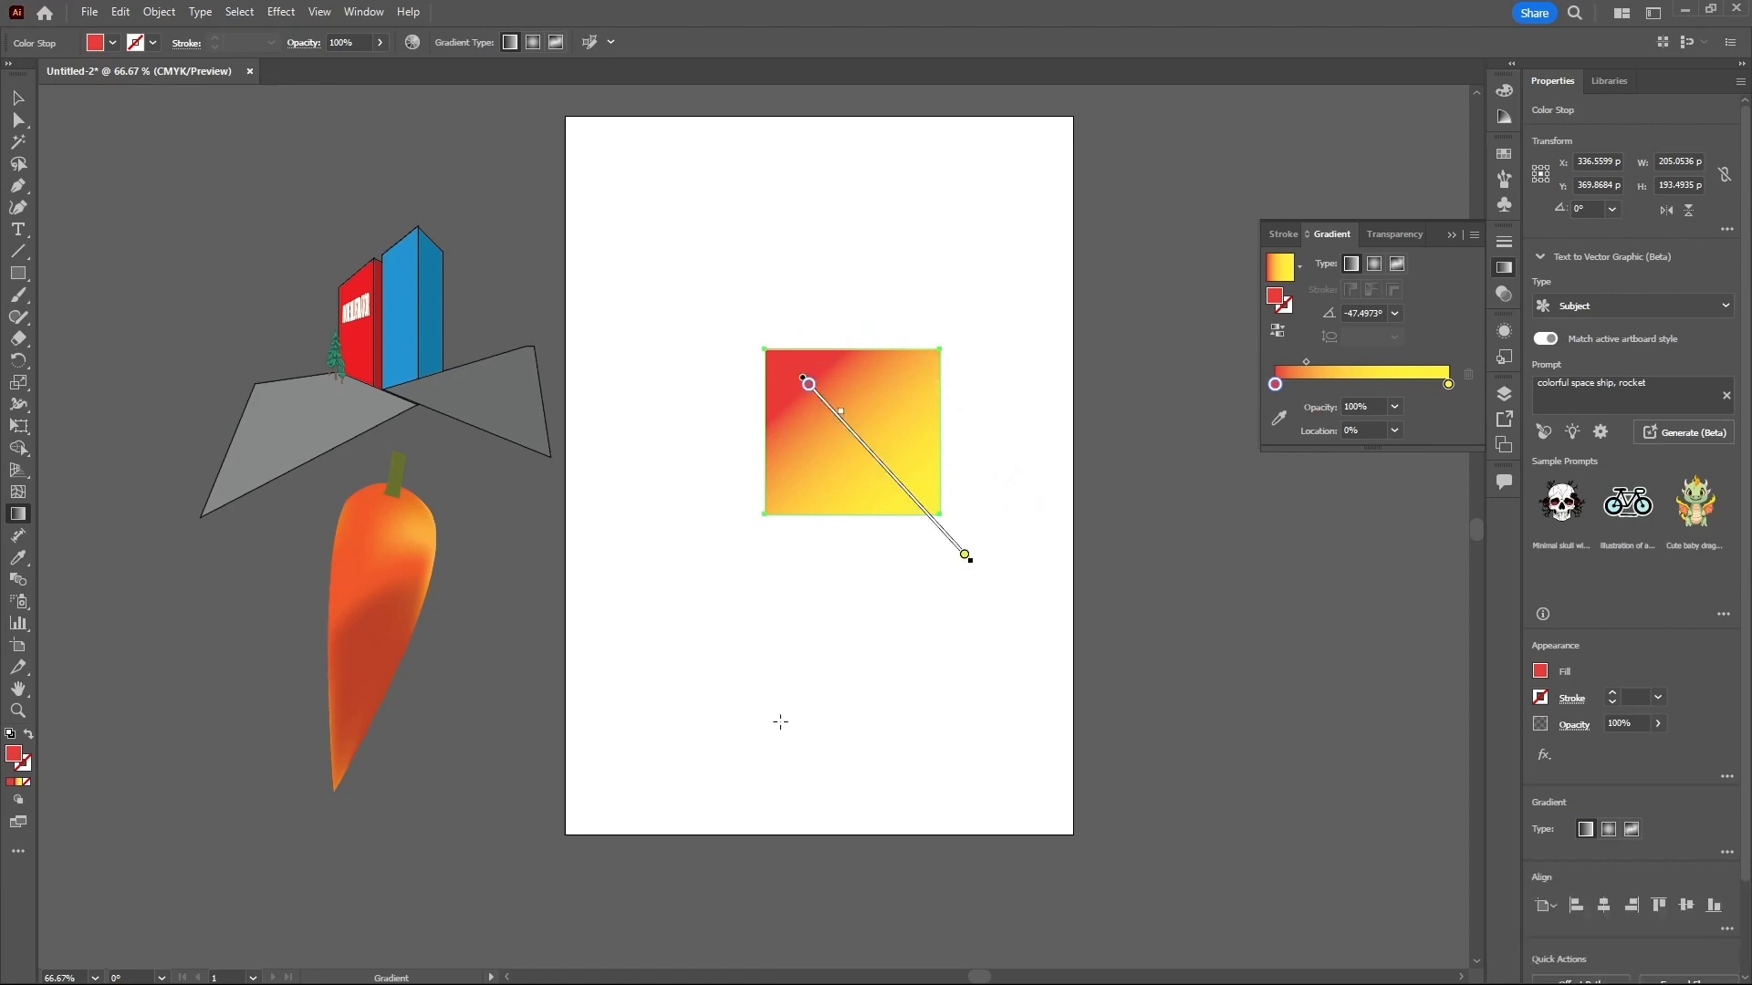
# - Try a radial gradient on the rectangle with its midpoint at about 54%, its circle enlarged and its angle rotated to about -86°
pyautogui.click(1375, 265)
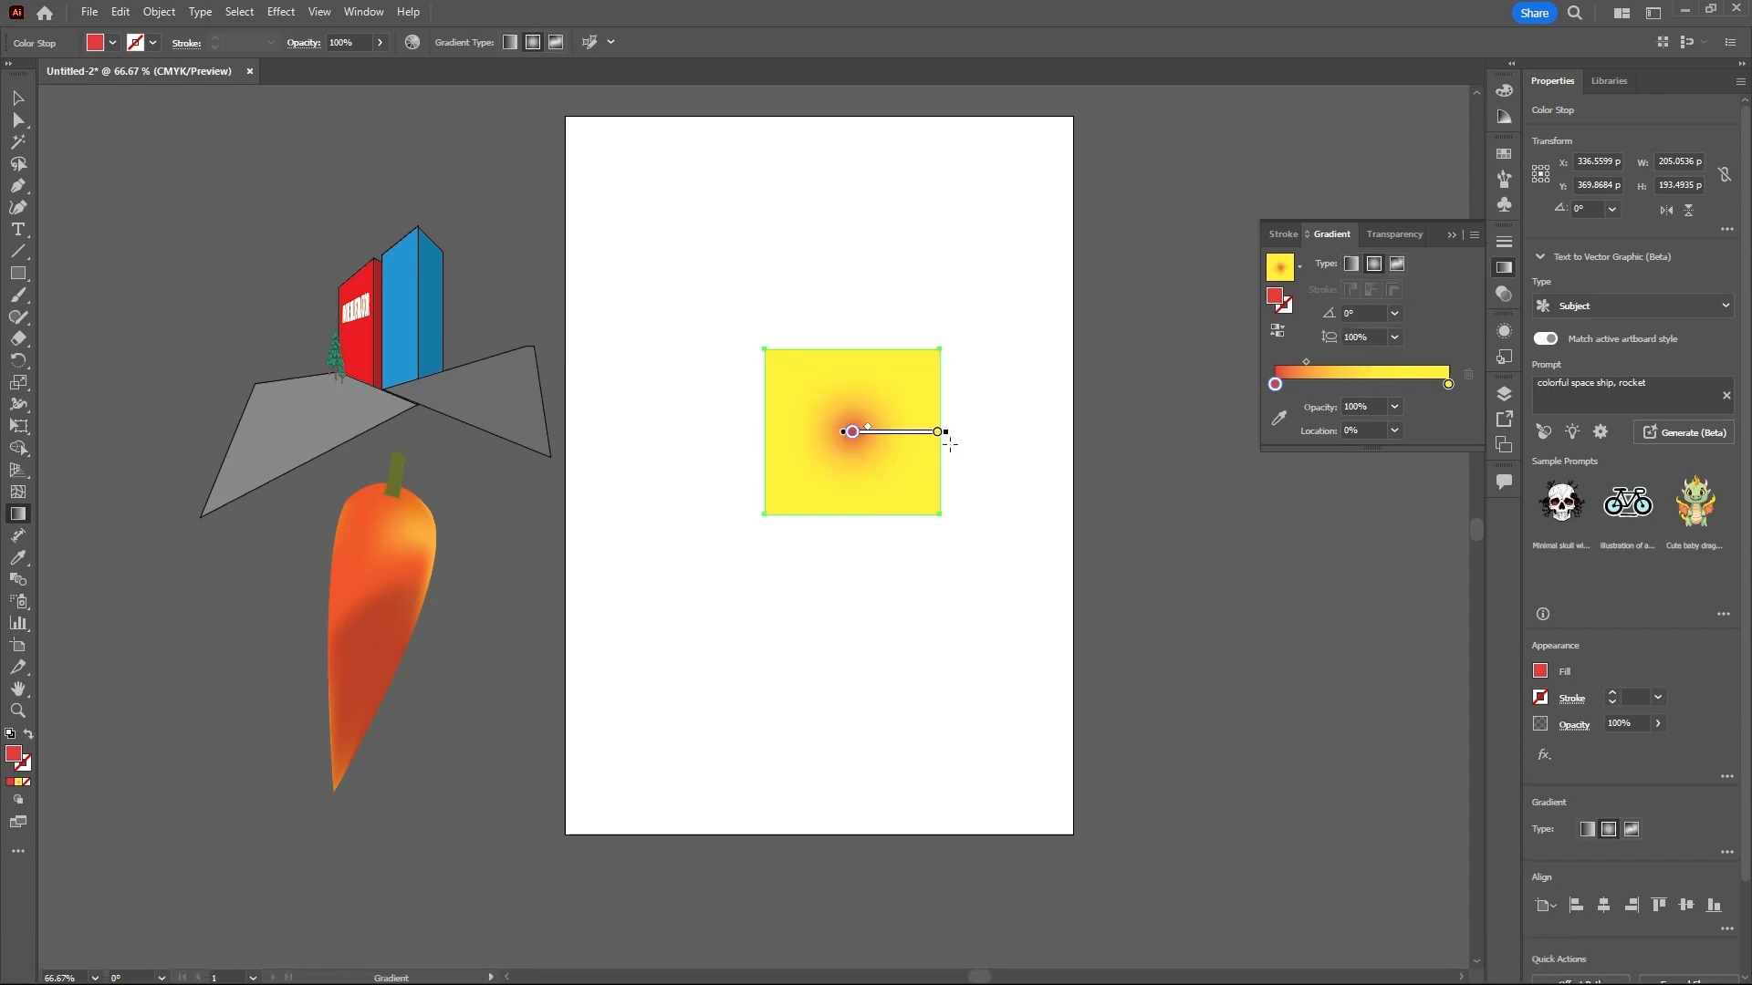
pyautogui.moveTo(1305, 363); pyautogui.dragTo(1370, 363)
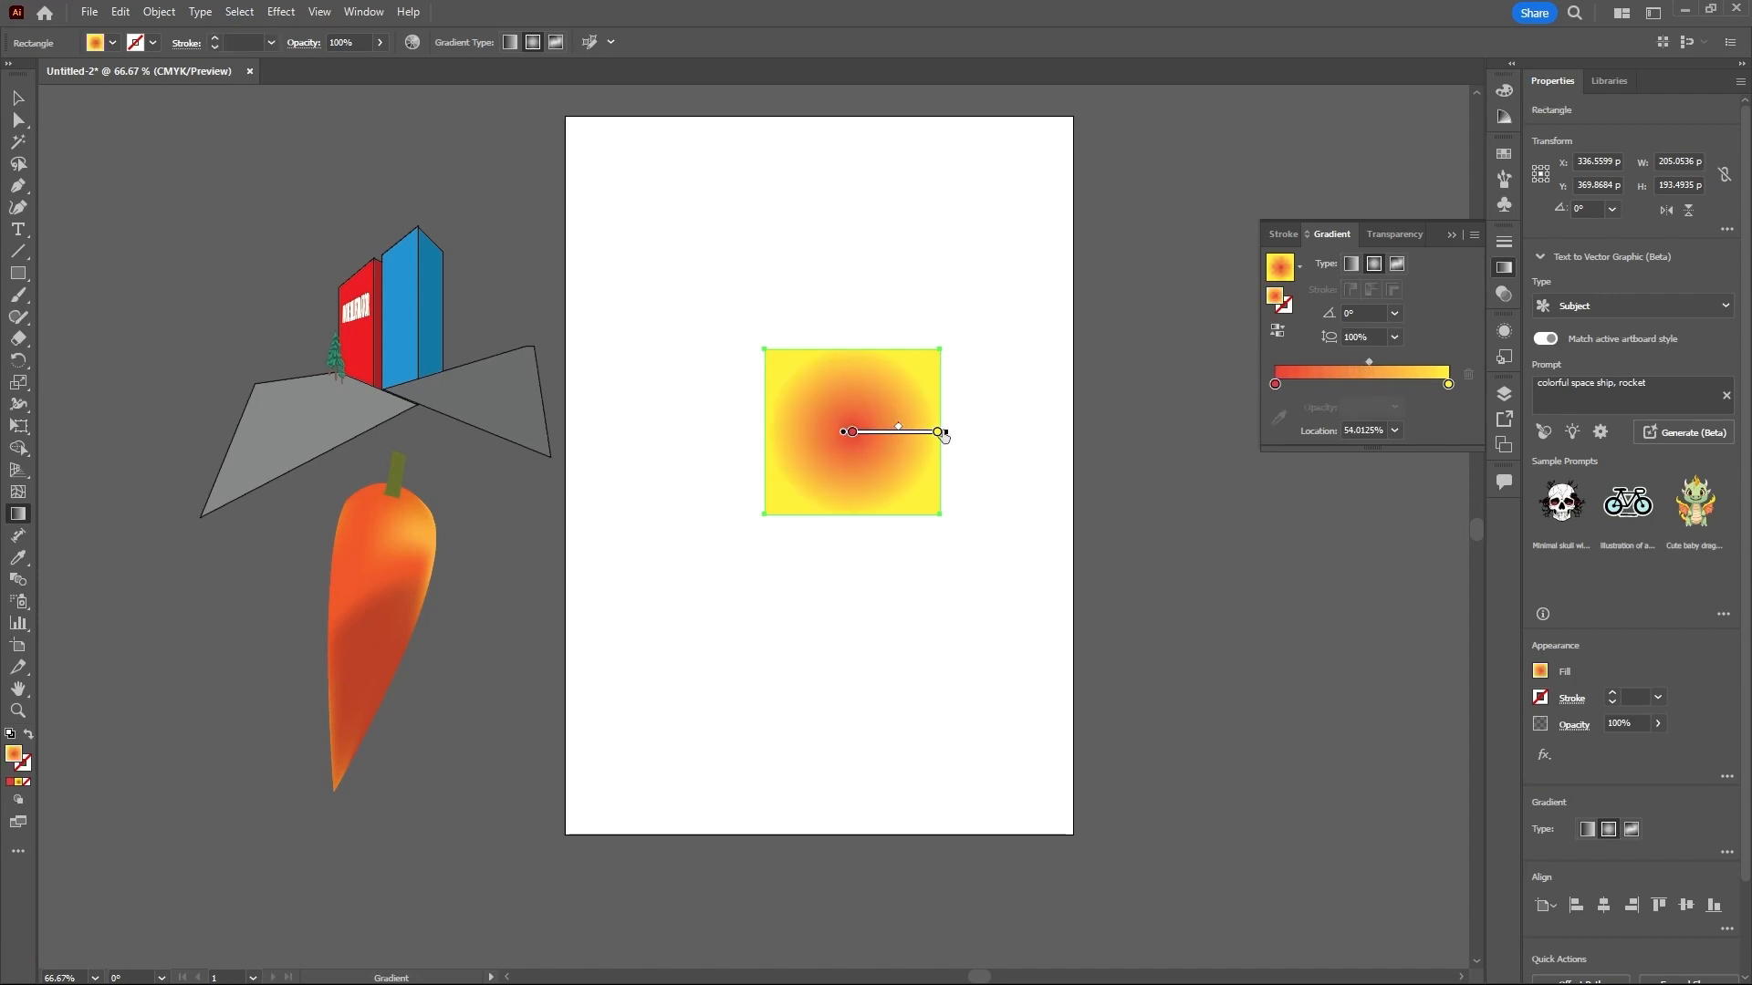
pyautogui.moveTo(946, 437)
pyautogui.mouseDown()
pyautogui.moveTo(1013, 436)
pyautogui.moveTo(908, 432)
pyautogui.moveTo(994, 442)
pyautogui.moveTo(943, 418)
pyautogui.moveTo(972, 376)
pyautogui.moveTo(993, 469)
pyautogui.moveTo(909, 506)
pyautogui.moveTo(879, 398)
pyautogui.moveTo(949, 425)
pyautogui.moveTo(932, 472)
pyautogui.moveTo(979, 409)
pyautogui.moveTo(943, 420)
pyautogui.moveTo(950, 438)
pyautogui.mouseUp()
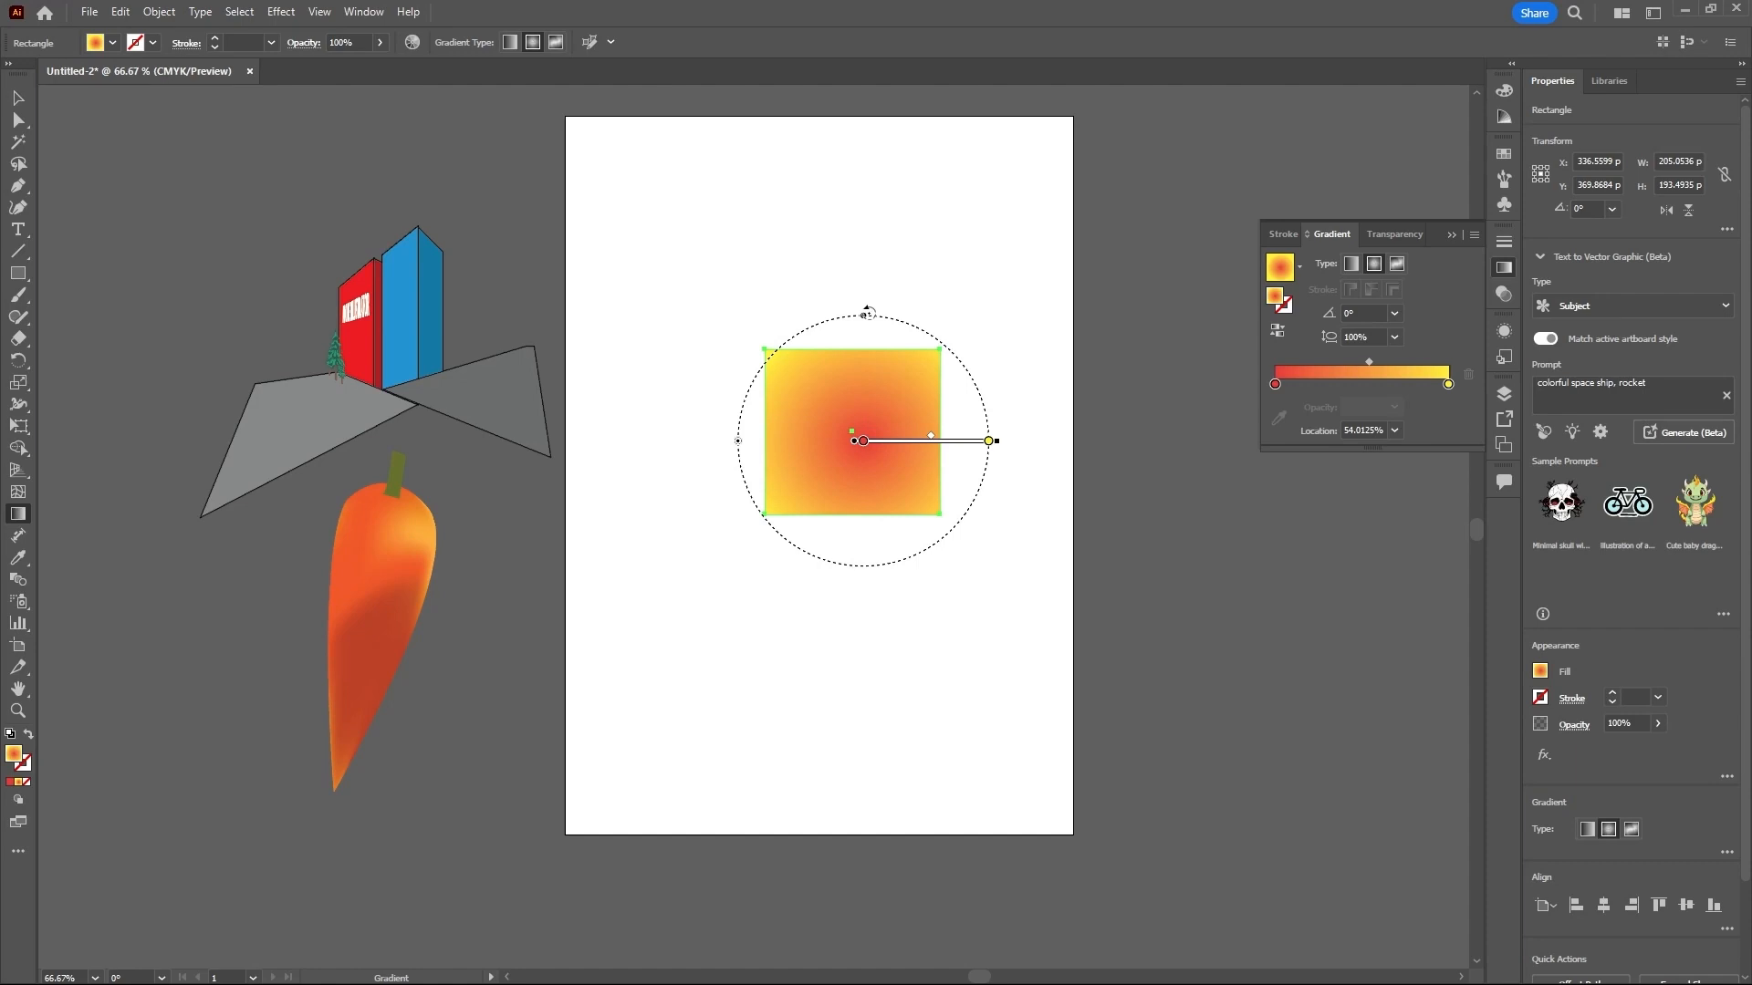
pyautogui.moveTo(868, 312)
pyautogui.mouseDown()
pyautogui.moveTo(864, 293)
pyautogui.moveTo(907, 286)
pyautogui.moveTo(1009, 375)
pyautogui.moveTo(951, 568)
pyautogui.moveTo(993, 371)
pyautogui.moveTo(837, 313)
pyautogui.moveTo(942, 539)
pyautogui.moveTo(980, 432)
pyautogui.mouseUp()
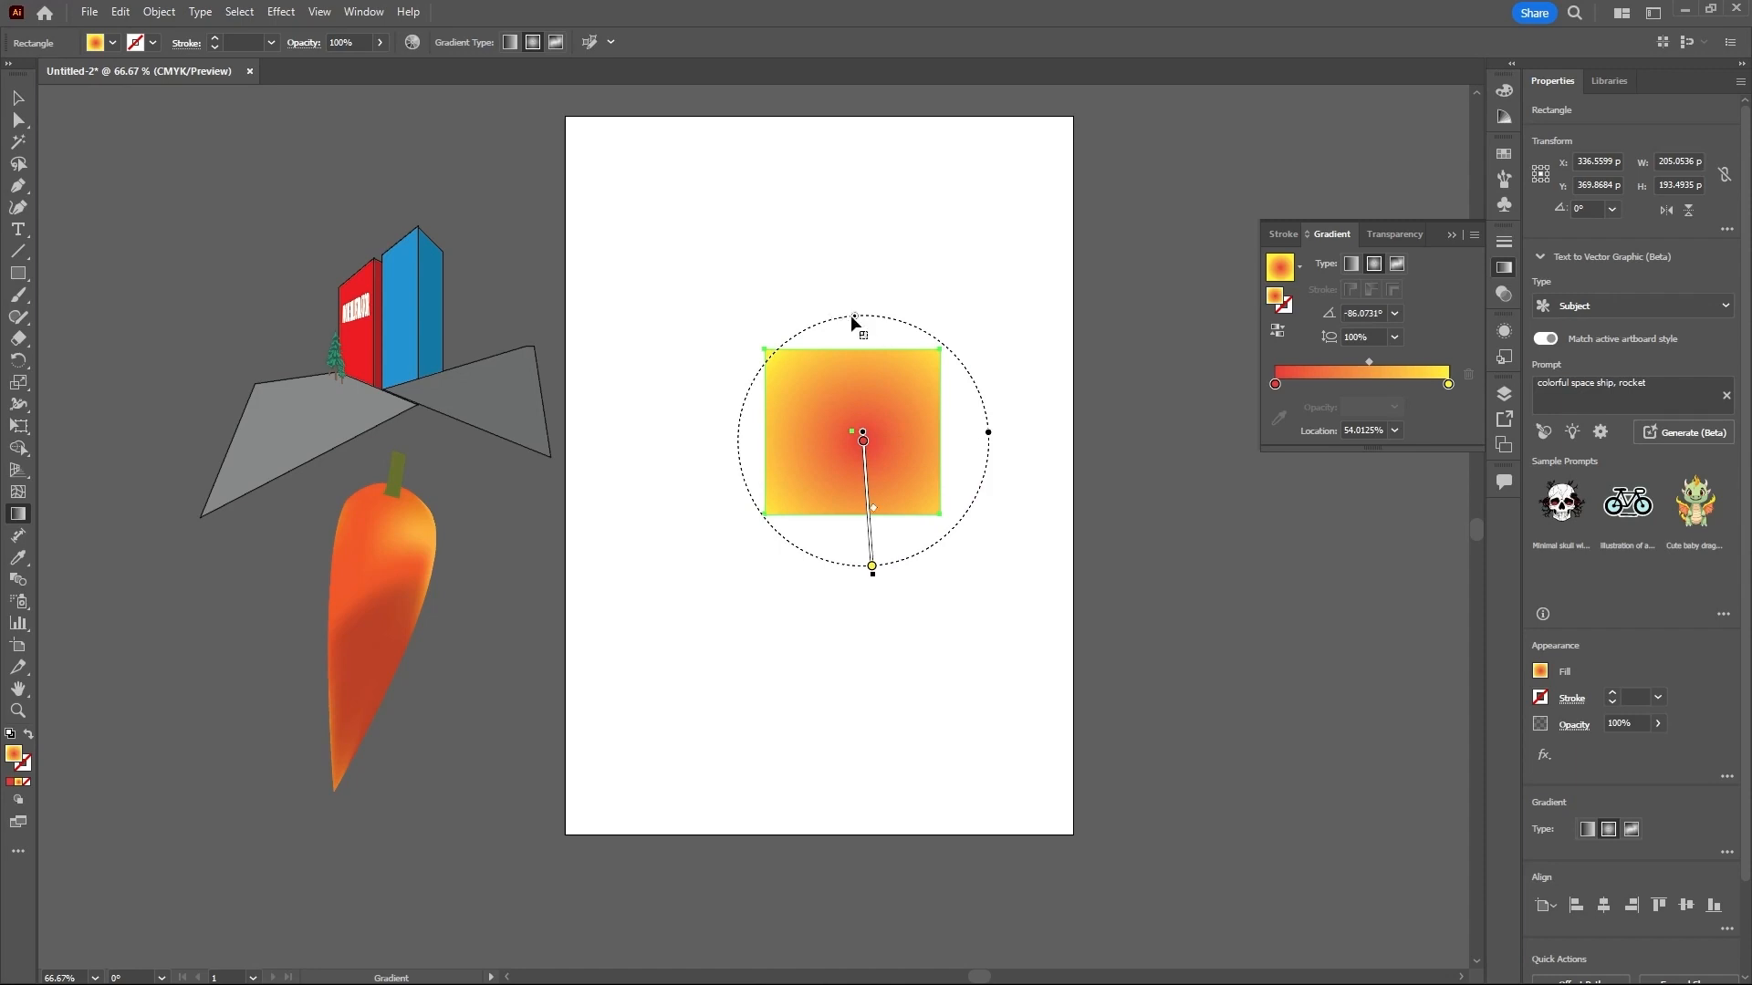
pyautogui.moveTo(856, 316); pyautogui.dragTo(904, 318)
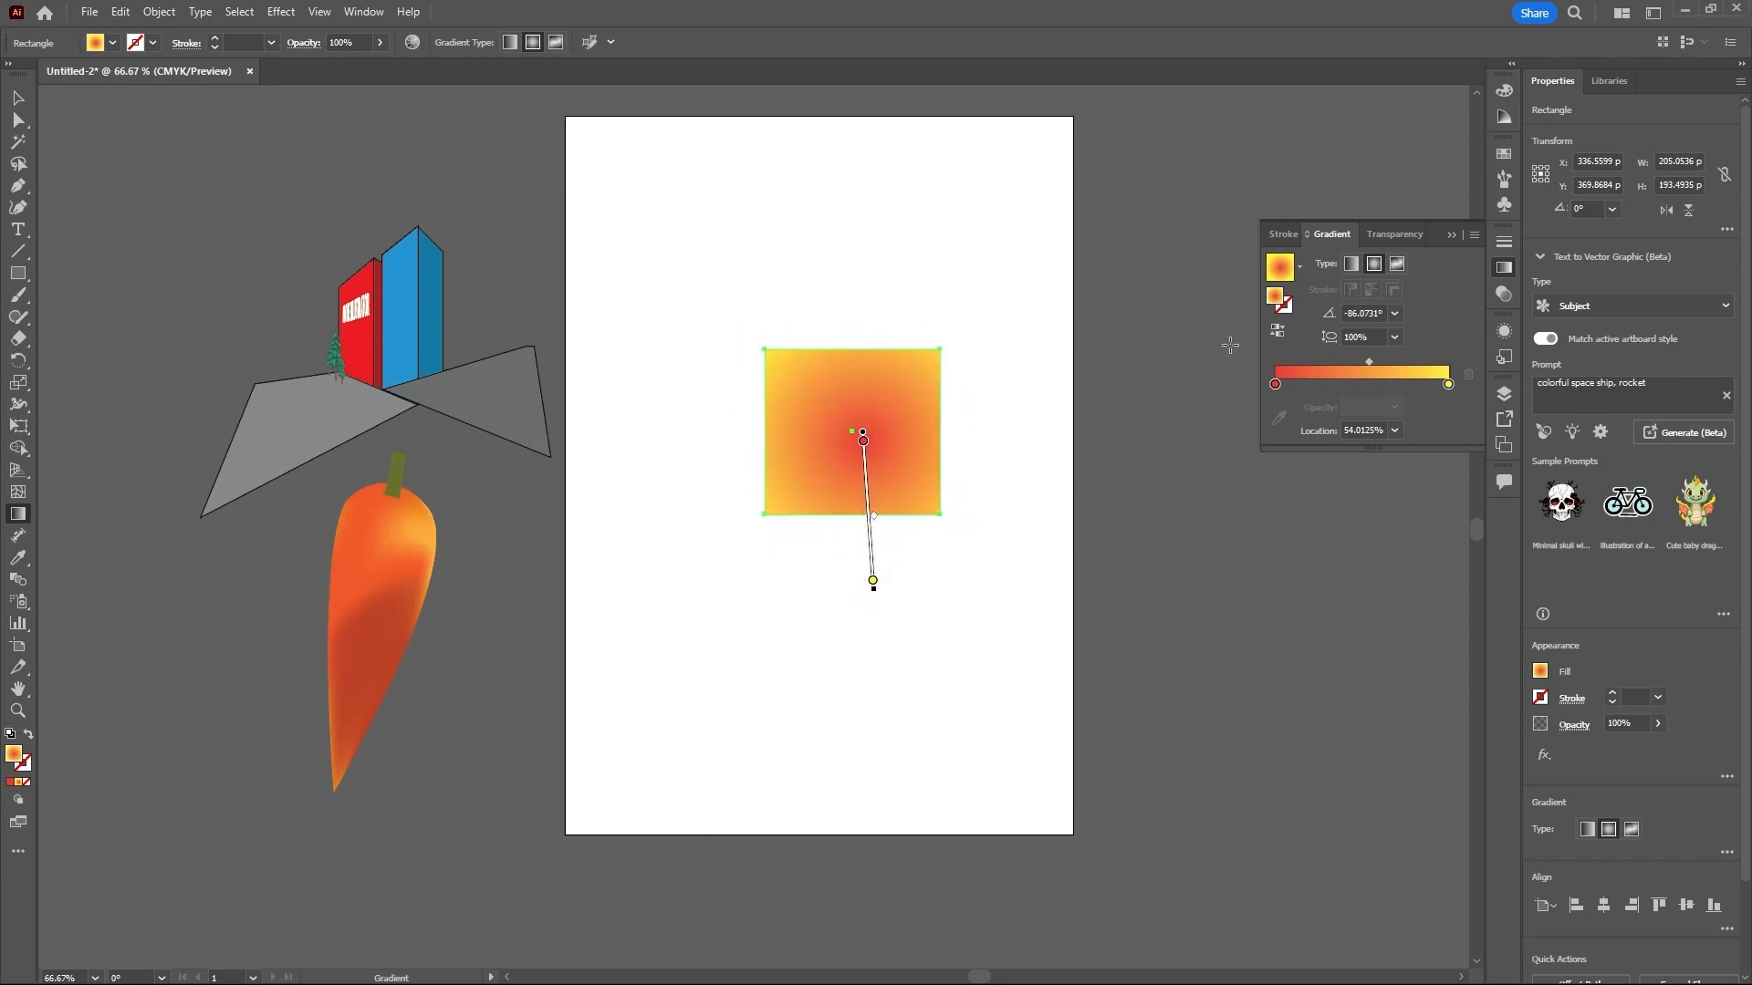
# - Switch the rectangle to a freeform gradient drawn with points, and move its gray and white points closer to the center
pyautogui.click(1398, 264)
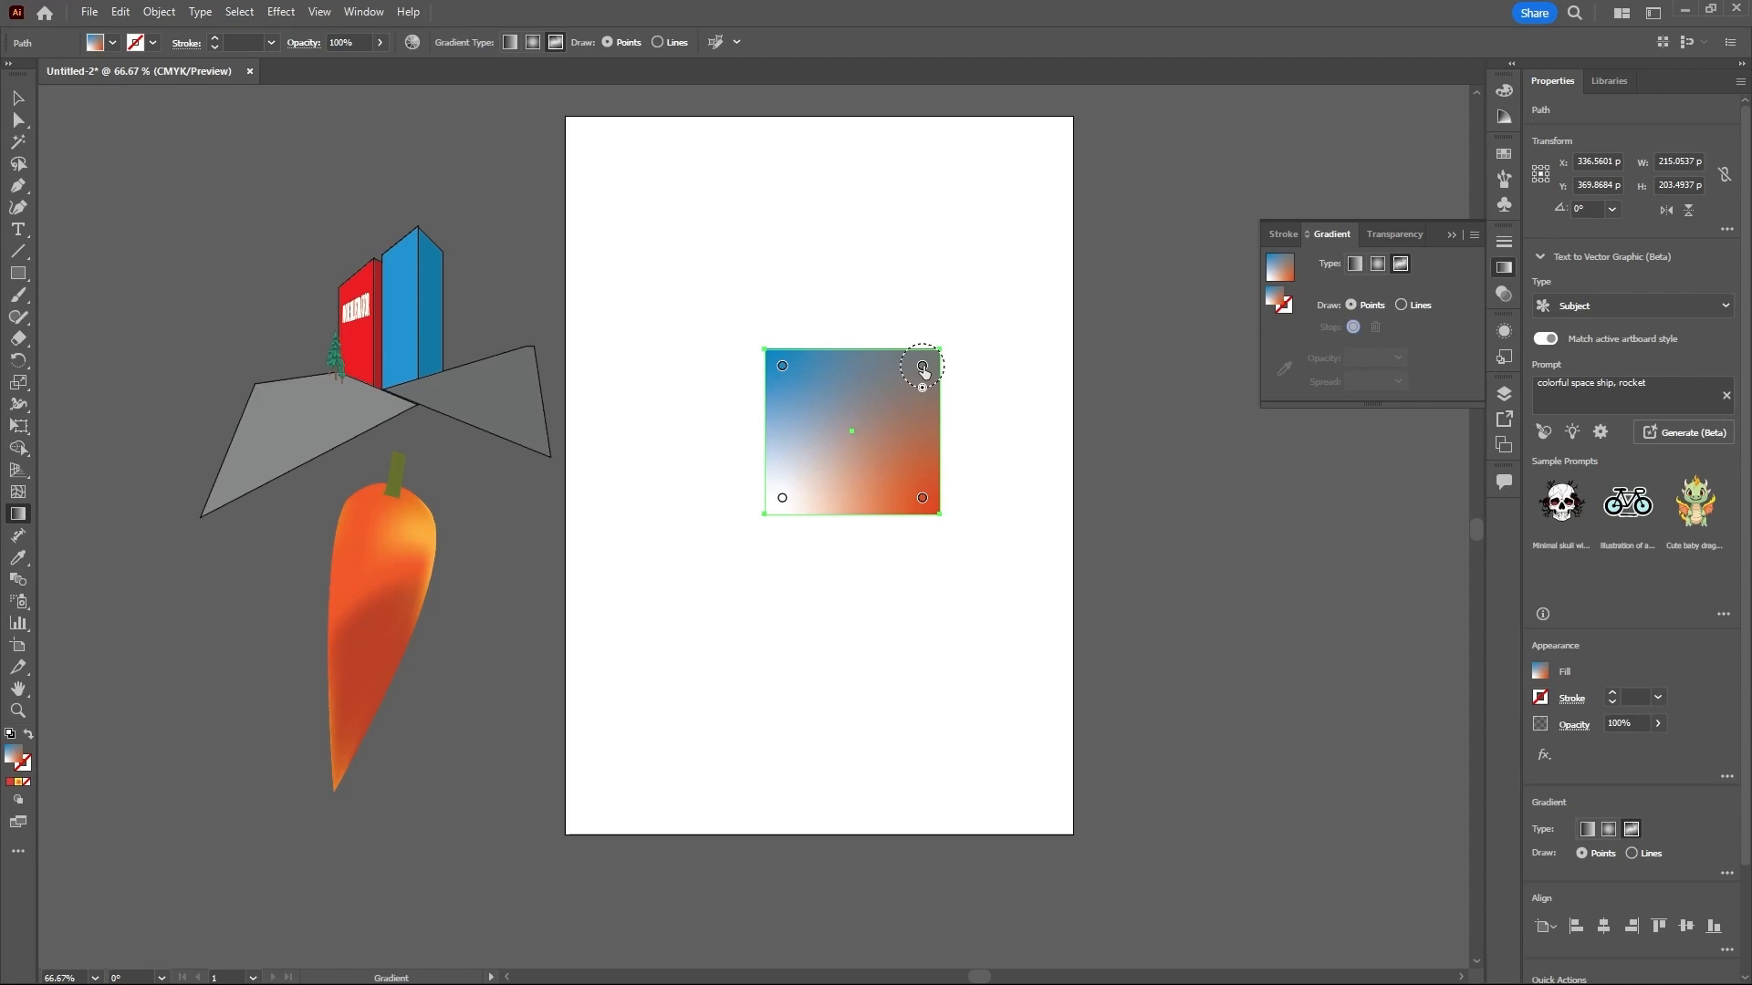
pyautogui.moveTo(923, 370); pyautogui.dragTo(879, 436)
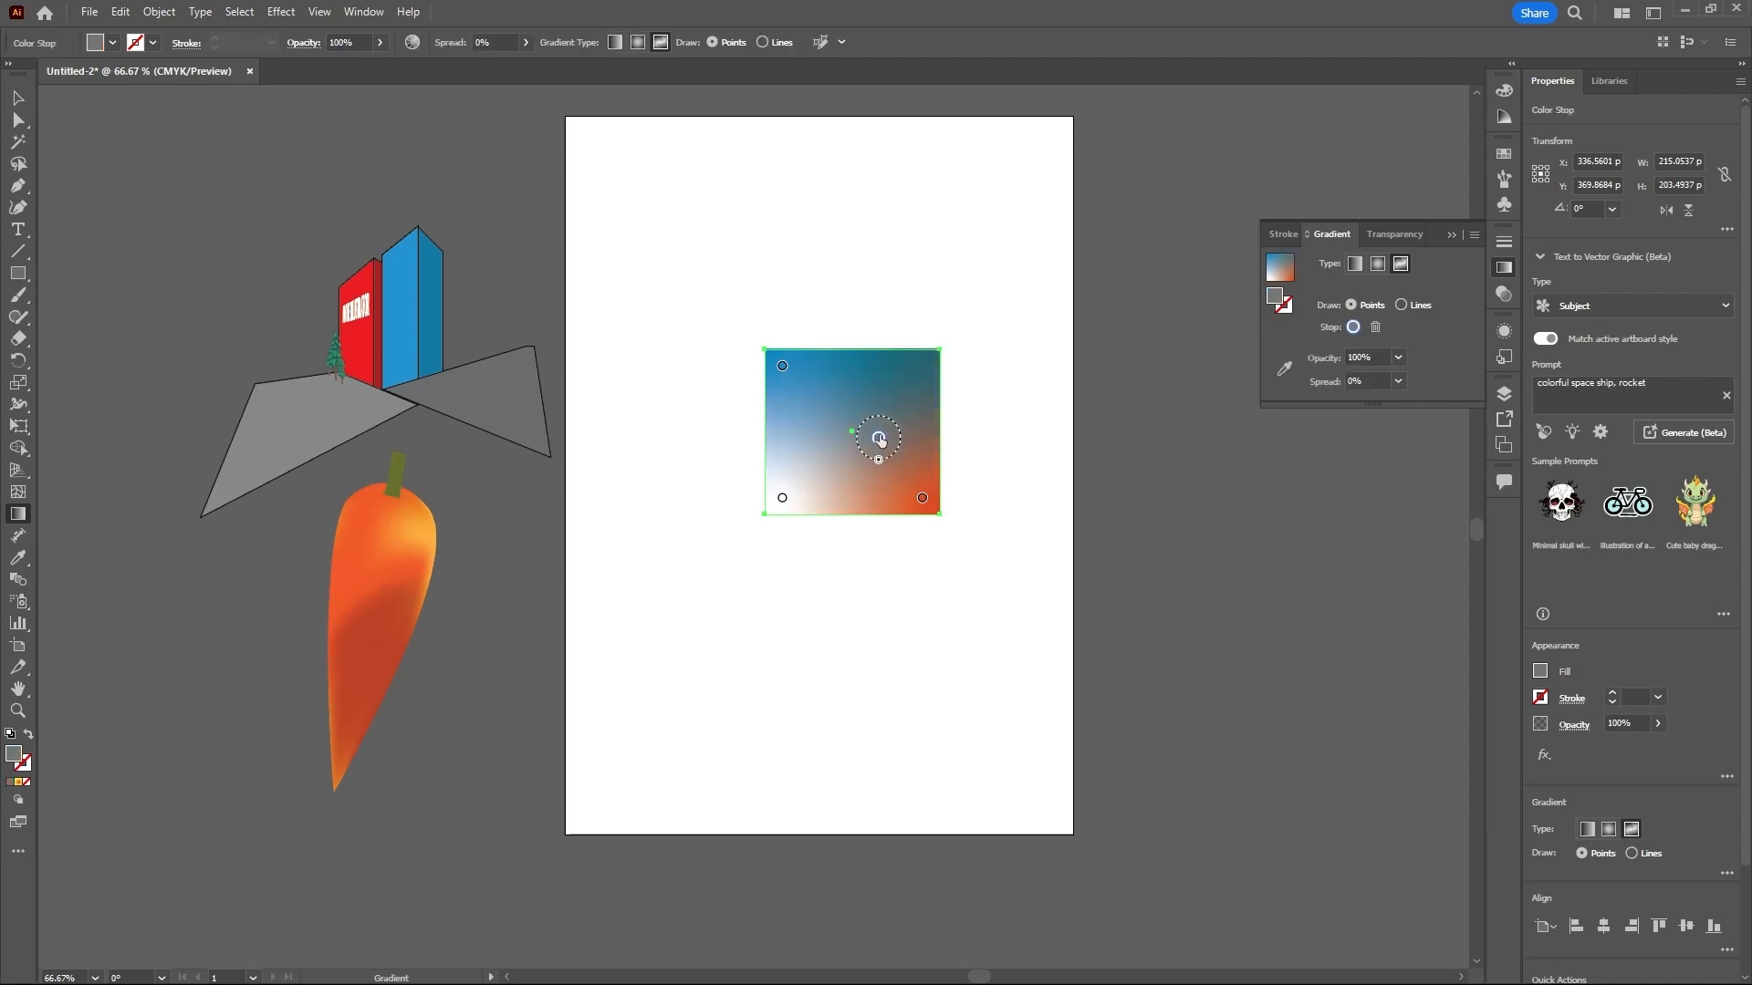
pyautogui.moveTo(783, 499); pyautogui.dragTo(840, 460)
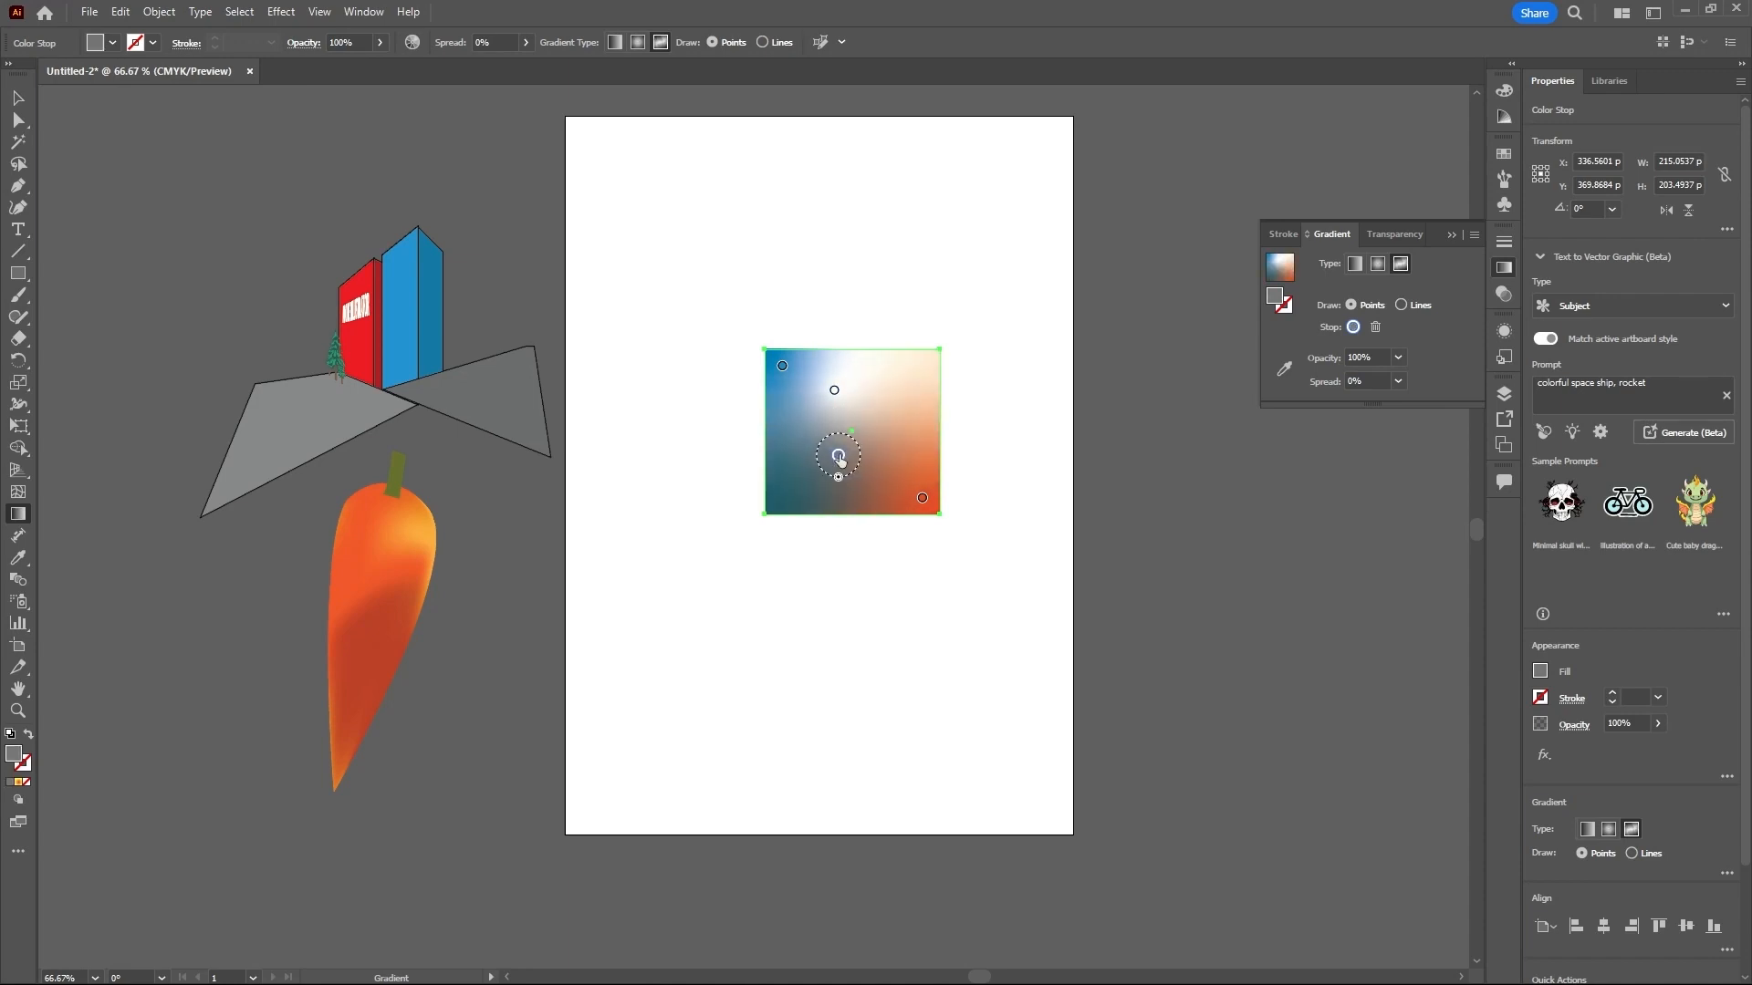
# - Recolor the gray gradient point to red (D41F32) and add a second red point, placing them at the rectangle's right and lower left
pyautogui.doubleClick(839, 457)
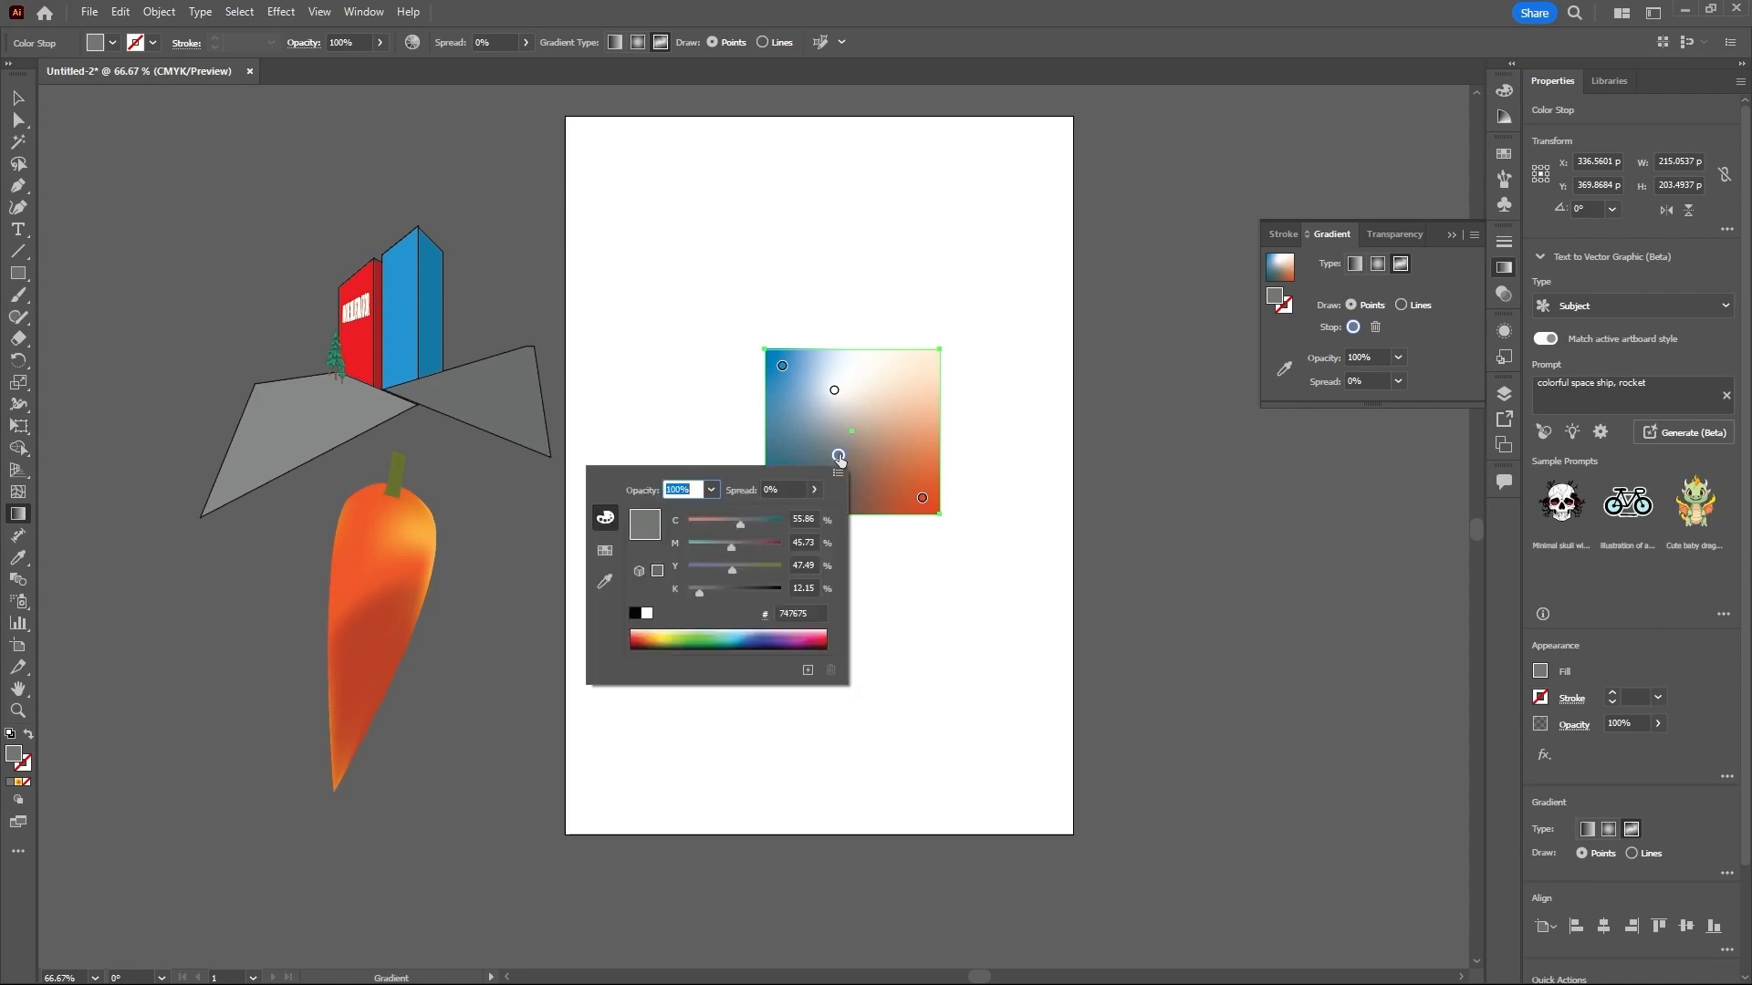
pyautogui.click(816, 637)
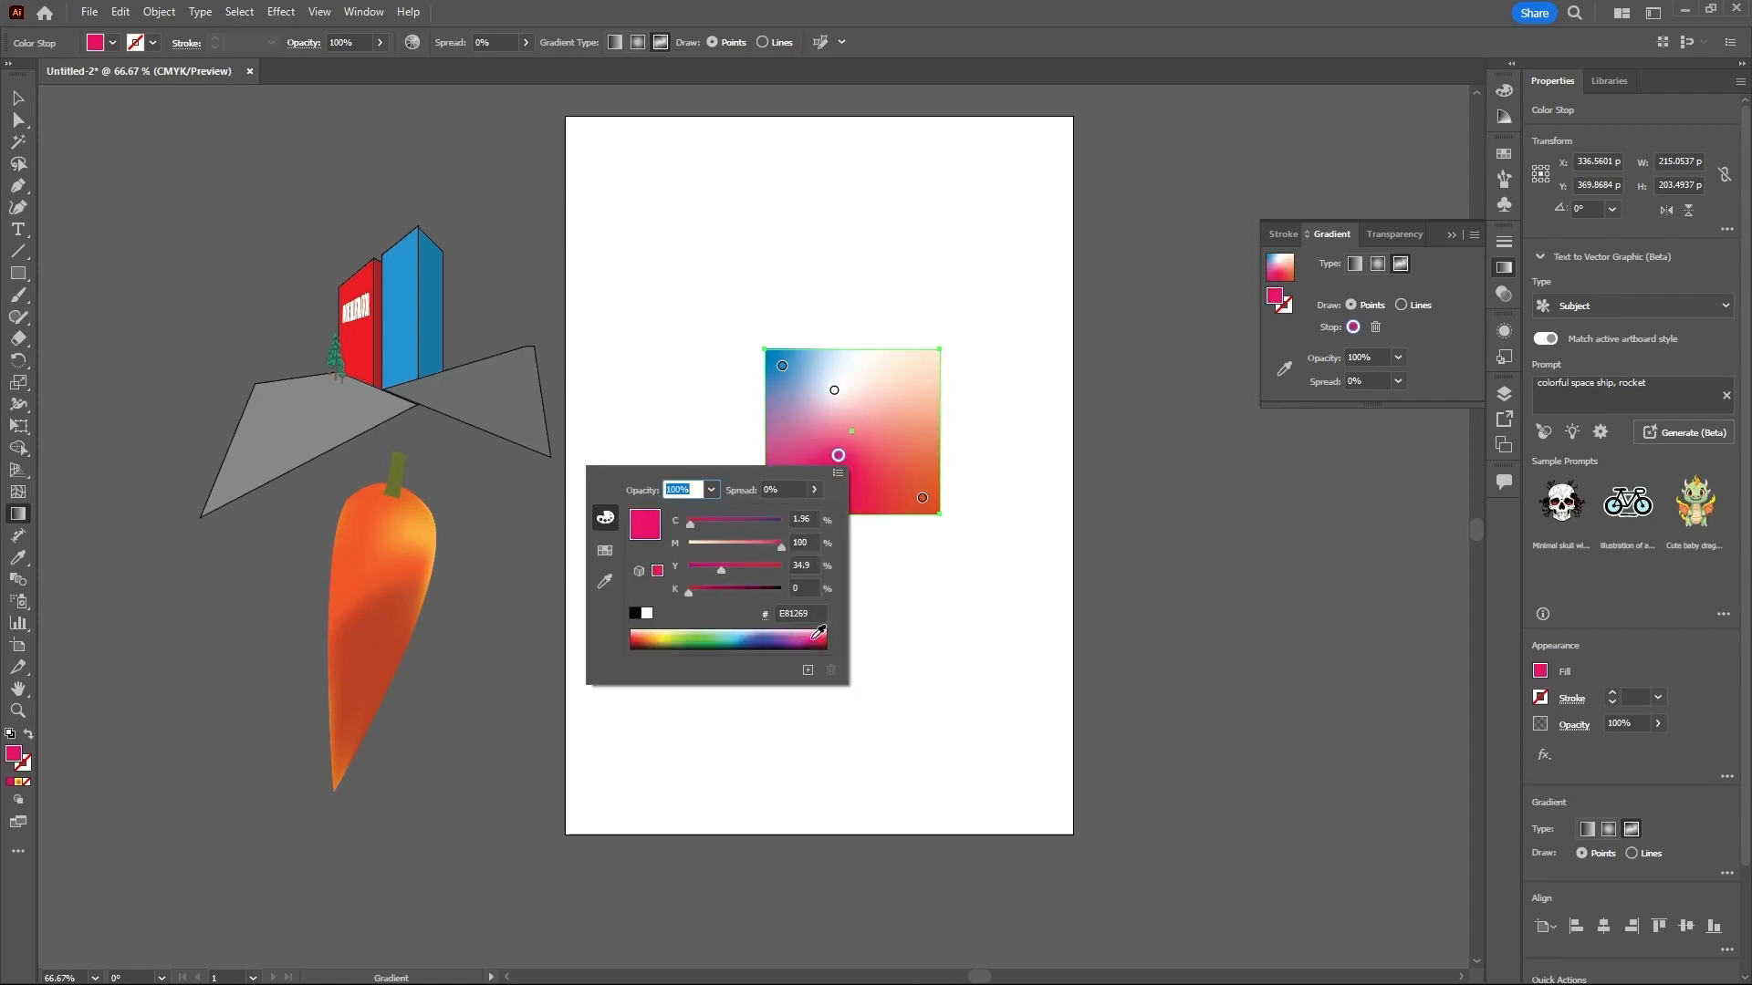
pyautogui.click(825, 641)
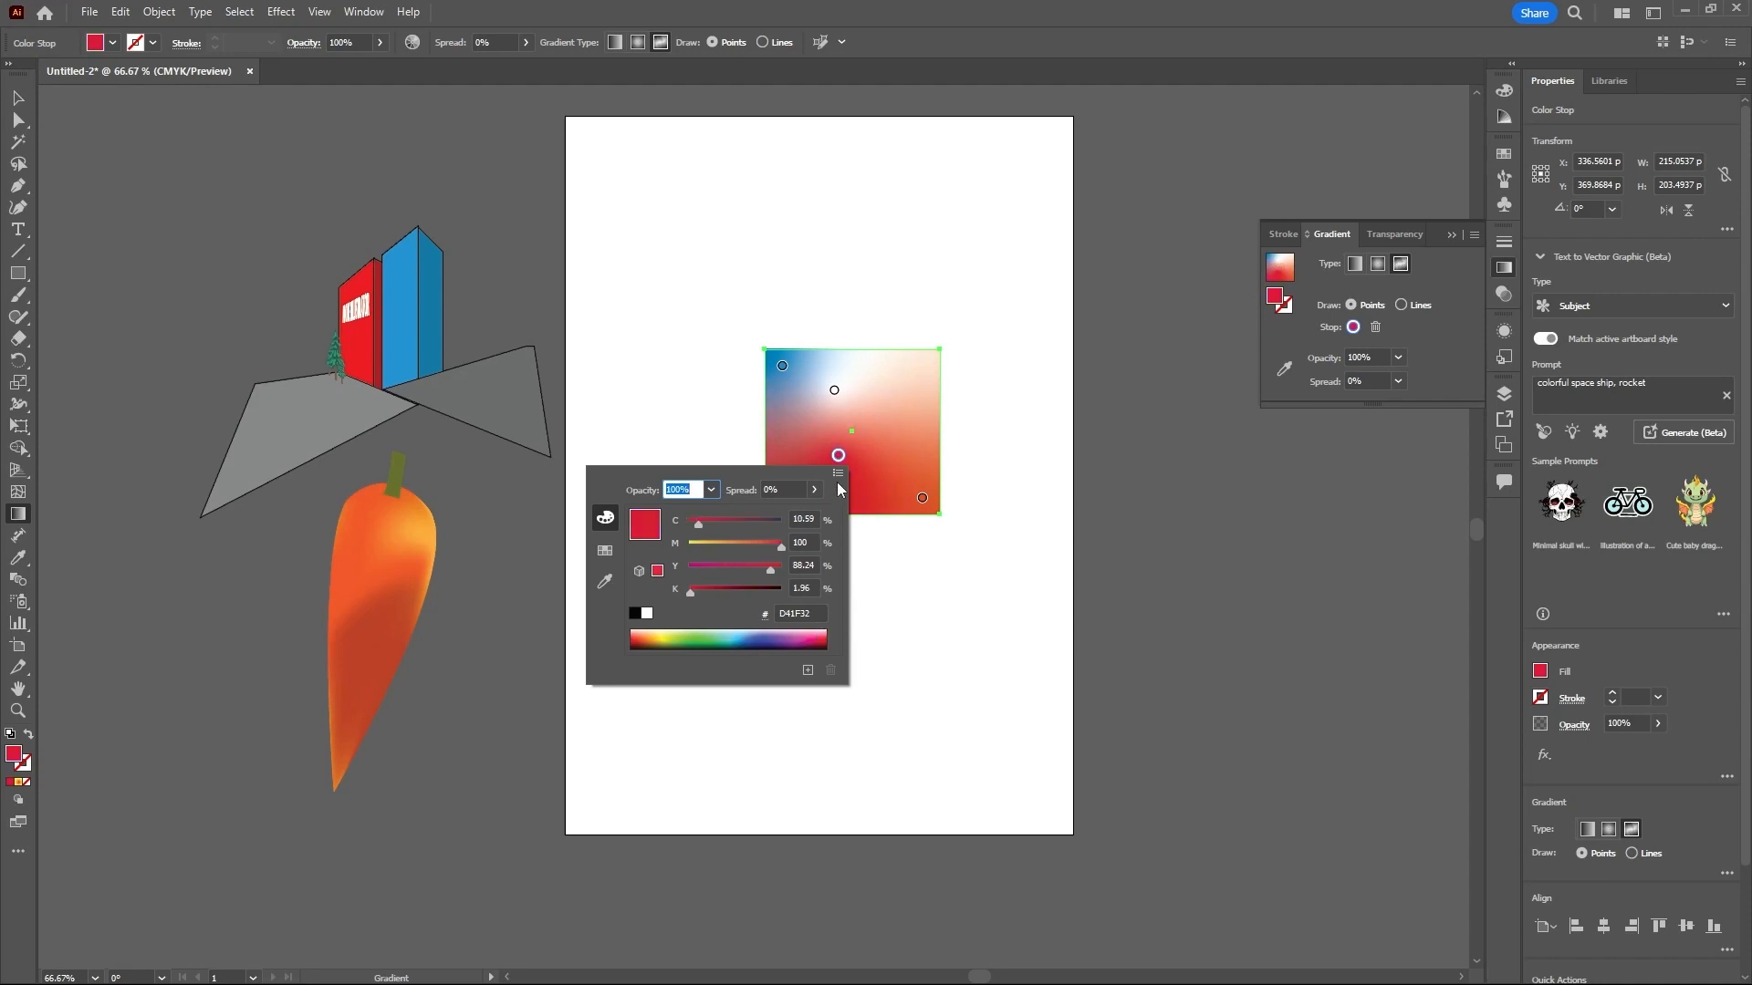
pyautogui.click(891, 447)
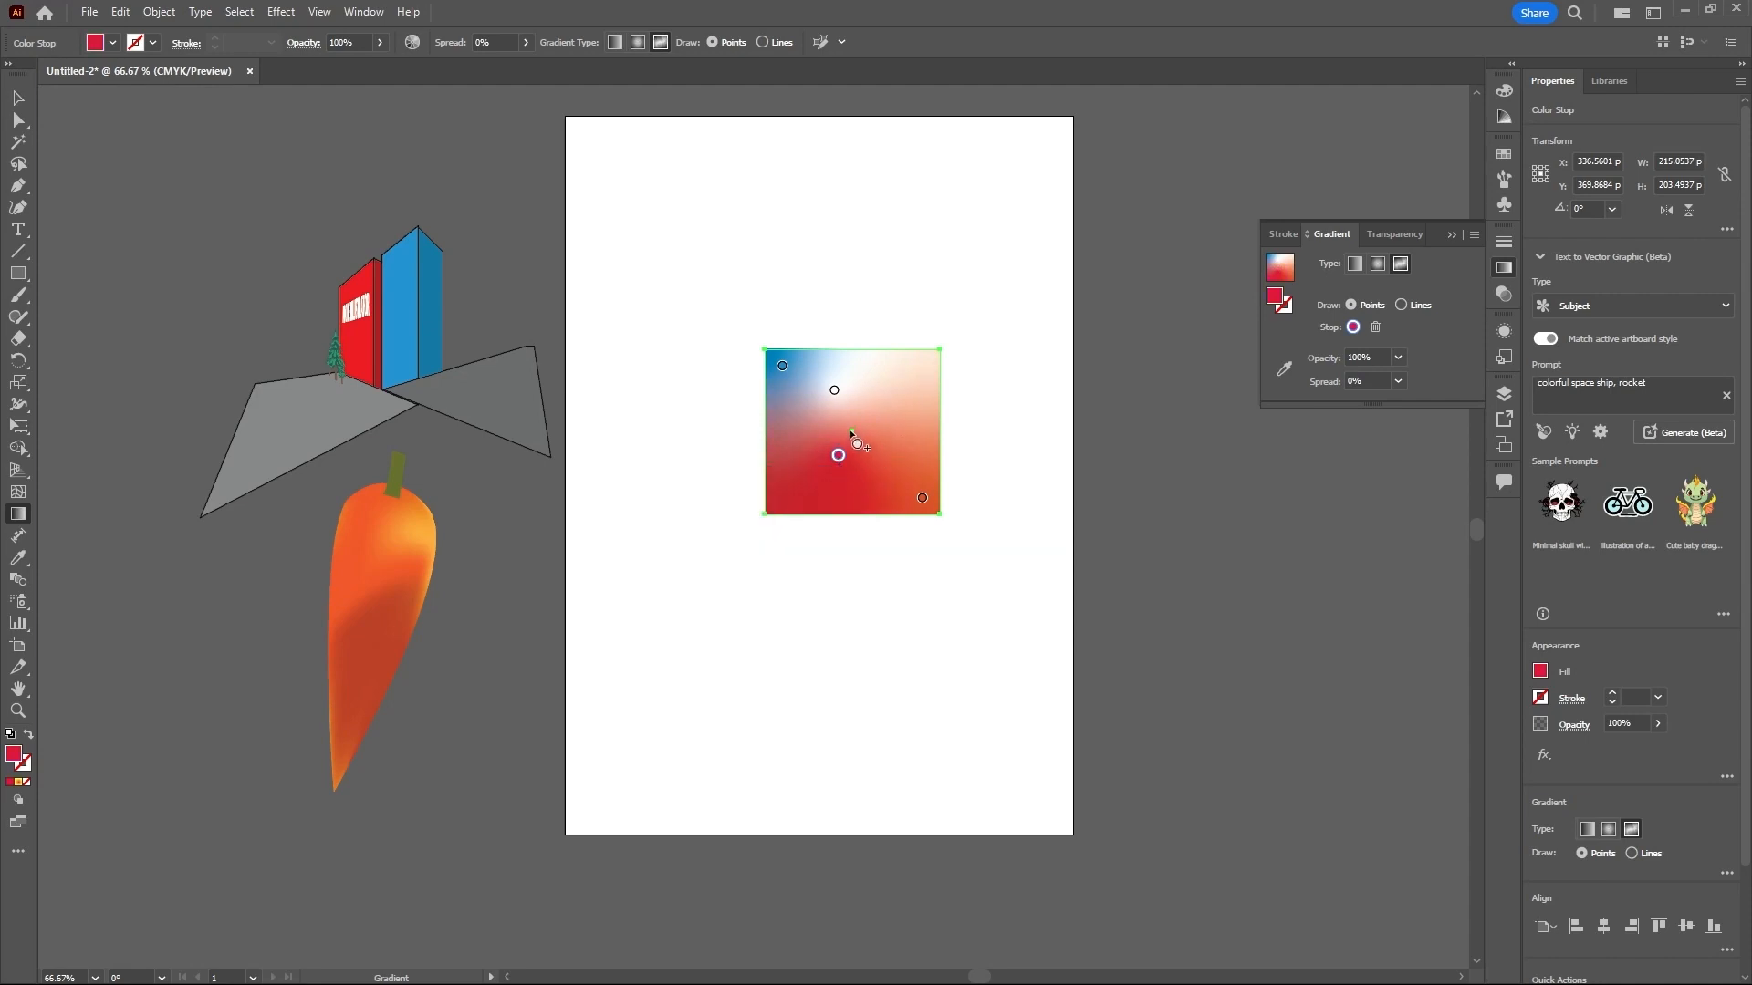
pyautogui.moveTo(850, 430); pyautogui.dragTo(818, 490)
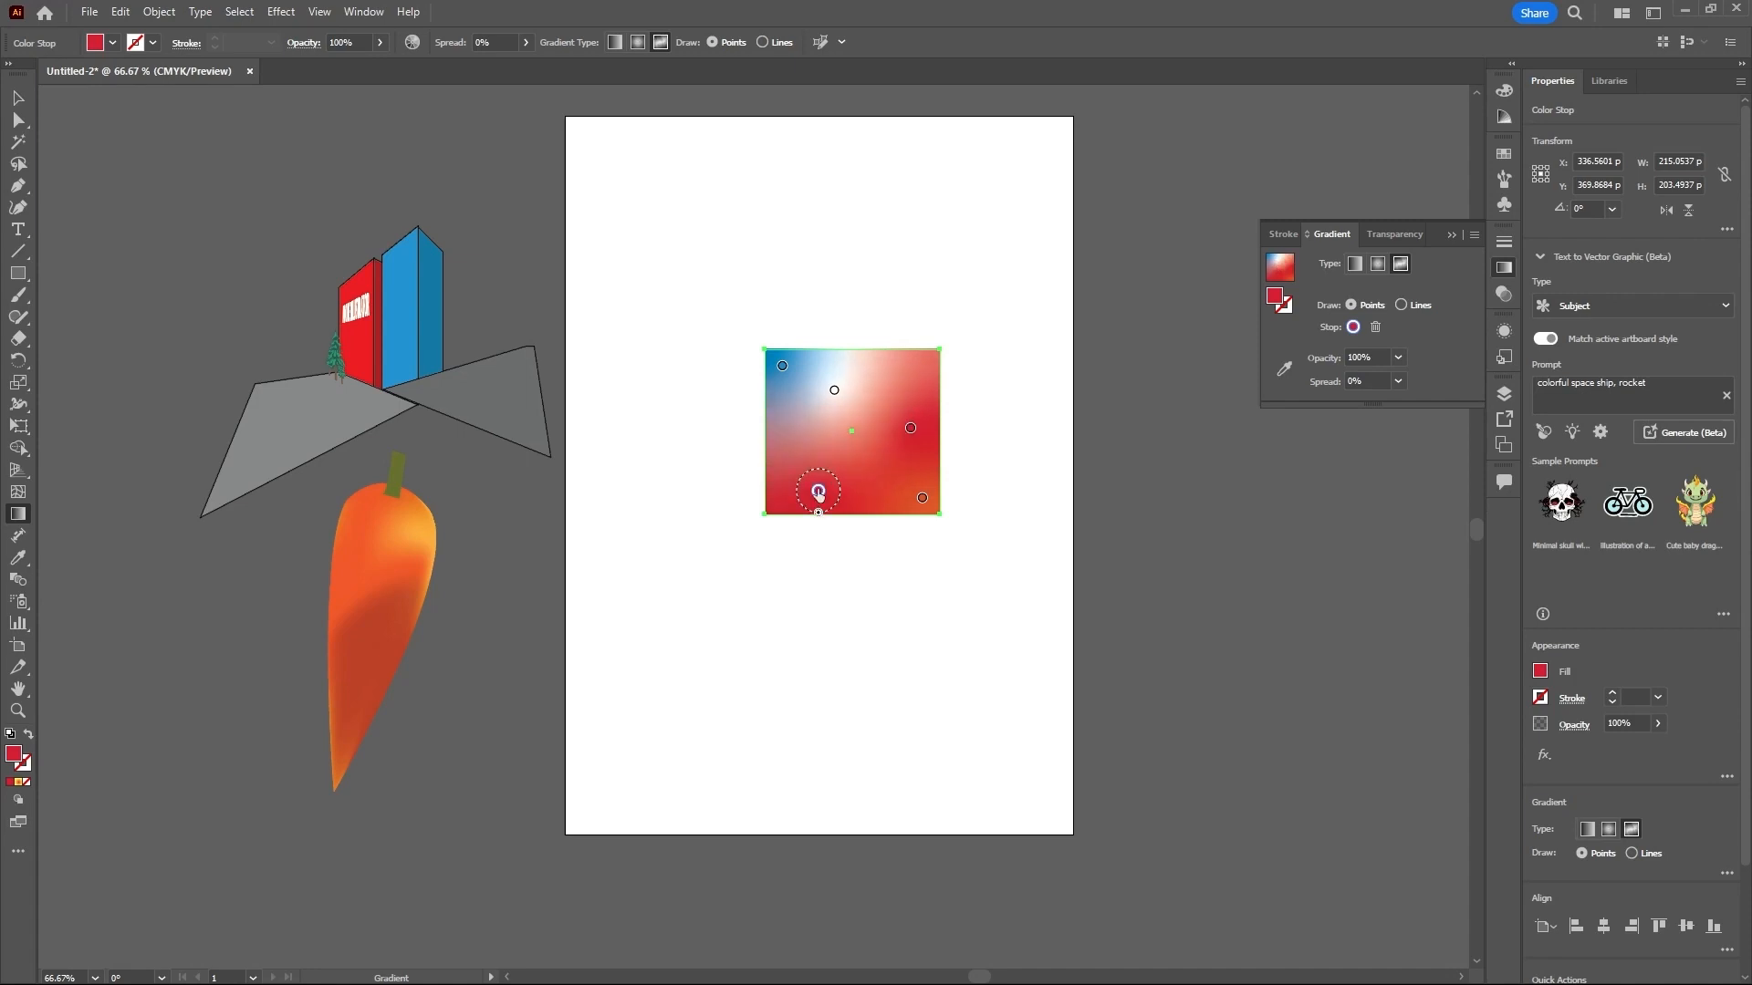
# - Move the white gradient point toward the rectangle's upper right and recolor it yellow
pyautogui.click(833, 391)
pyautogui.moveTo(834, 393); pyautogui.dragTo(891, 391)
pyautogui.doubleClick(891, 390)
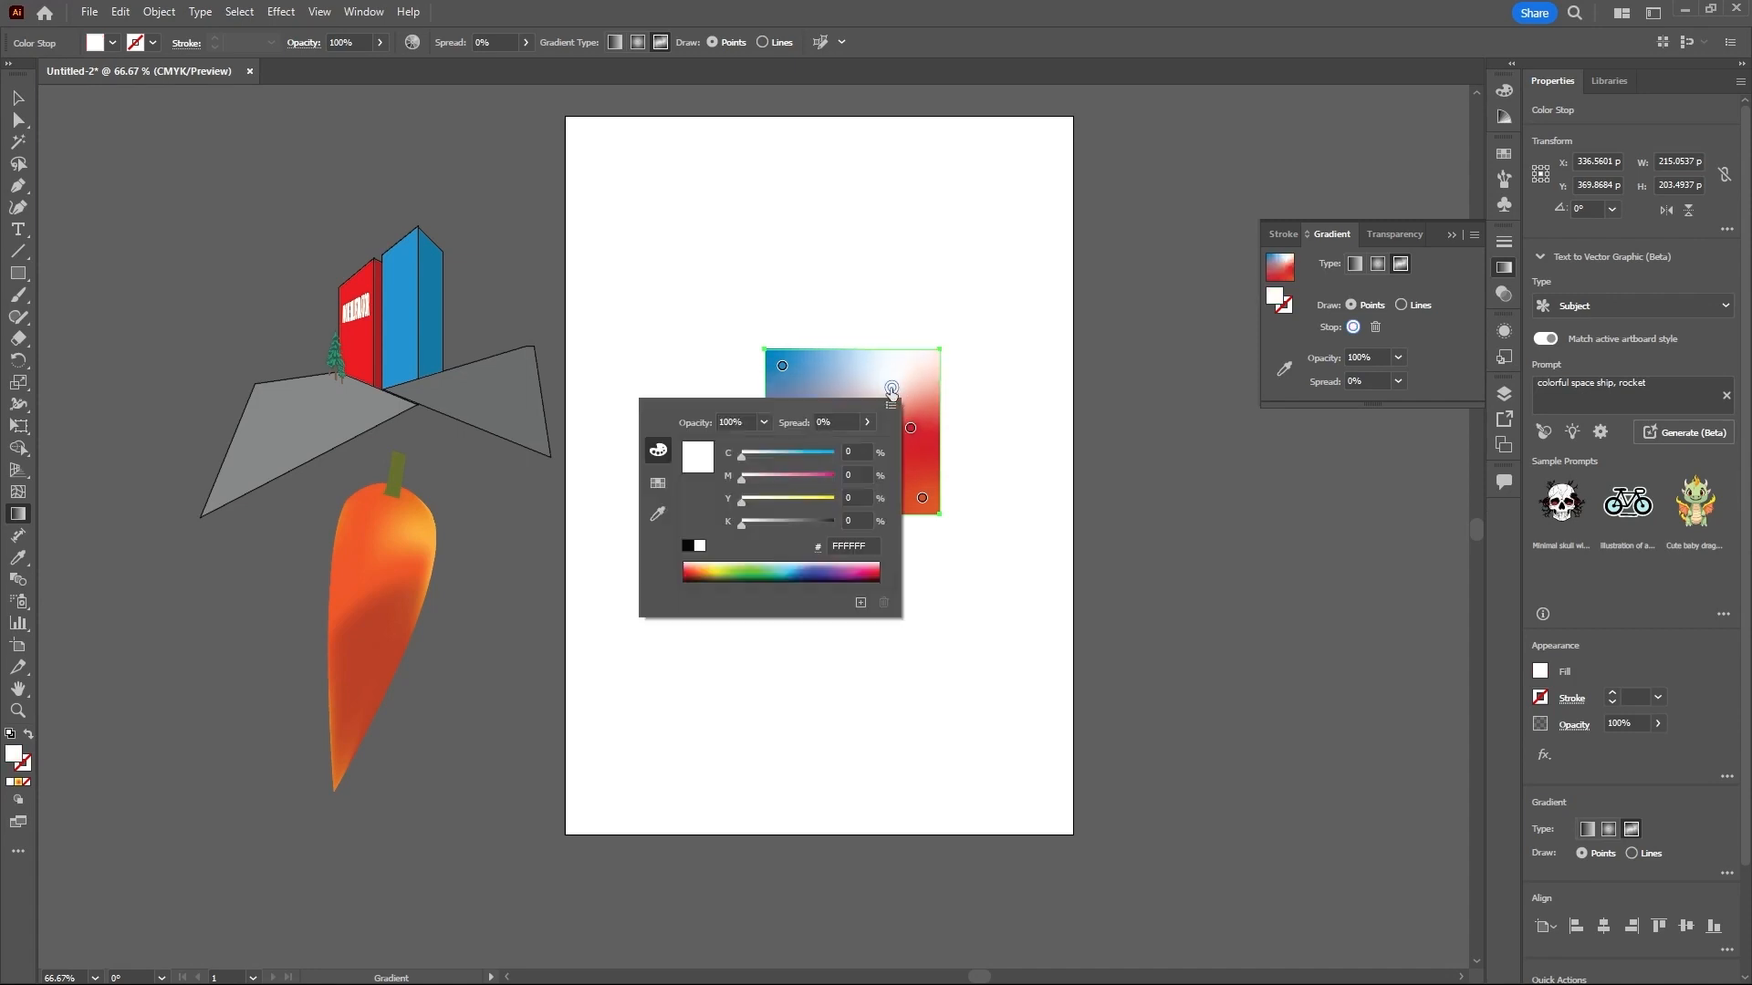
pyautogui.click(720, 568)
pyautogui.click(932, 402)
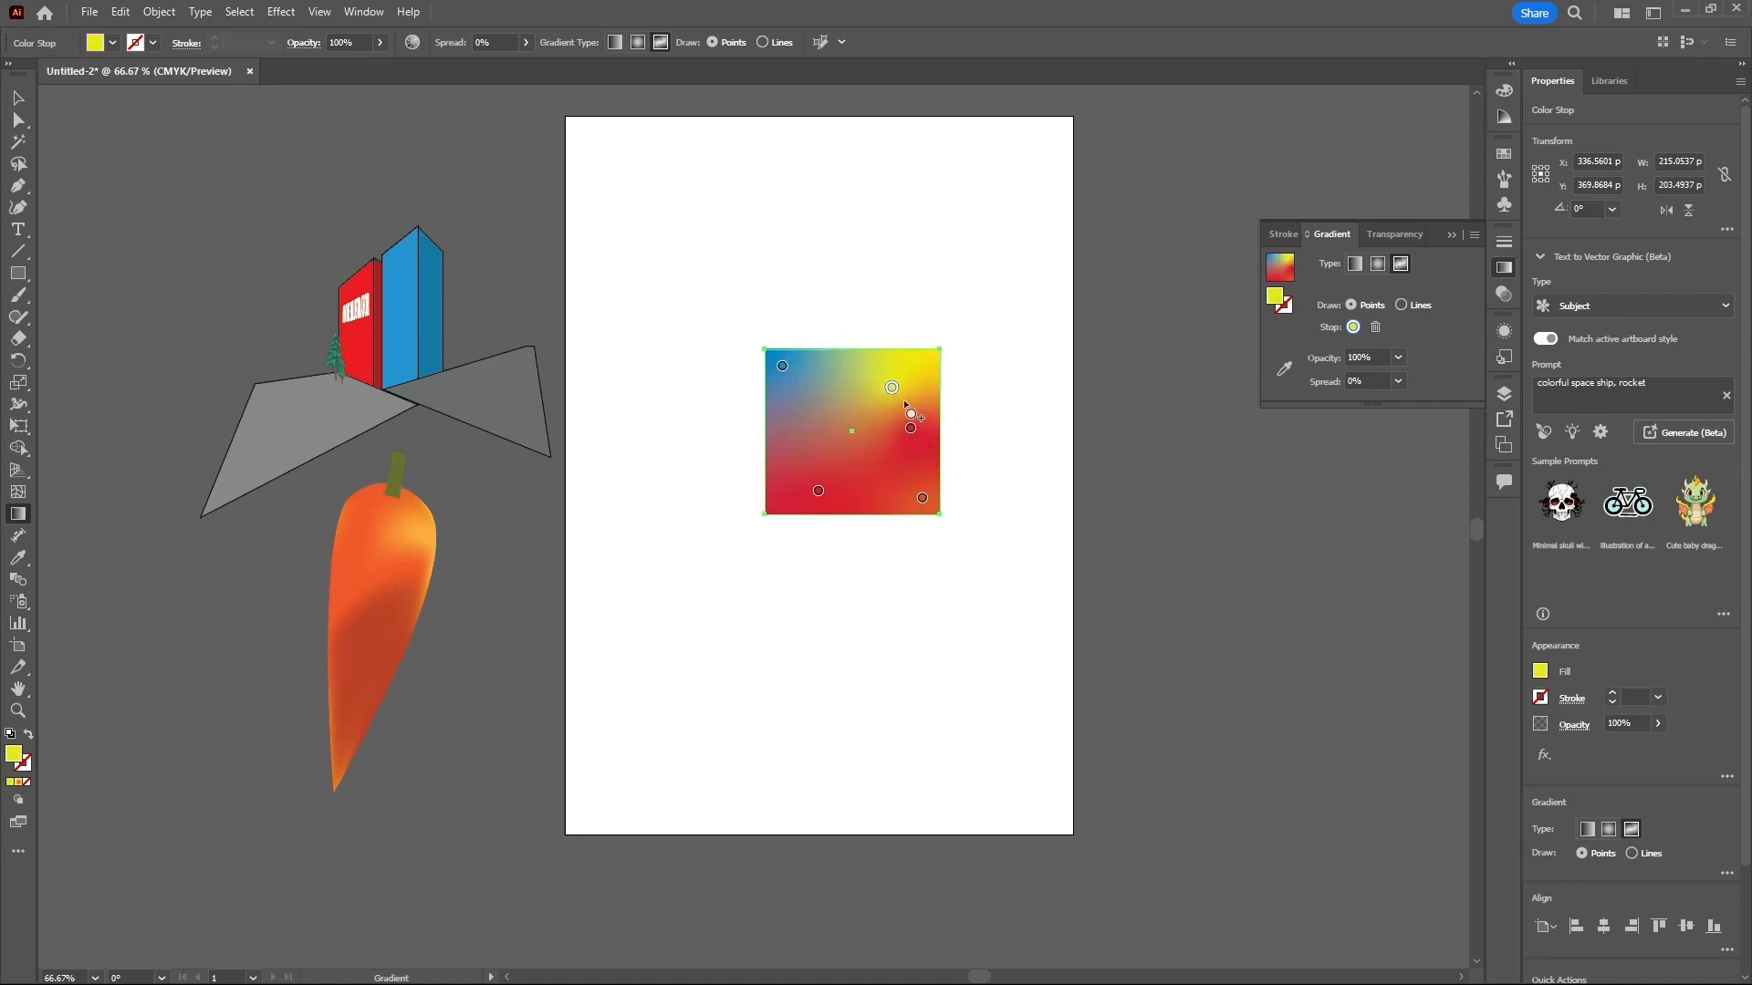
# - Shift the yellow gradient point toward the upper middle and widen the spread of it and the right red point to 100%
pyautogui.moveTo(912, 388); pyautogui.dragTo(870, 428)
pyautogui.moveTo(840, 420)
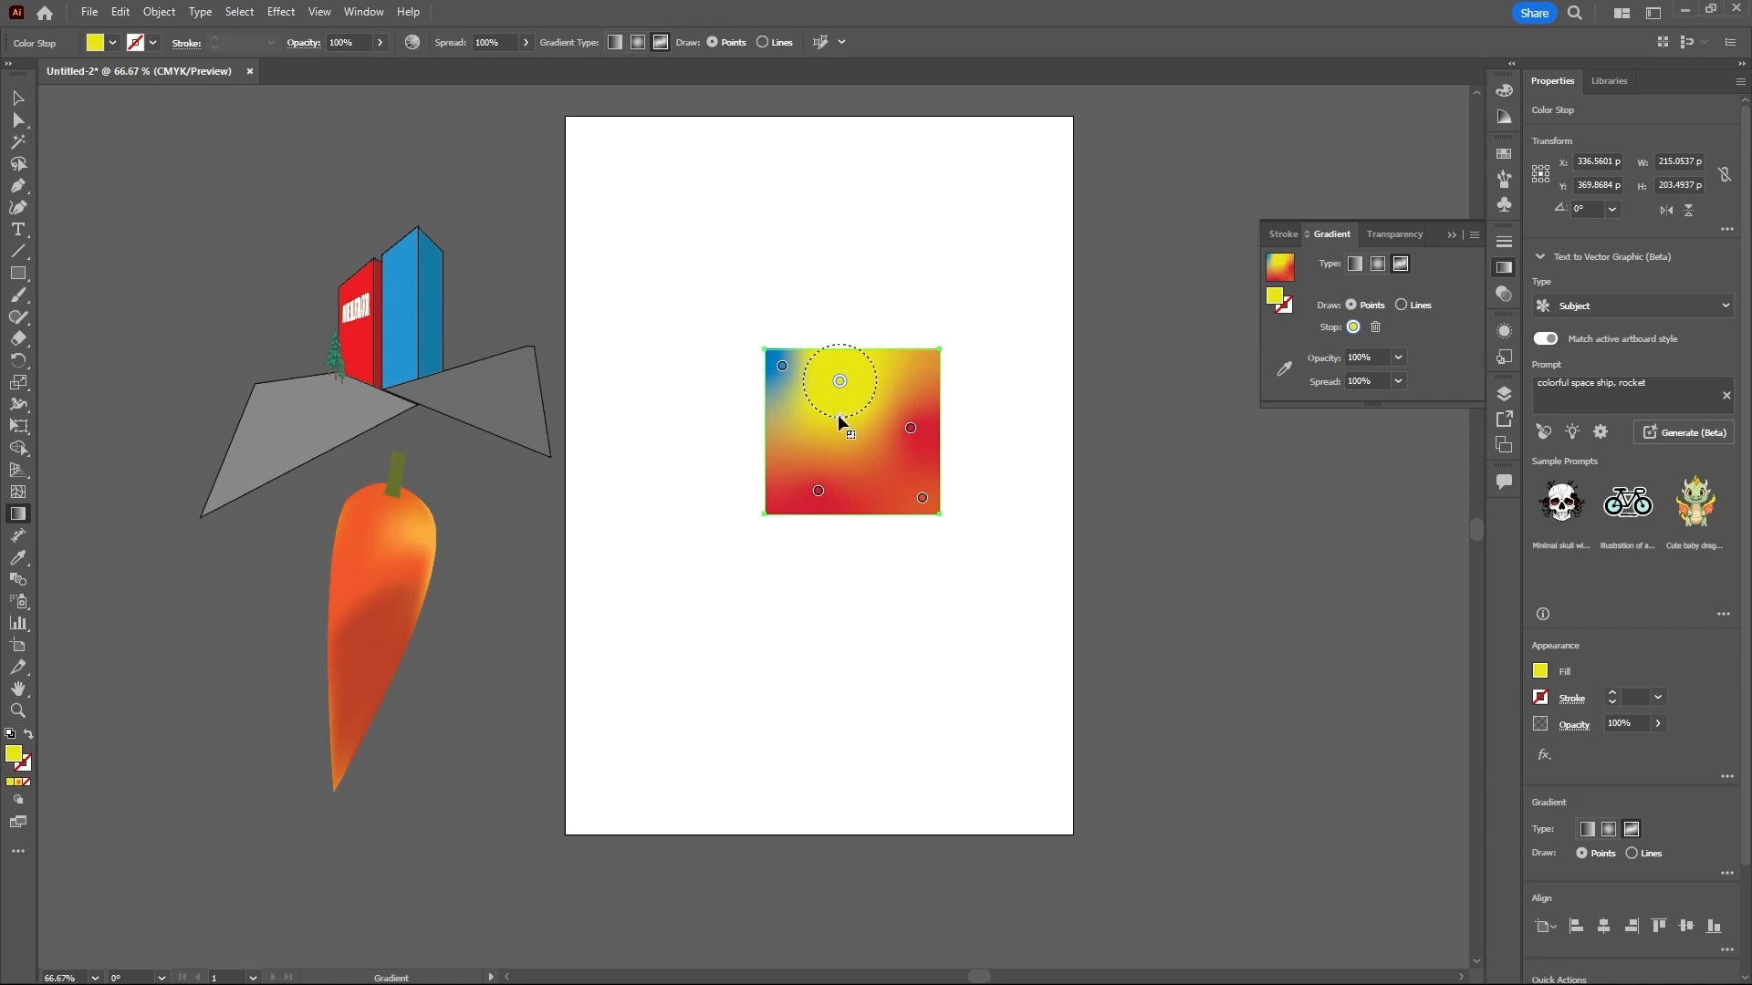
pyautogui.click(909, 430)
pyautogui.moveTo(922, 466); pyautogui.dragTo(924, 471)
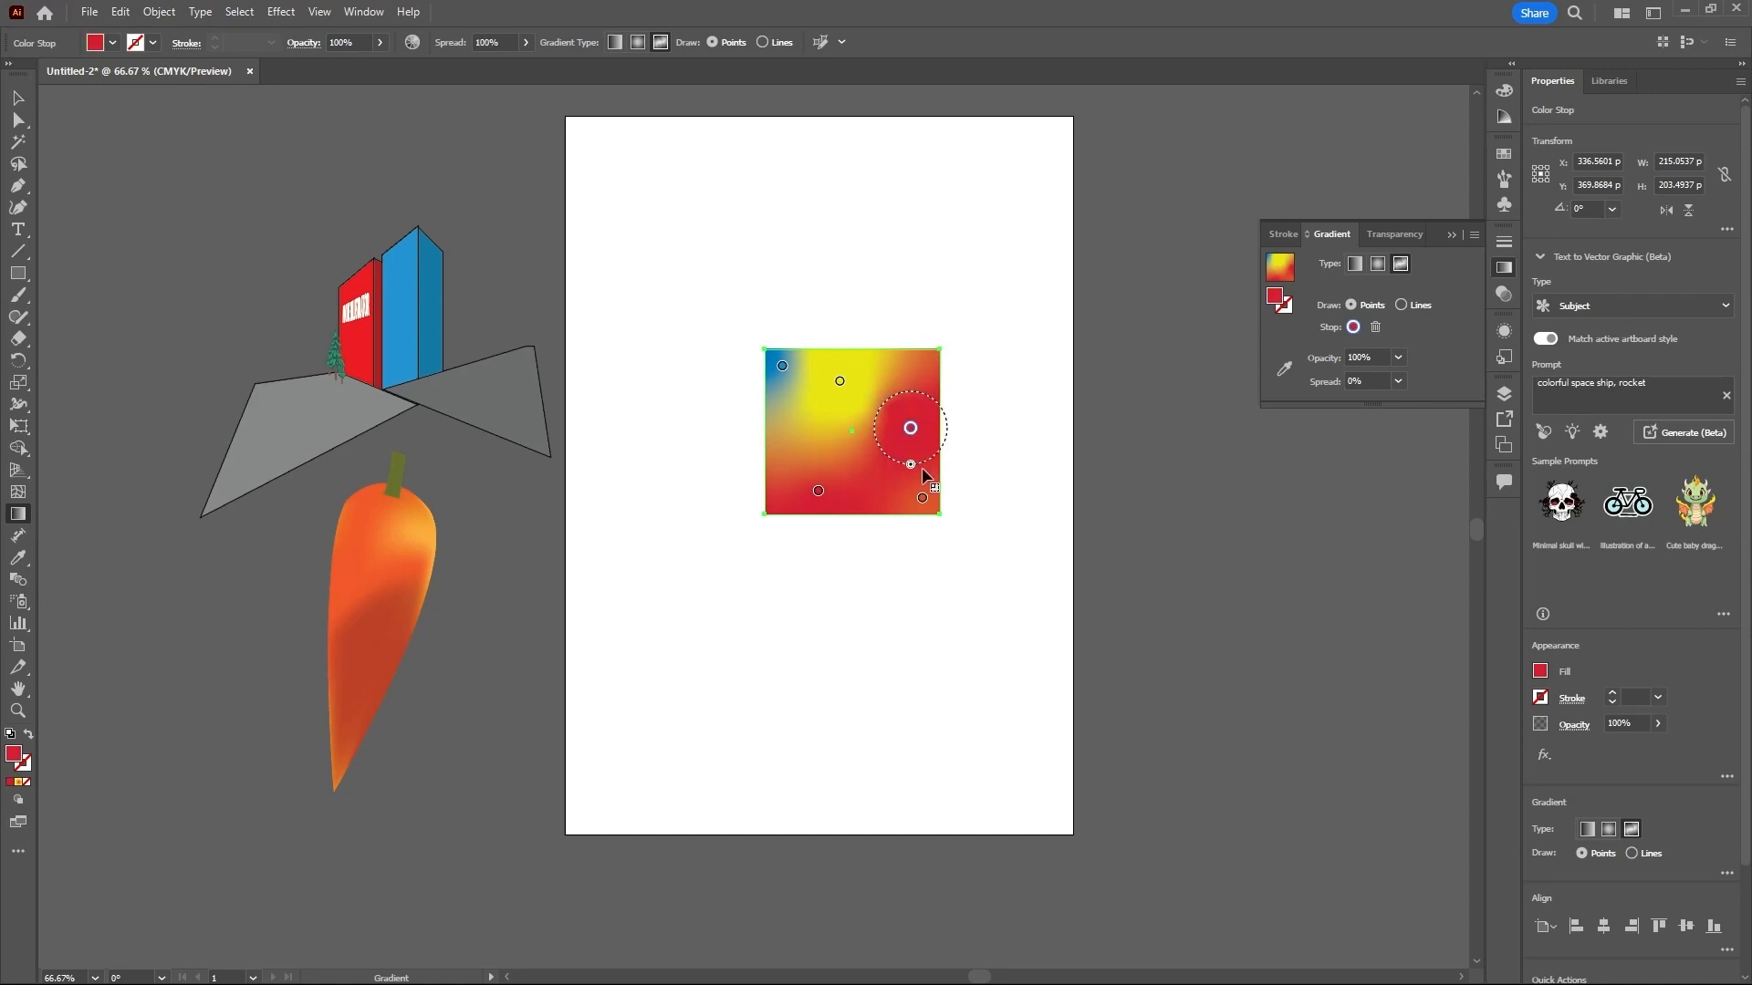
# - Reposition the blue, yellow, red and orange gradient points inside the rectangle to reshape the color blend
pyautogui.moveTo(839, 380)
pyautogui.mouseDown()
pyautogui.moveTo(866, 399)
pyautogui.moveTo(811, 385)
pyautogui.mouseUp()
pyautogui.moveTo(818, 491)
pyautogui.mouseDown()
pyautogui.moveTo(855, 476)
pyautogui.moveTo(833, 462)
pyautogui.moveTo(895, 481)
pyautogui.moveTo(835, 454)
pyautogui.moveTo(819, 468)
pyautogui.mouseUp()
pyautogui.moveTo(866, 399); pyautogui.dragTo(848, 379)
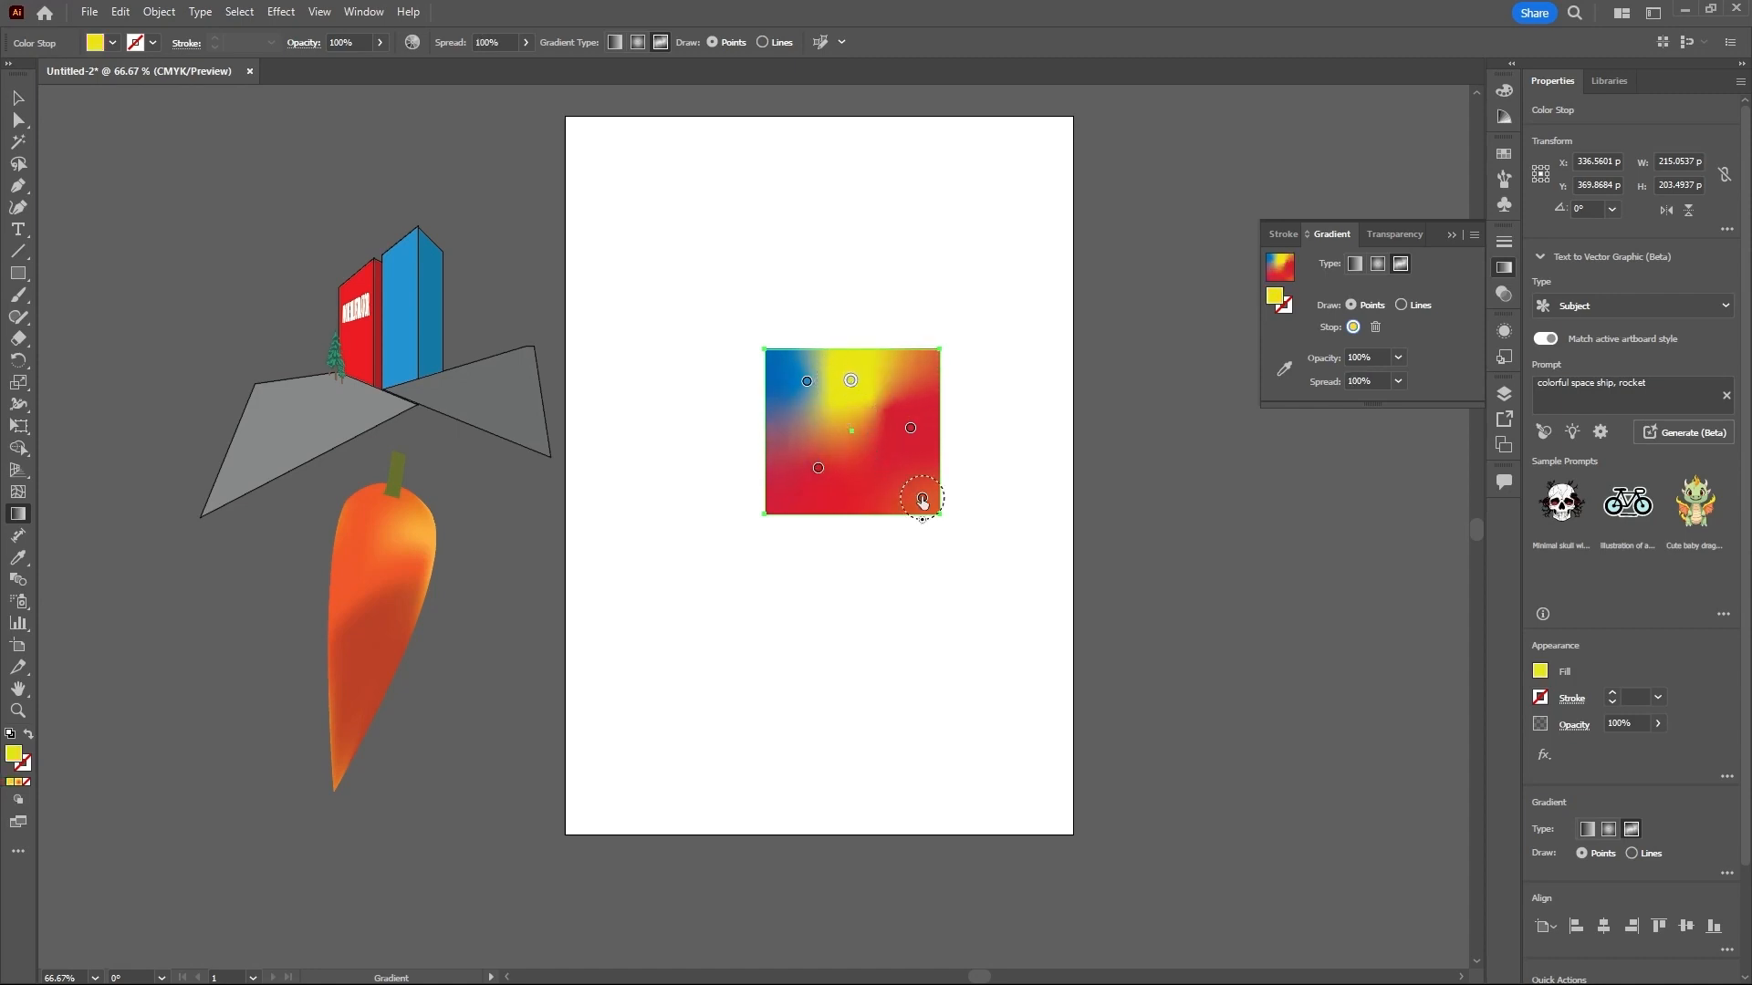
pyautogui.moveTo(922, 497)
pyautogui.mouseDown()
pyautogui.moveTo(896, 488)
pyautogui.moveTo(914, 488)
pyautogui.mouseUp()
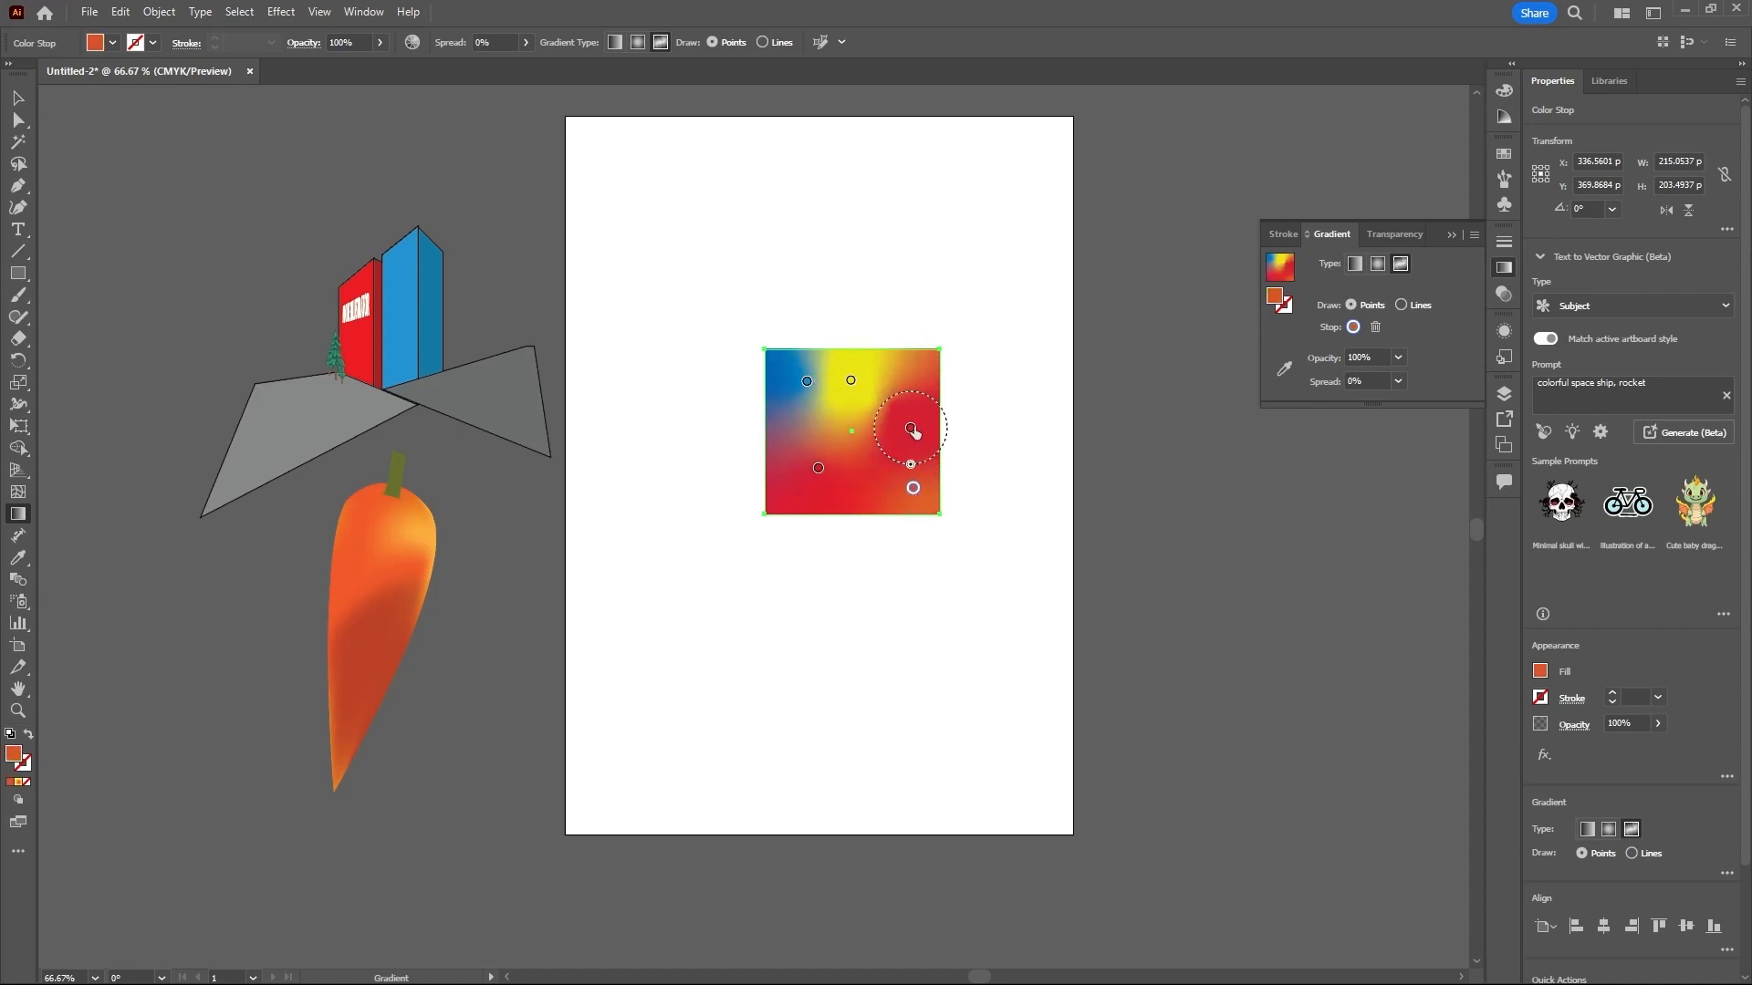
pyautogui.moveTo(910, 427)
pyautogui.mouseDown()
pyautogui.moveTo(921, 414)
pyautogui.moveTo(948, 441)
pyautogui.moveTo(929, 447)
pyautogui.mouseUp()
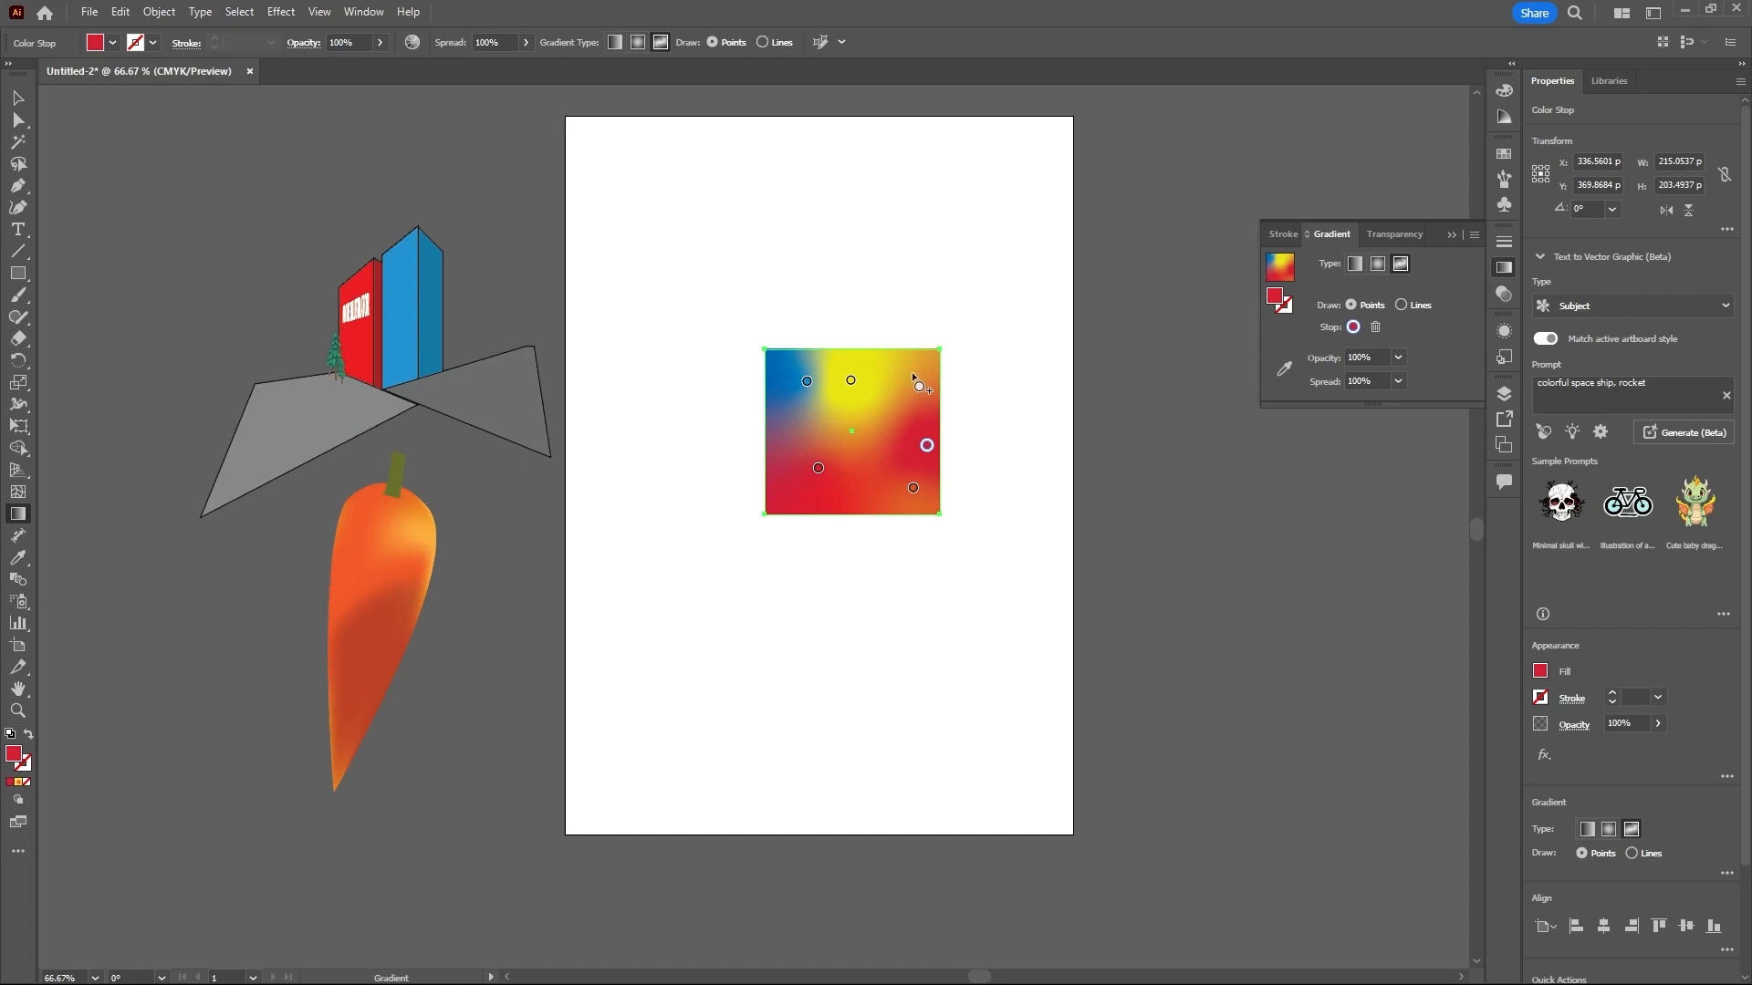
# - Add a gradient point in the rectangle's upper right area and recolor it light blue (58CAF1)
pyautogui.moveTo(903, 377)
pyautogui.mouseDown()
pyautogui.moveTo(900, 415)
pyautogui.moveTo(909, 392)
pyautogui.mouseUp()
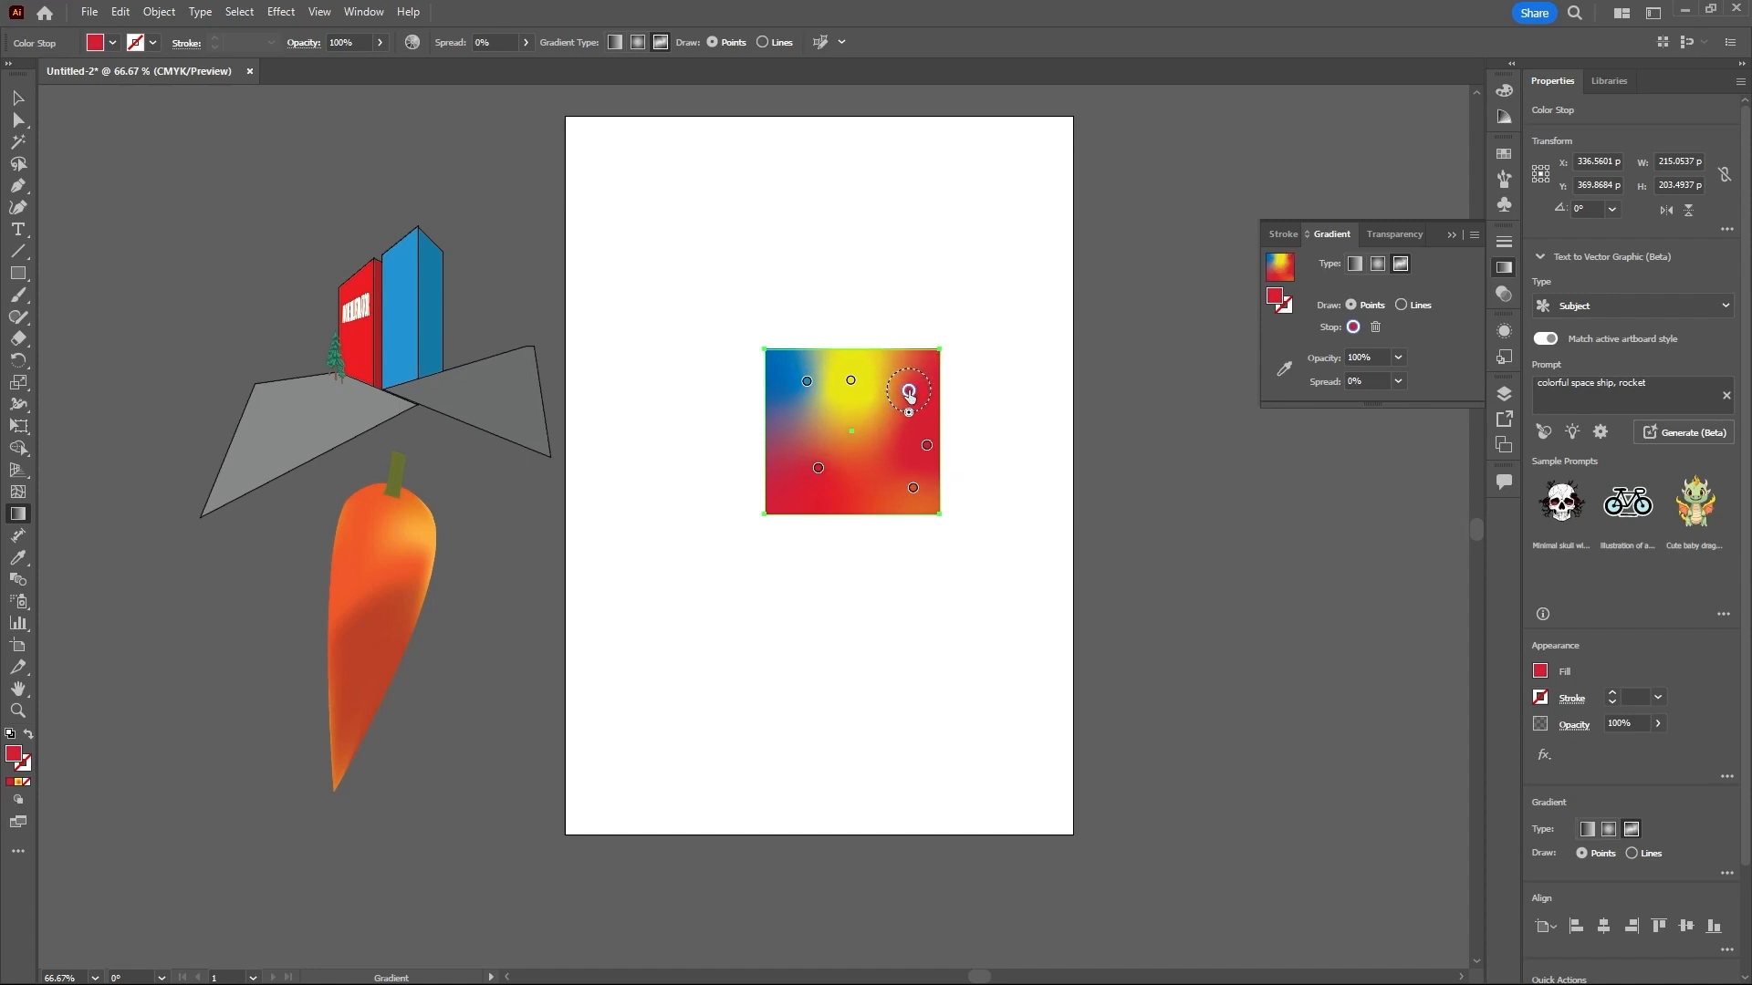
pyautogui.doubleClick(908, 392)
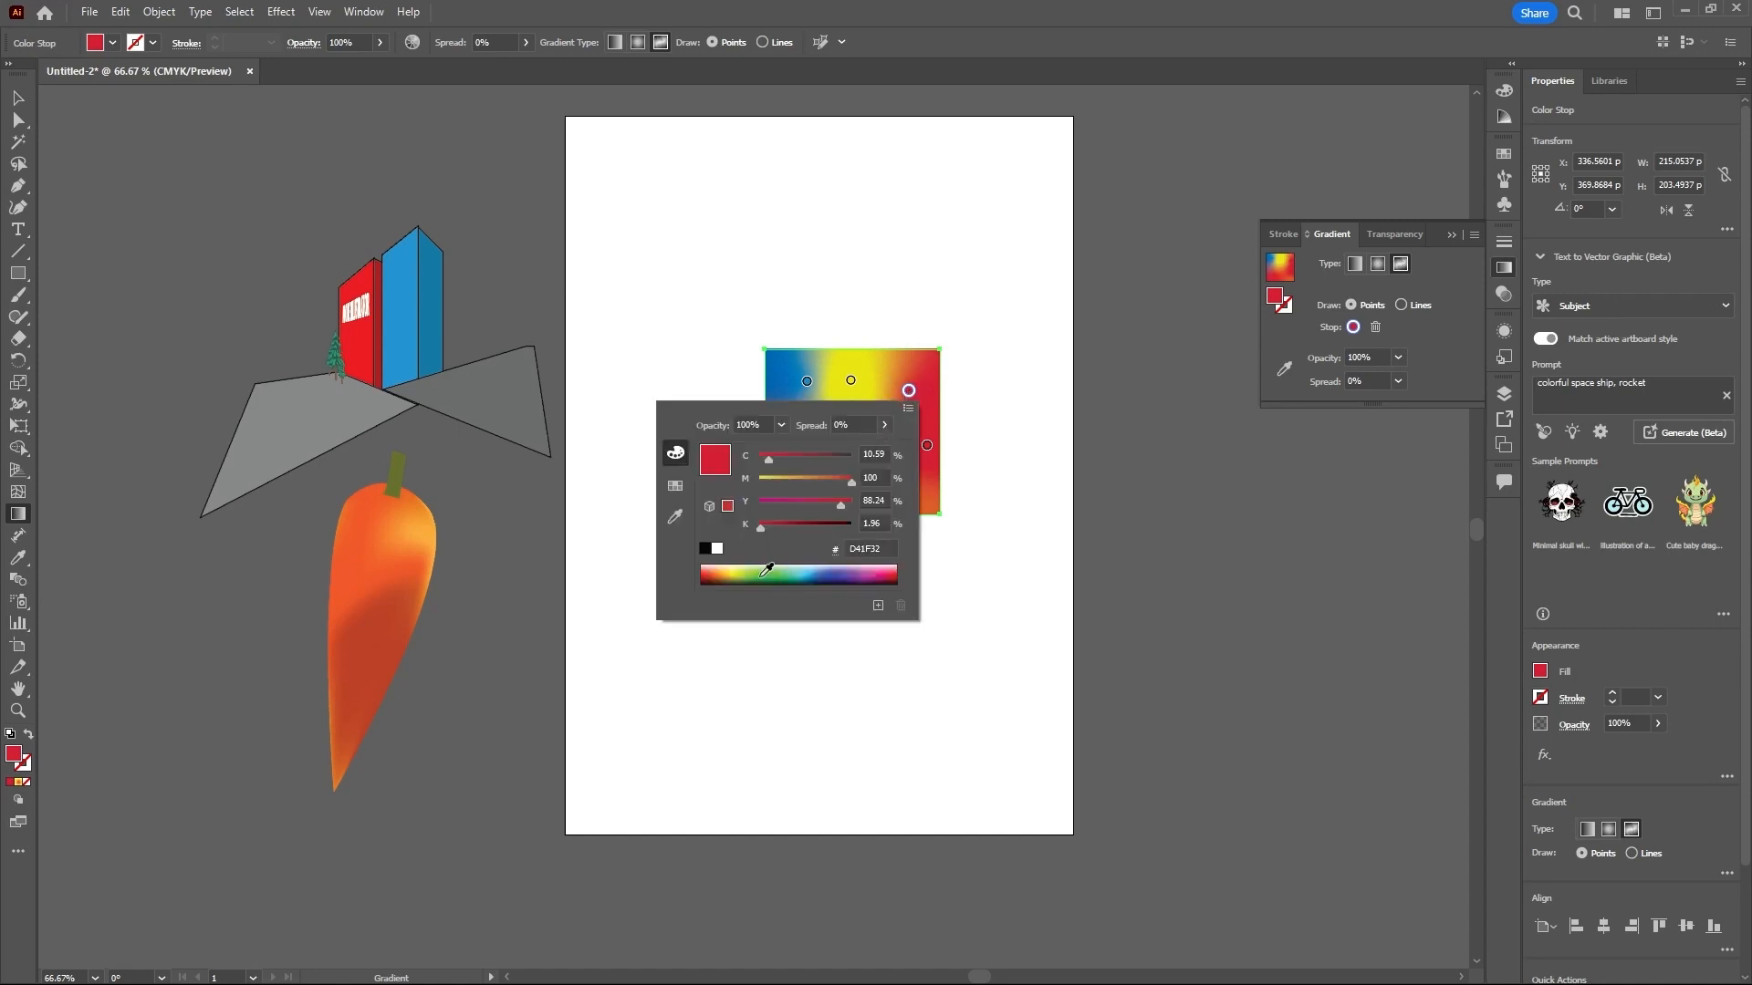
pyautogui.click(811, 572)
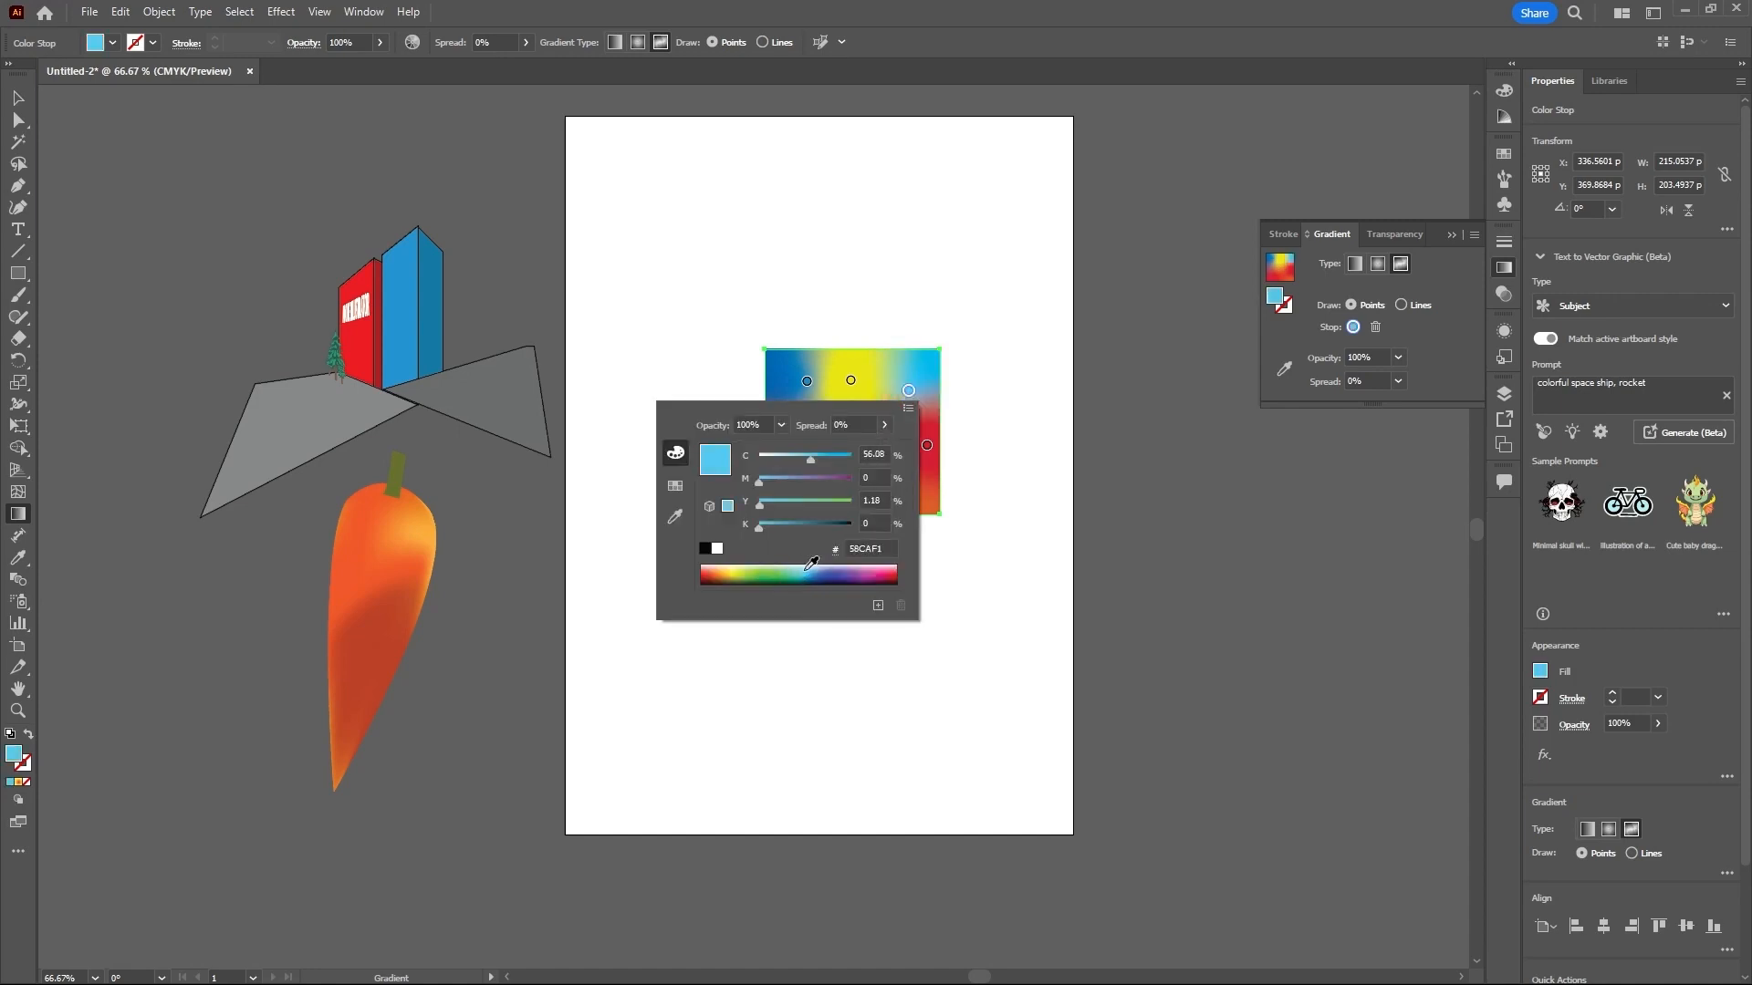
pyautogui.click(962, 395)
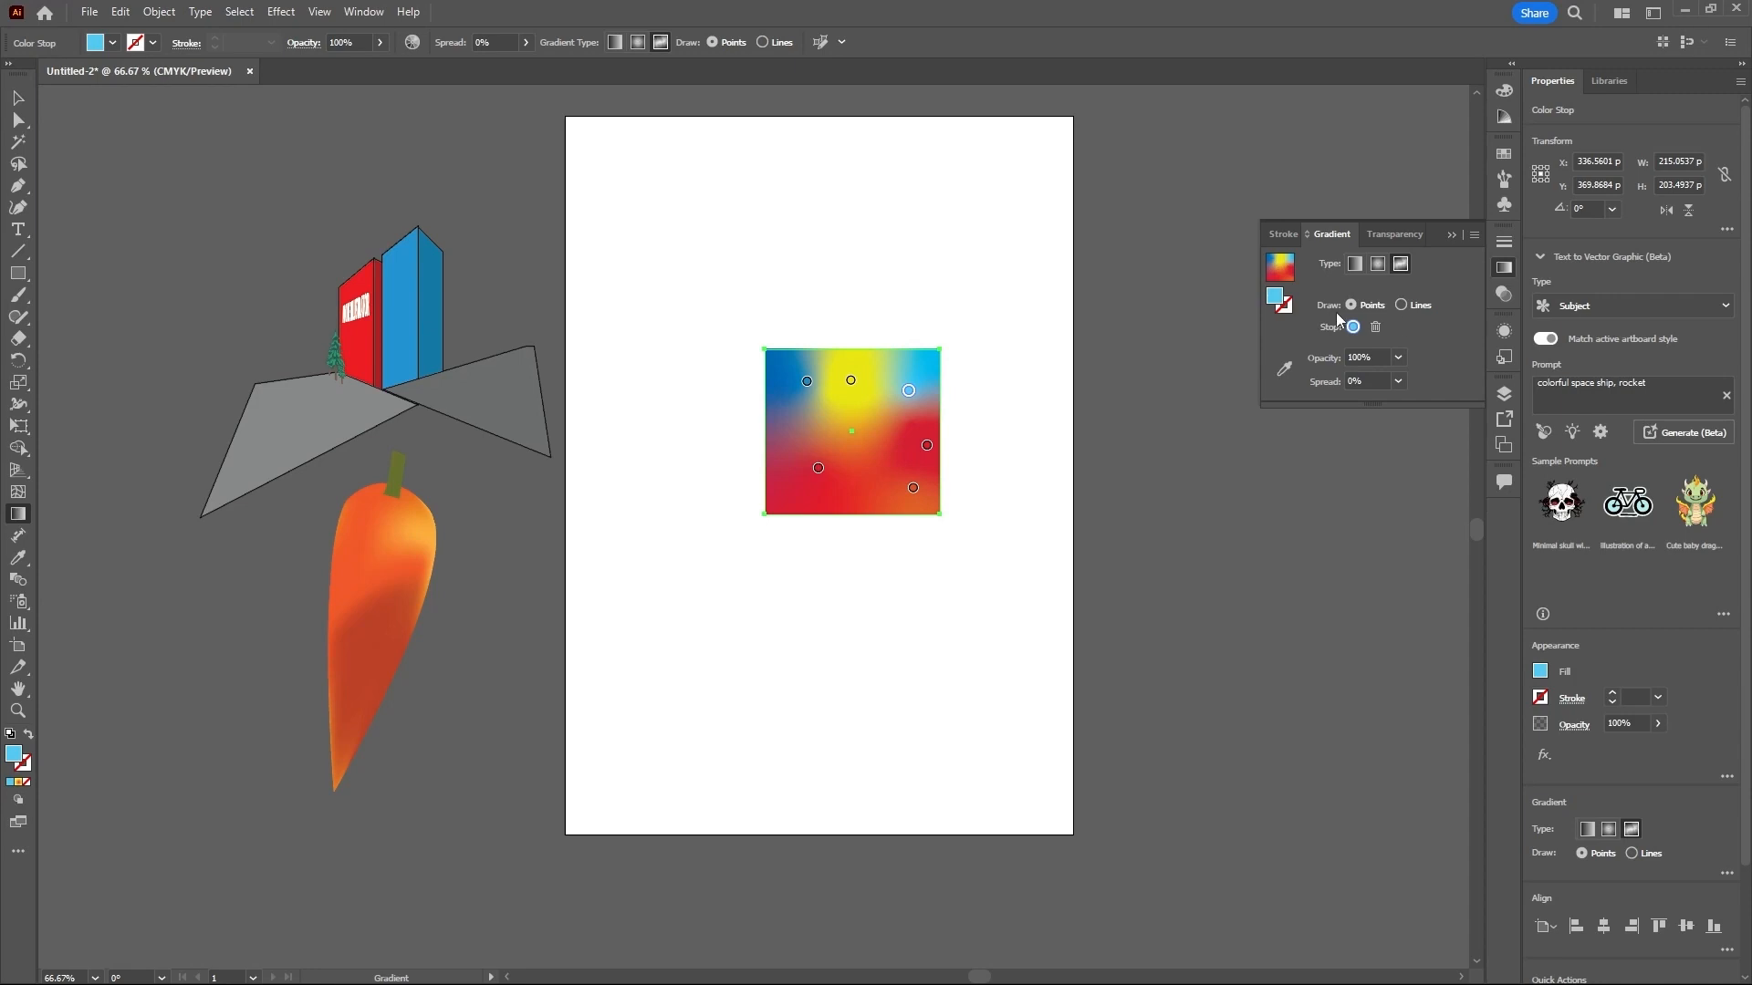
# - Switch the freeform gradient to Lines and draw a closed five-point light blue line, starting from the light blue point repositioned right of center
pyautogui.click(1401, 304)
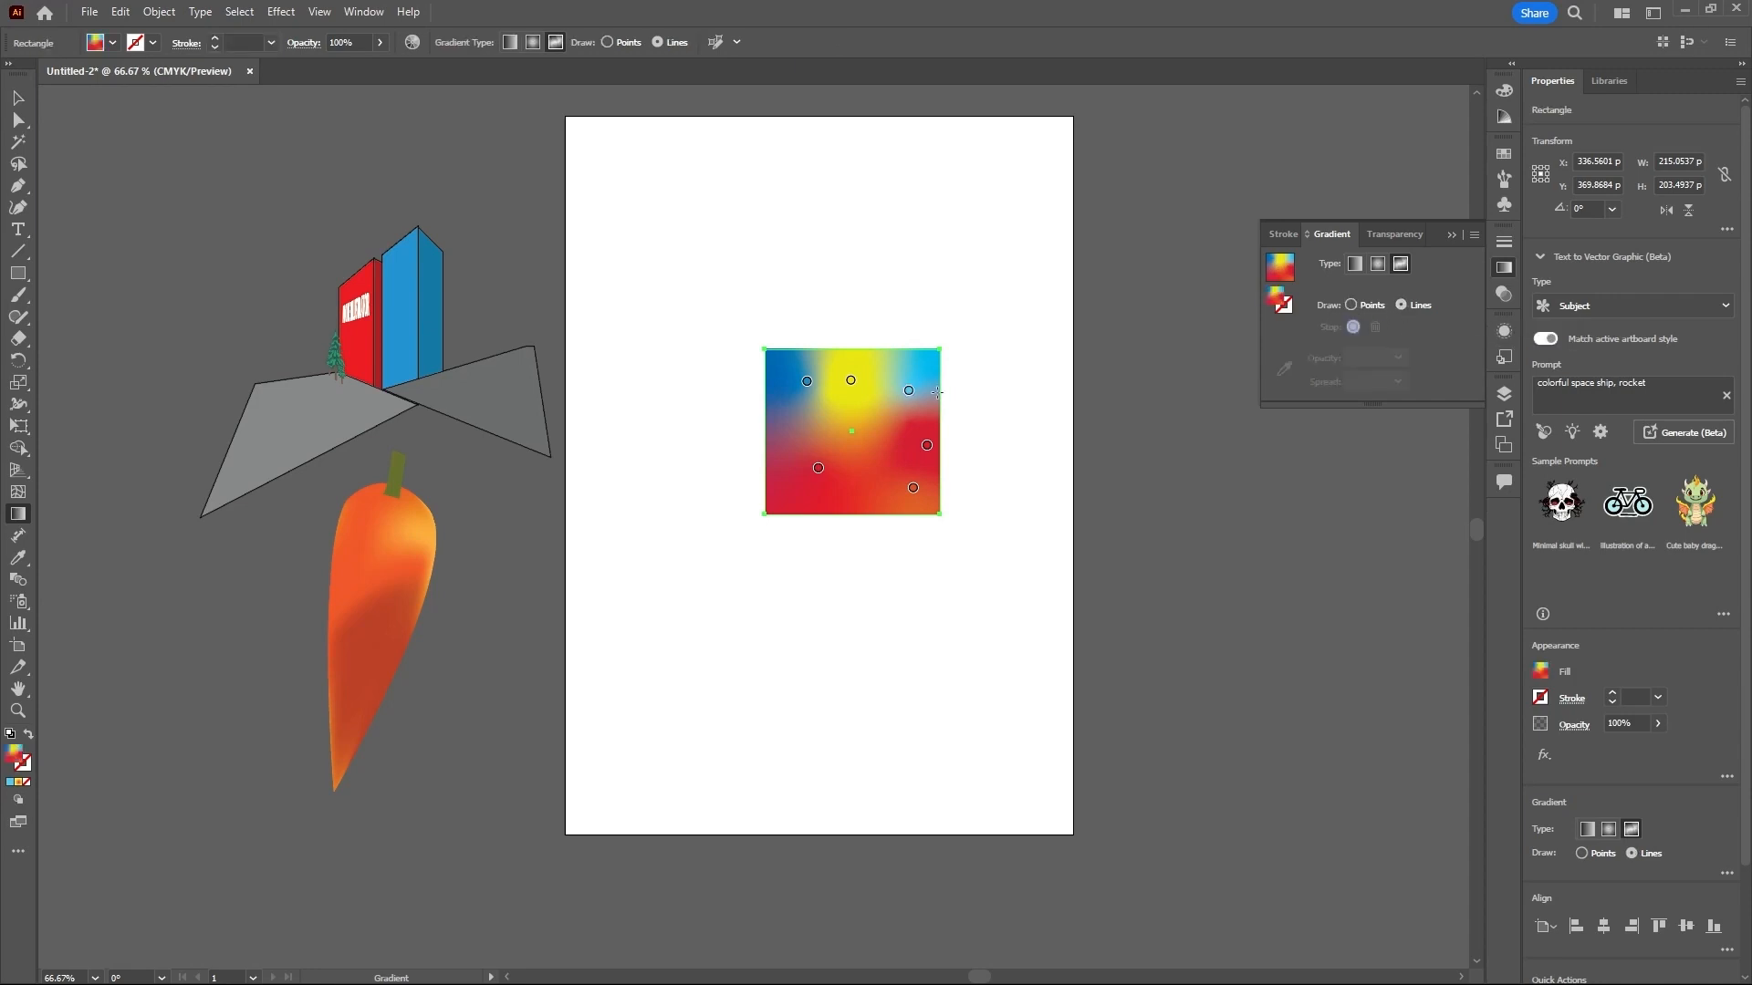
pyautogui.moveTo(910, 394); pyautogui.dragTo(896, 438)
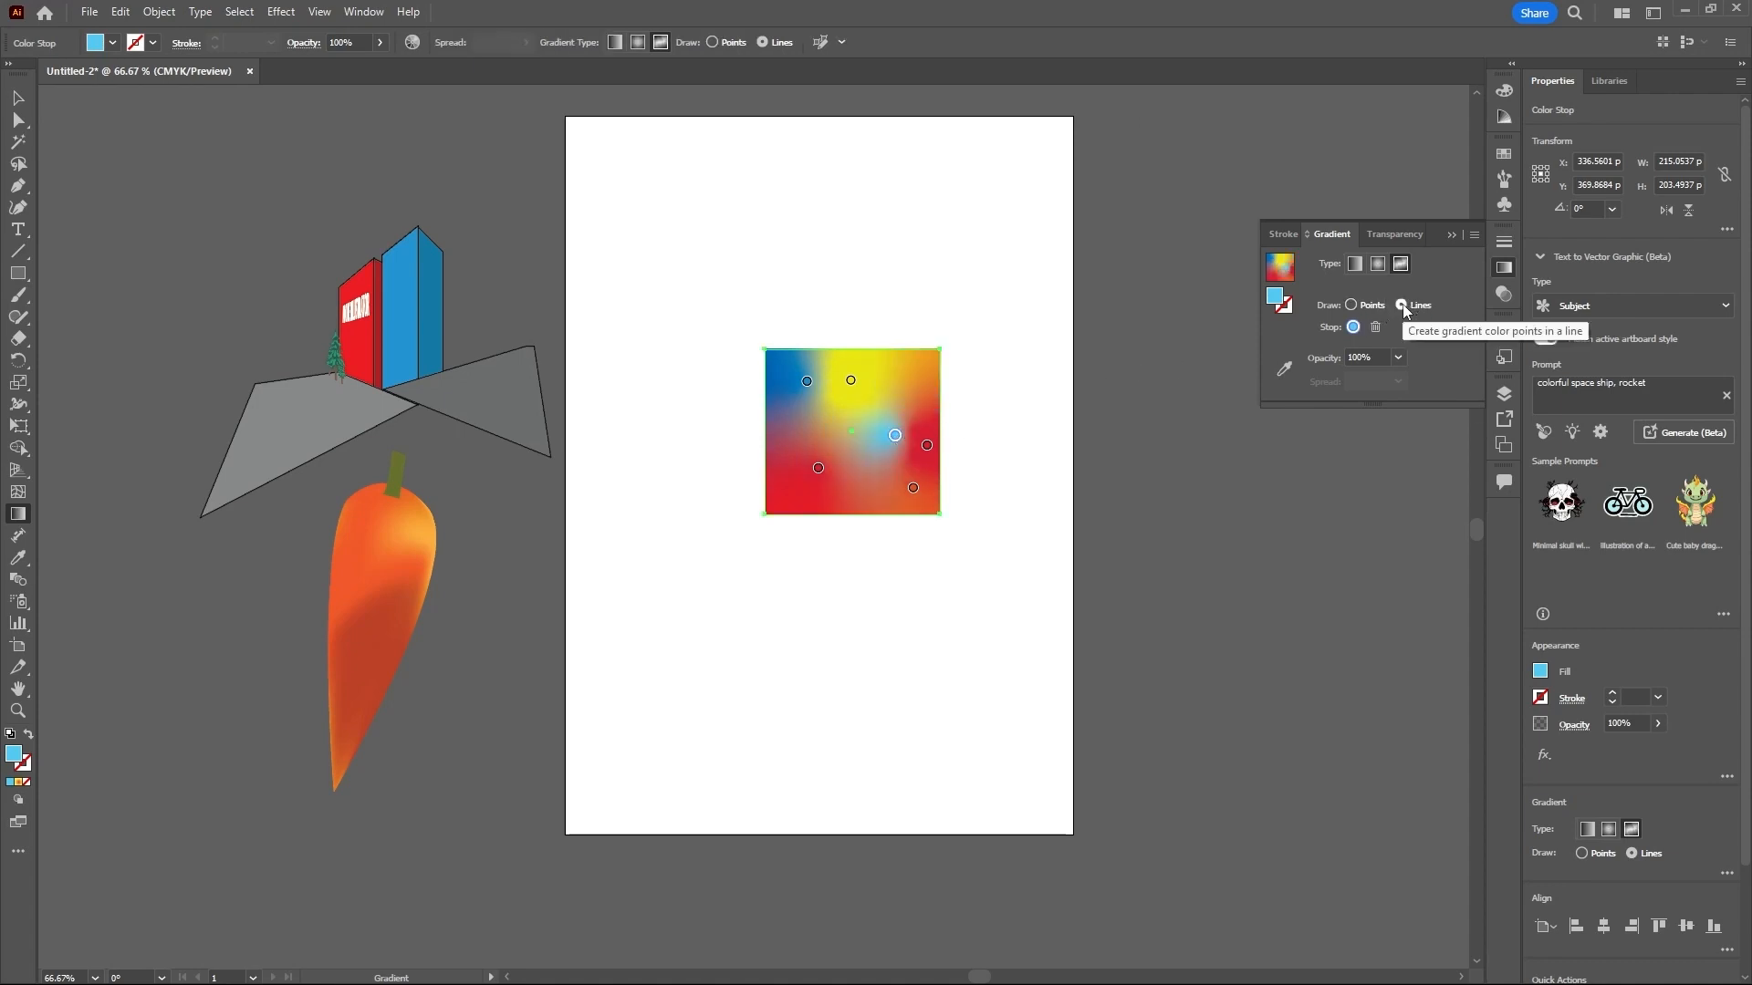
pyautogui.click(789, 437)
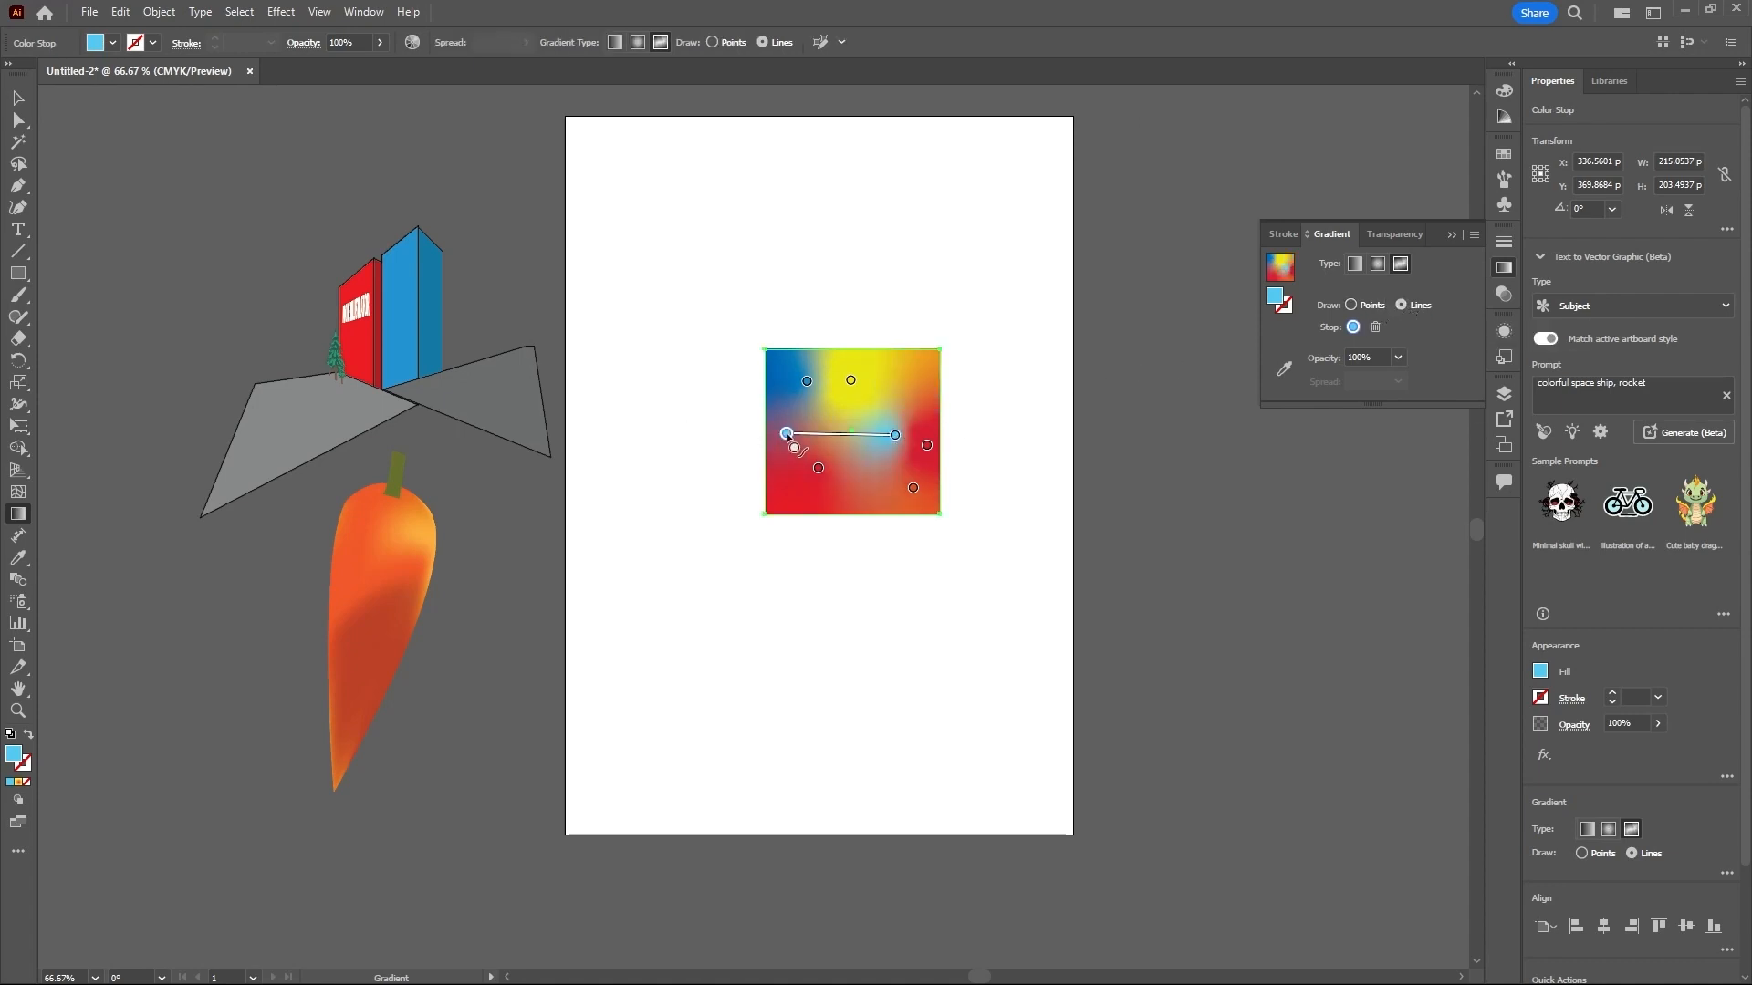
pyautogui.moveTo(790, 437); pyautogui.dragTo(889, 371)
pyautogui.click(829, 435)
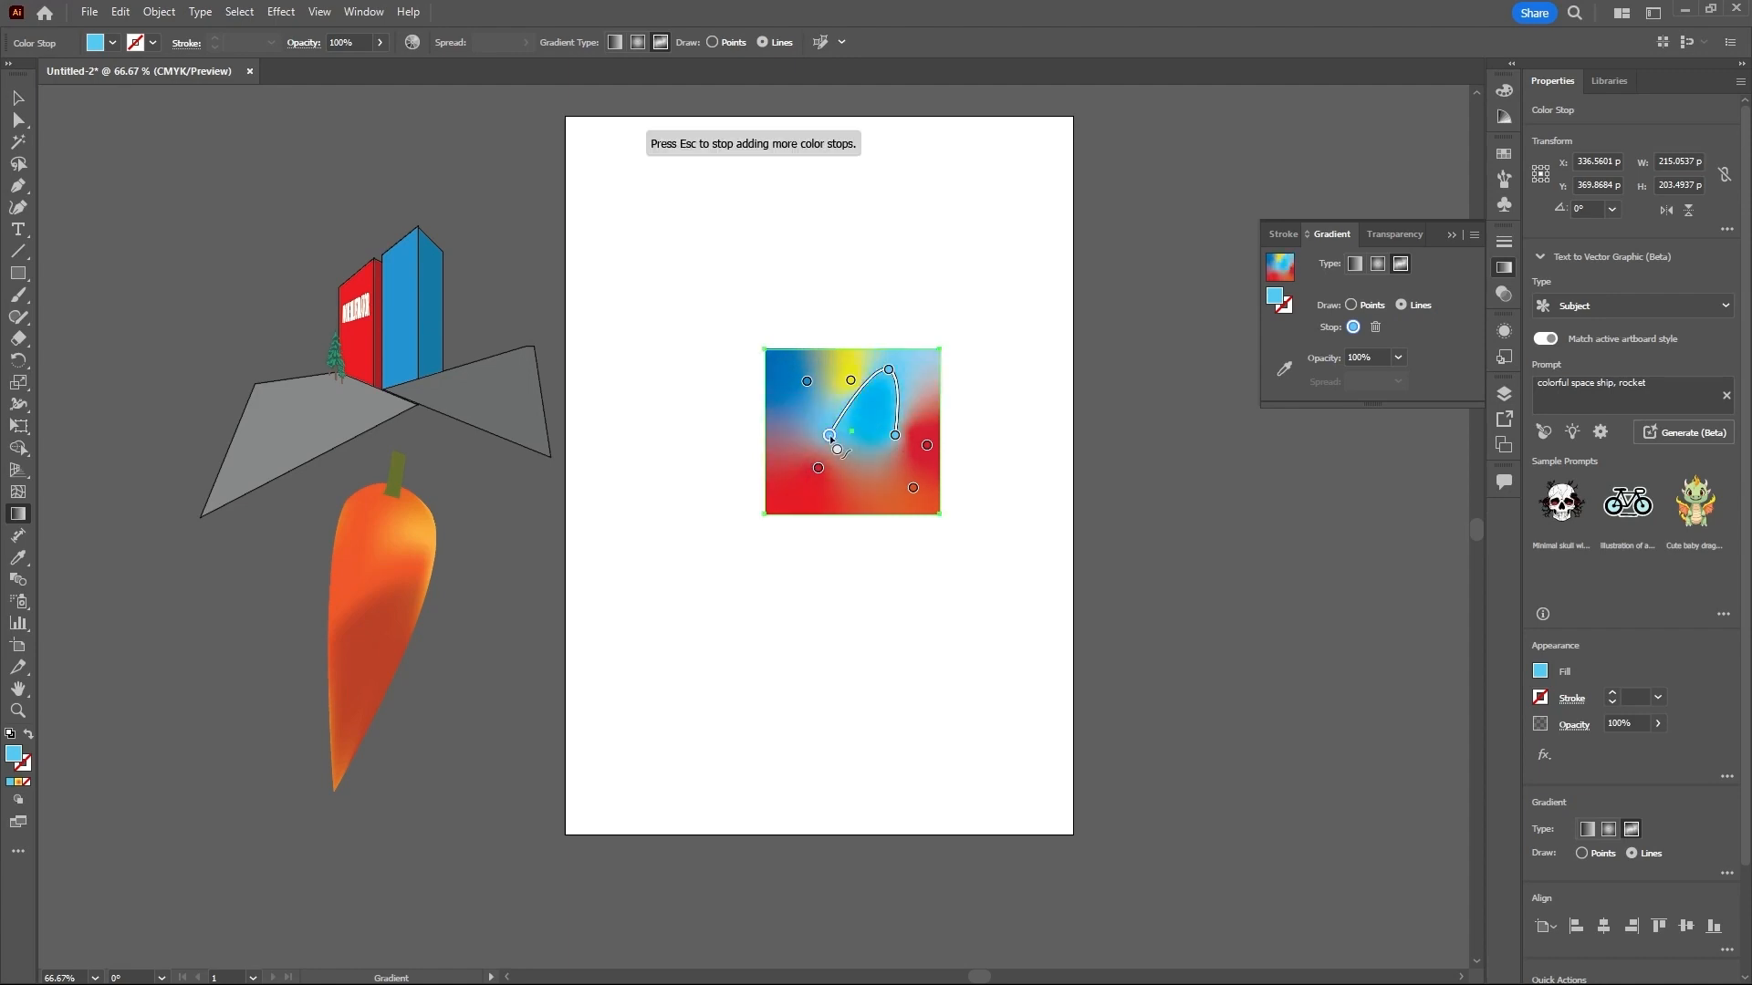
pyautogui.click(826, 489)
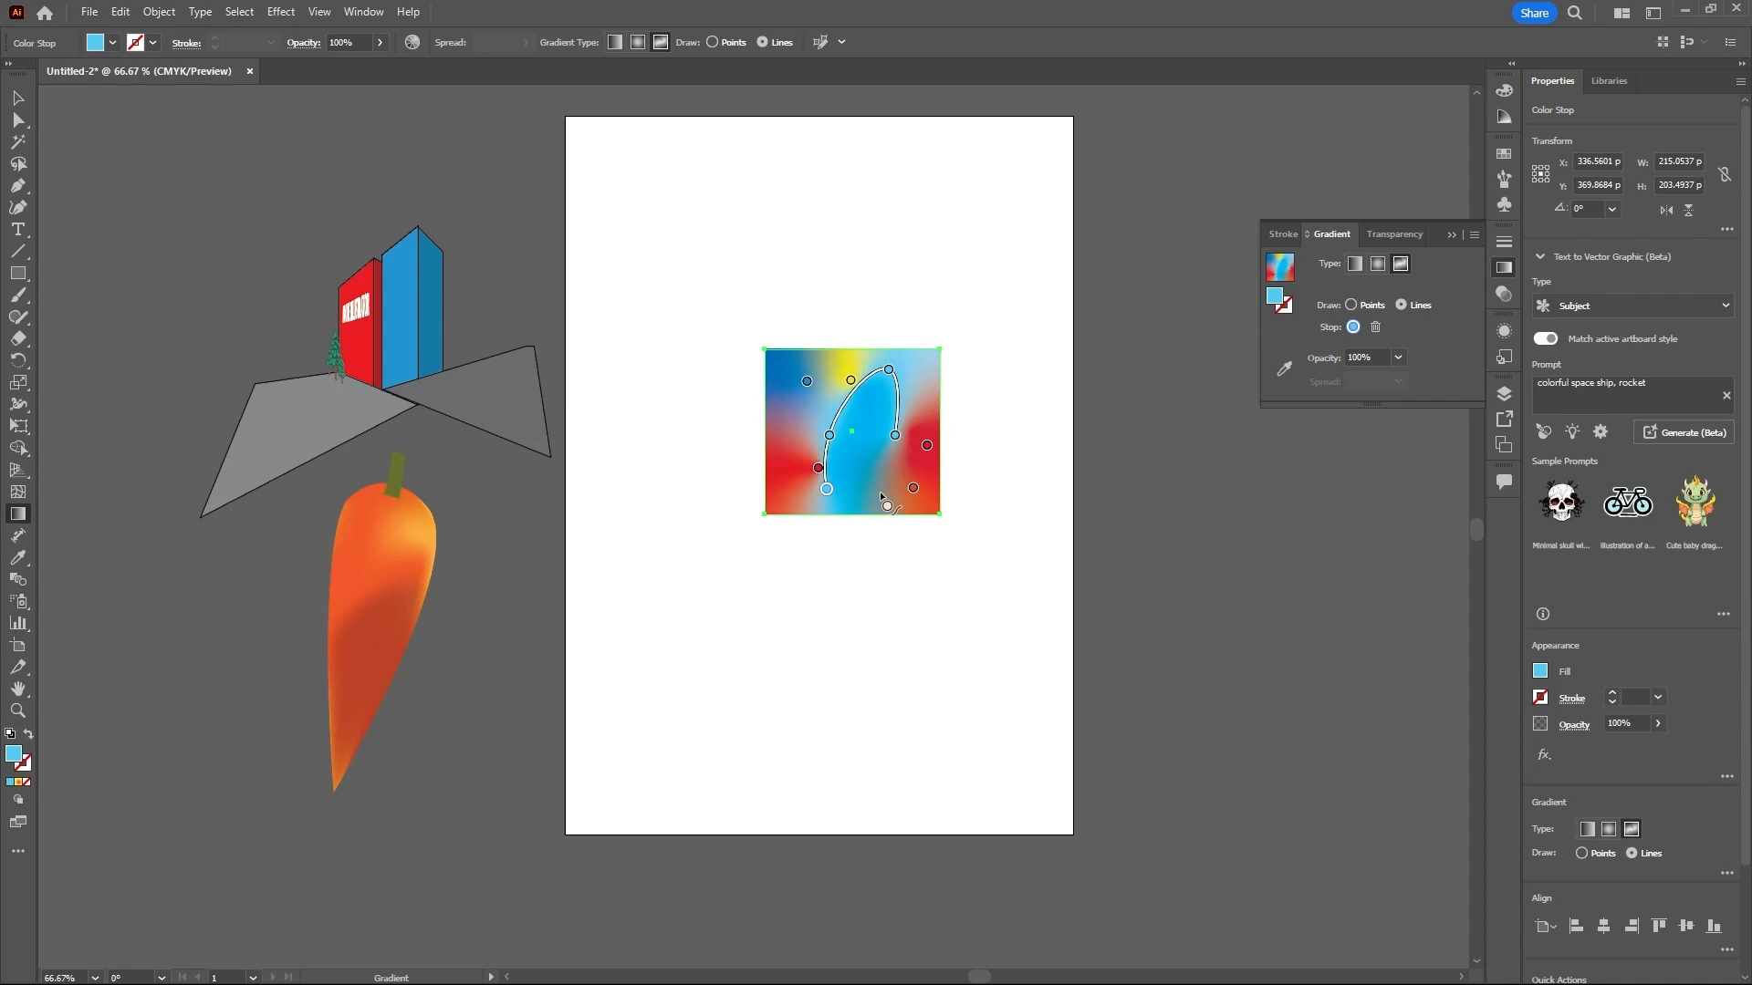
pyautogui.click(924, 457)
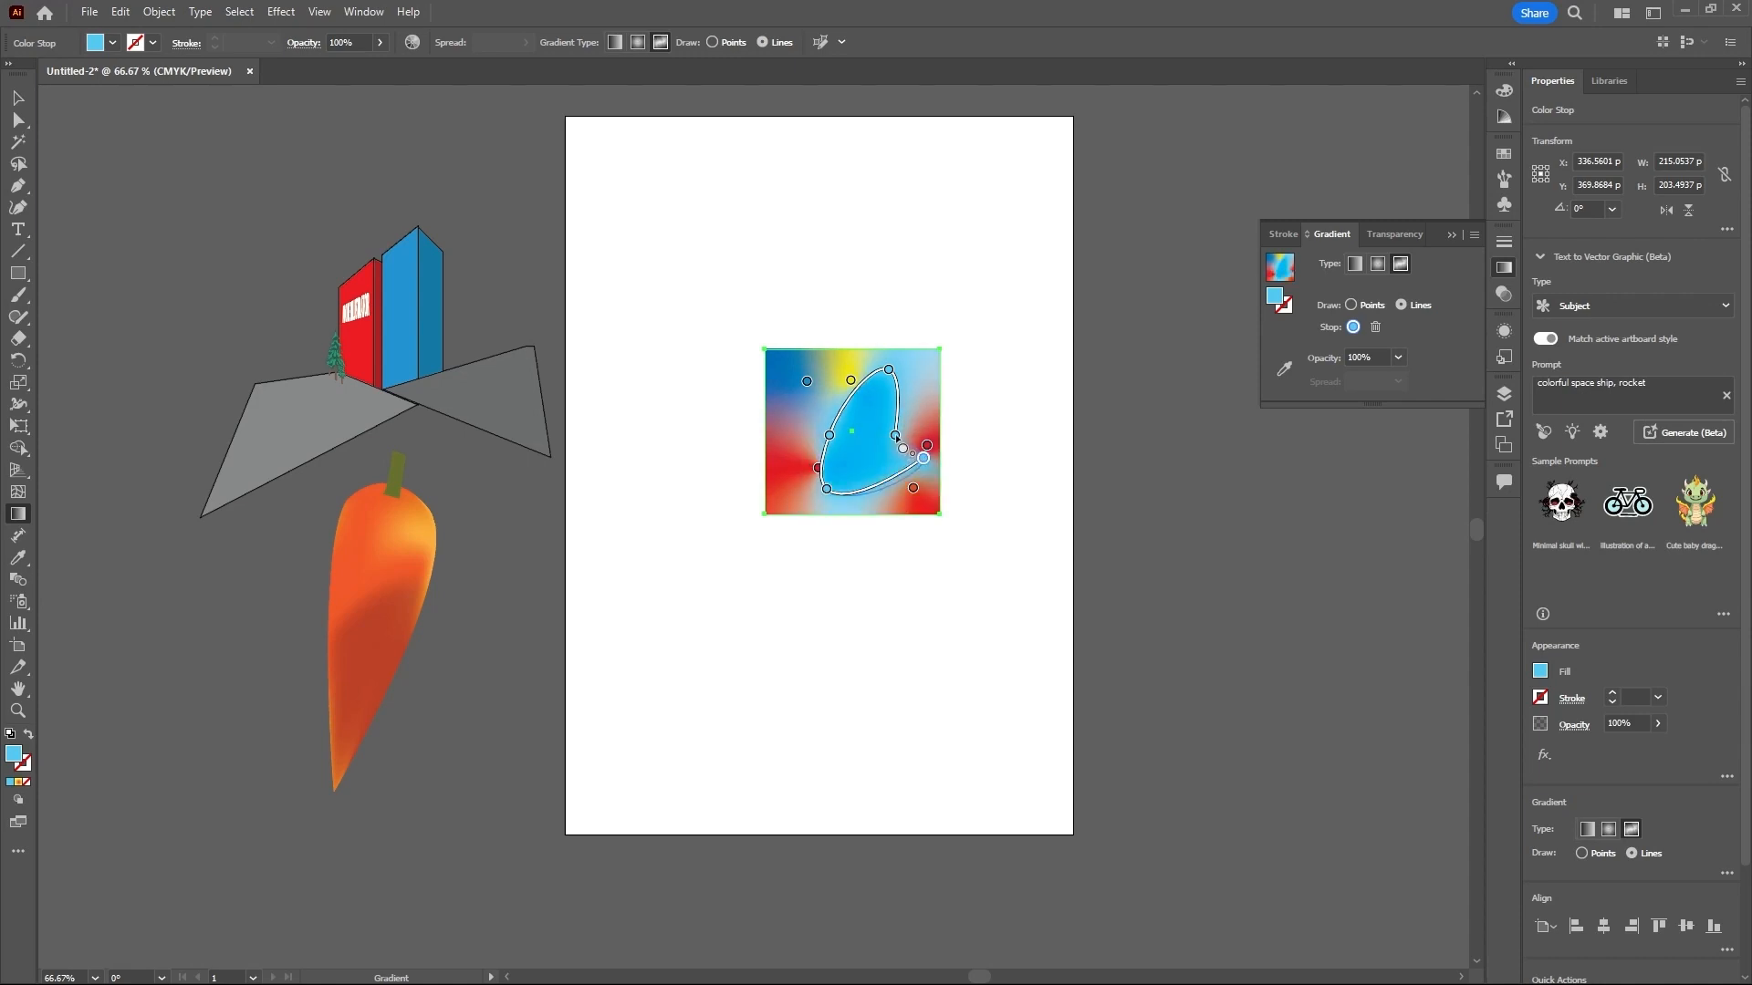
pyautogui.press('Escape')
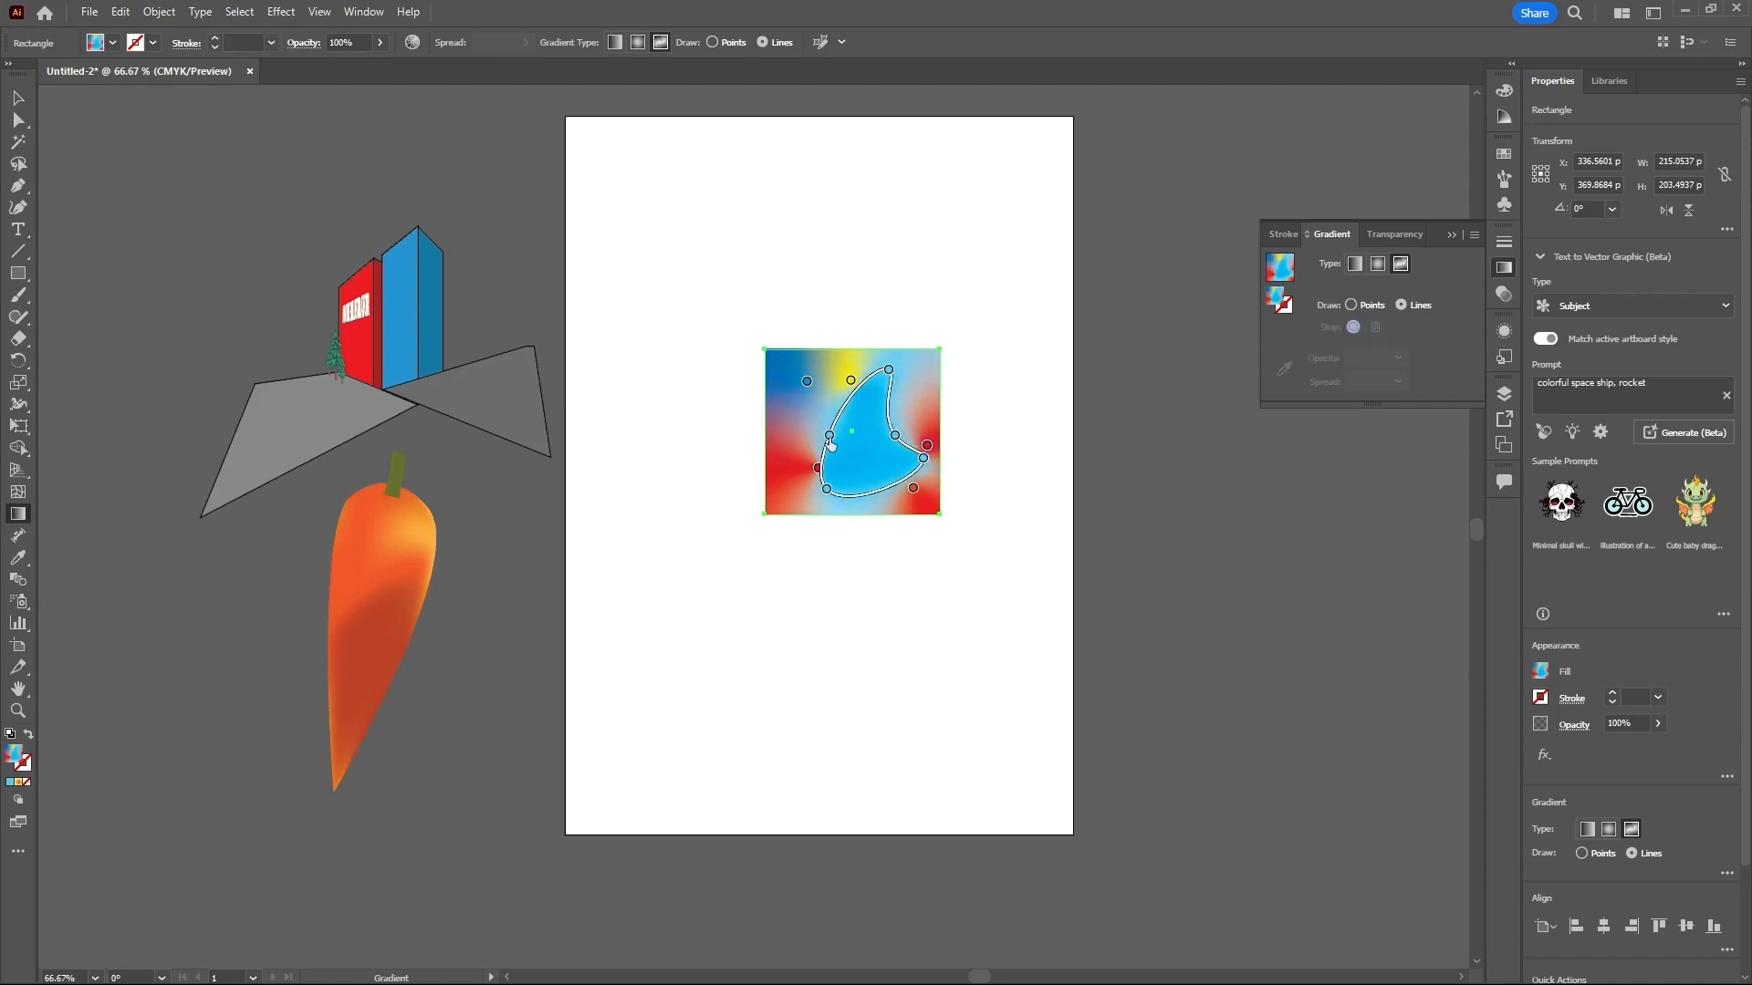
# - Reshape the closed gradient line by moving its left, upper and right color stops outward toward the rectangle's edges
pyautogui.moveTo(826, 445); pyautogui.dragTo(782, 423)
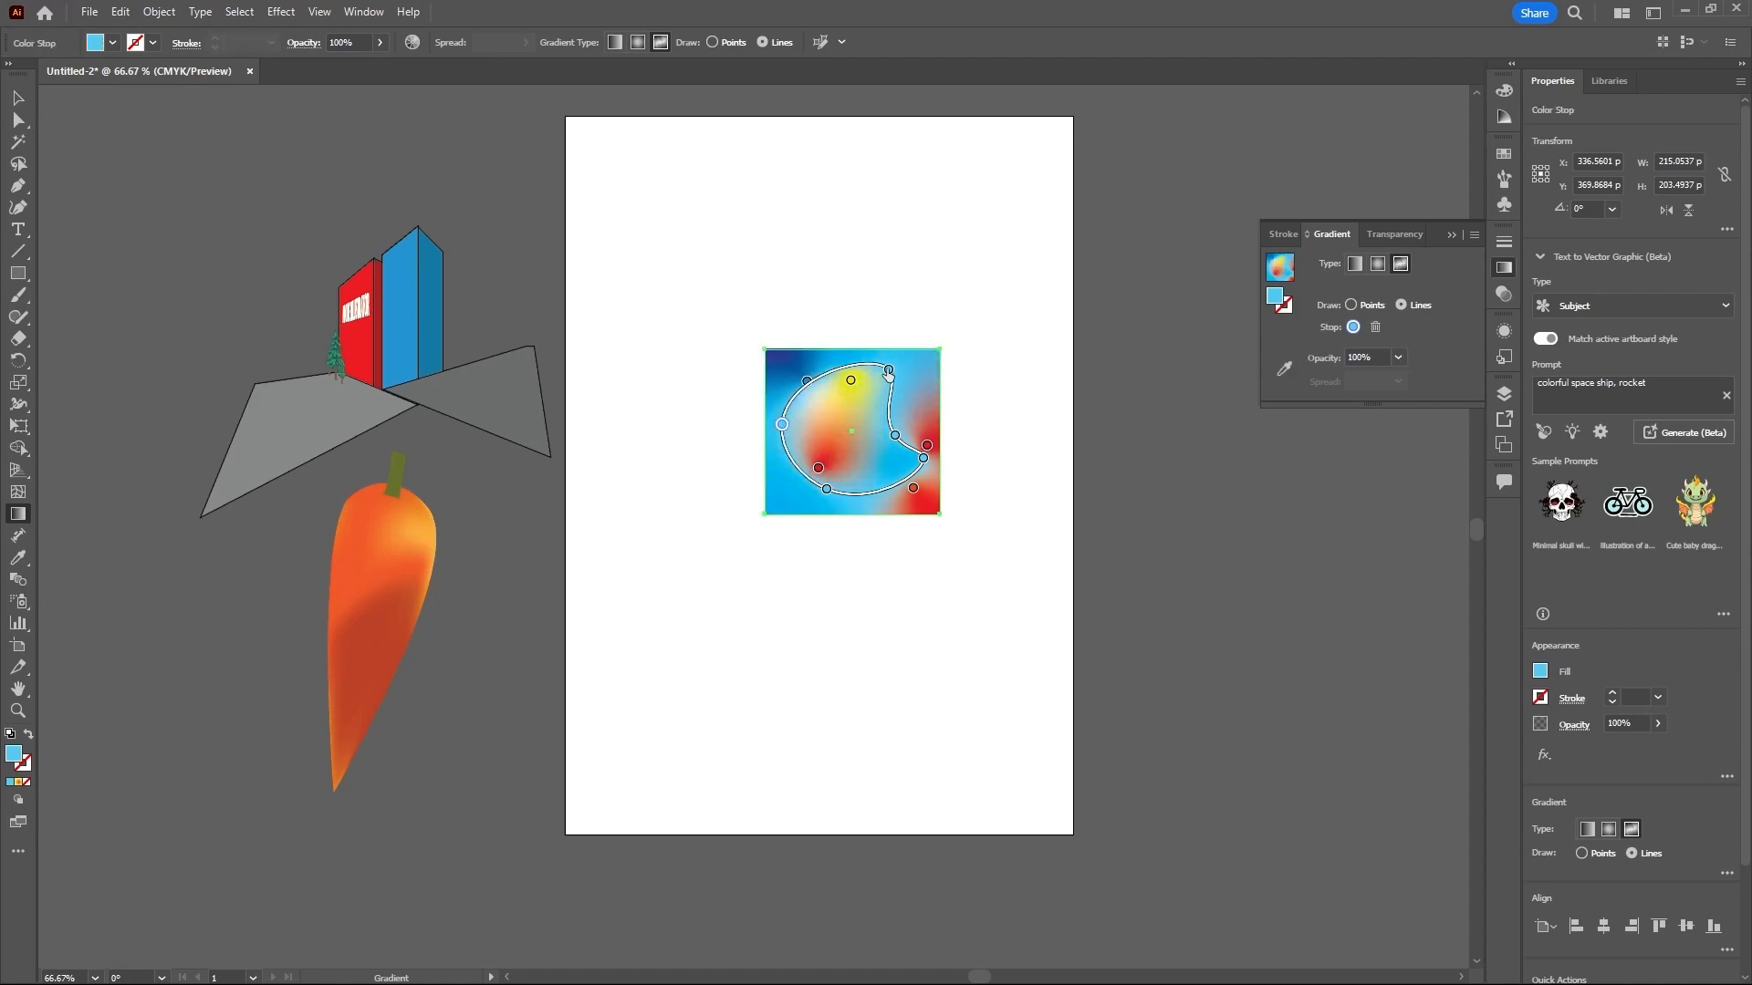
pyautogui.moveTo(889, 370); pyautogui.dragTo(898, 370)
pyautogui.moveTo(895, 435)
pyautogui.mouseDown()
pyautogui.moveTo(908, 486)
pyautogui.moveTo(783, 537)
pyautogui.moveTo(905, 421)
pyautogui.moveTo(951, 414)
pyautogui.moveTo(916, 413)
pyautogui.mouseUp()
pyautogui.click(1028, 523)
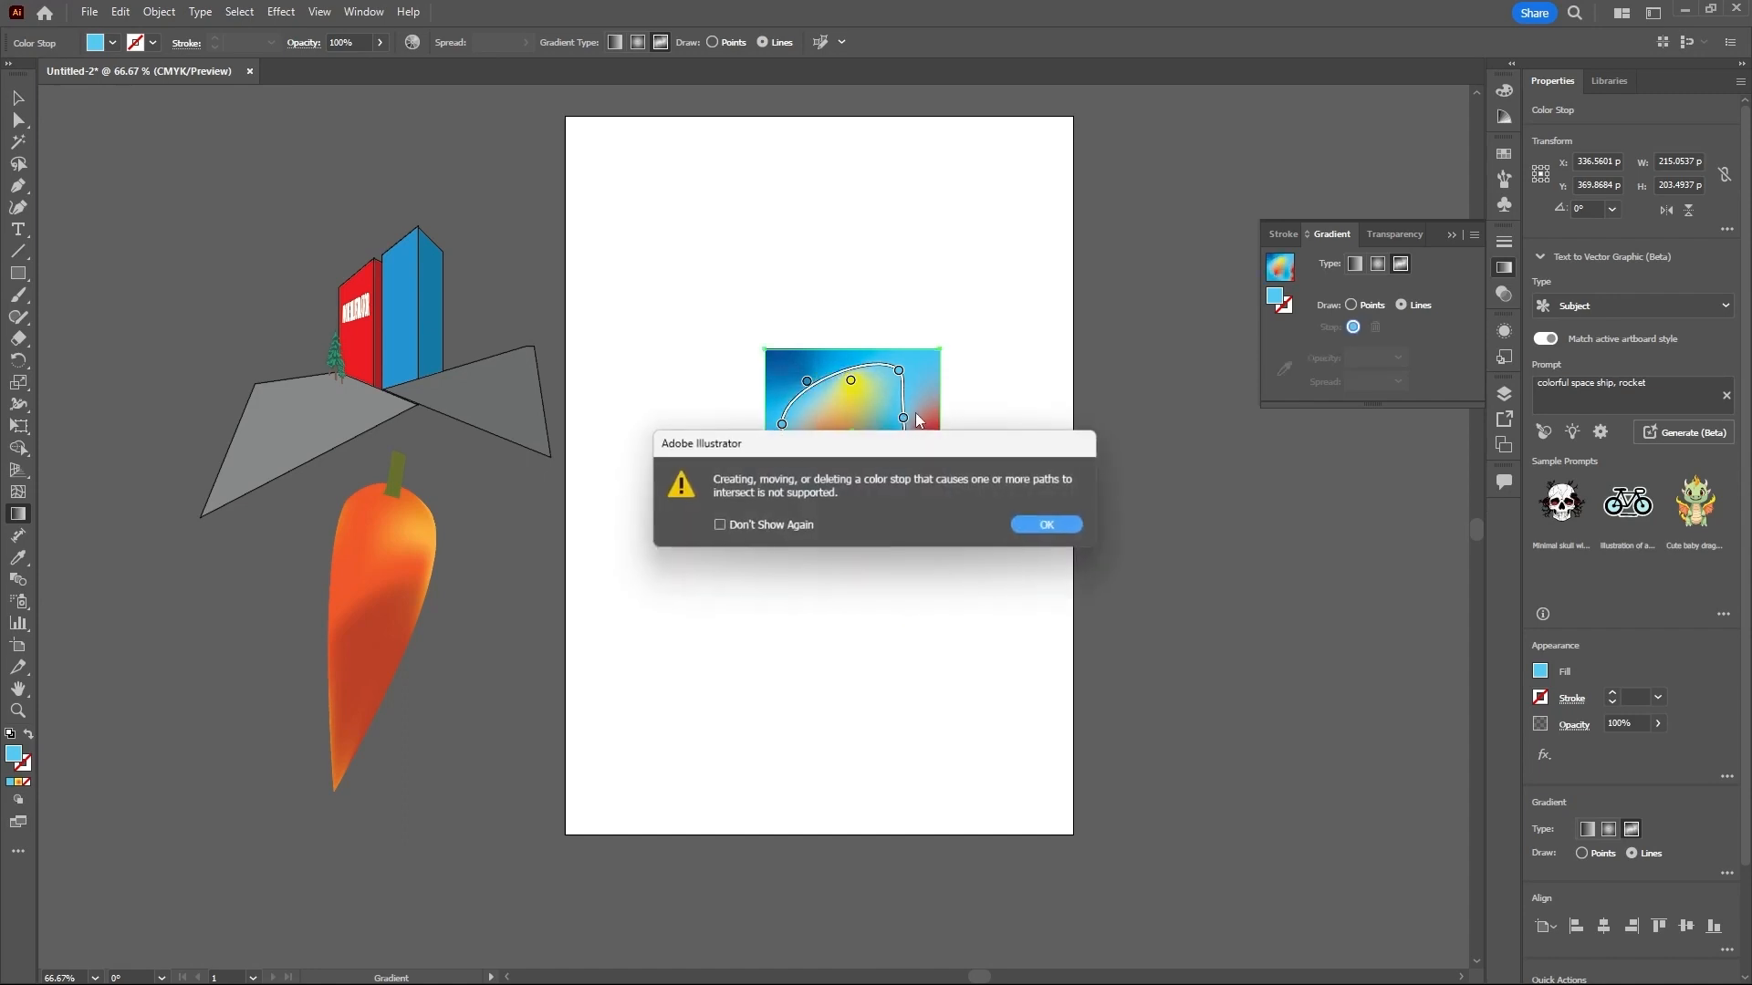
pyautogui.click(1045, 527)
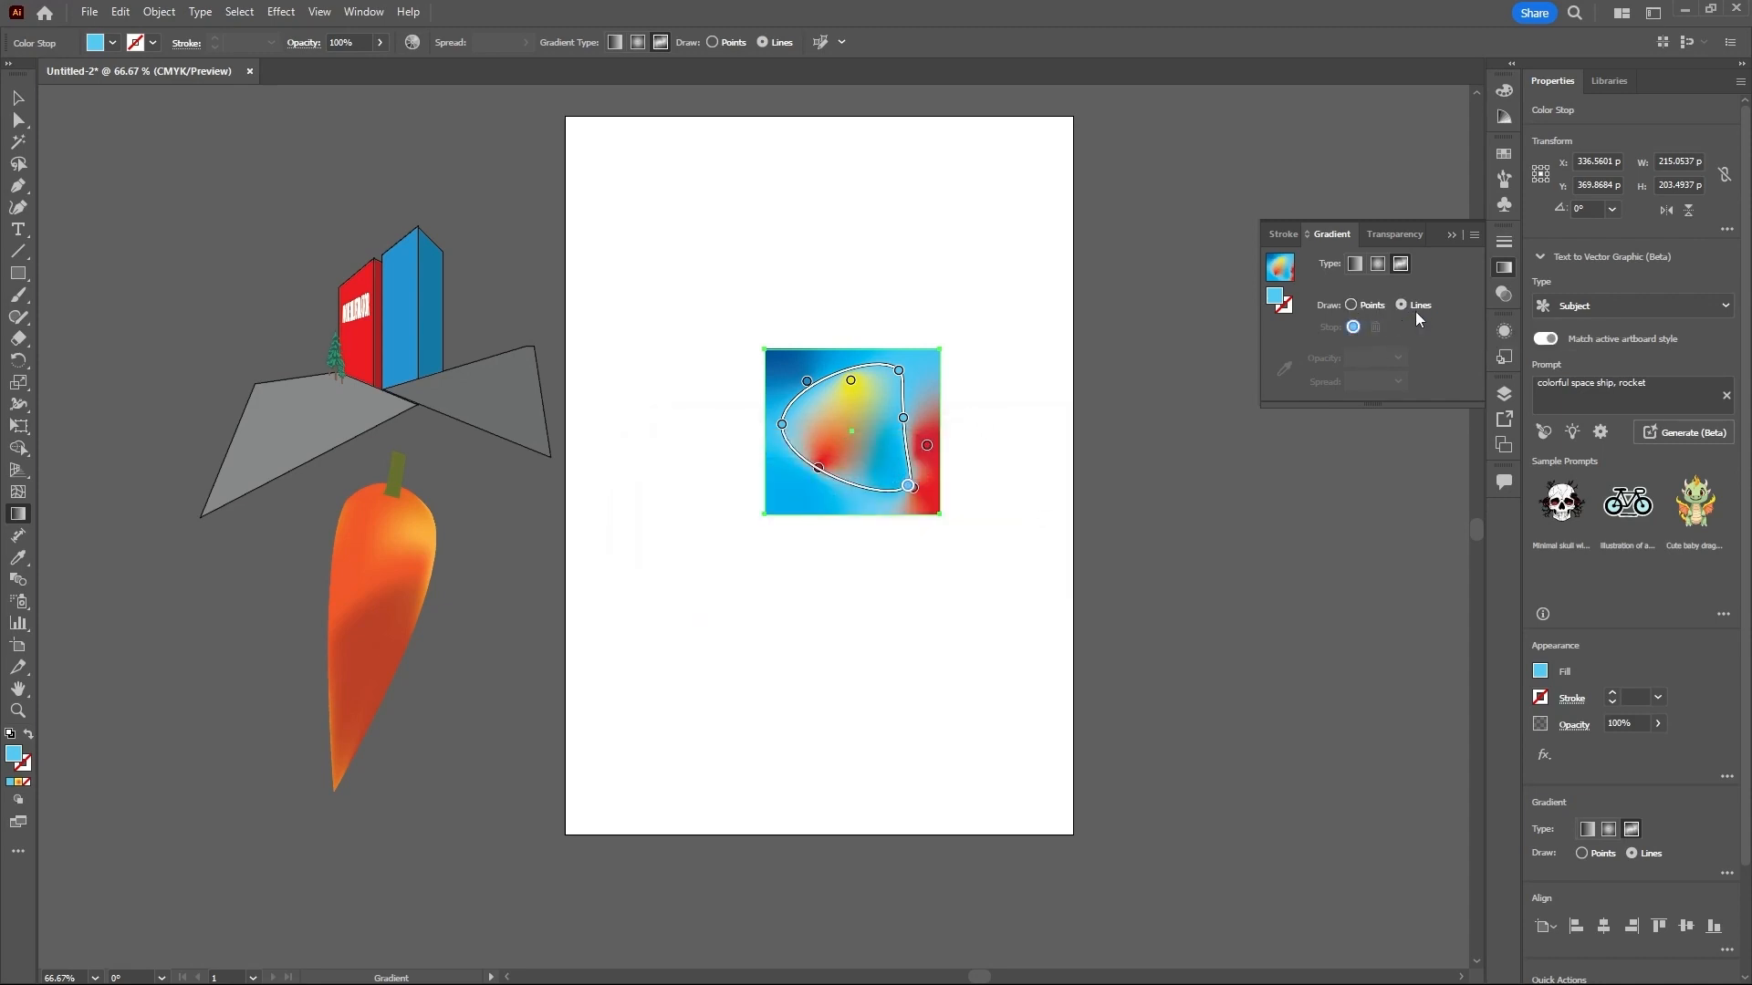
# - Toggle the rectangle's fill between solid and gradient, ending on solid light blue (58CAF1), and move it off the artboard above and left of the buildings
pyautogui.click(1352, 305)
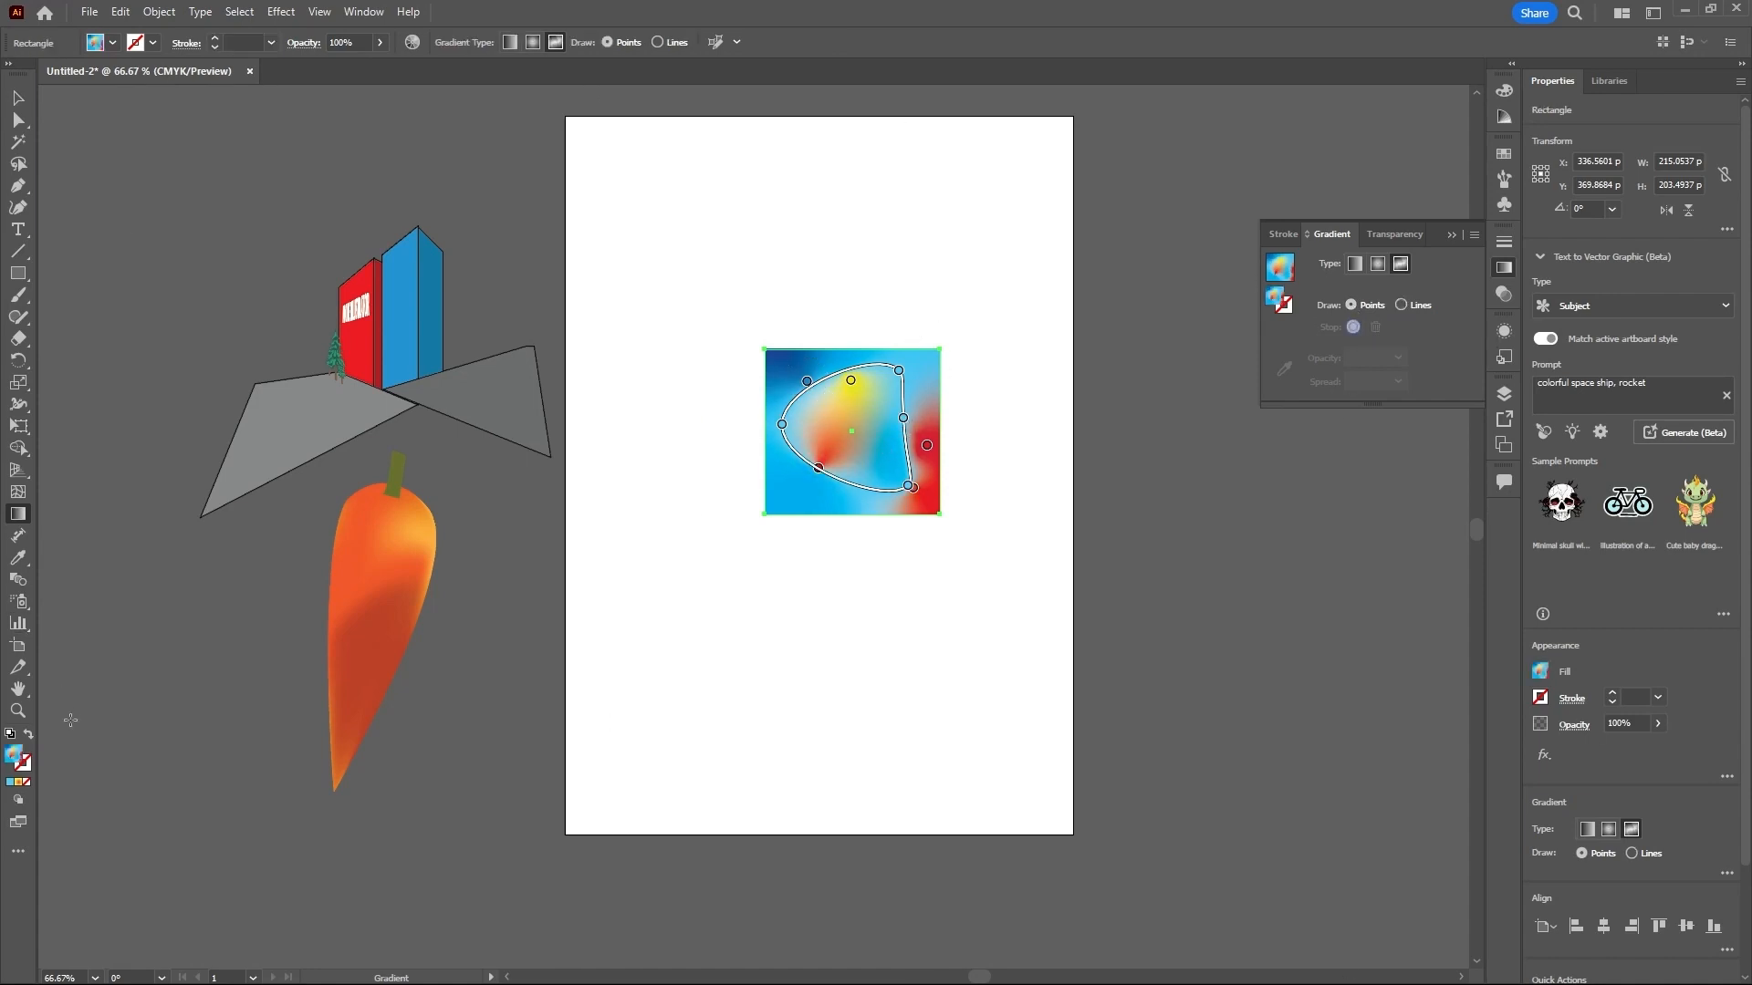
pyautogui.click(29, 786)
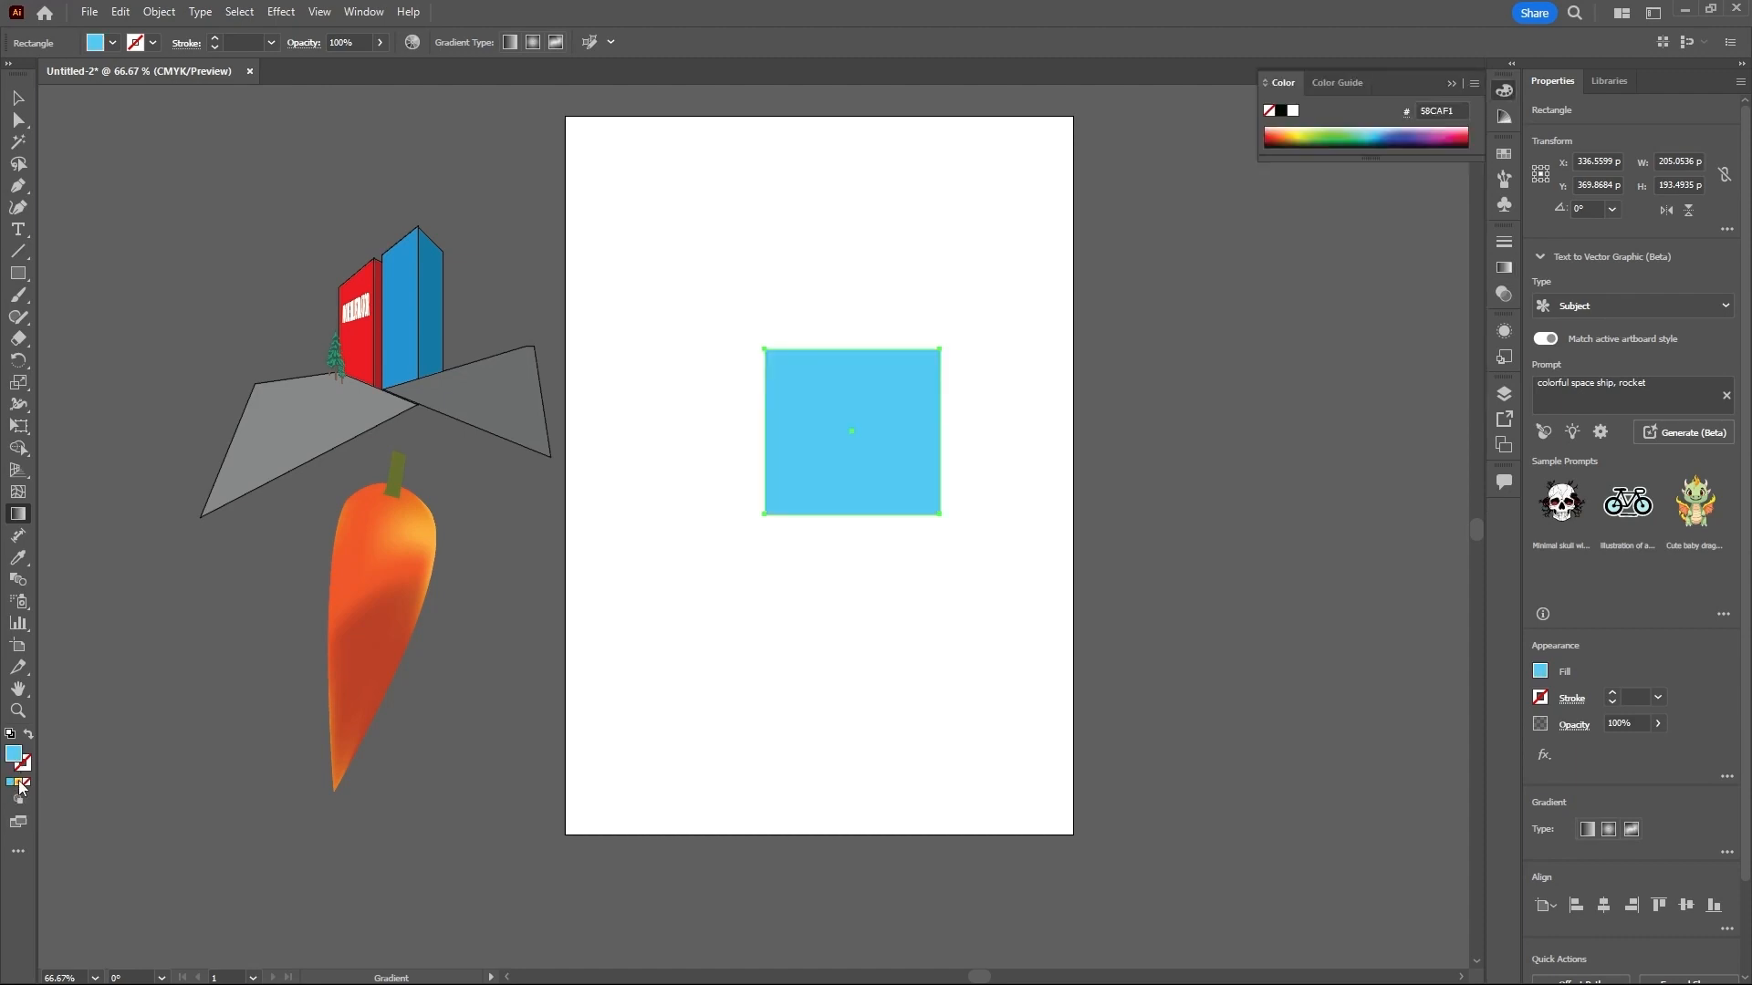
pyautogui.click(19, 783)
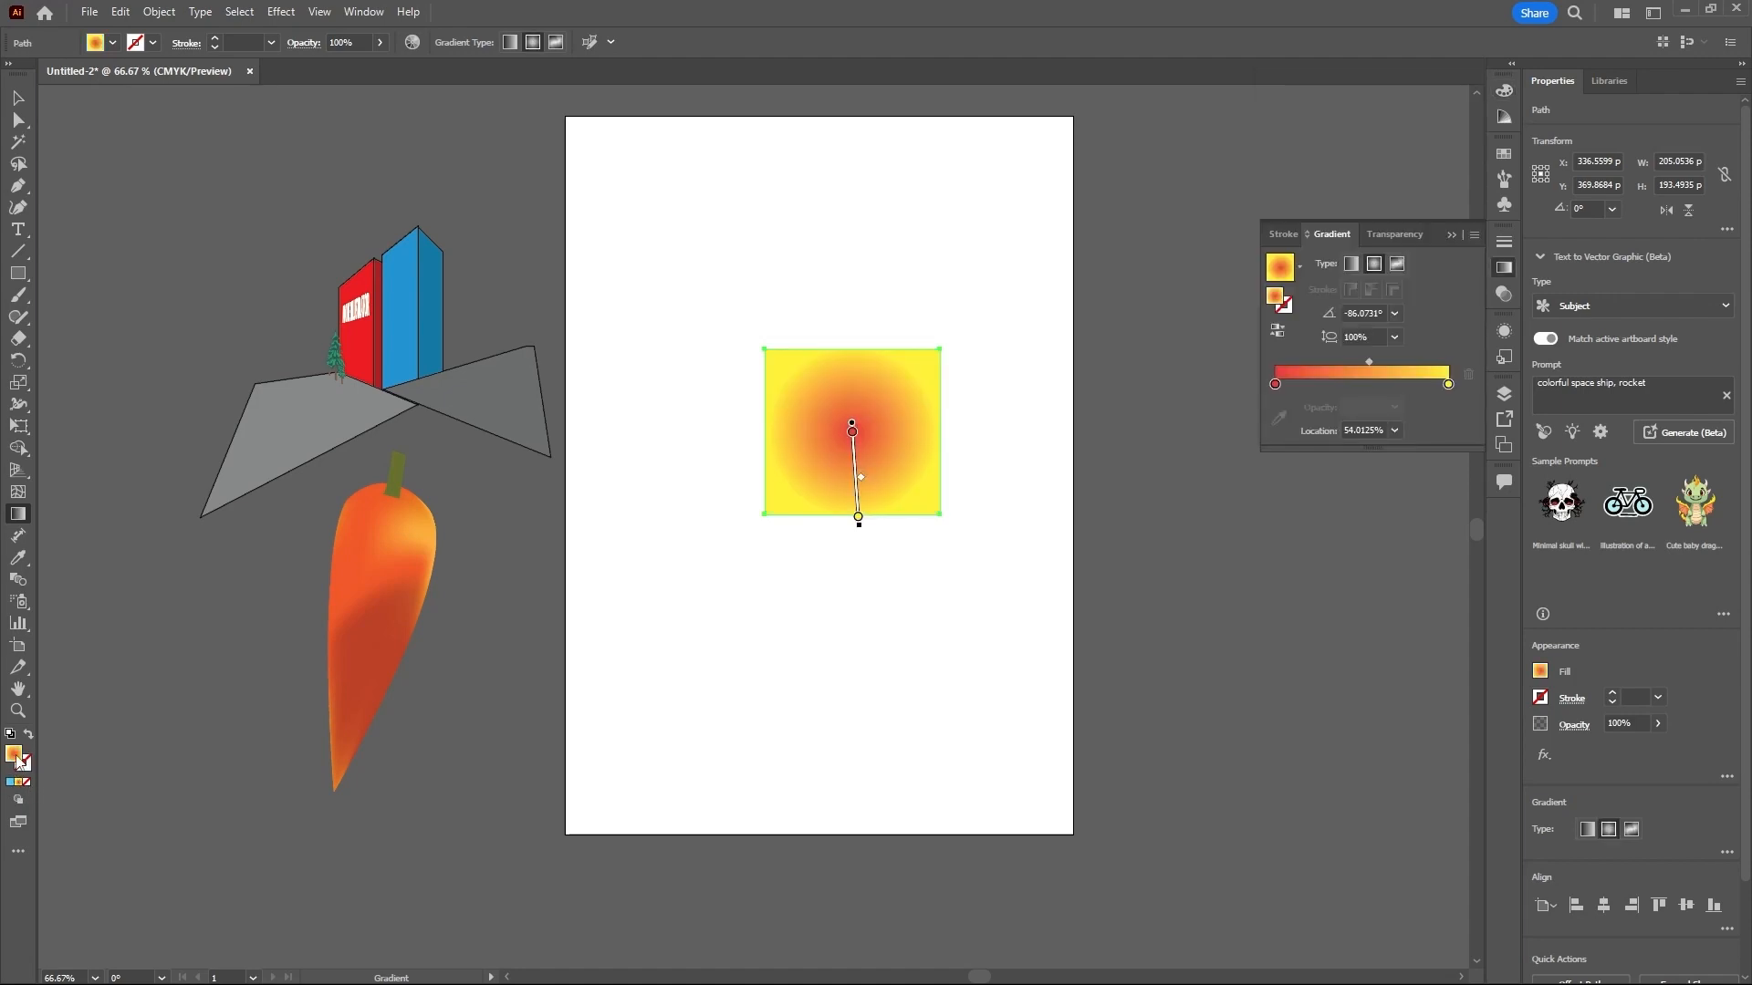
pyautogui.click(13, 786)
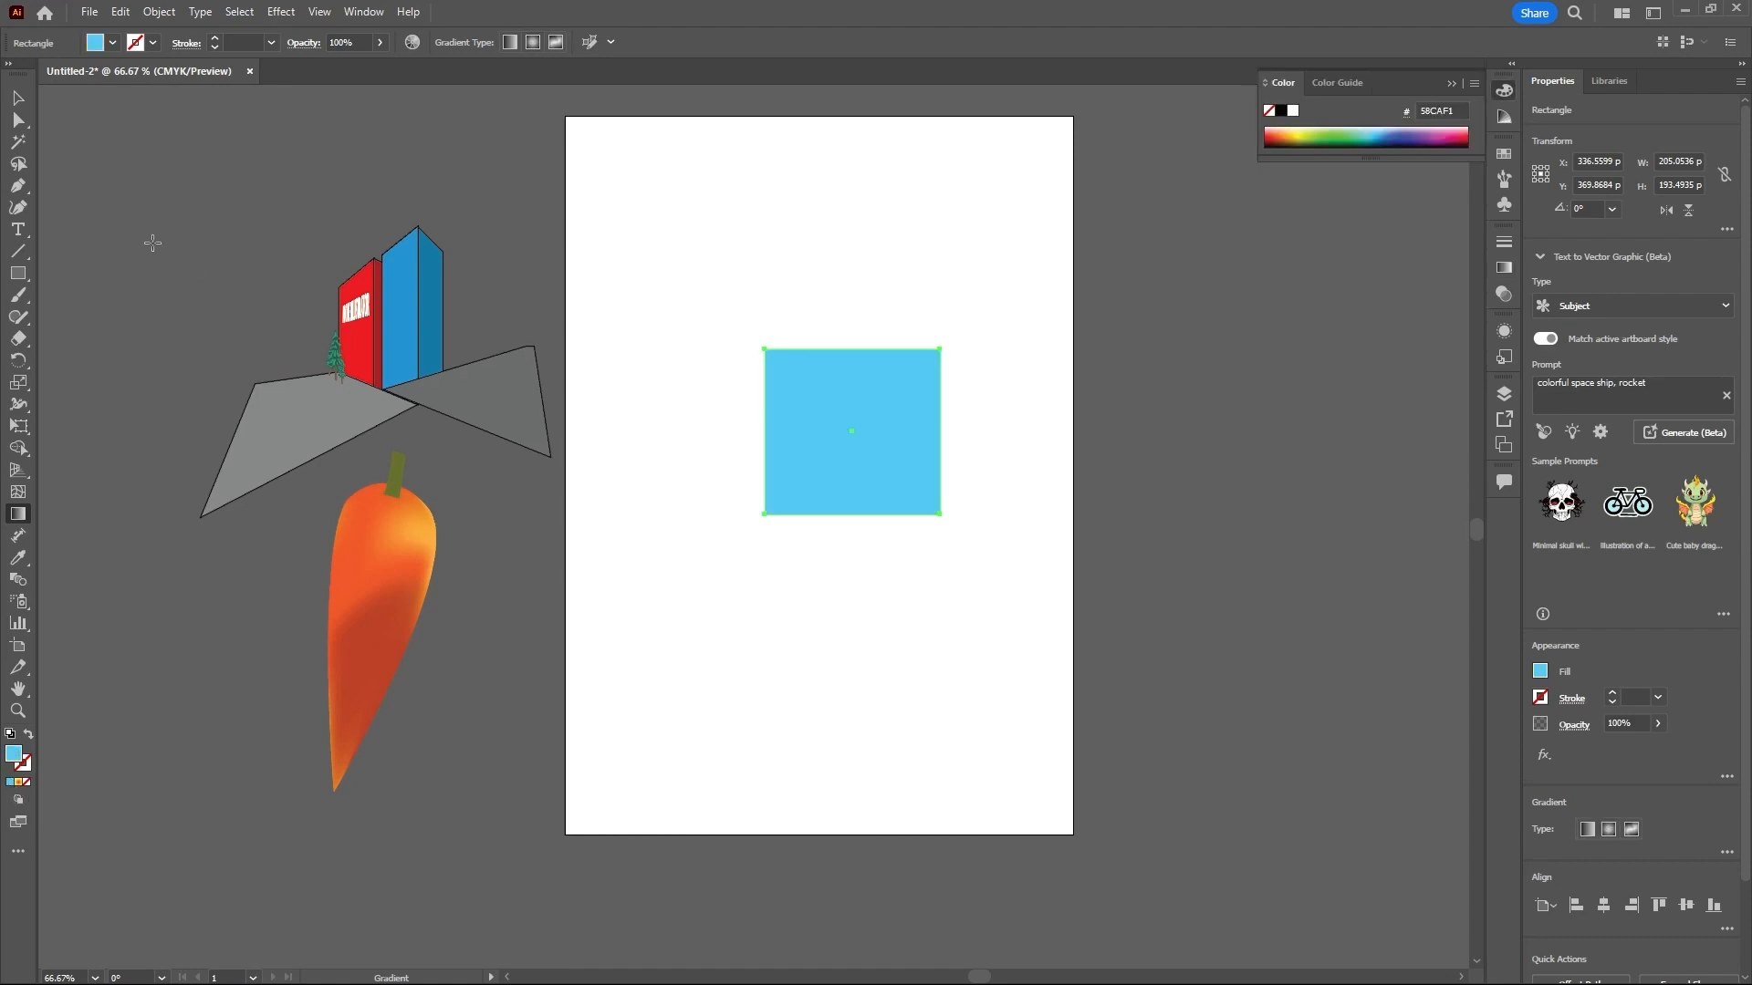
pyautogui.click(20, 104)
pyautogui.moveTo(854, 414); pyautogui.dragTo(222, 212)
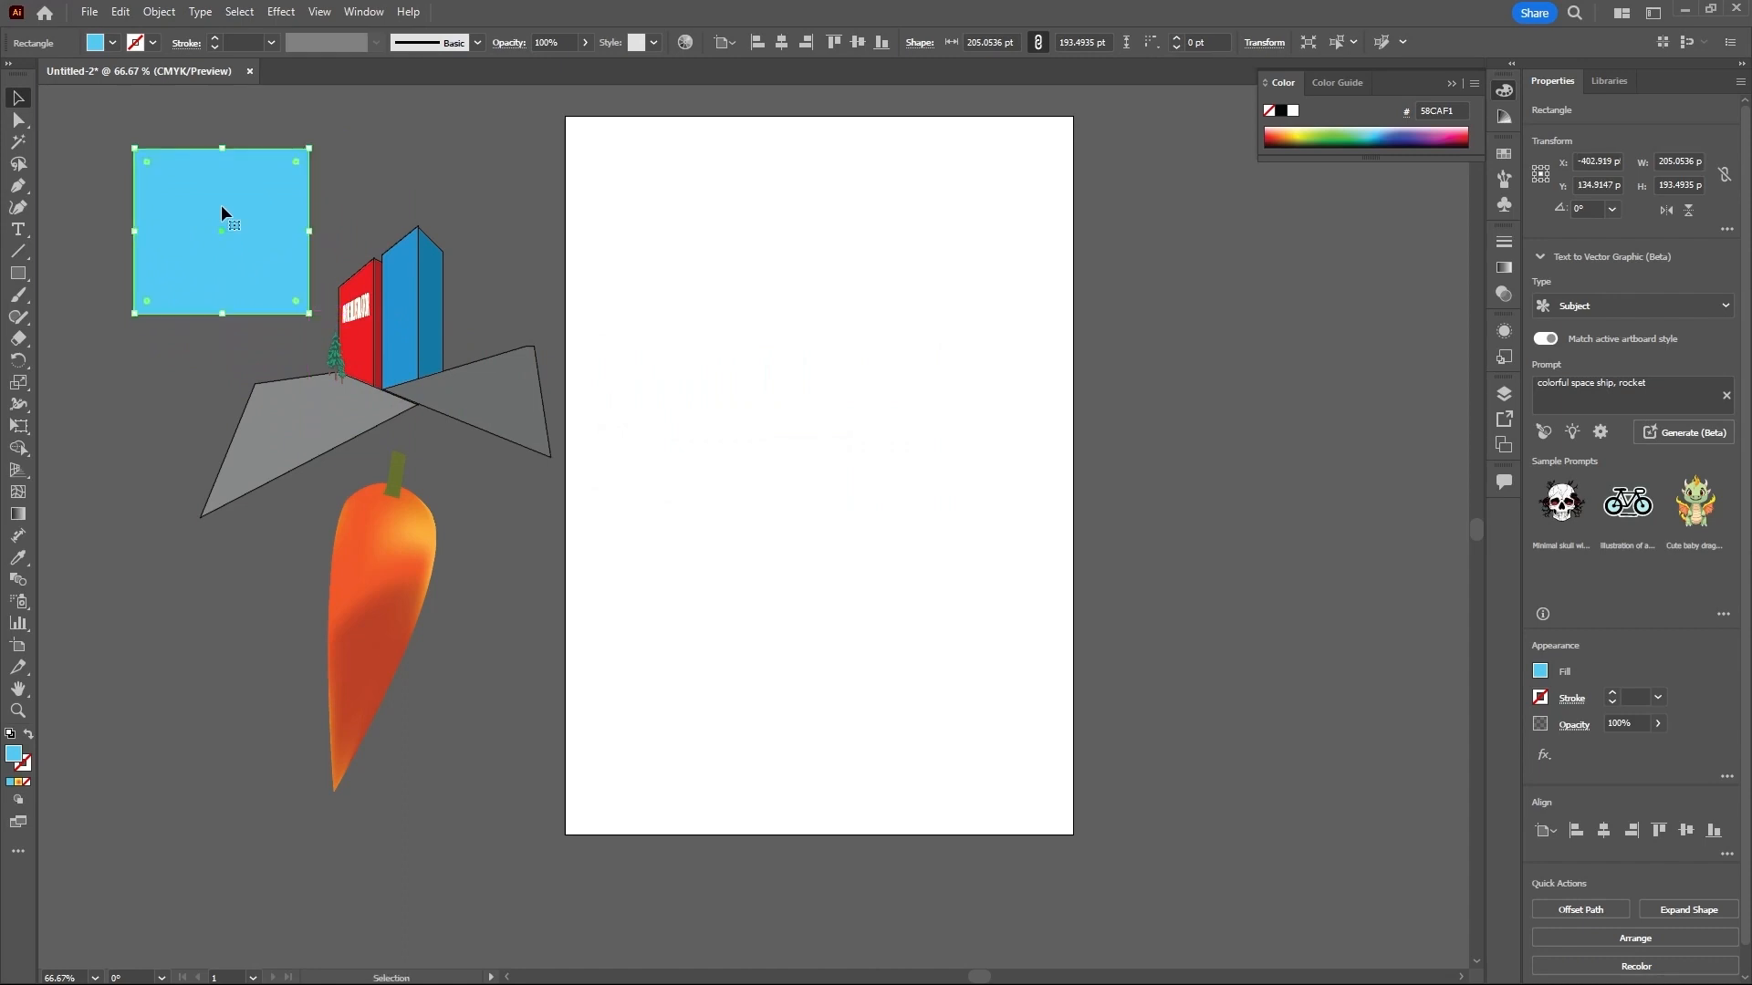
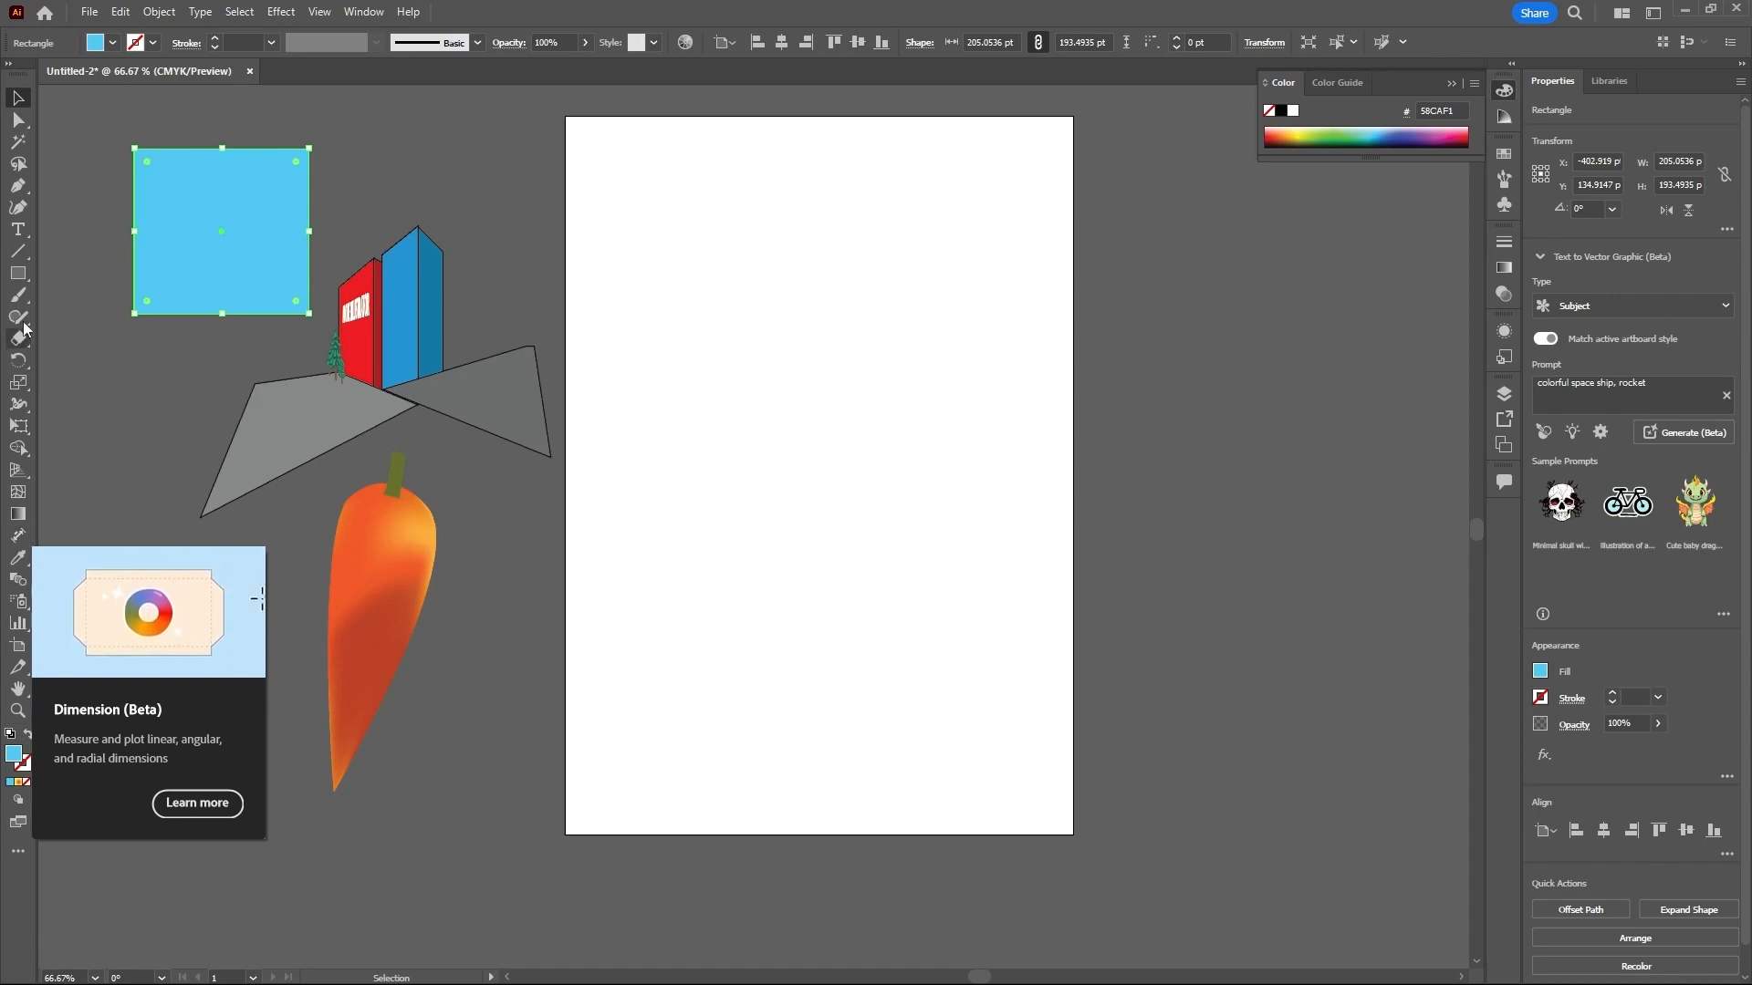
# - Draw a light blue rectangle about 229 by 241 pt in the artboard's upper half and add linear dimensions along all four sides
pyautogui.click(19, 277)
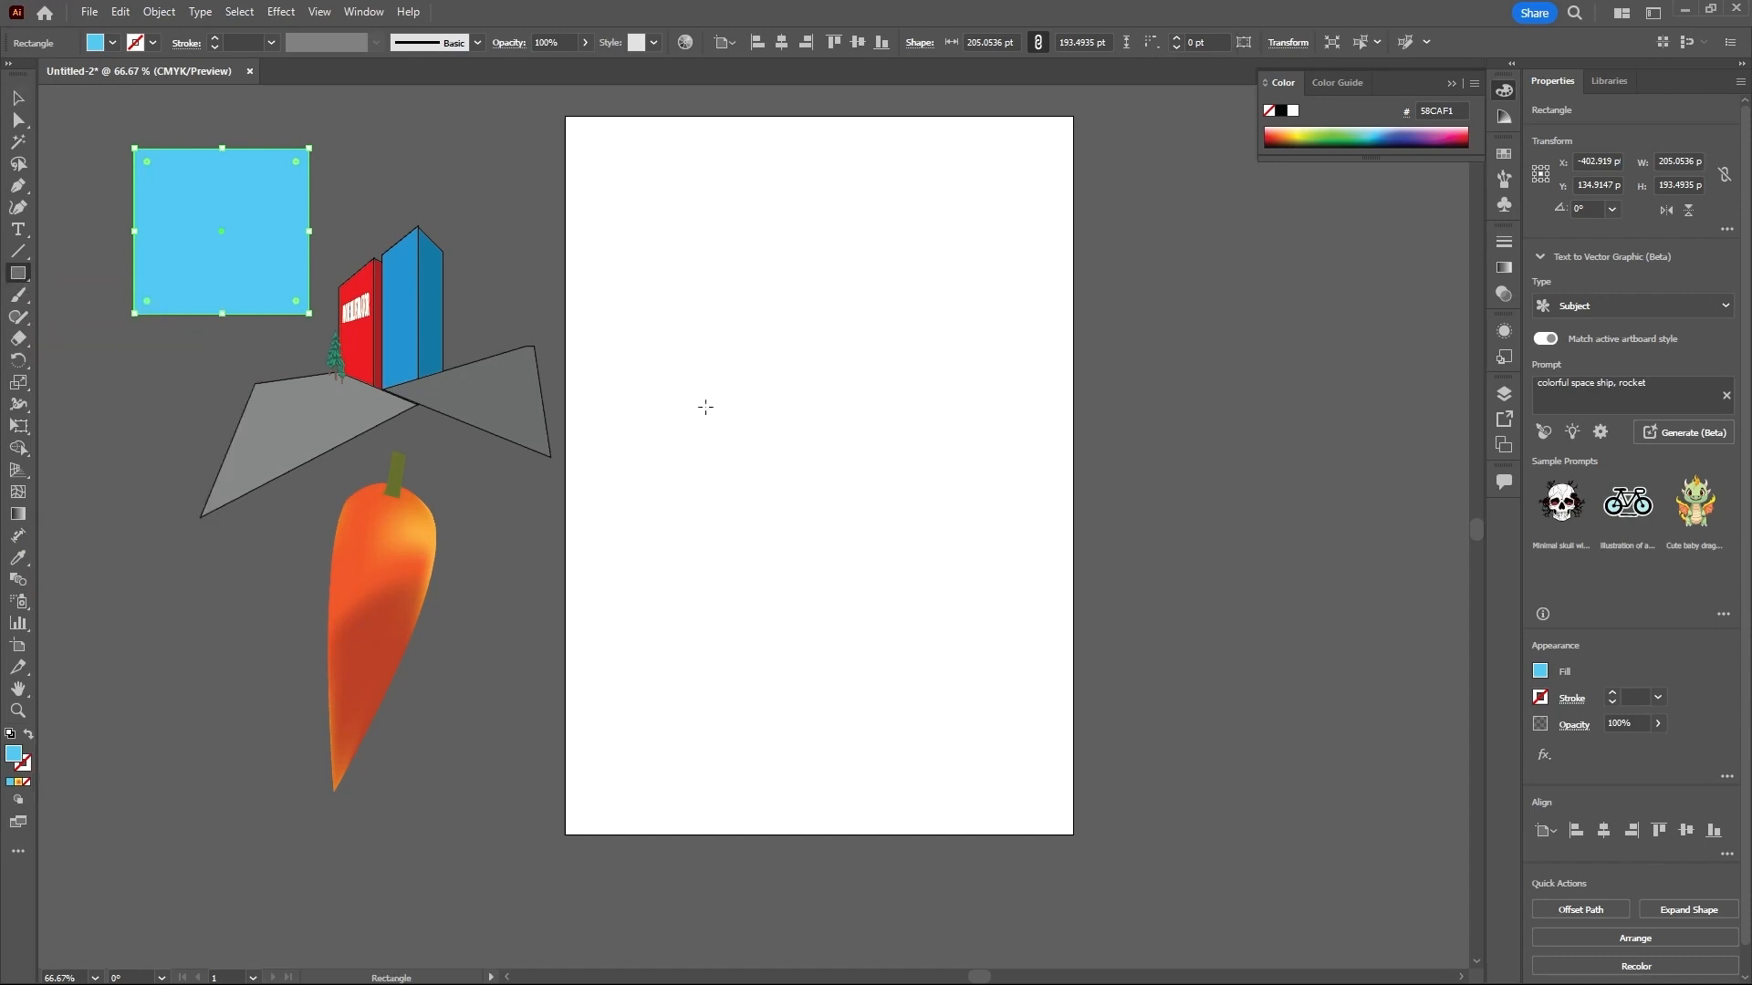
pyautogui.moveTo(732, 292); pyautogui.dragTo(928, 498)
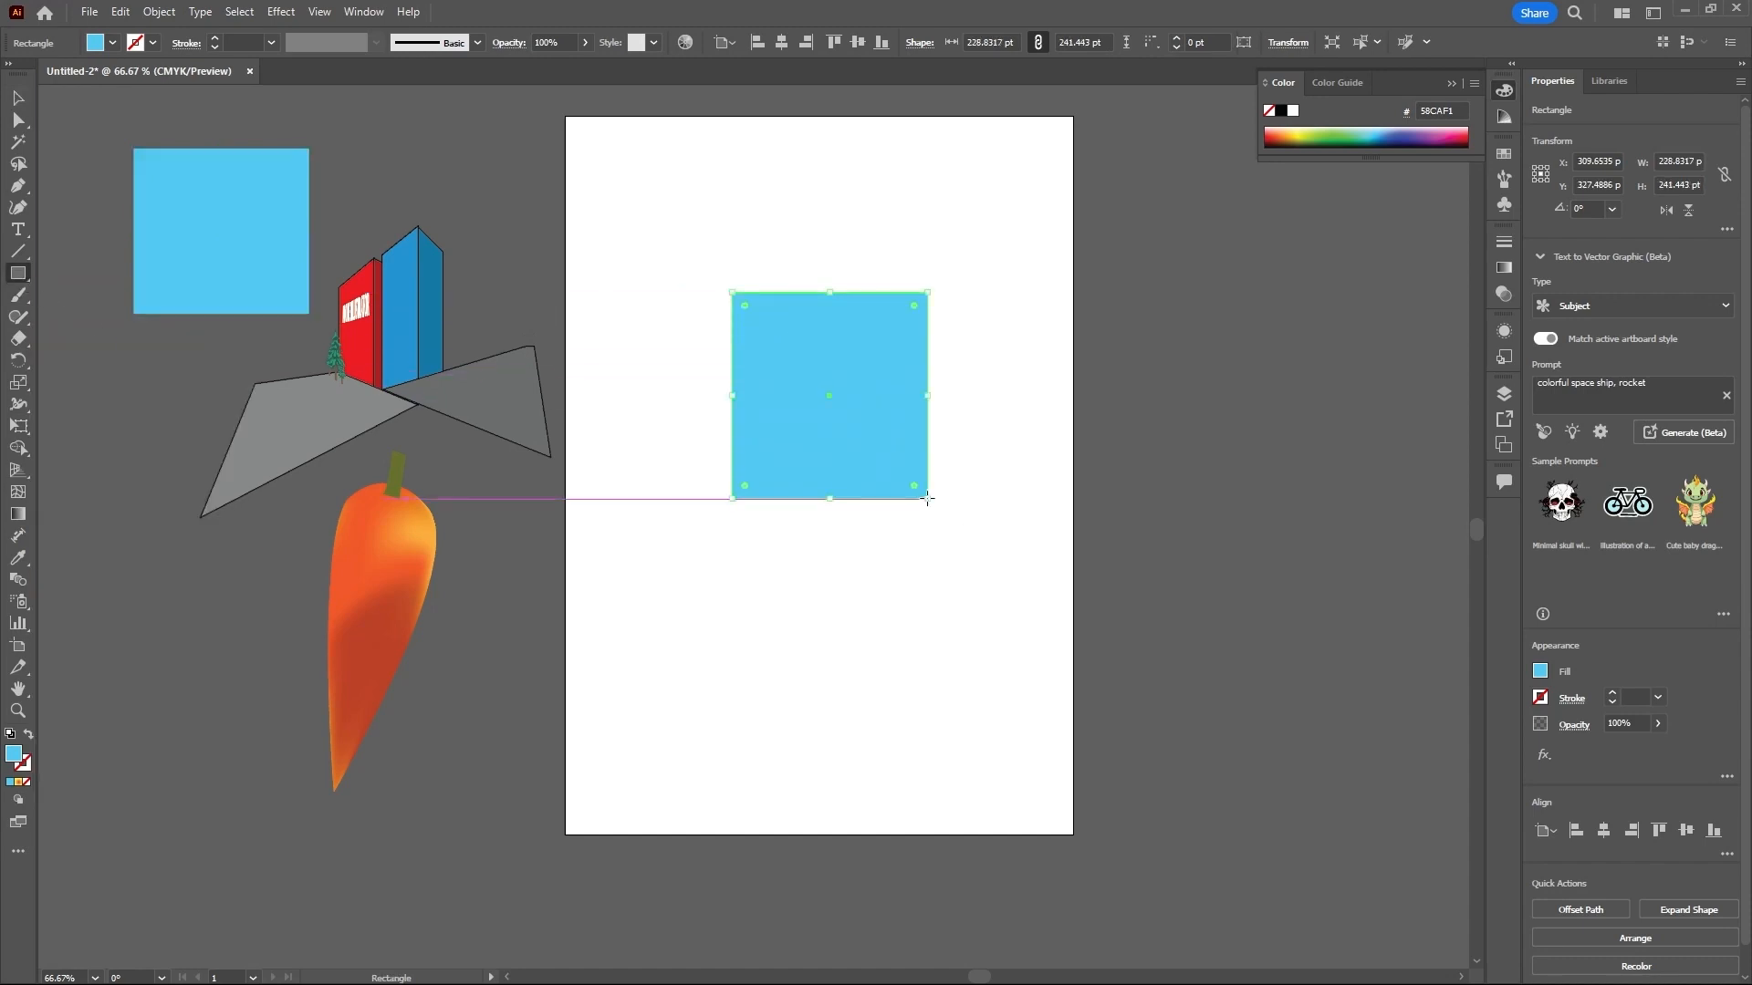
pyautogui.click(19, 541)
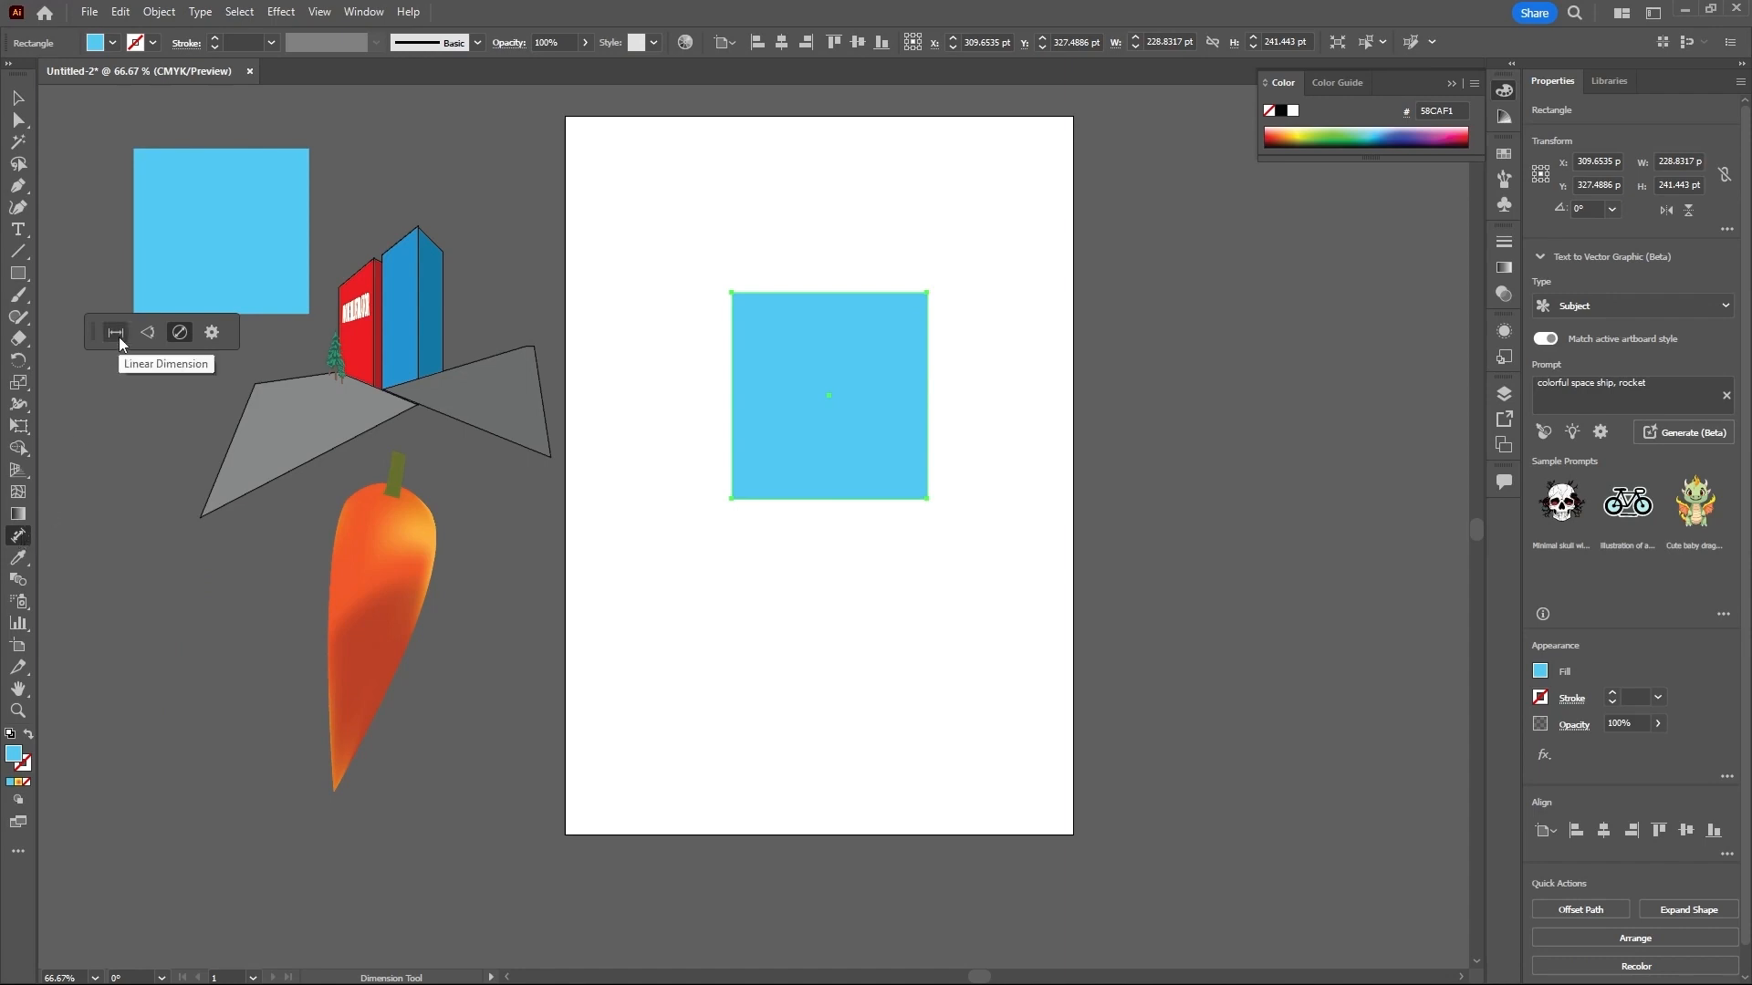
pyautogui.click(178, 334)
pyautogui.click(116, 335)
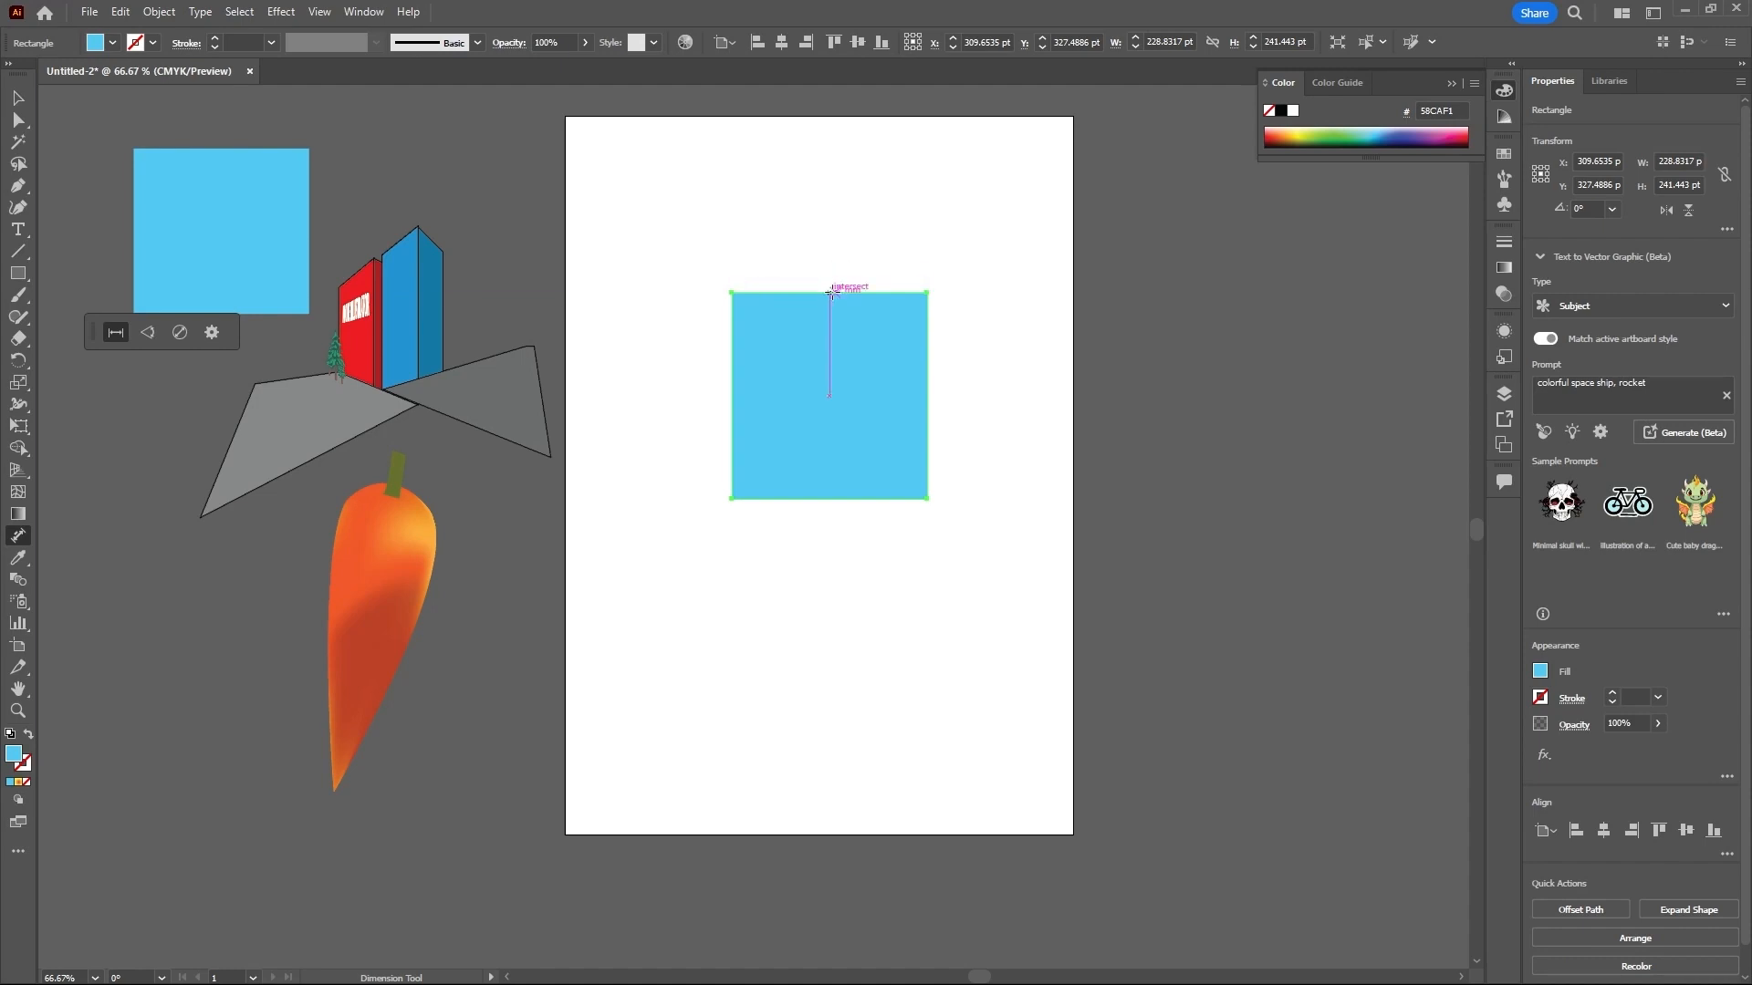
pyautogui.click(834, 279)
pyautogui.click(931, 367)
pyautogui.moveTo(731, 377); pyautogui.dragTo(709, 378)
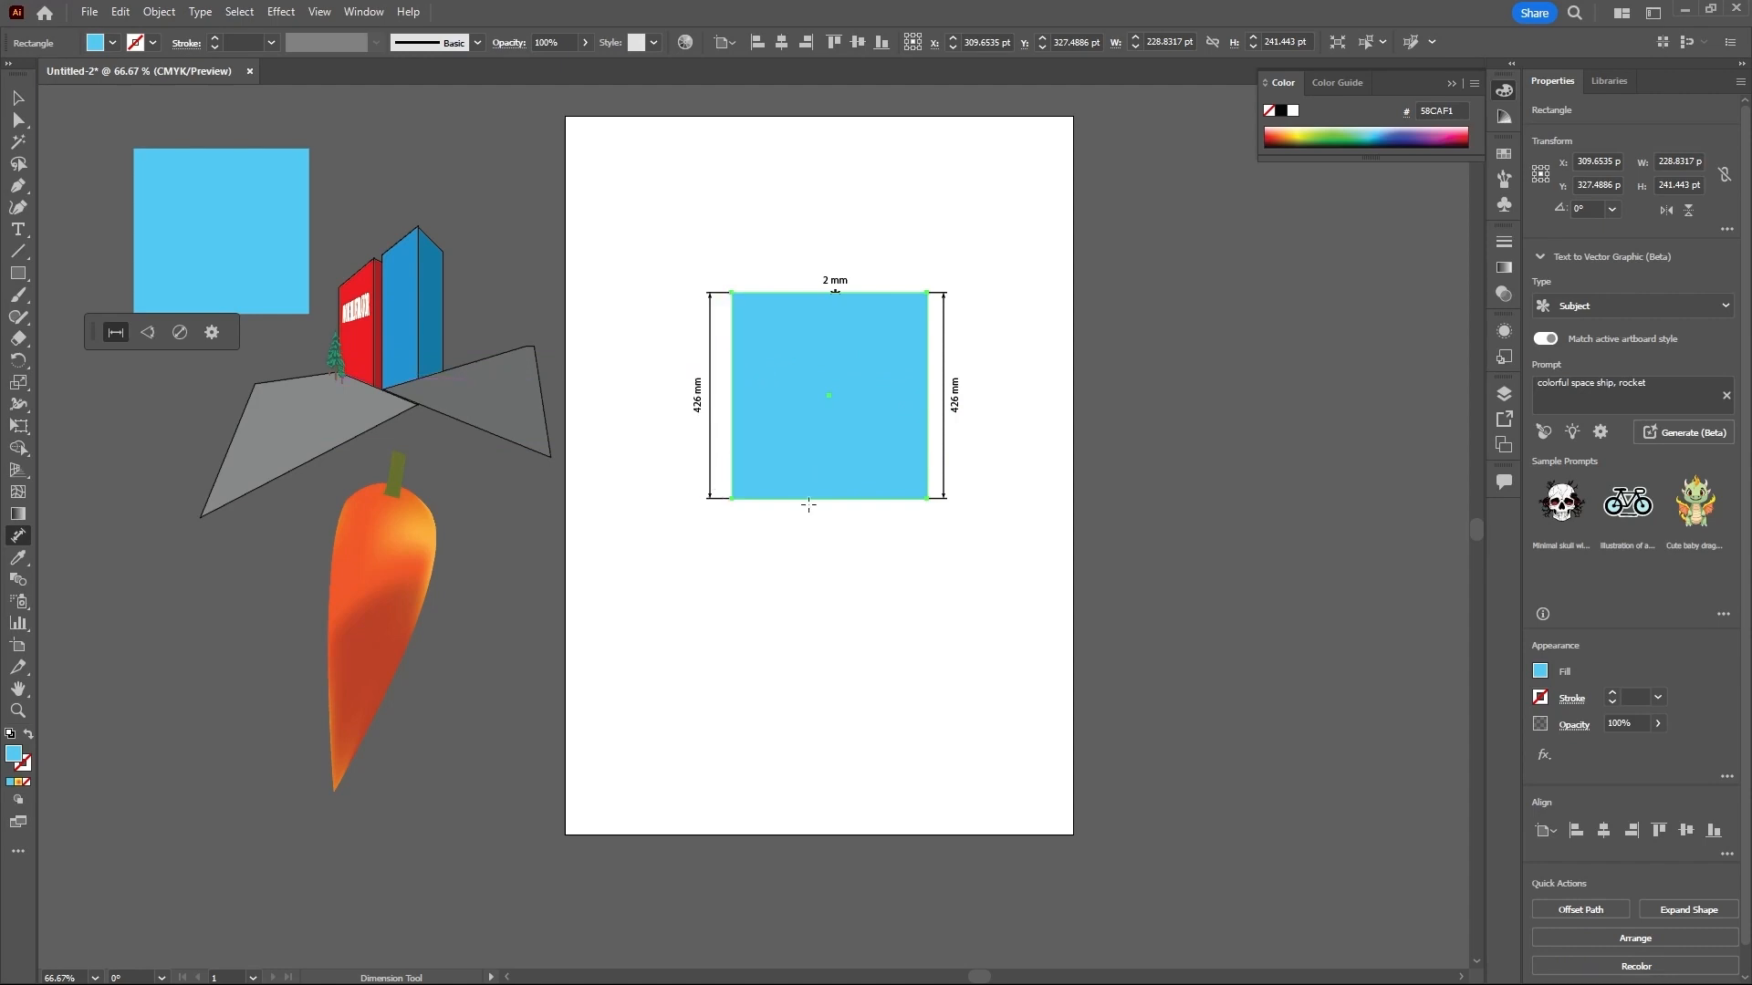
pyautogui.moveTo(829, 498); pyautogui.dragTo(830, 528)
pyautogui.moveTo(836, 292); pyautogui.dragTo(836, 270)
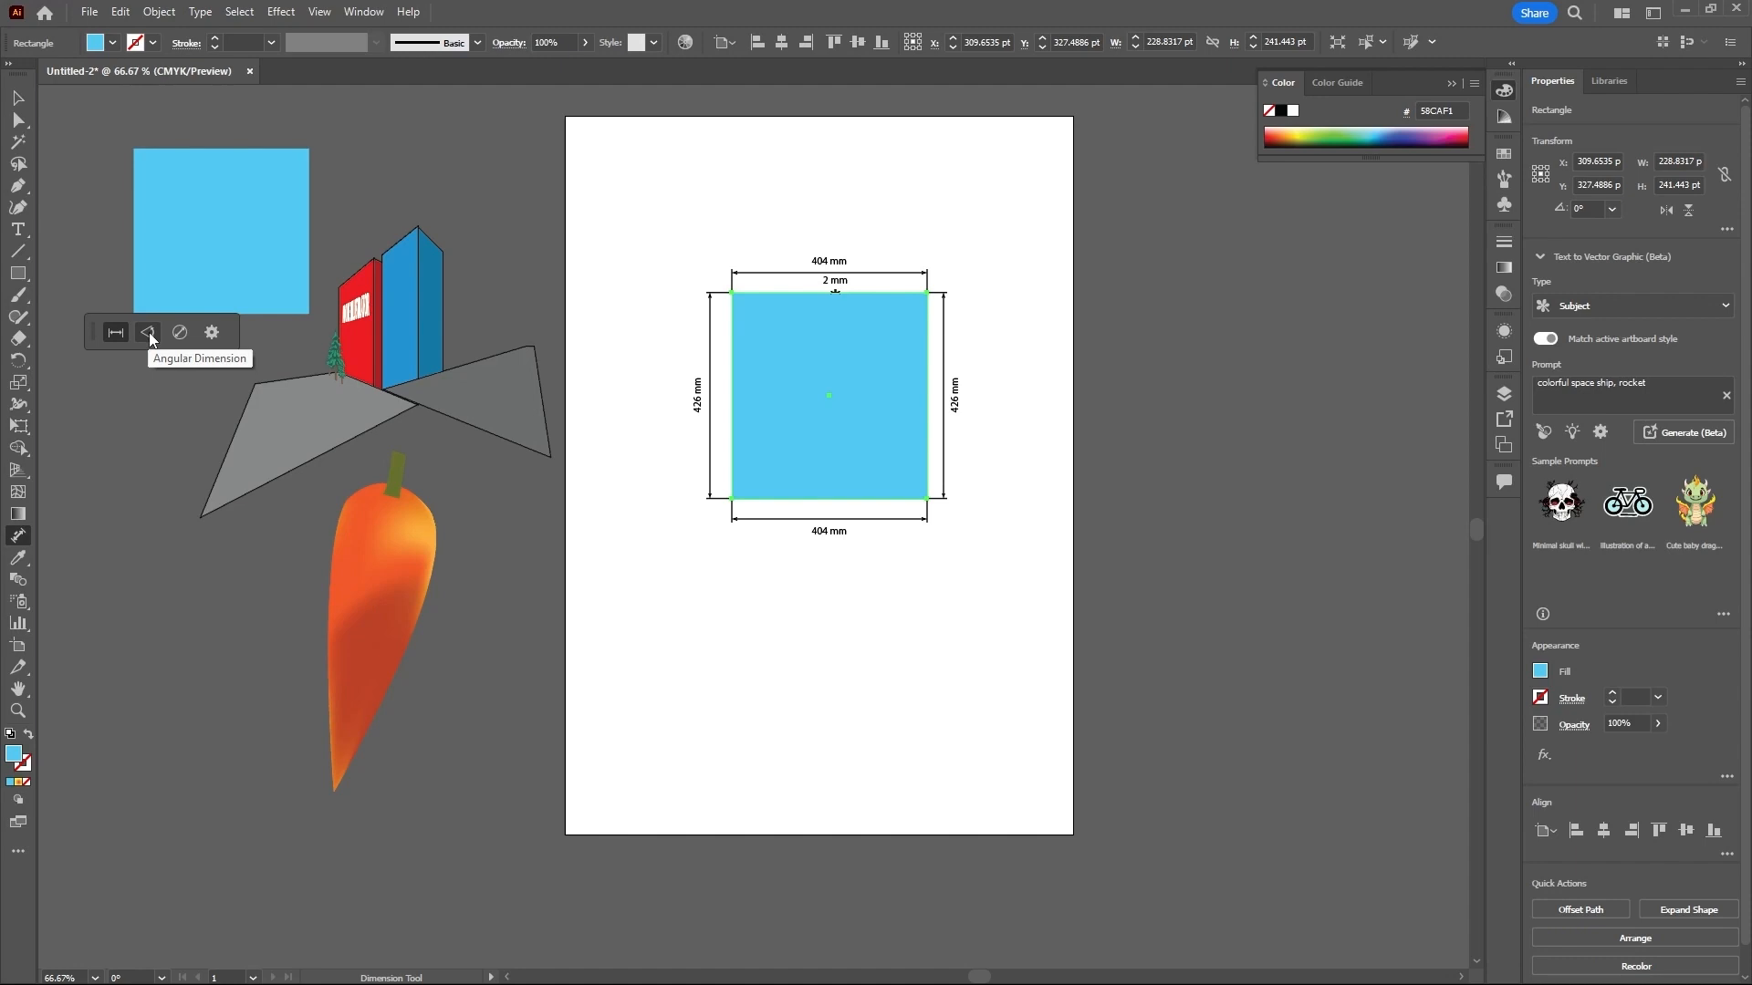
# - Draw a light blue hexagon about 213 by 184 pt at the artboard's right edge and add angular dimensions inside its six corners
pyautogui.click(24, 274)
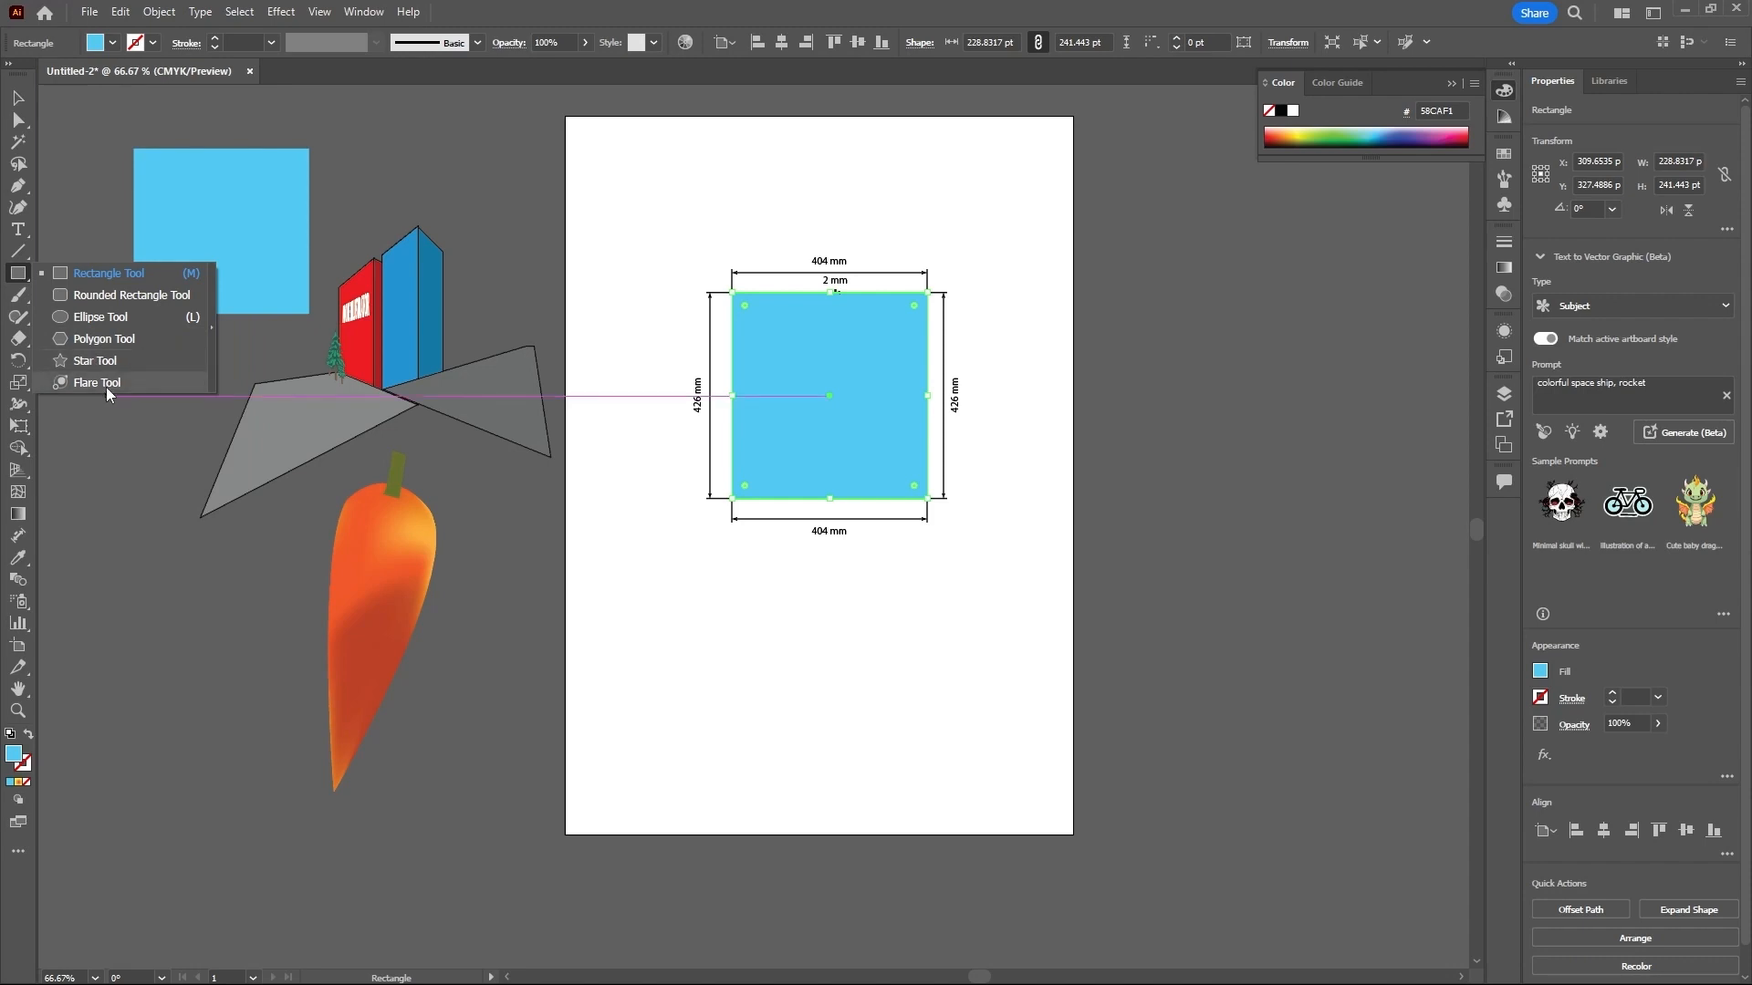
pyautogui.click(108, 340)
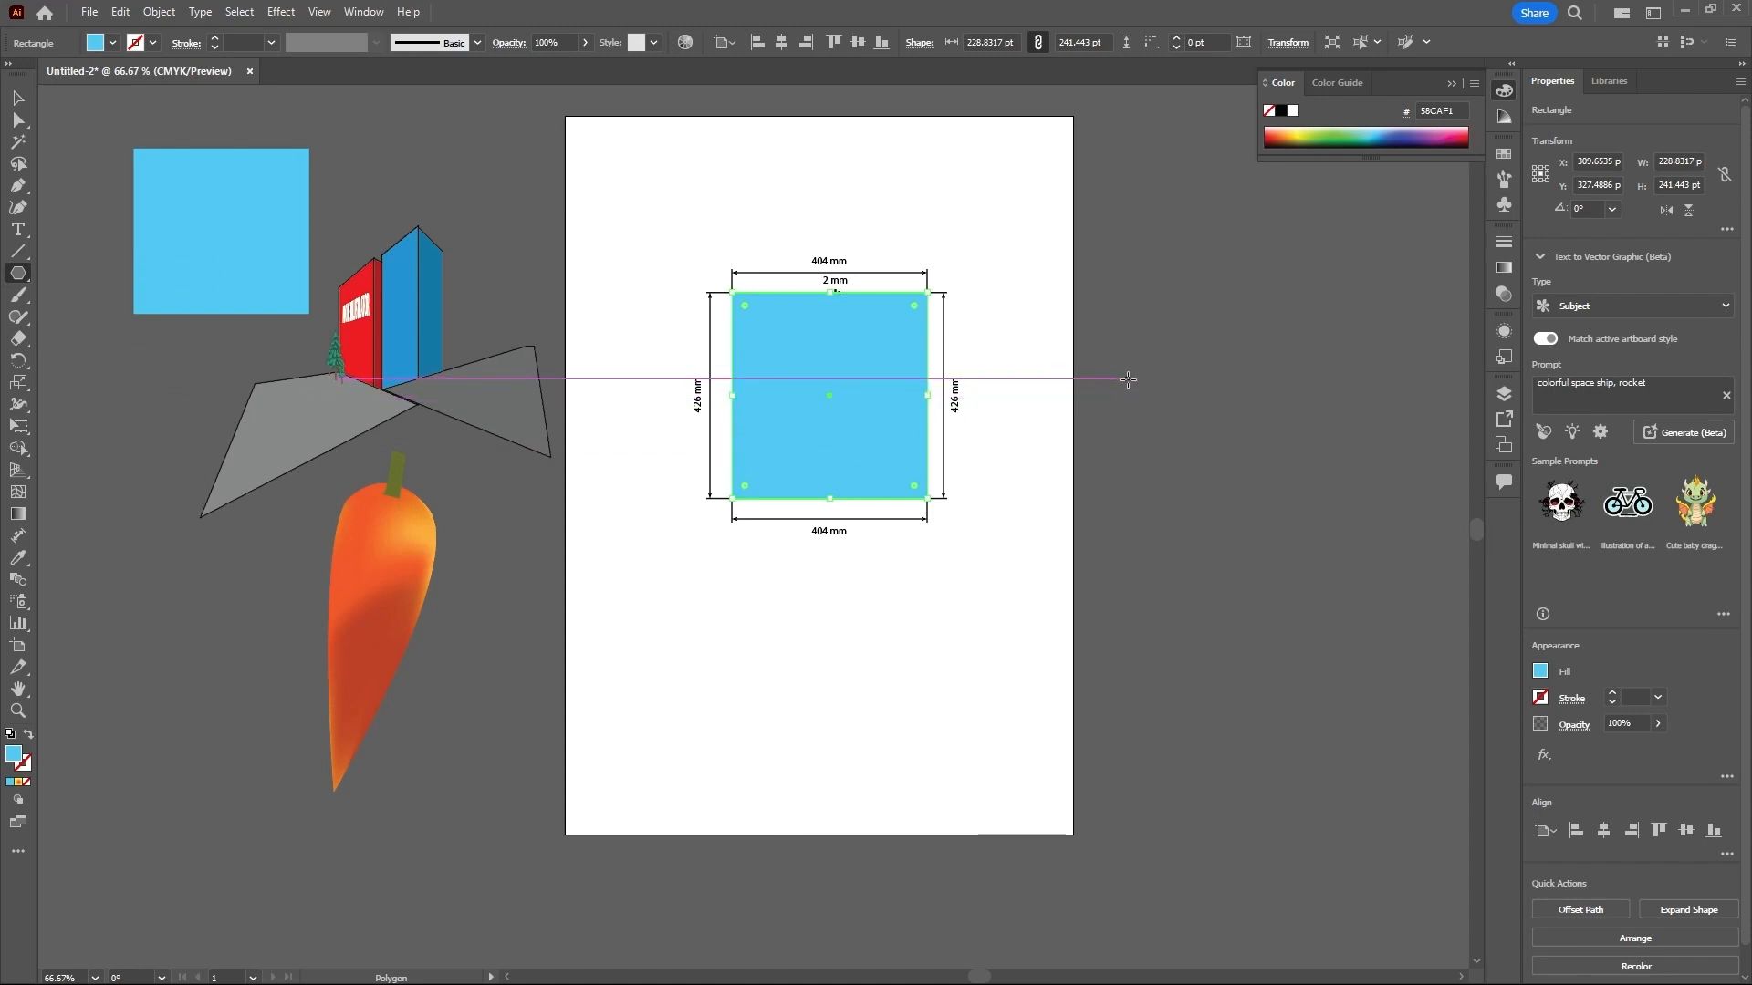
pyautogui.moveTo(1153, 383); pyautogui.dragTo(1221, 454)
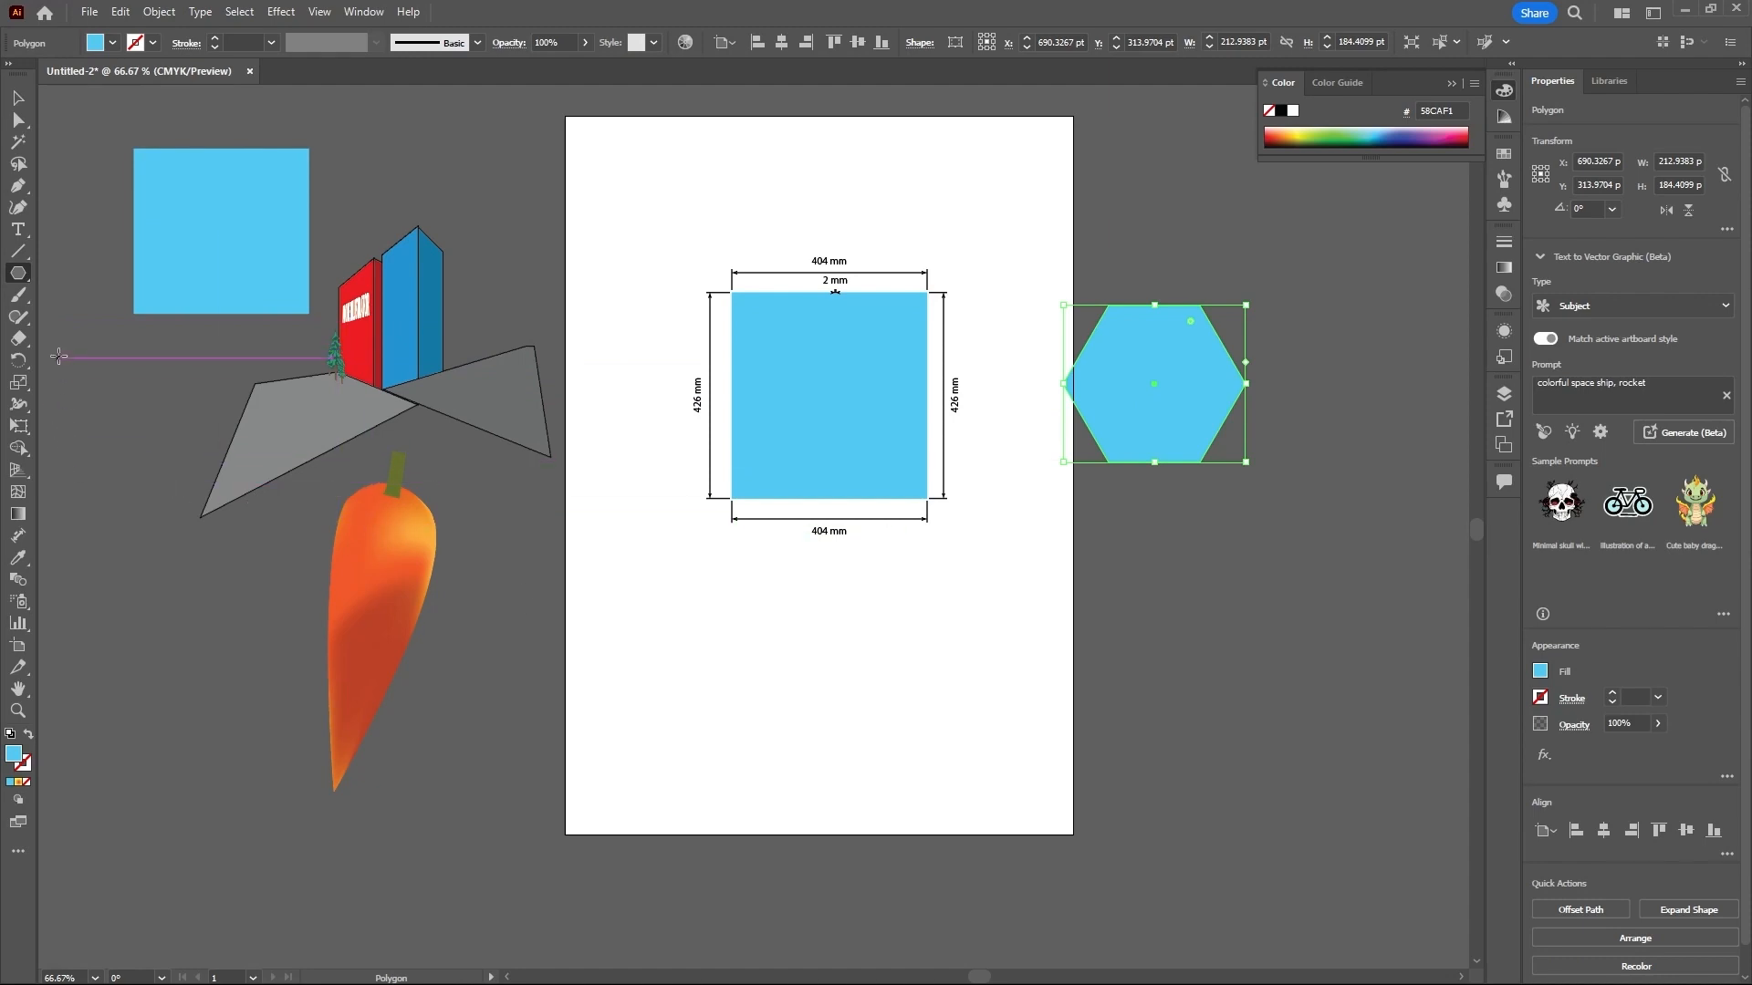
pyautogui.click(22, 540)
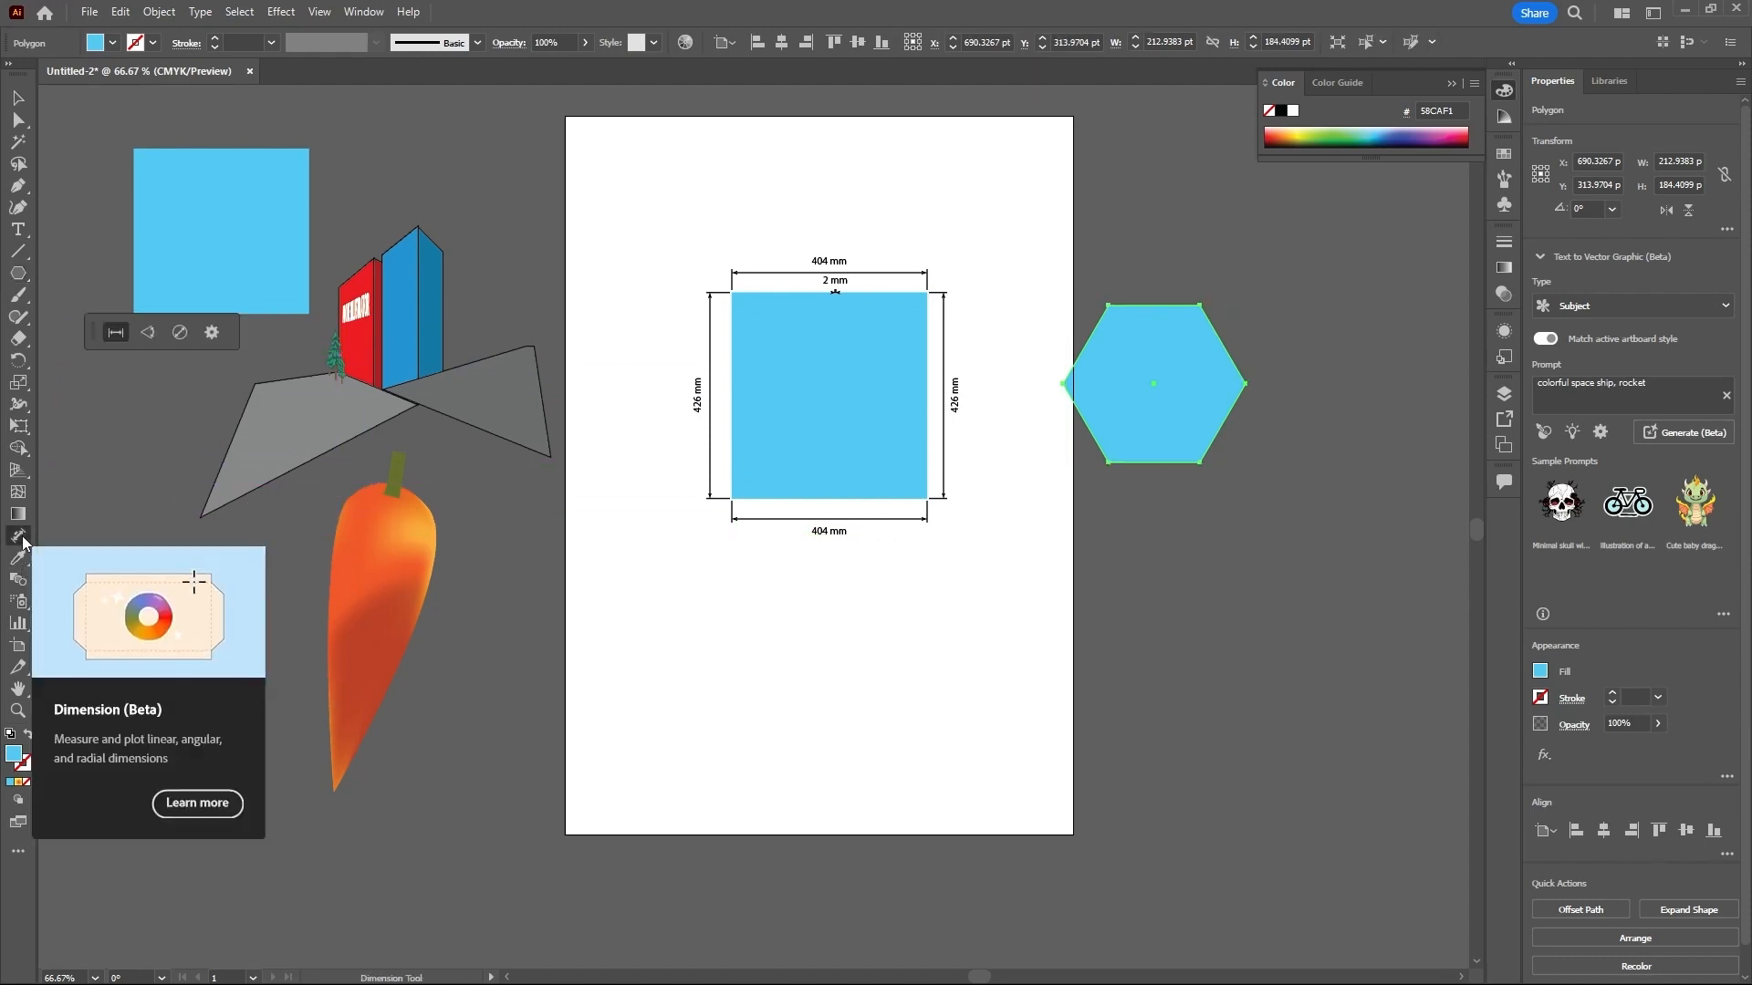
pyautogui.click(147, 338)
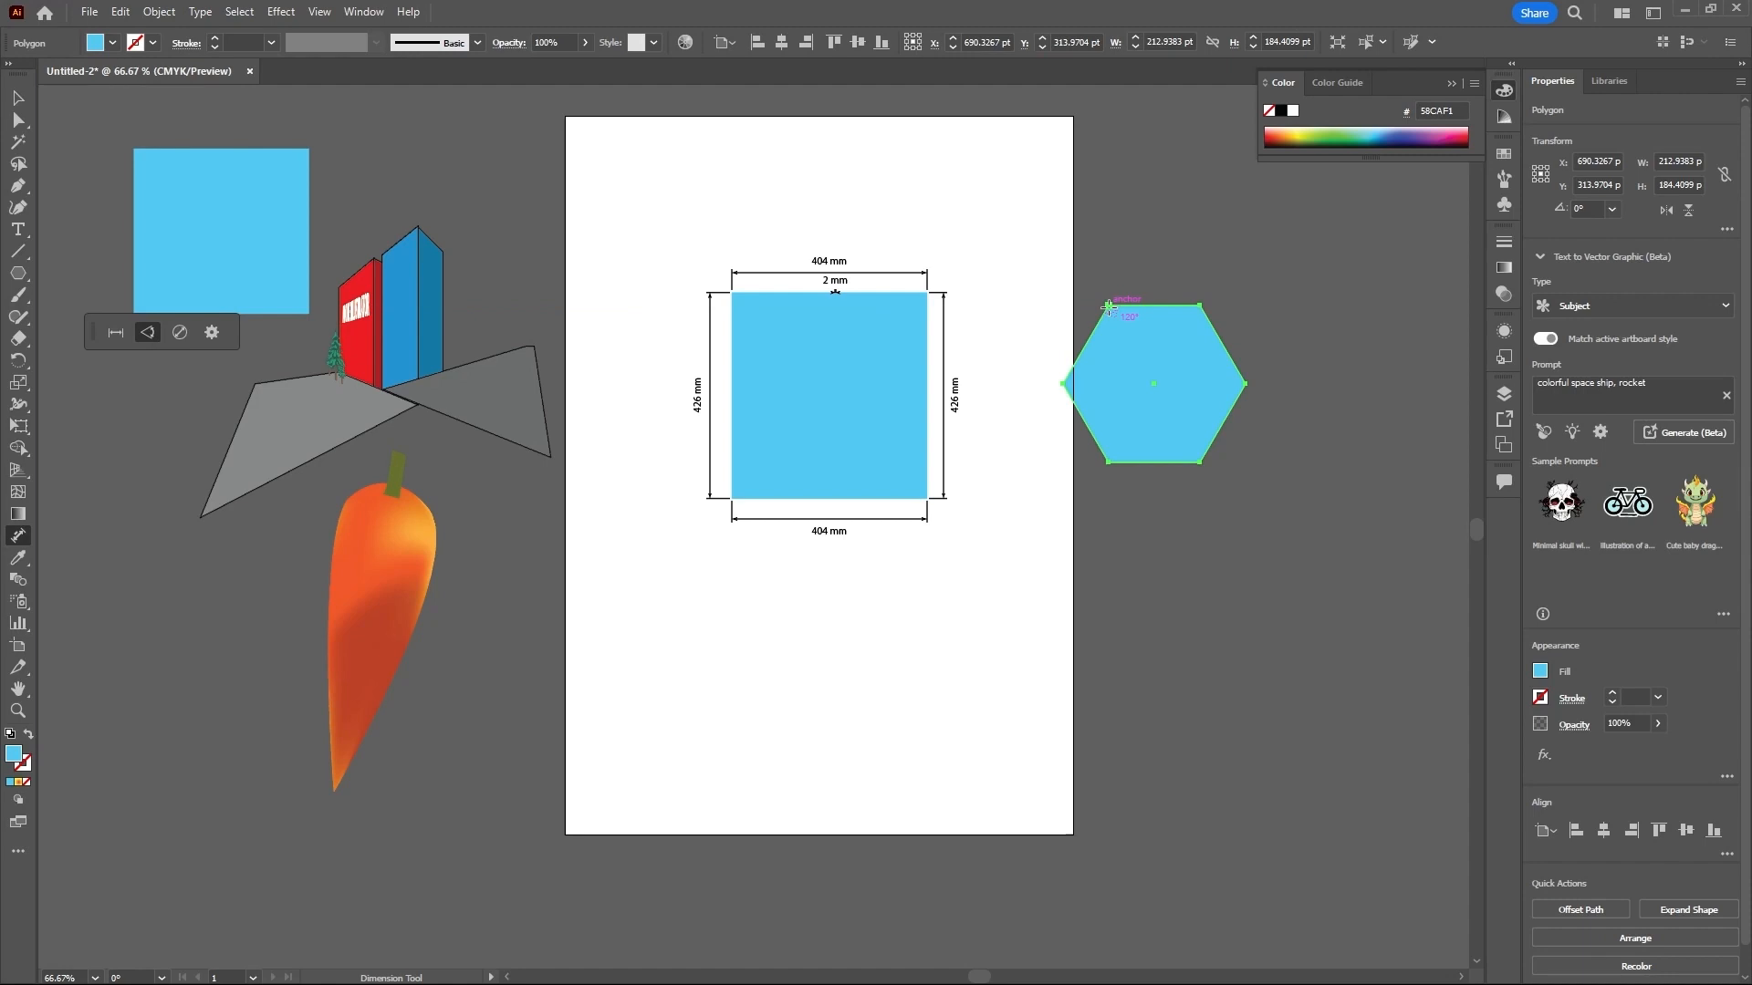
pyautogui.moveTo(1108, 308); pyautogui.dragTo(1100, 388)
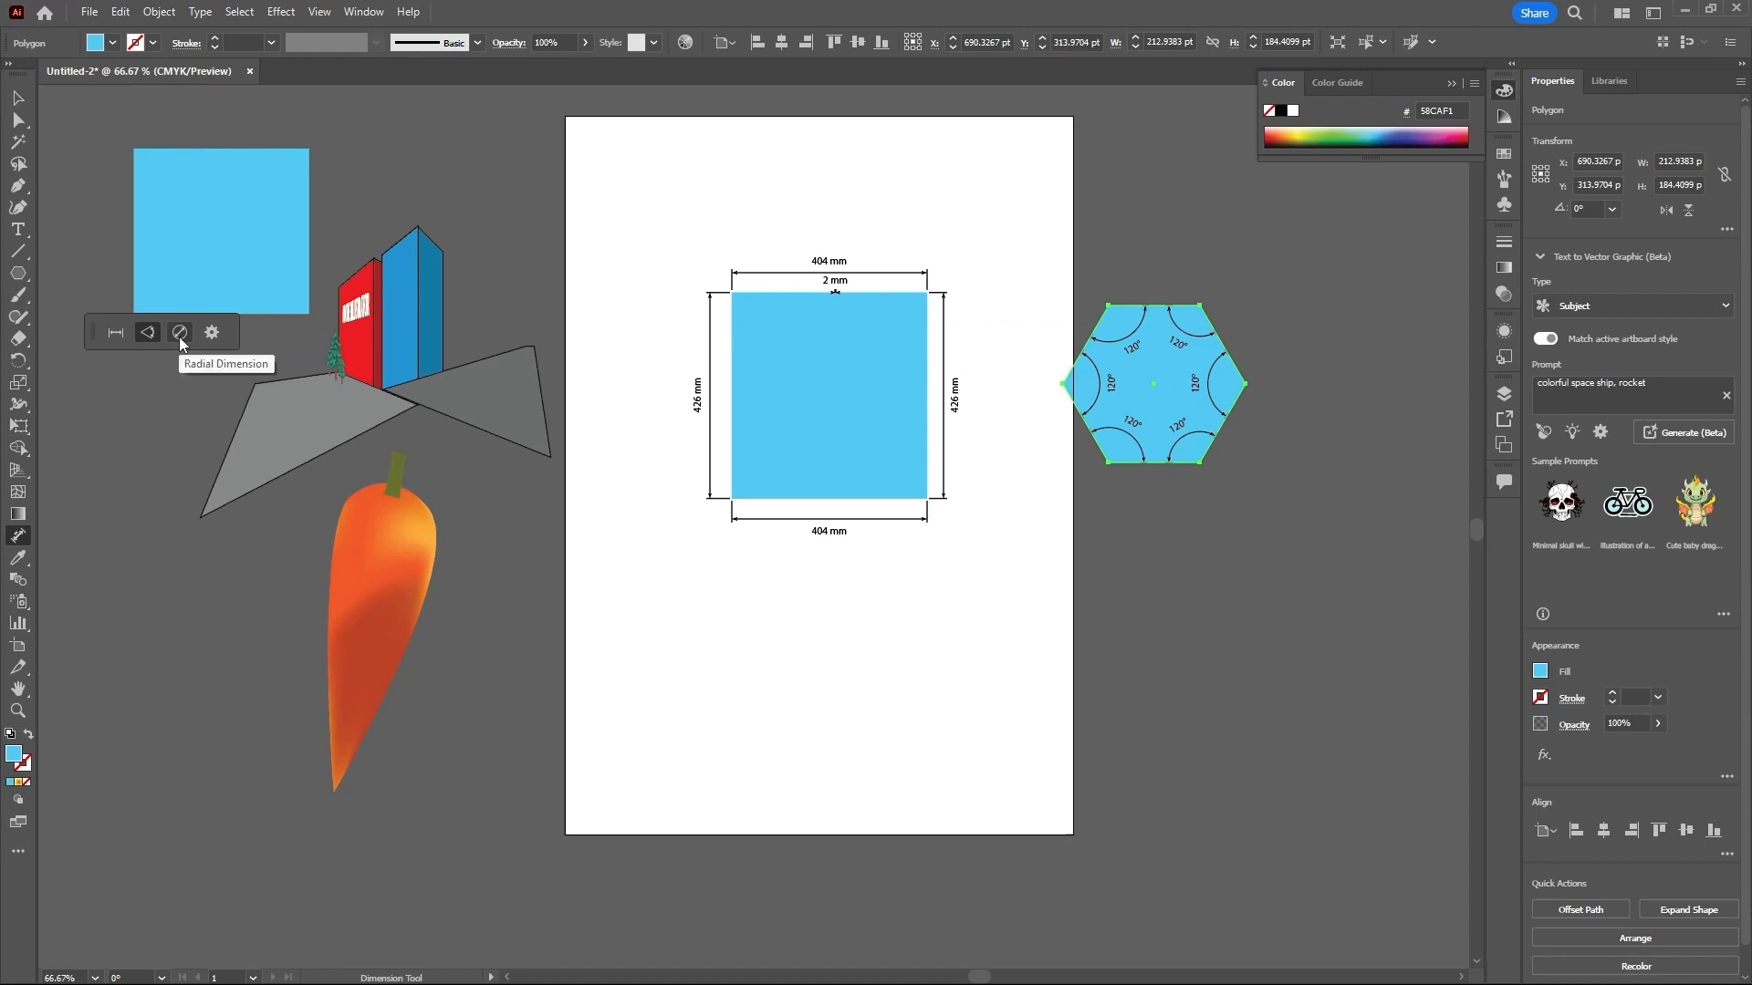
# - Draw a light blue circle about 190 pt in diameter below the dimensioned rectangle and add three radial dimensions around it
pyautogui.click(19, 275)
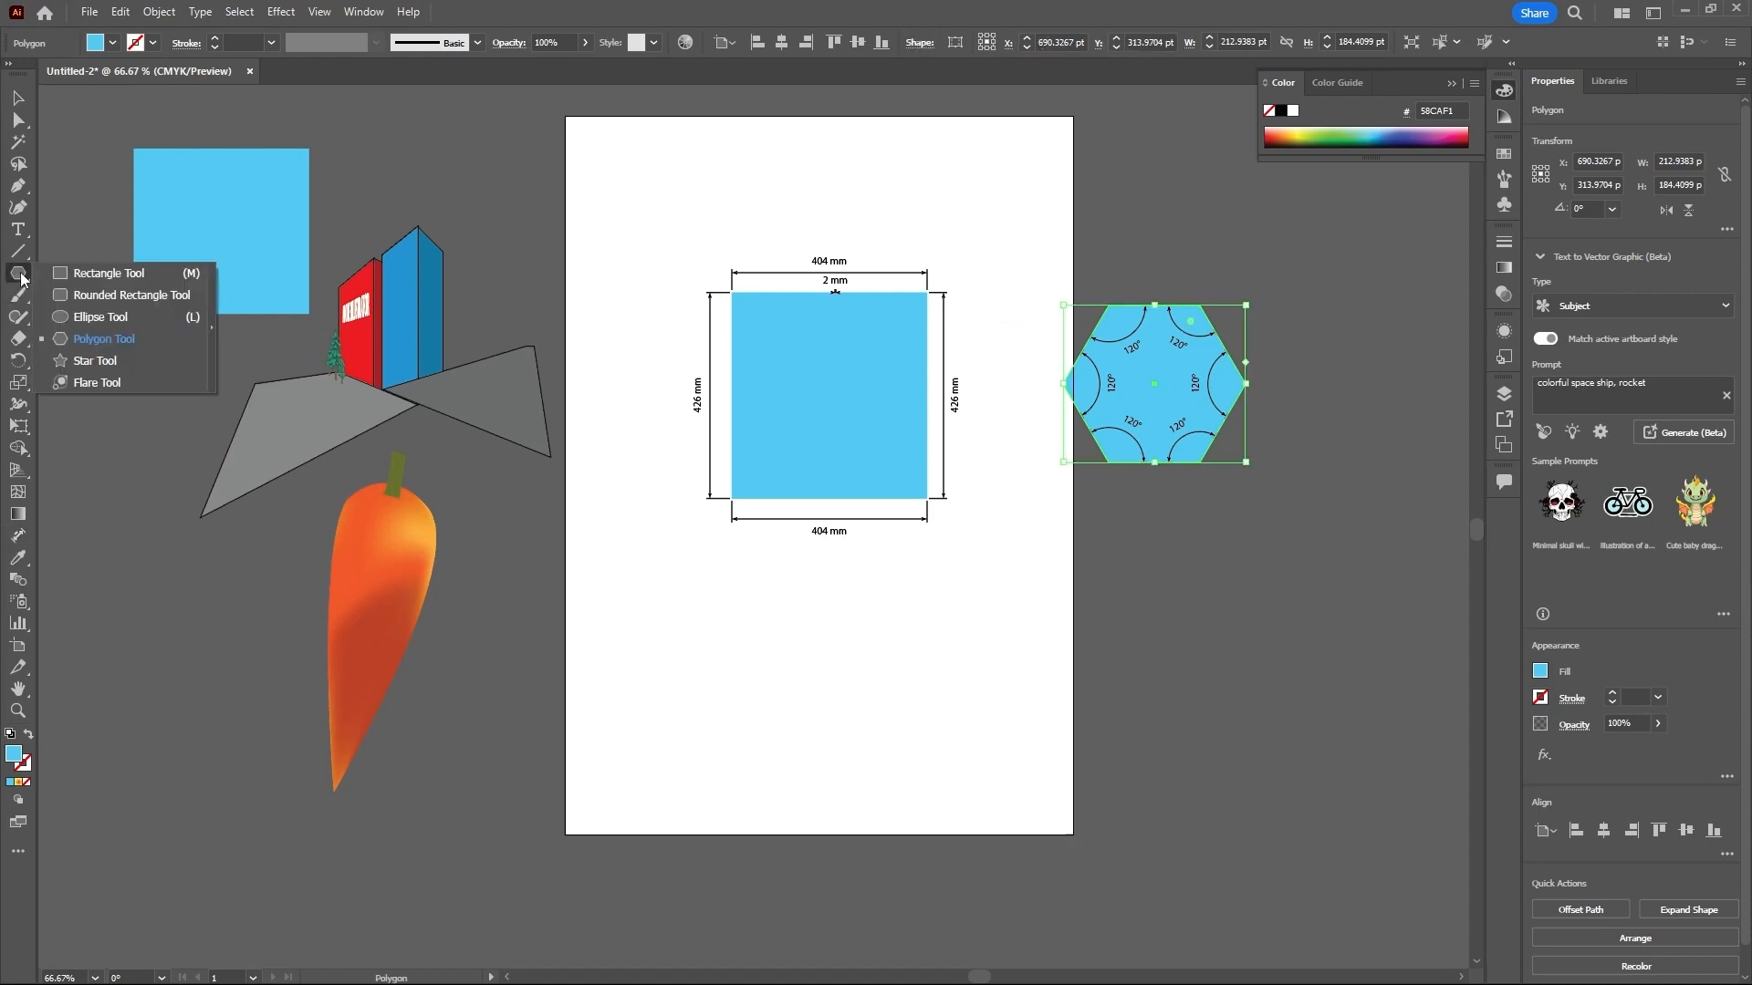
pyautogui.click(63, 315)
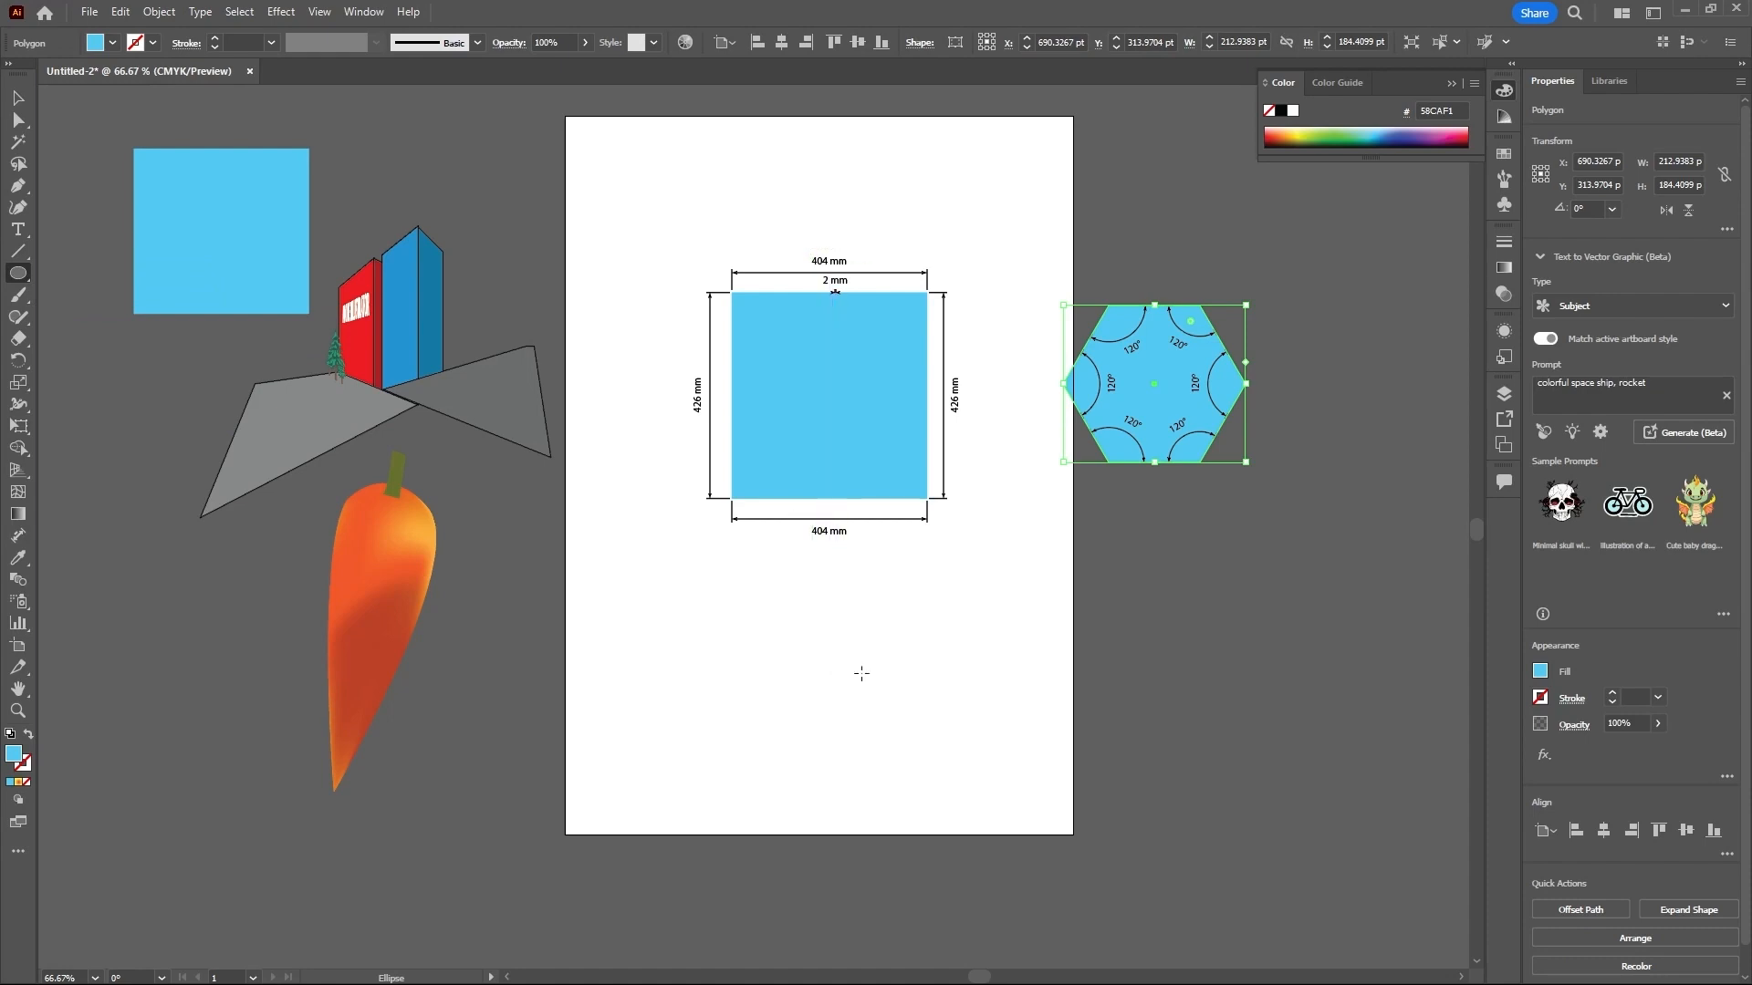
pyautogui.moveTo(834, 663); pyautogui.dragTo(923, 750)
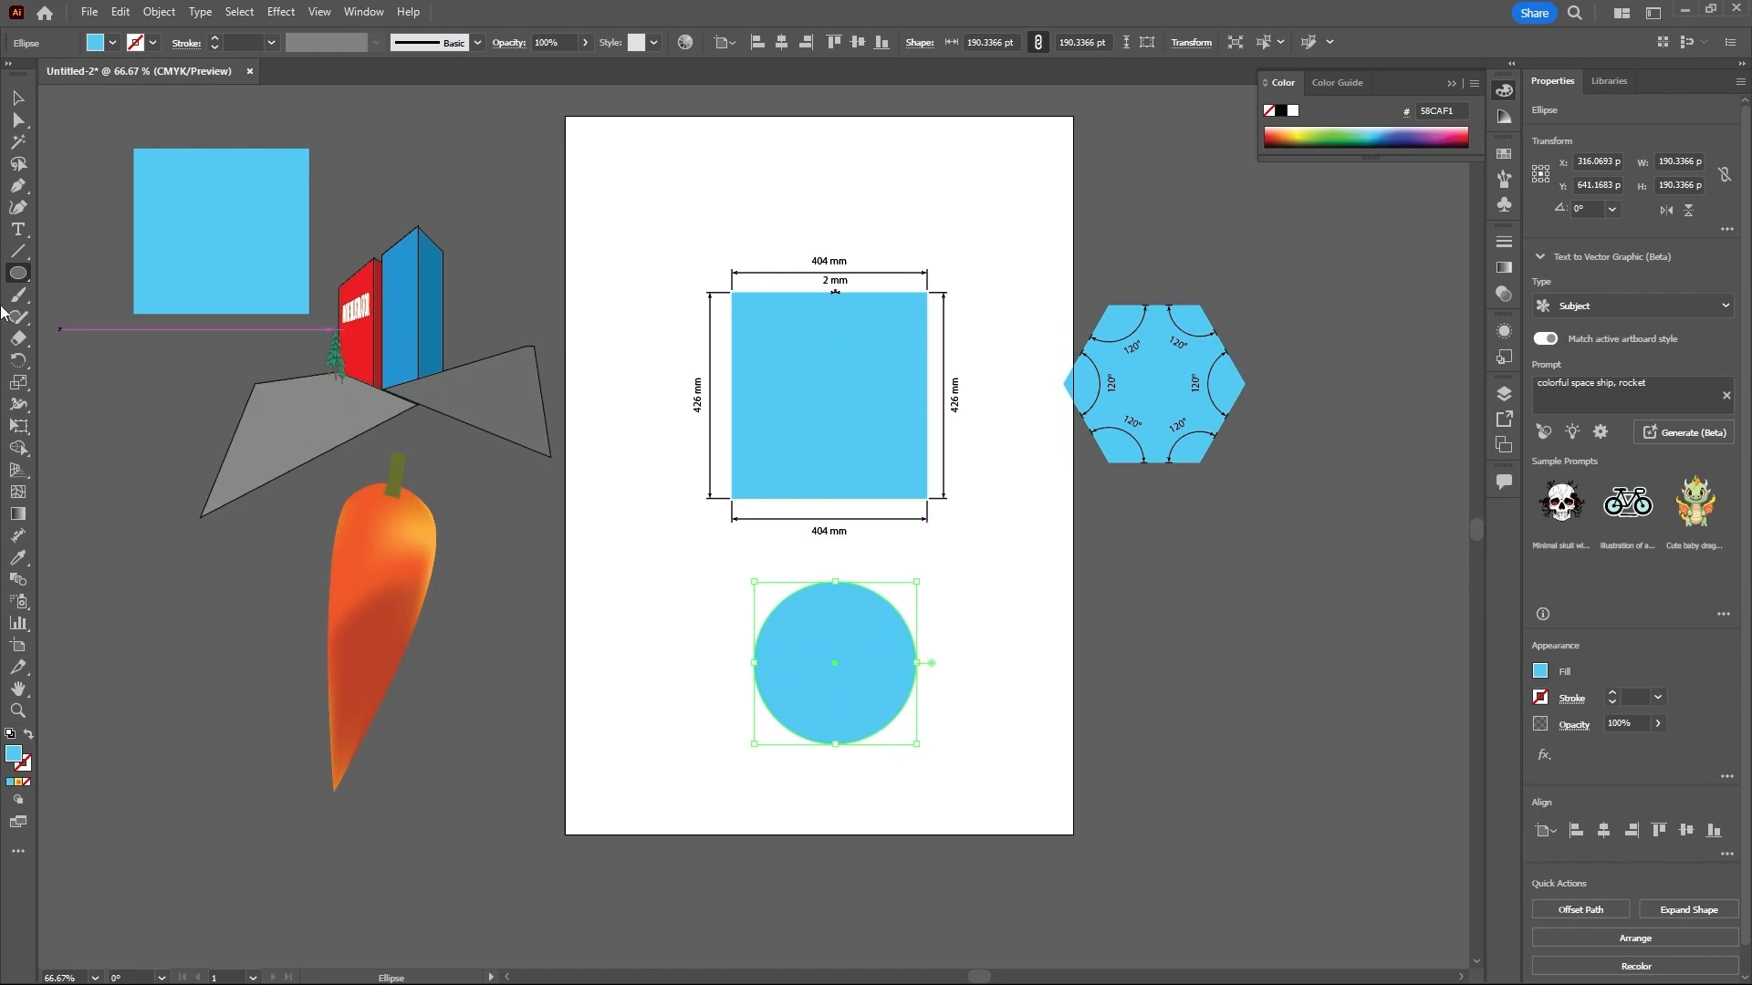
pyautogui.click(20, 536)
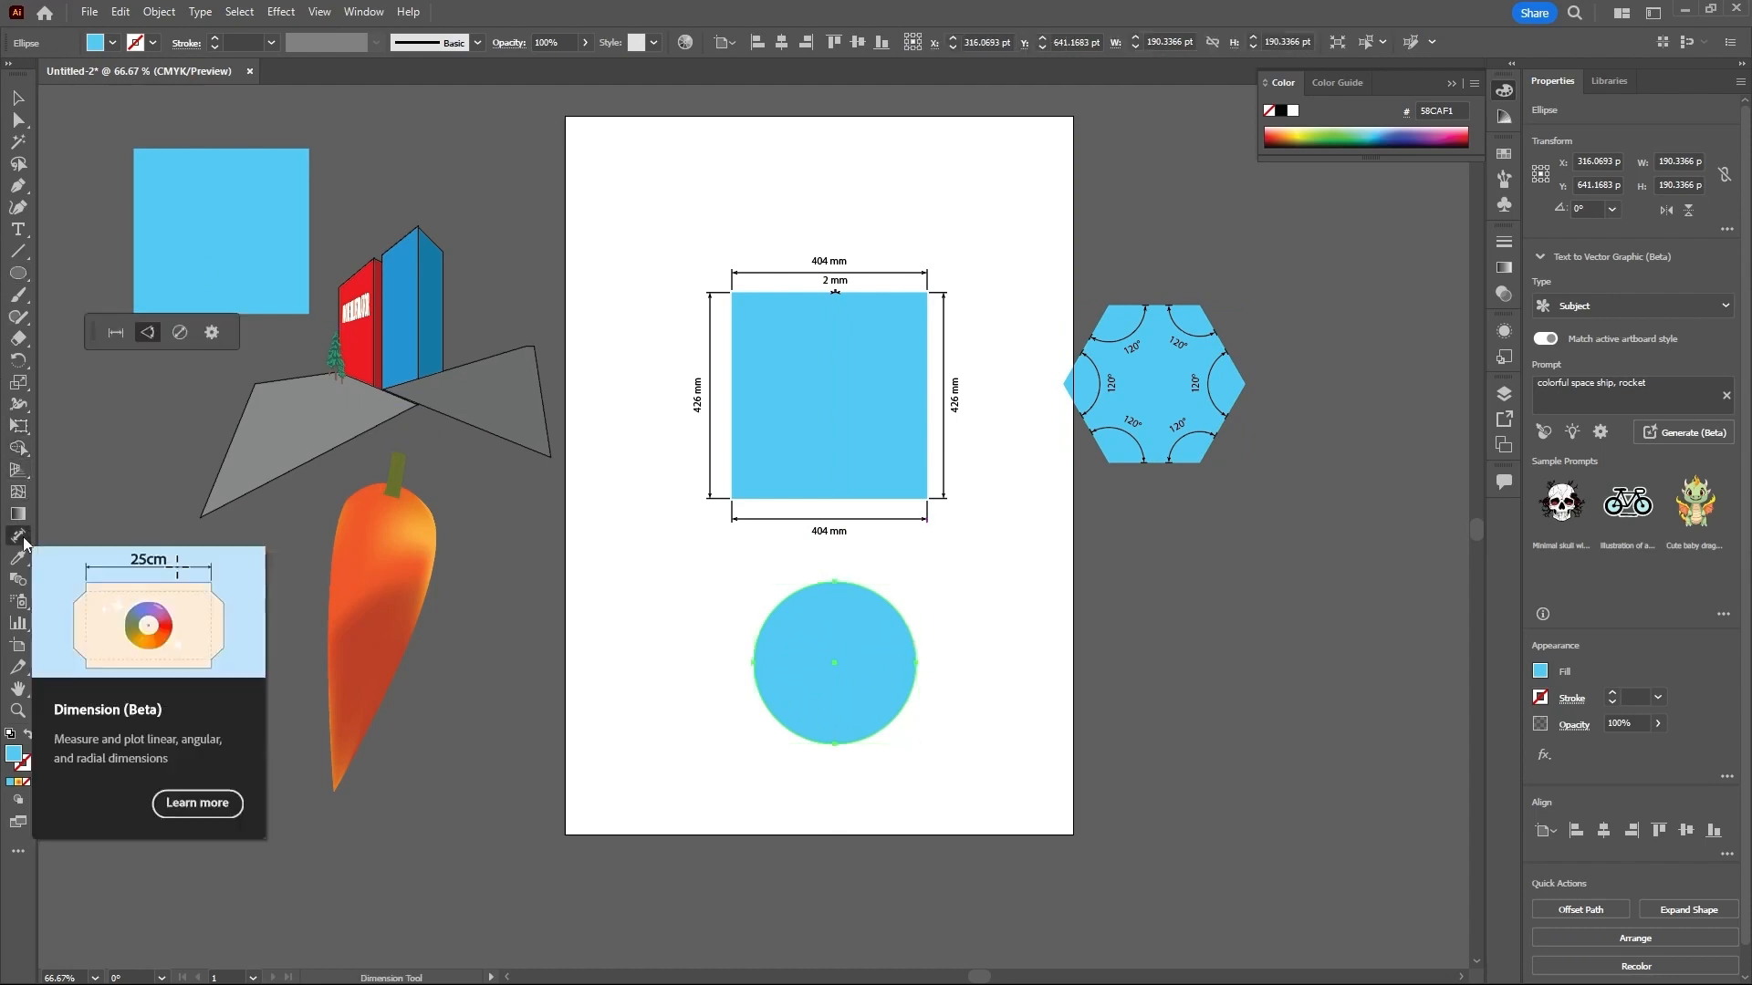
pyautogui.click(182, 335)
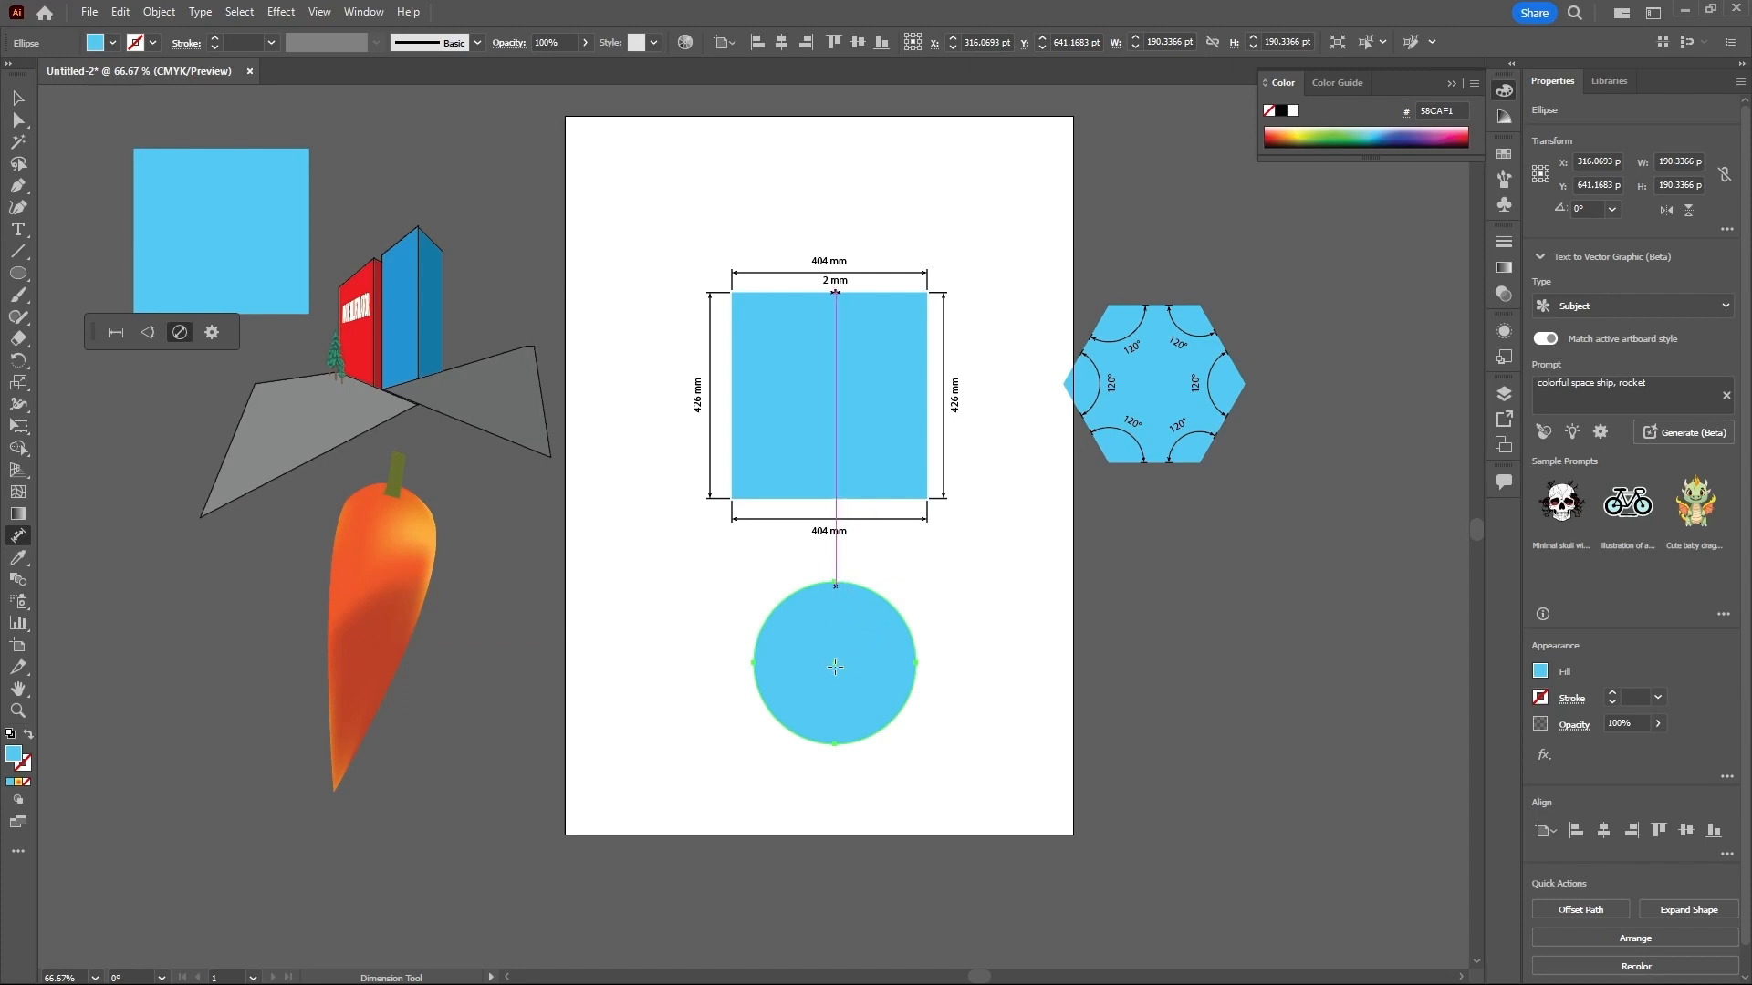
pyautogui.click(903, 620)
pyautogui.click(788, 600)
pyautogui.click(801, 732)
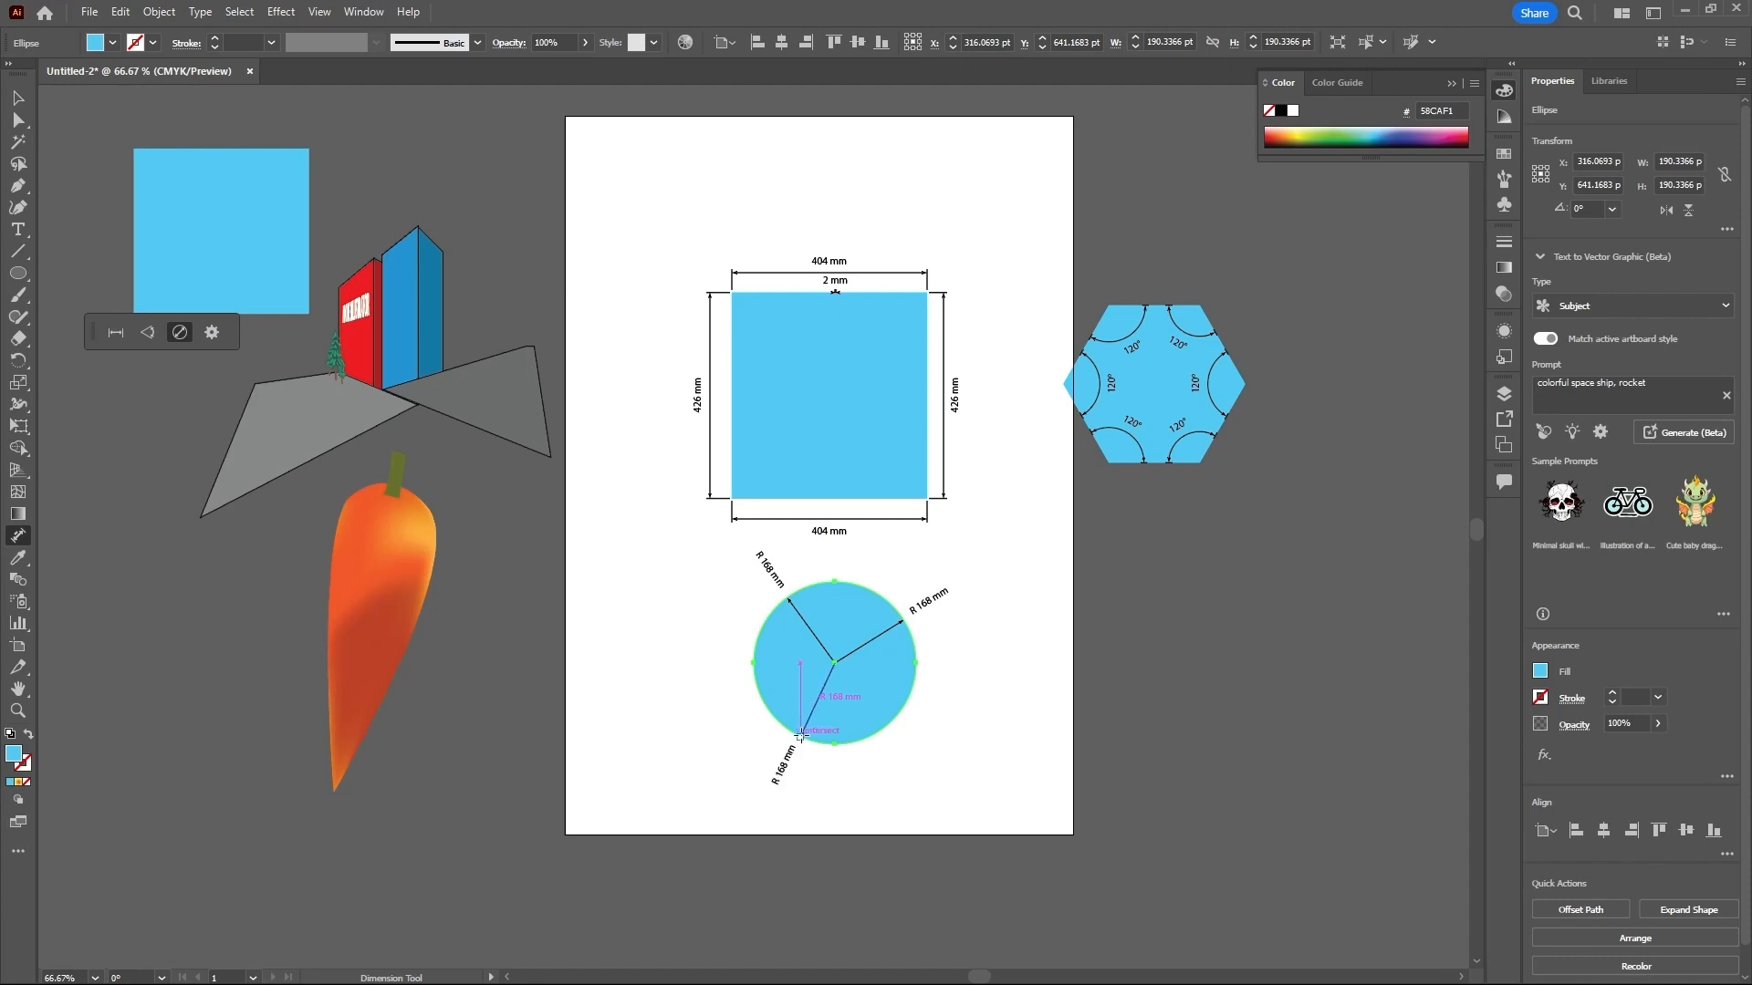